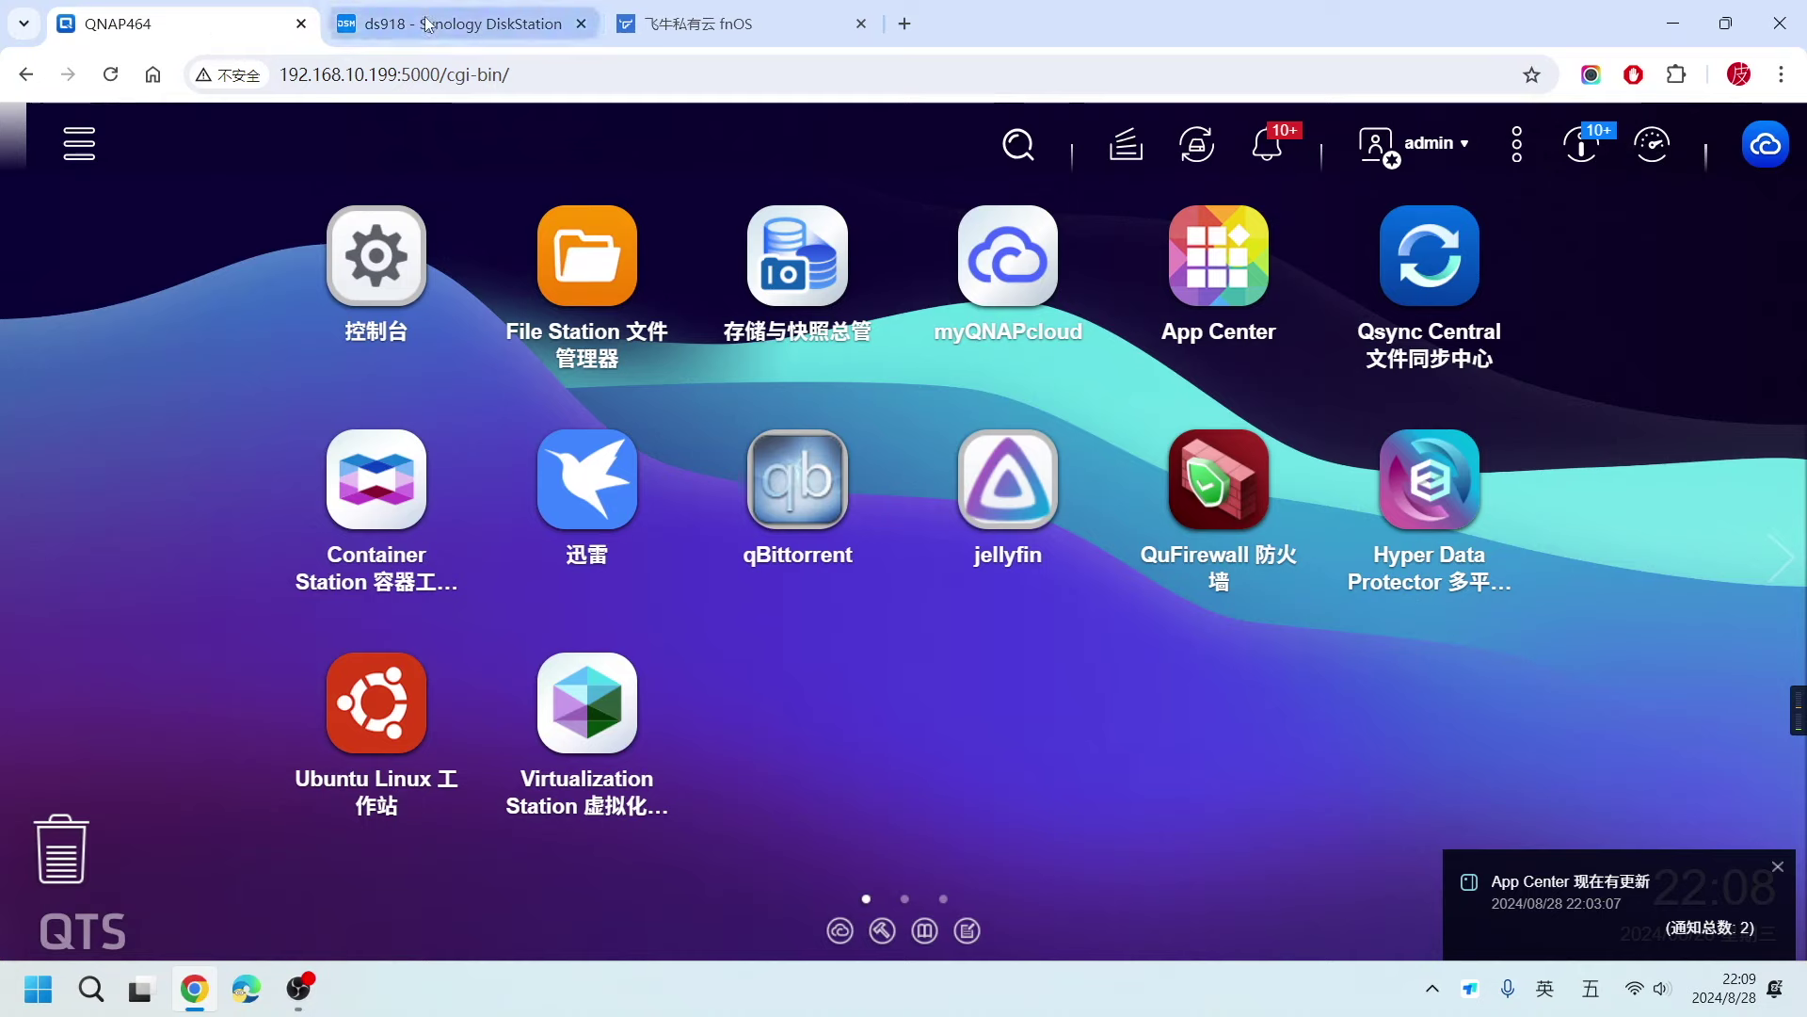
Browse fnnas.com's fnOS feature sections down to the 飞牛私有云App showcase, then return to the DiskStation.
{"action": "left_click", "coordinate": [426, 24]}
{"action": "left_click", "coordinate": [667, 21]}
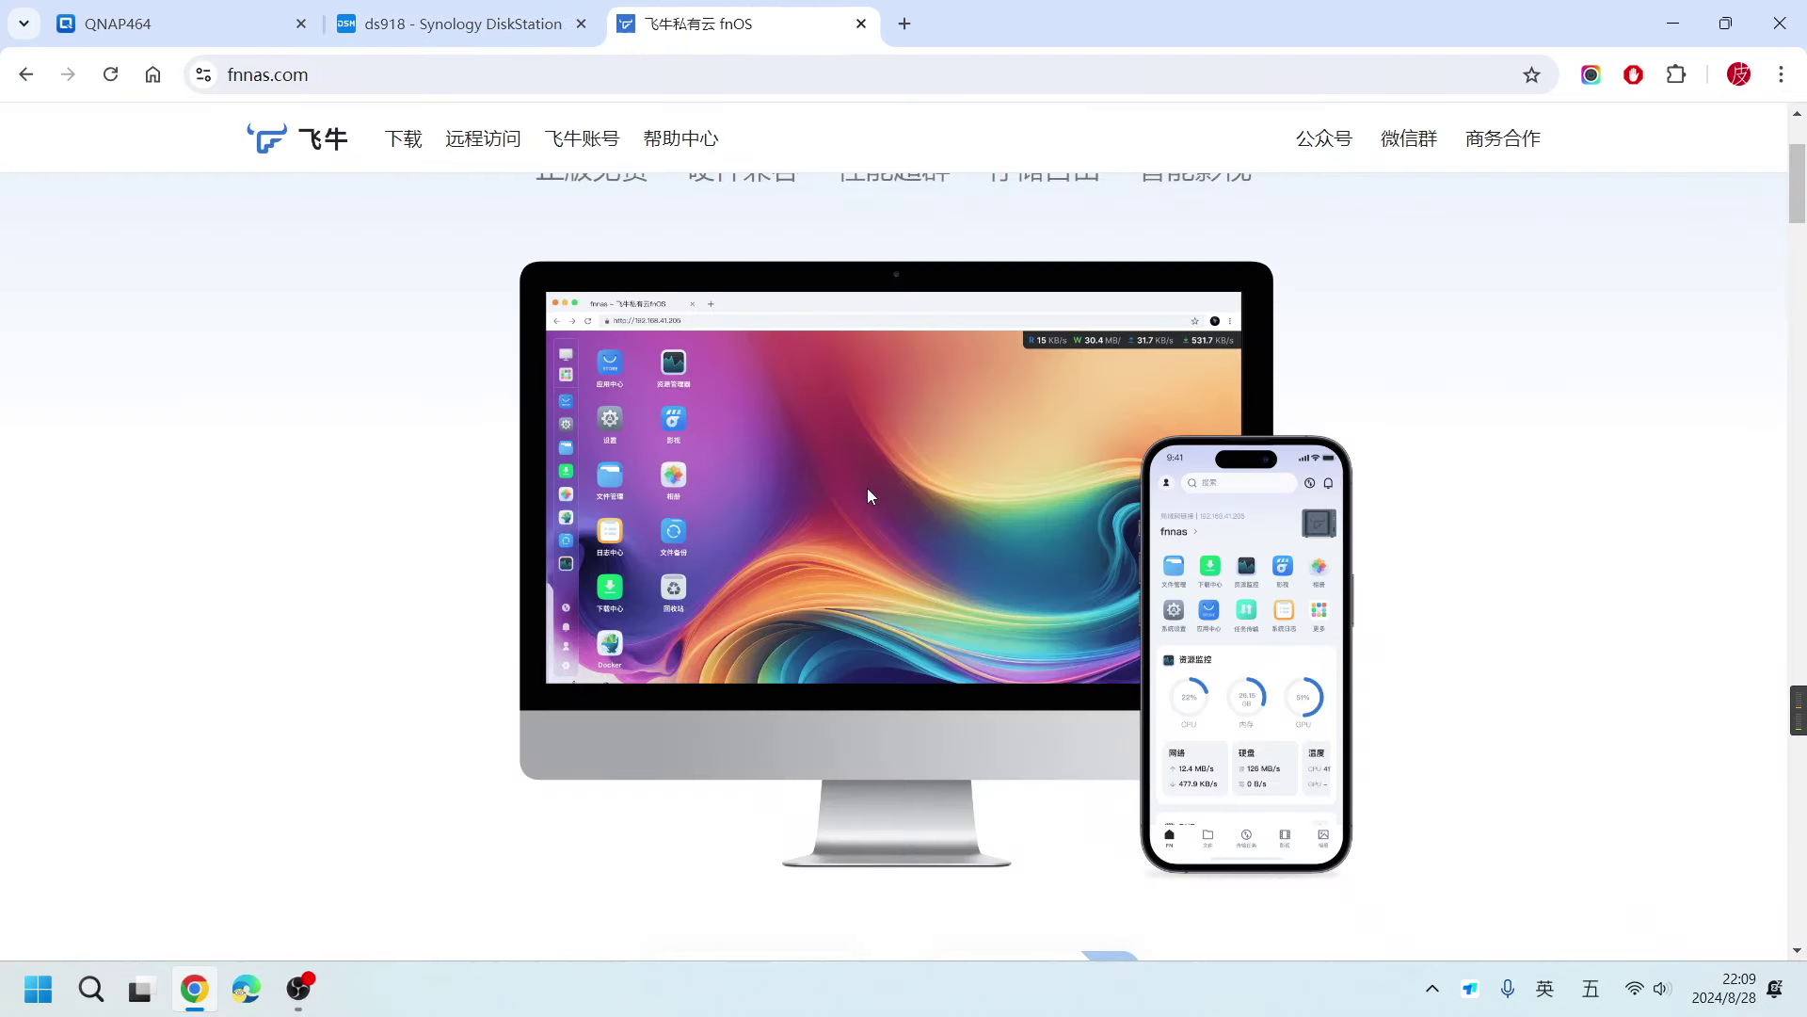
{"action": "scroll", "coordinate": [822, 562], "scroll_direction": "down", "scroll_amount": 15}
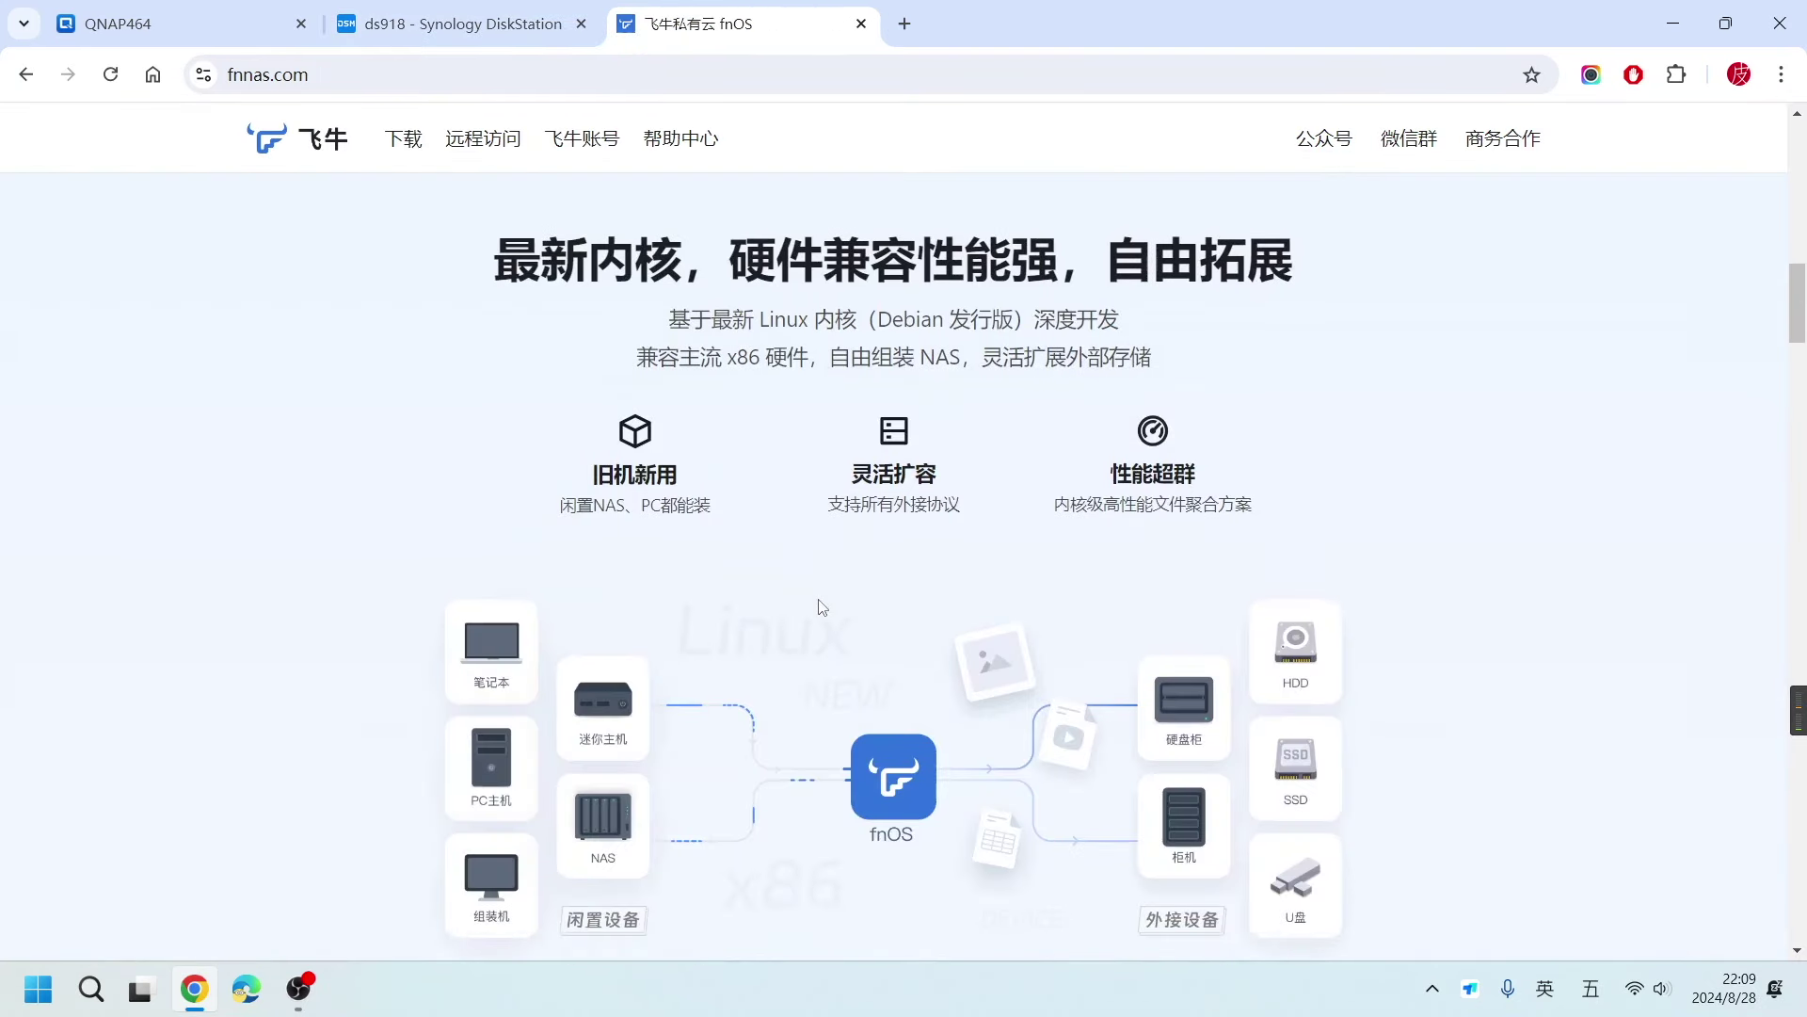
{"action": "scroll", "coordinate": [816, 612], "scroll_direction": "down", "scroll_amount": 5}
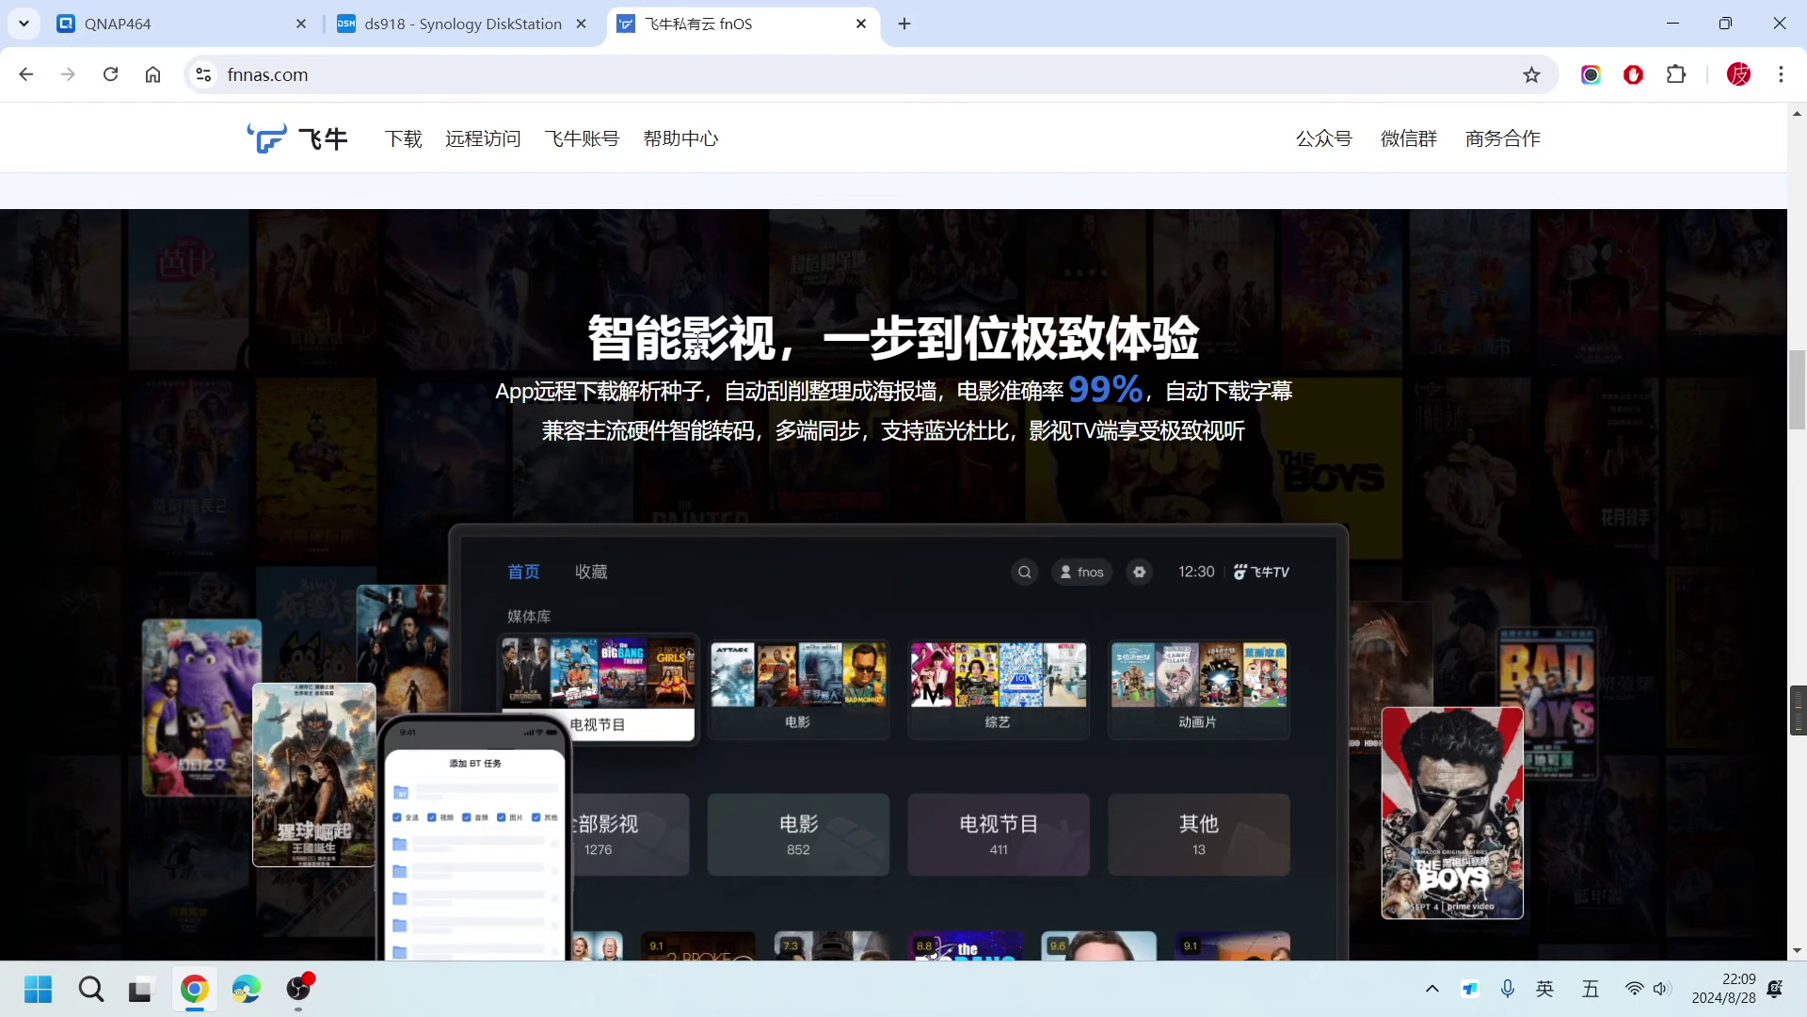
{"action": "left_click_drag", "start_coordinate": [685, 341], "coordinate": [775, 341]}
{"action": "scroll", "coordinate": [739, 443], "scroll_direction": "down", "scroll_amount": 3}
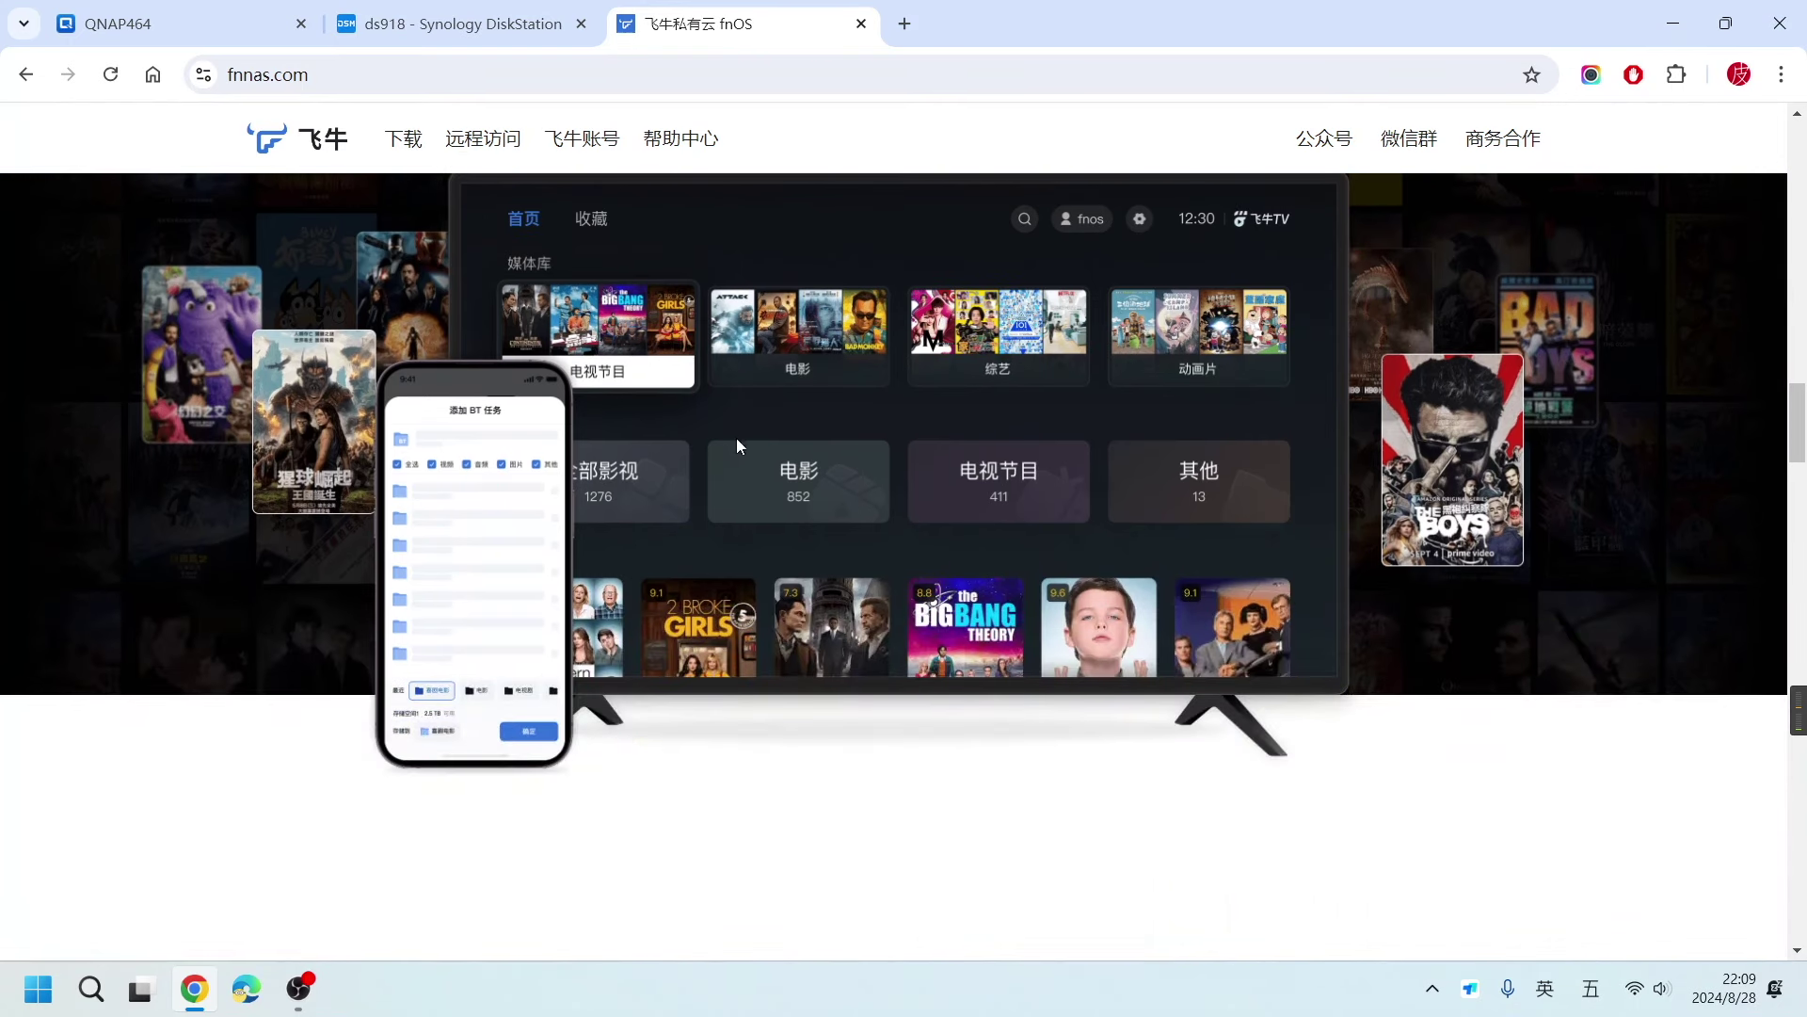
{"action": "scroll", "coordinate": [736, 438], "scroll_direction": "up", "scroll_amount": 2}
{"action": "left_click_drag", "start_coordinate": [690, 229], "coordinate": [770, 232]}
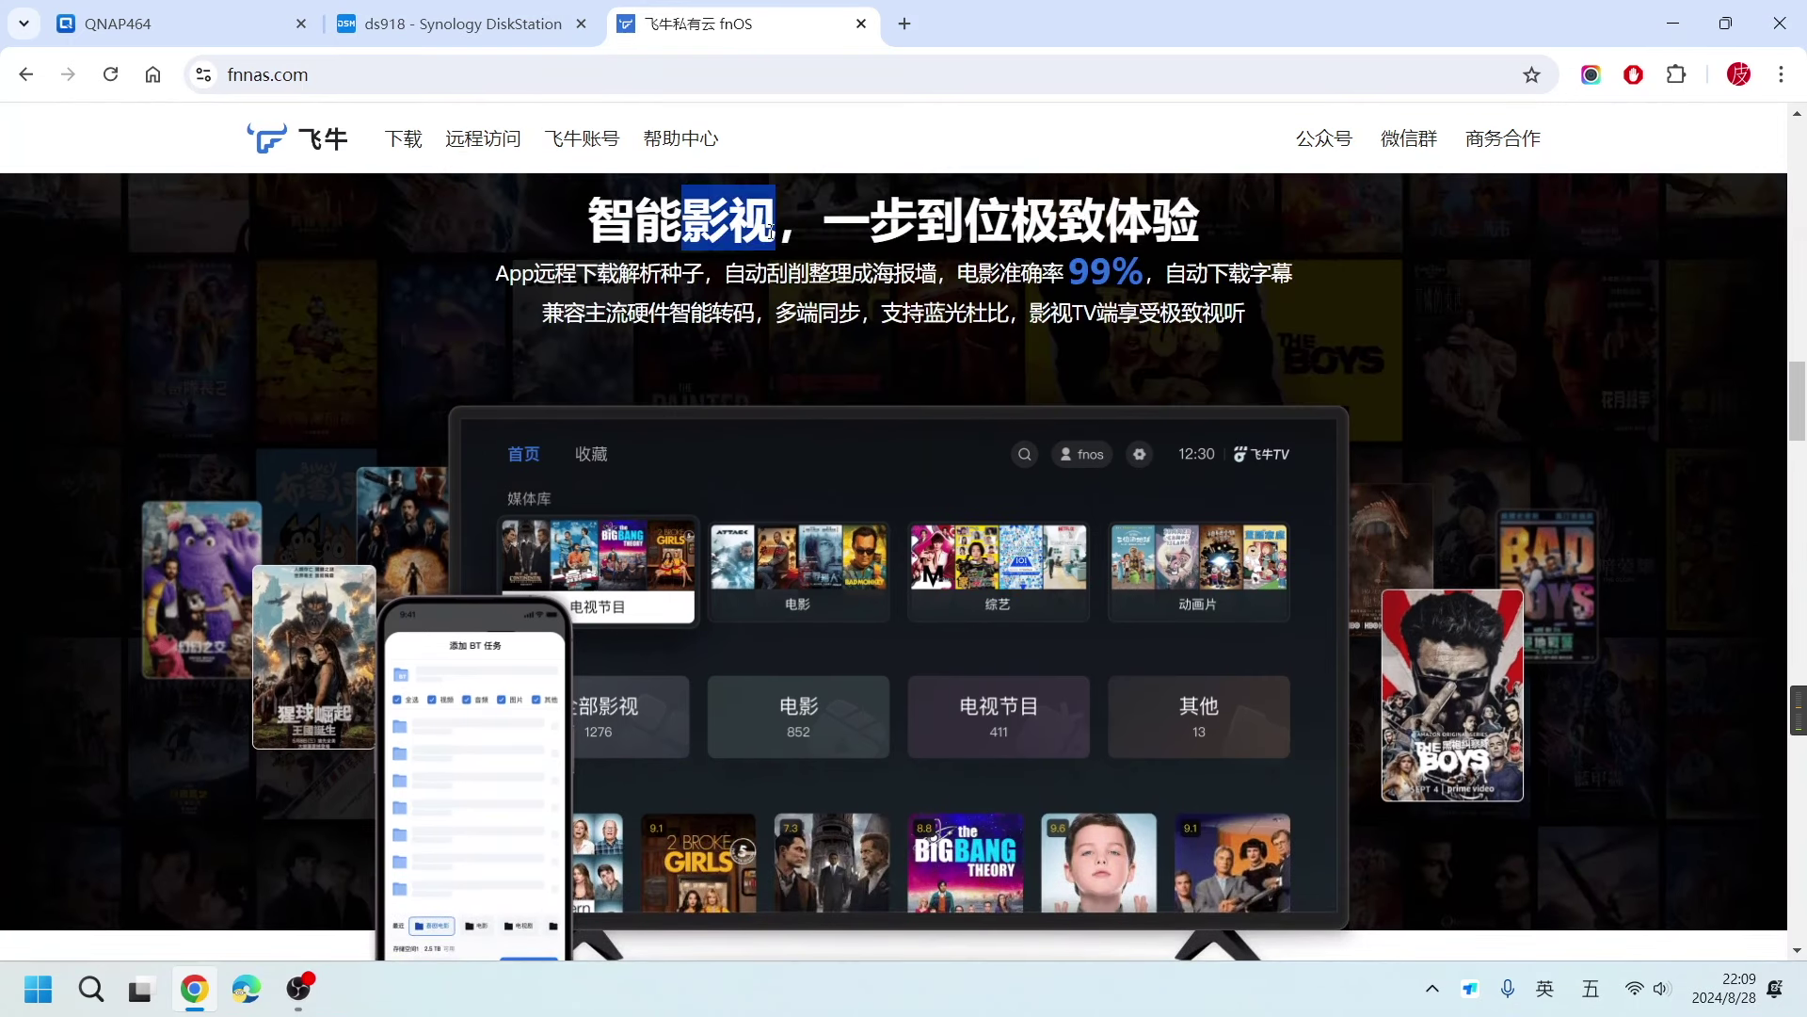
{"action": "scroll", "coordinate": [694, 509], "scroll_direction": "down", "scroll_amount": 10}
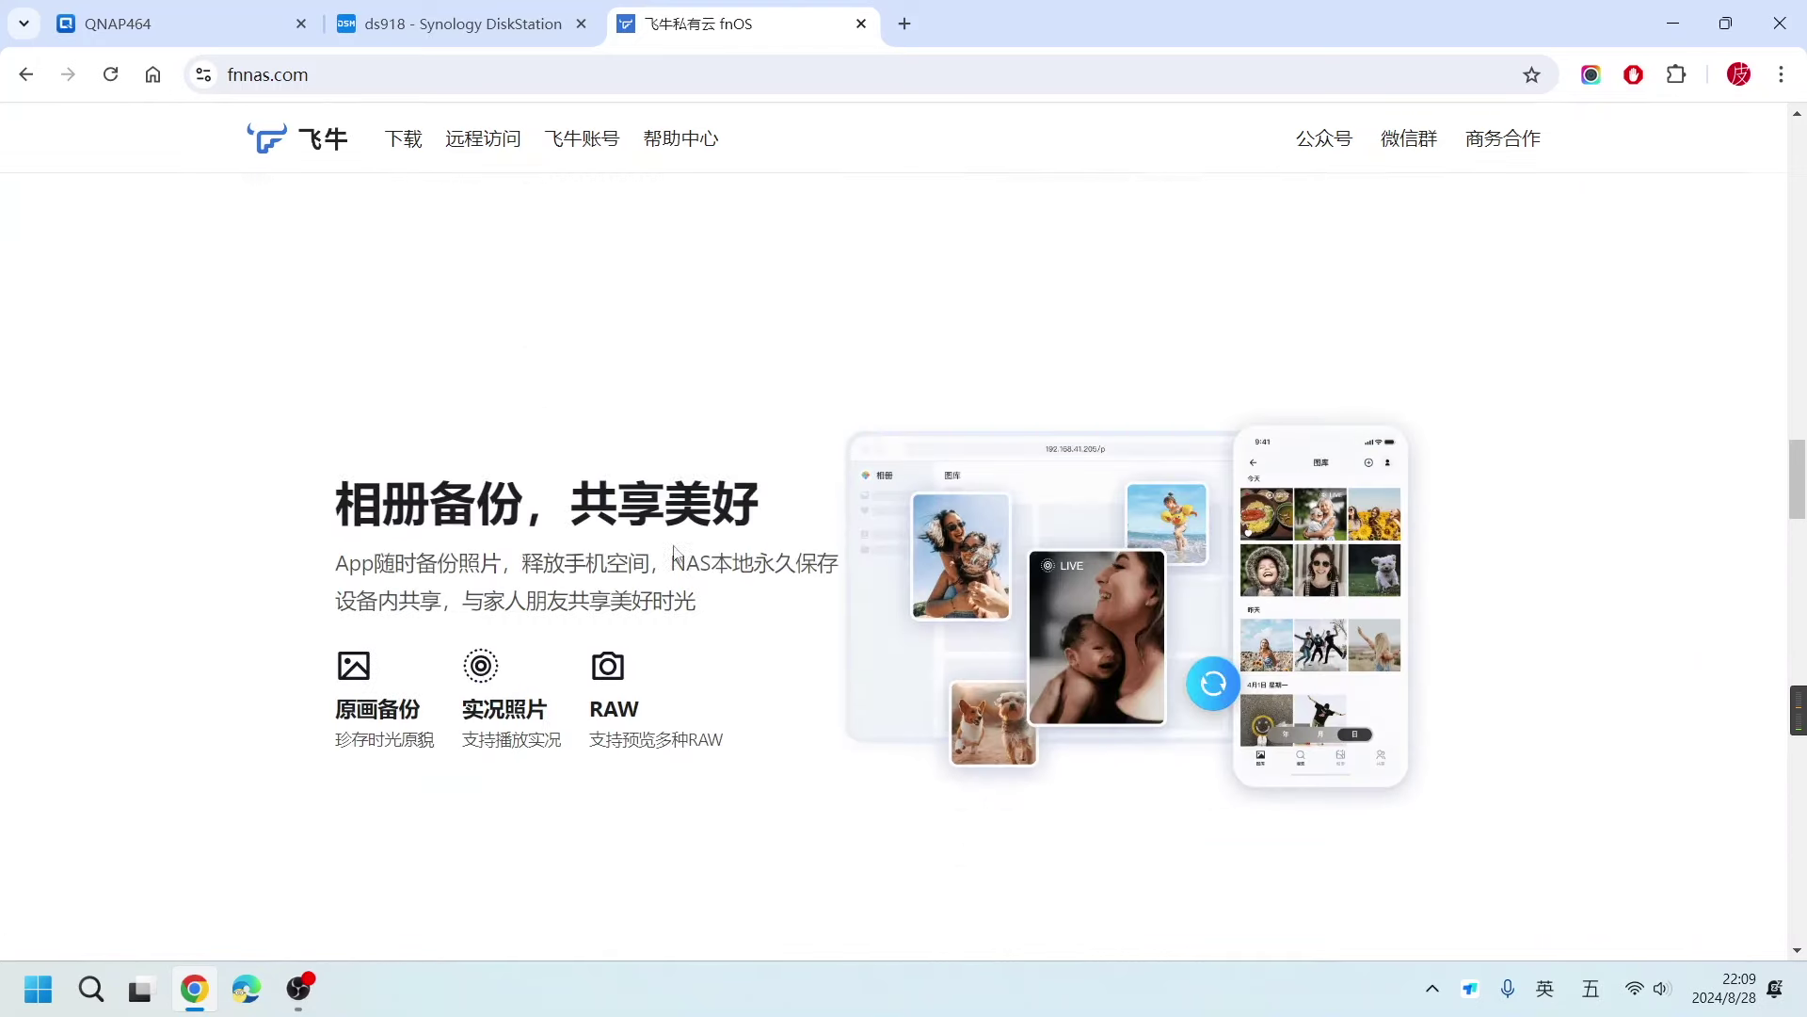
{"action": "scroll", "coordinate": [674, 555], "scroll_direction": "down", "scroll_amount": 12}
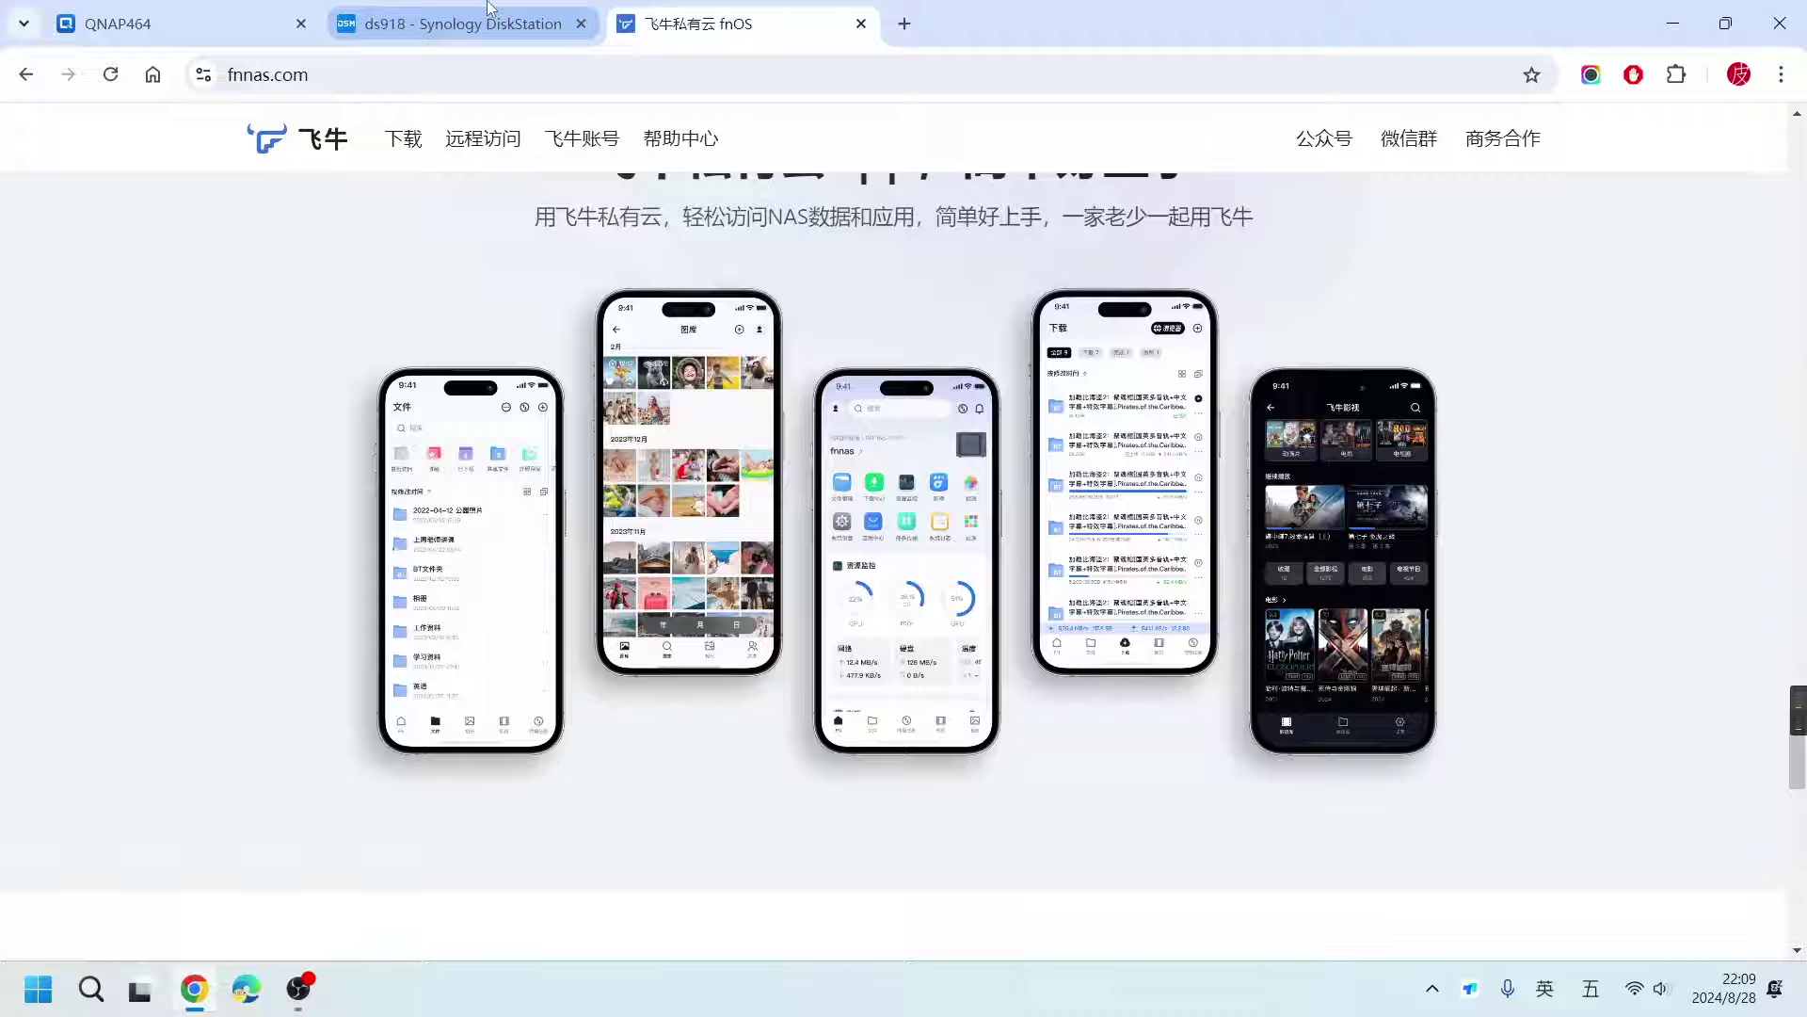
{"action": "left_click", "coordinate": [461, 24]}
Search Package Center for 'vido' to find Video Station, then switch to the QNAP desktop.
{"action": "left_click", "coordinate": [83, 221]}
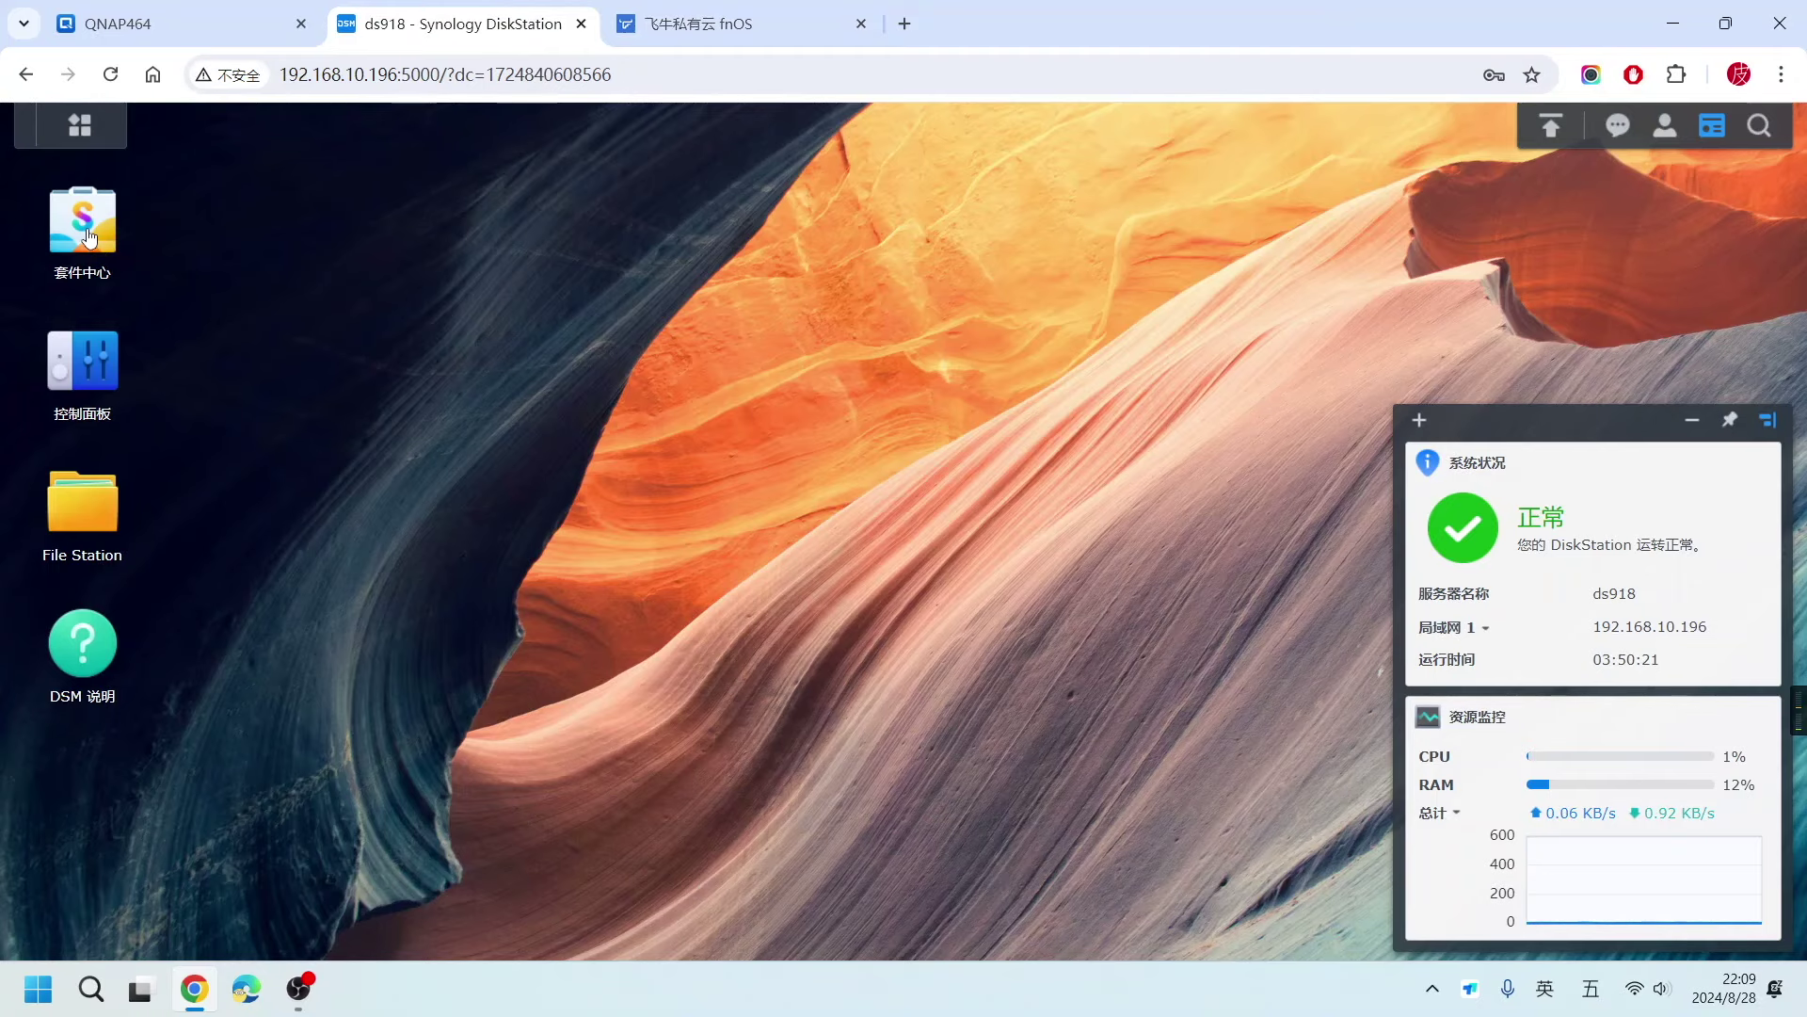
{"action": "left_click", "coordinate": [555, 220]}
{"action": "type", "text": "vido"}
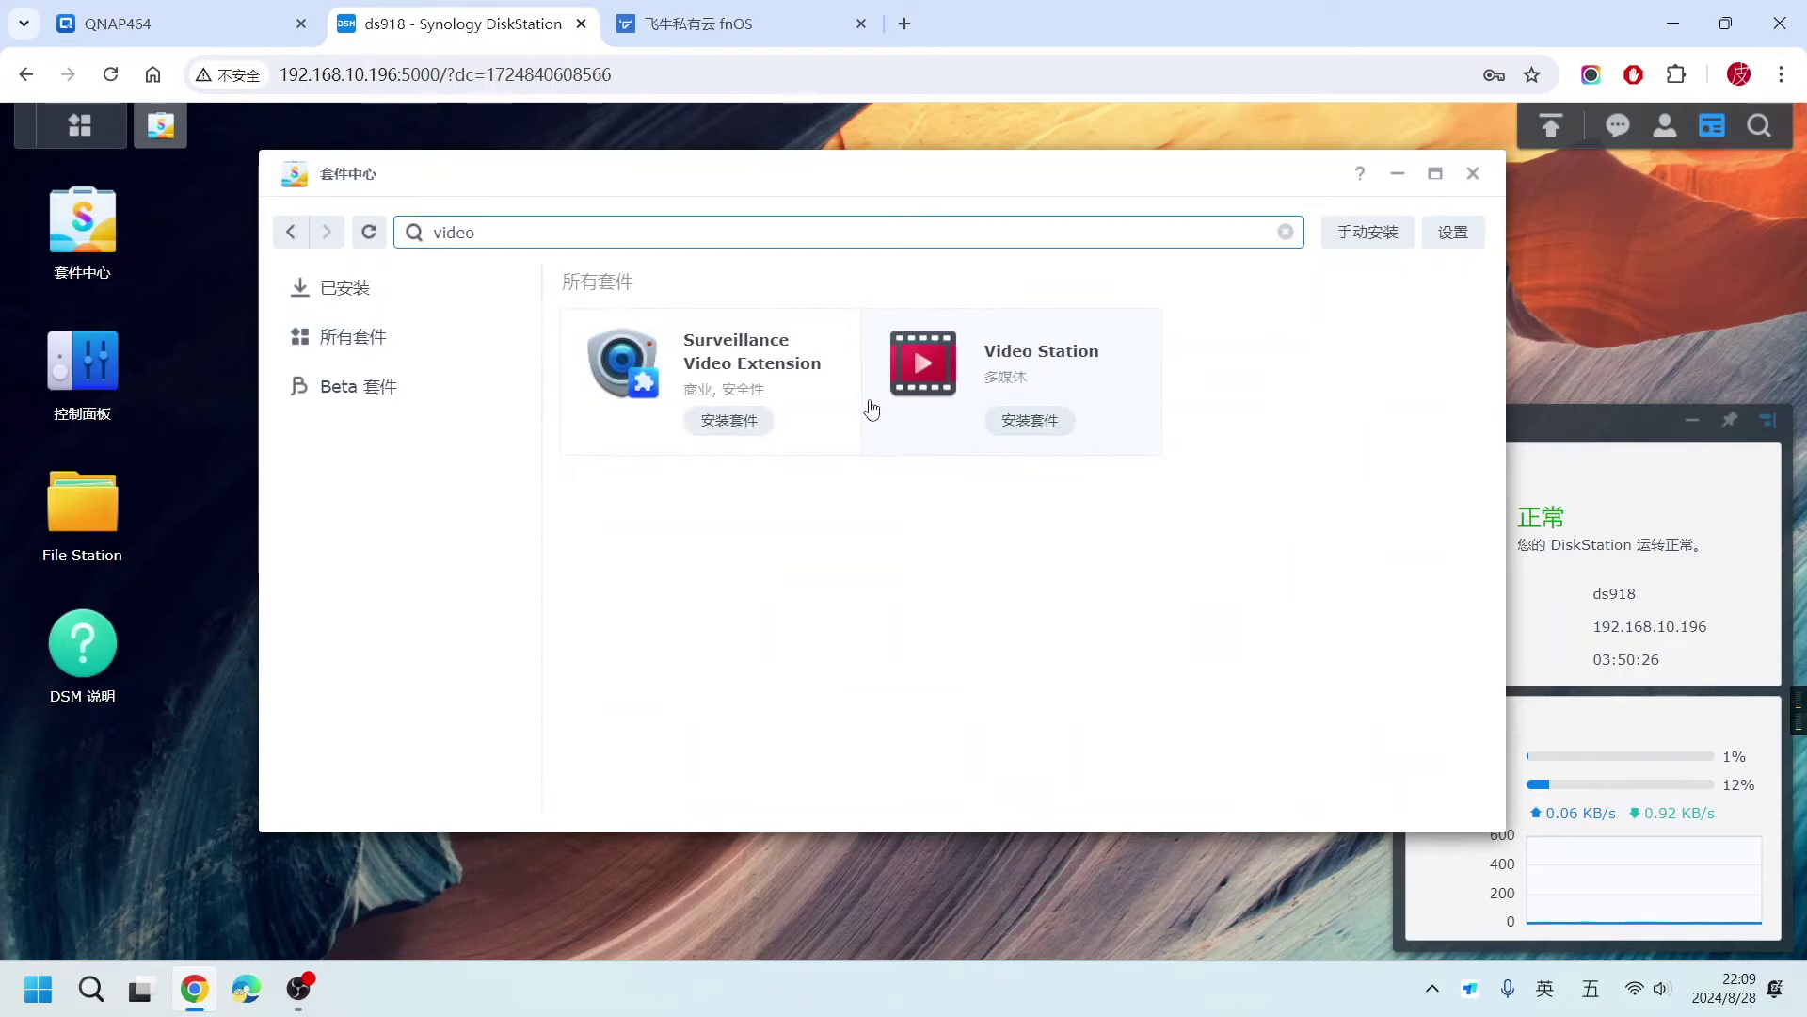
{"action": "left_click", "coordinate": [178, 24]}
{"action": "left_click", "coordinate": [452, 23]}
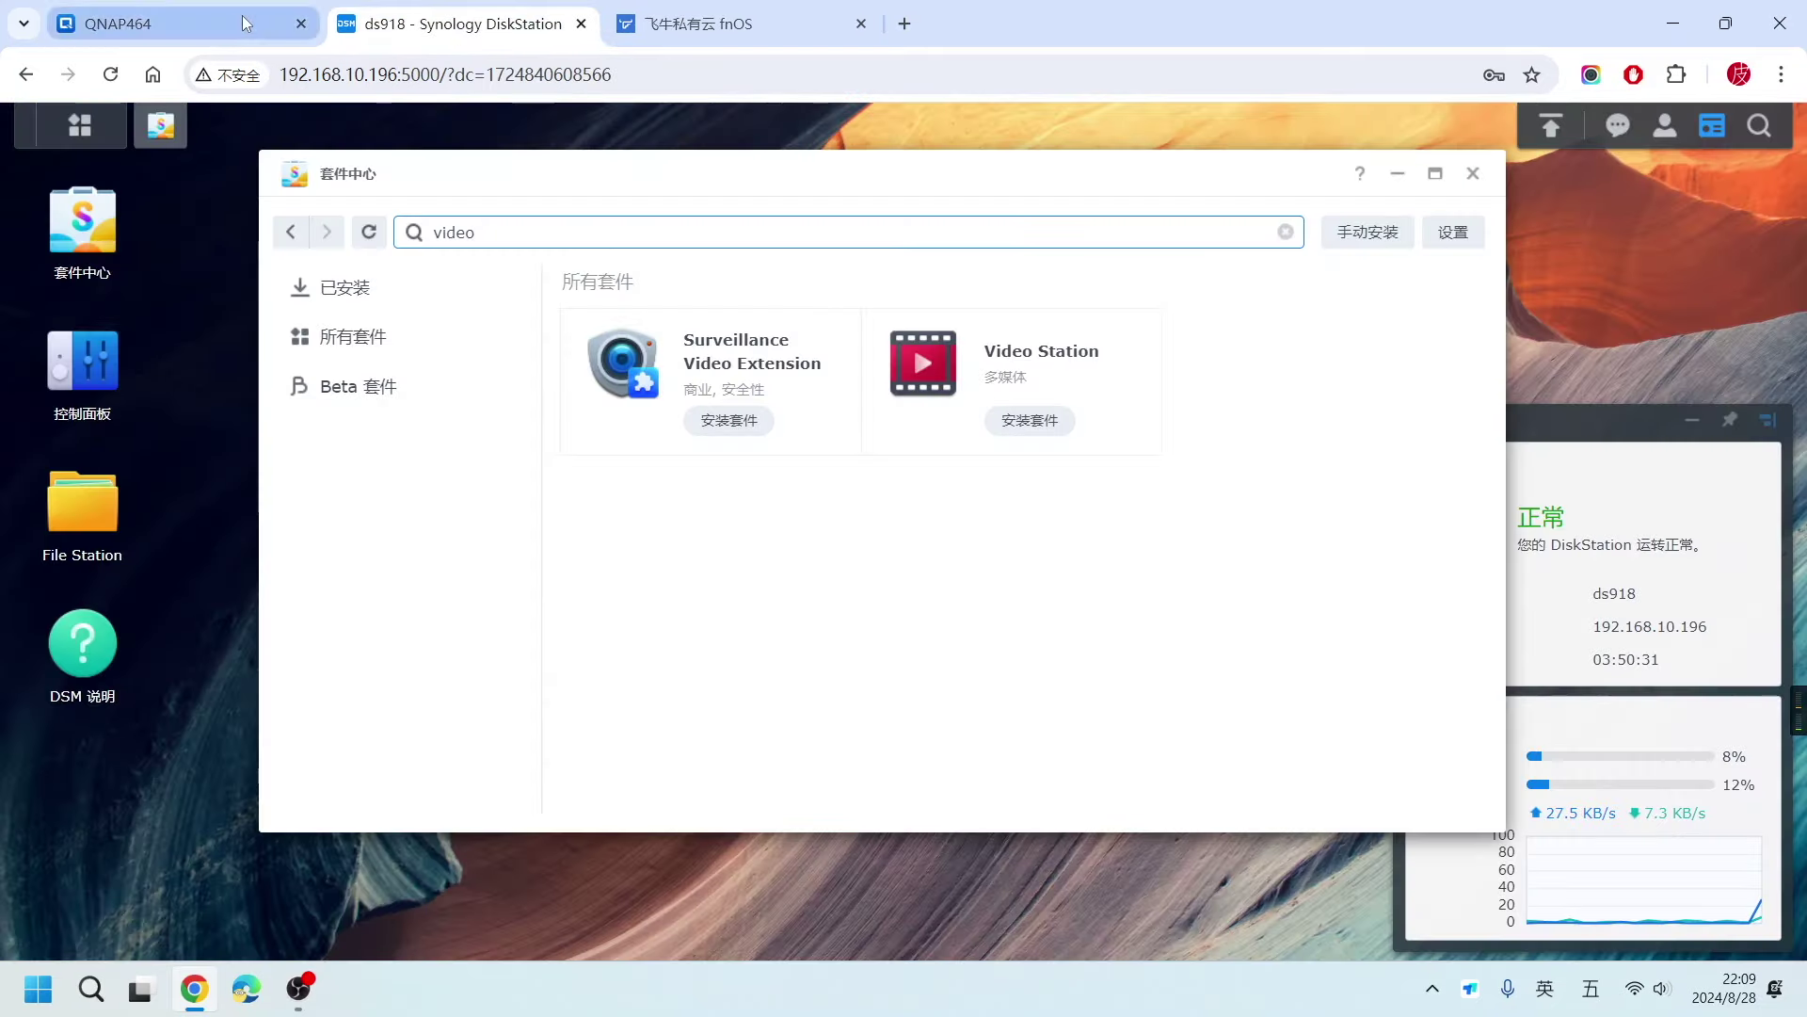
{"action": "left_click", "coordinate": [178, 25]}
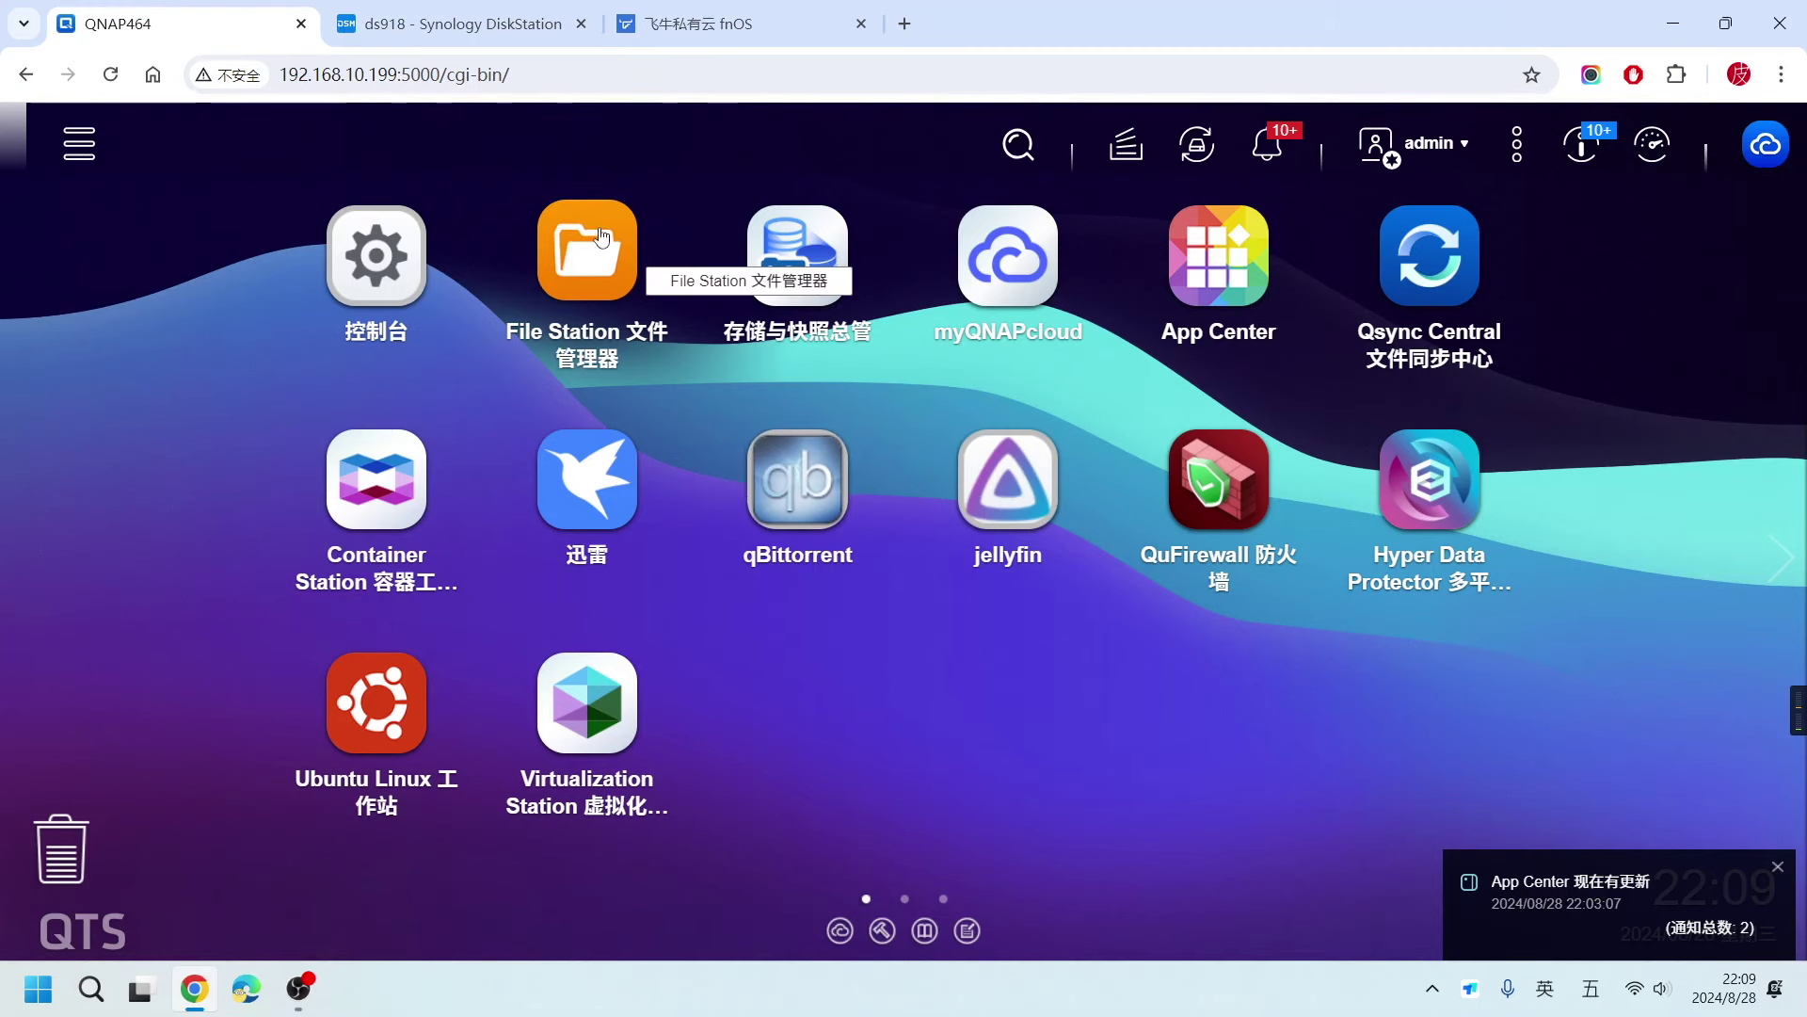
Scroll the fnnas.com page back up to the fnOS home banner, then return to the DiskStation.
{"action": "left_click", "coordinate": [733, 27]}
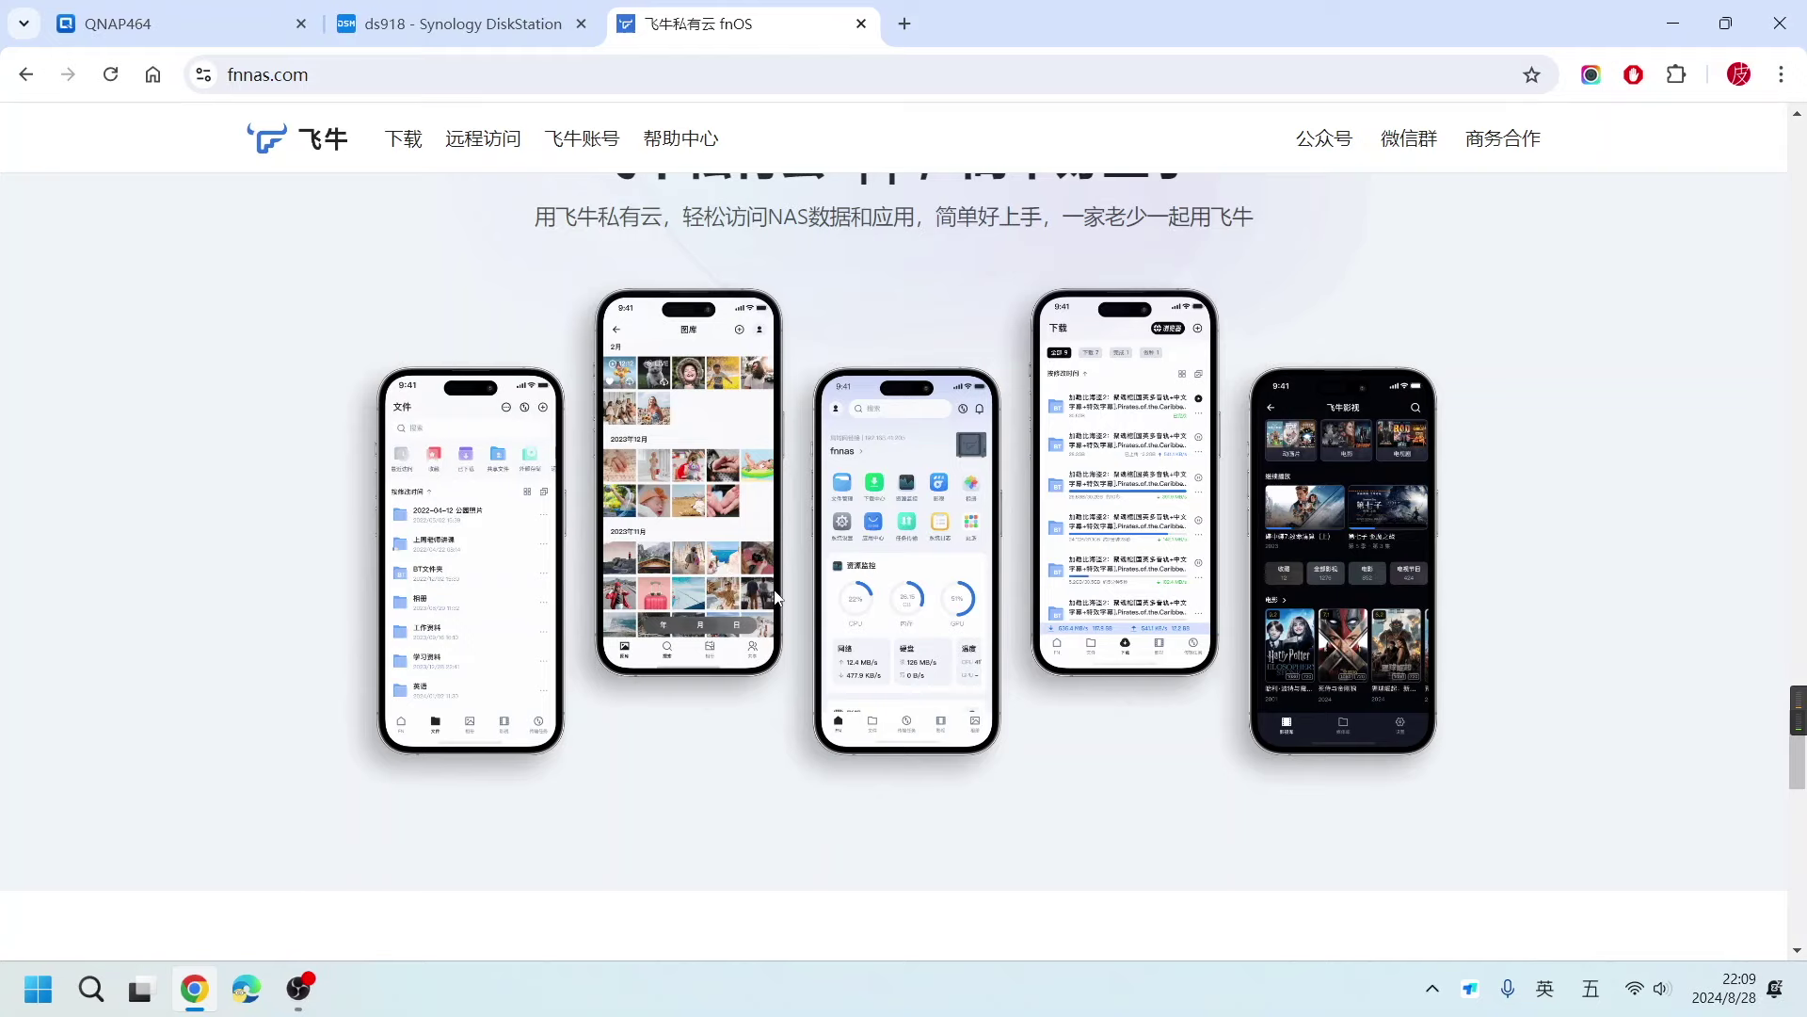
{"action": "scroll", "coordinate": [662, 567], "scroll_direction": "up", "scroll_amount": 1}
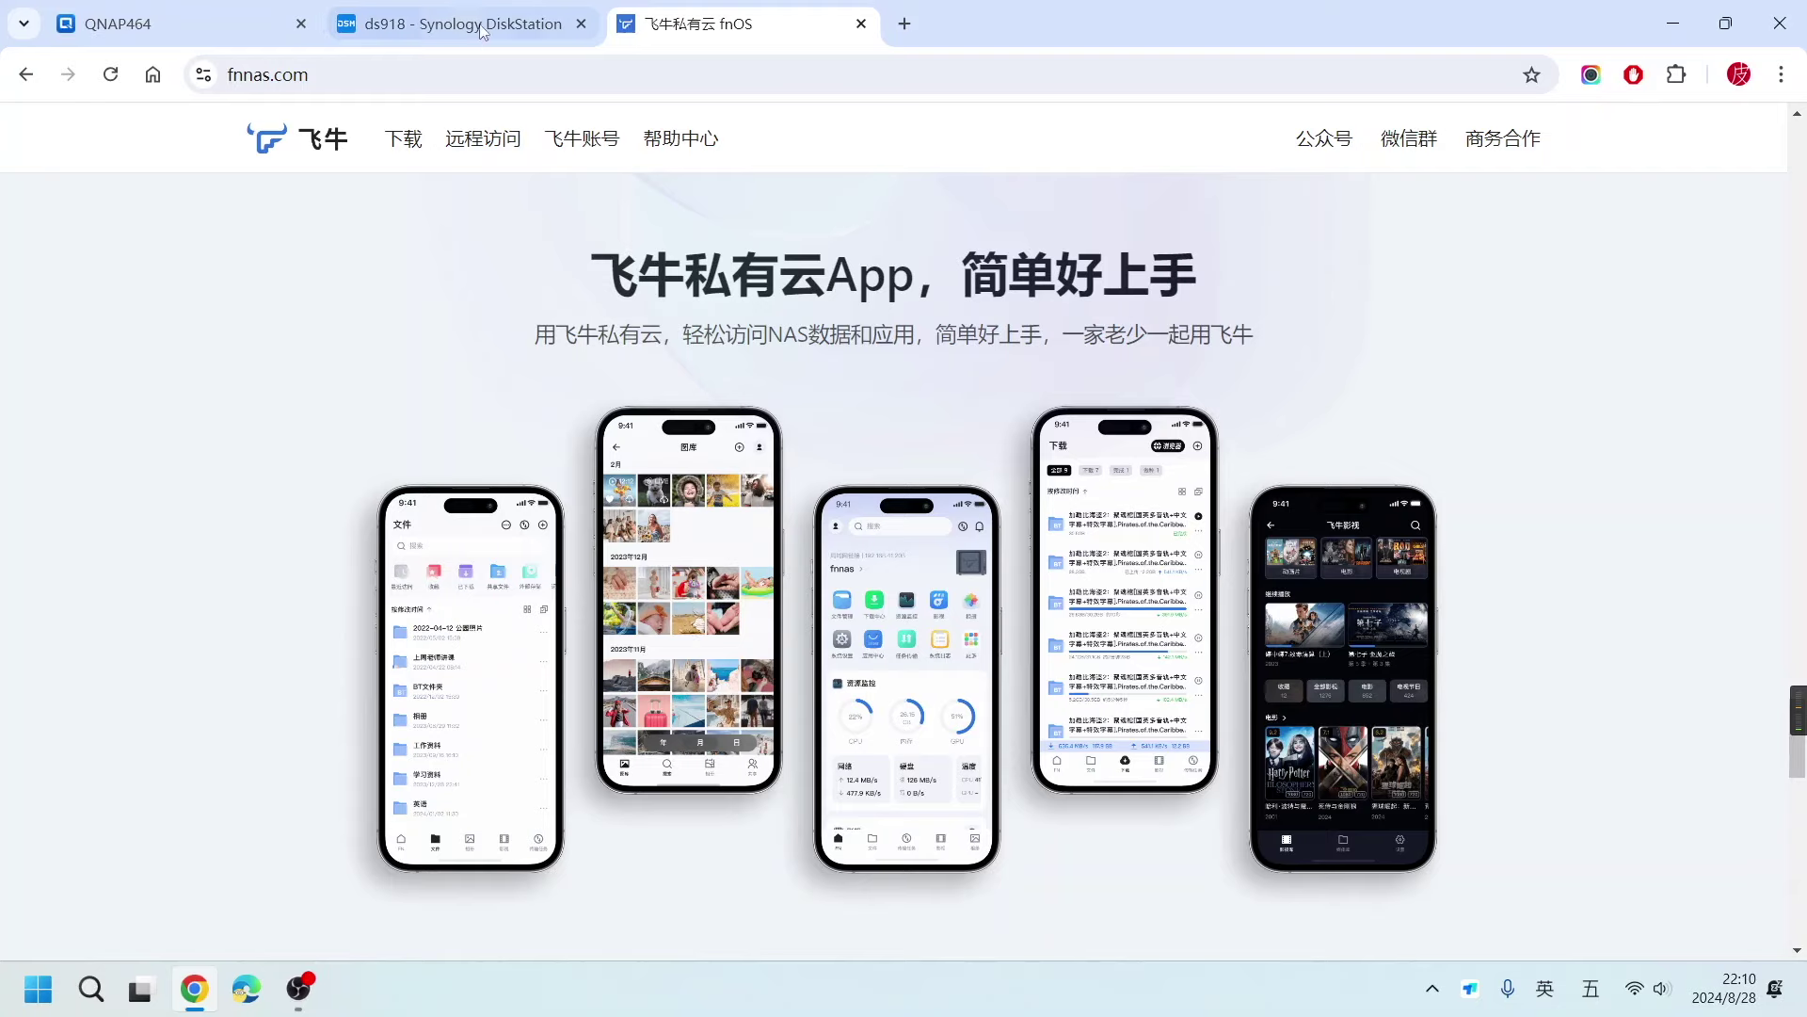
{"action": "scroll", "coordinate": [841, 501], "scroll_direction": "down", "scroll_amount": 10}
{"action": "scroll", "coordinate": [843, 509], "scroll_direction": "up", "scroll_amount": 15}
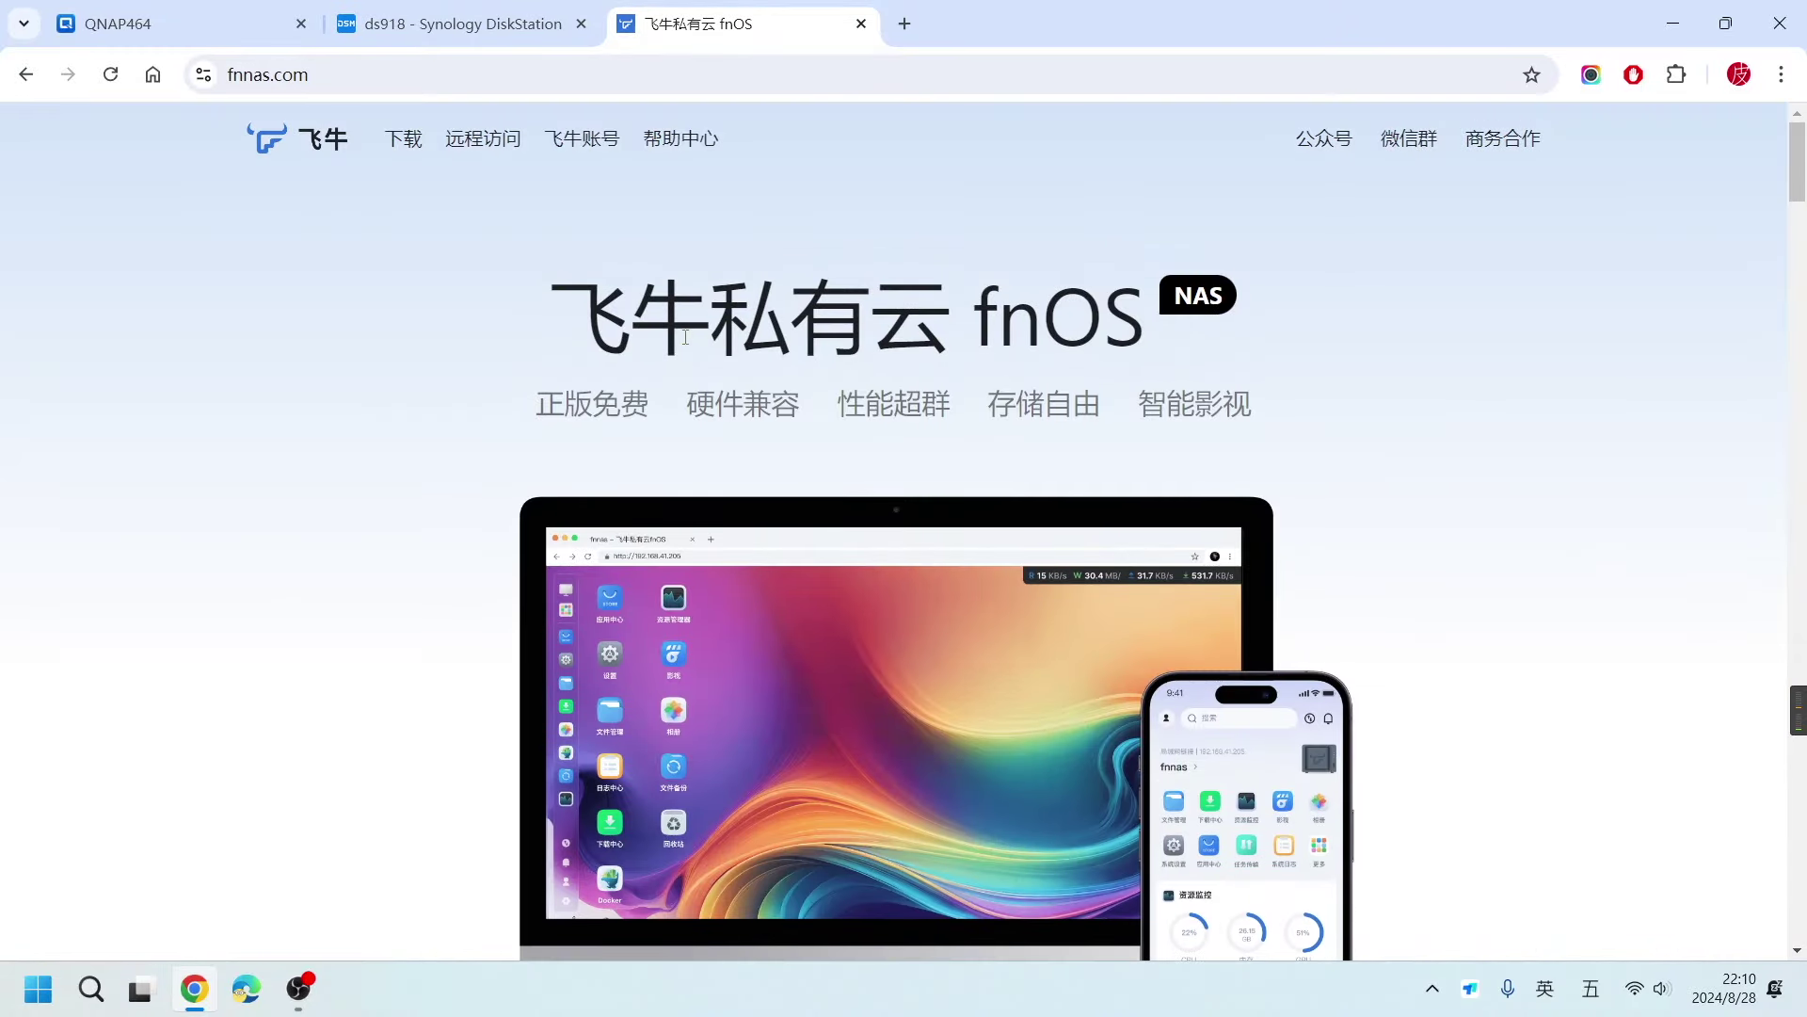
{"action": "scroll", "coordinate": [735, 577], "scroll_direction": "down", "scroll_amount": 2}
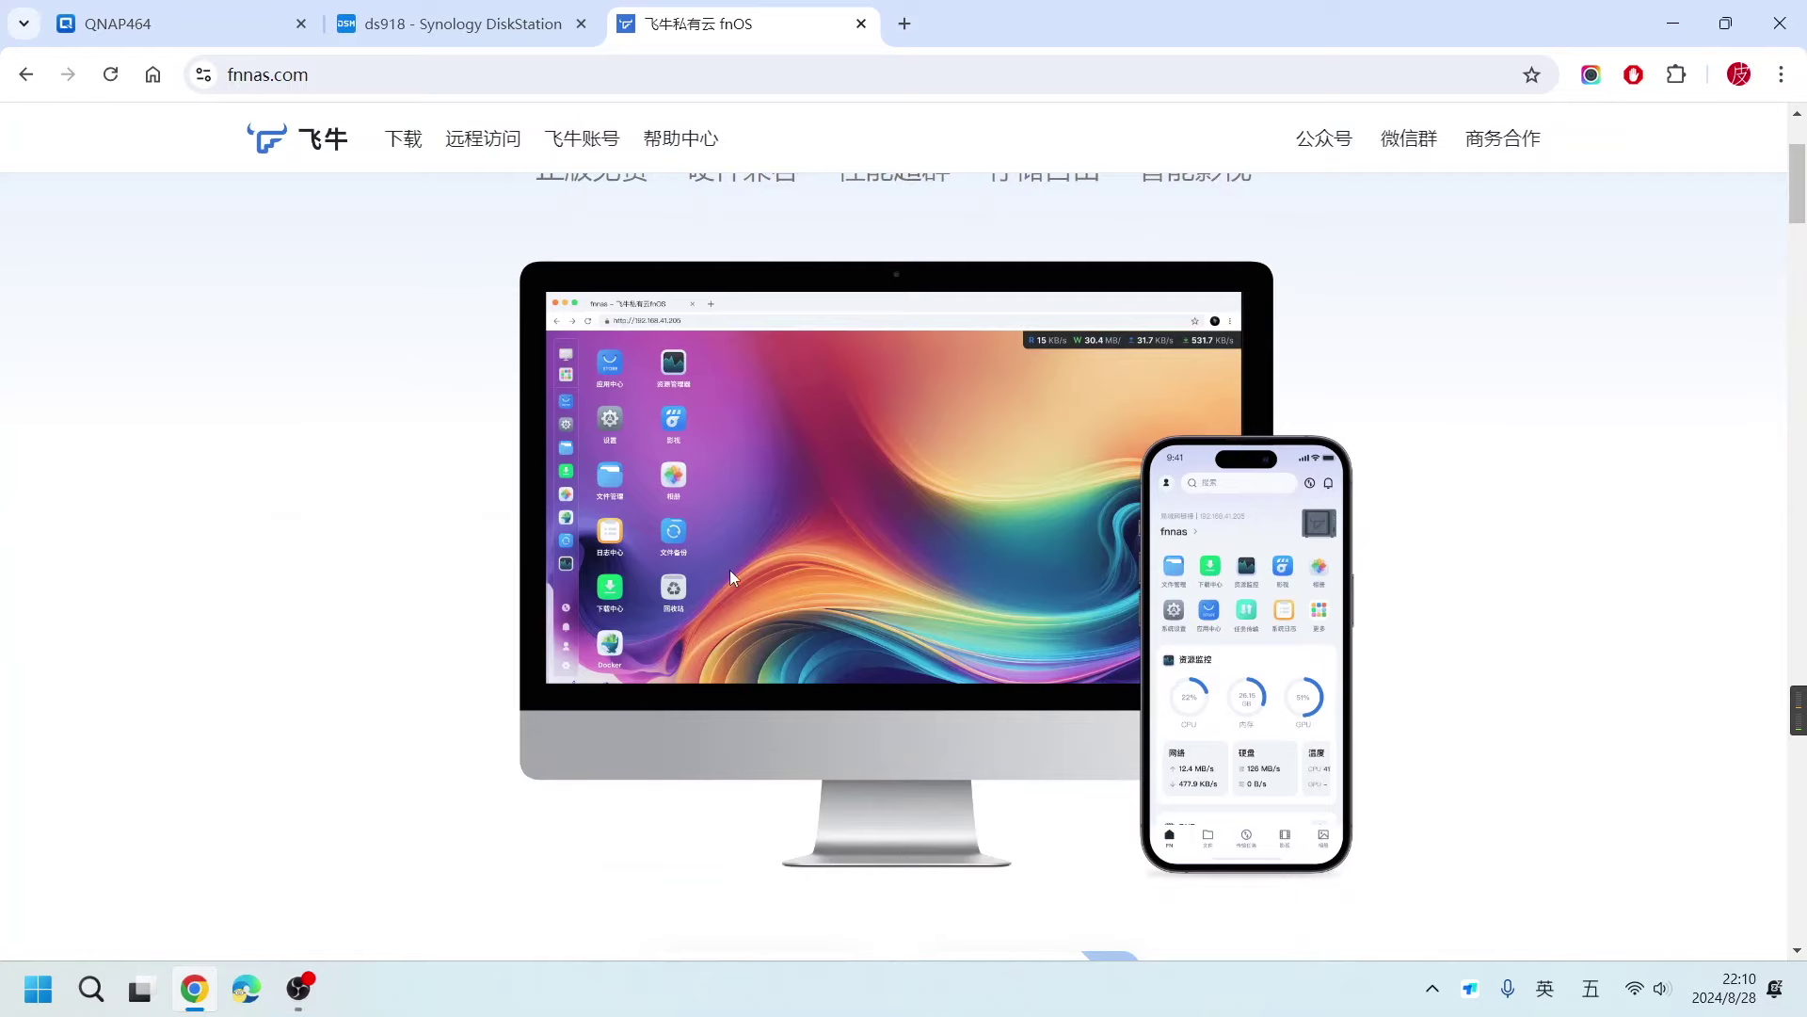
{"action": "key", "text": "ctrl+shift+Tab"}
Close Package Center, launch Virtual Machine Manager, and launch Virtualization Station on the QNAP.
{"action": "left_click", "coordinate": [1477, 173]}
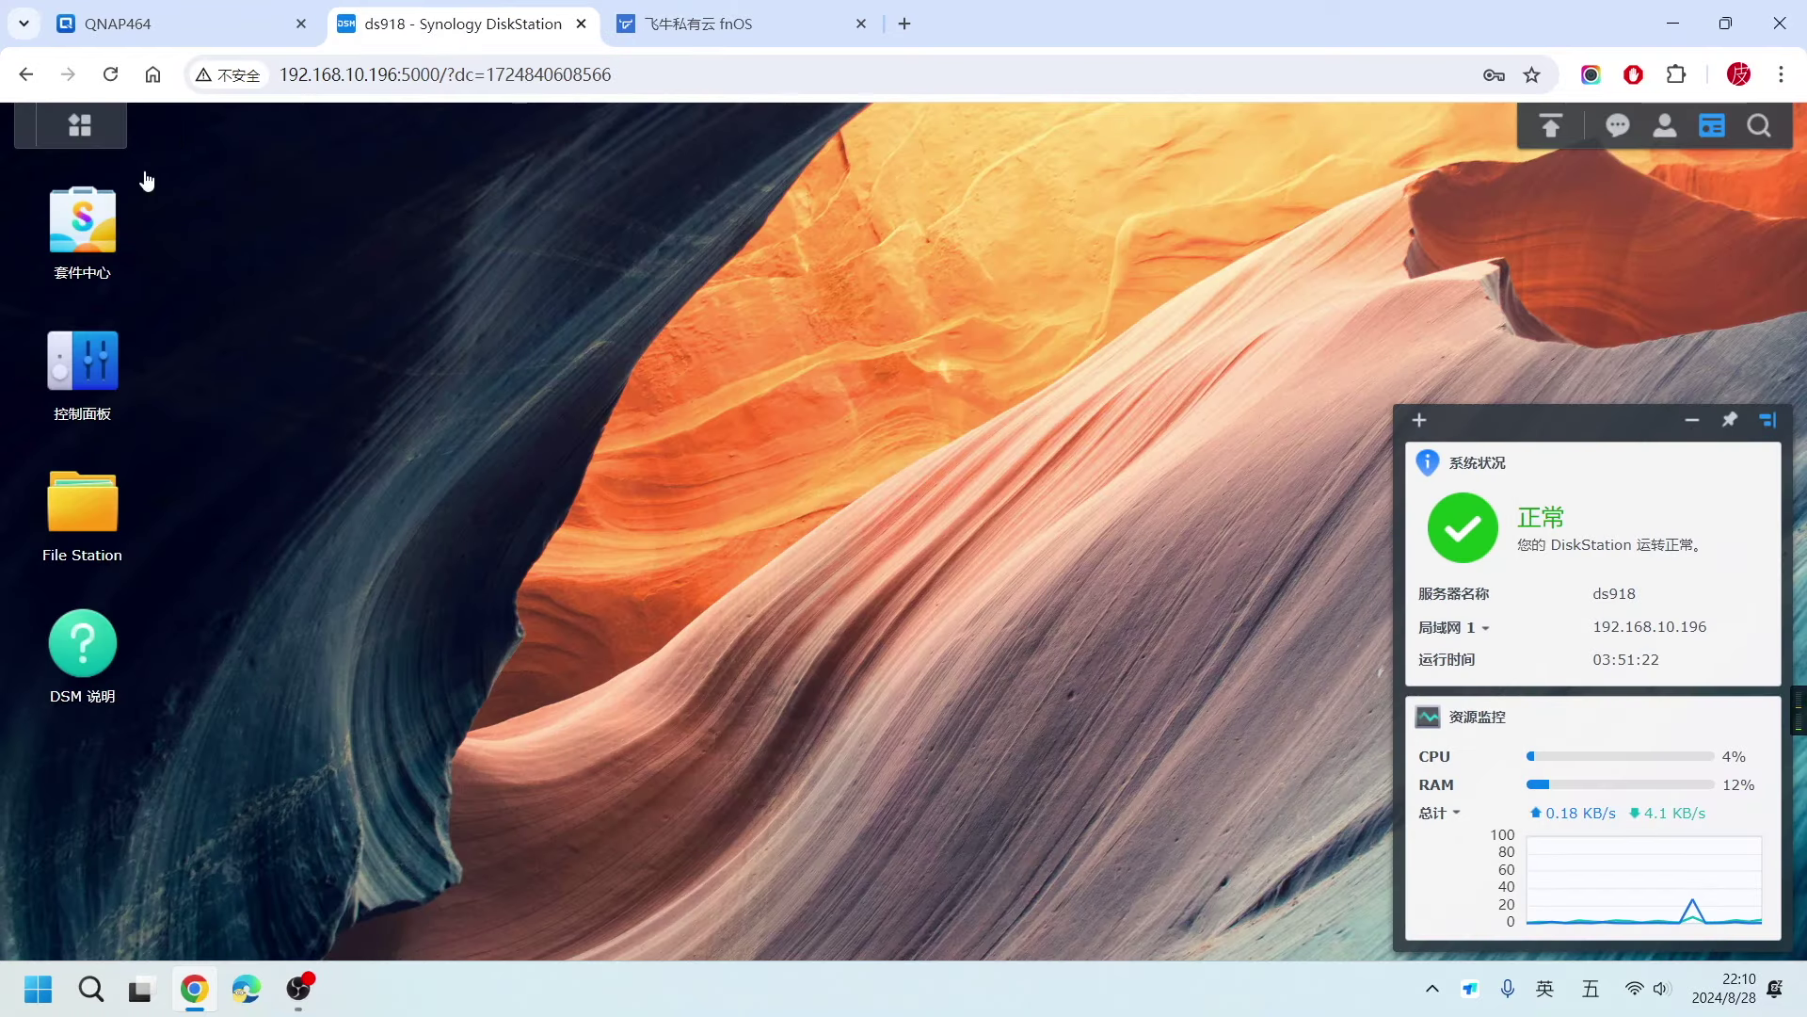
{"action": "left_click", "coordinate": [80, 125]}
{"action": "left_click", "coordinate": [610, 674]}
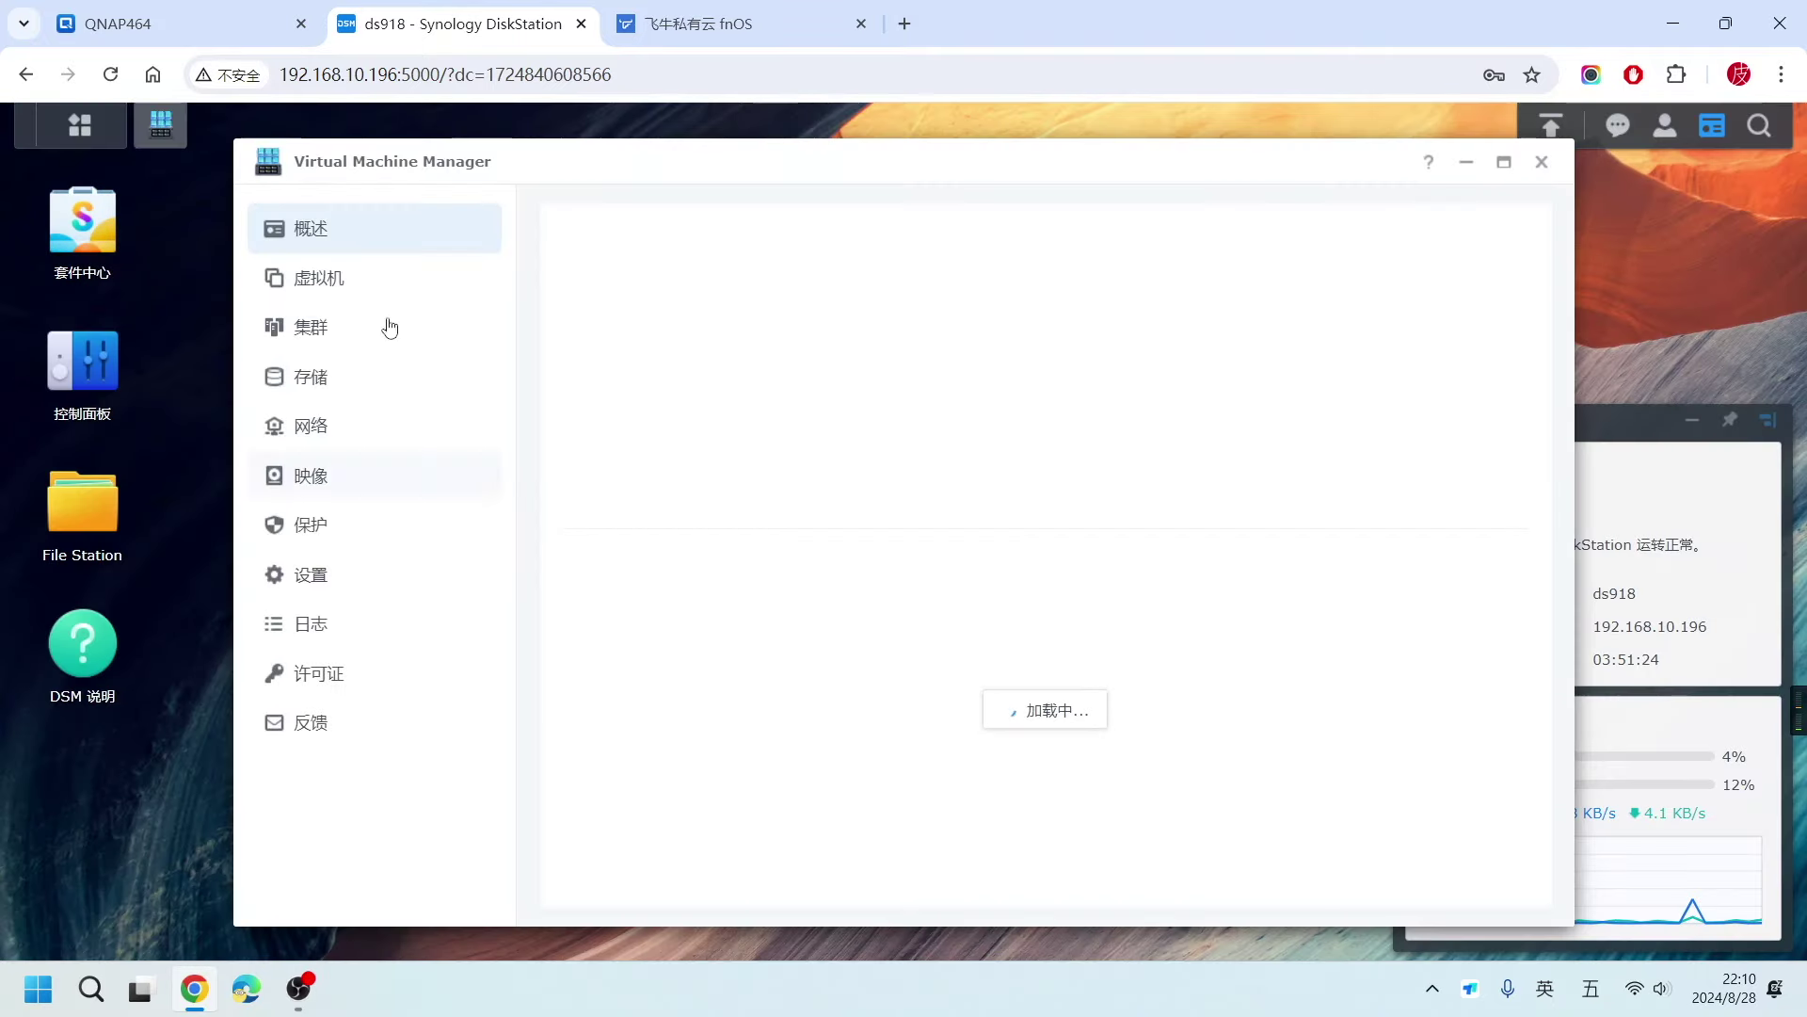
{"action": "left_click", "coordinate": [207, 26]}
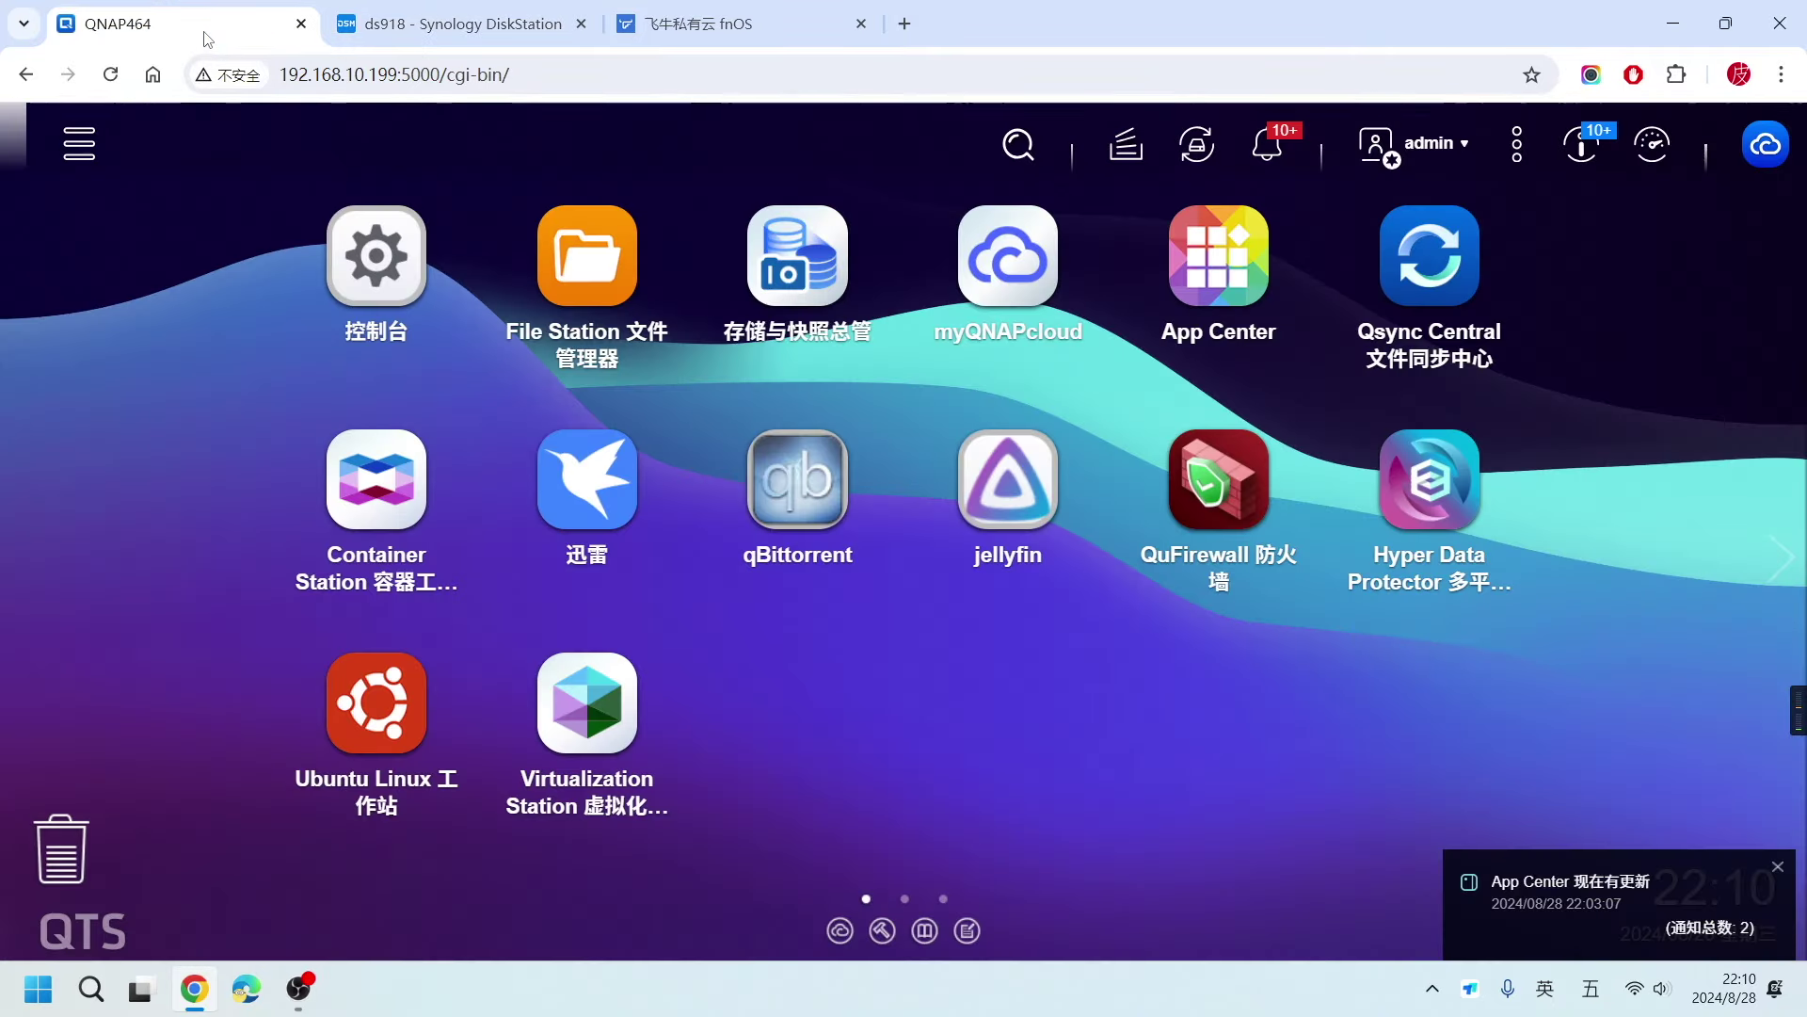
{"action": "left_click", "coordinate": [573, 693]}
Compare Synology's Virtual Machine Manager overview, showing 0 VMs running, with QNAP's Virtualization Station.
{"action": "key", "text": "ctrl+shift+Tab"}
{"action": "scroll", "coordinate": [822, 509], "scroll_direction": "up", "scroll_amount": 3}
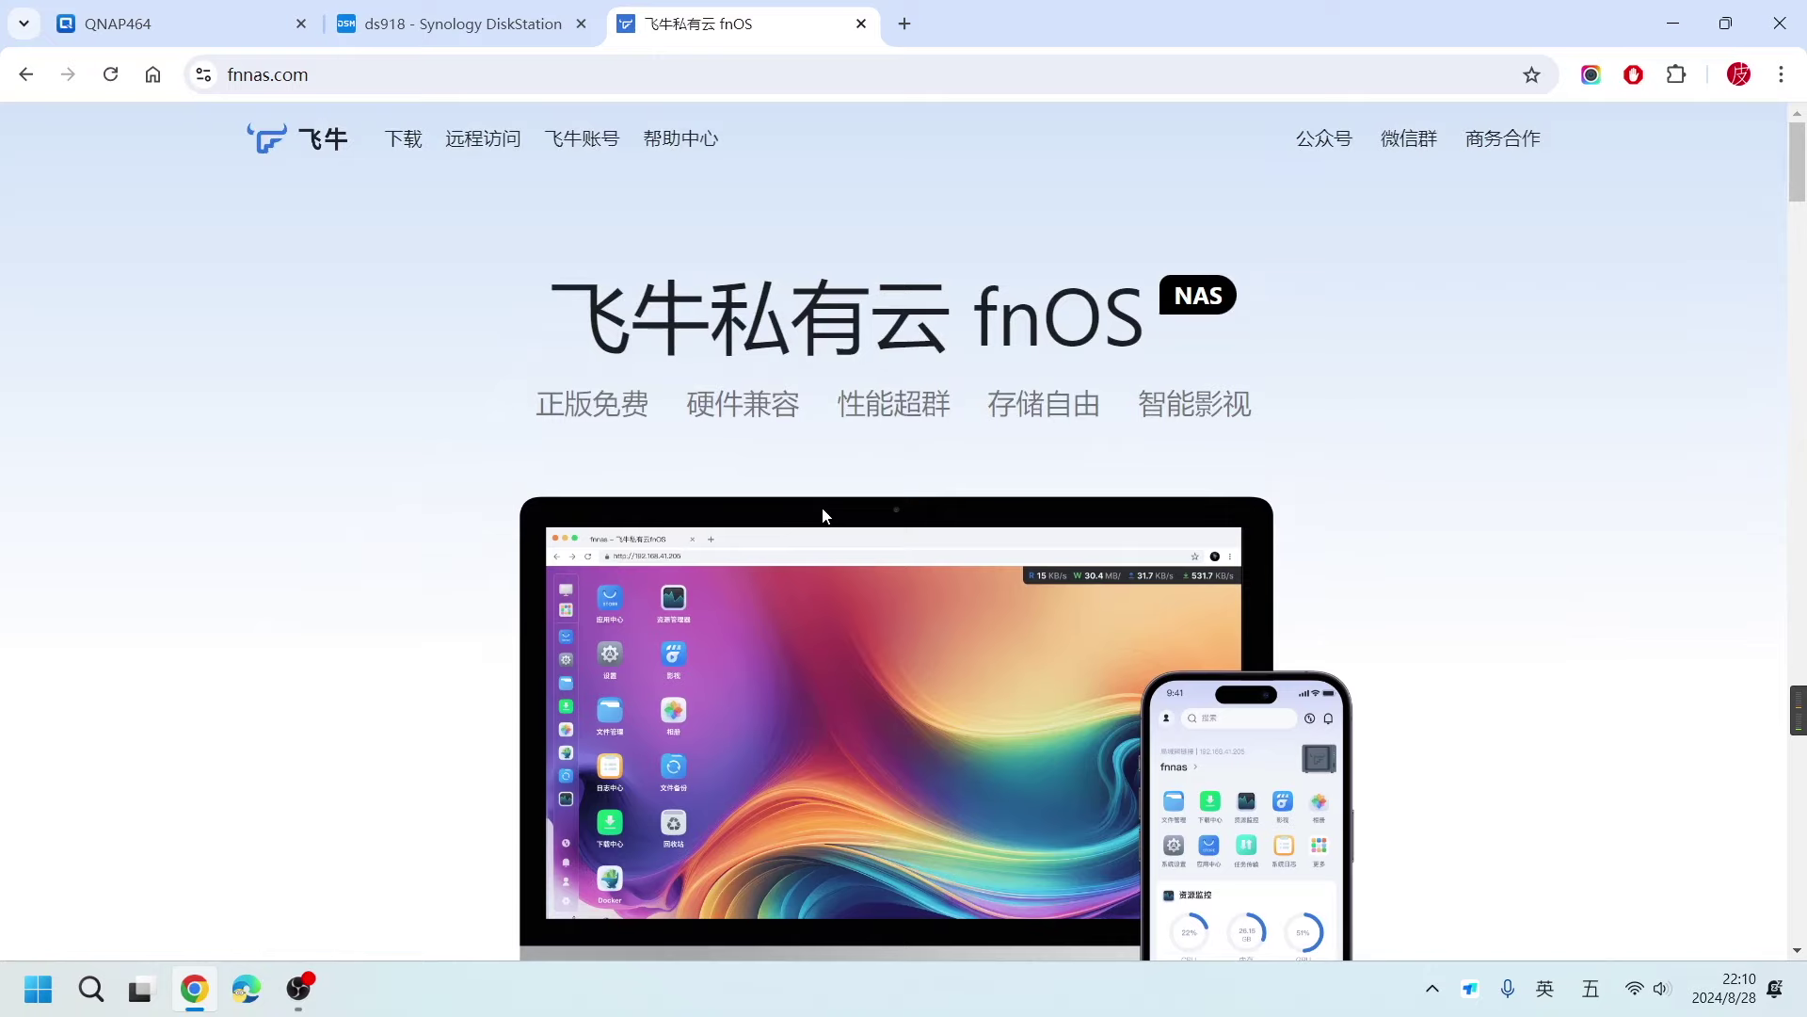
{"action": "left_click", "coordinate": [496, 36]}
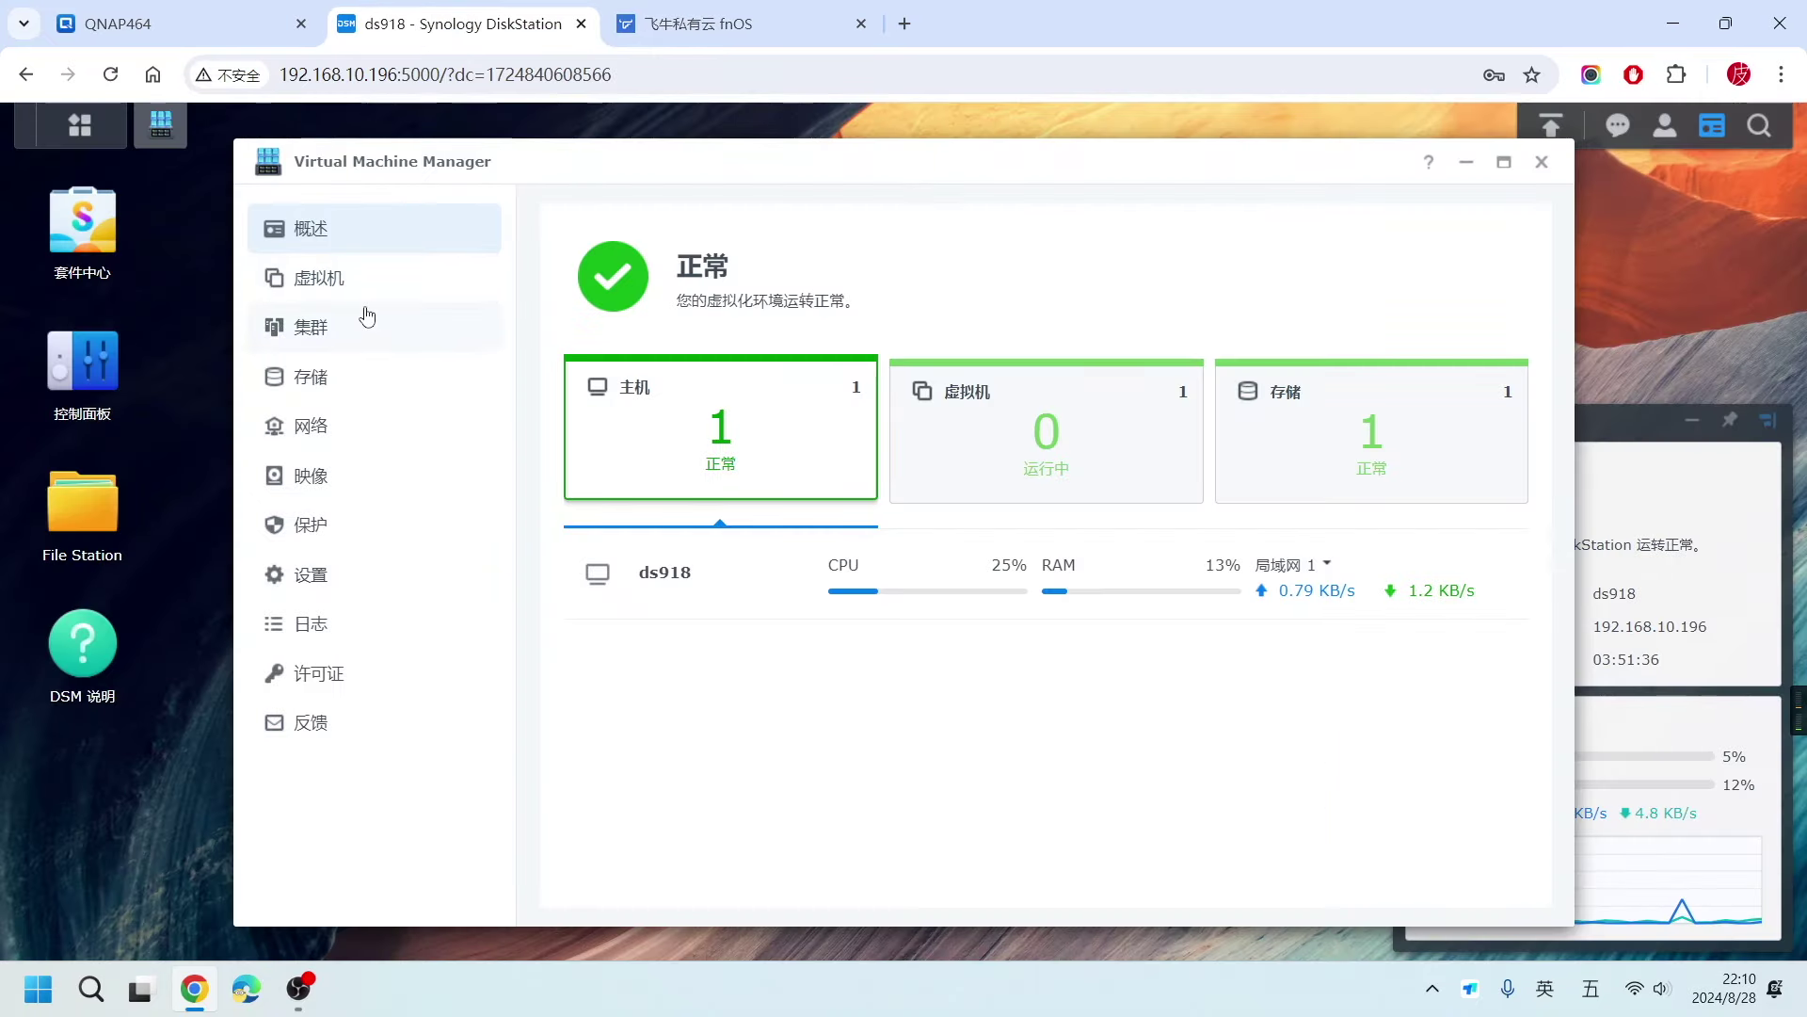
{"action": "left_click", "coordinate": [202, 27]}
{"action": "left_click", "coordinate": [501, 34]}
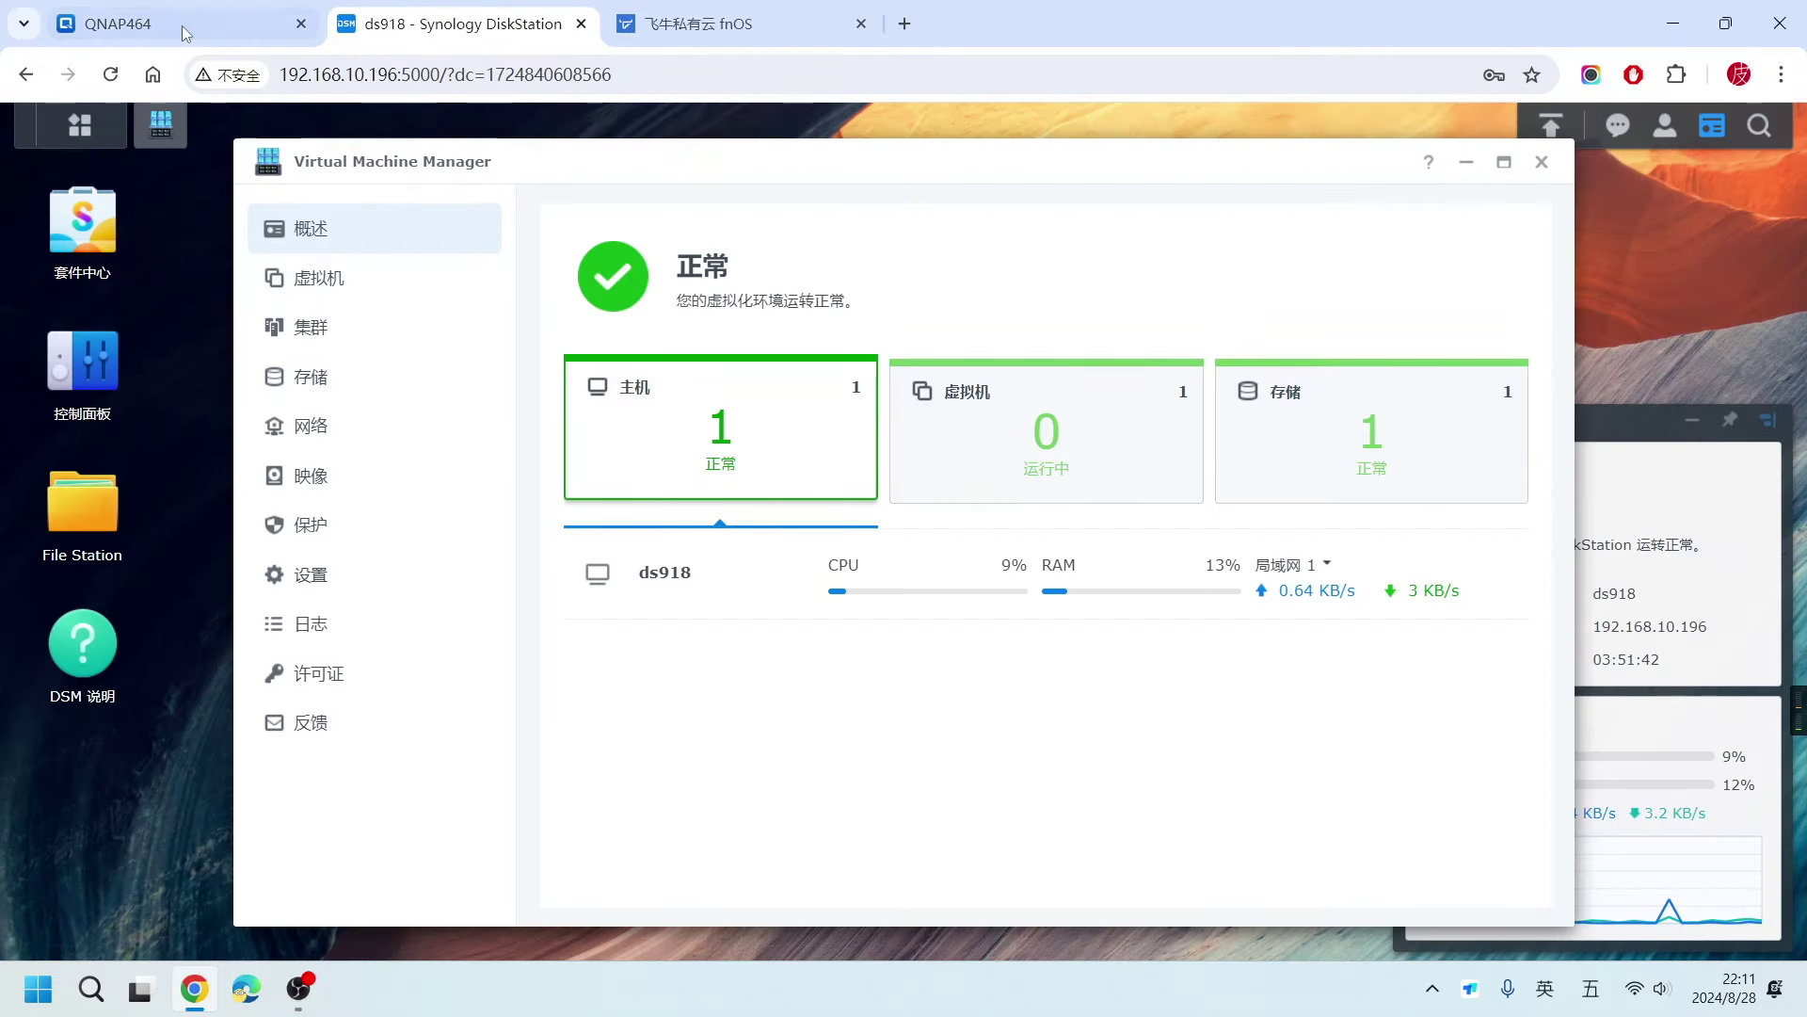
{"action": "left_click", "coordinate": [235, 28]}
{"action": "left_click", "coordinate": [452, 24]}
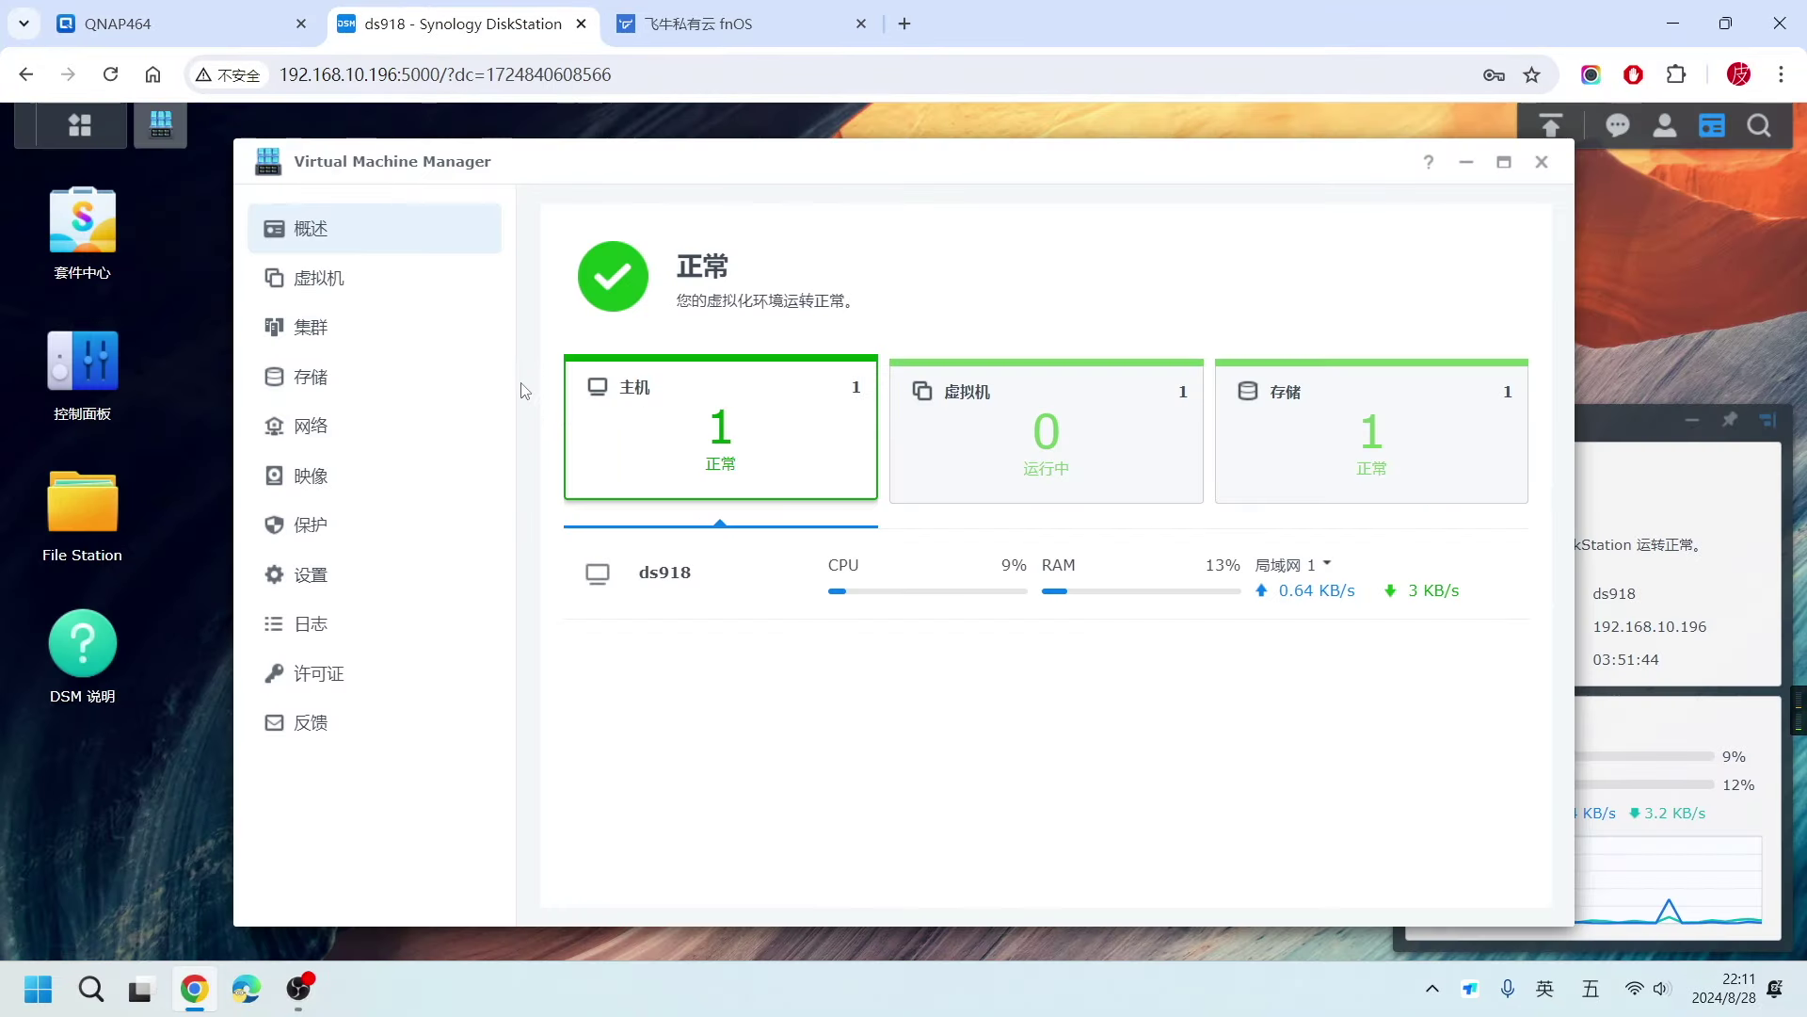
Scroll through the fnnas.com page and finish back on the fnOS home banner.
{"action": "key", "text": "ctrl+Tab"}
{"action": "scroll", "coordinate": [674, 521], "scroll_direction": "down", "scroll_amount": 10}
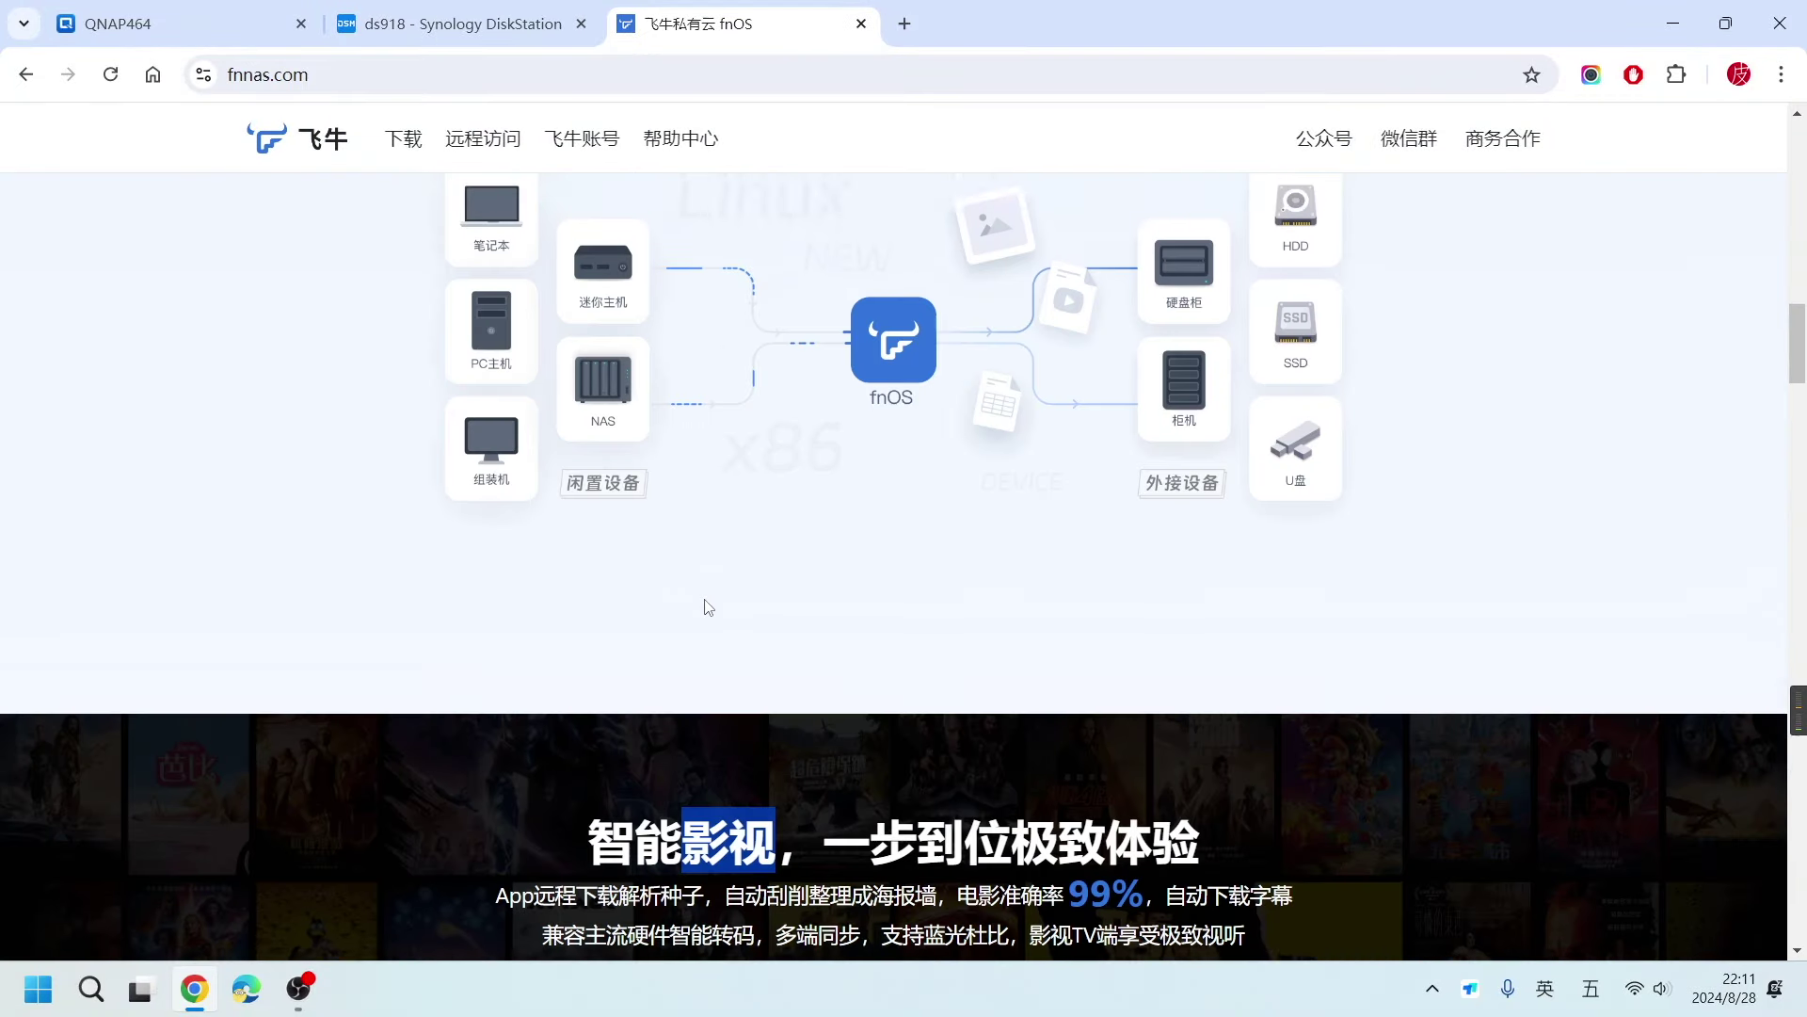
{"action": "scroll", "coordinate": [712, 603], "scroll_direction": "down", "scroll_amount": 10}
{"action": "scroll", "coordinate": [734, 602], "scroll_direction": "up", "scroll_amount": 7}
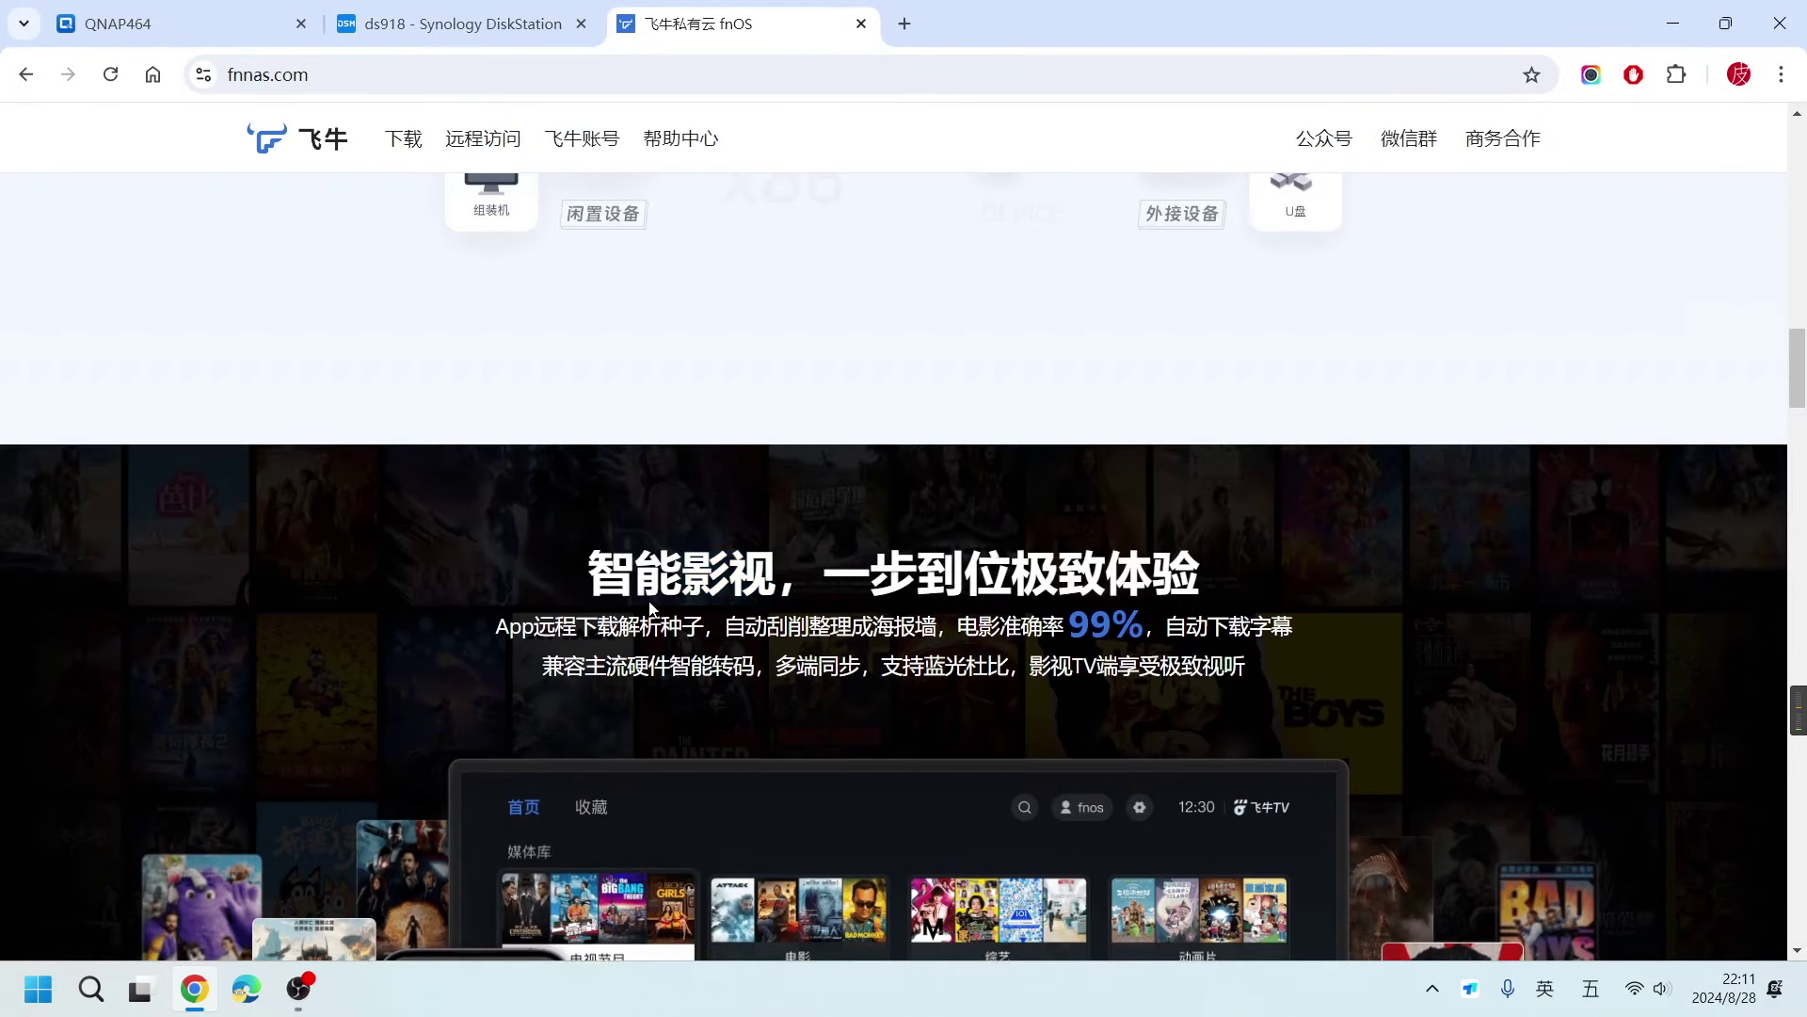
{"action": "left_click_drag", "start_coordinate": [681, 577], "coordinate": [778, 579]}
{"action": "scroll", "coordinate": [697, 602], "scroll_direction": "down", "scroll_amount": 3}
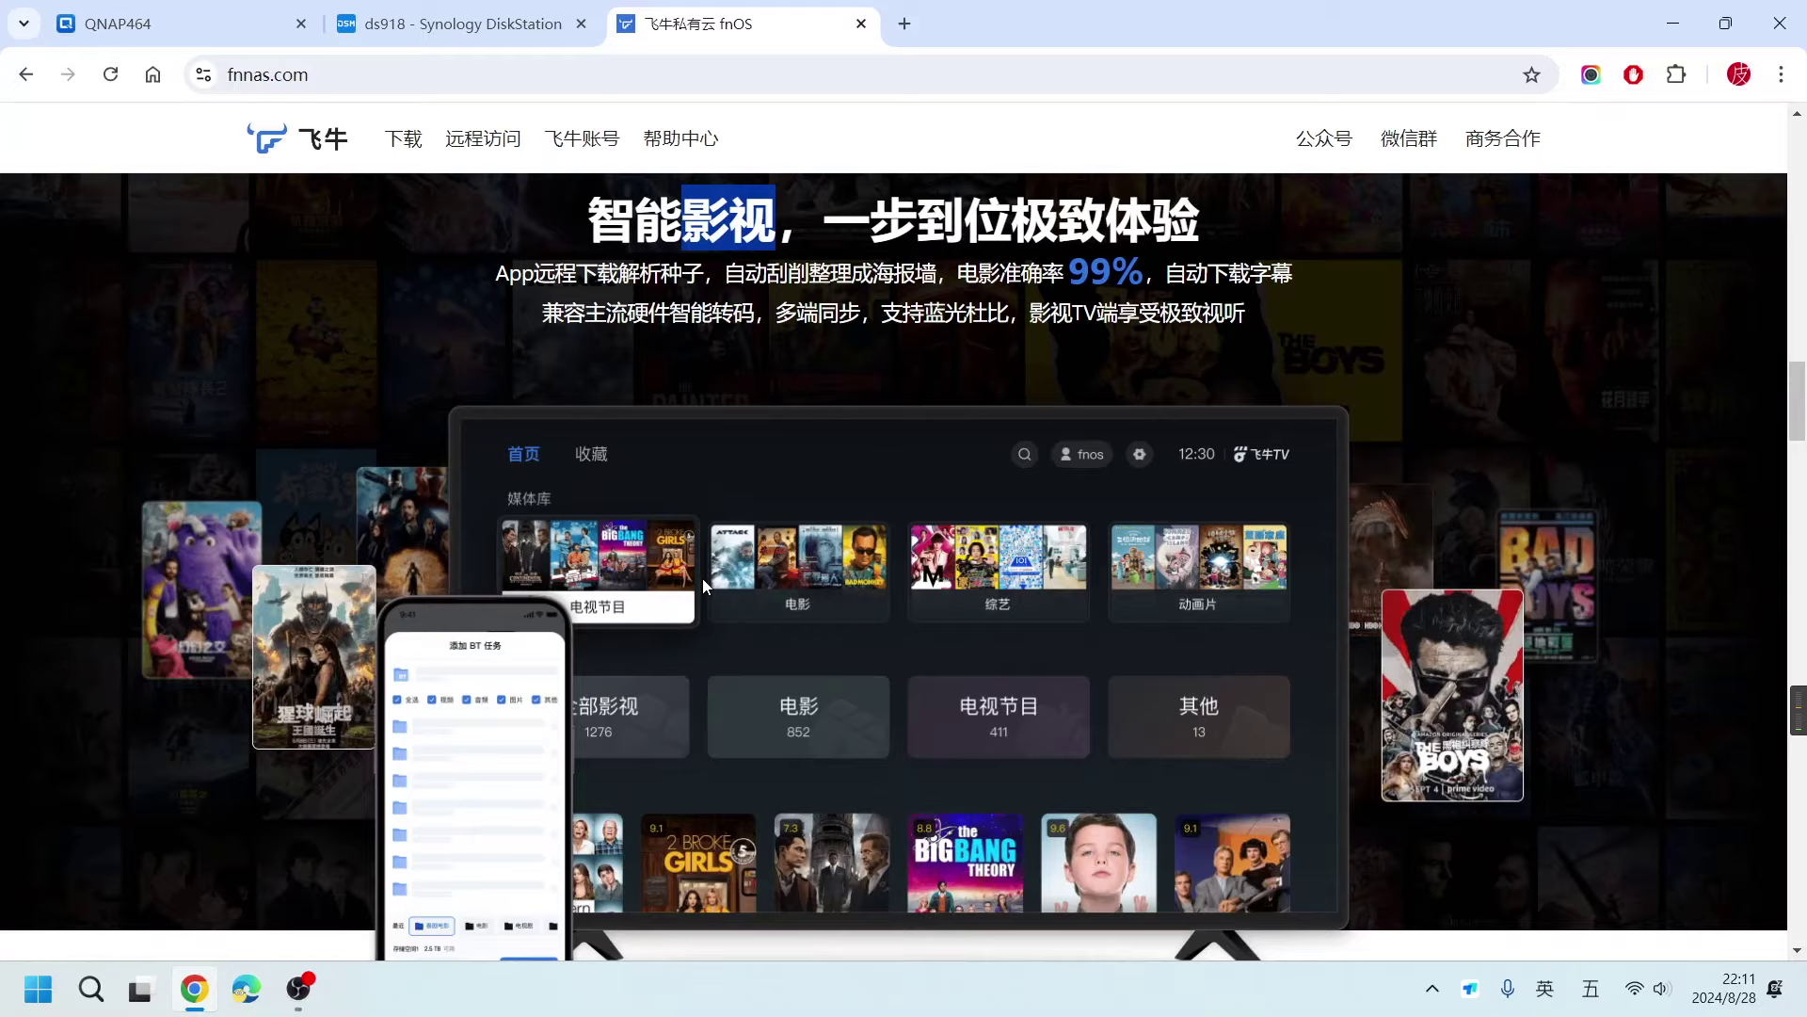
{"action": "scroll", "coordinate": [705, 574], "scroll_direction": "down", "scroll_amount": 1}
{"action": "scroll", "coordinate": [725, 588], "scroll_direction": "up", "scroll_amount": 6}
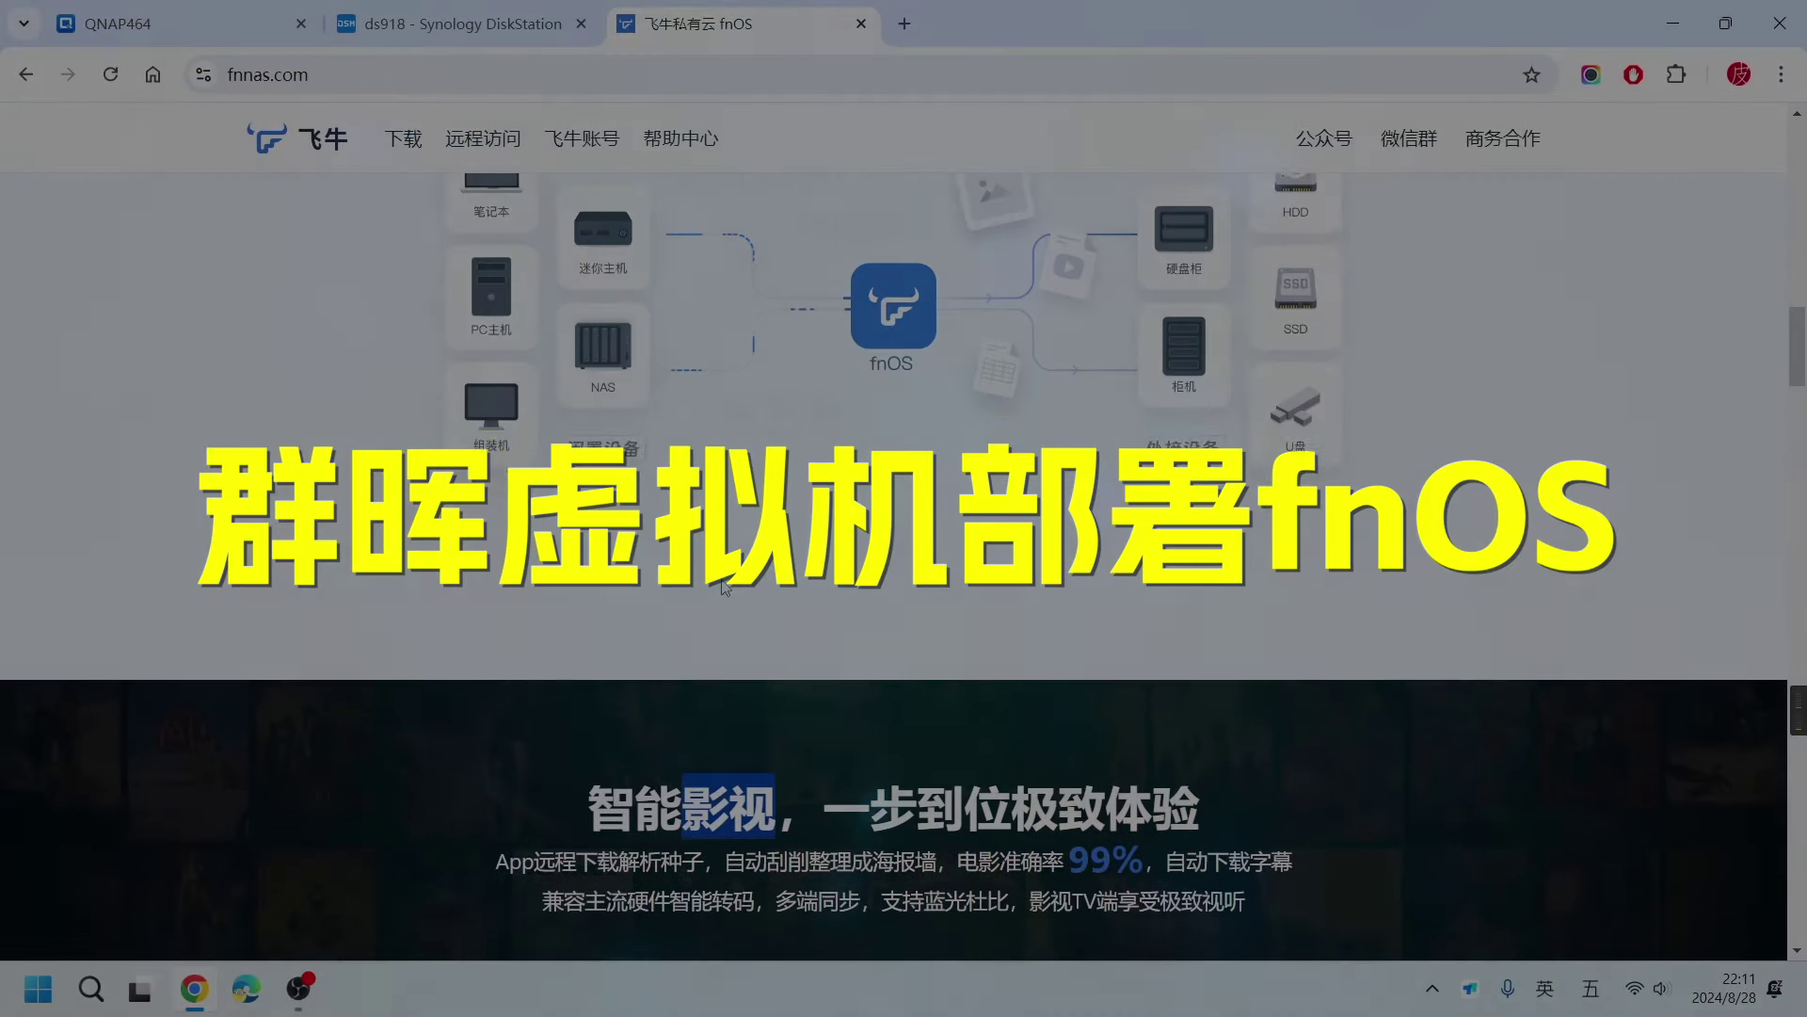
{"action": "scroll", "coordinate": [724, 588], "scroll_direction": "up", "scroll_amount": 8}
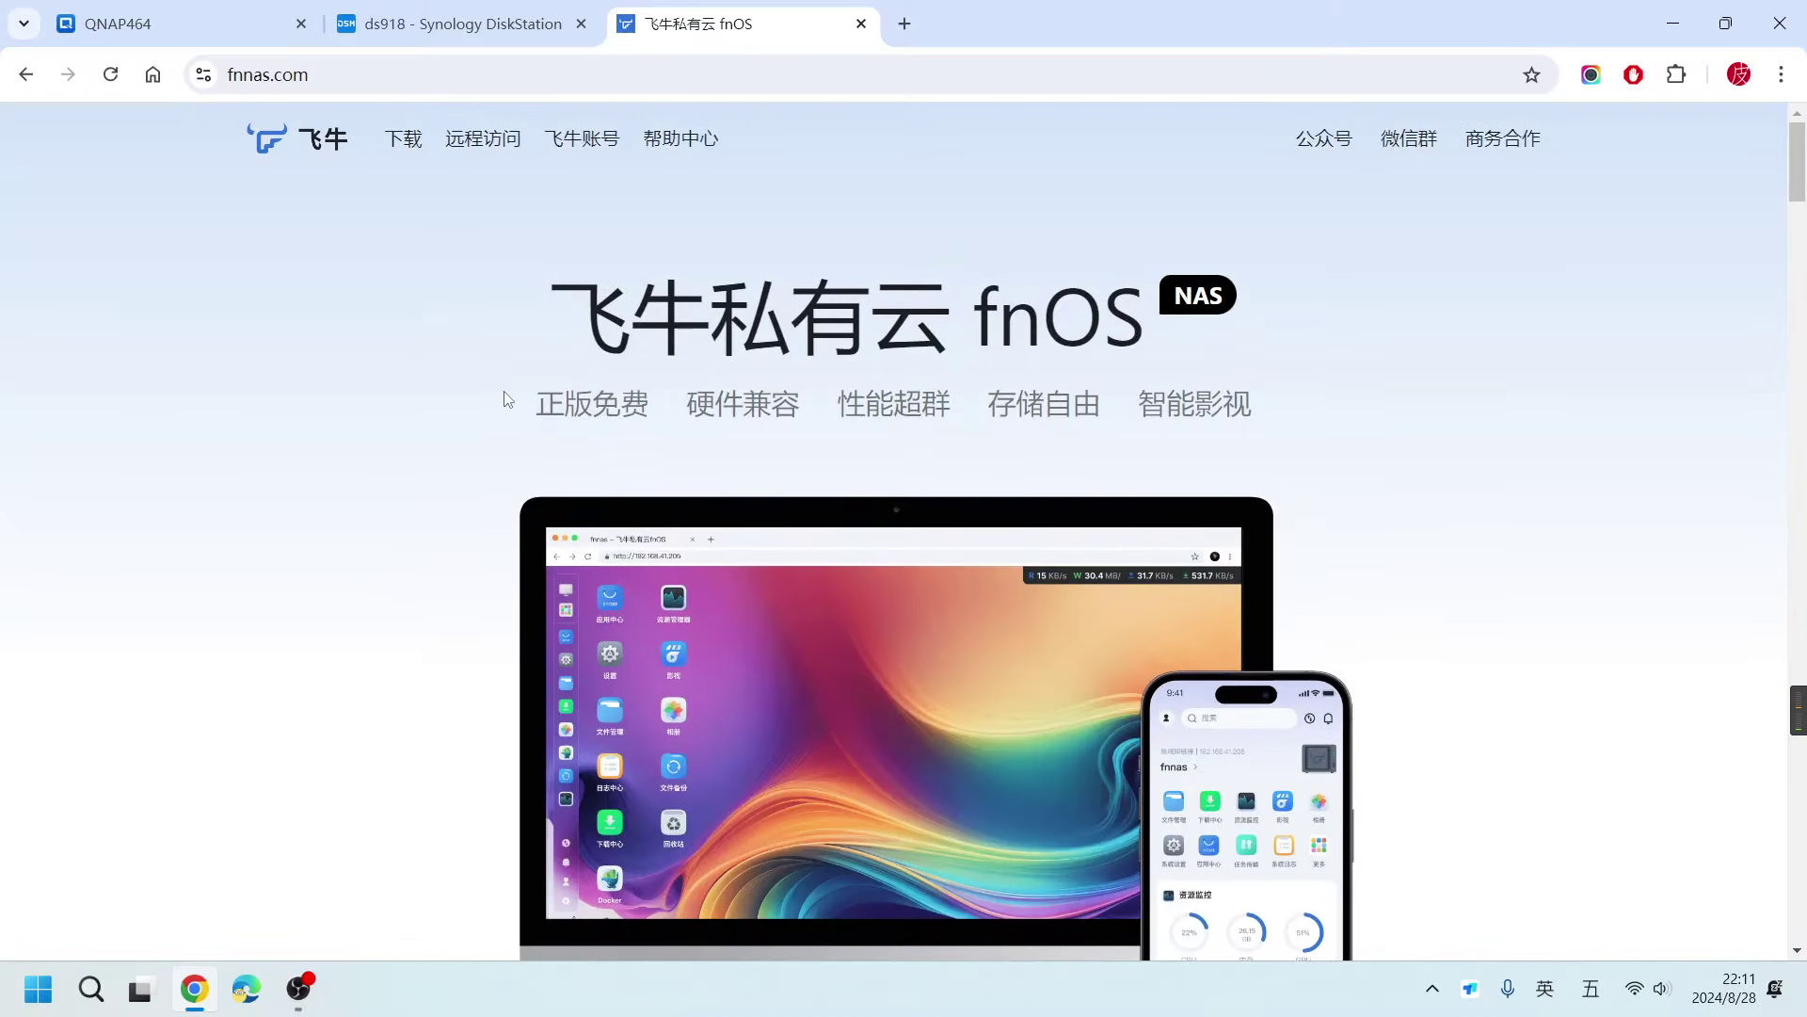
Show Virtual Machine Manager's VM list with the powered-off fnOS VM using 2 GB memory.
{"action": "left_click", "coordinate": [452, 23]}
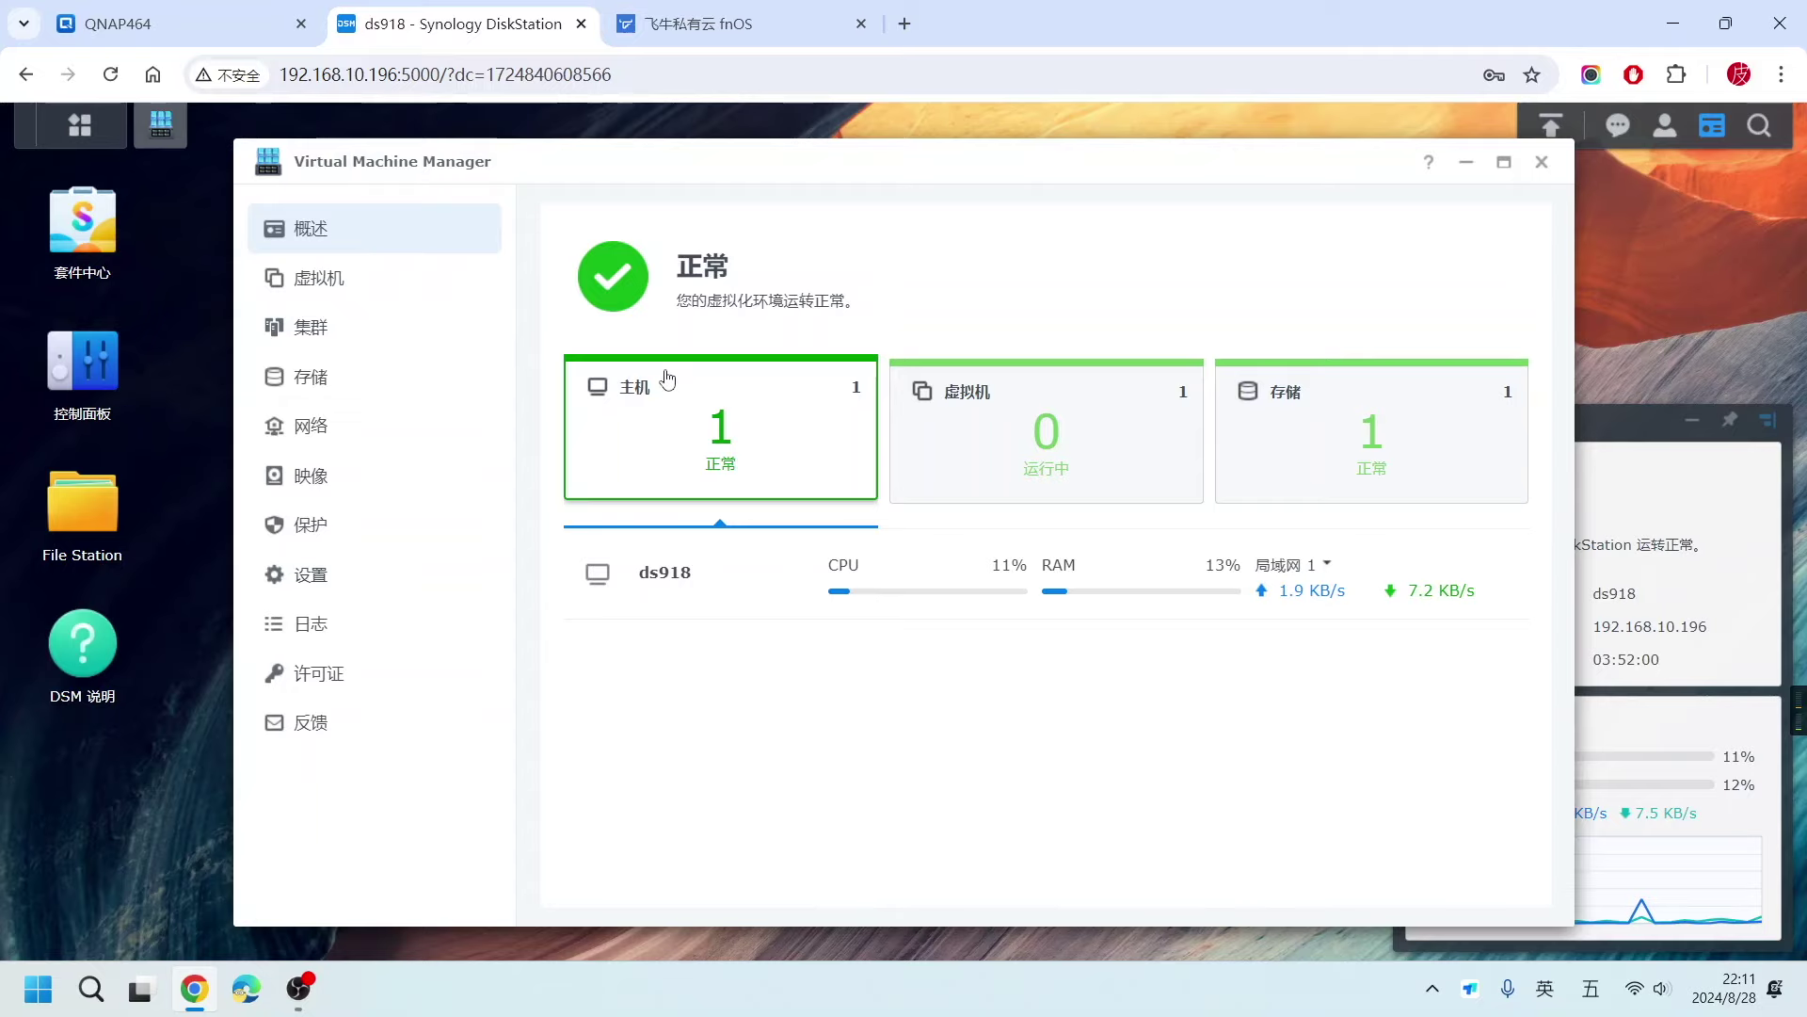
{"action": "left_click", "coordinate": [701, 21]}
{"action": "left_click", "coordinate": [462, 23]}
{"action": "left_click", "coordinate": [355, 299]}
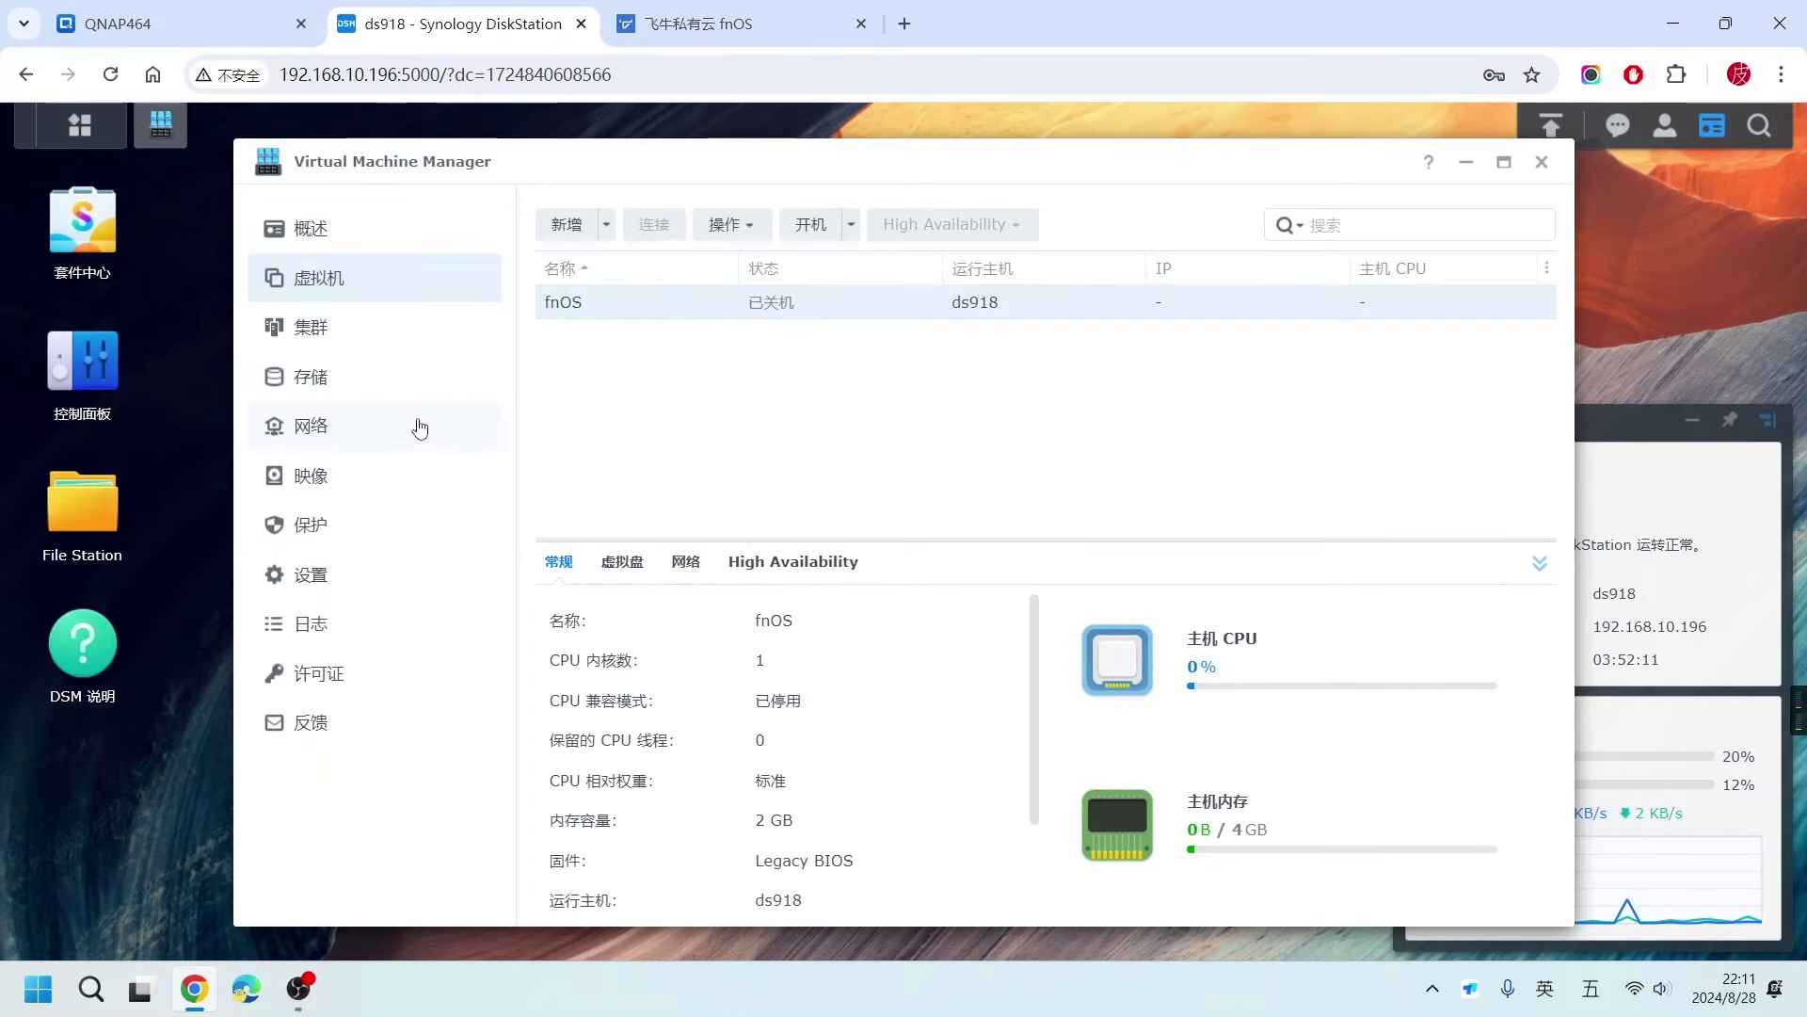
Try closing the QNAP464 tab, cancel the leave-site prompt, and switch to the fnOS website.
{"action": "left_click", "coordinate": [184, 28]}
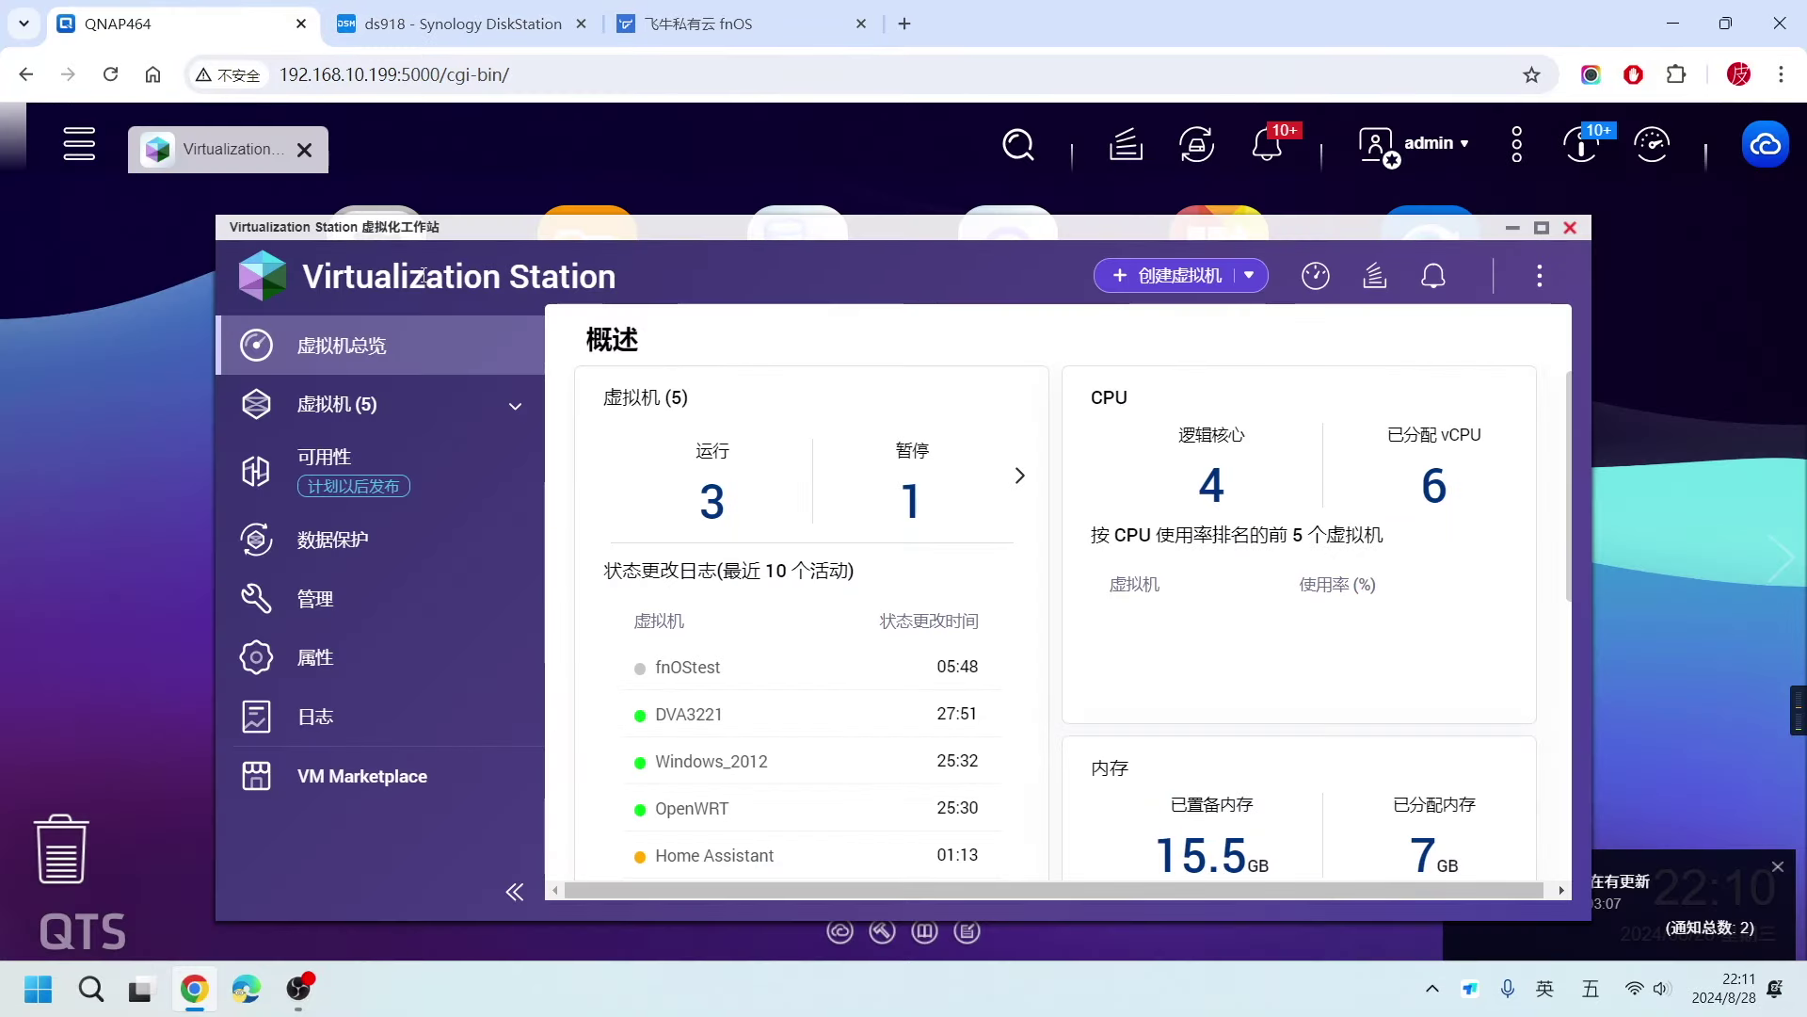
{"action": "left_click", "coordinate": [471, 24]}
{"action": "left_click", "coordinate": [301, 23]}
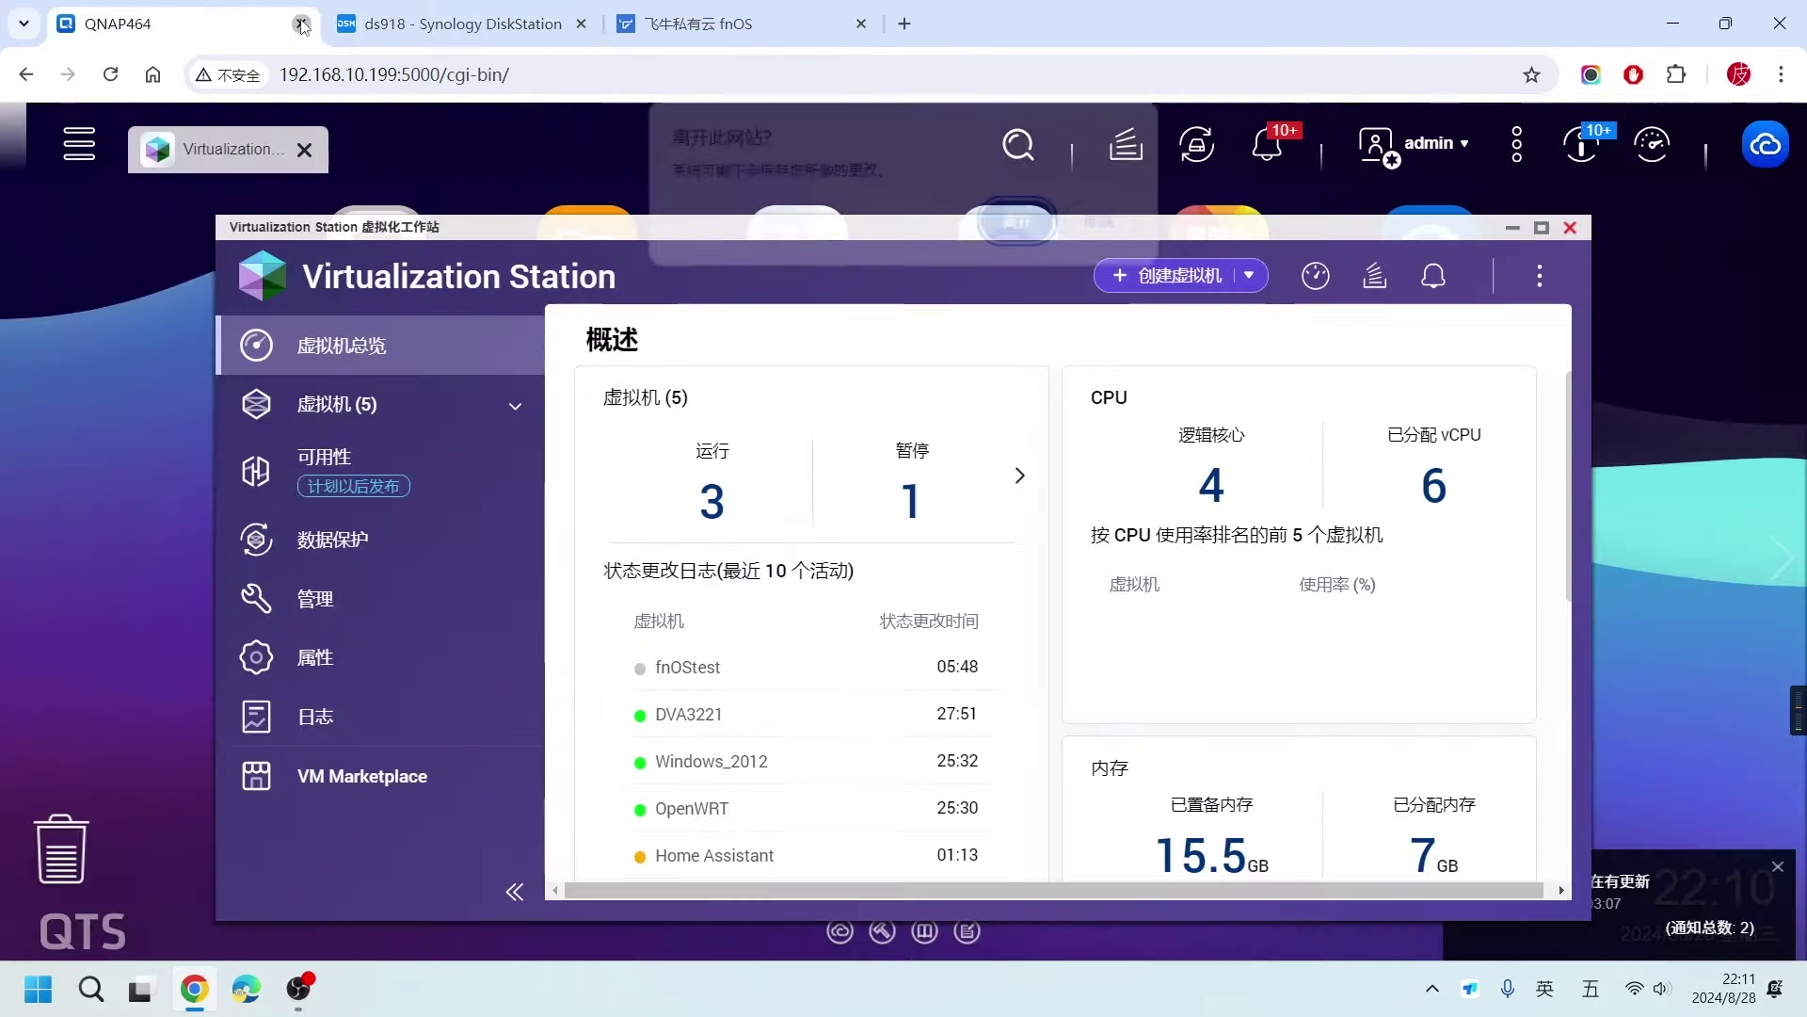
{"action": "left_click", "coordinate": [702, 23]}
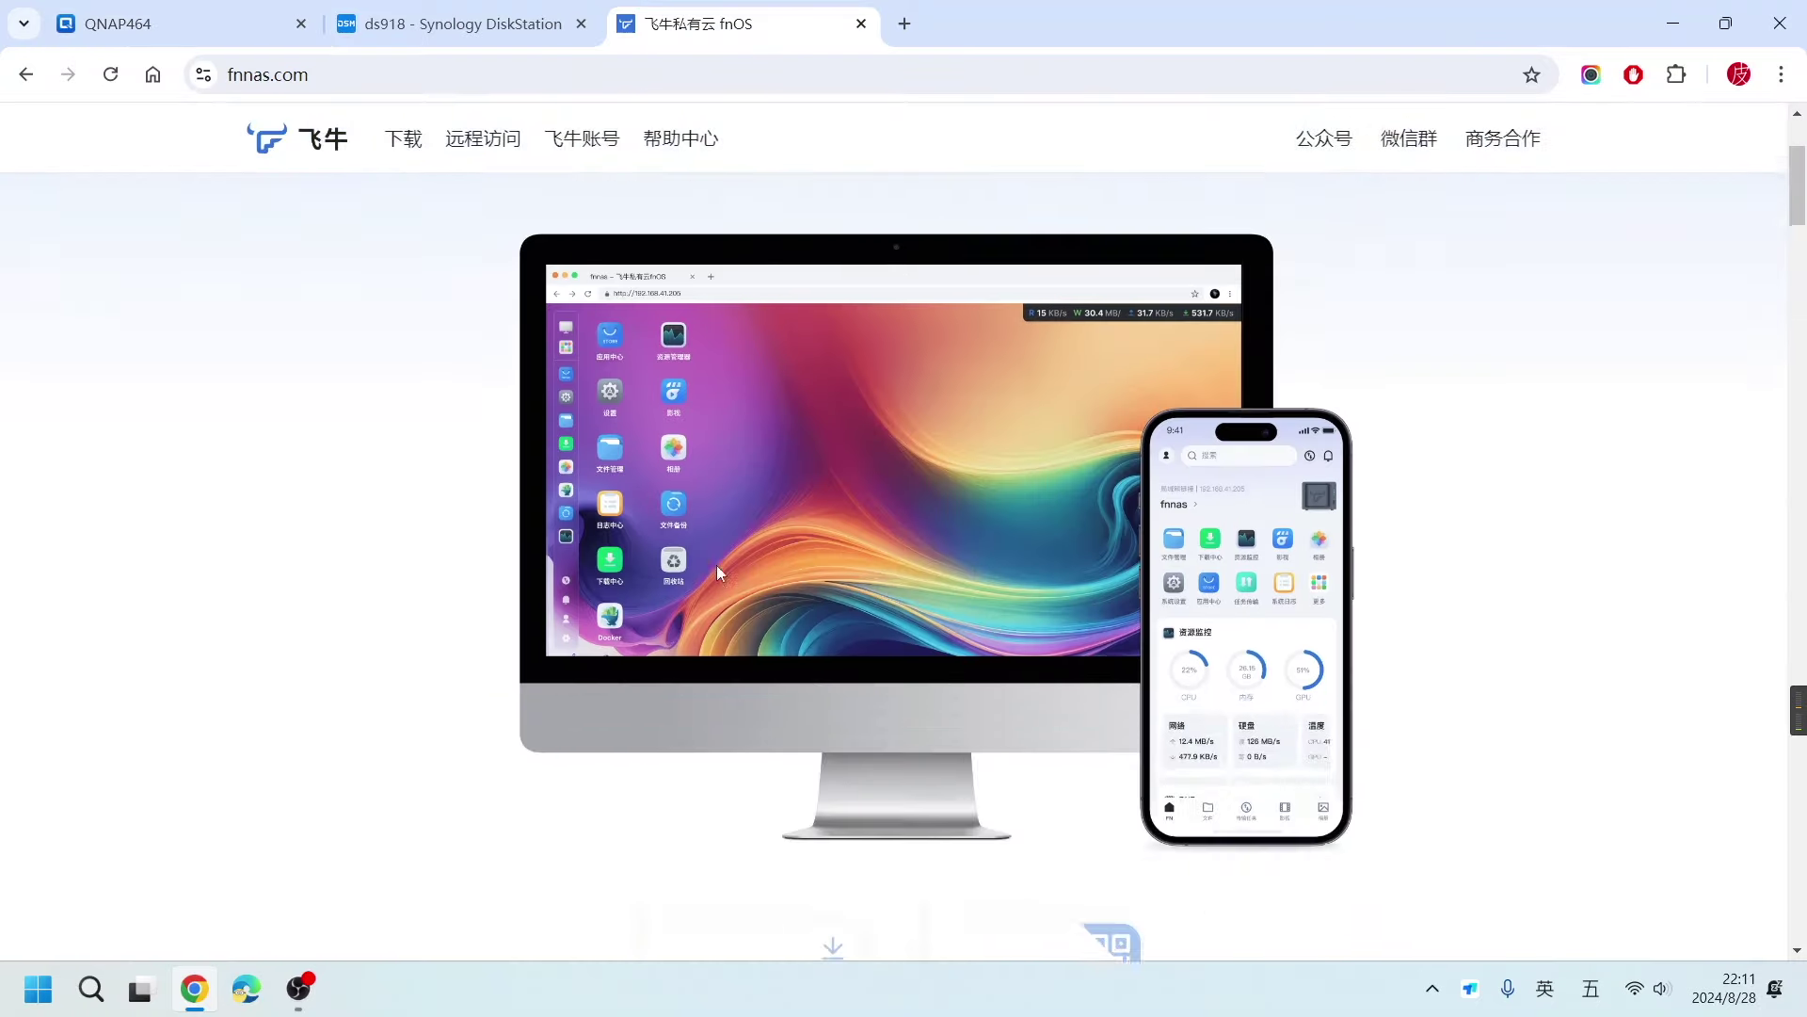
Start the fnOS ISO download from fnnas.com, cancel TRIM (2).iso, and return to the DiskStation.
{"action": "scroll", "coordinate": [718, 566], "scroll_direction": "down", "scroll_amount": 1}
{"action": "scroll", "coordinate": [720, 567], "scroll_direction": "up", "scroll_amount": 4}
{"action": "key", "text": "ctrl+l"}
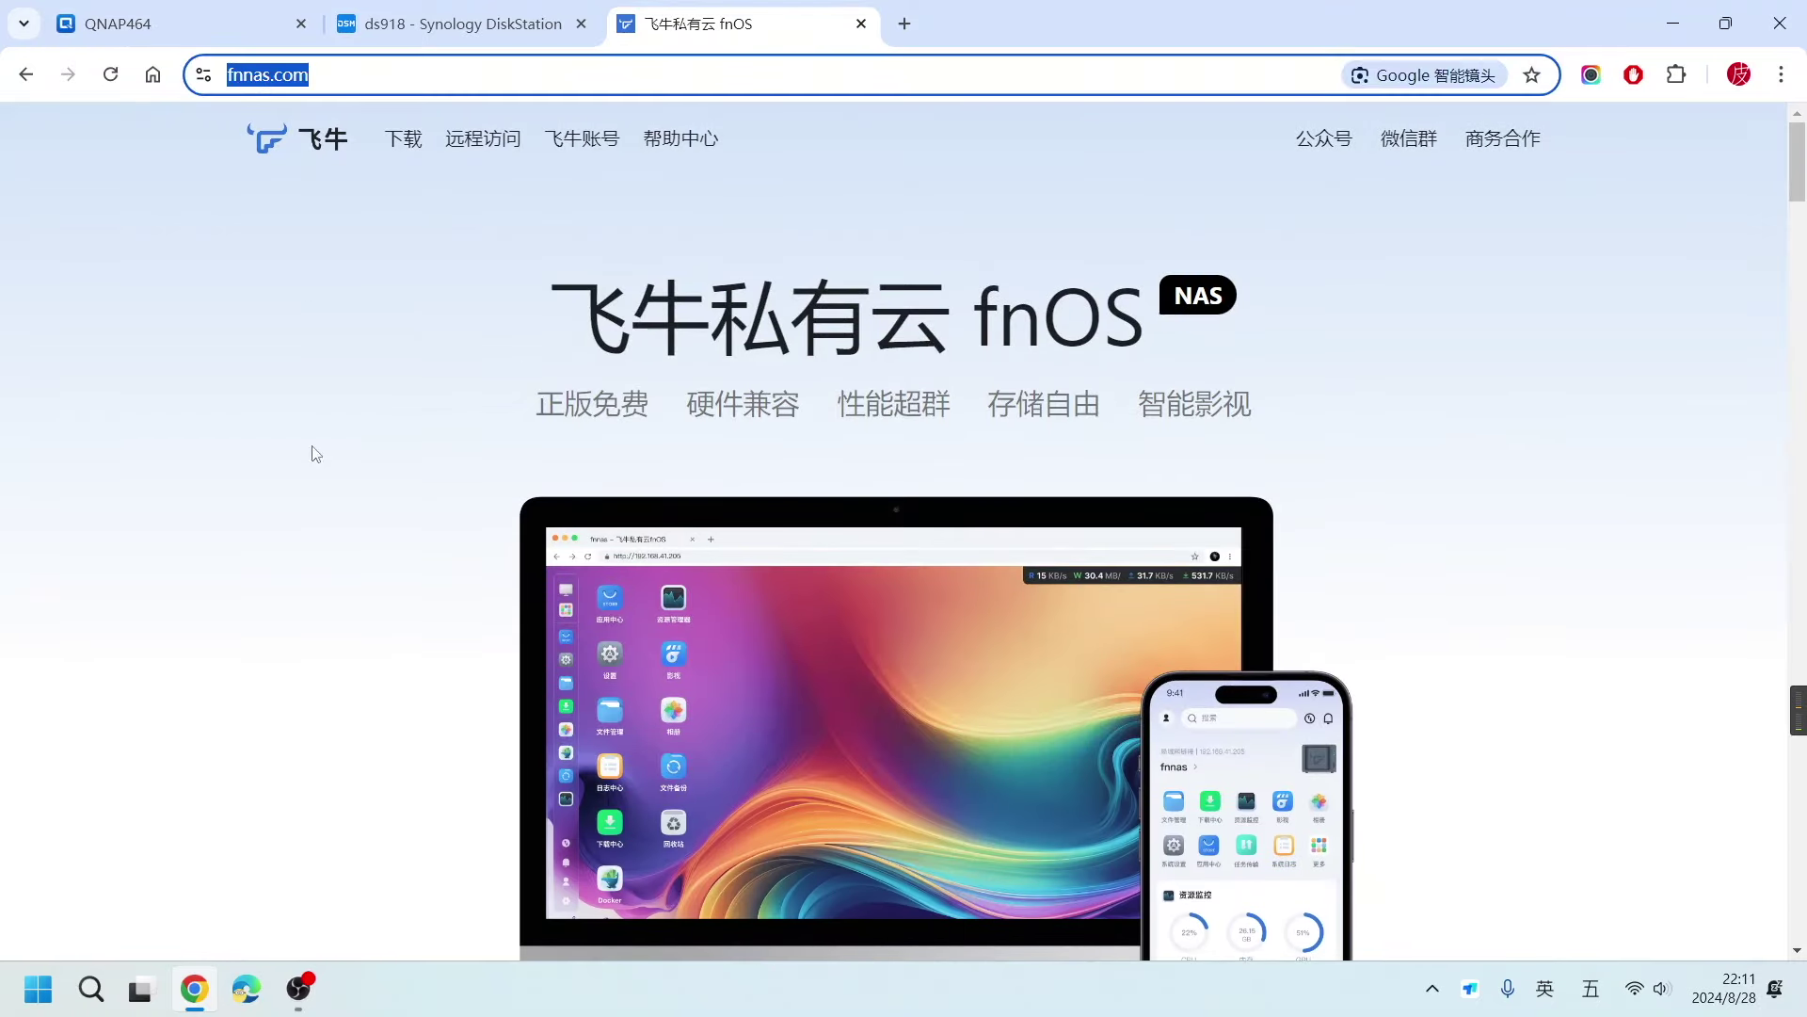
{"action": "left_click", "coordinate": [316, 490]}
{"action": "scroll", "coordinate": [549, 546], "scroll_direction": "down", "scroll_amount": 7}
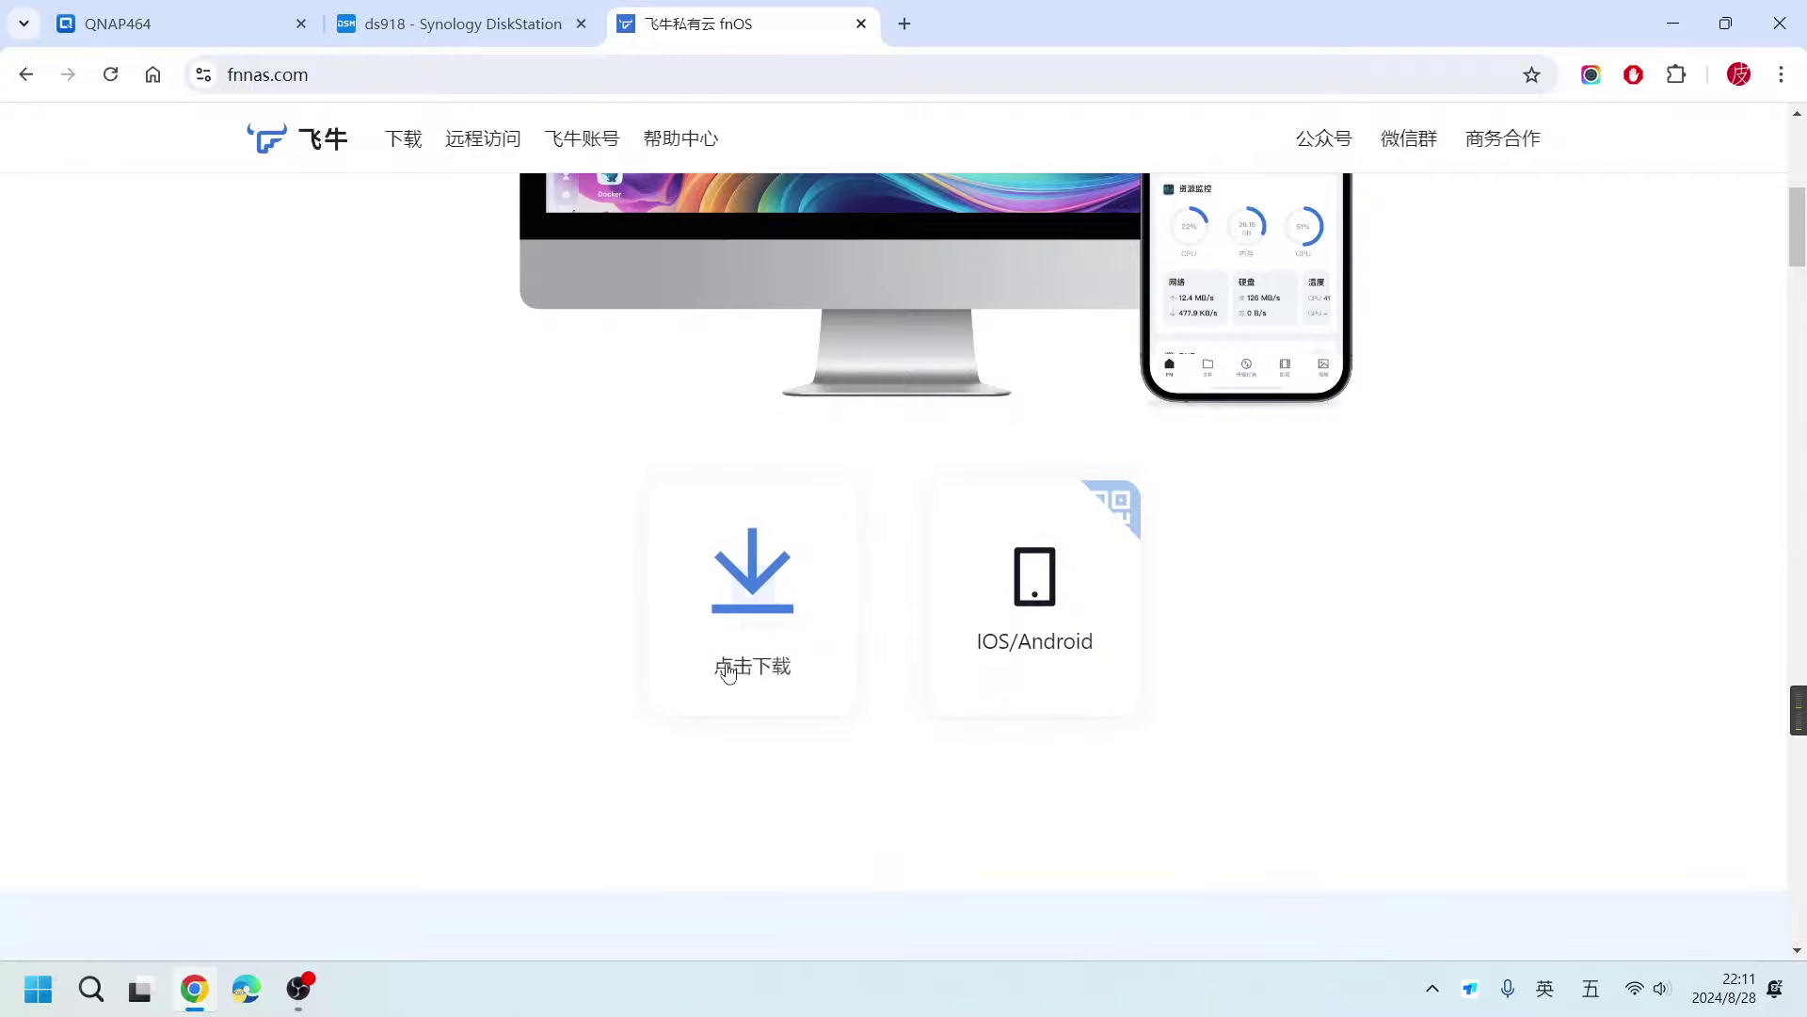
{"action": "left_click", "coordinate": [728, 671]}
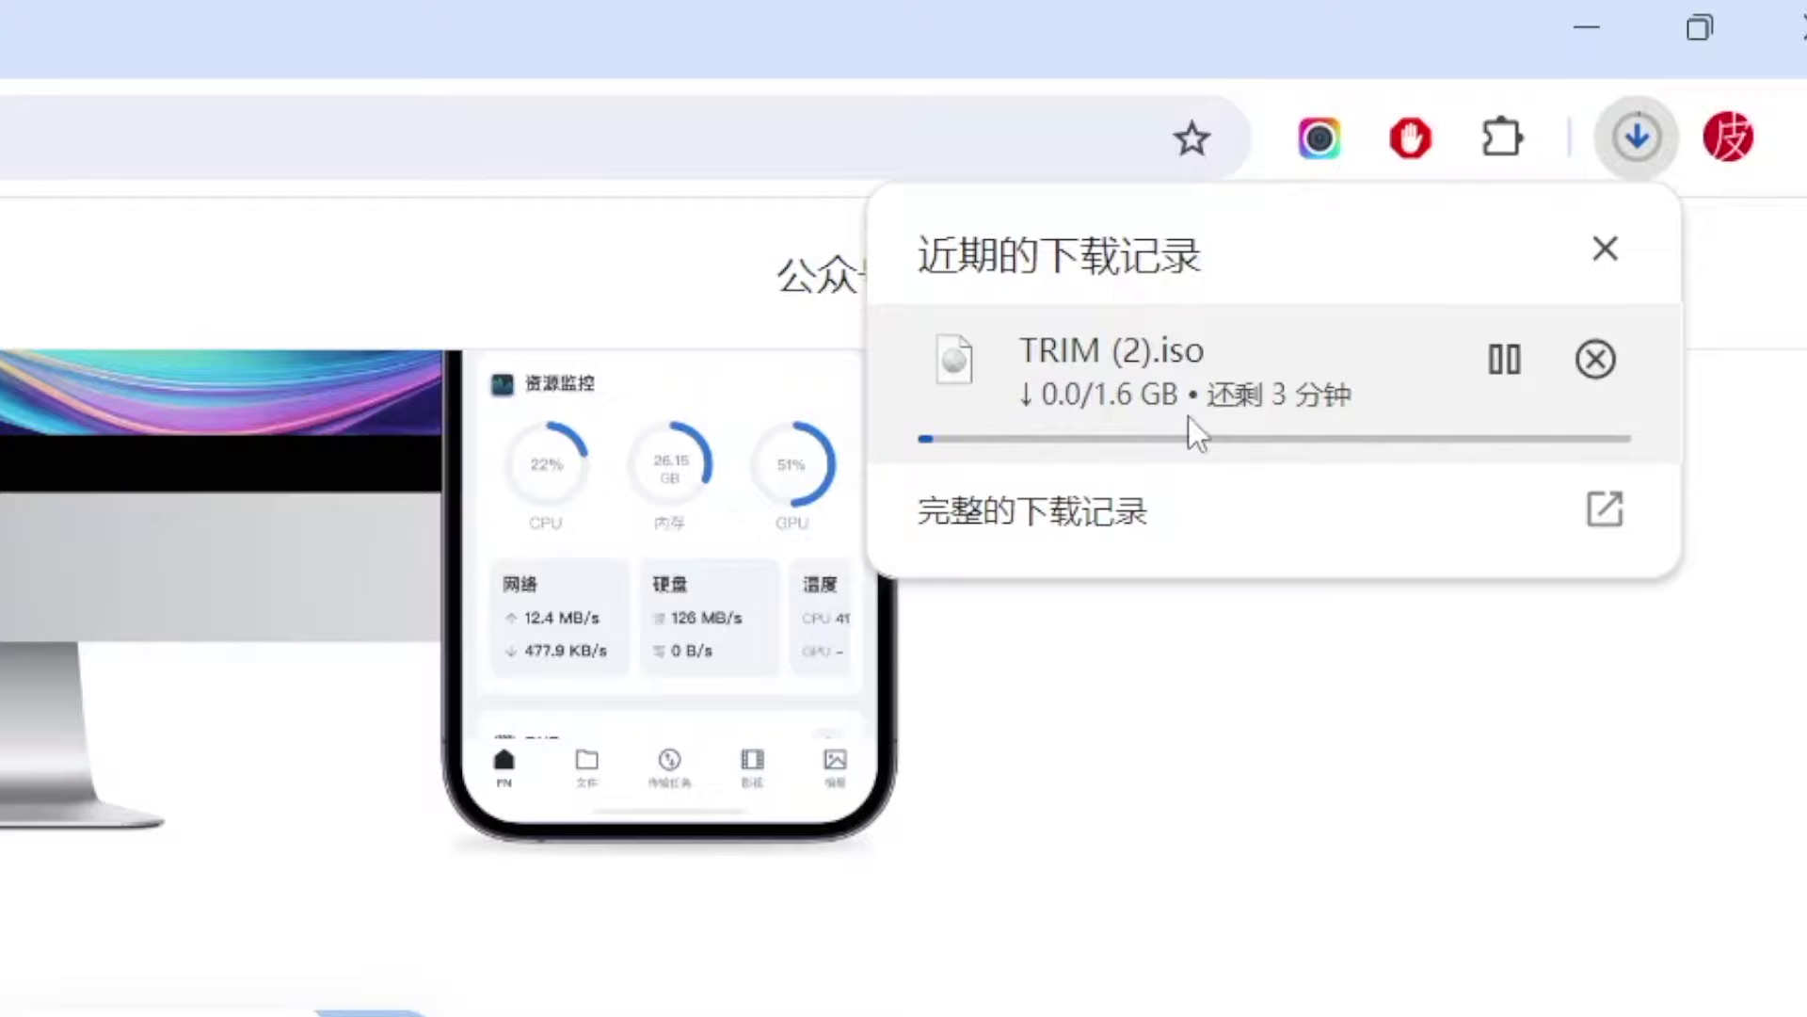
{"action": "left_click", "coordinate": [1596, 358]}
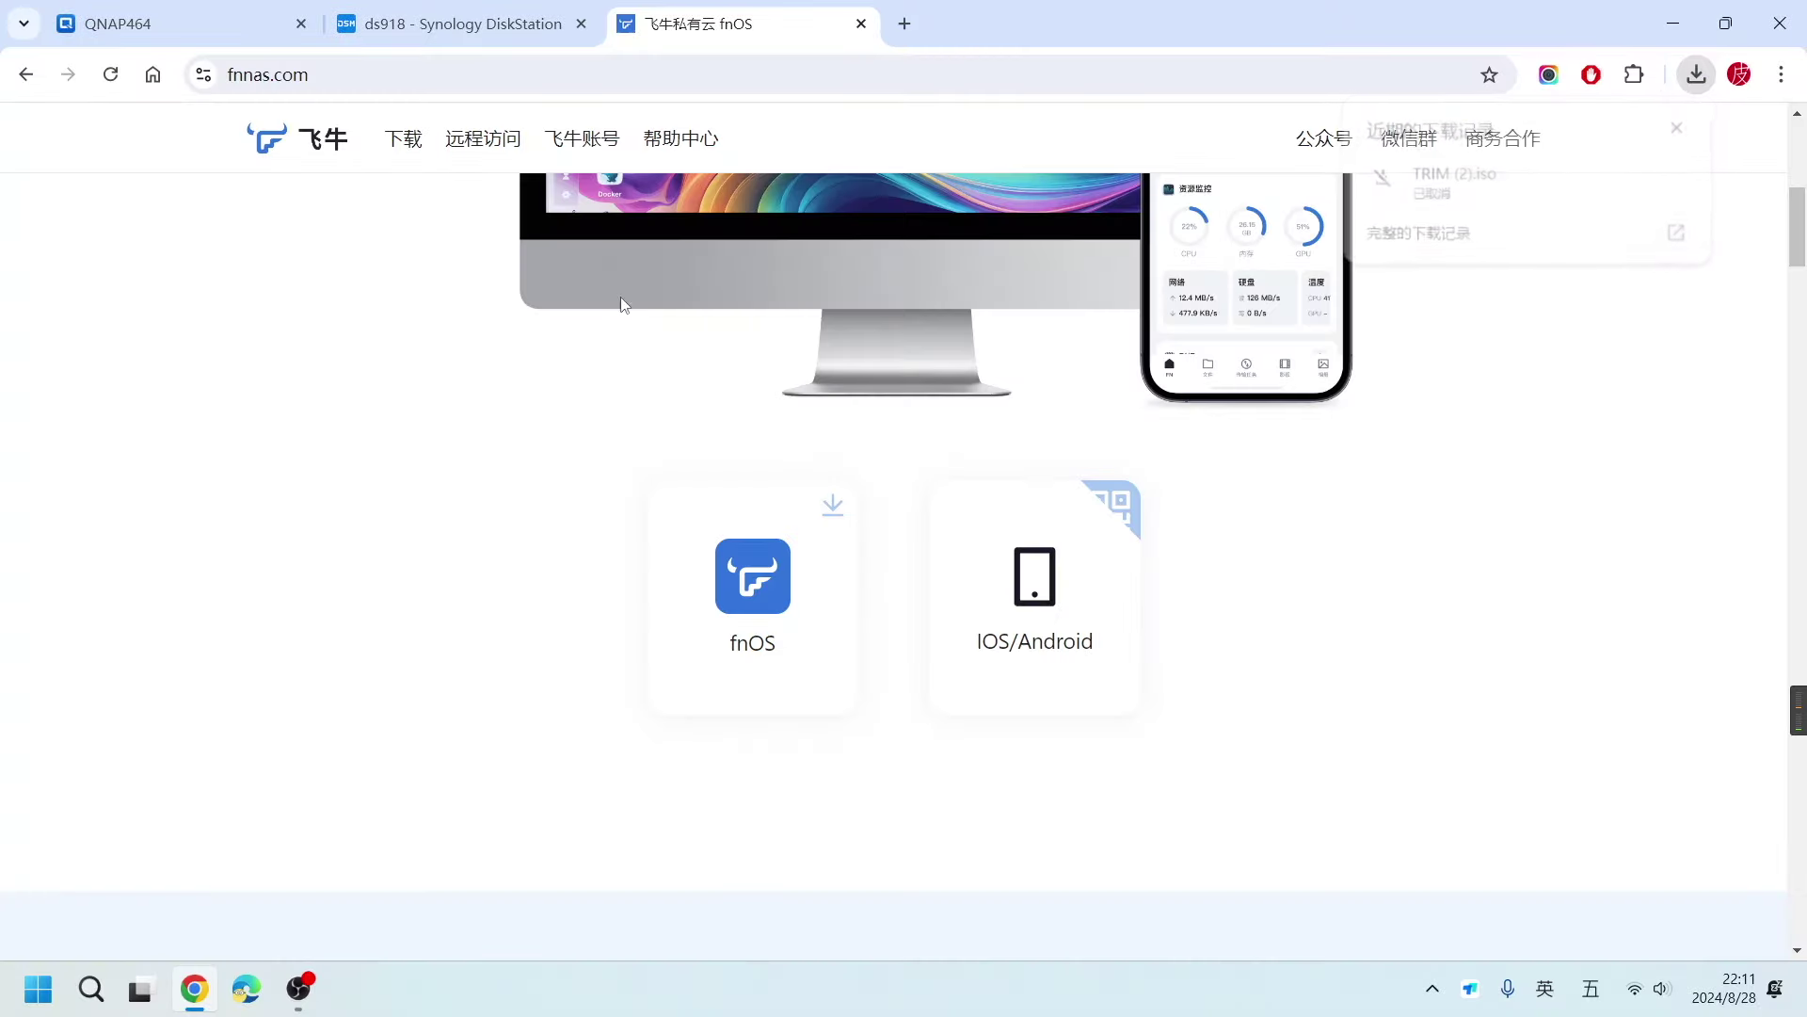
{"action": "left_click", "coordinate": [423, 36]}
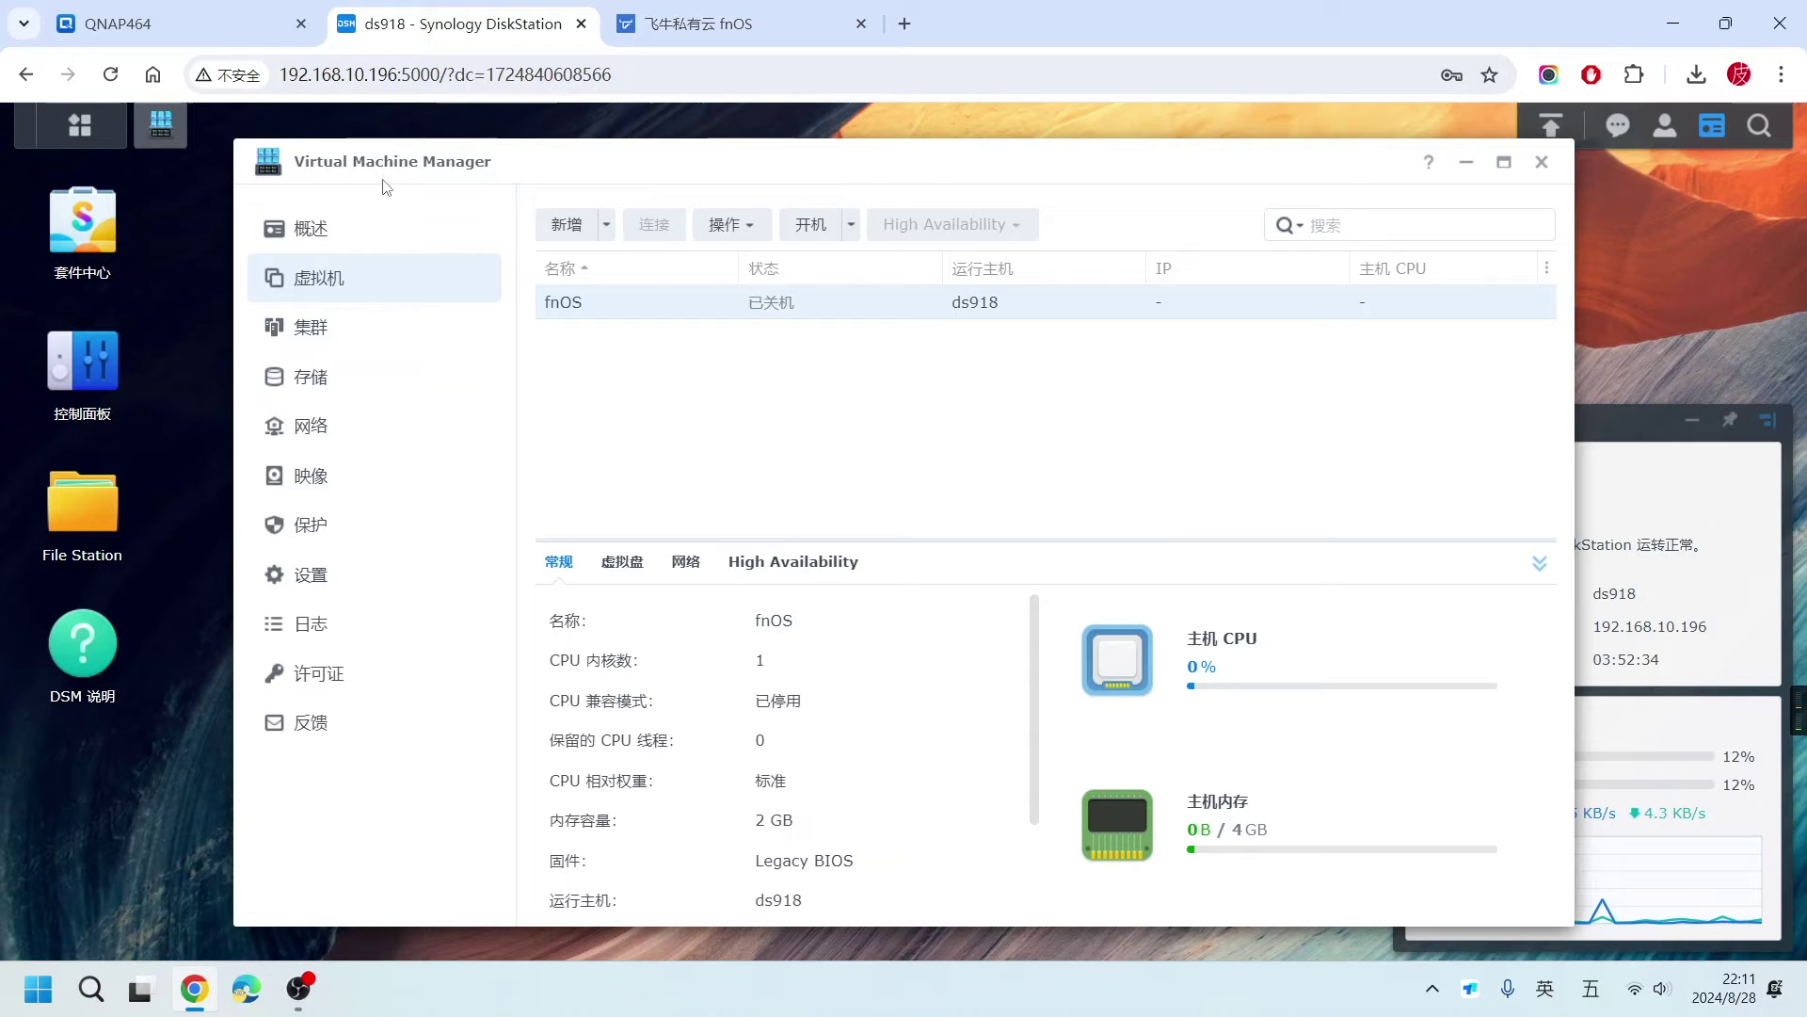
Reopen Virtual Machine Manager by searching 'vir' in Package Center.
{"action": "left_click_drag", "start_coordinate": [384, 162], "coordinate": [360, 165]}
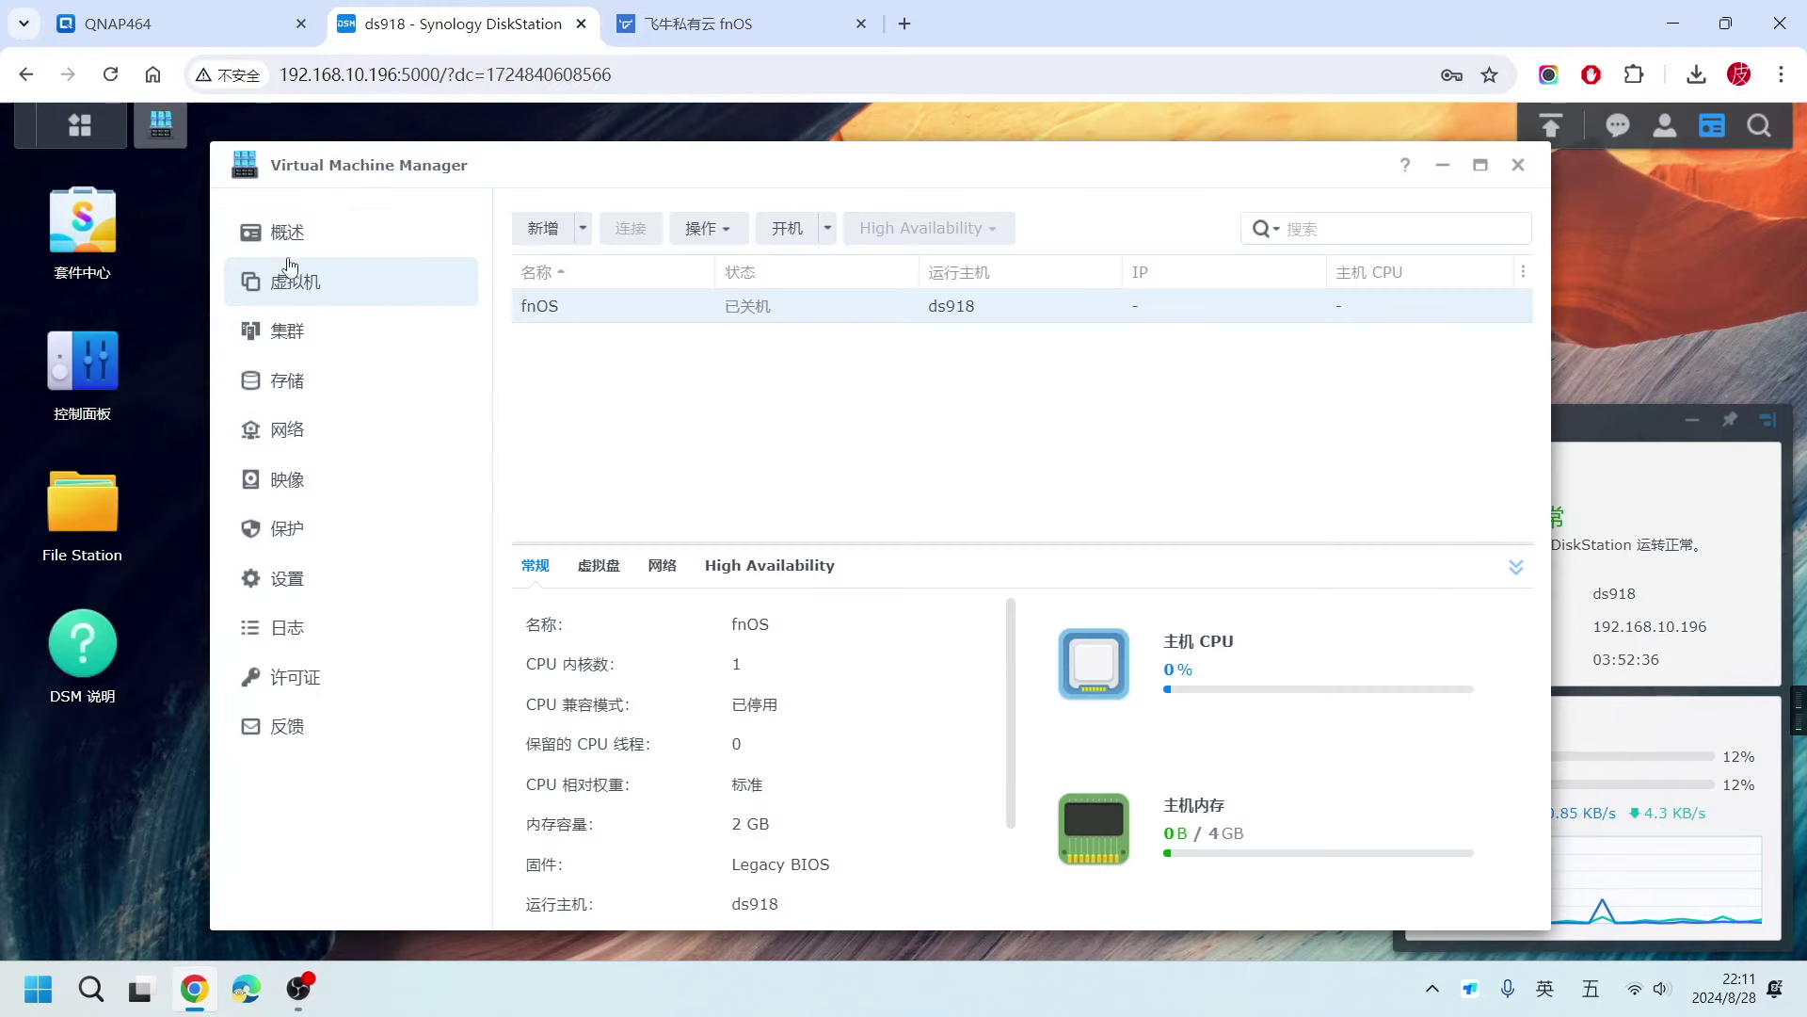
{"action": "left_click", "coordinate": [98, 226]}
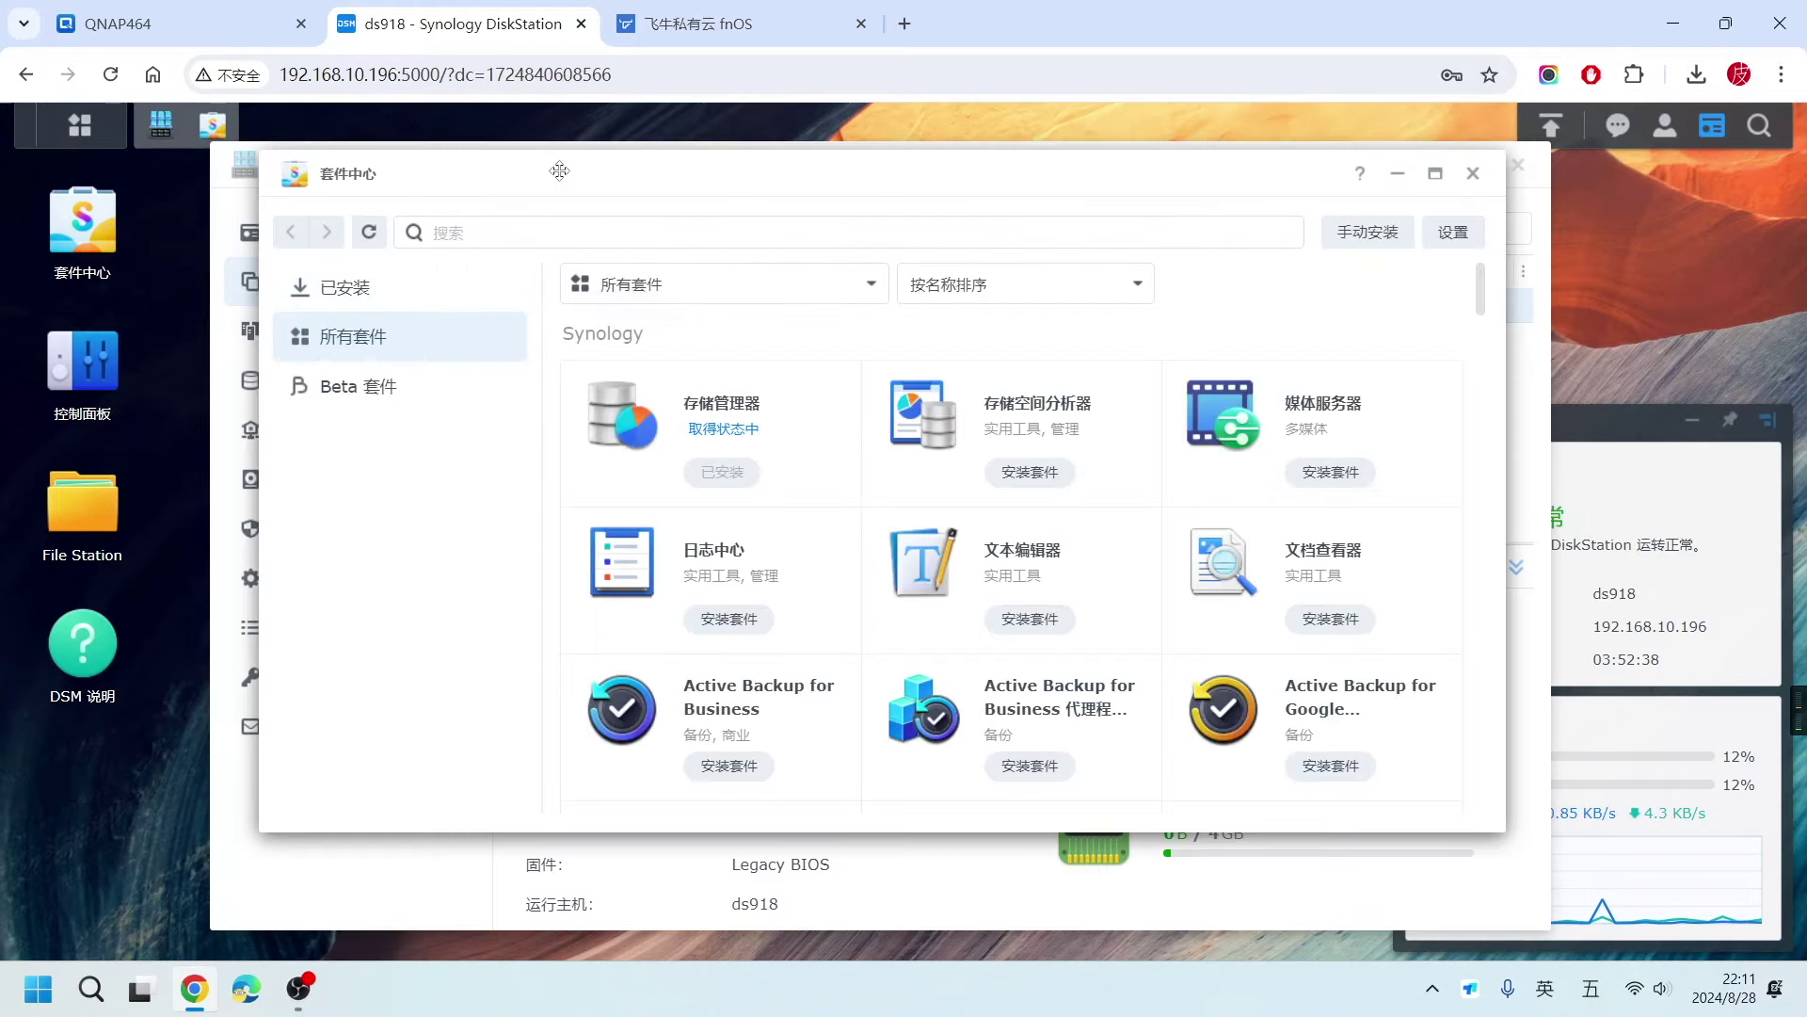
{"action": "type", "text": "vir"}
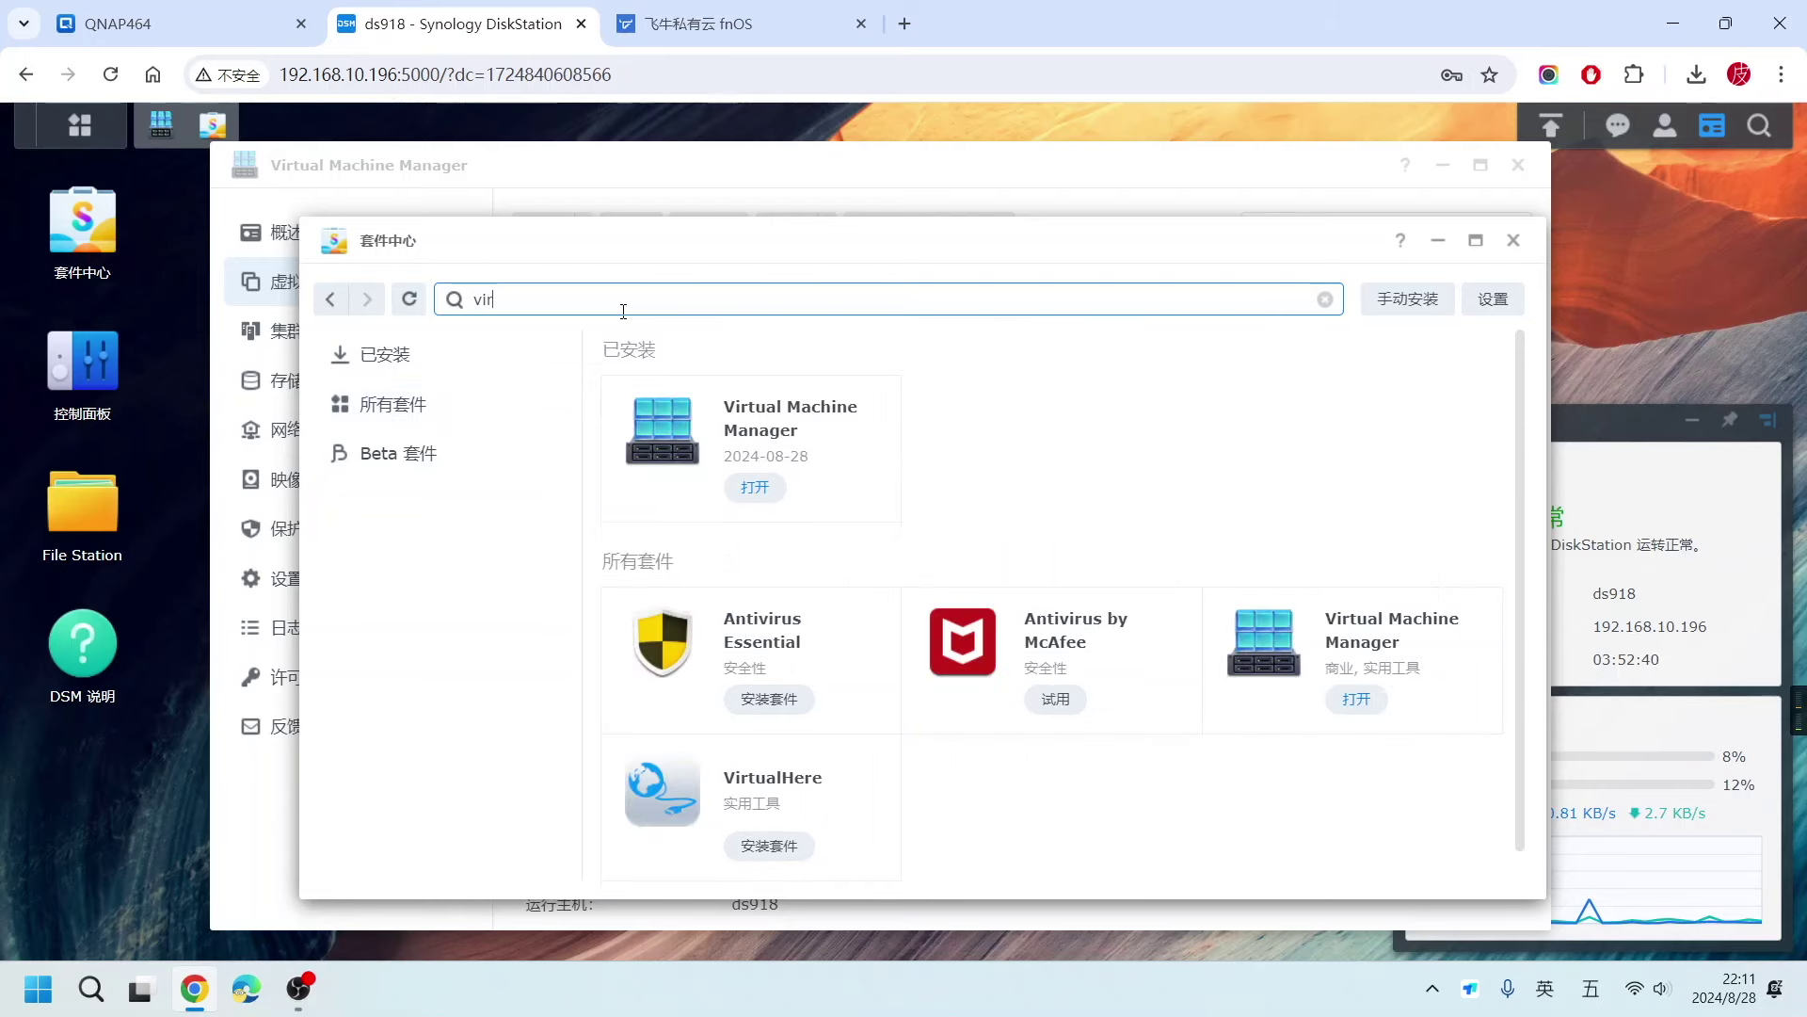
{"action": "key", "text": "Return"}
{"action": "left_click", "coordinate": [659, 371]}
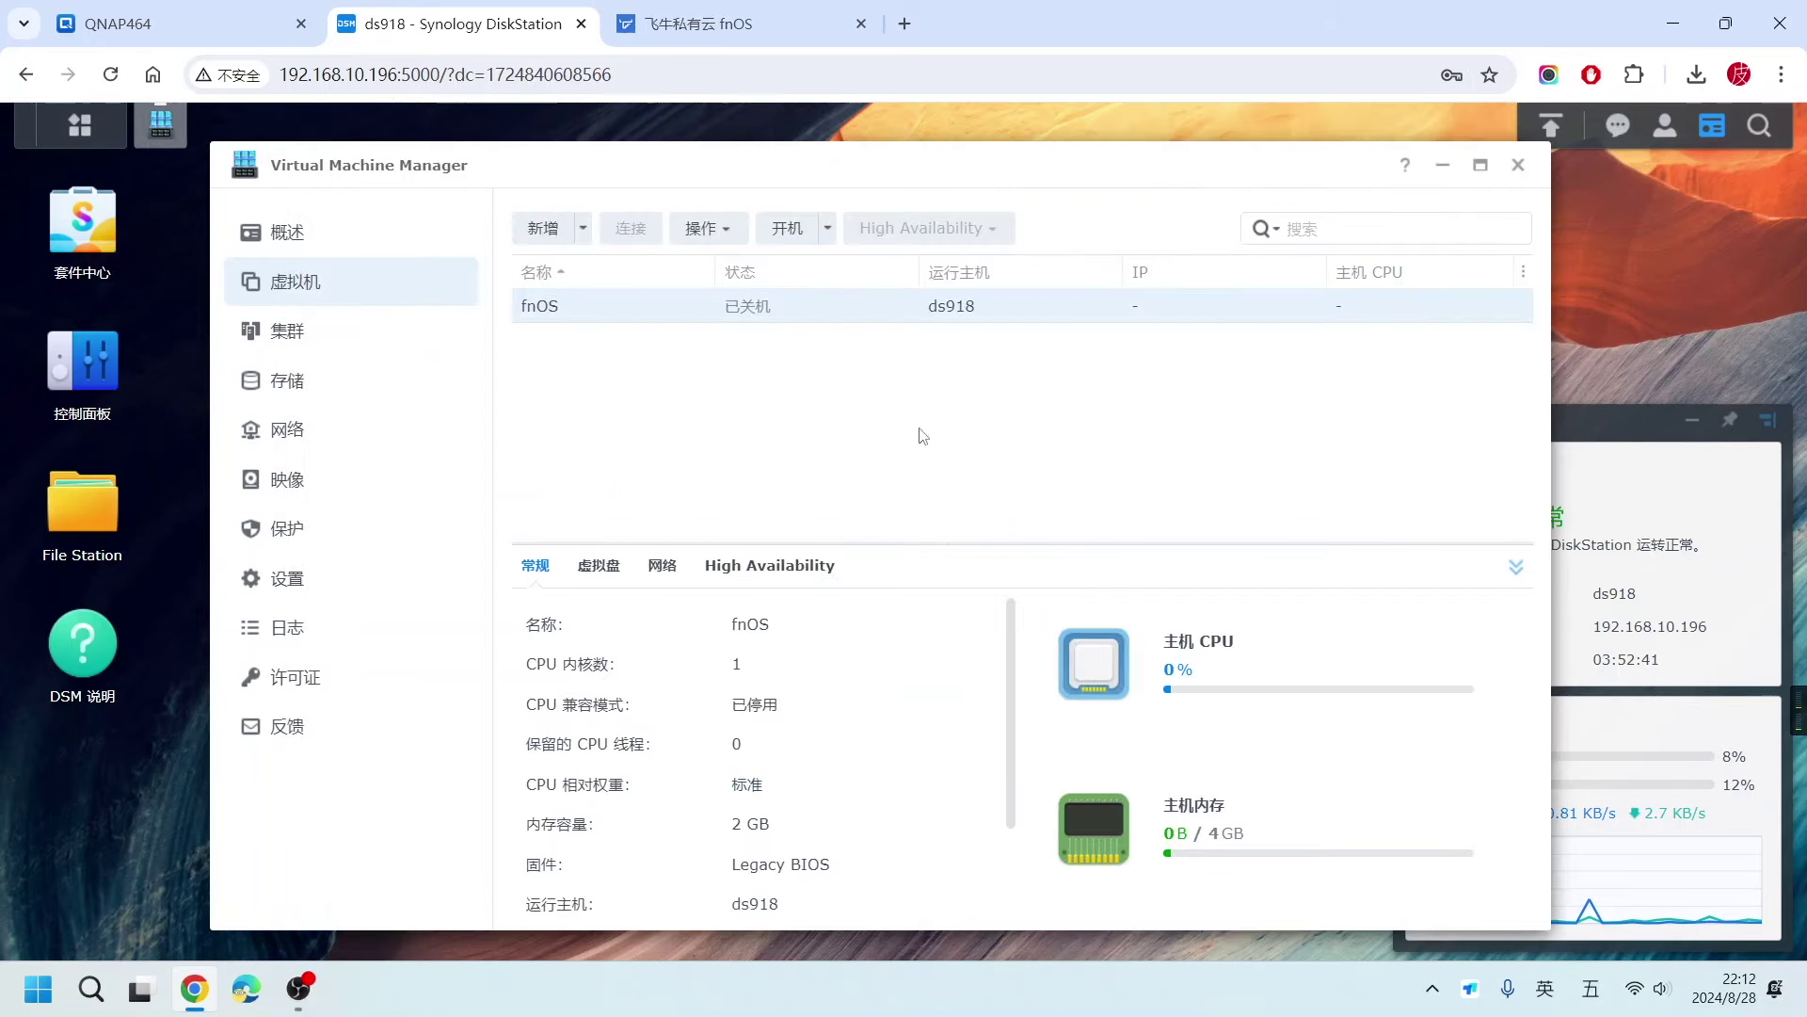
Go to the image list and start adding TRIM (1).iso from the computer, then cancel.
{"action": "left_click", "coordinate": [337, 490]}
{"action": "left_click", "coordinate": [539, 276]}
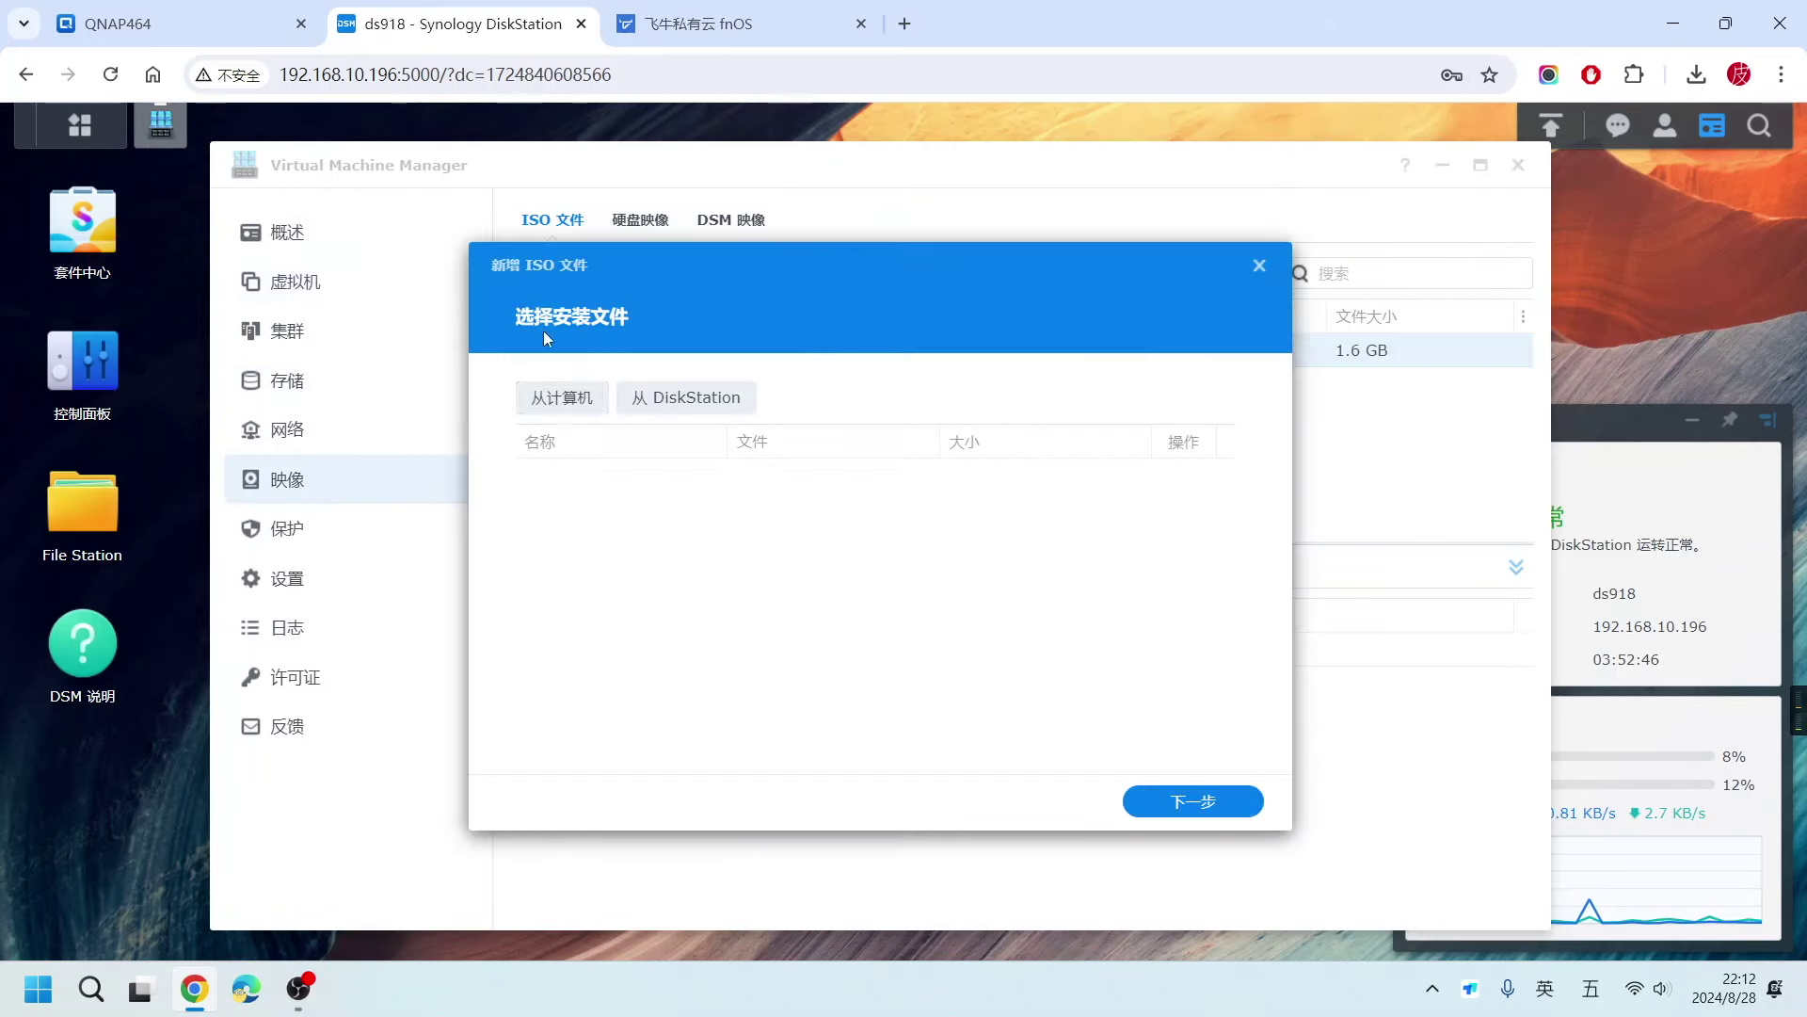
{"action": "left_click", "coordinate": [558, 403]}
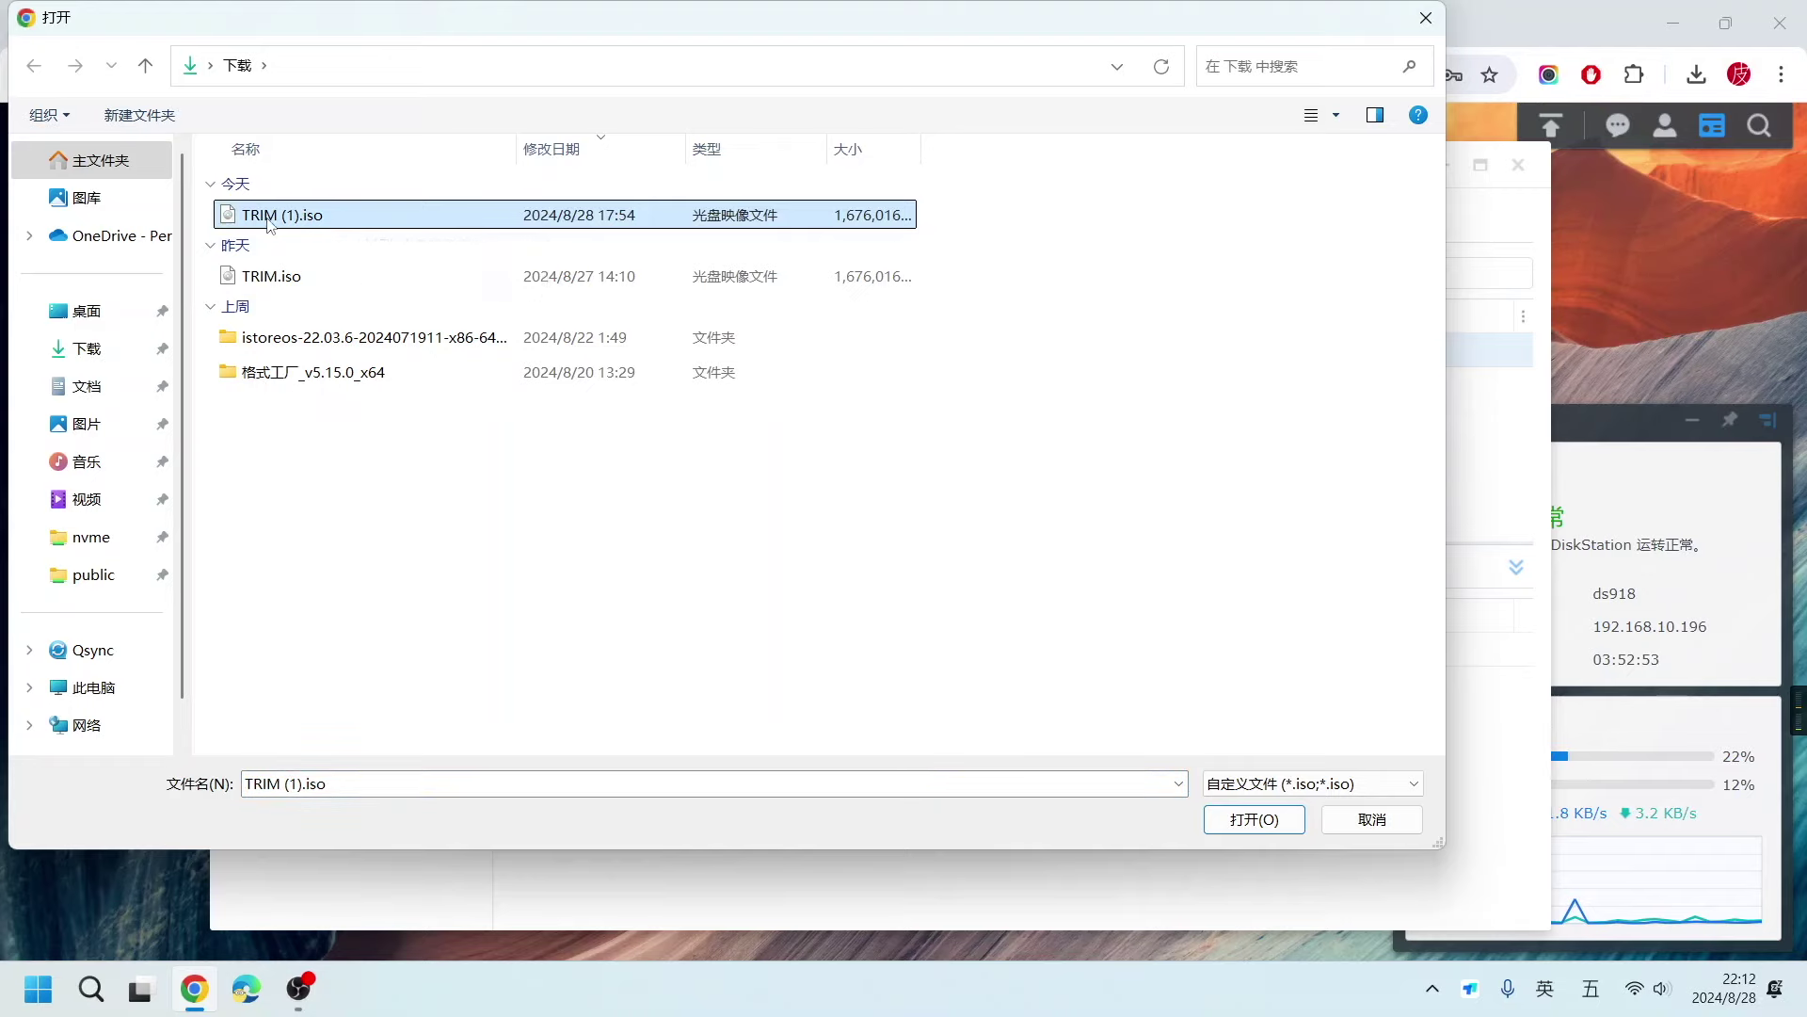
{"action": "left_click", "coordinate": [1267, 821]}
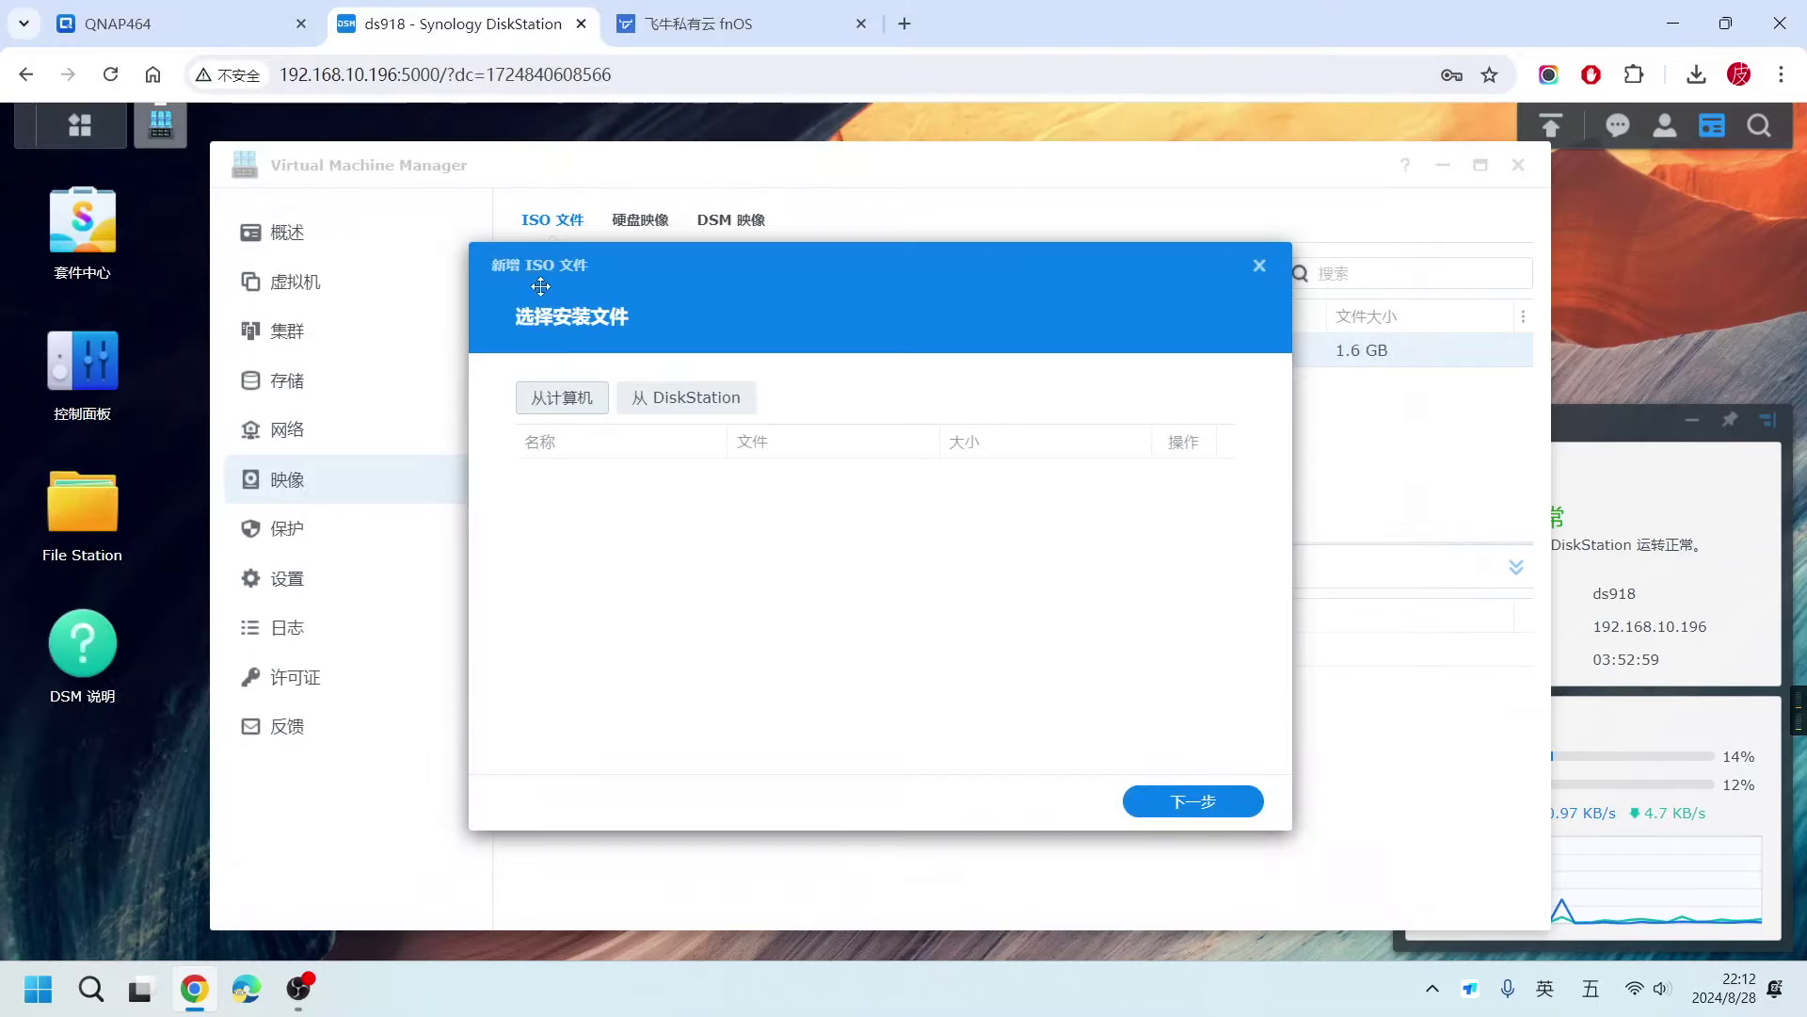
{"action": "left_click", "coordinate": [1258, 266]}
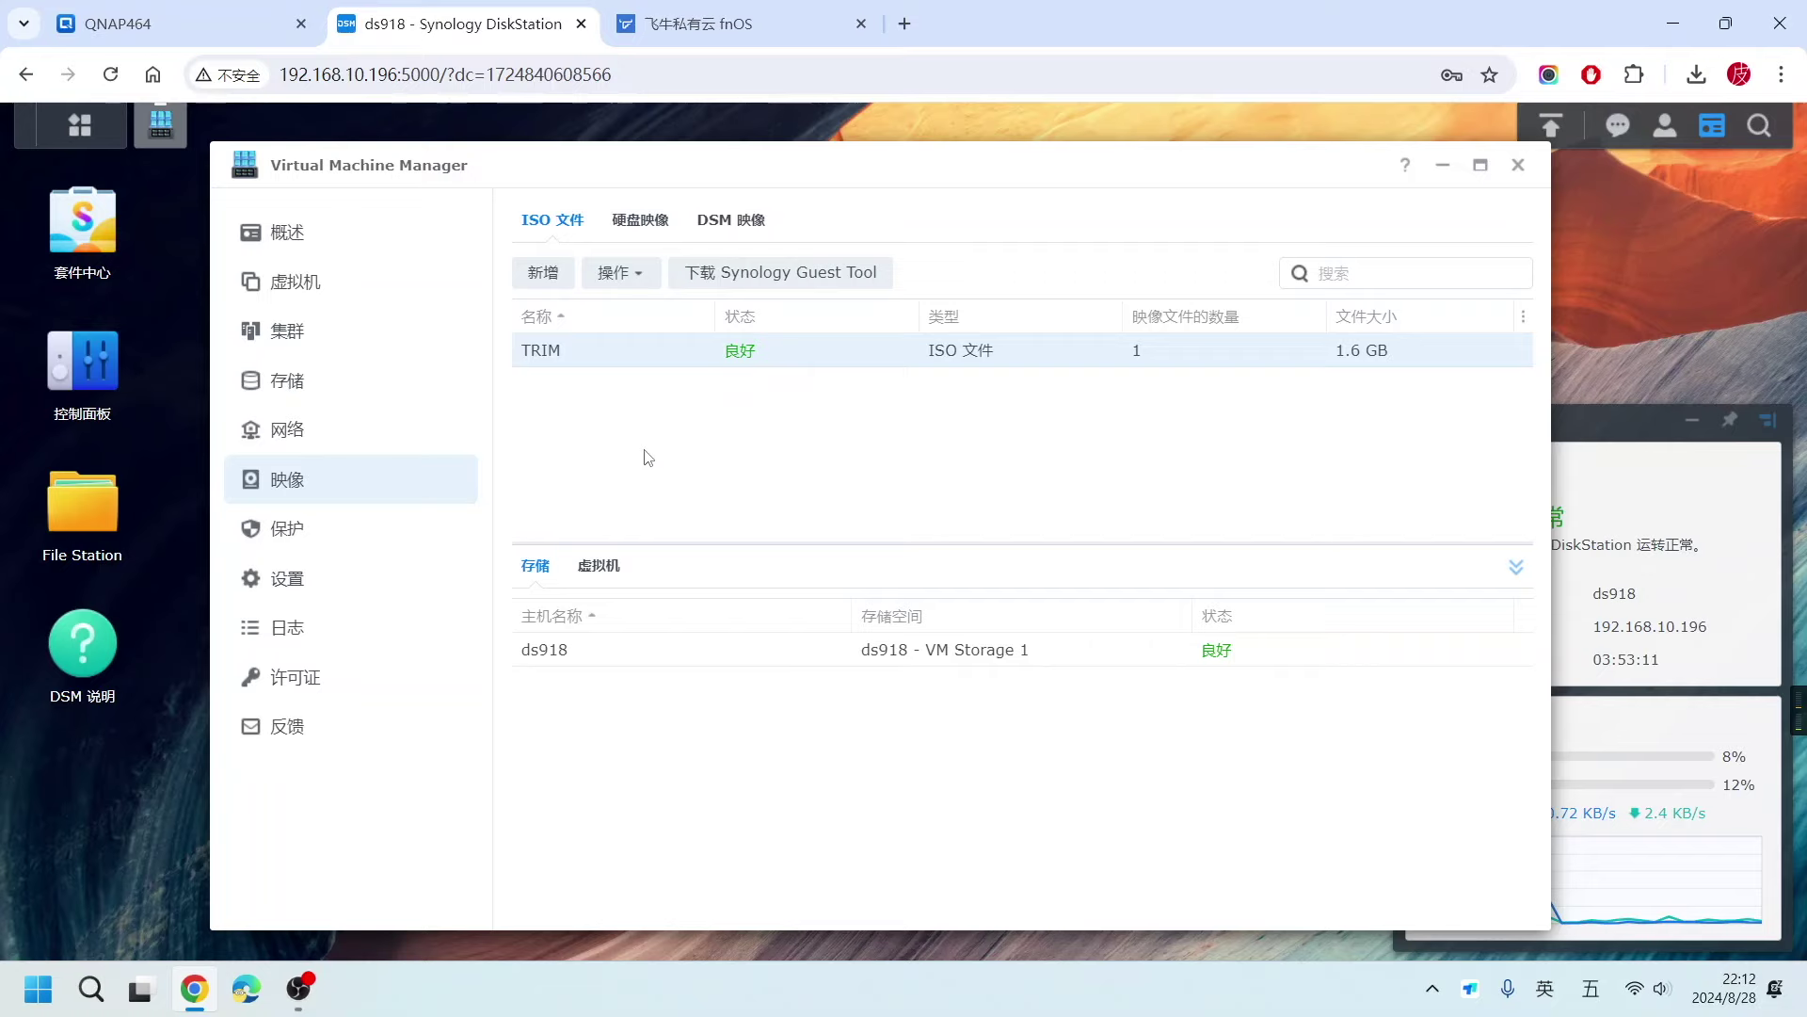
Start creating a new virtual machine with Other as the guest OS, advancing past storage selection.
{"action": "left_click", "coordinate": [351, 300]}
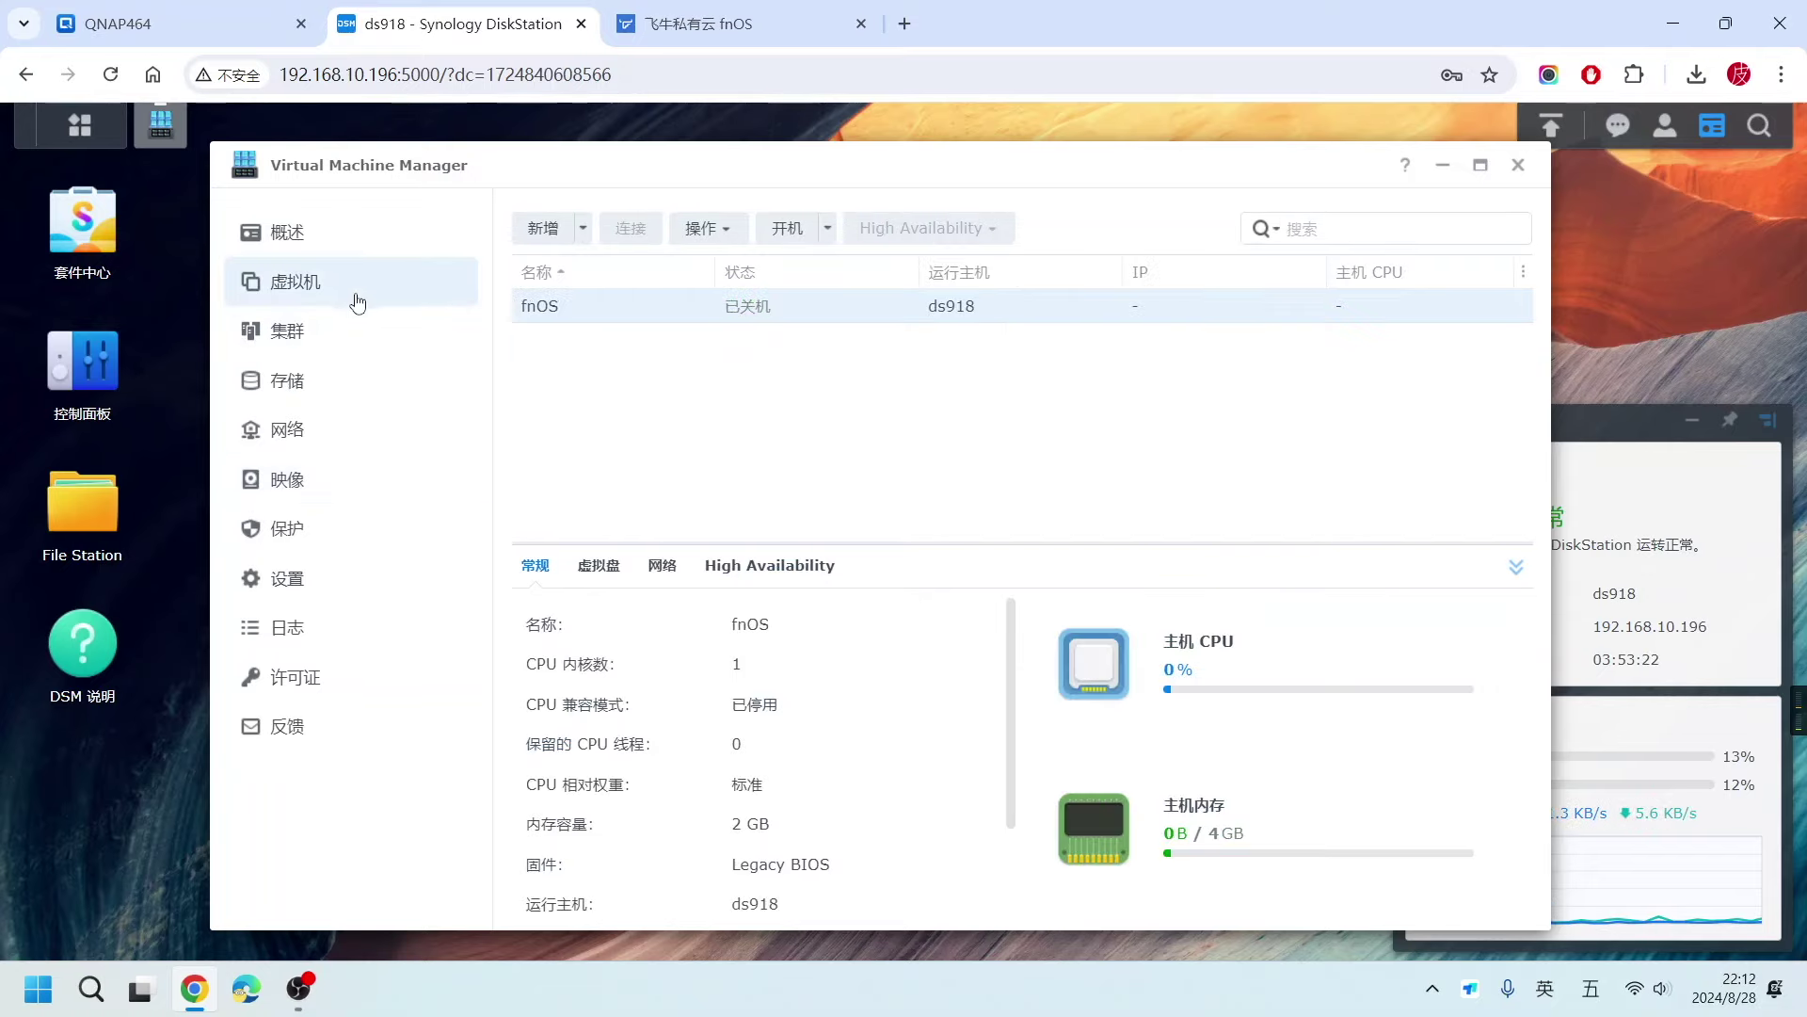
{"action": "left_click", "coordinate": [543, 229]}
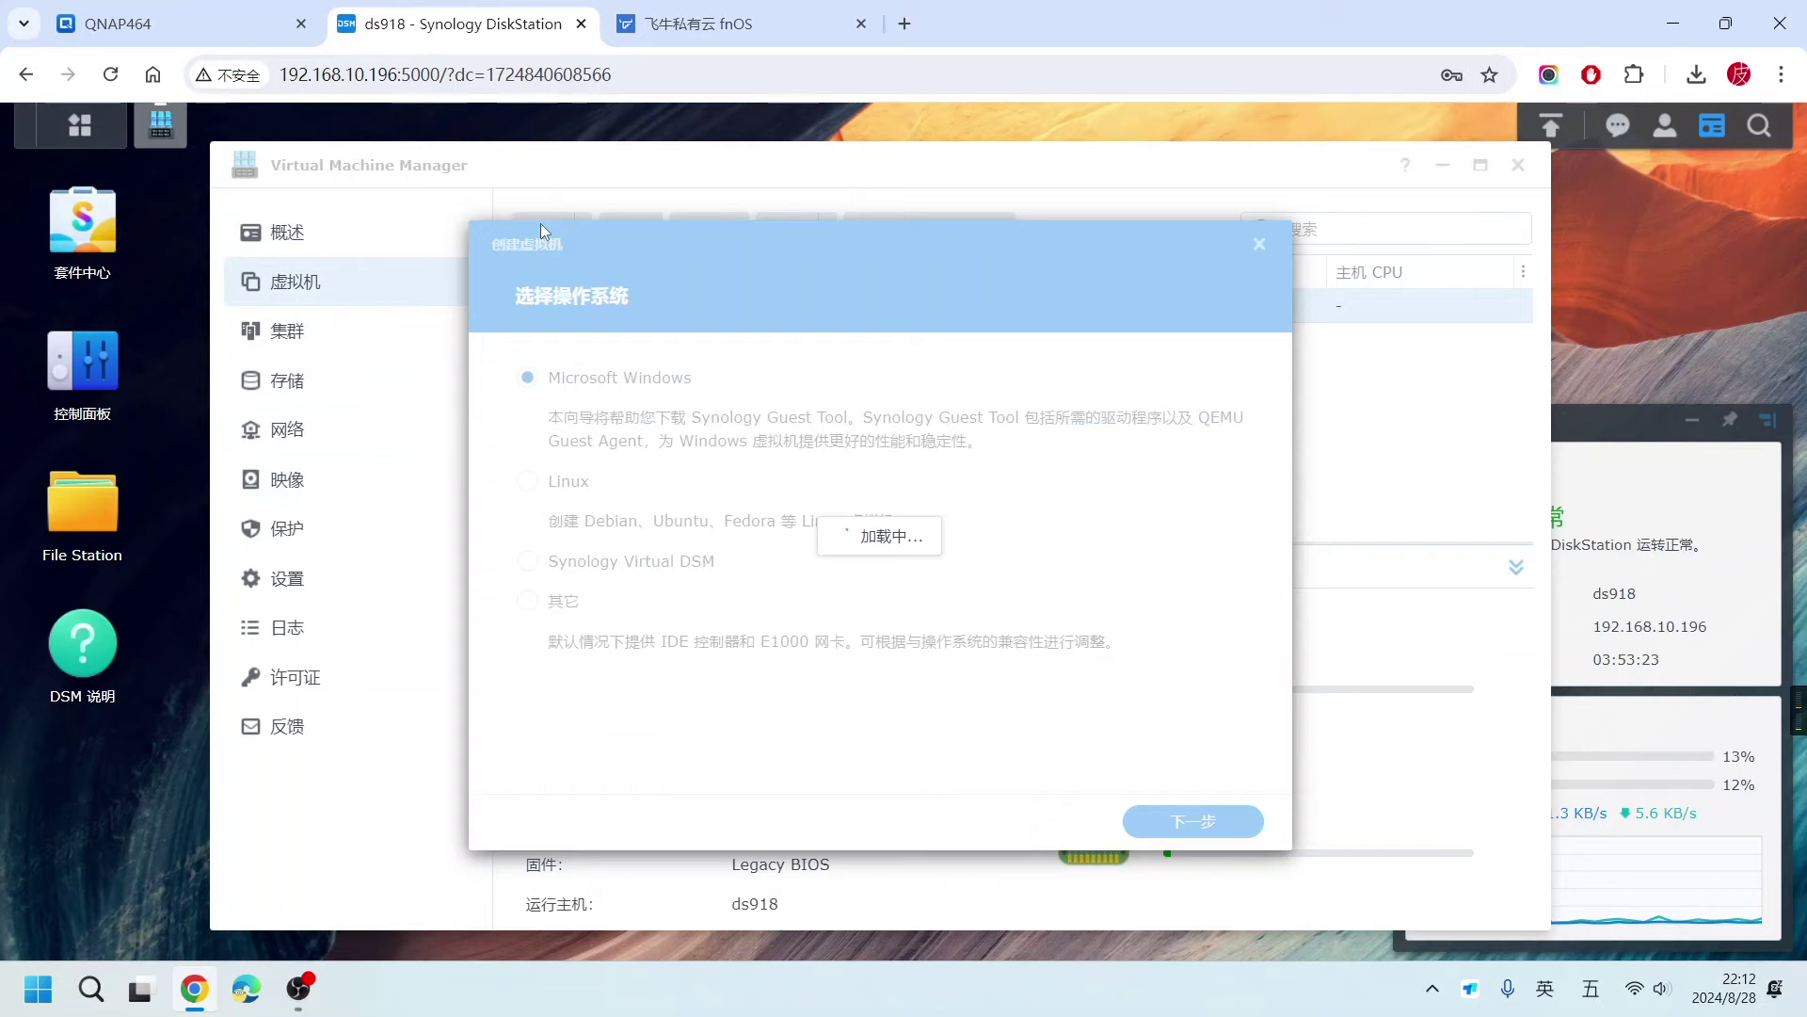
{"action": "left_click", "coordinate": [529, 603]}
{"action": "left_click", "coordinate": [1210, 822]}
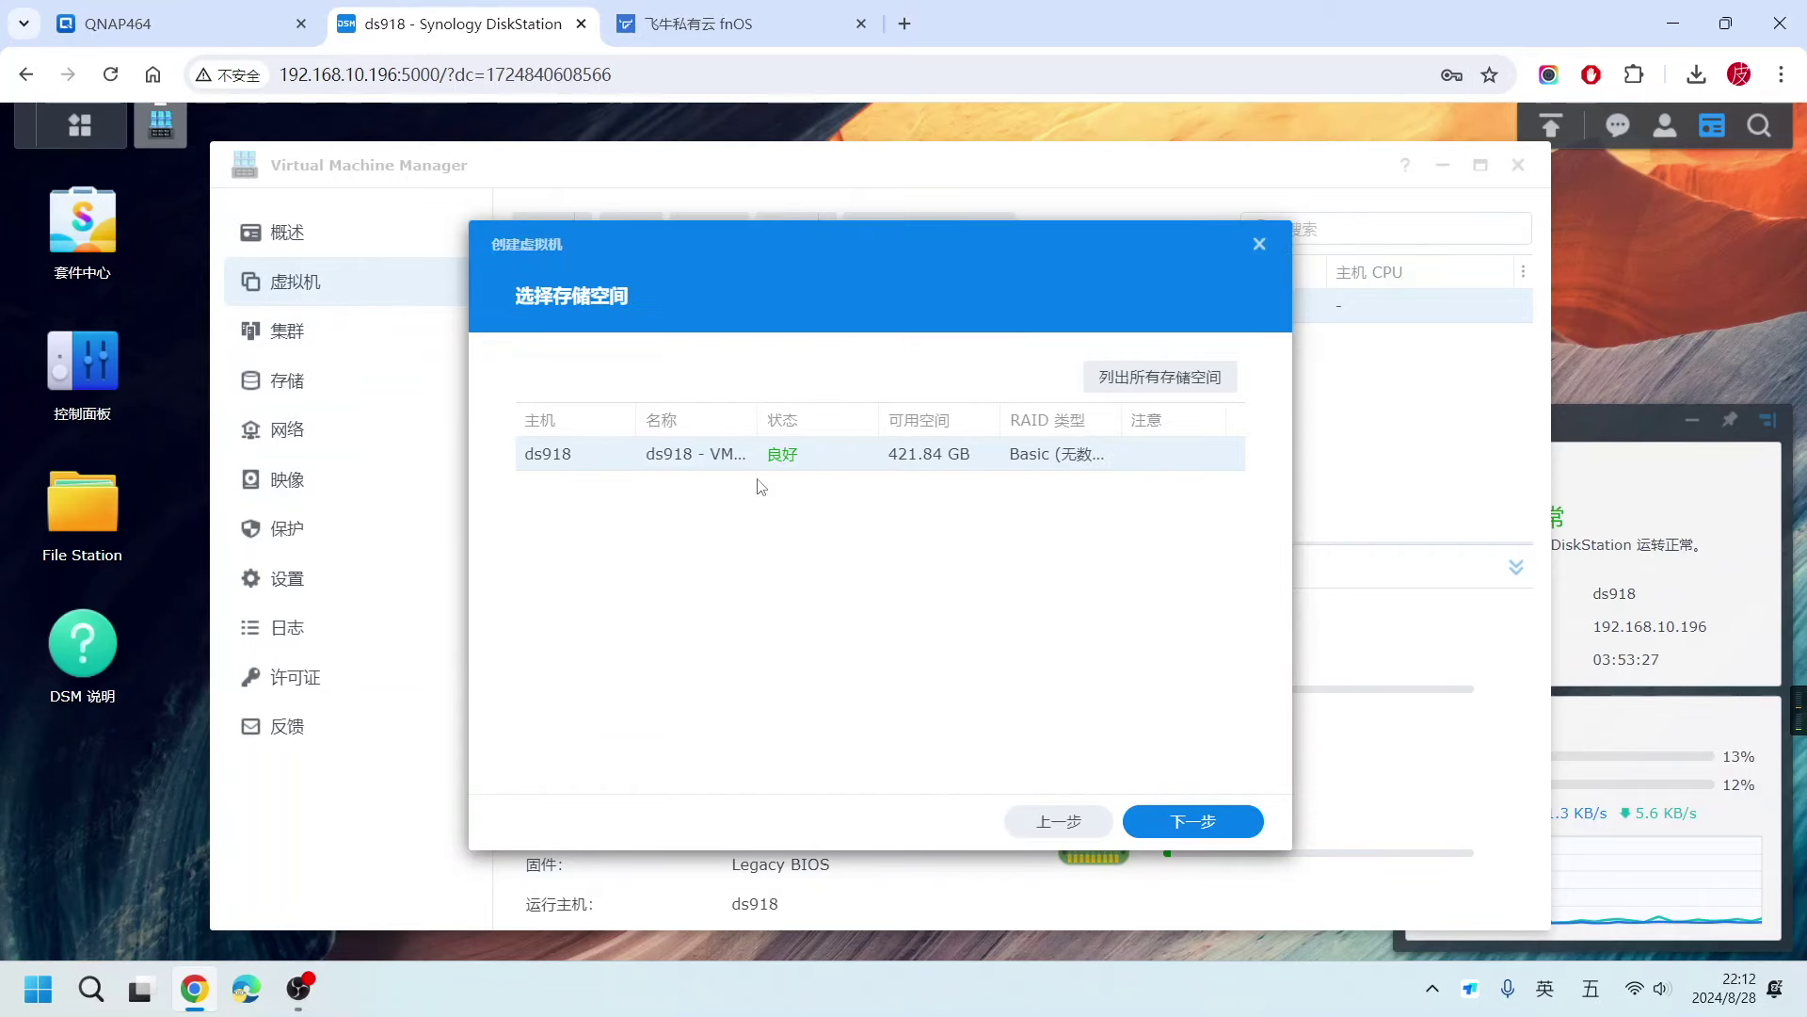
{"action": "left_click", "coordinate": [1190, 823]}
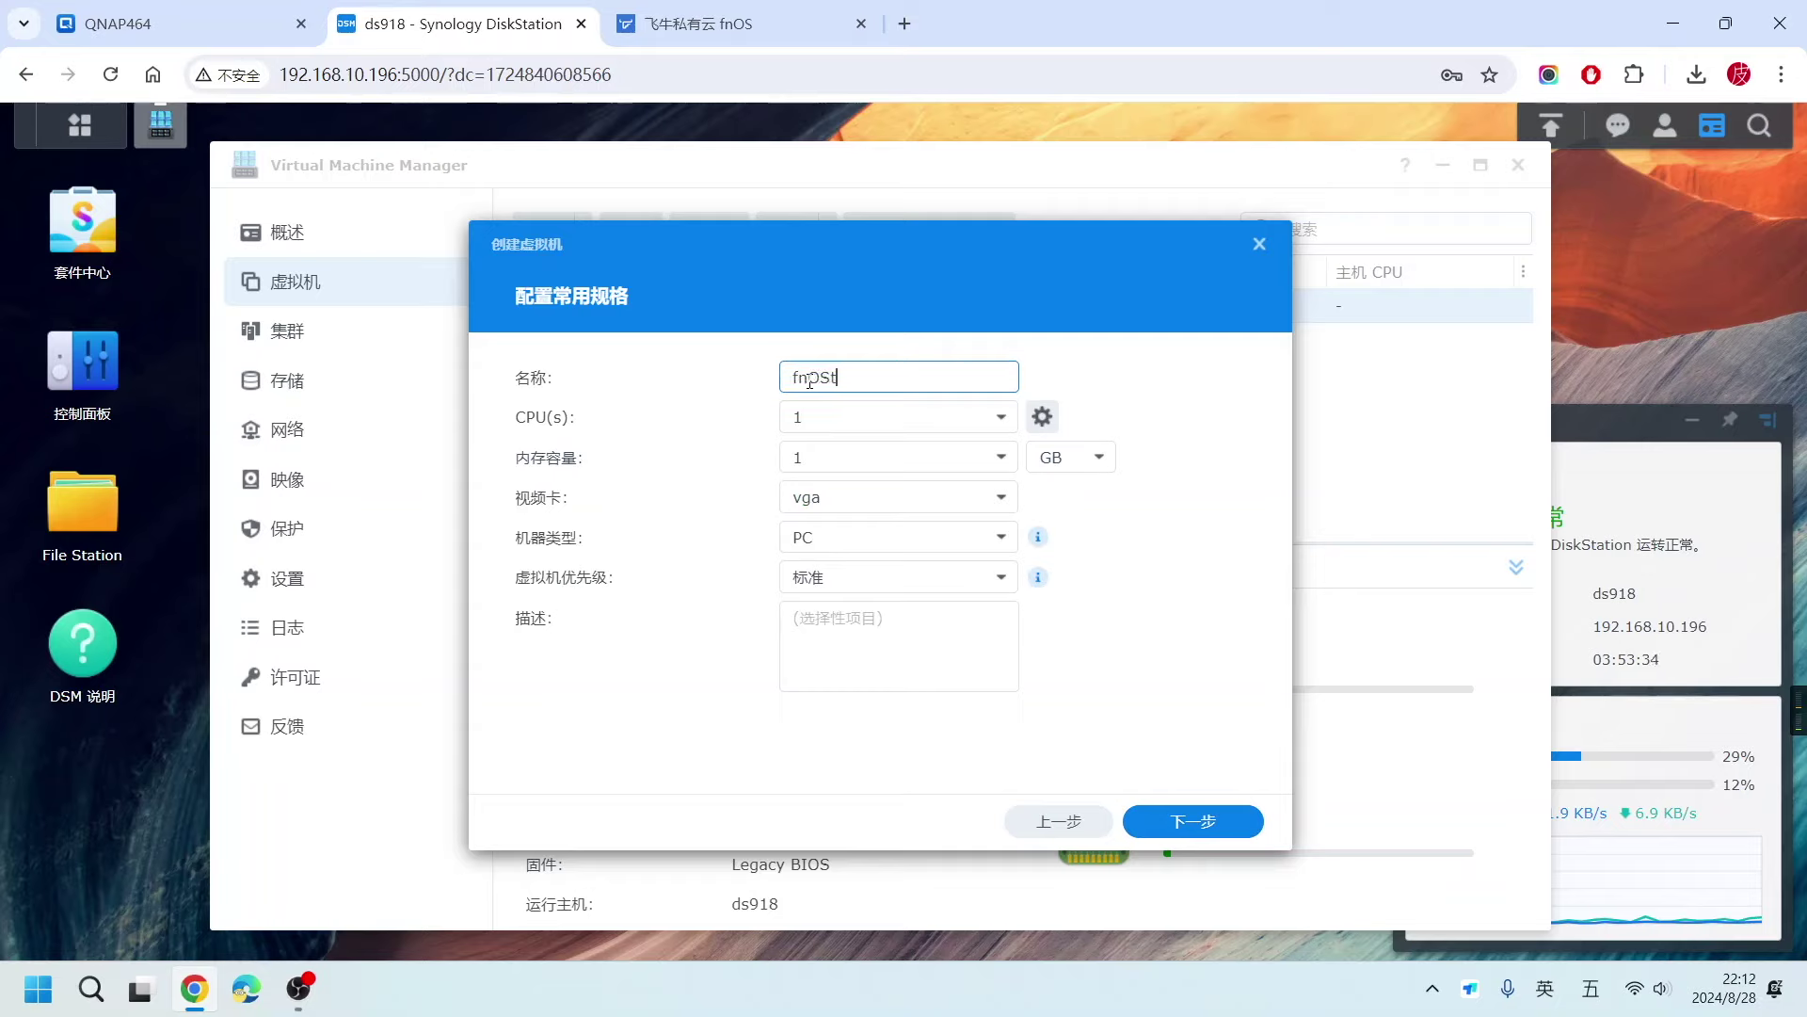
Set the VM name fnOStest2, 1 CPU, and 2 GB memory.
{"action": "left_click_drag", "start_coordinate": [883, 385], "coordinate": [700, 383]}
{"action": "left_click", "coordinate": [868, 388]}
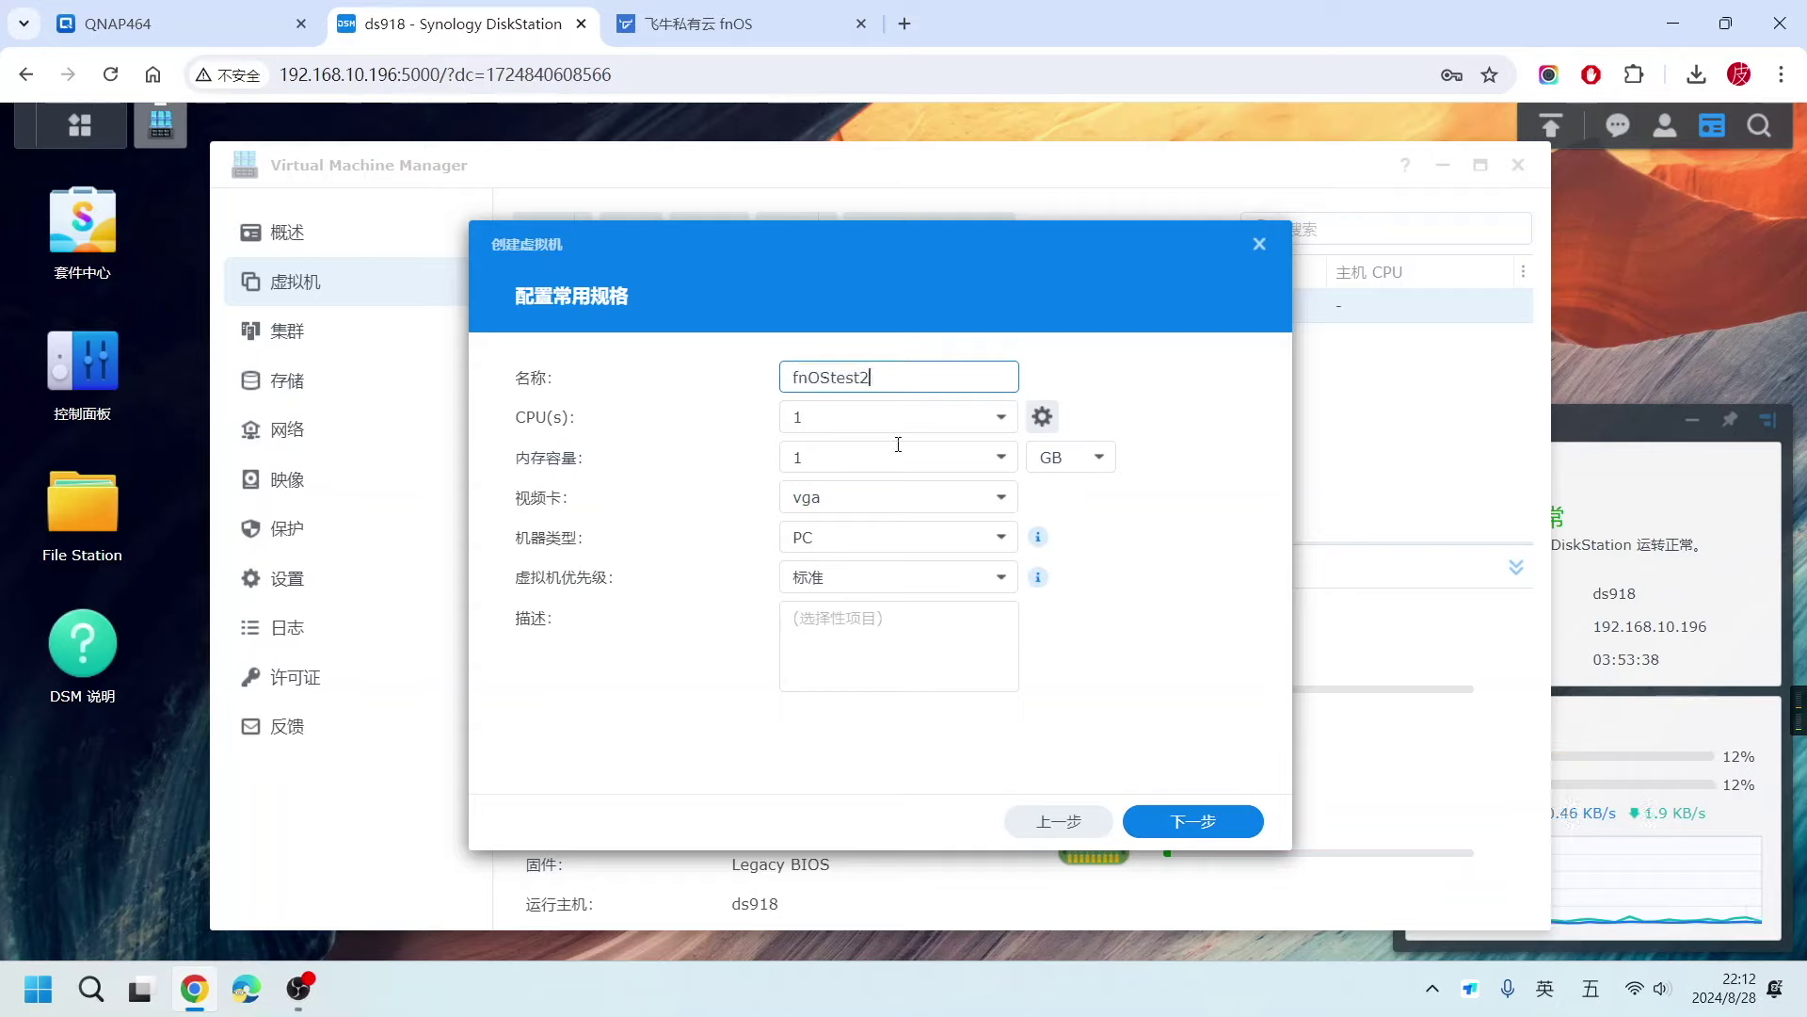
{"action": "left_click", "coordinate": [1001, 420]}
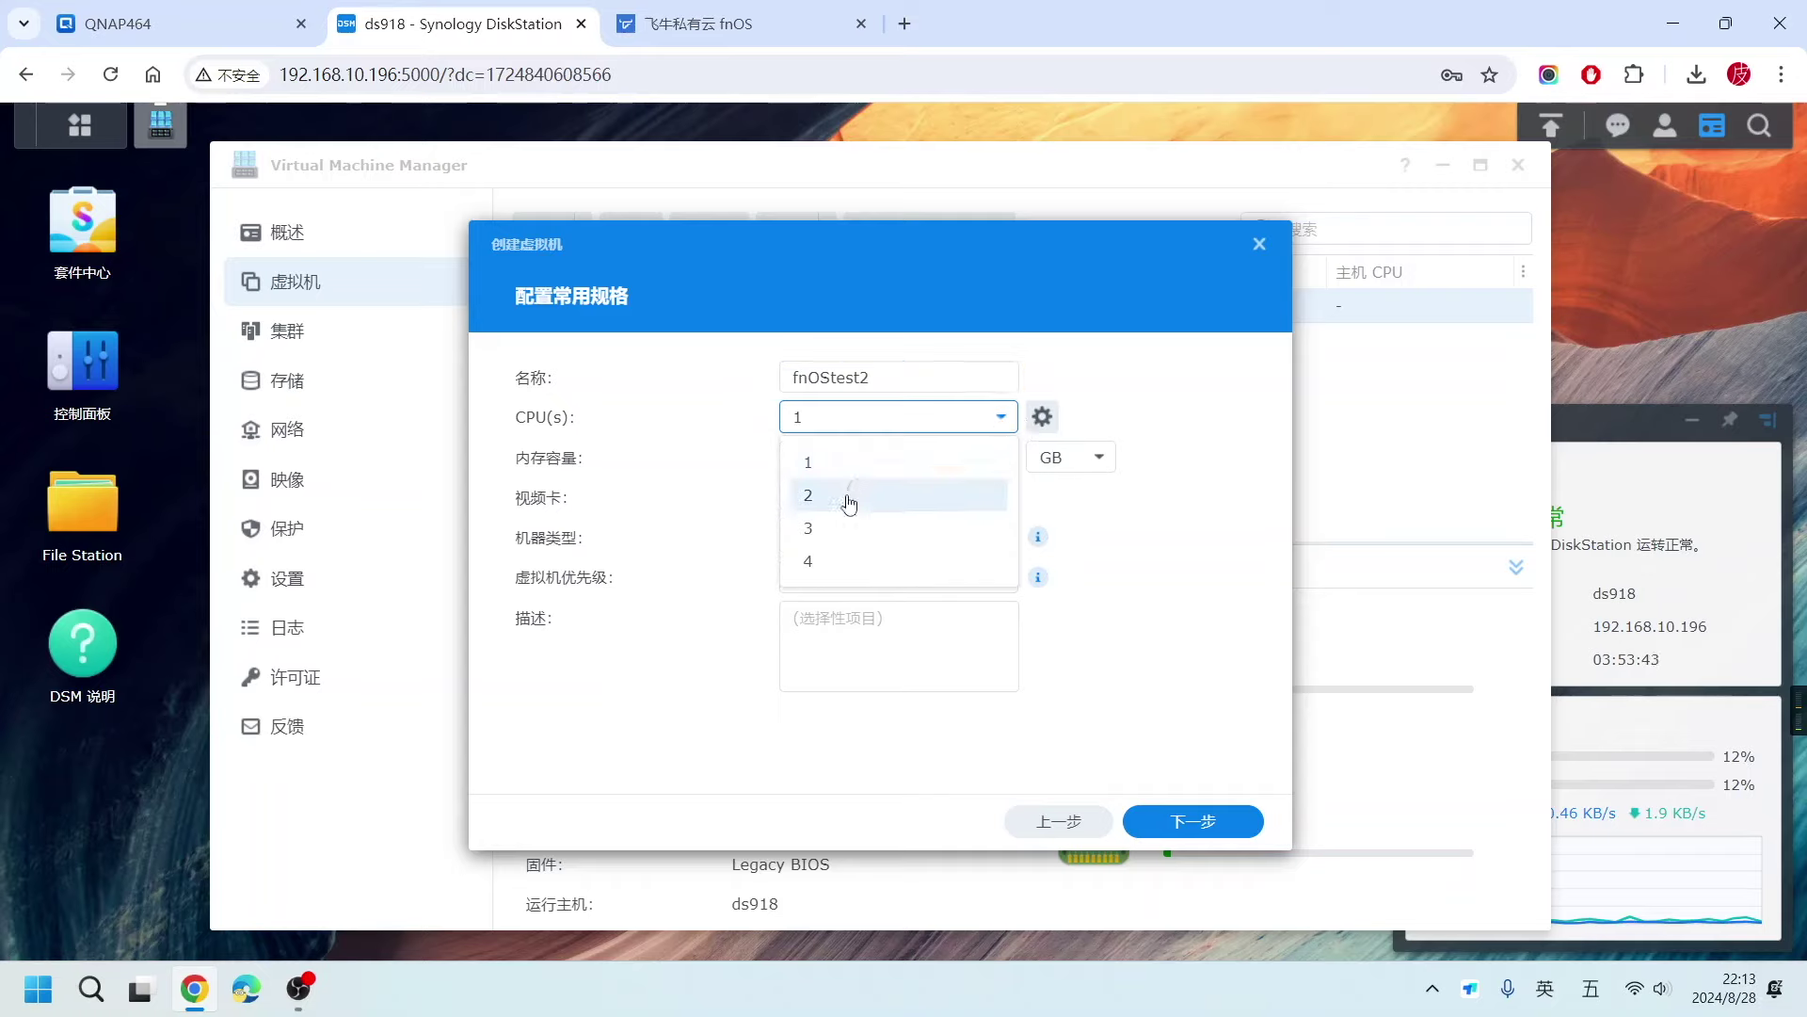
{"action": "left_click", "coordinate": [848, 464]}
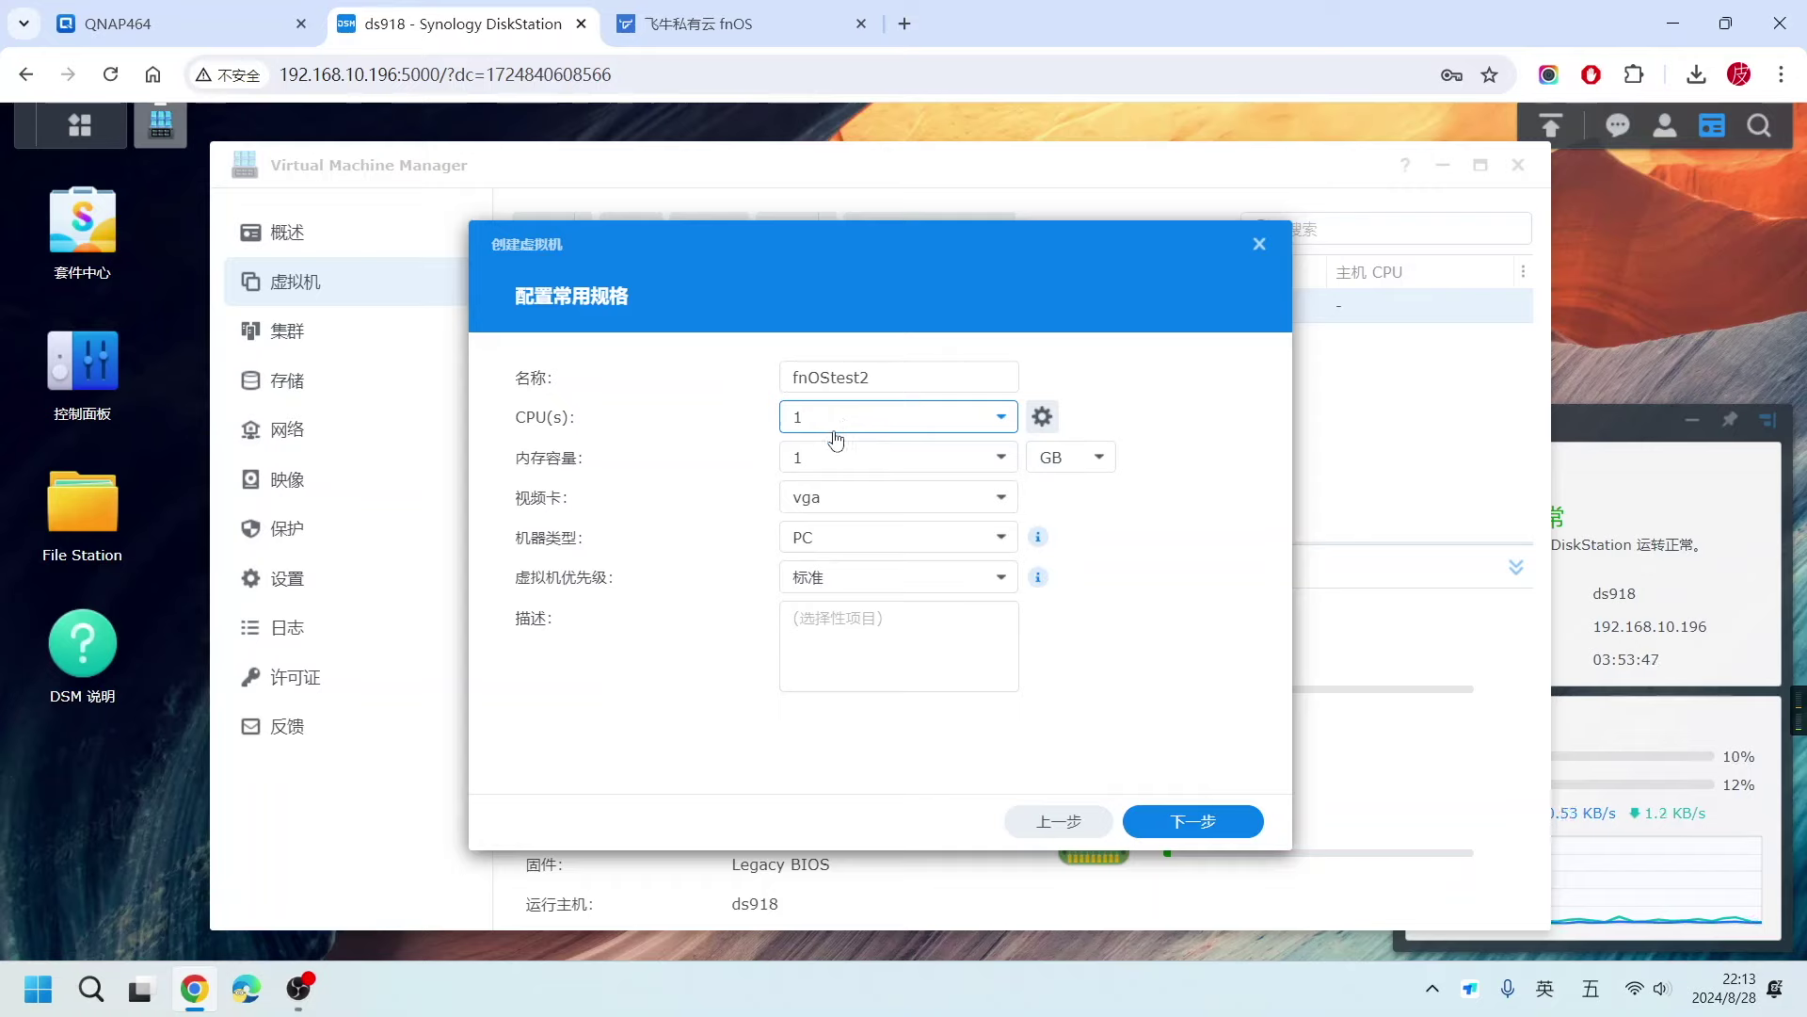
{"action": "left_click", "coordinate": [849, 422]}
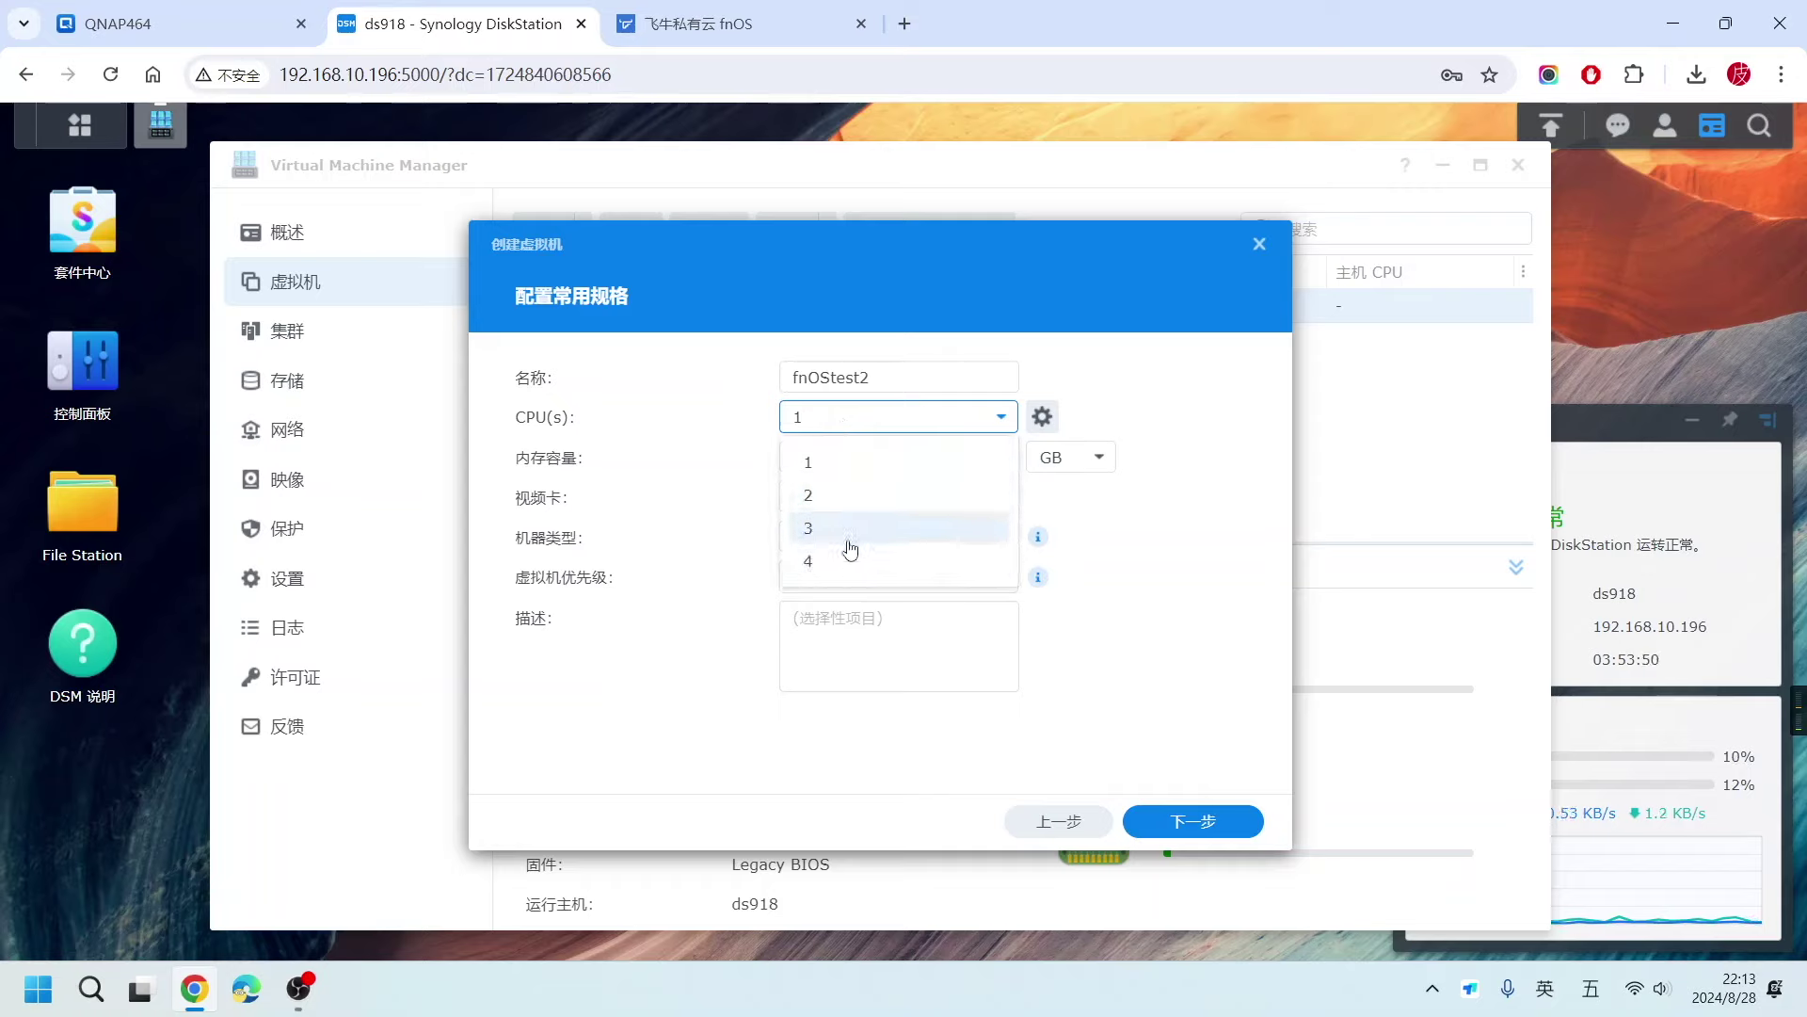
{"action": "left_click", "coordinate": [829, 462]}
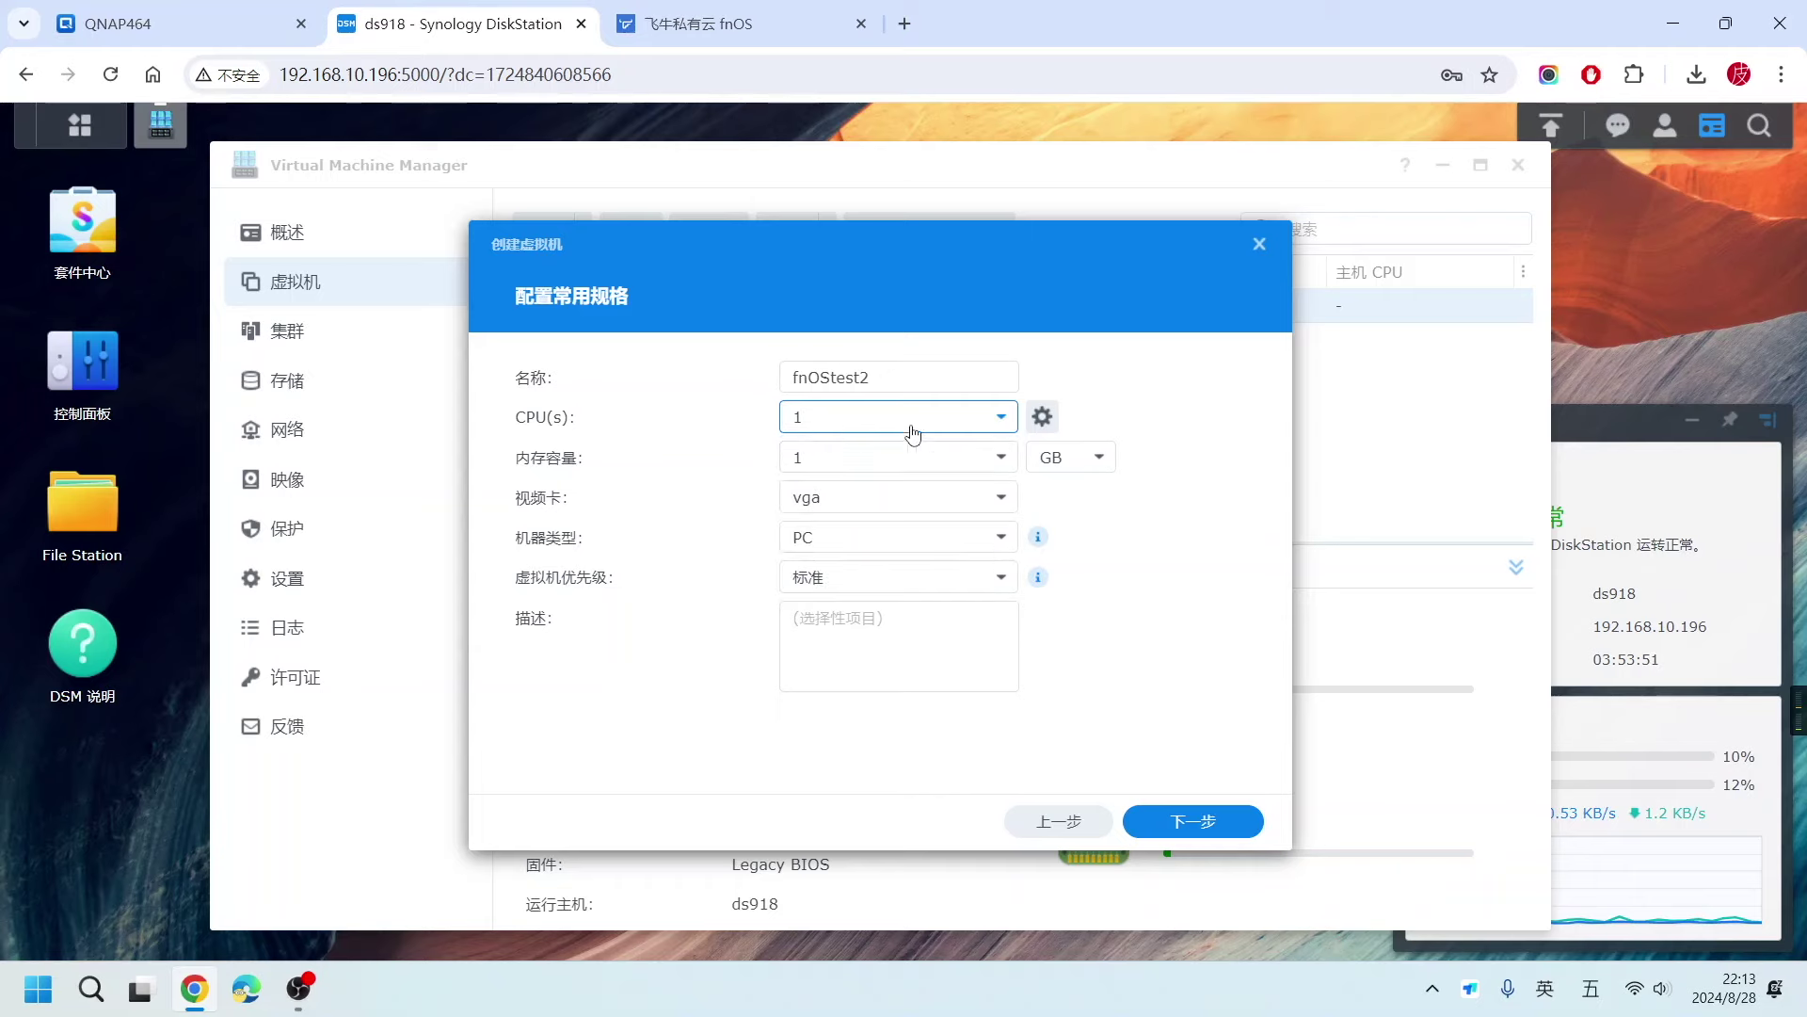
{"action": "left_click", "coordinate": [1042, 416]}
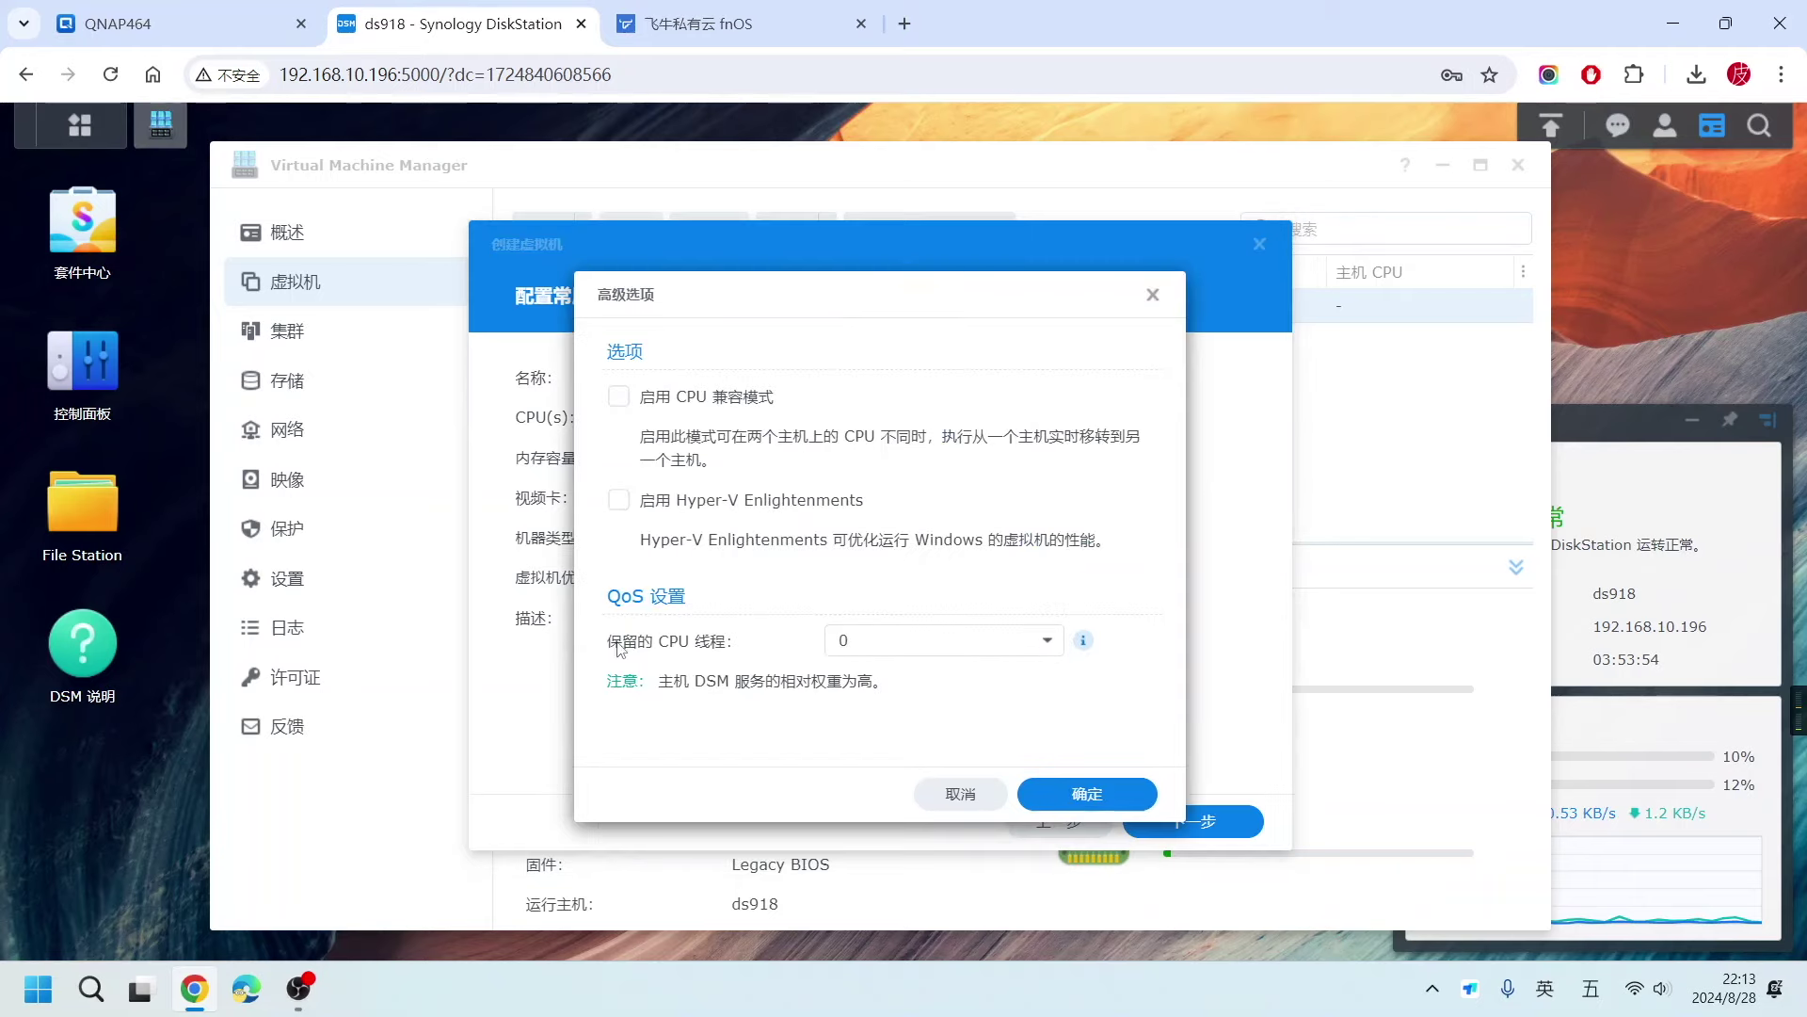
{"action": "left_click", "coordinate": [1152, 295]}
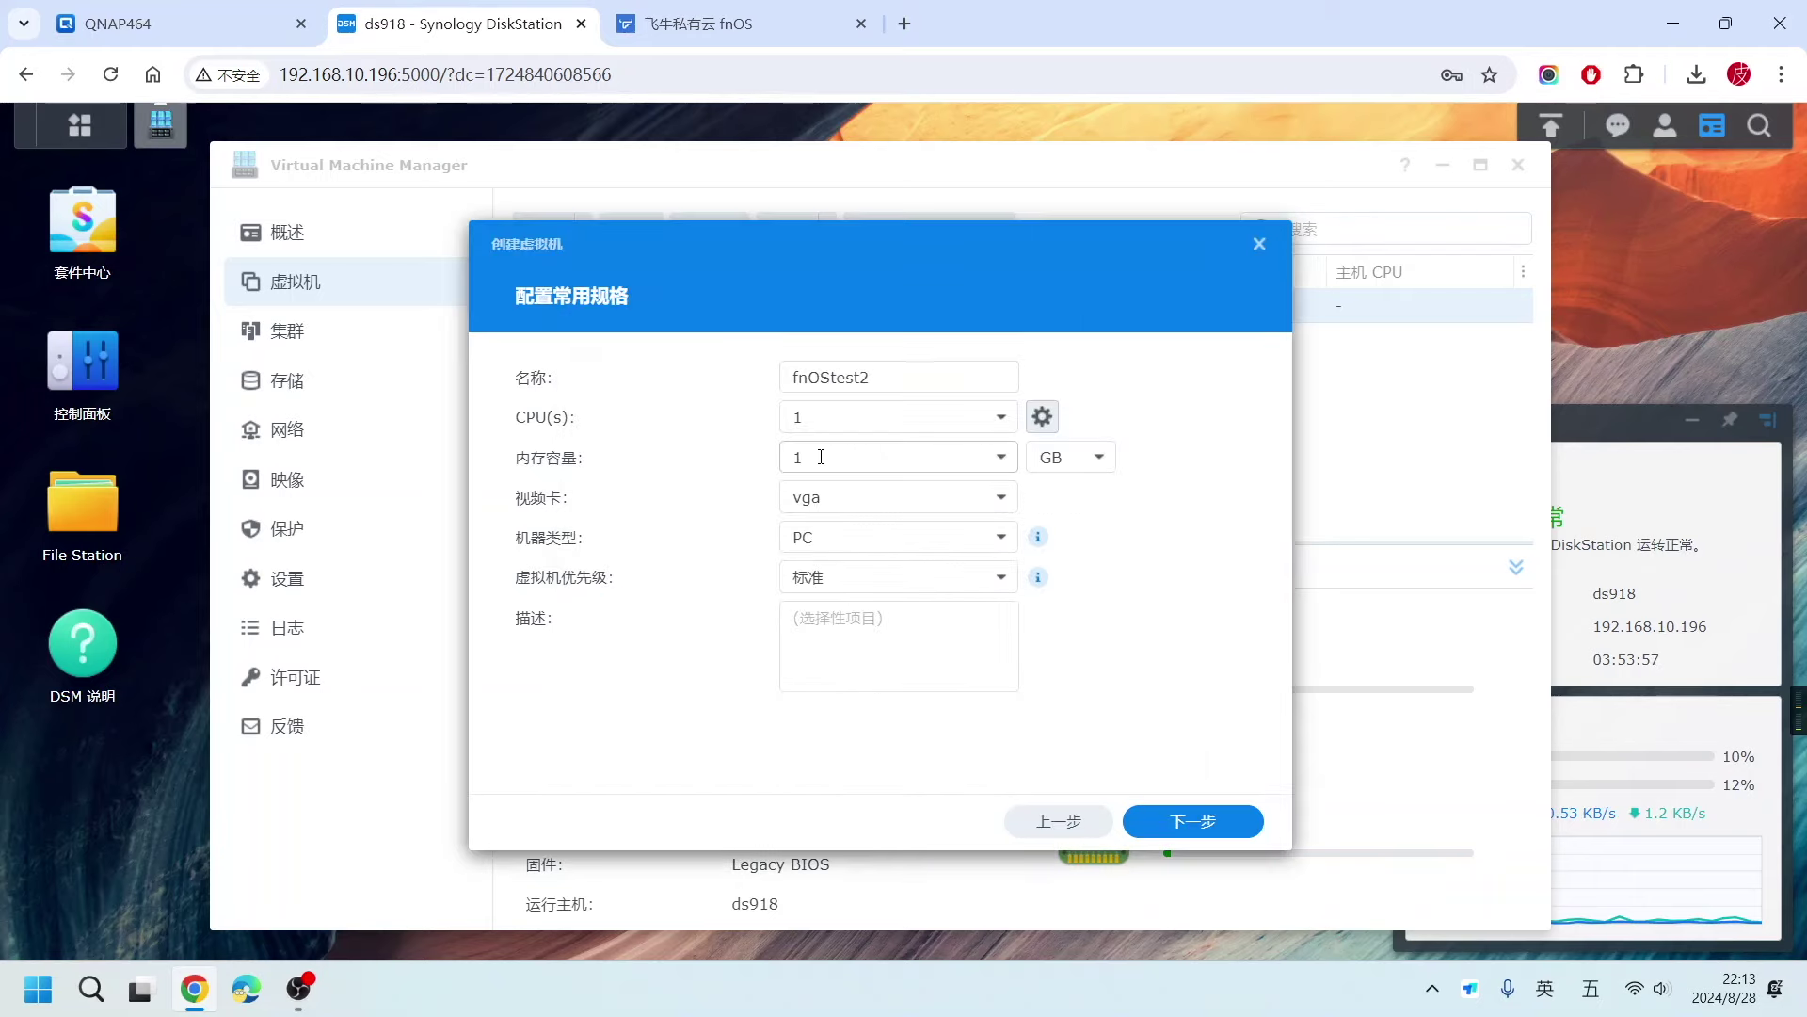
{"action": "left_click", "coordinate": [821, 456]}
{"action": "type", "text": "2"}
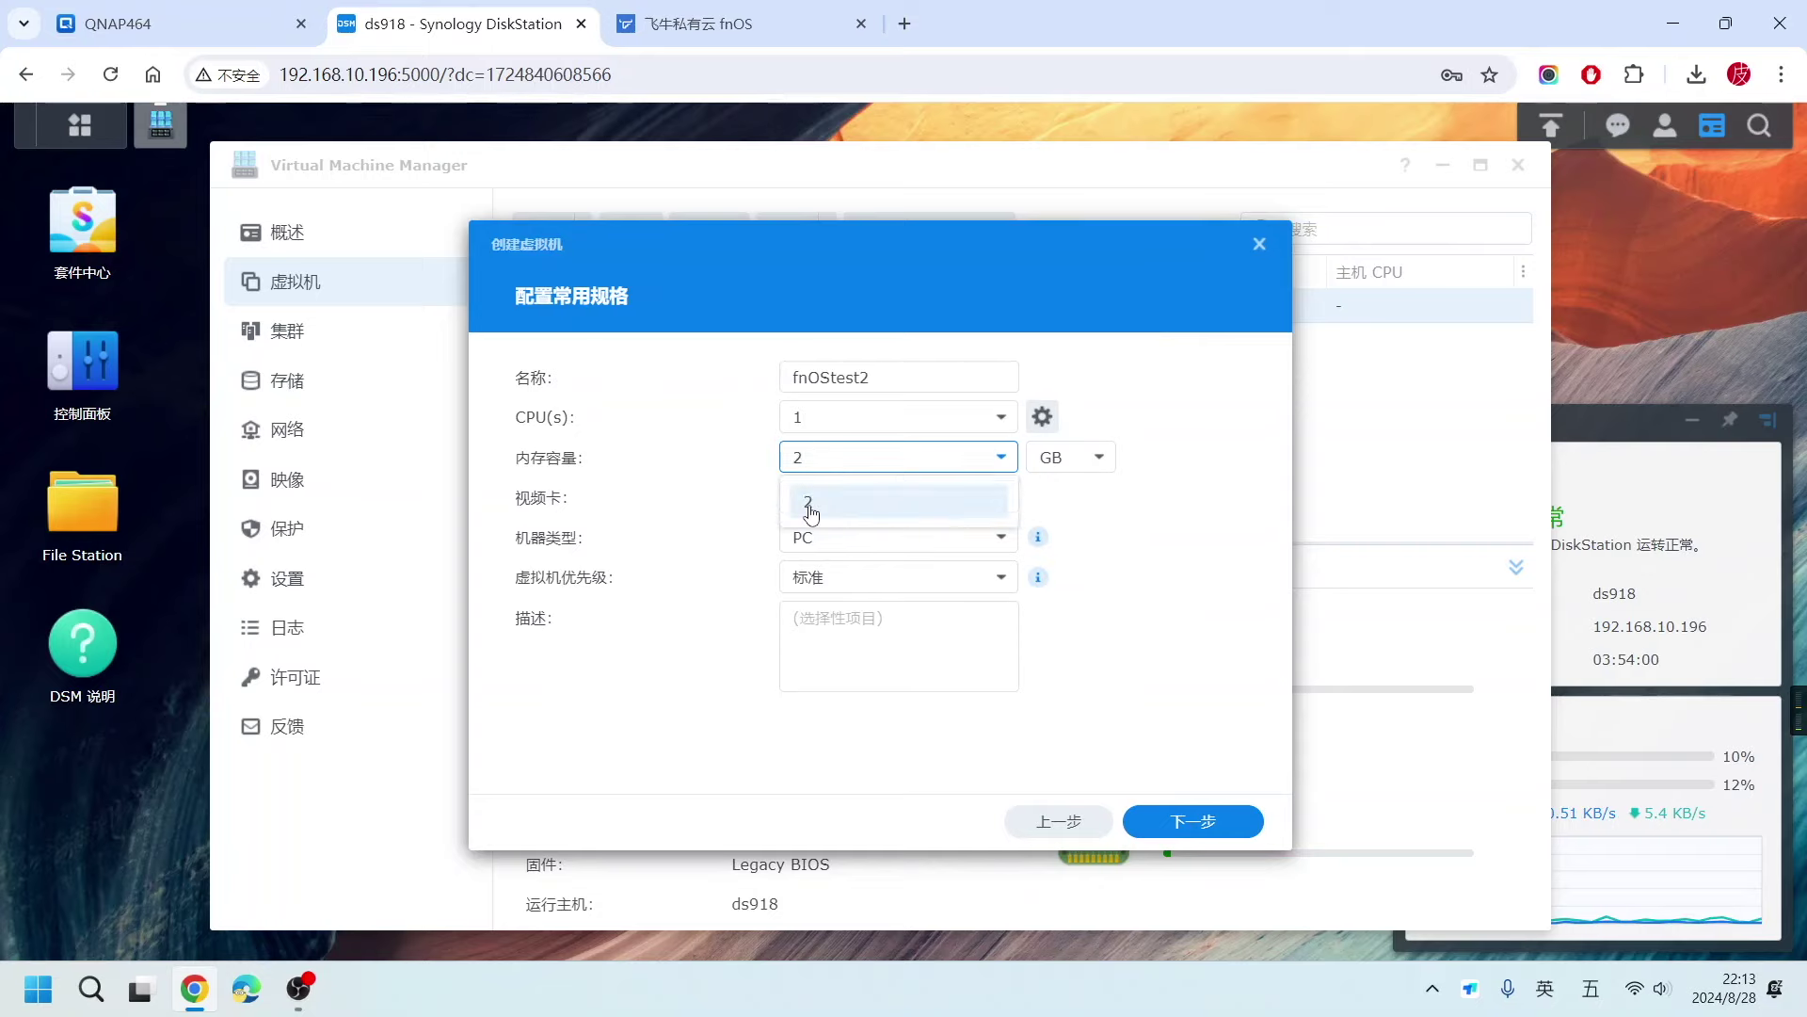
{"action": "left_click", "coordinate": [810, 512]}
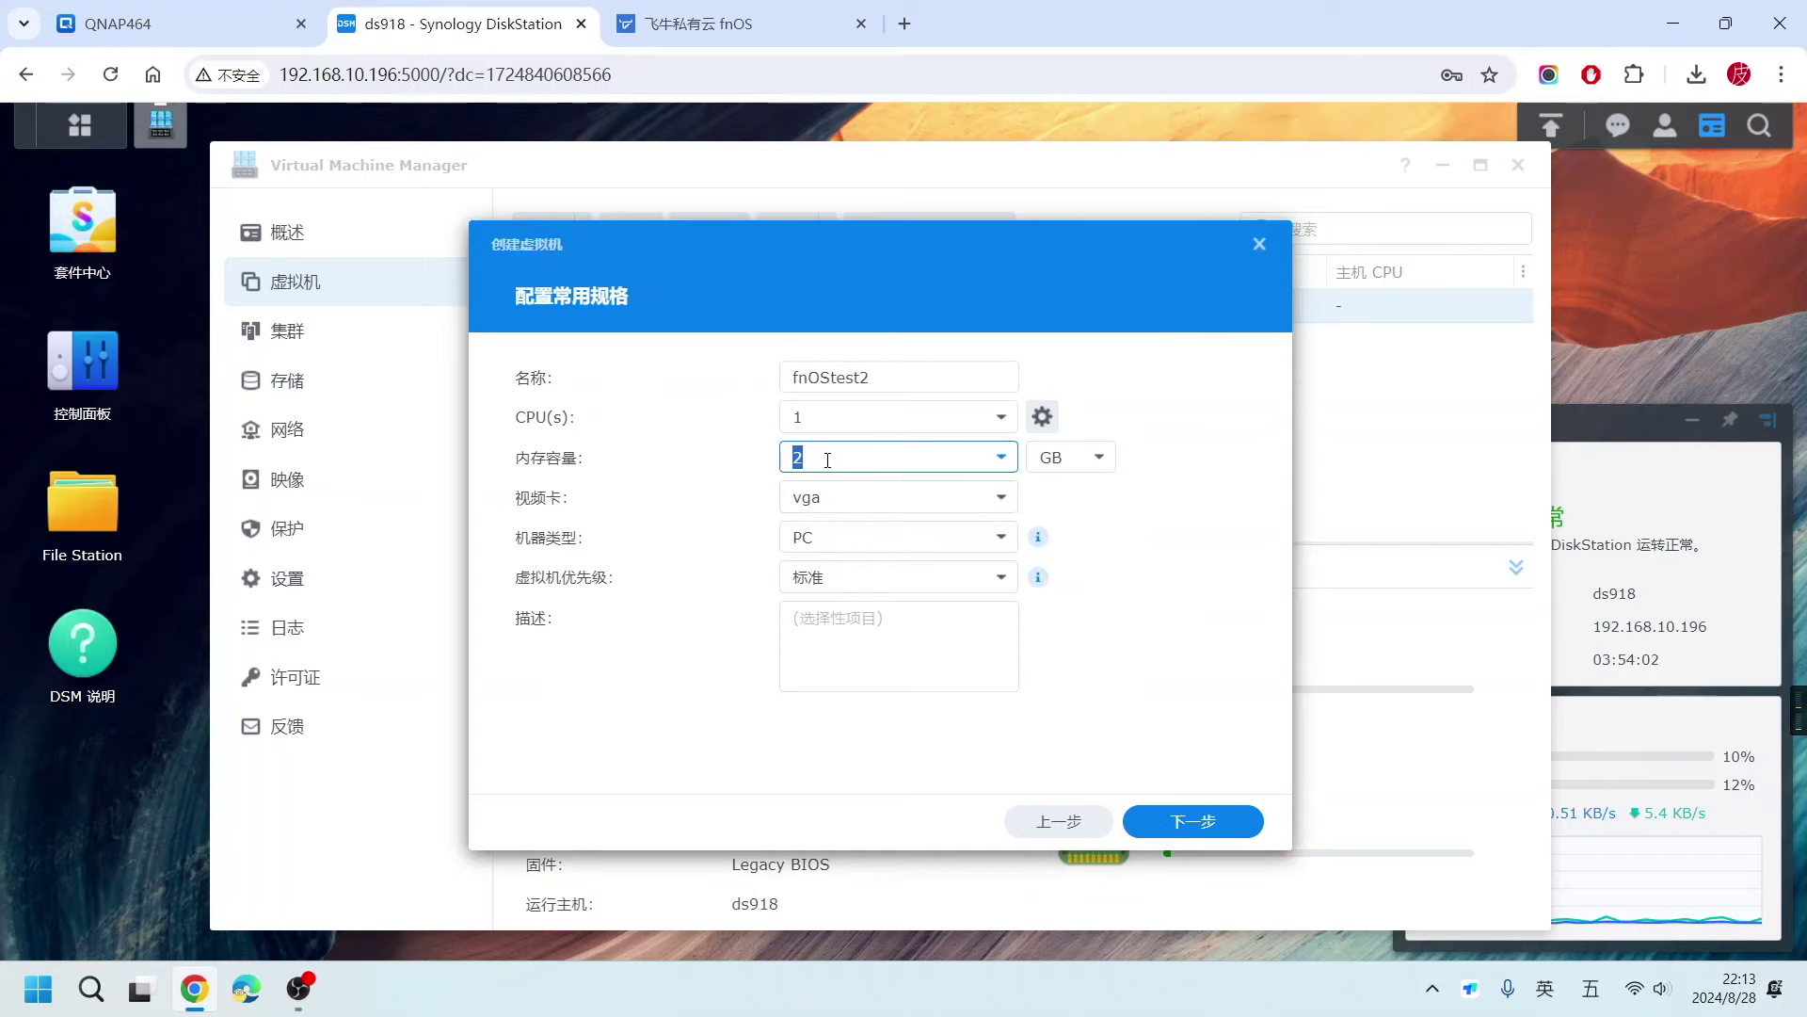
Give 虚拟盘 1 a size of 128 GB on a SATA controller.
{"action": "left_click", "coordinate": [1178, 819]}
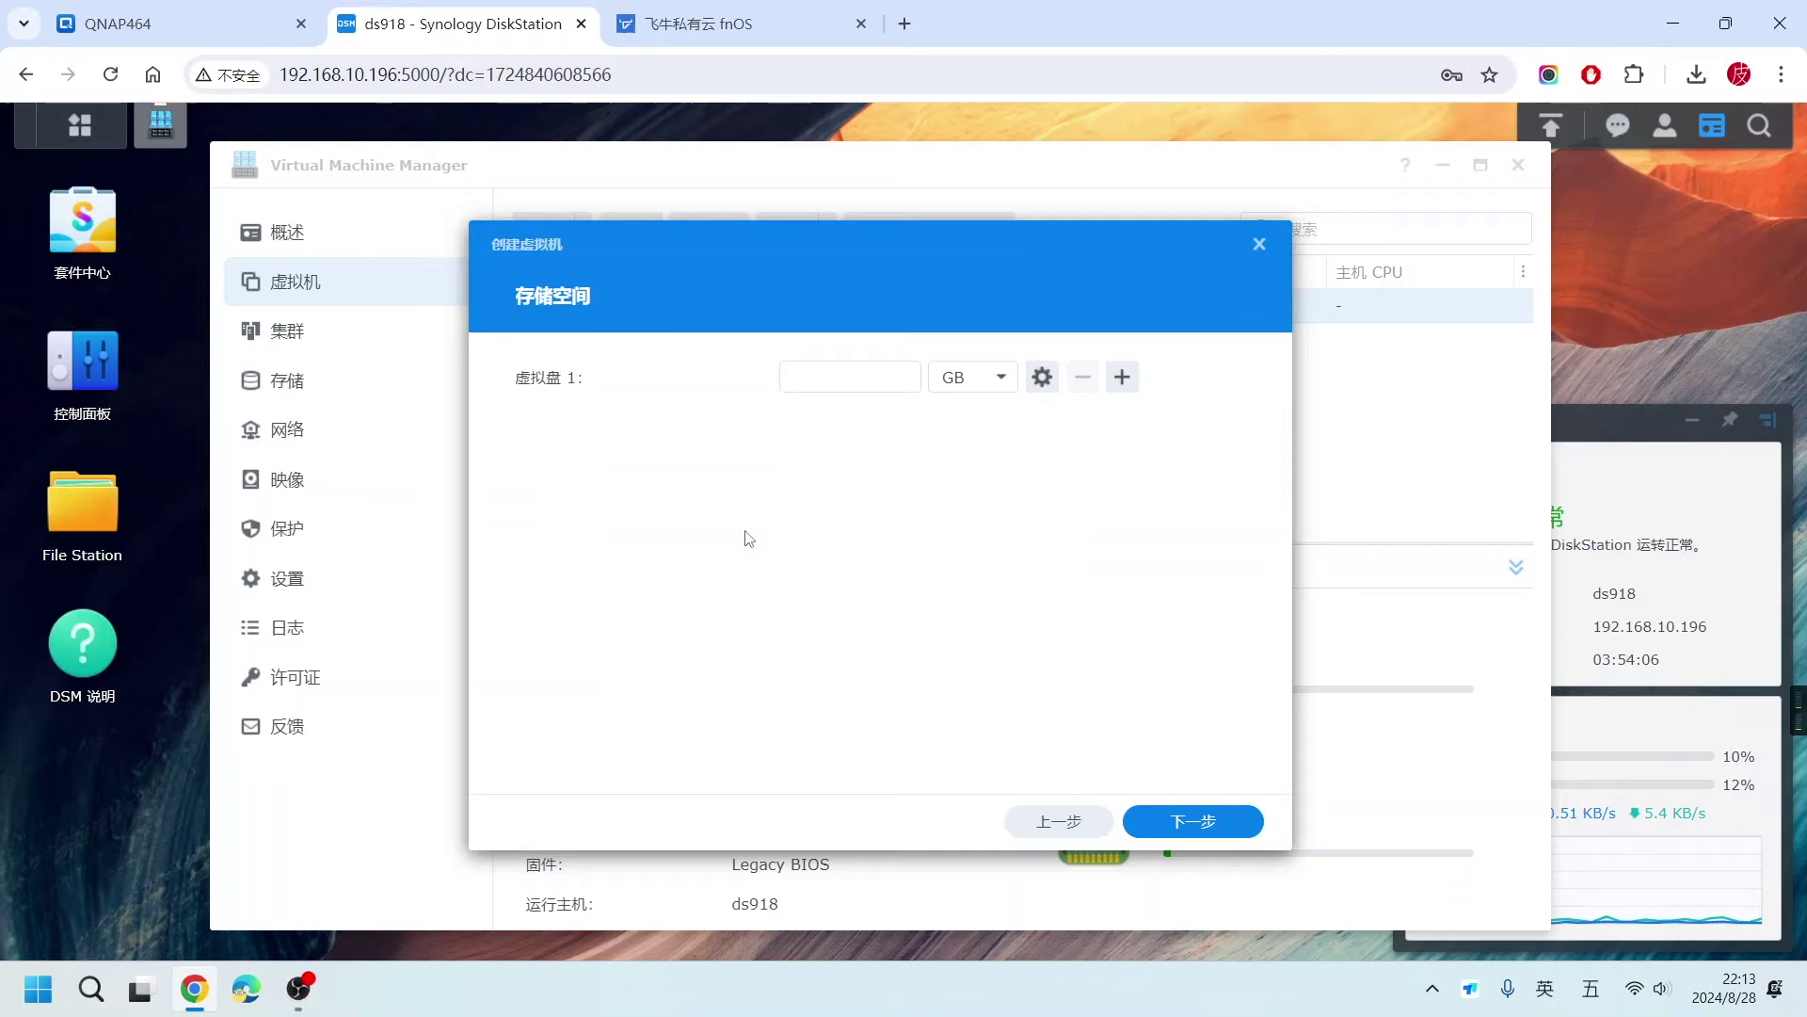
{"action": "left_click", "coordinate": [834, 381]}
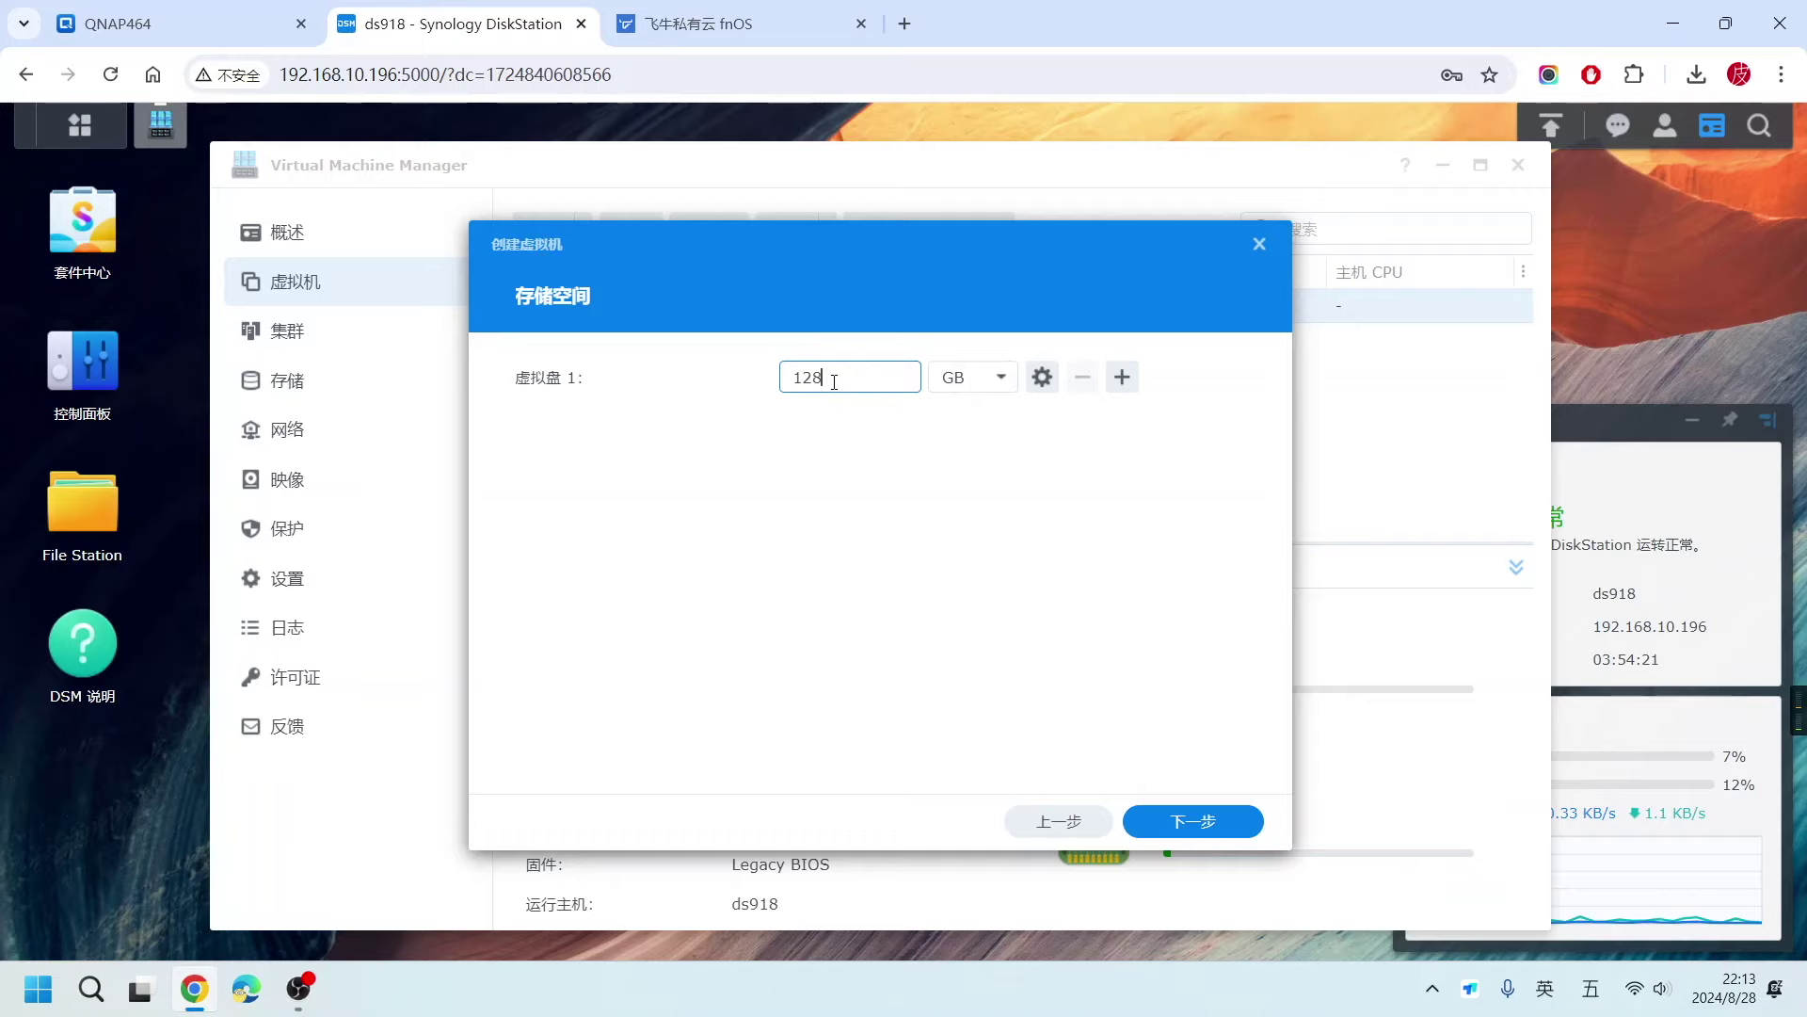
{"action": "left_click_drag", "start_coordinate": [842, 383], "coordinate": [766, 396]}
{"action": "left_click", "coordinate": [828, 379]}
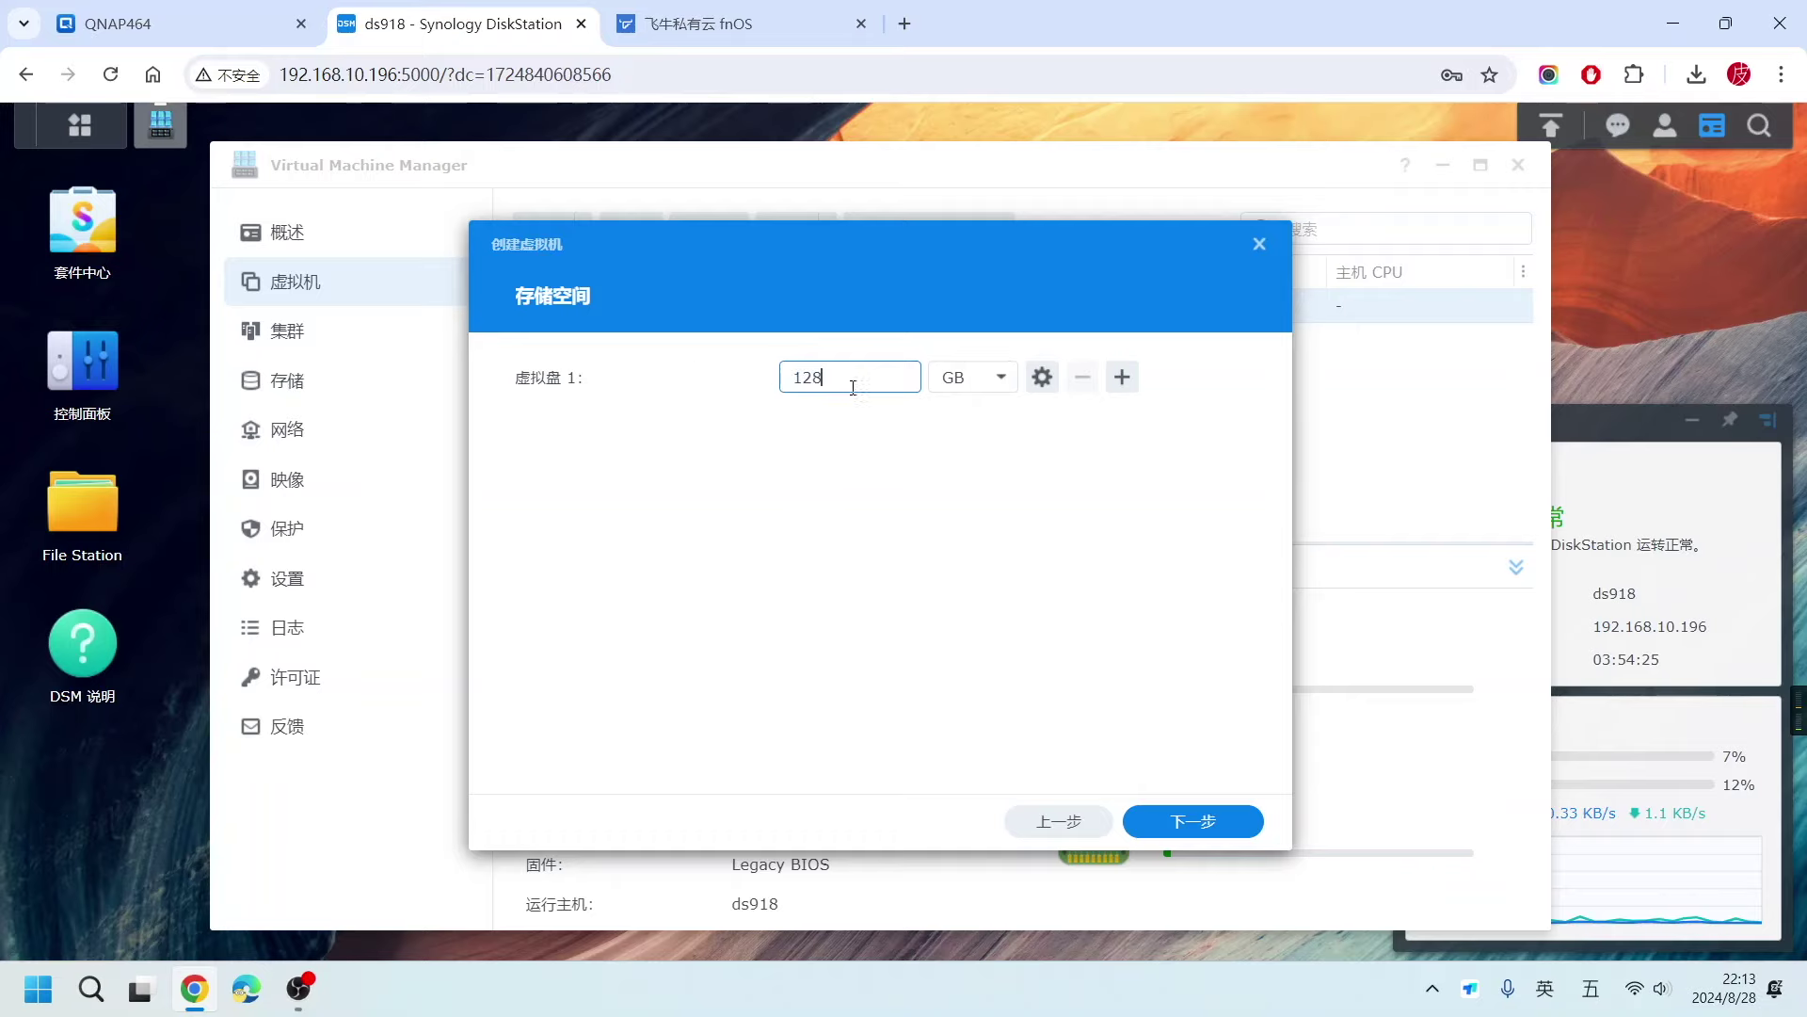
{"action": "left_click", "coordinate": [1041, 376]}
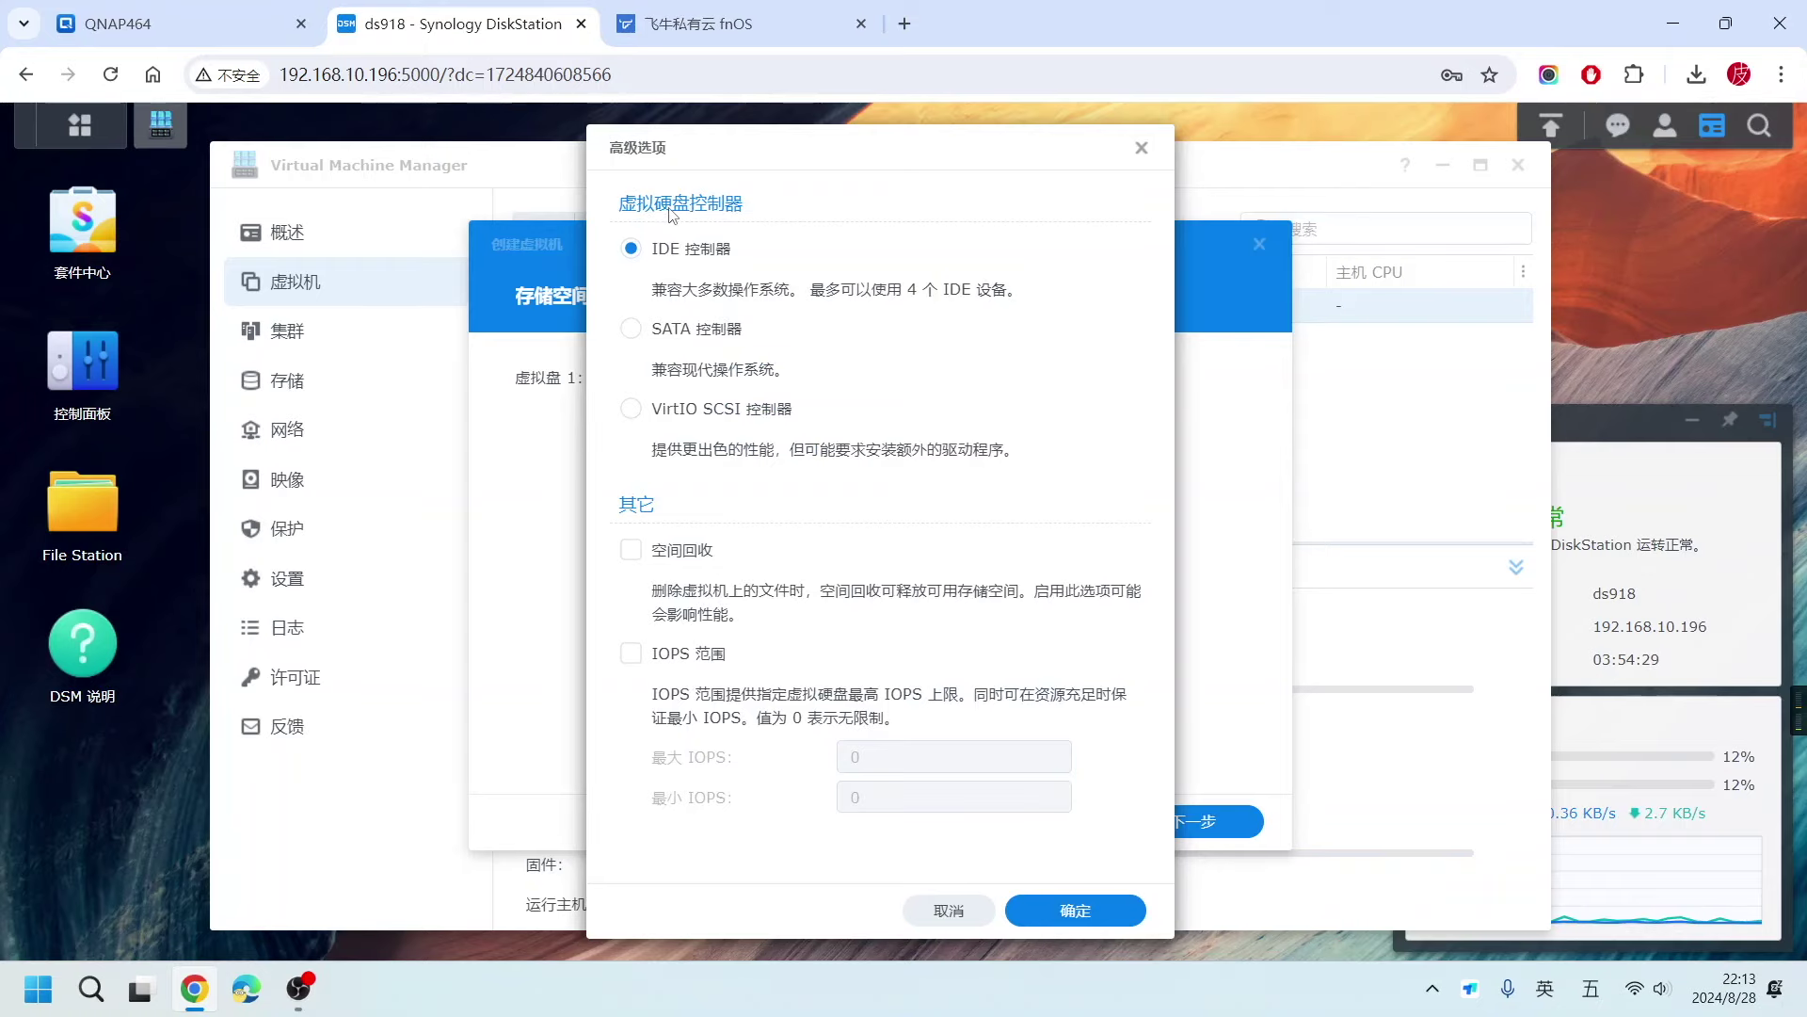
{"action": "left_click", "coordinate": [633, 332]}
{"action": "left_click", "coordinate": [1042, 376]}
{"action": "left_click", "coordinate": [1072, 911]}
Keep Default VM Network for the network adapter and advance to Other Settings.
{"action": "left_click", "coordinate": [1170, 824]}
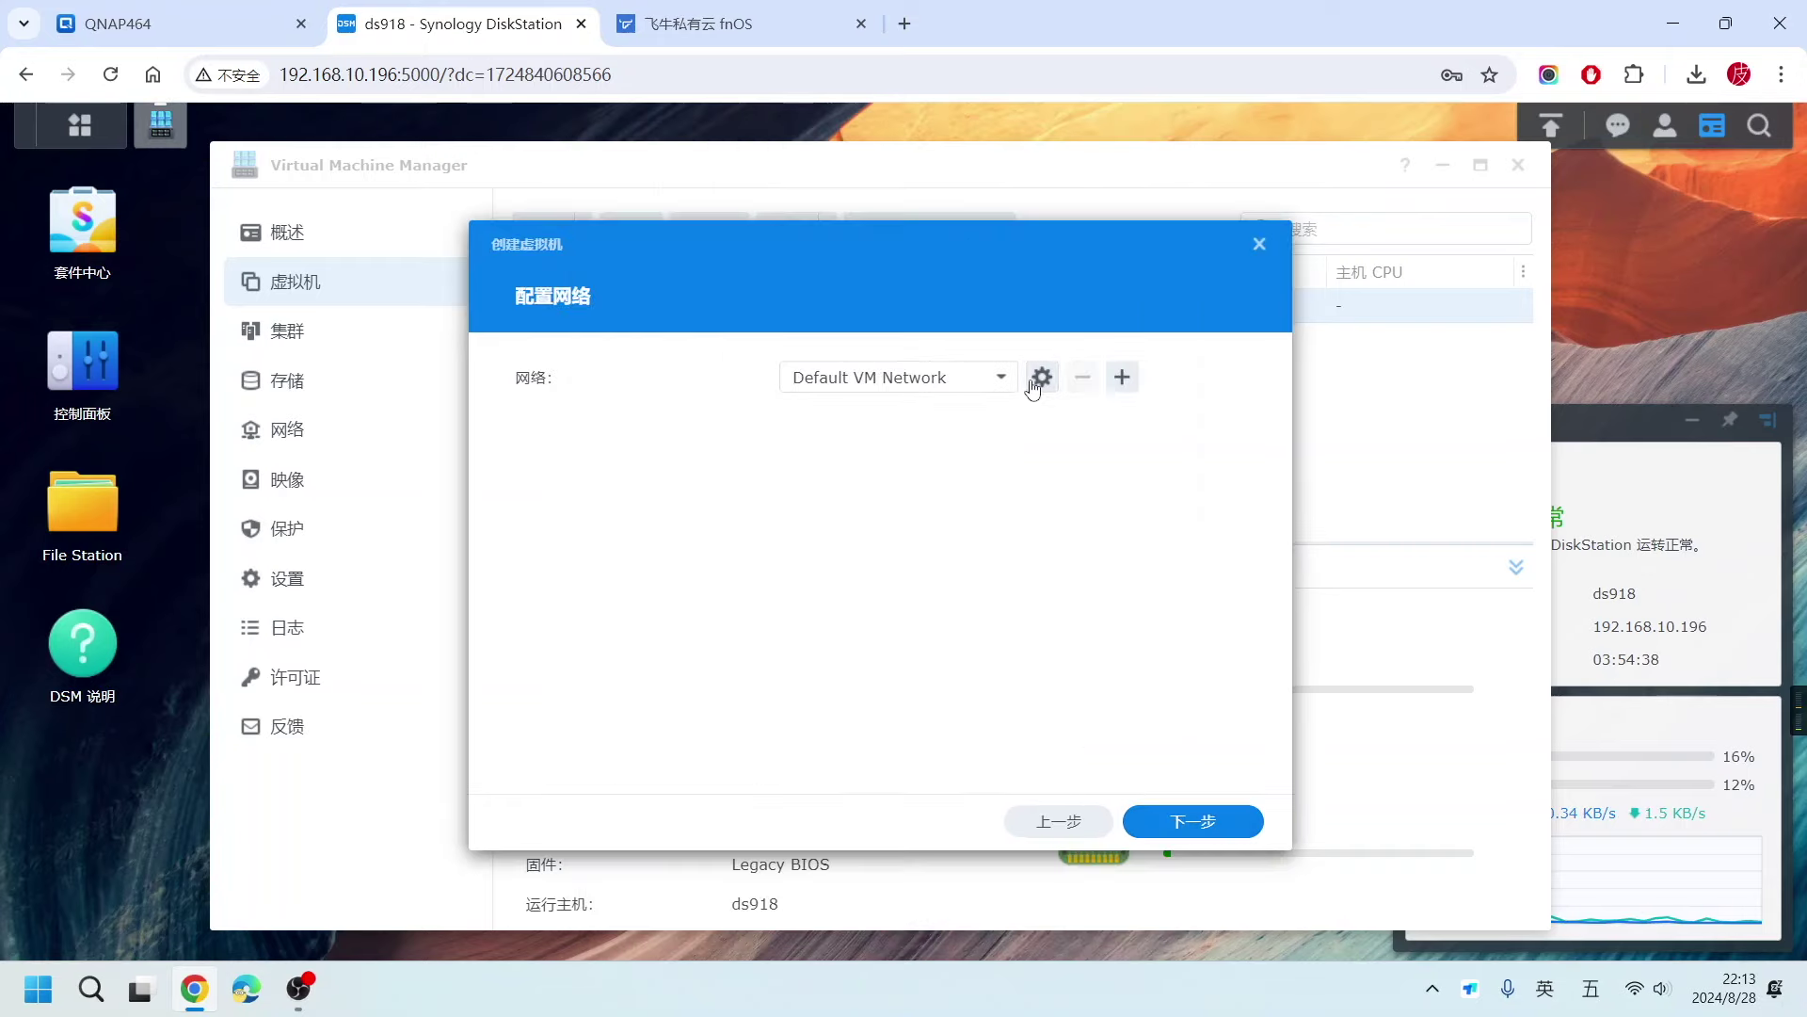
{"action": "left_click", "coordinate": [956, 380]}
{"action": "left_click", "coordinate": [954, 380]}
{"action": "left_click", "coordinate": [1040, 378]}
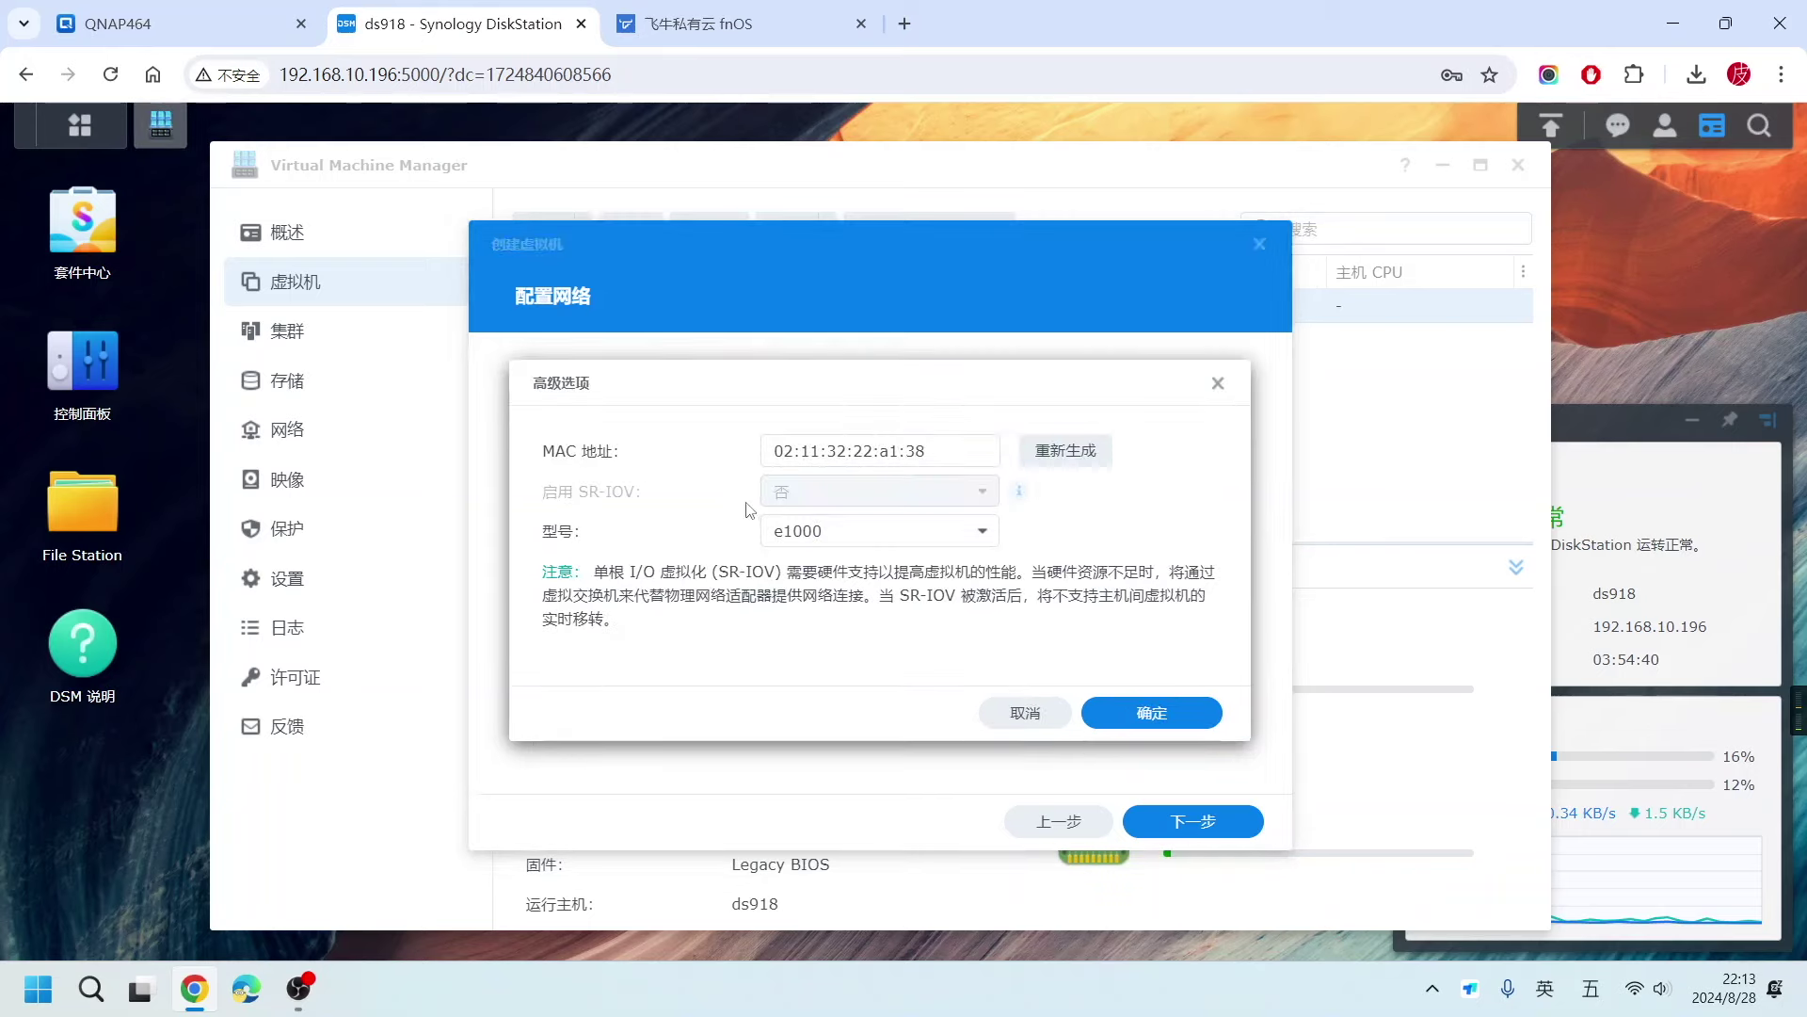
{"action": "left_click", "coordinate": [1218, 384]}
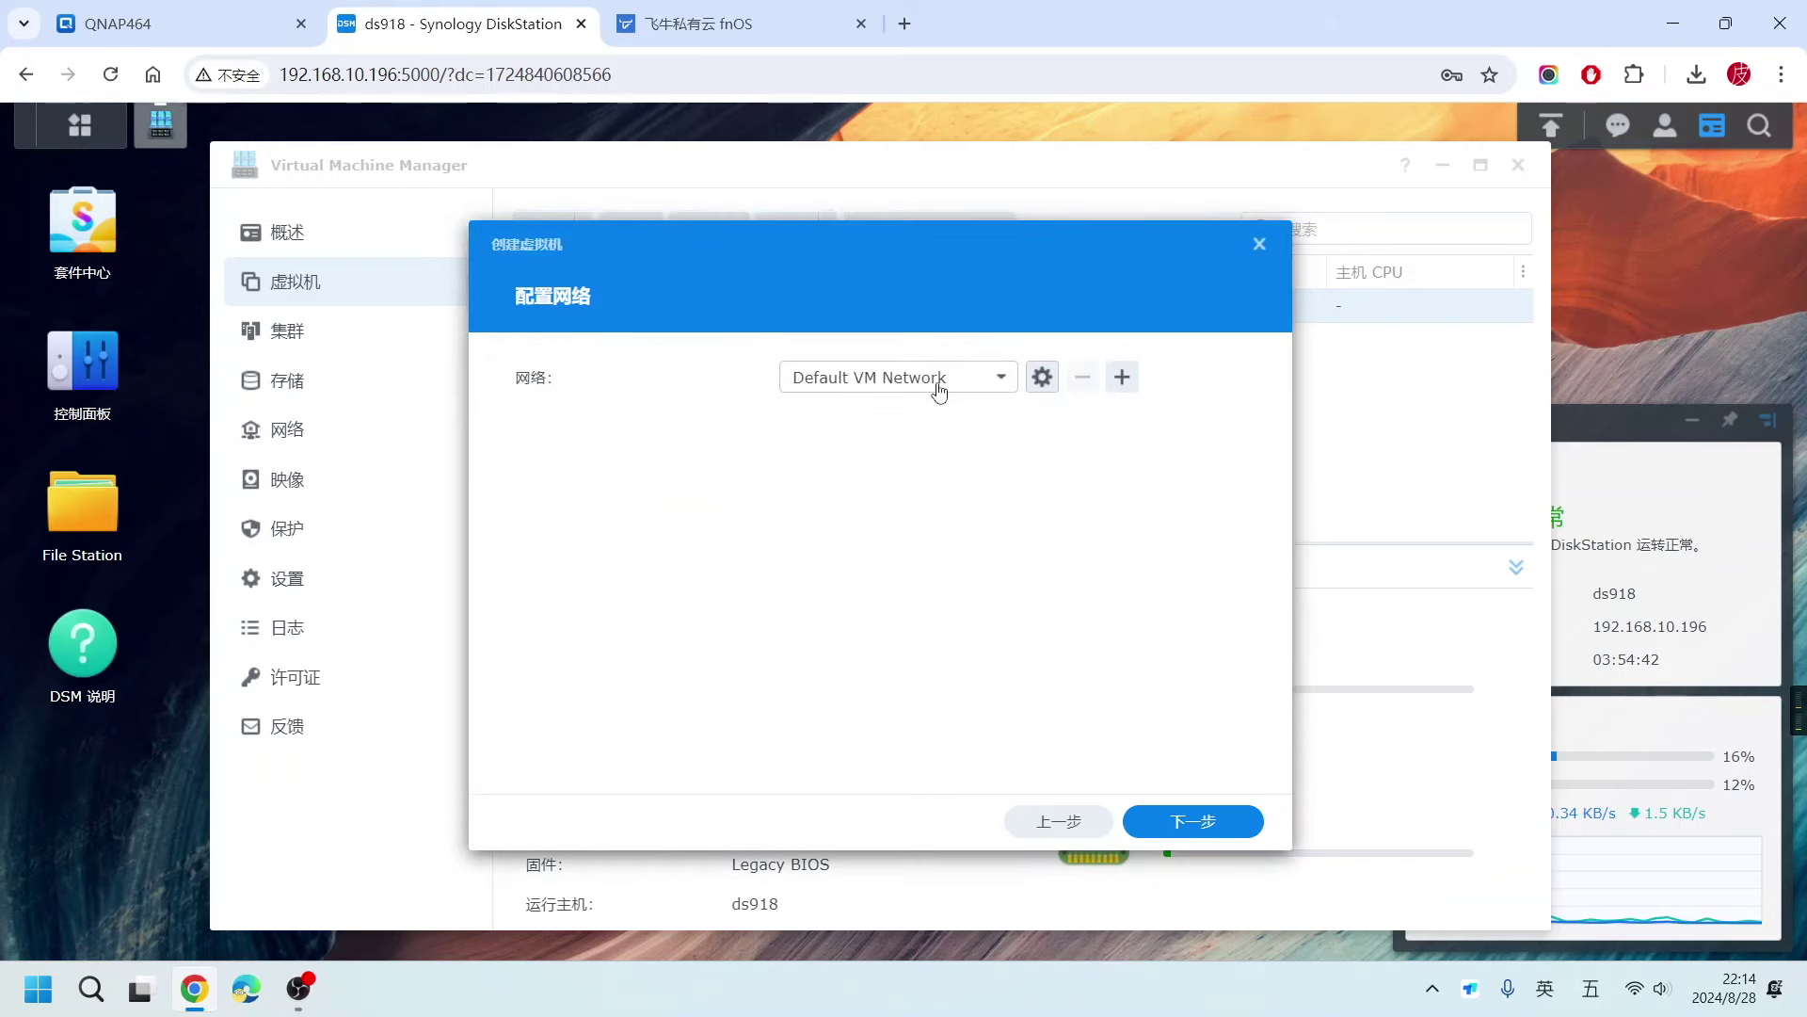
{"action": "left_click", "coordinate": [1167, 825]}
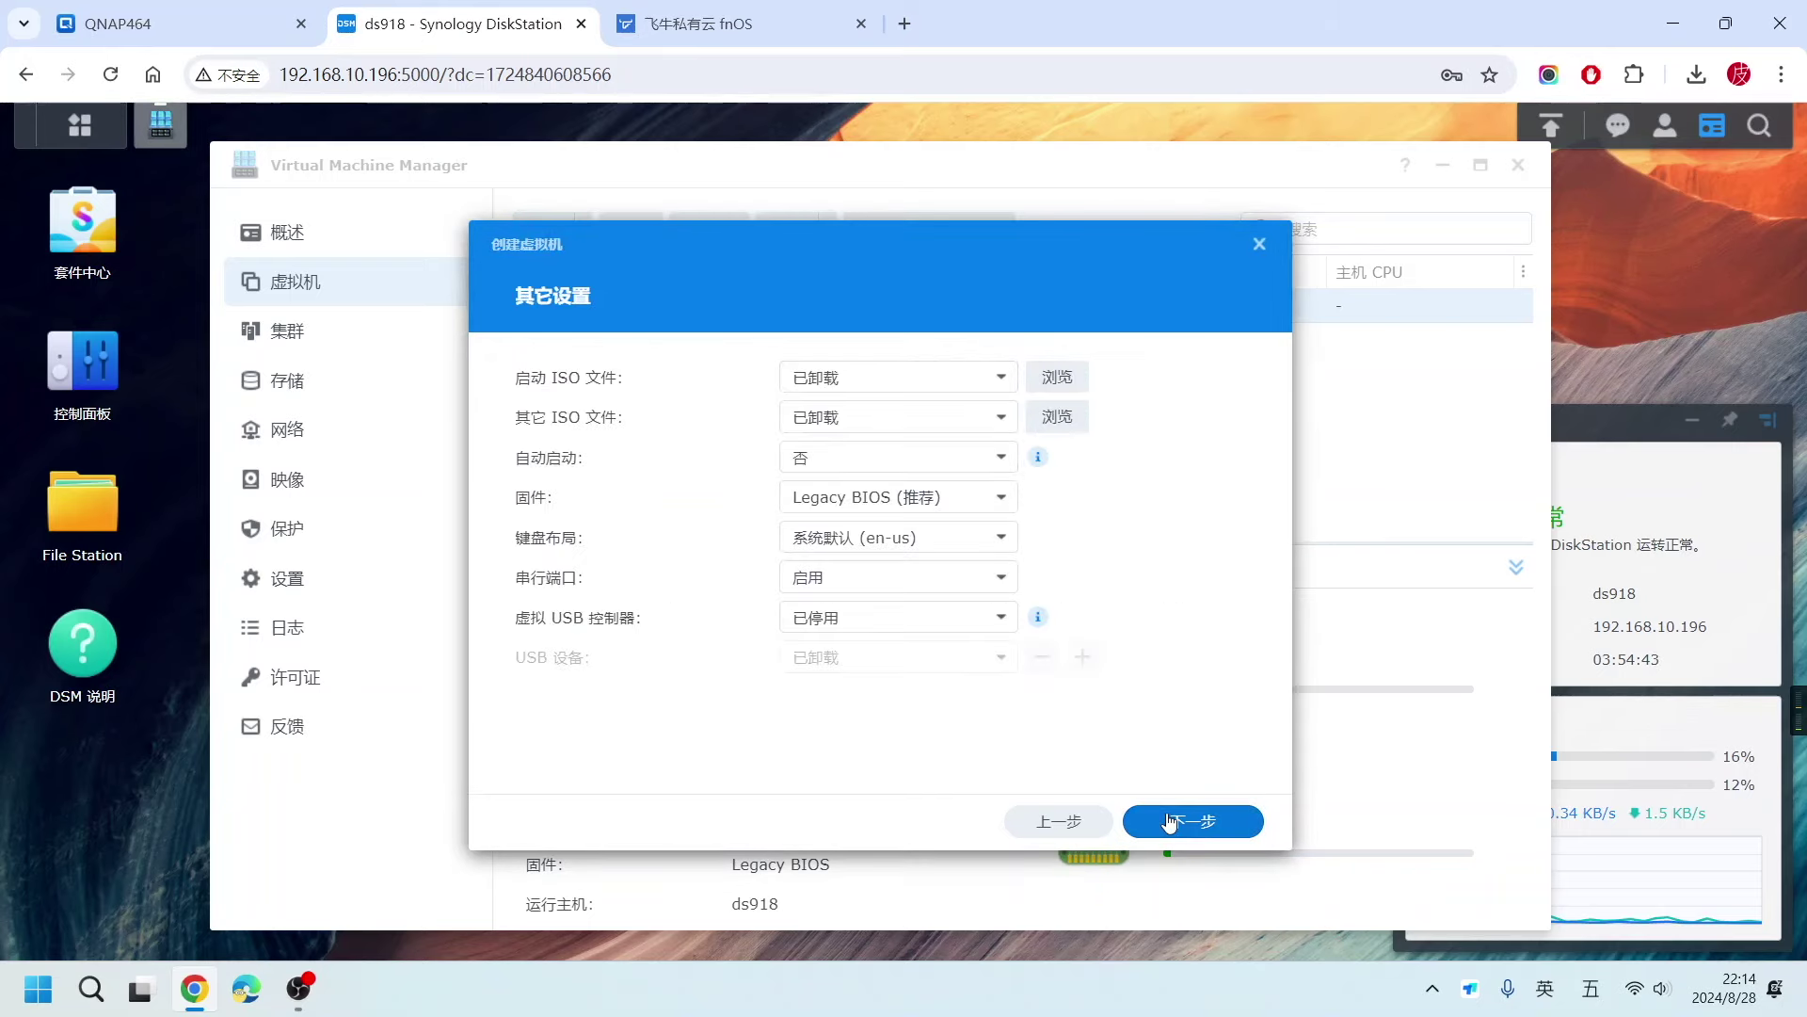
Set the boot ISO to TRIM, auto-start to 是, and firmware to UEFI.
{"action": "left_click", "coordinate": [1001, 379]}
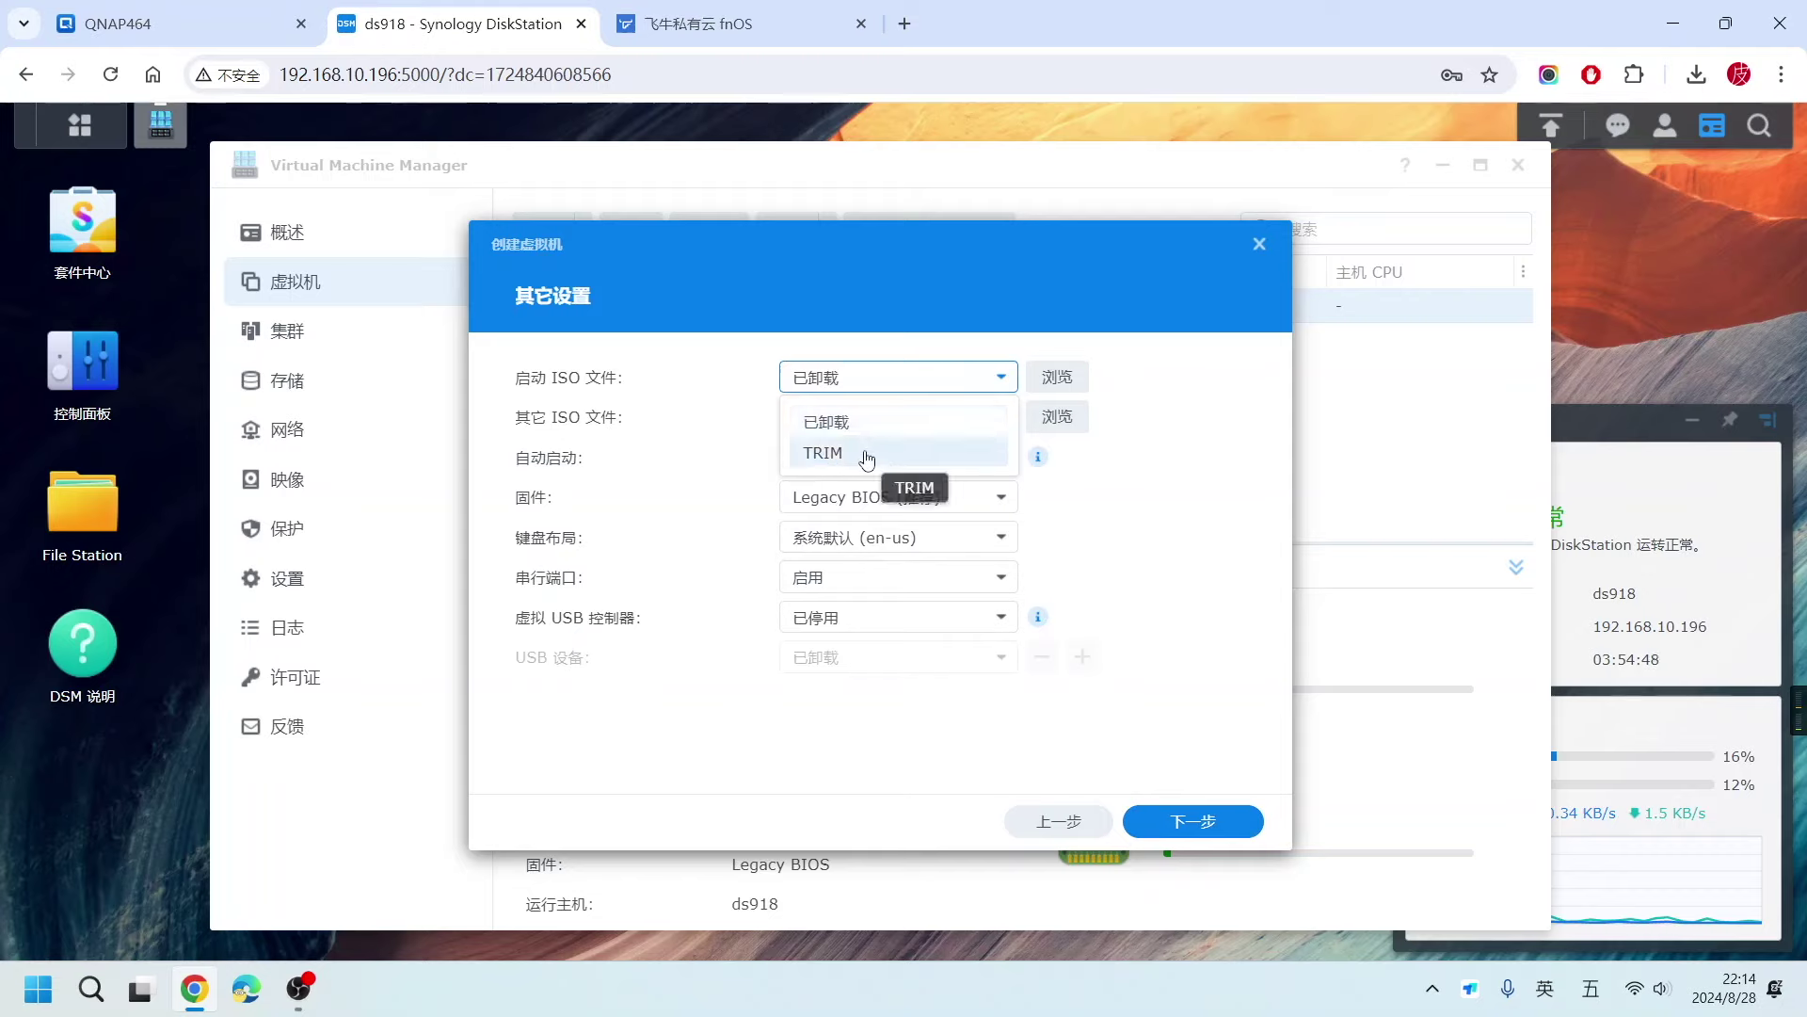
{"action": "left_click", "coordinate": [868, 455]}
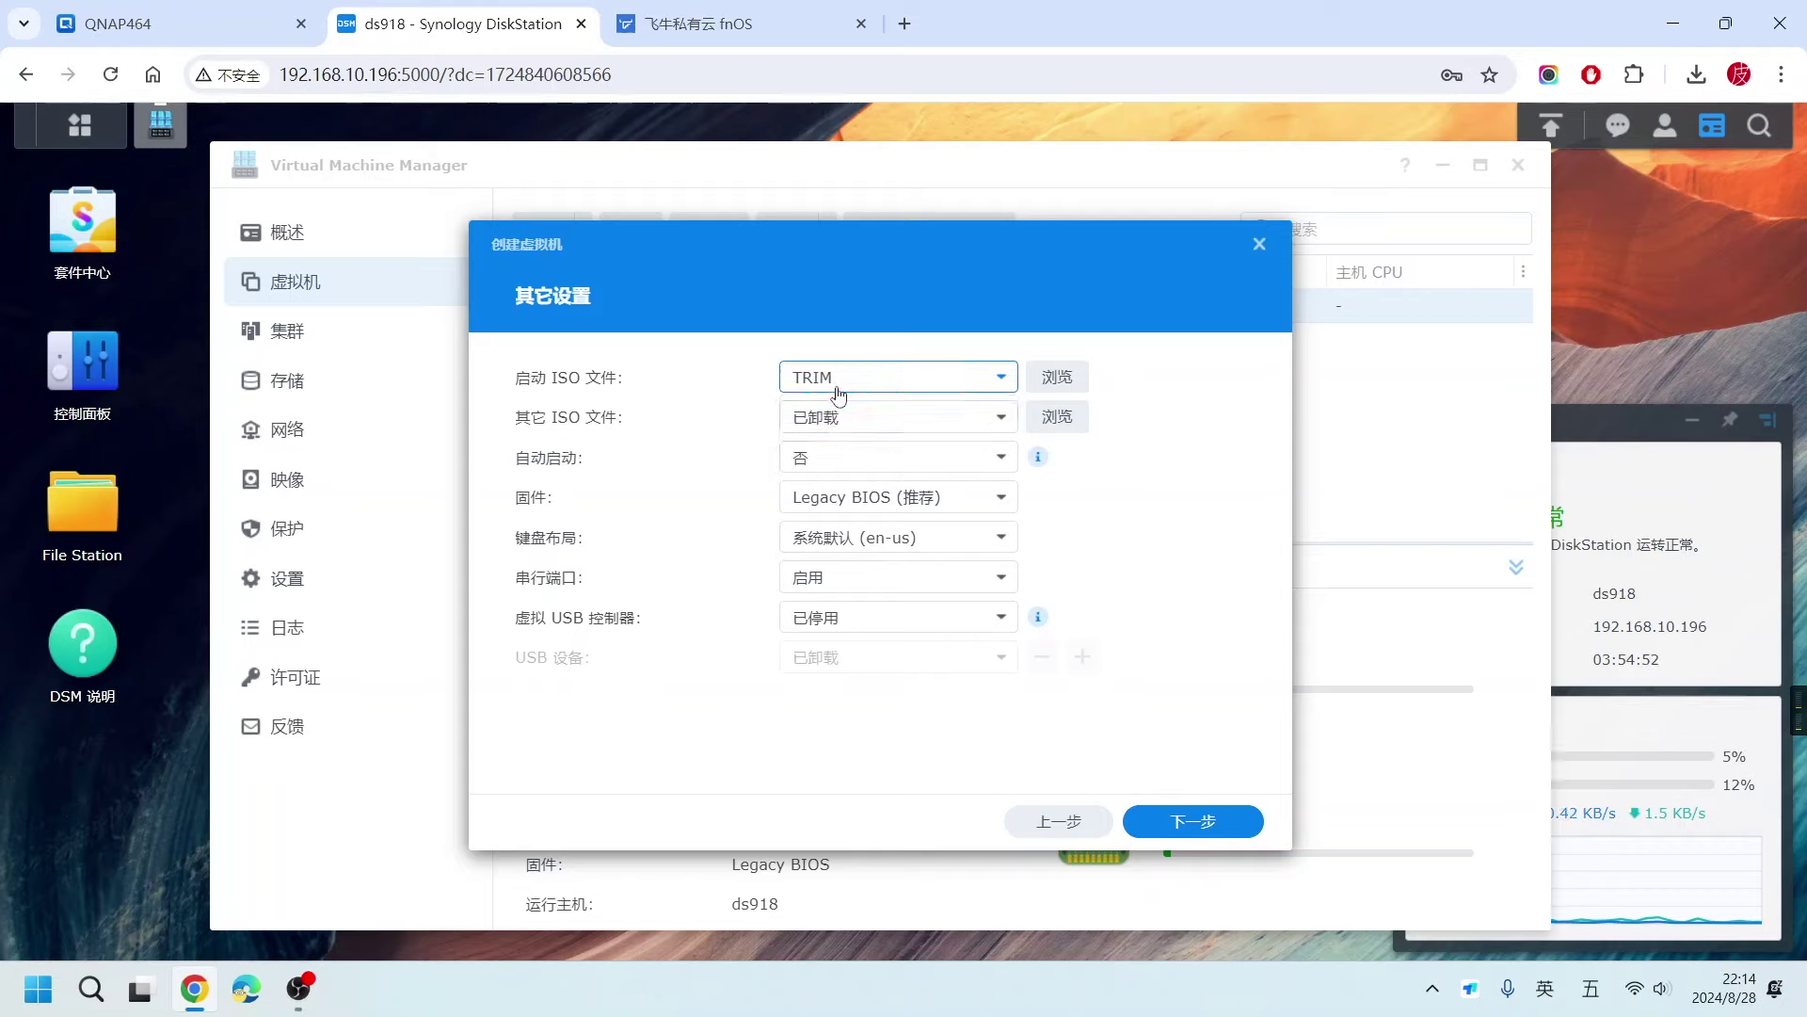
{"action": "left_click", "coordinate": [854, 460]}
{"action": "left_click", "coordinate": [825, 506]}
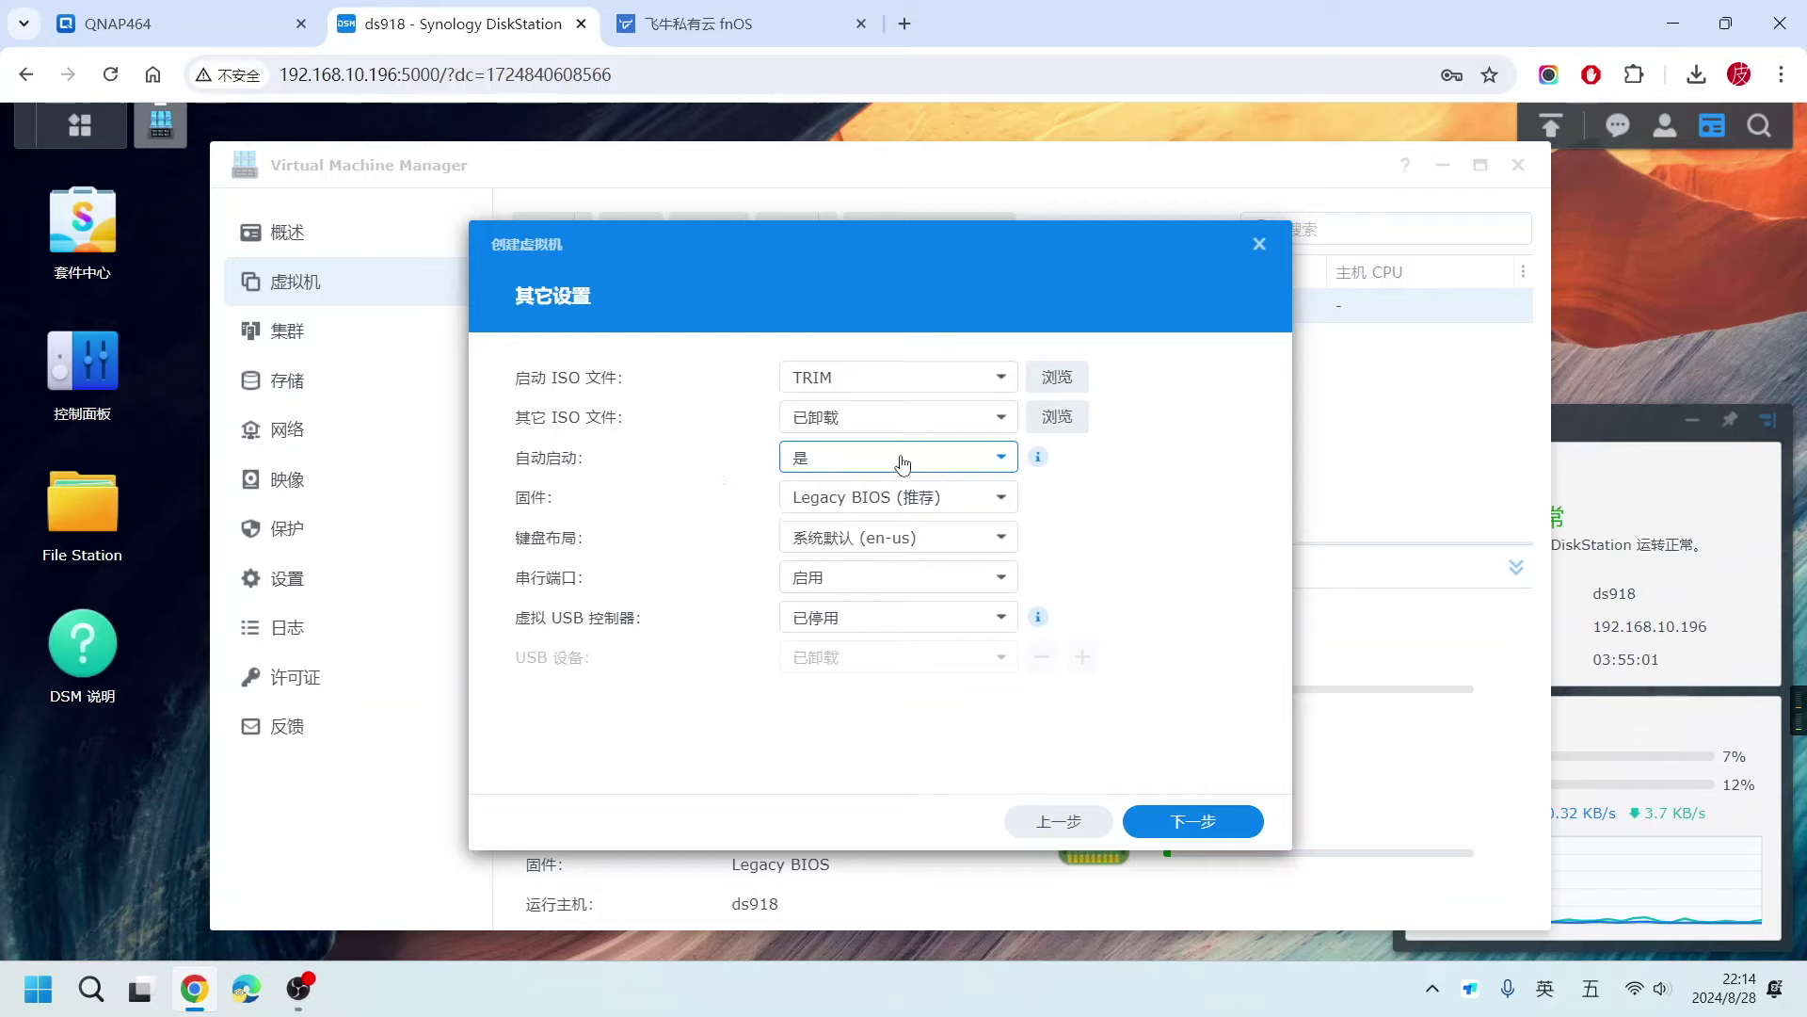
{"action": "left_click", "coordinate": [862, 506]}
{"action": "left_click", "coordinate": [877, 577]}
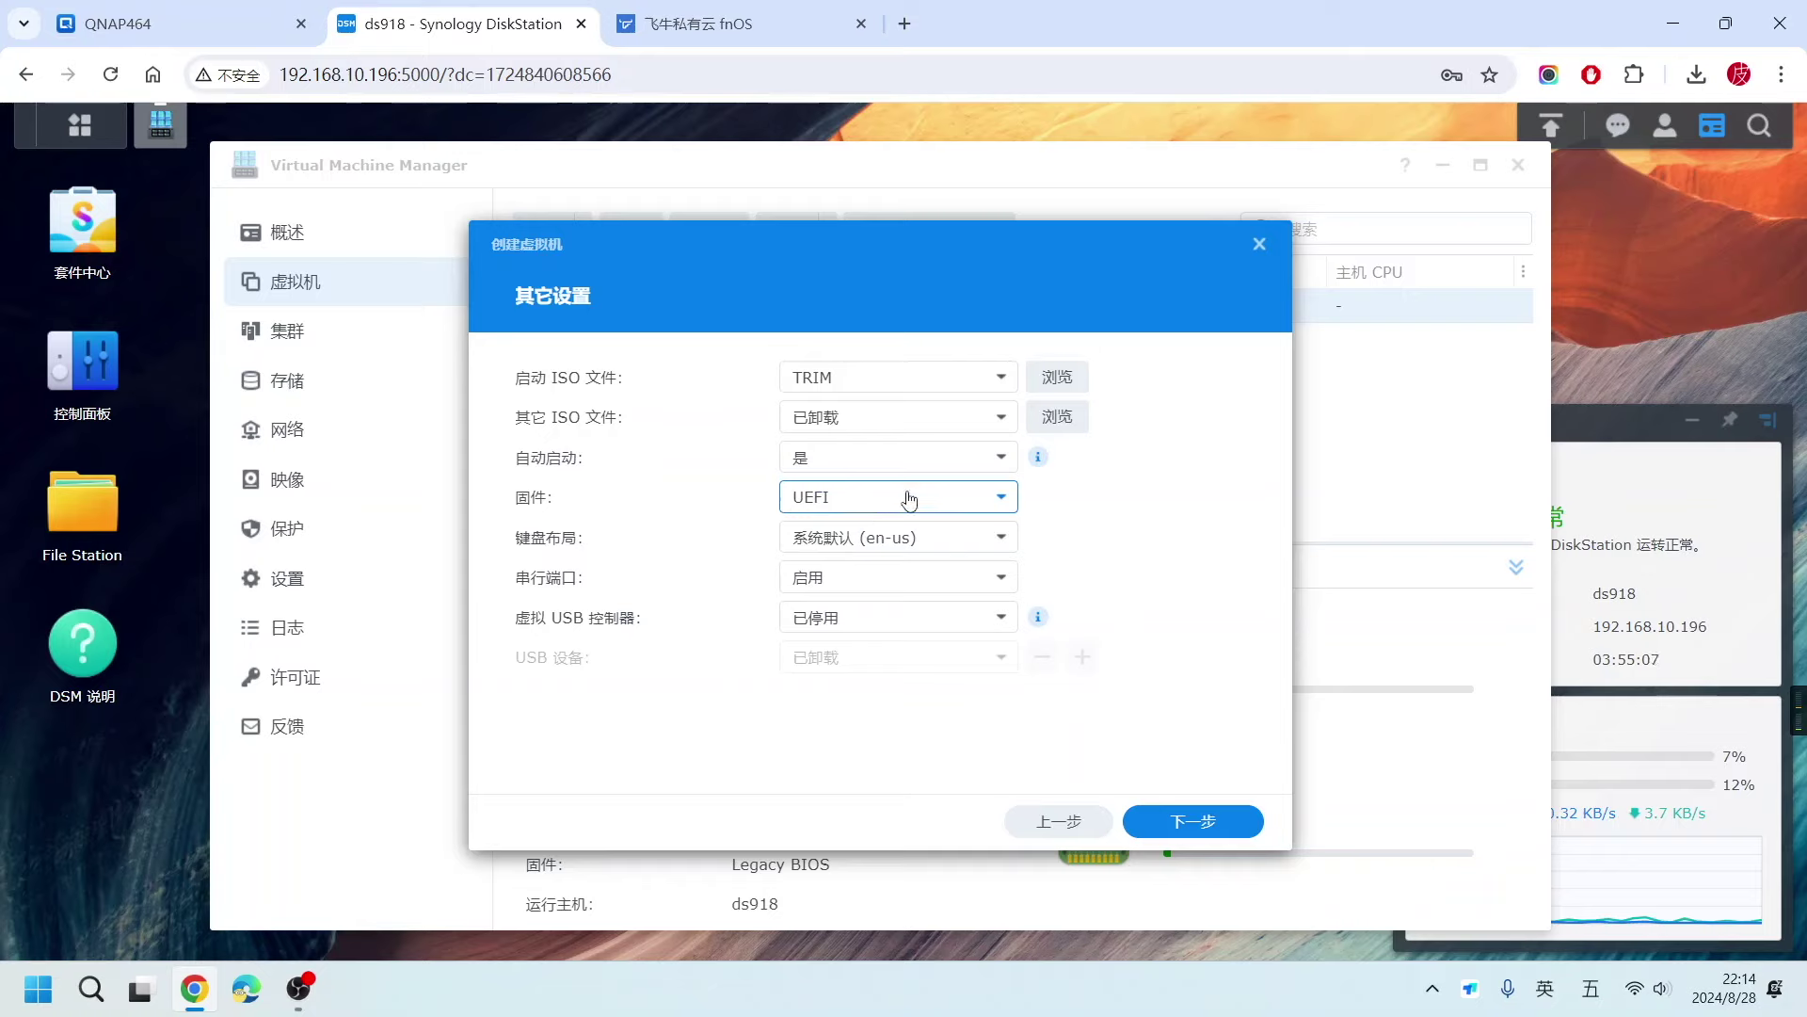
{"action": "left_click", "coordinate": [909, 499]}
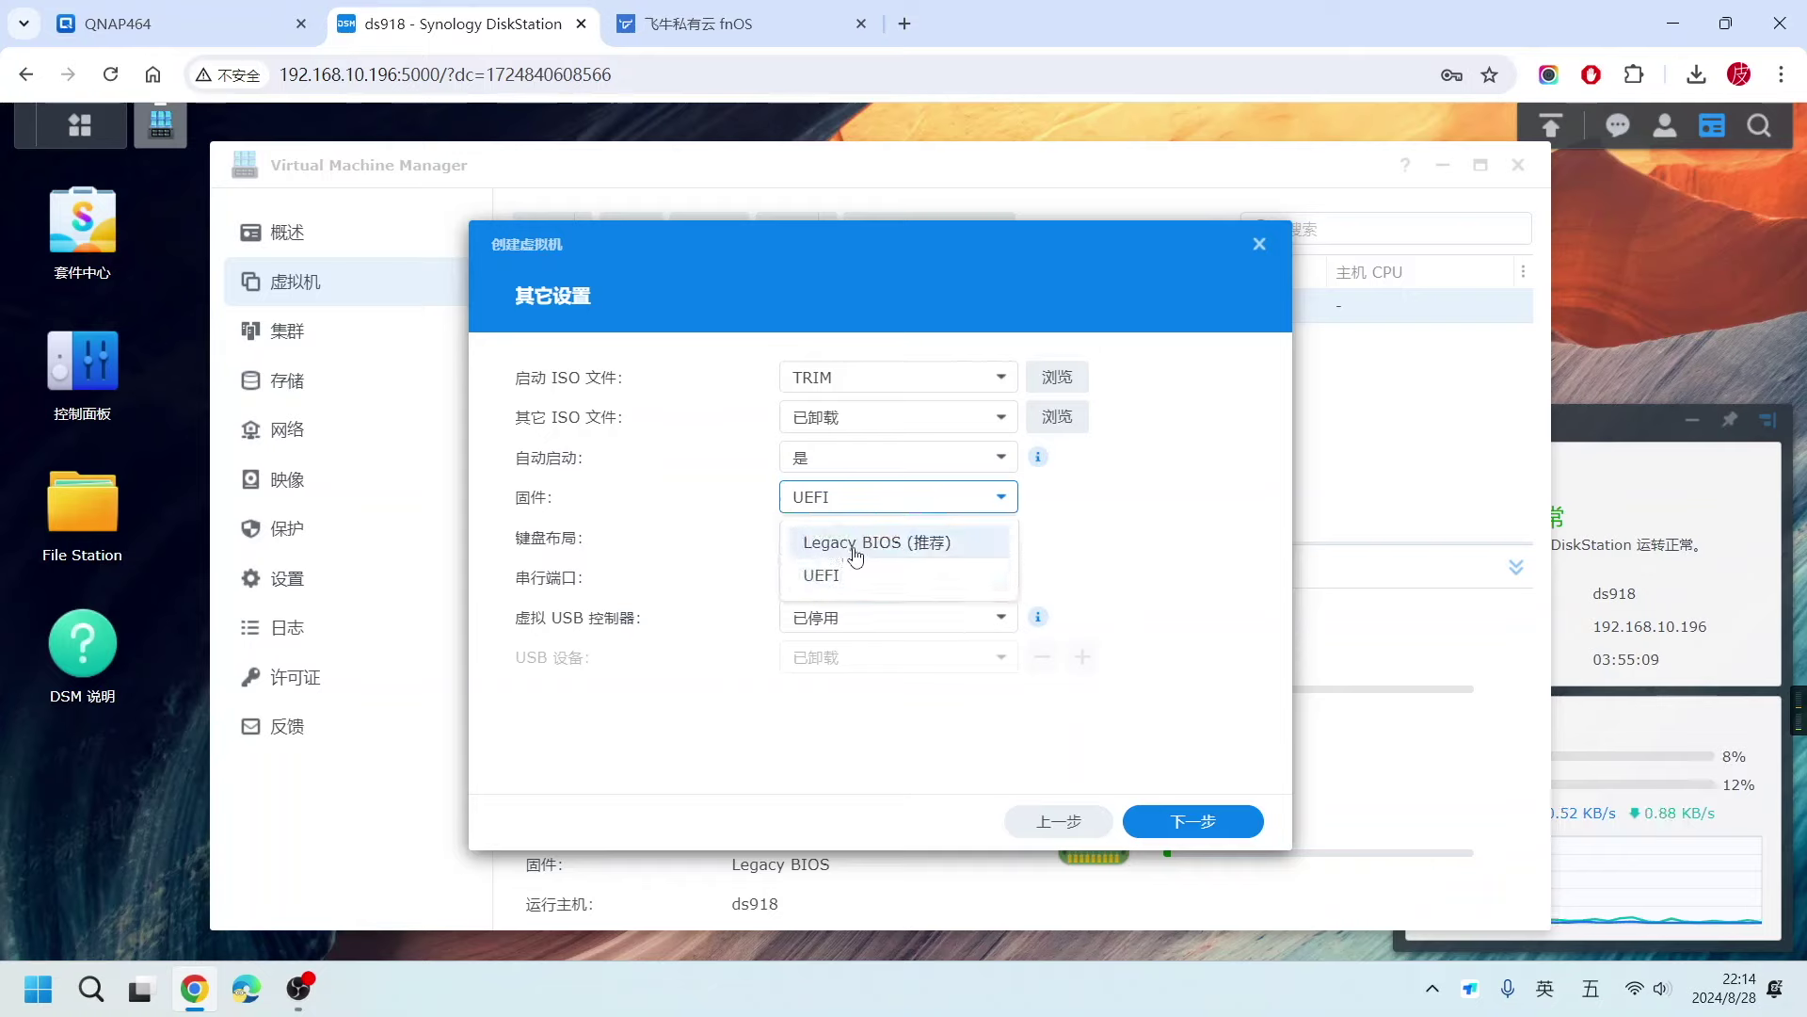
{"action": "left_click", "coordinate": [856, 576]}
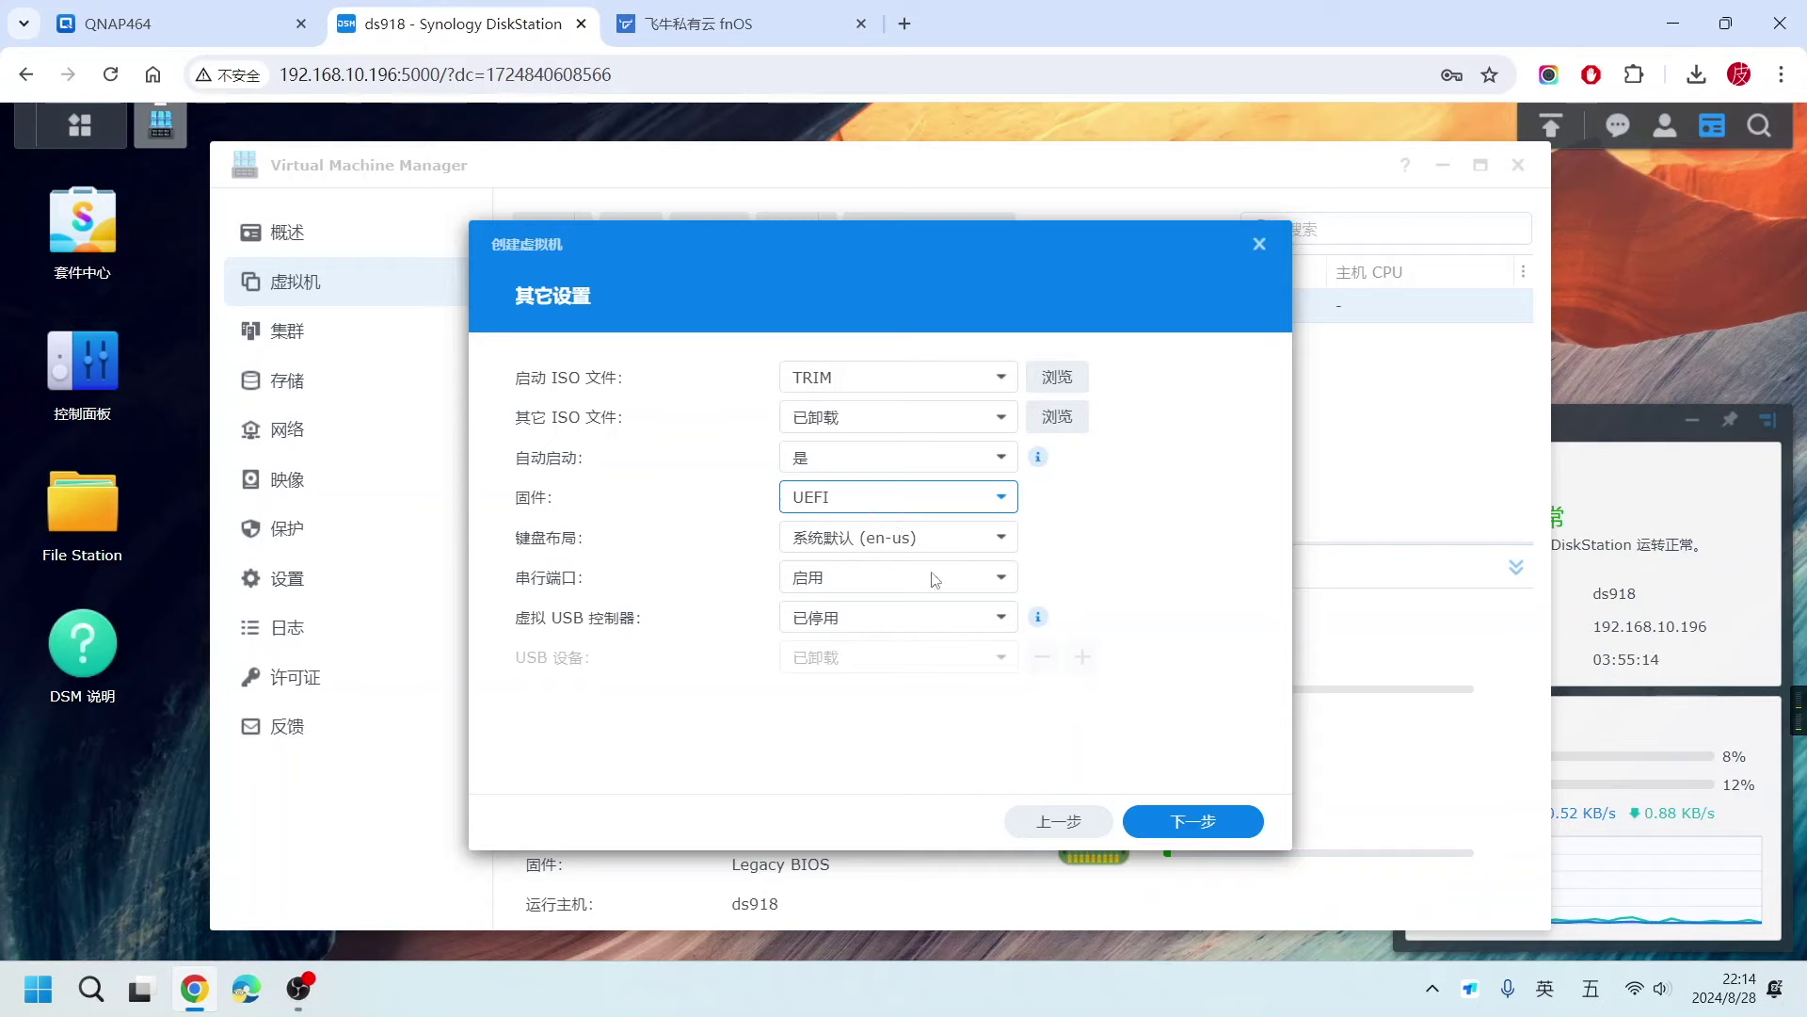
Allow all users to control the VM's power and finish creating fnOStest2.
{"action": "left_click", "coordinate": [1172, 822]}
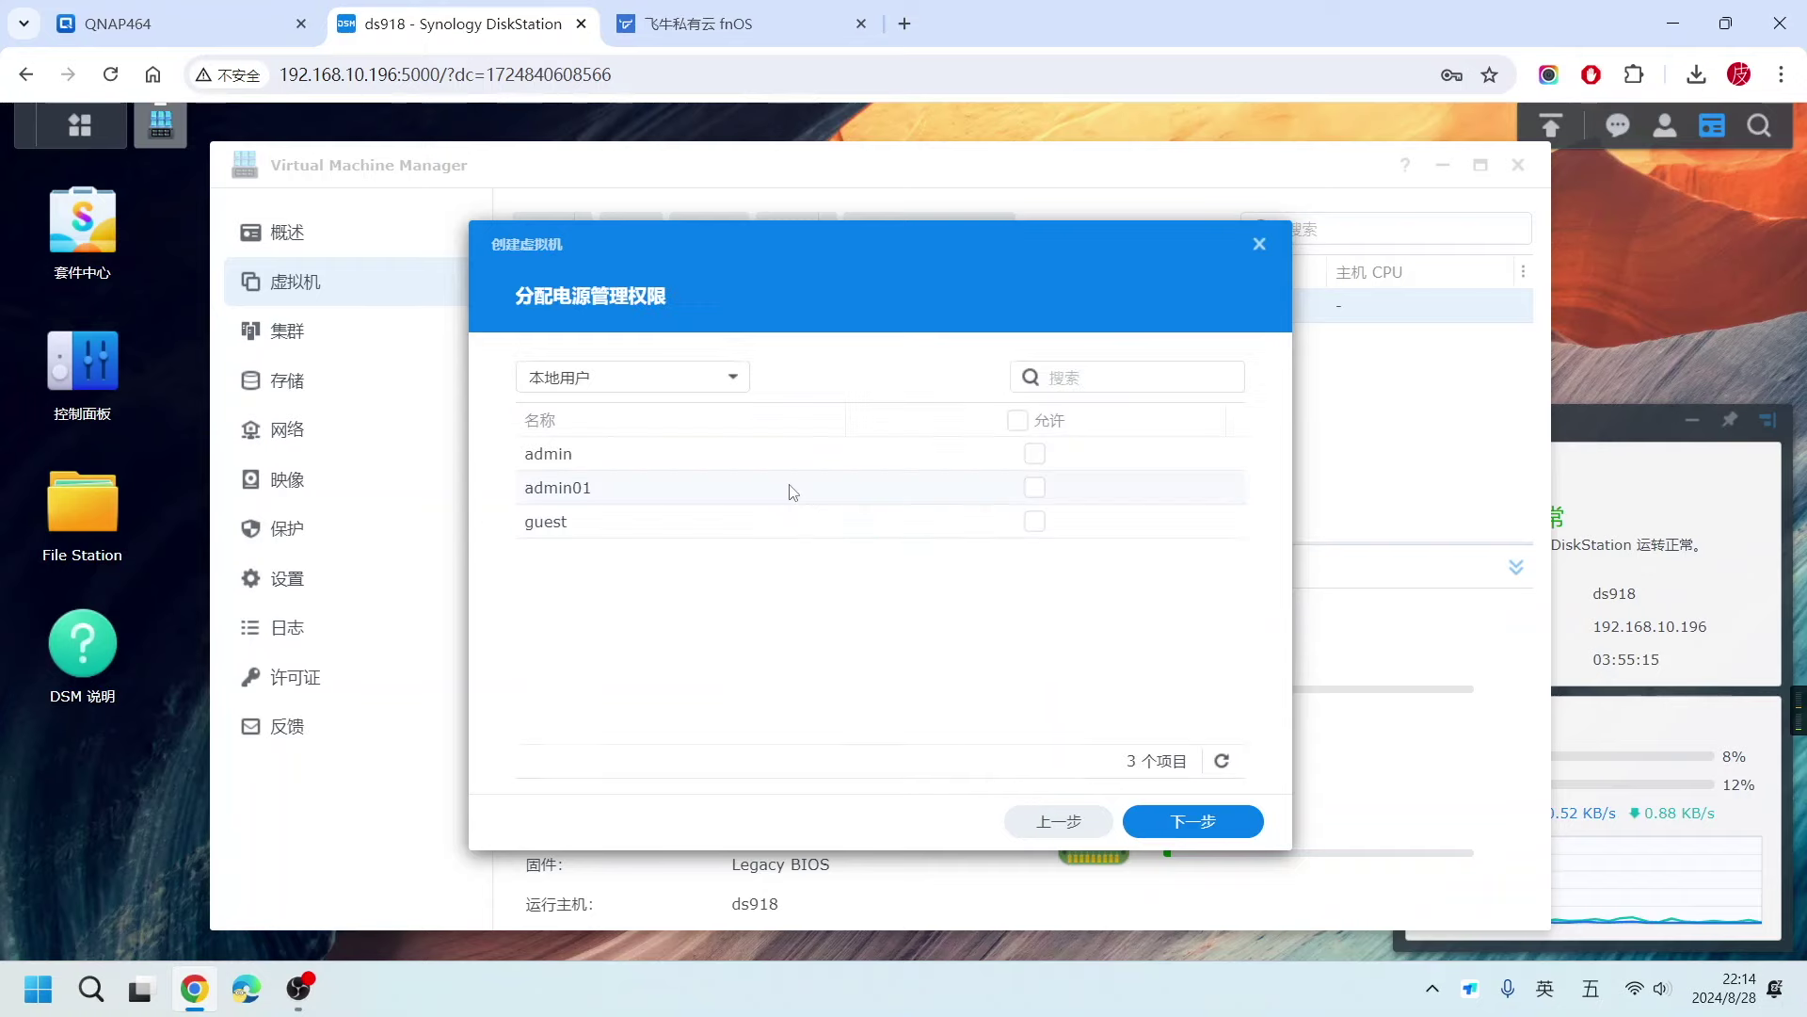
{"action": "left_click", "coordinate": [1016, 420]}
{"action": "left_click", "coordinate": [1170, 820]}
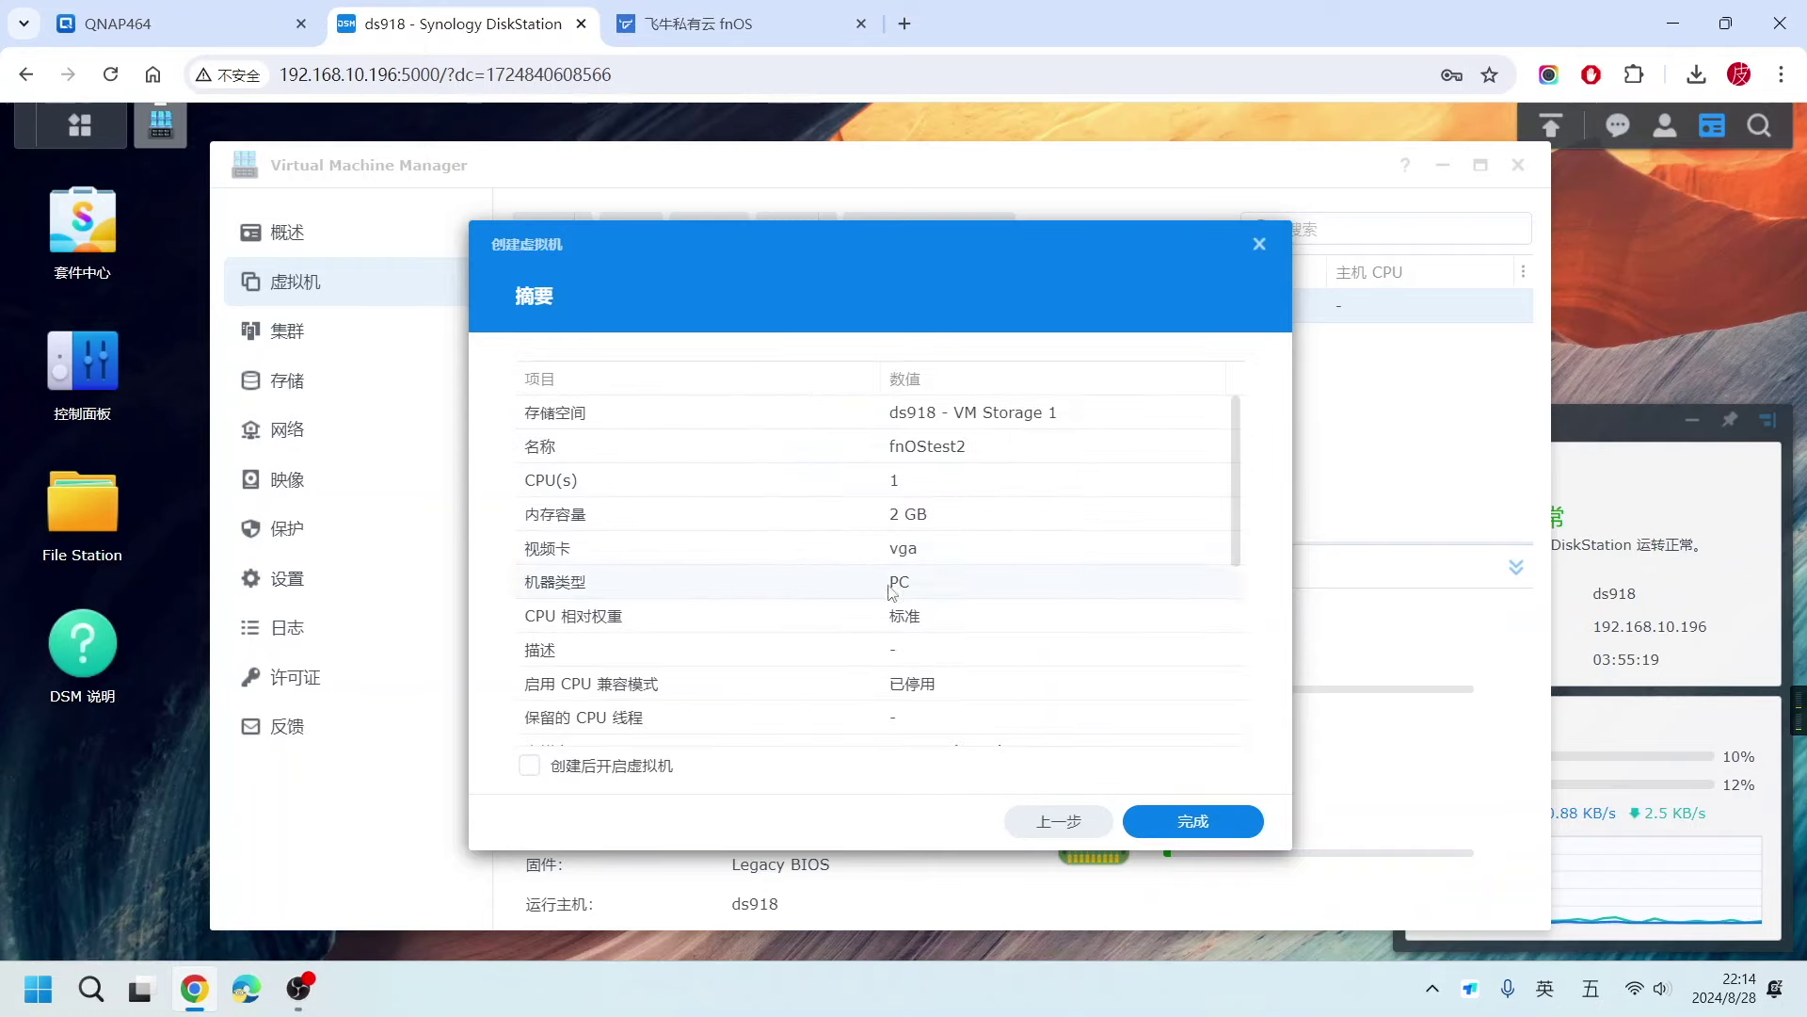
{"action": "left_click", "coordinate": [1178, 825]}
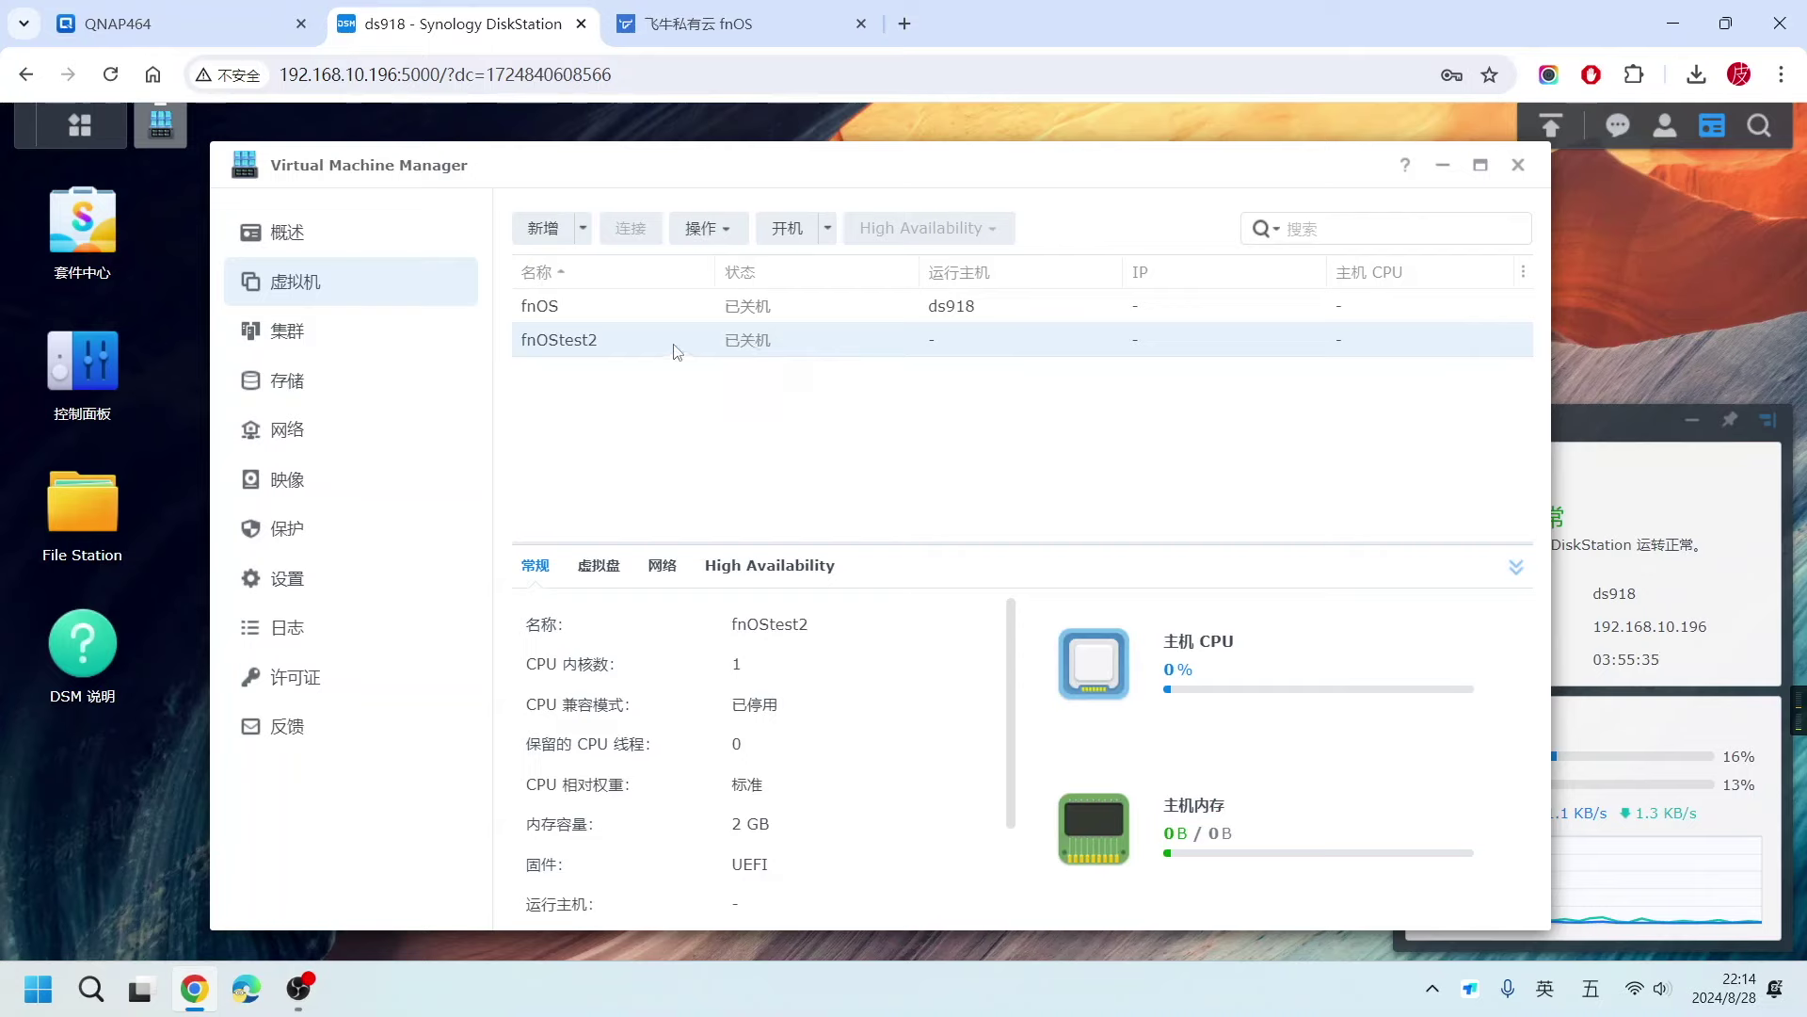
Power on fnOStest2, open its noVNC console in a new tab, and return to DiskStation.
{"action": "left_click", "coordinate": [786, 230]}
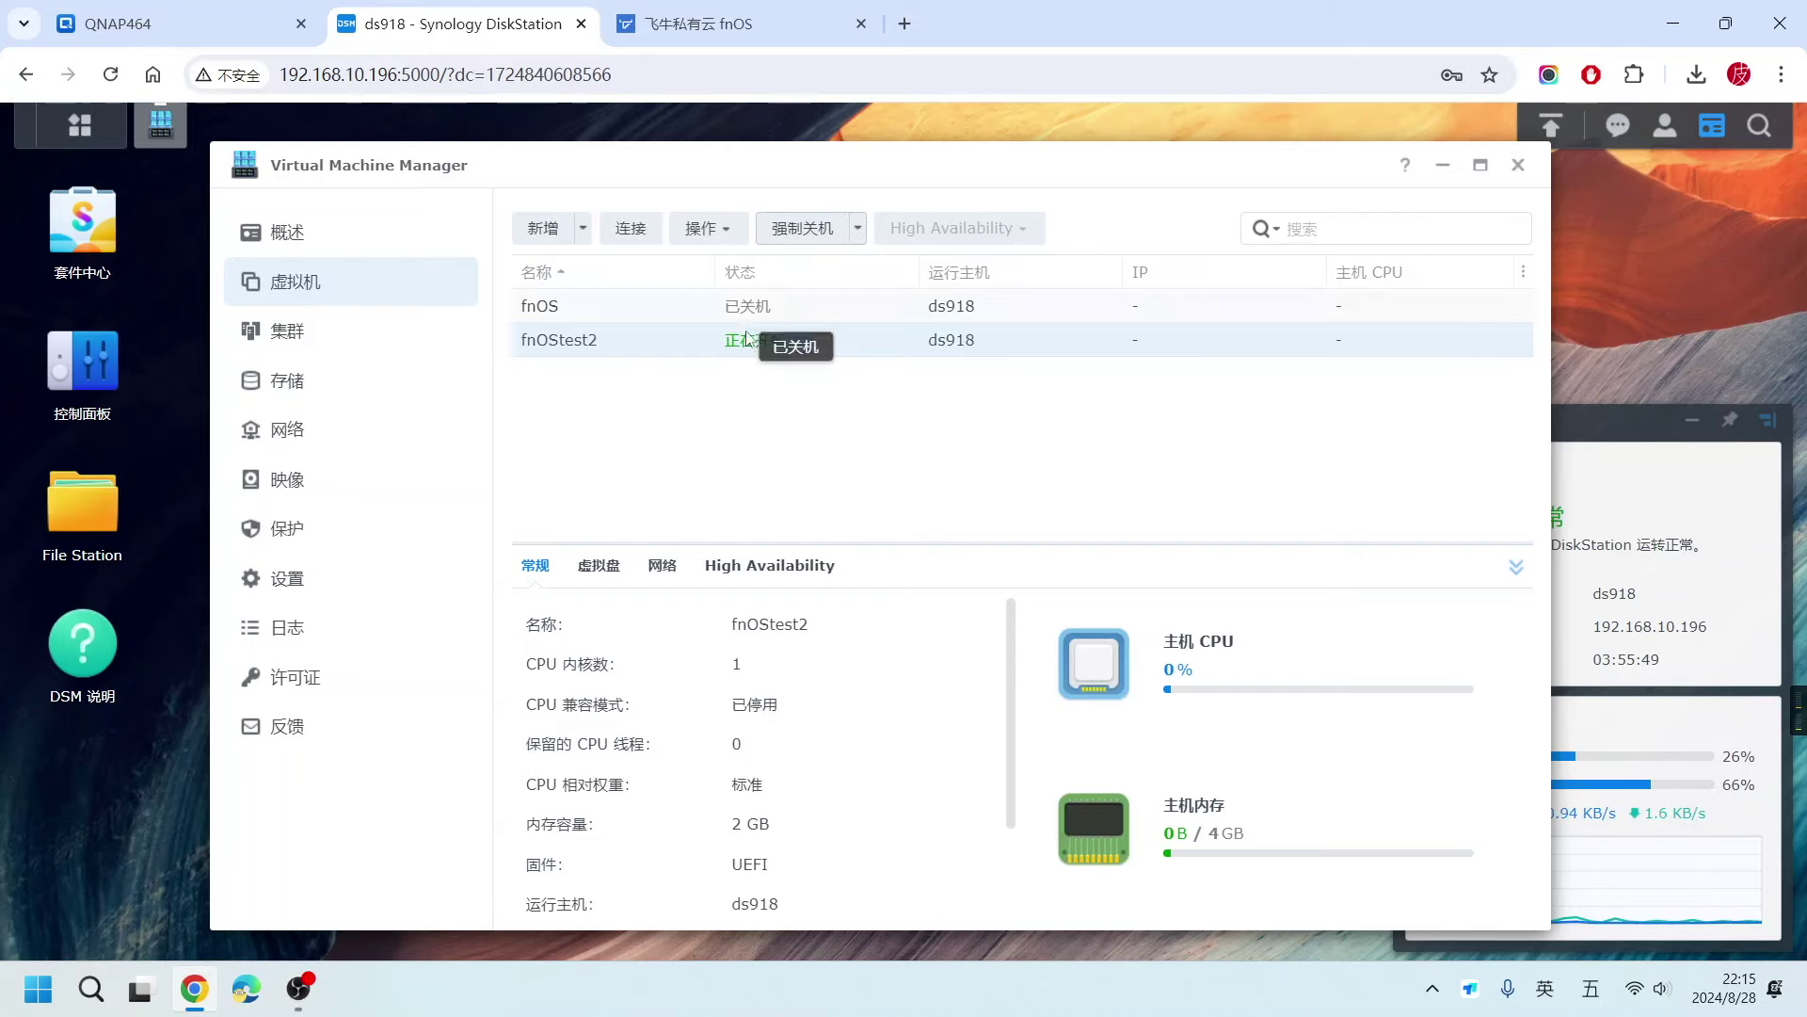
{"action": "left_click", "coordinate": [631, 230]}
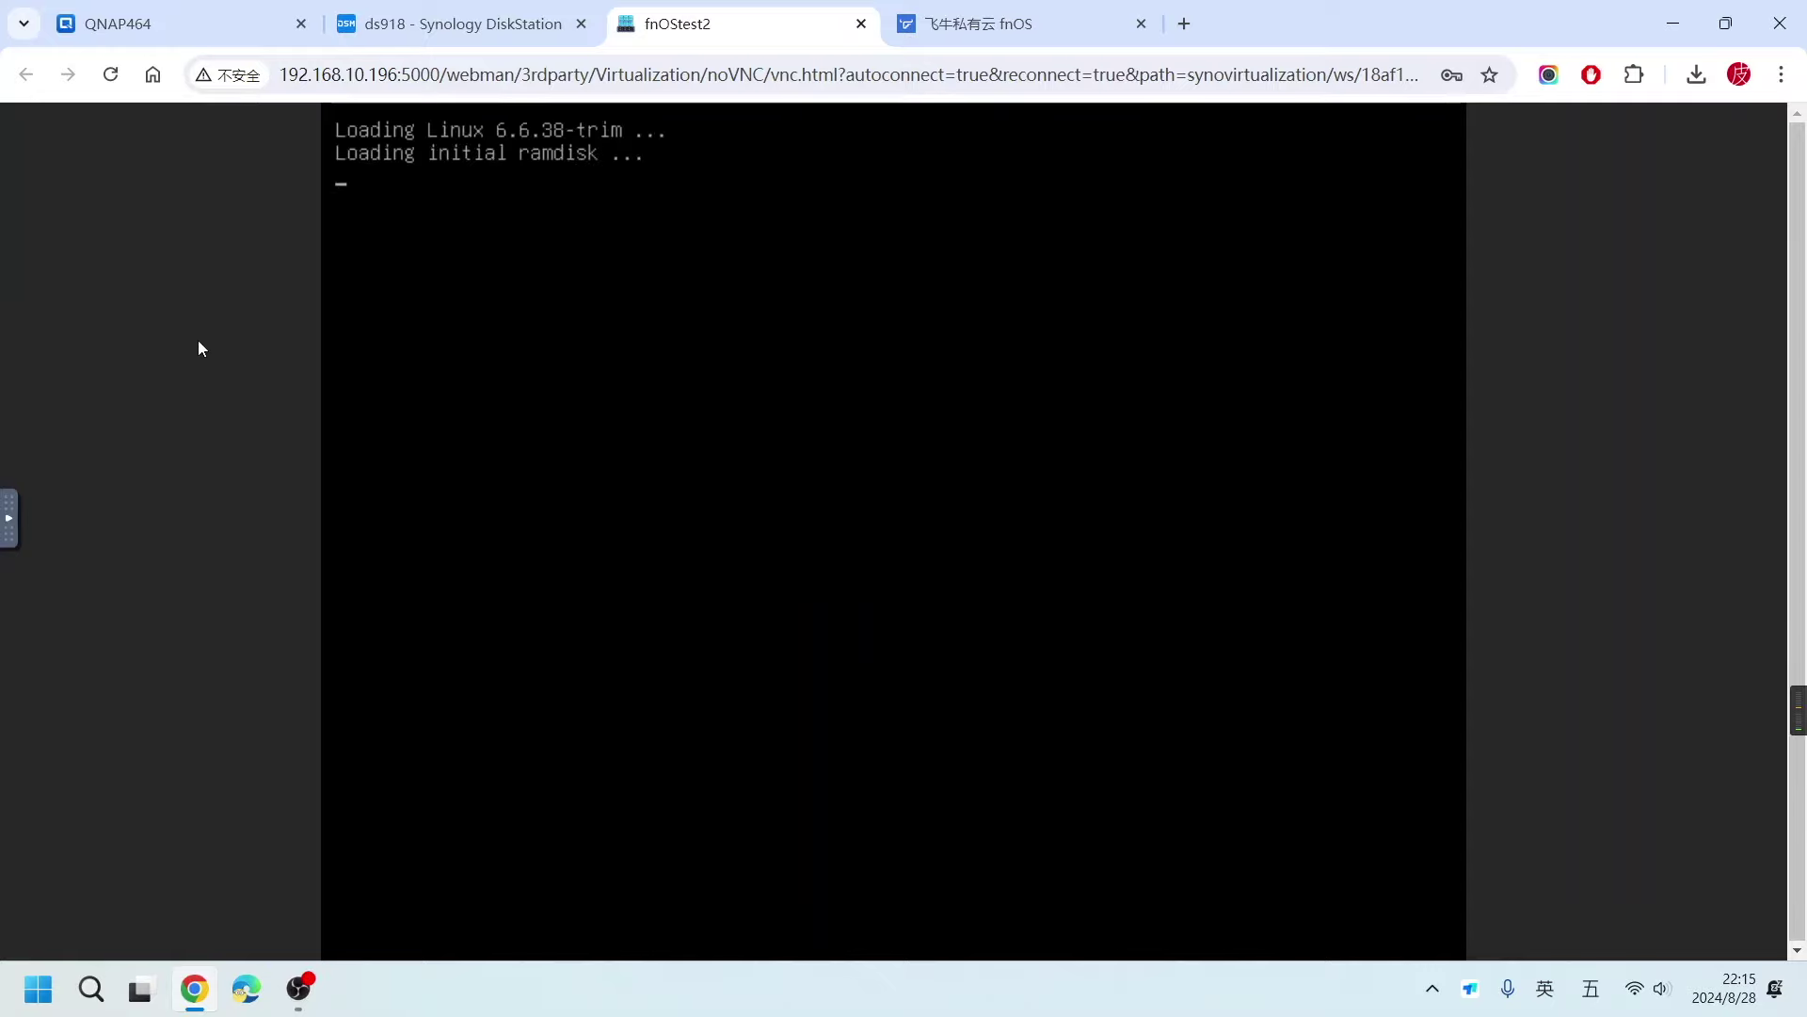
{"action": "key", "text": "ctrl+shift+Tab"}
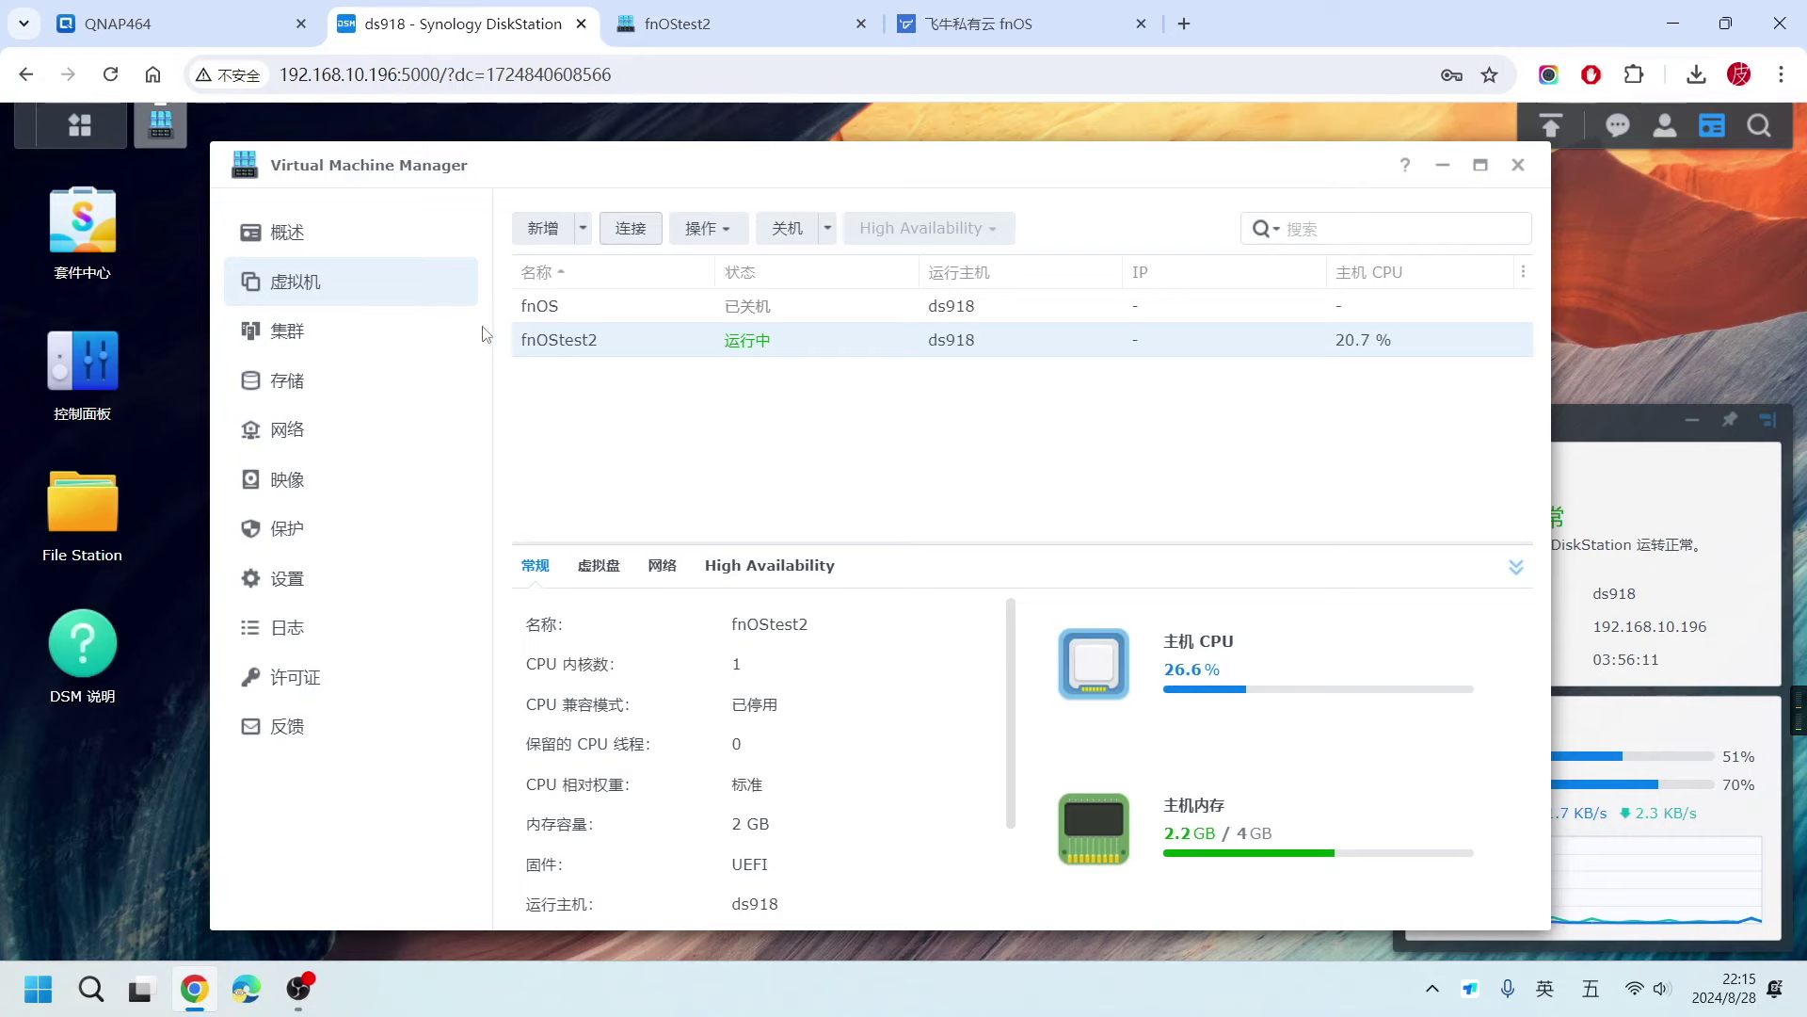
Review storage pool 1 in Storage Manager, then go back to the fnOStest2 console.
{"action": "left_click", "coordinate": [79, 125]}
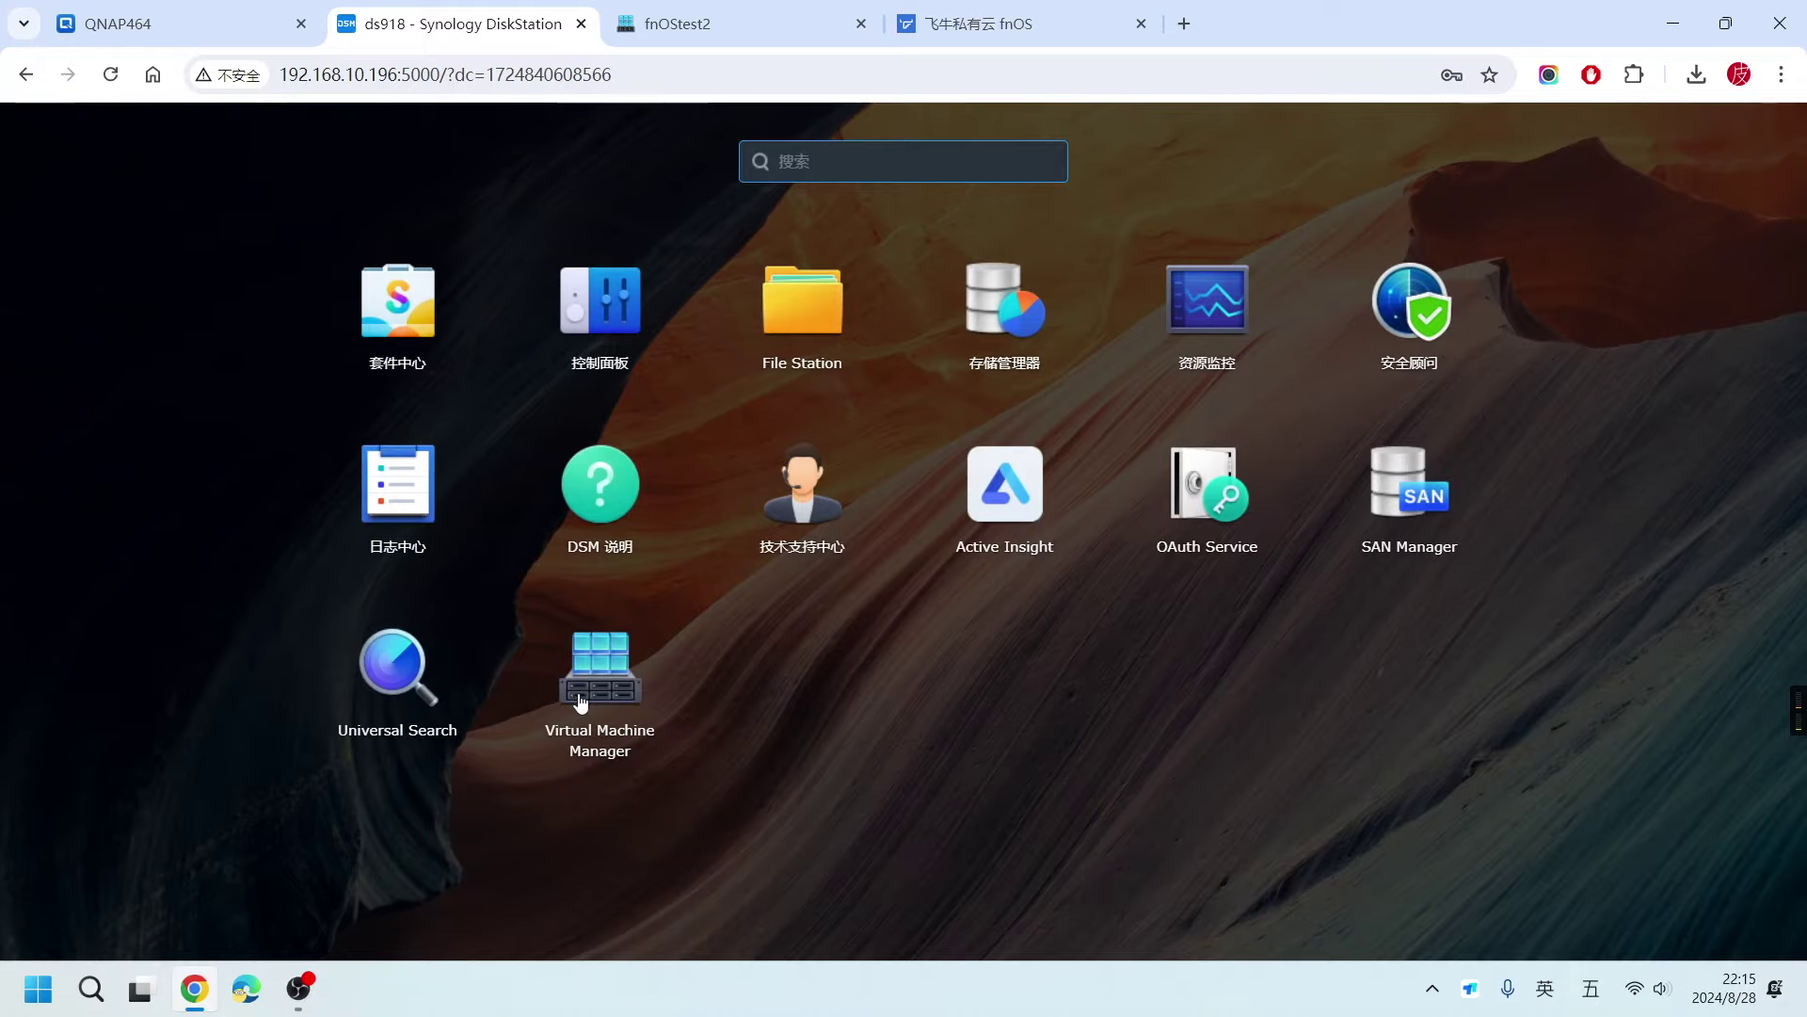
{"action": "left_click", "coordinate": [133, 342]}
{"action": "left_click", "coordinate": [133, 337]}
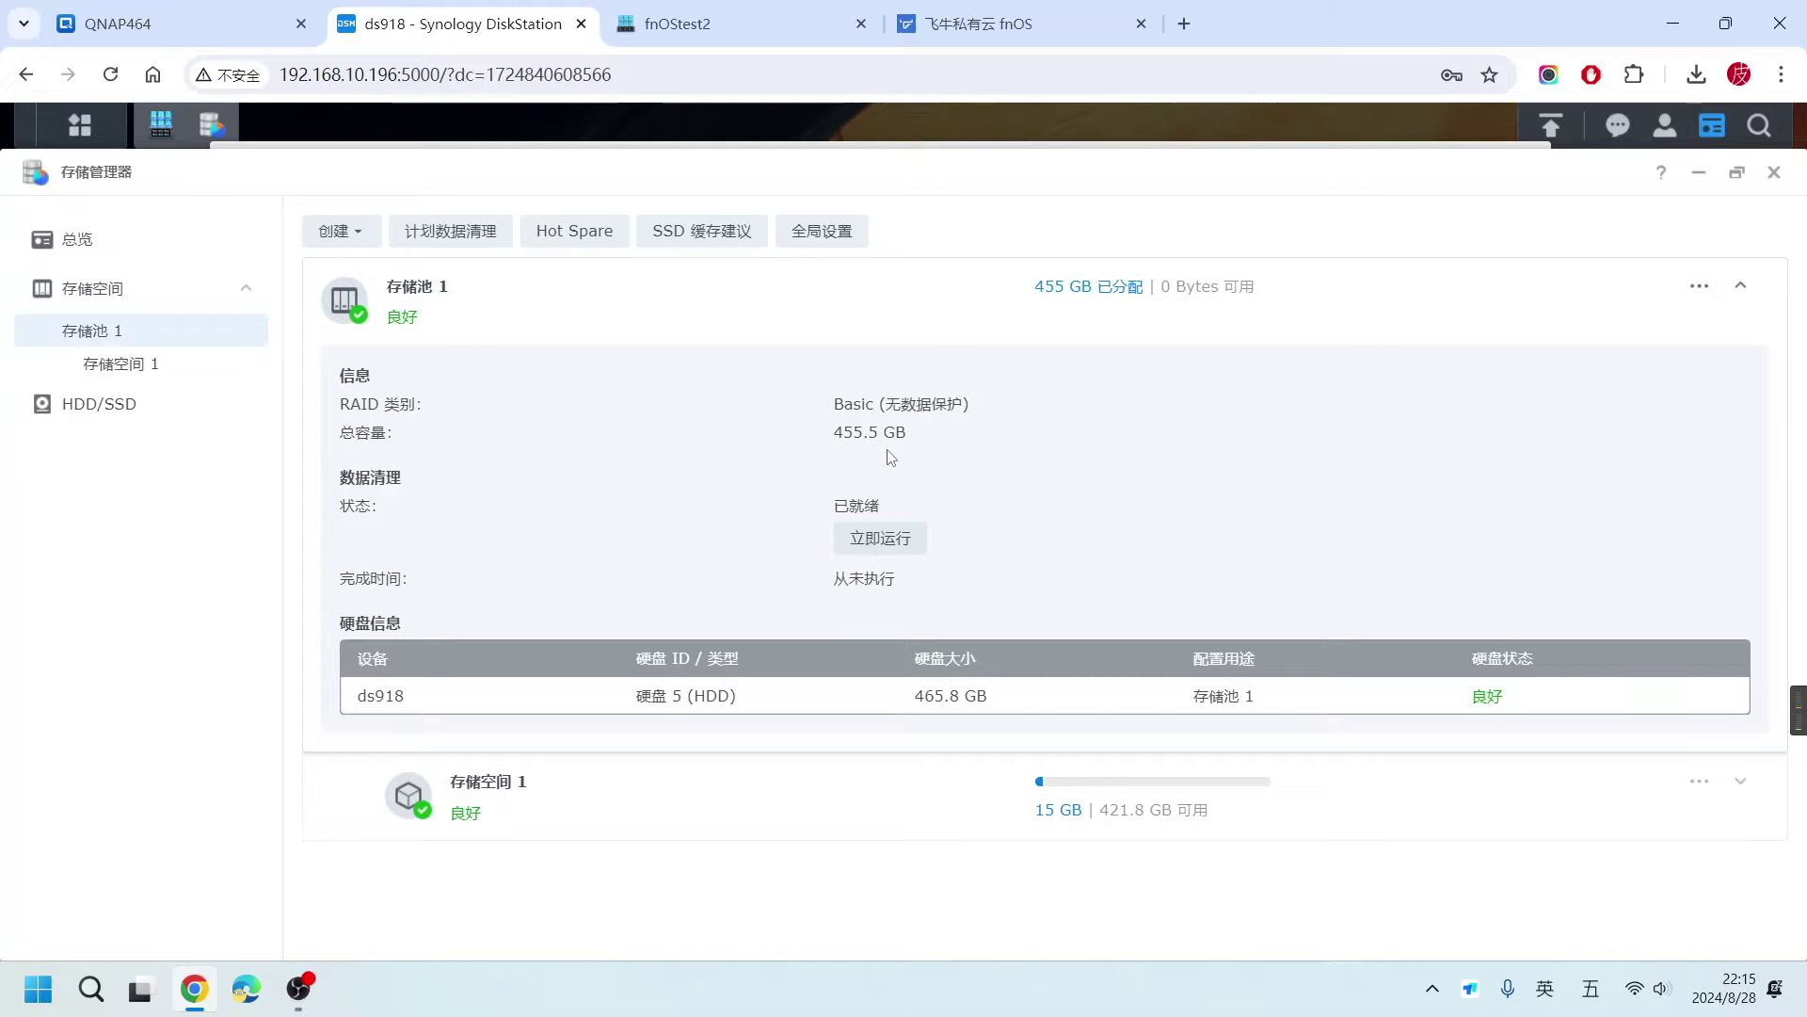
{"action": "left_click", "coordinate": [1775, 172]}
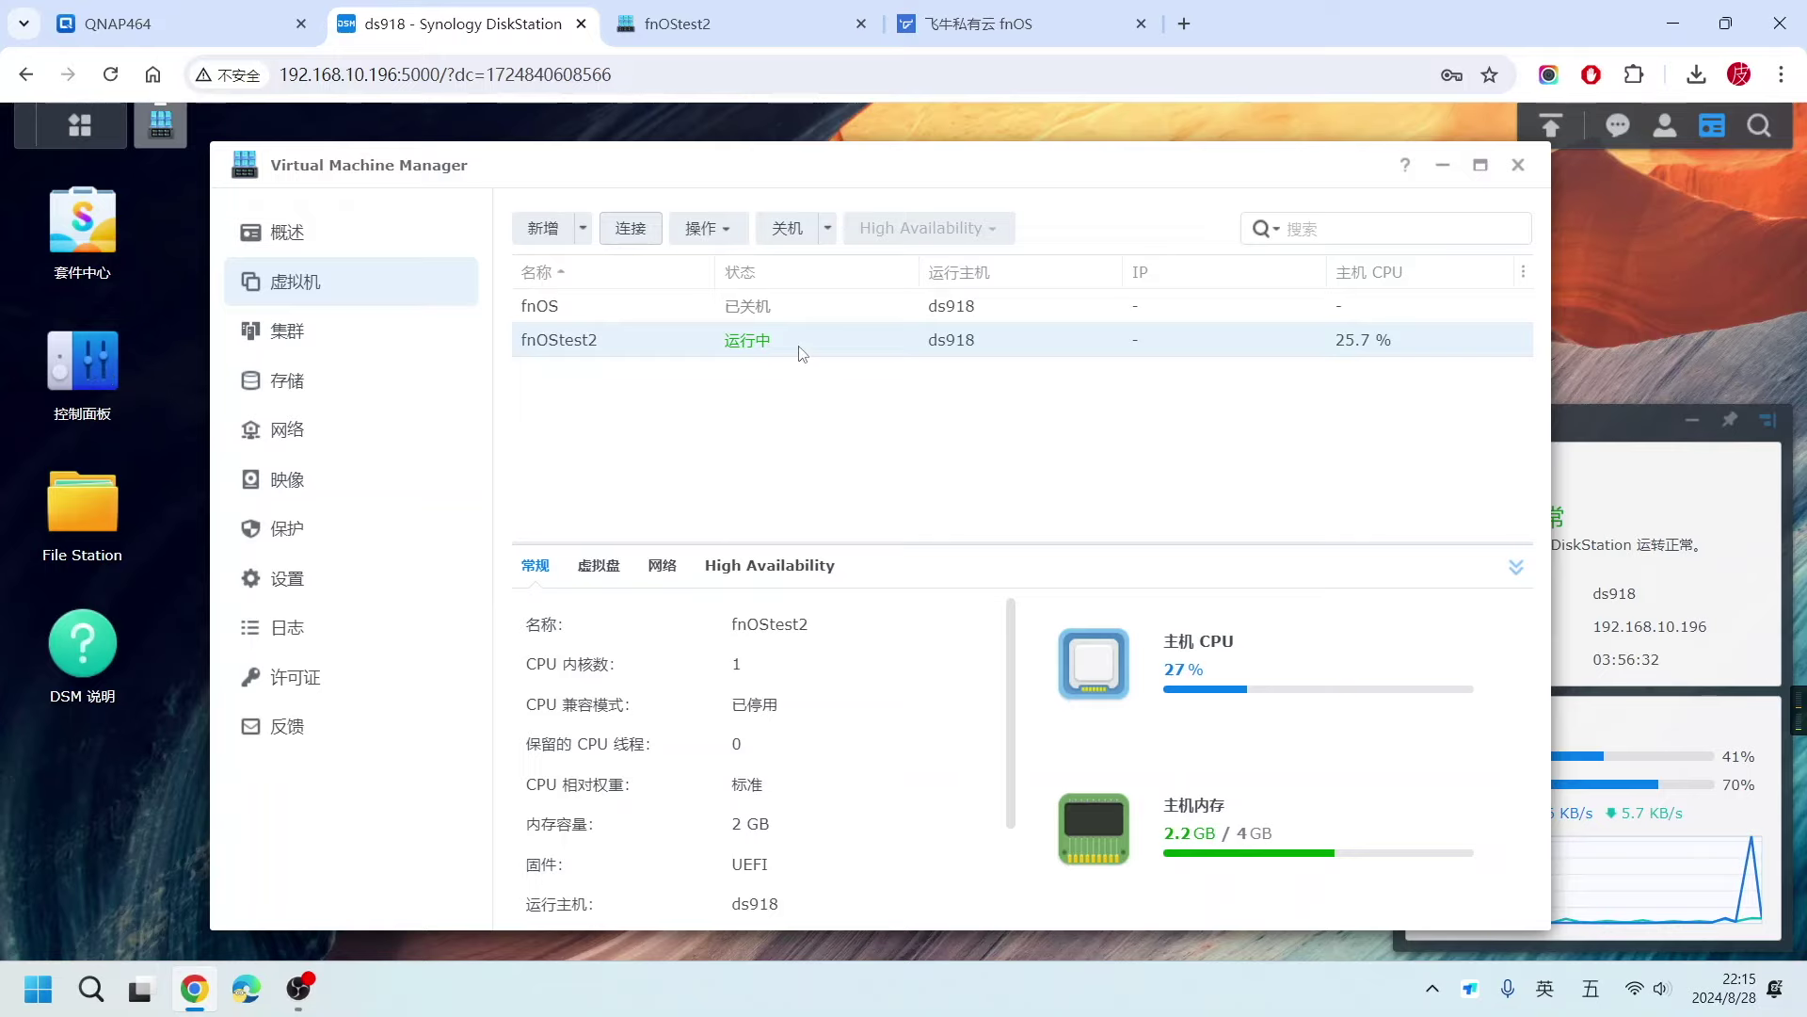
{"action": "key", "text": "ctrl+Tab"}
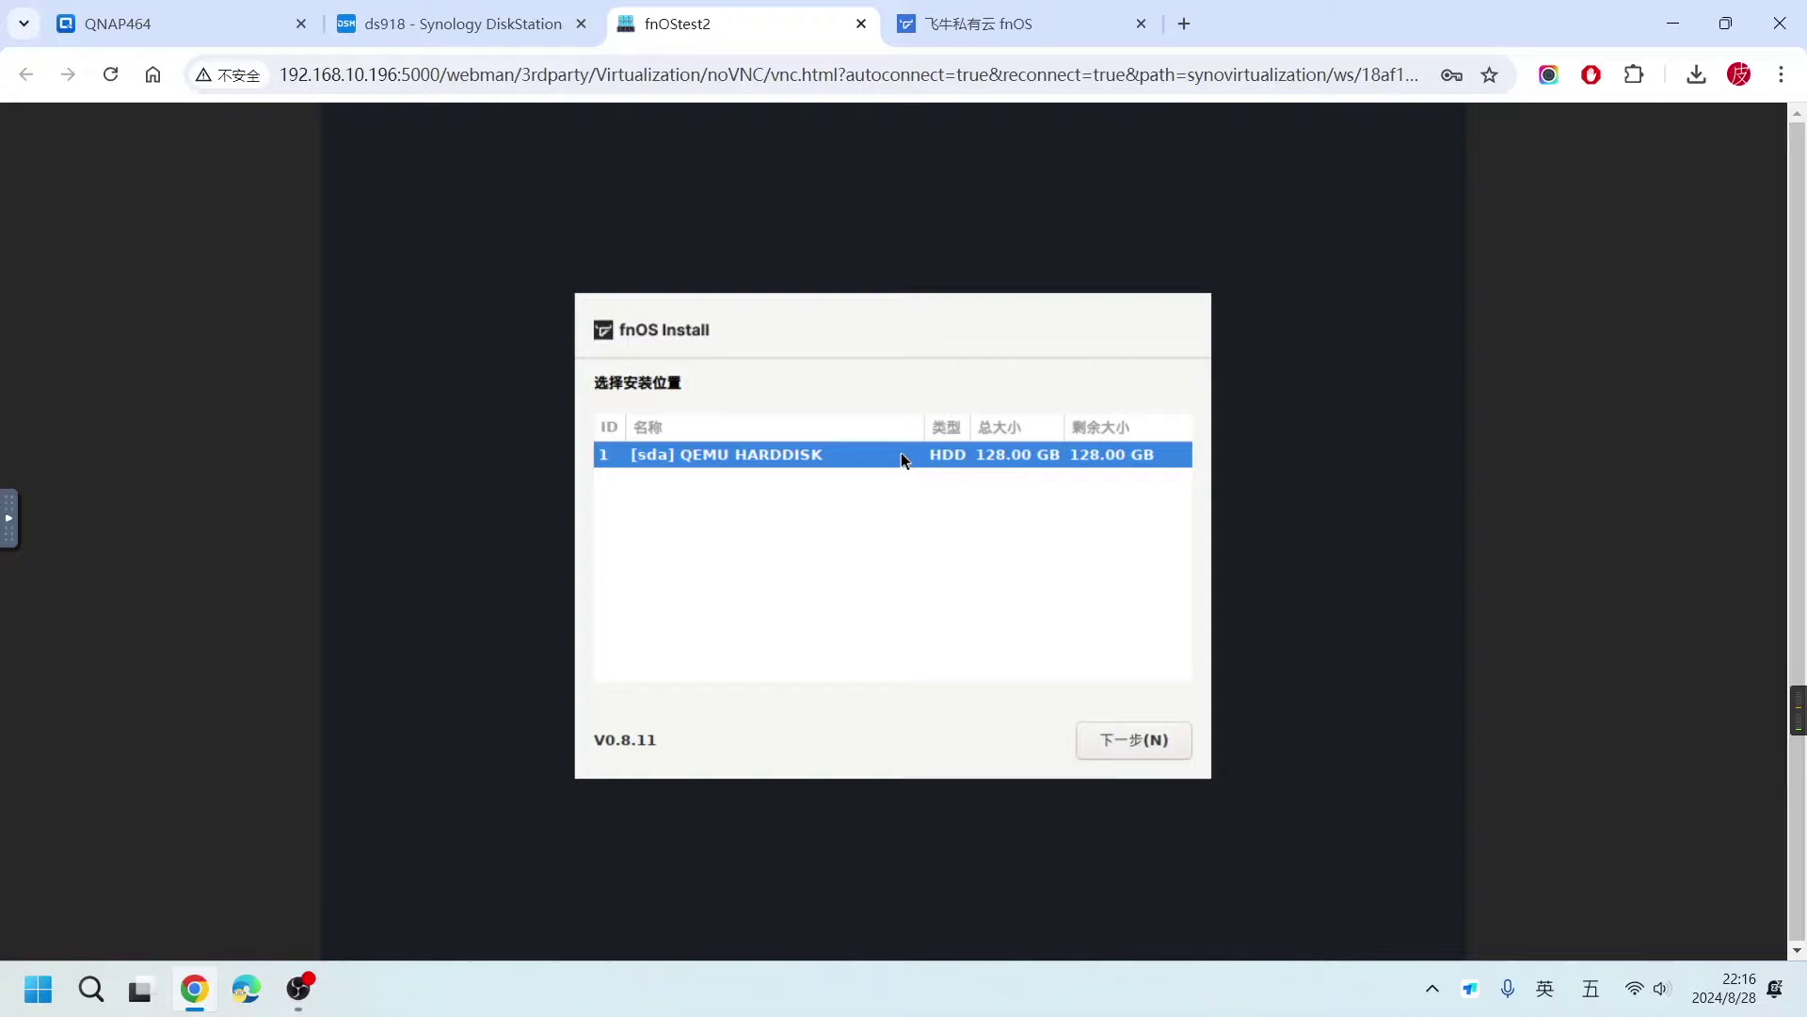
Install fnOS on the 128 GB QEMU disk with 64 GB system and 4 GB swap.
{"action": "left_click", "coordinate": [1127, 742]}
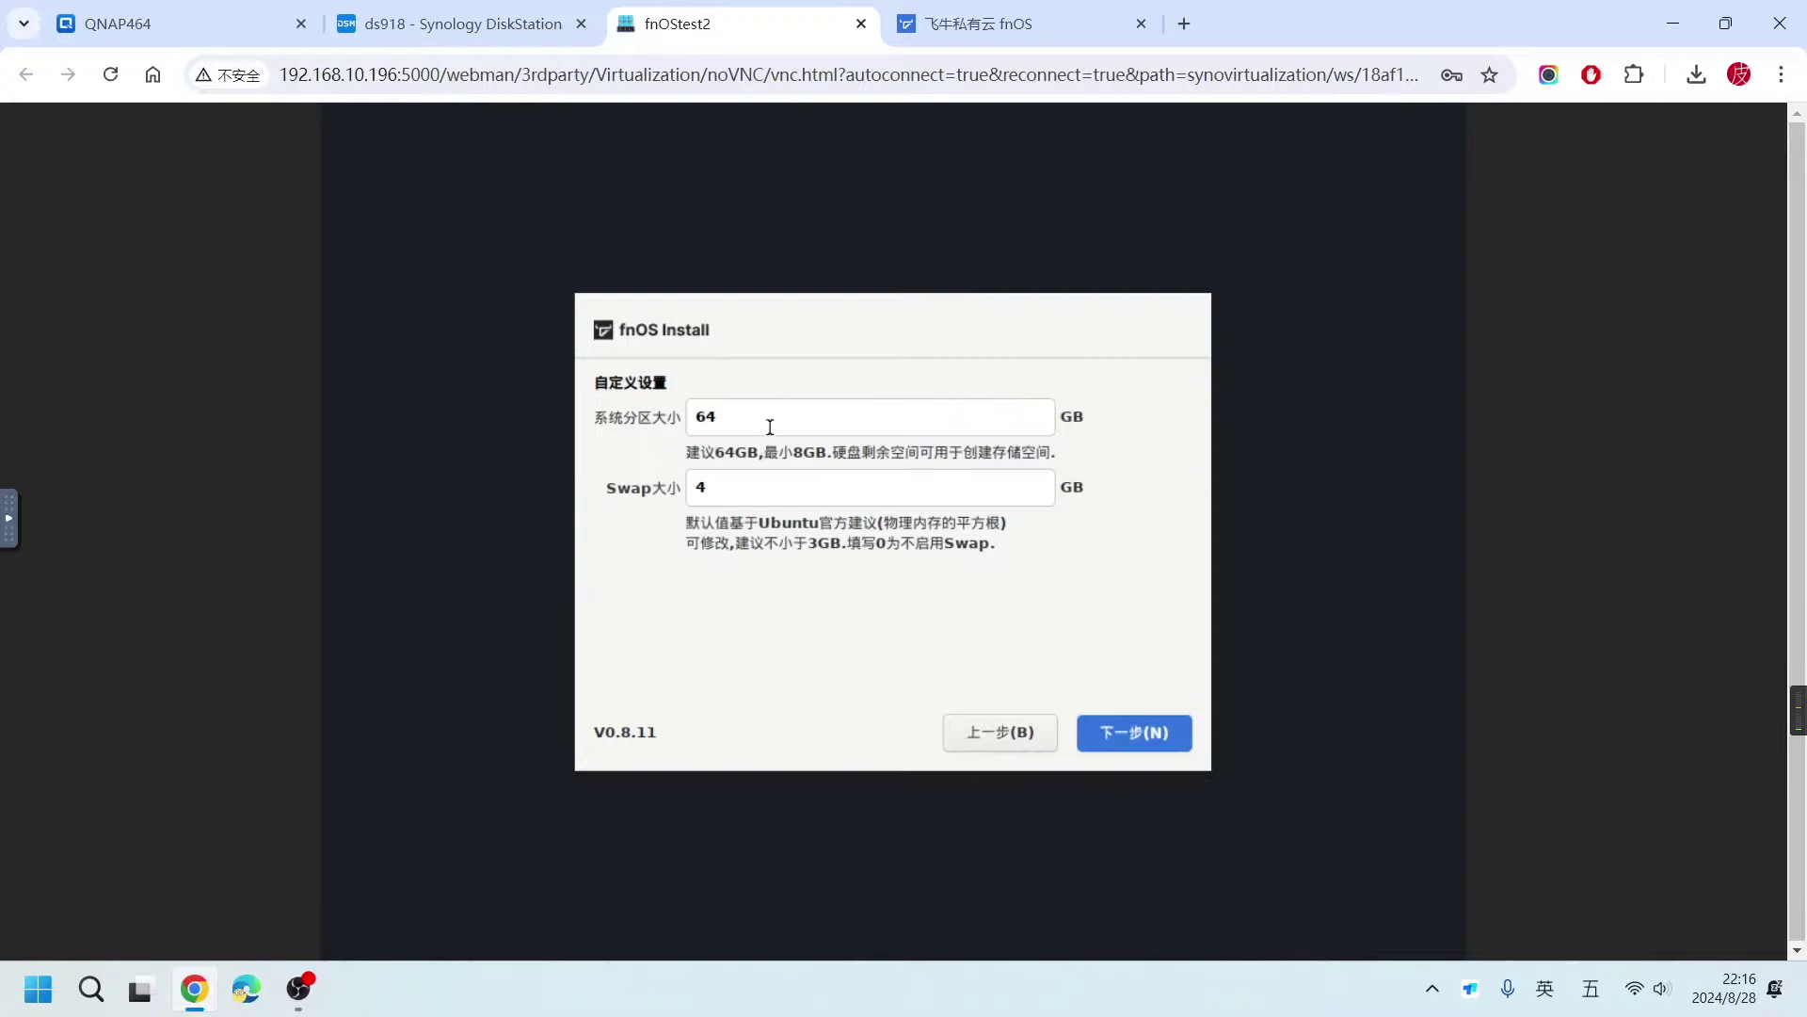
{"action": "left_click", "coordinate": [1148, 736]}
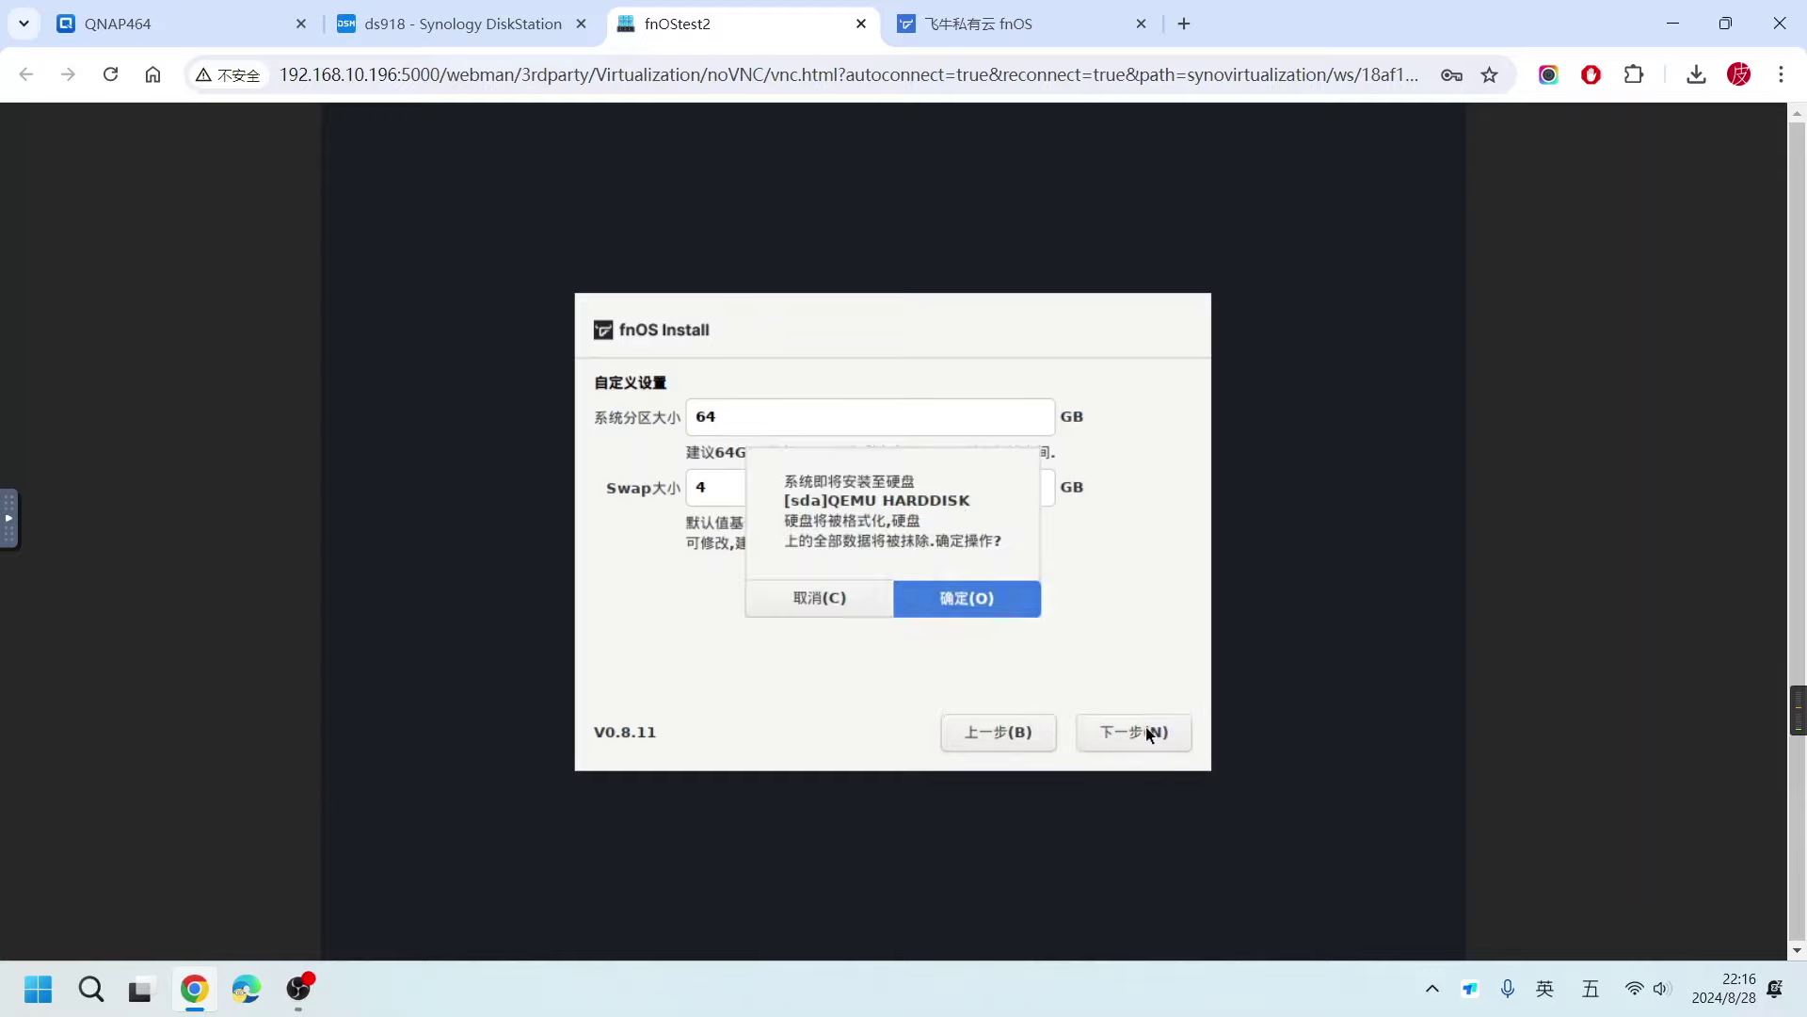
{"action": "left_click", "coordinate": [944, 608]}
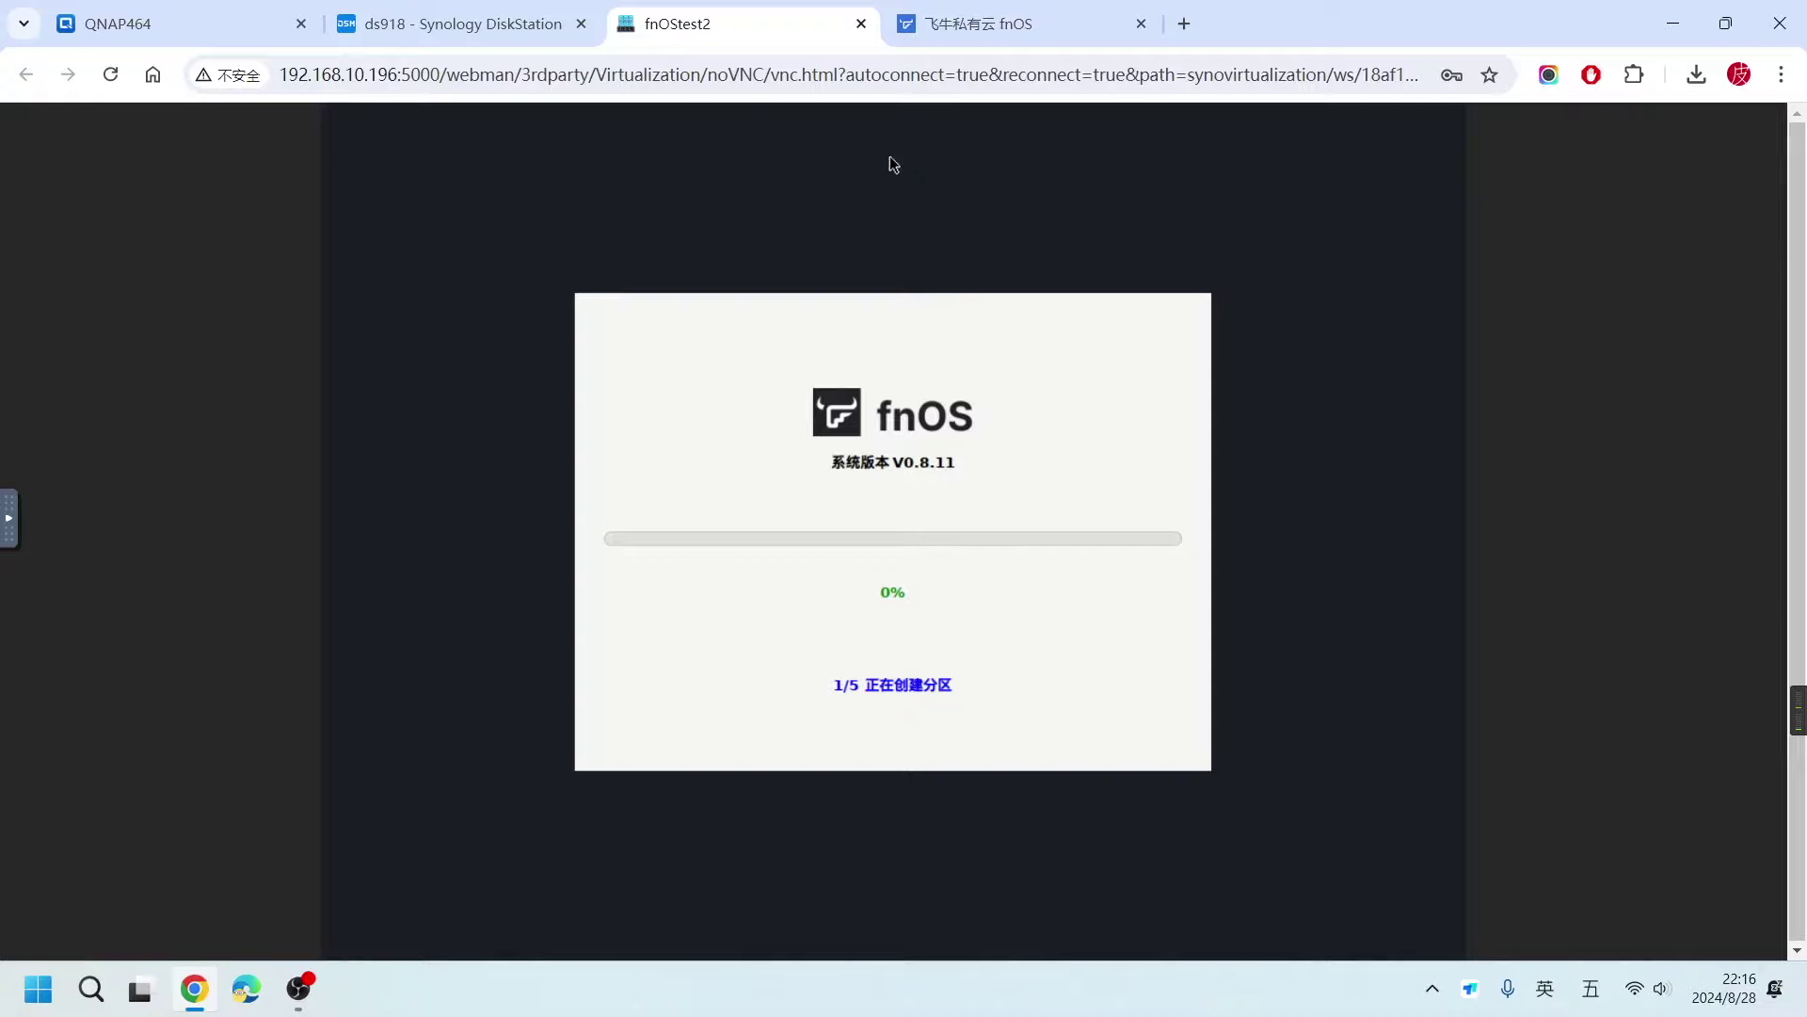
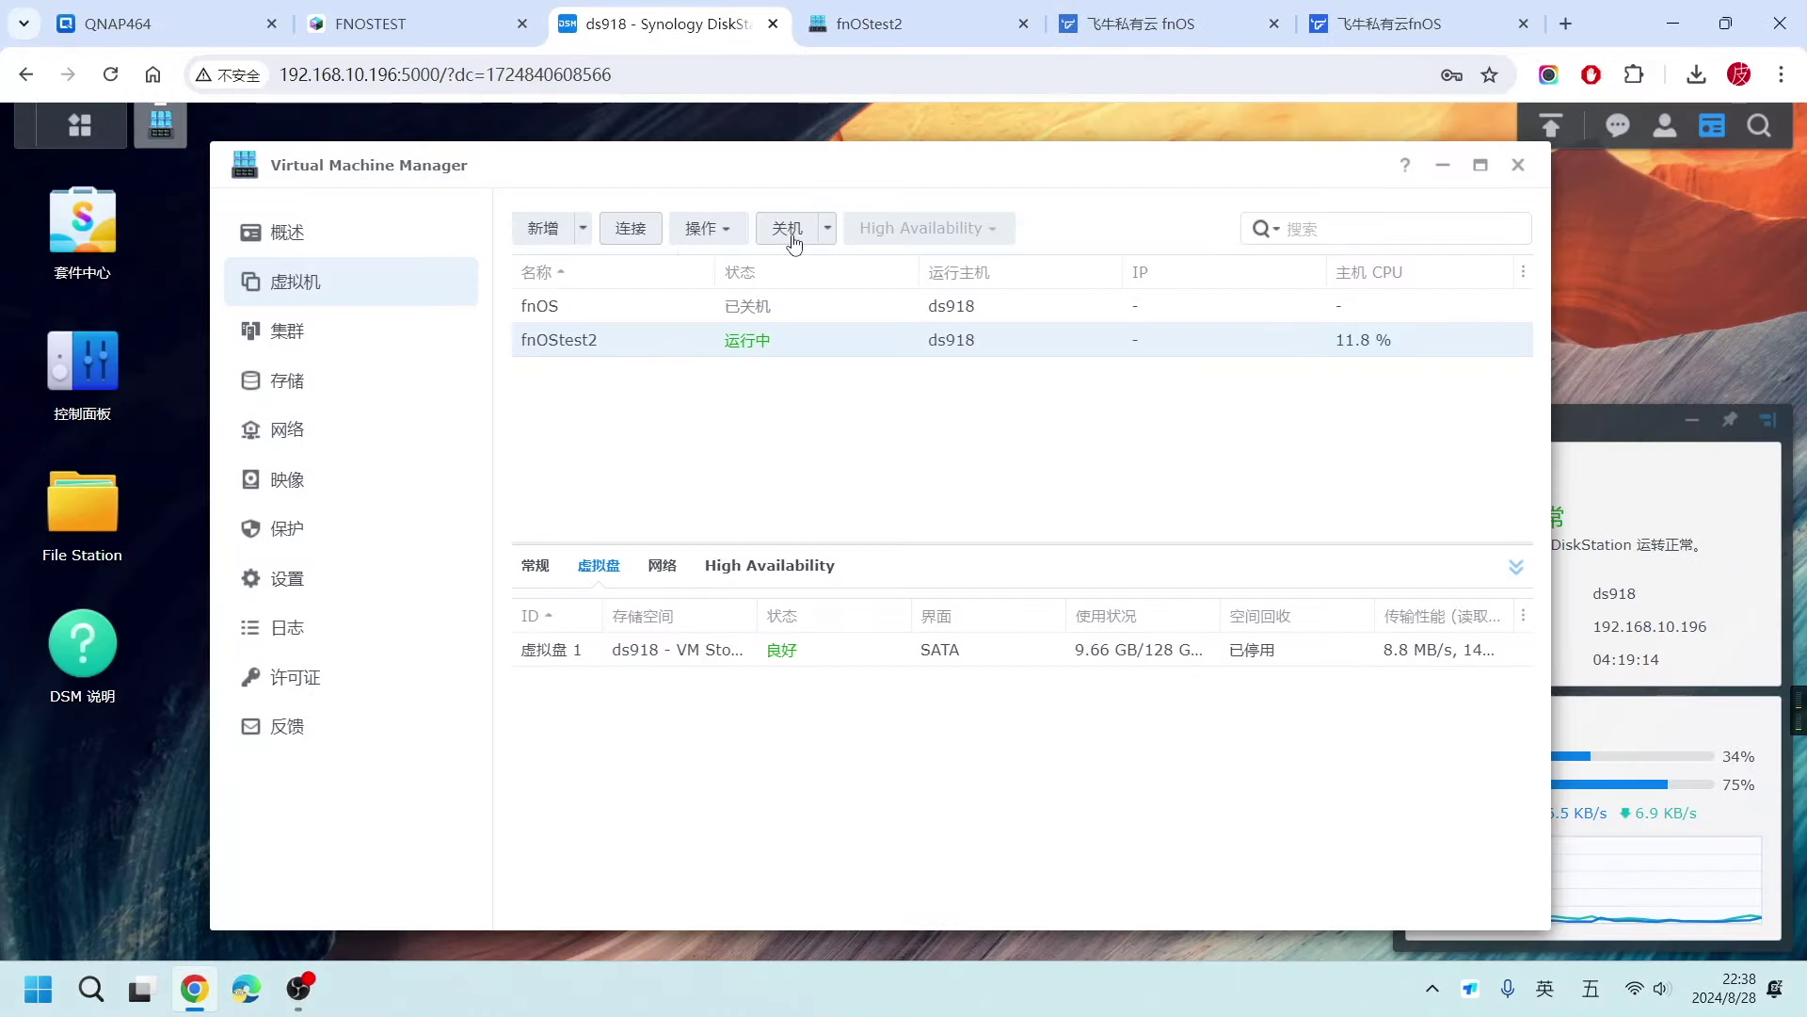
{"action": "left_click", "coordinate": [866, 26]}
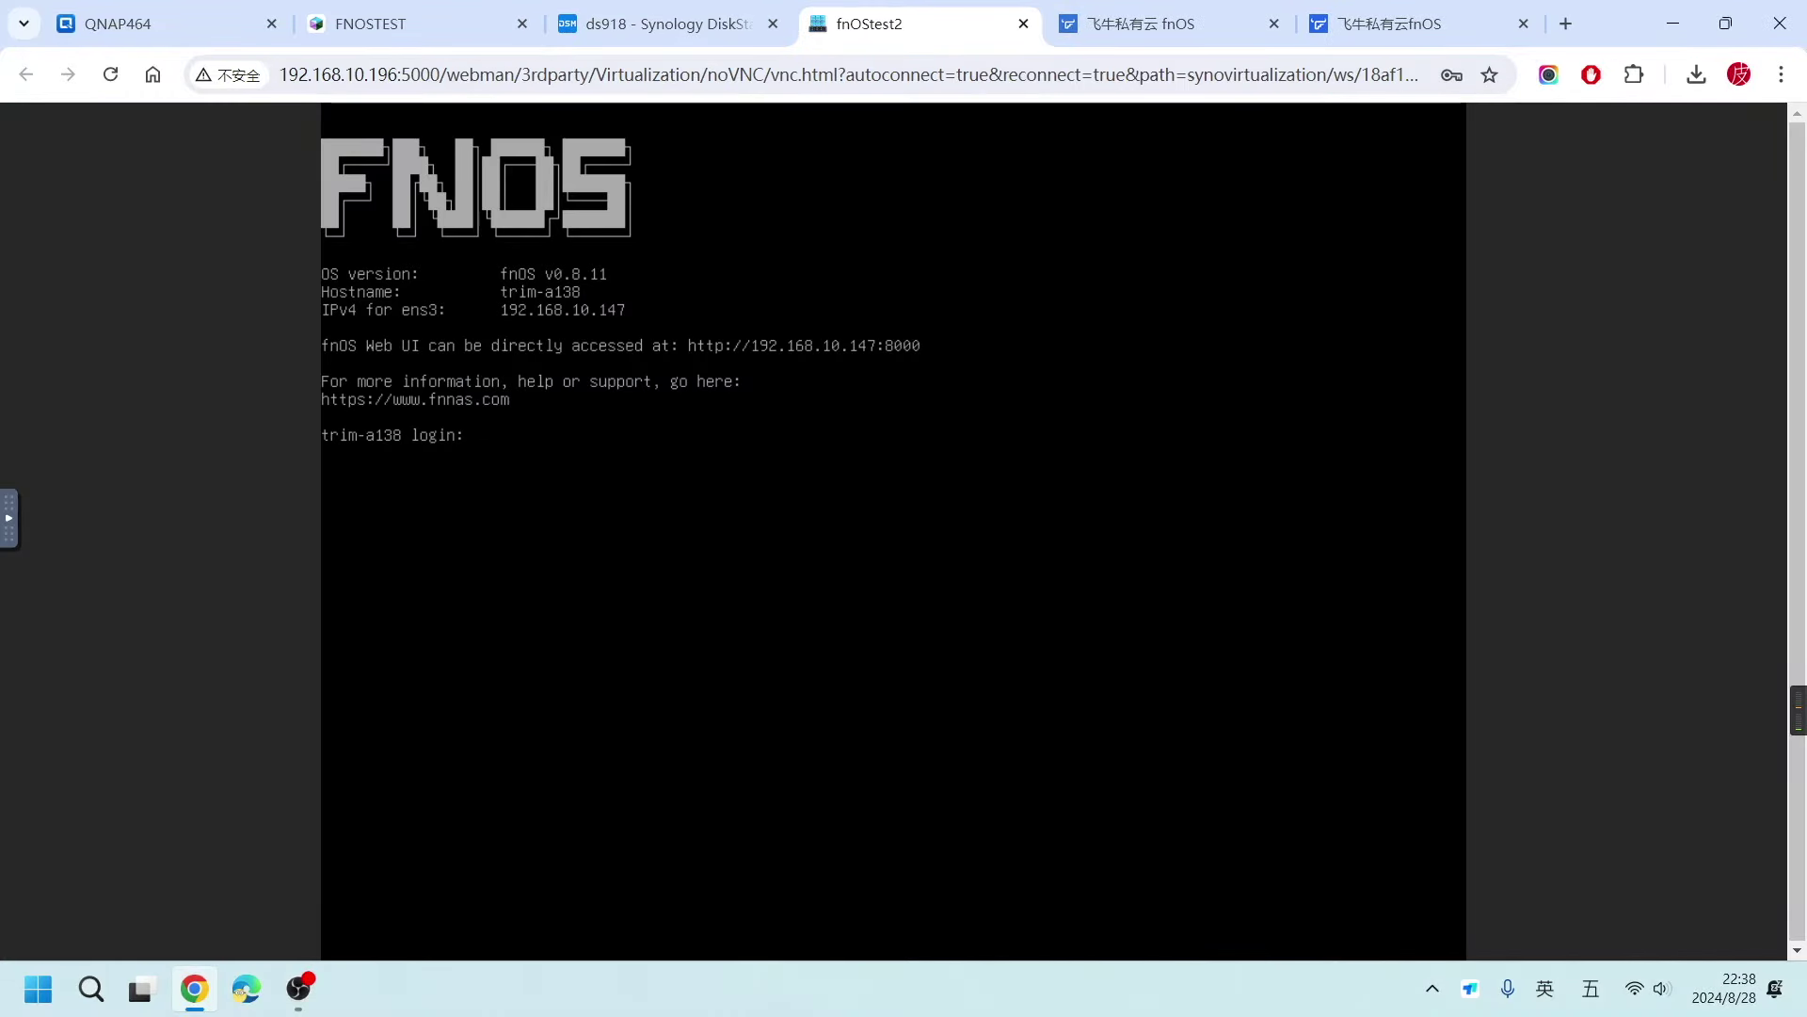
{"action": "left_click", "coordinate": [1420, 26]}
{"action": "left_click", "coordinate": [861, 29]}
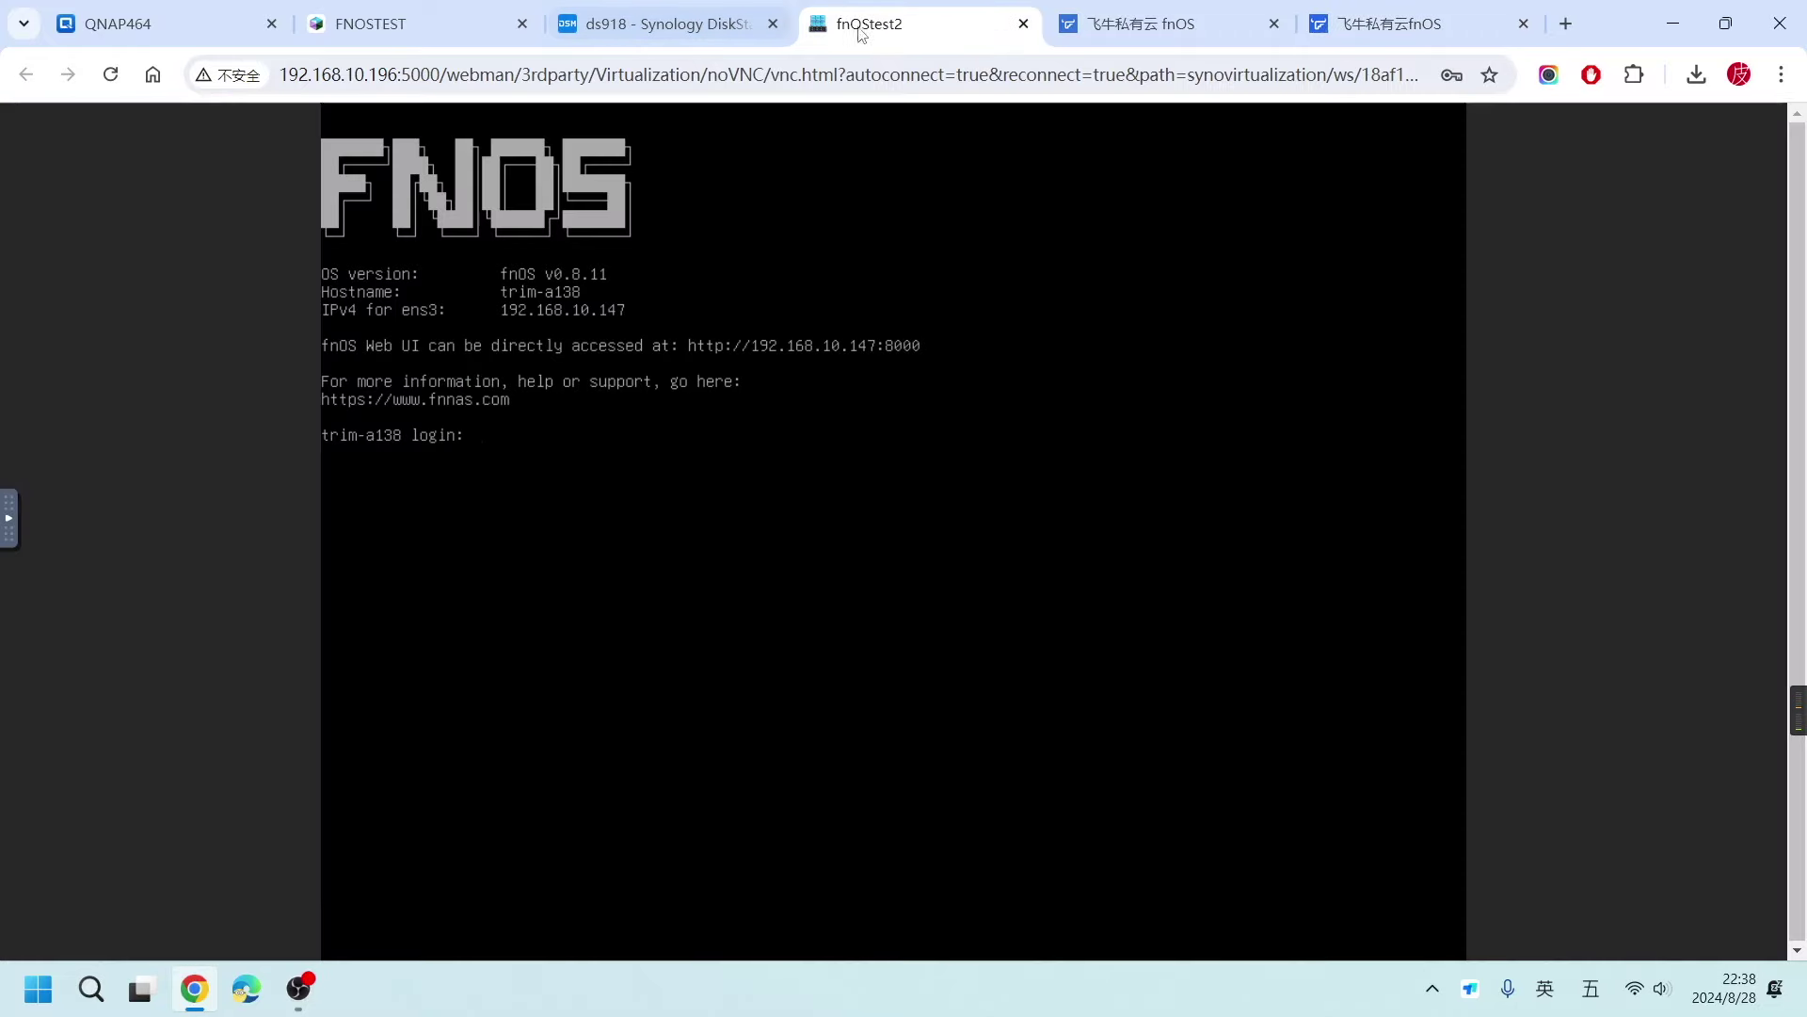
{"action": "key", "text": "F1"}
{"action": "mouse_move", "coordinate": [457, 288]}
{"action": "left_mouse_down"}
{"action": "mouse_move", "coordinate": [685, 342]}
{"action": "mouse_move", "coordinate": [952, 371]}
{"action": "left_mouse_up"}
{"action": "mouse_move", "coordinate": [675, 325]}
{"action": "left_mouse_down"}
{"action": "mouse_move", "coordinate": [915, 367]}
{"action": "mouse_move", "coordinate": [1234, 314]}
{"action": "left_mouse_up"}
Pin the captured address on screen and move it beside the fnOS welcome page.
{"action": "left_click", "coordinate": [857, 401]}
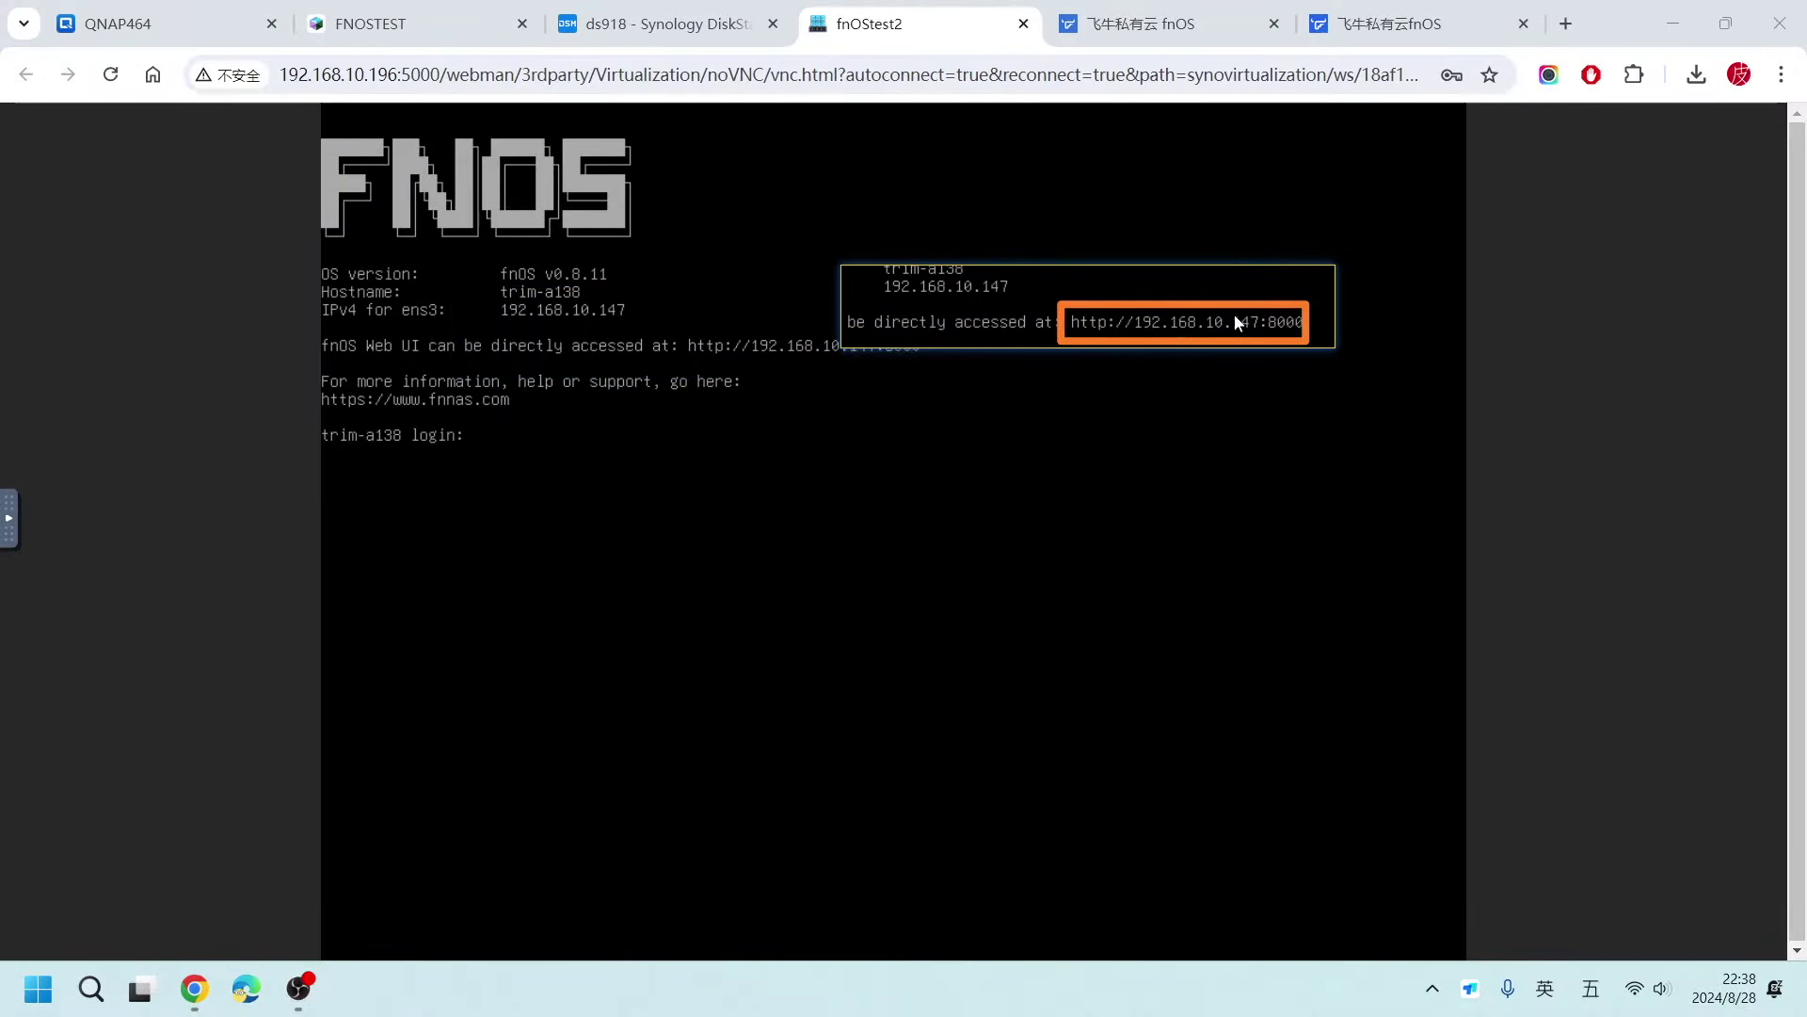
{"action": "left_click", "coordinate": [1340, 24]}
{"action": "left_click_drag", "start_coordinate": [1082, 302], "coordinate": [1249, 198]}
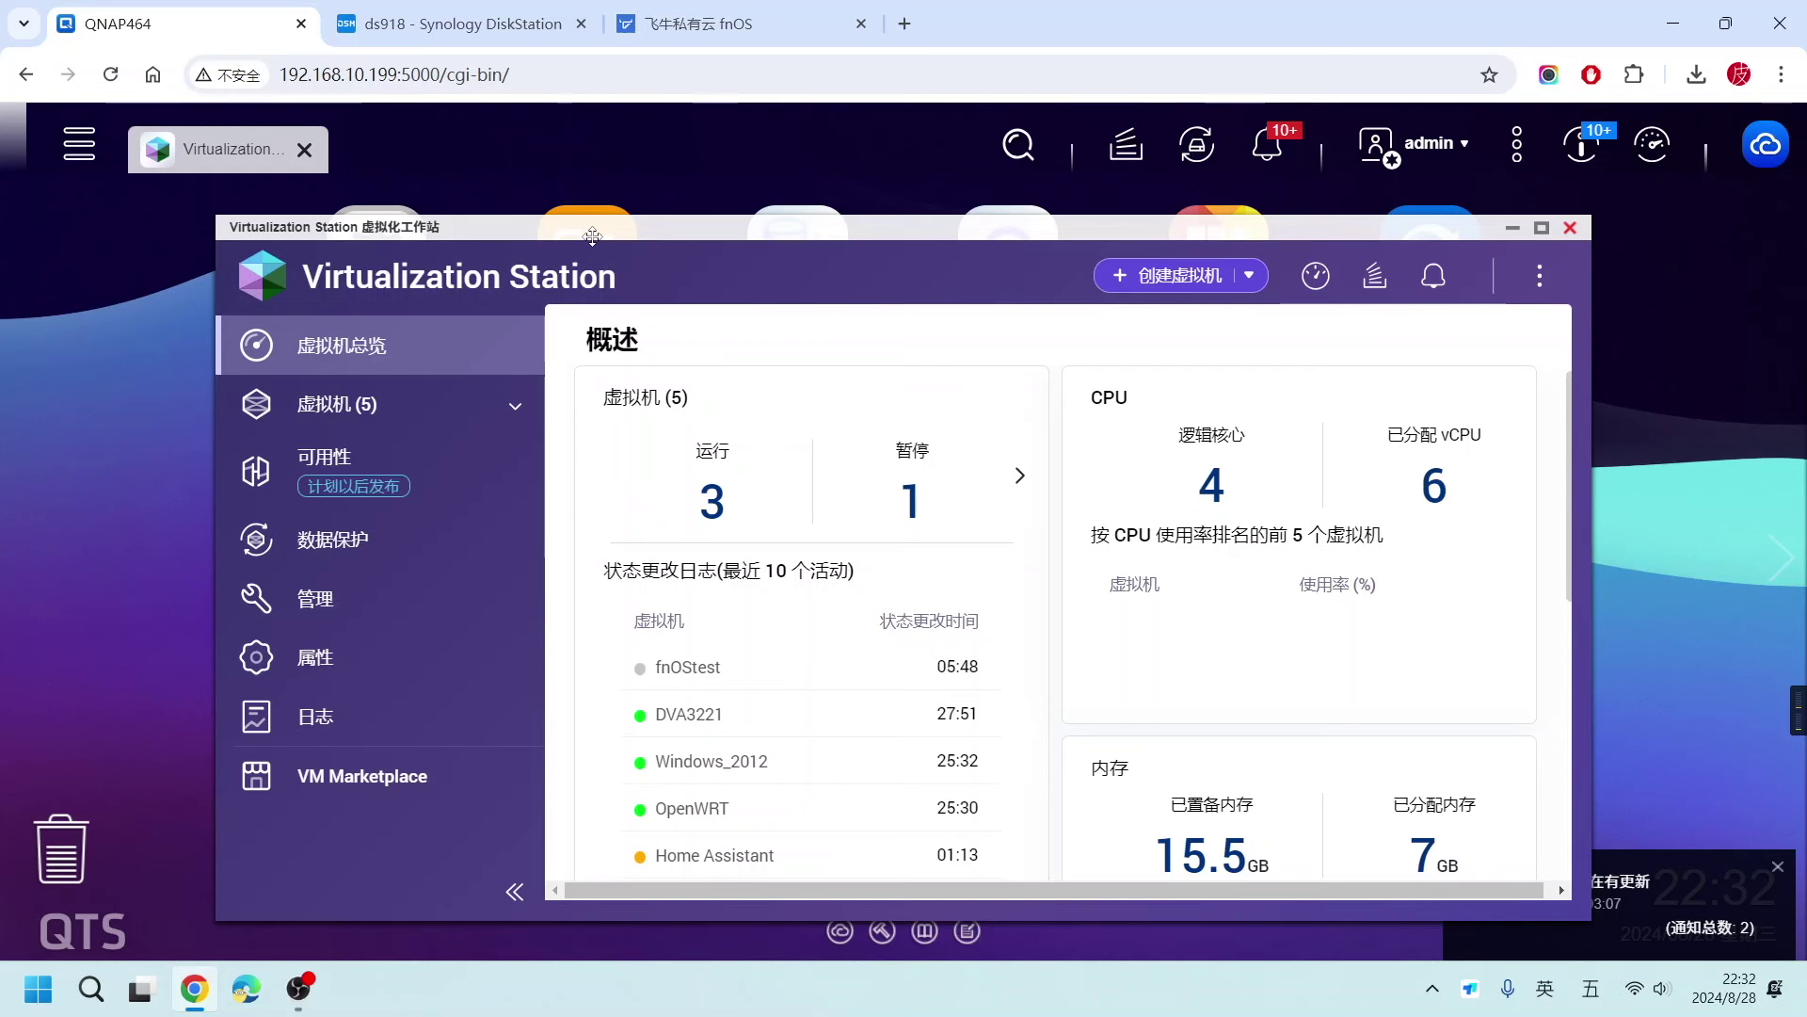
Locate and select the TRIM.iso installer image in File Station.
{"action": "left_click", "coordinate": [716, 23]}
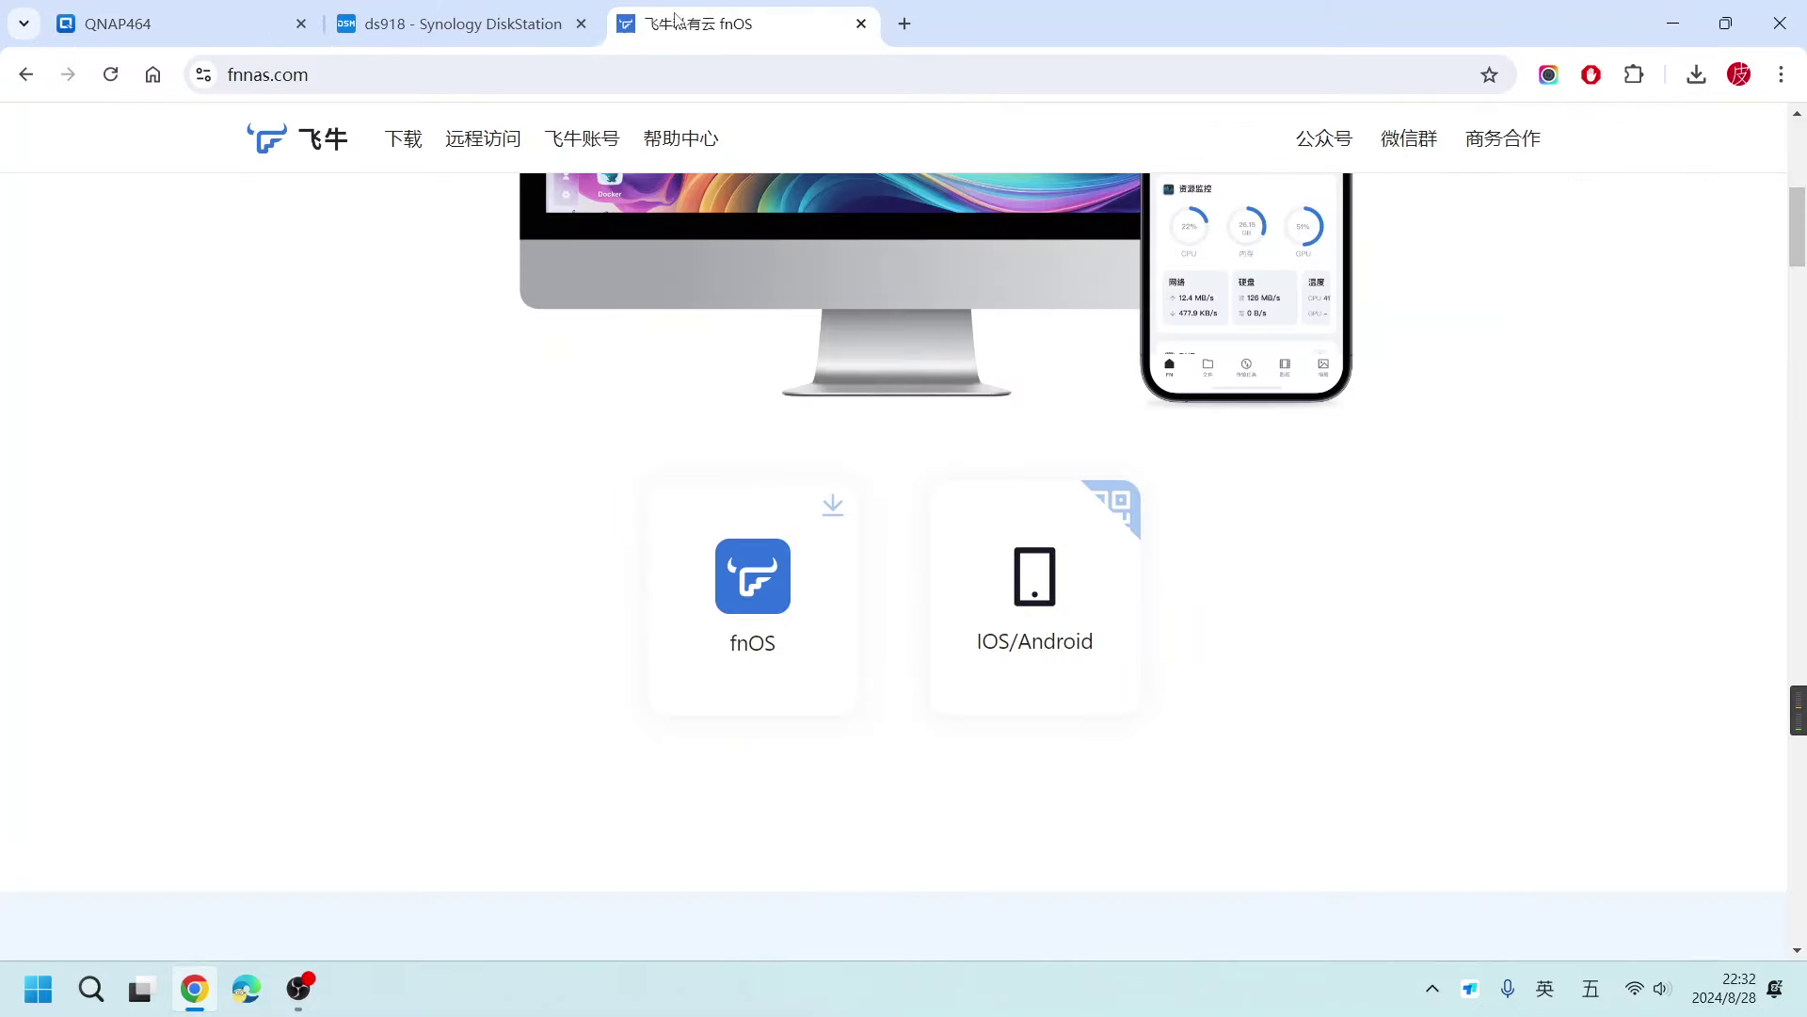
{"action": "left_click", "coordinate": [179, 23]}
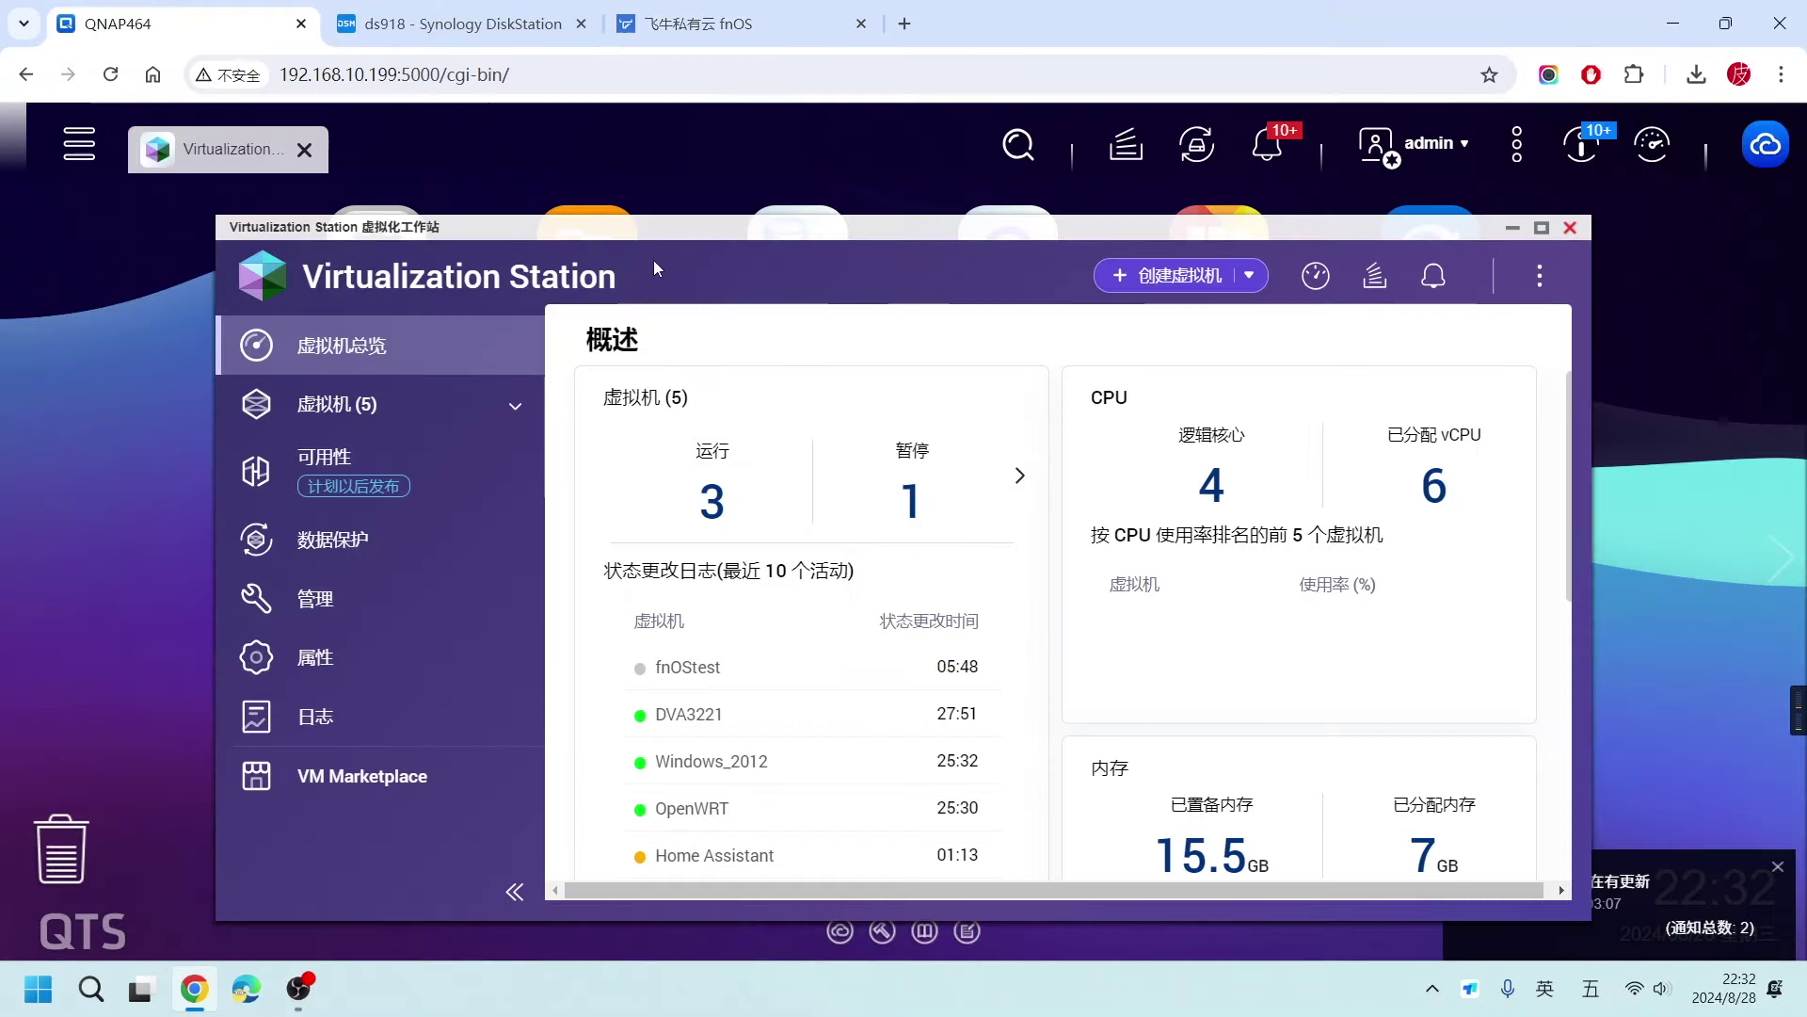
{"action": "left_click_drag", "start_coordinate": [704, 300], "coordinate": [893, 500]}
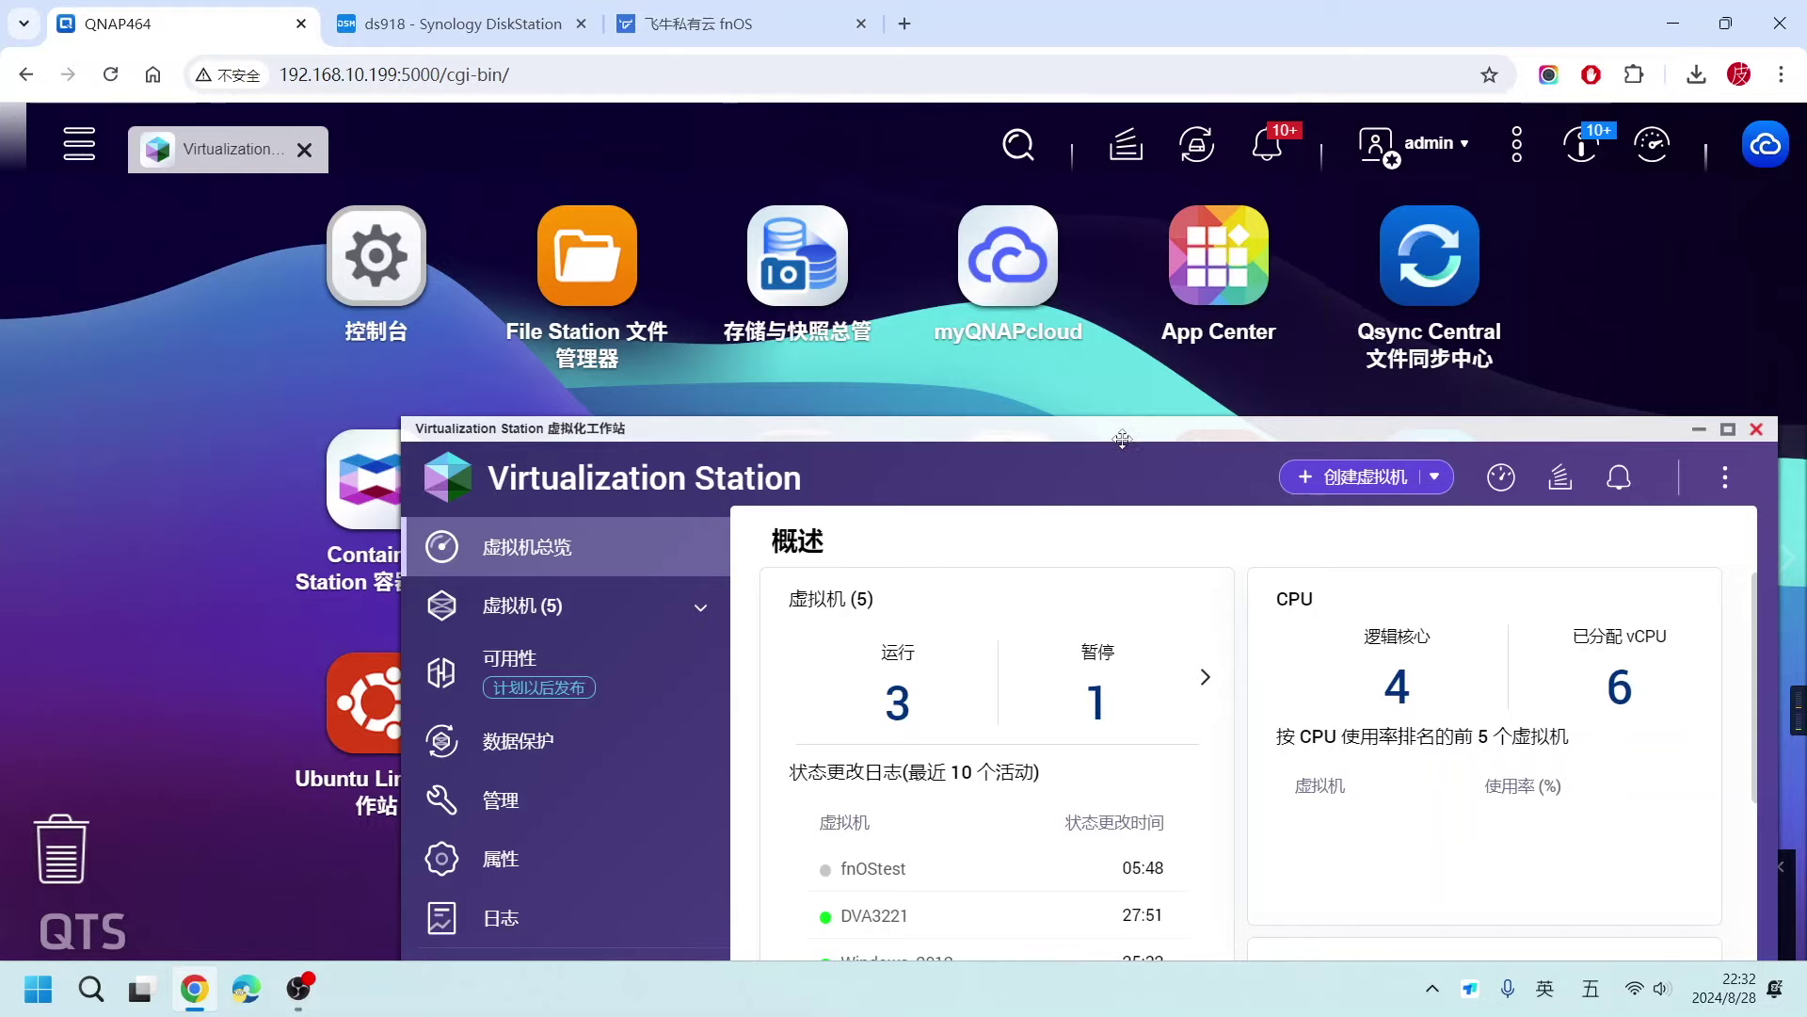
{"action": "left_click_drag", "start_coordinate": [1119, 425], "coordinate": [921, 212]}
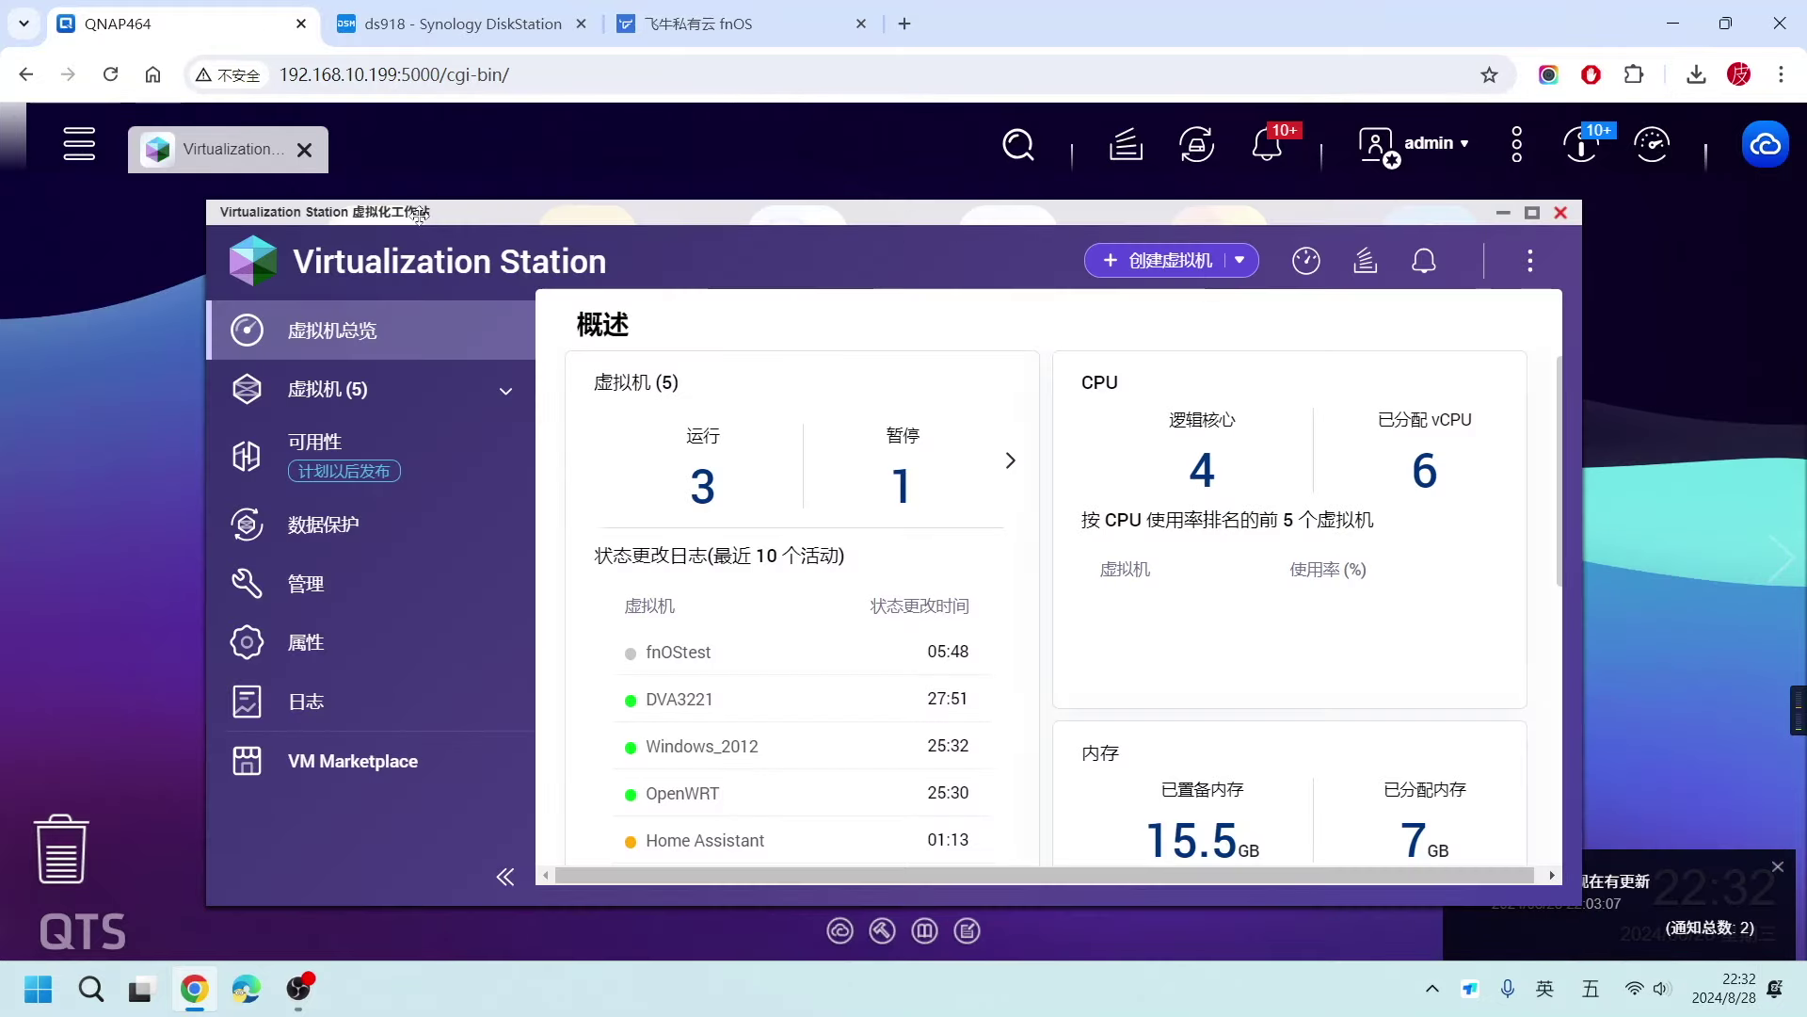
{"action": "left_click", "coordinate": [226, 149]}
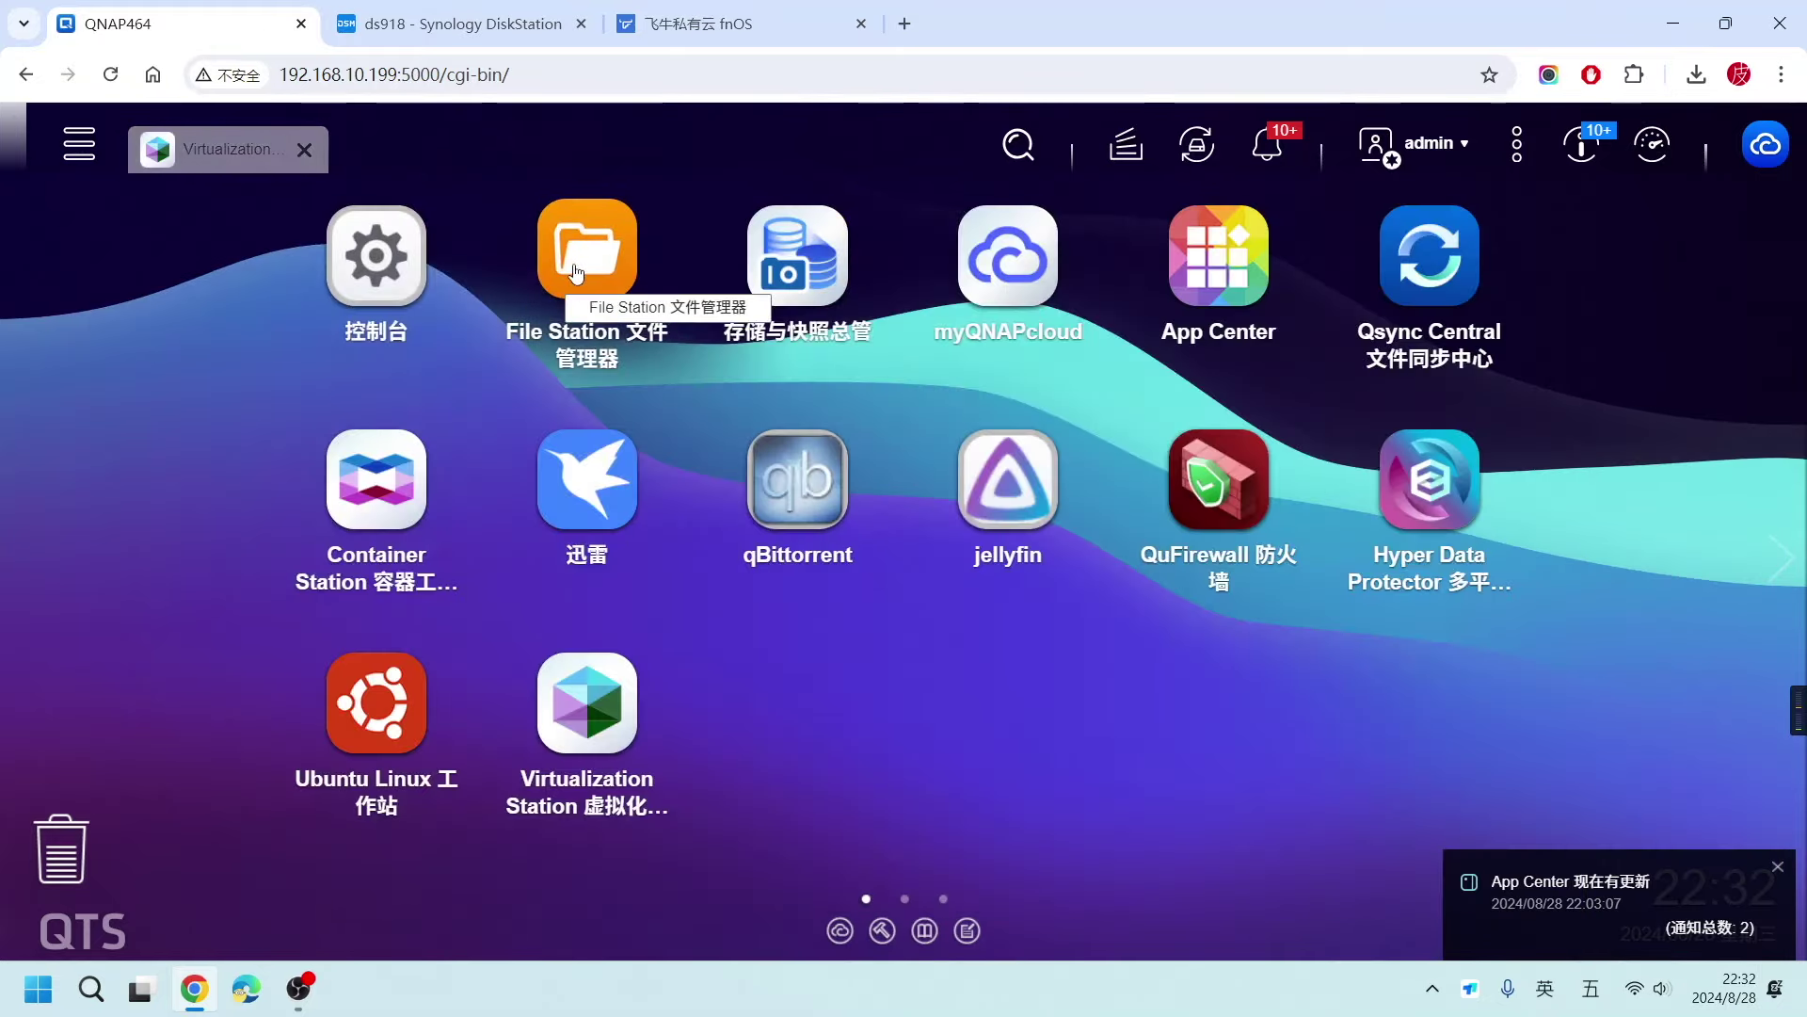
{"action": "left_click", "coordinate": [593, 323]}
{"action": "left_click", "coordinate": [816, 830]}
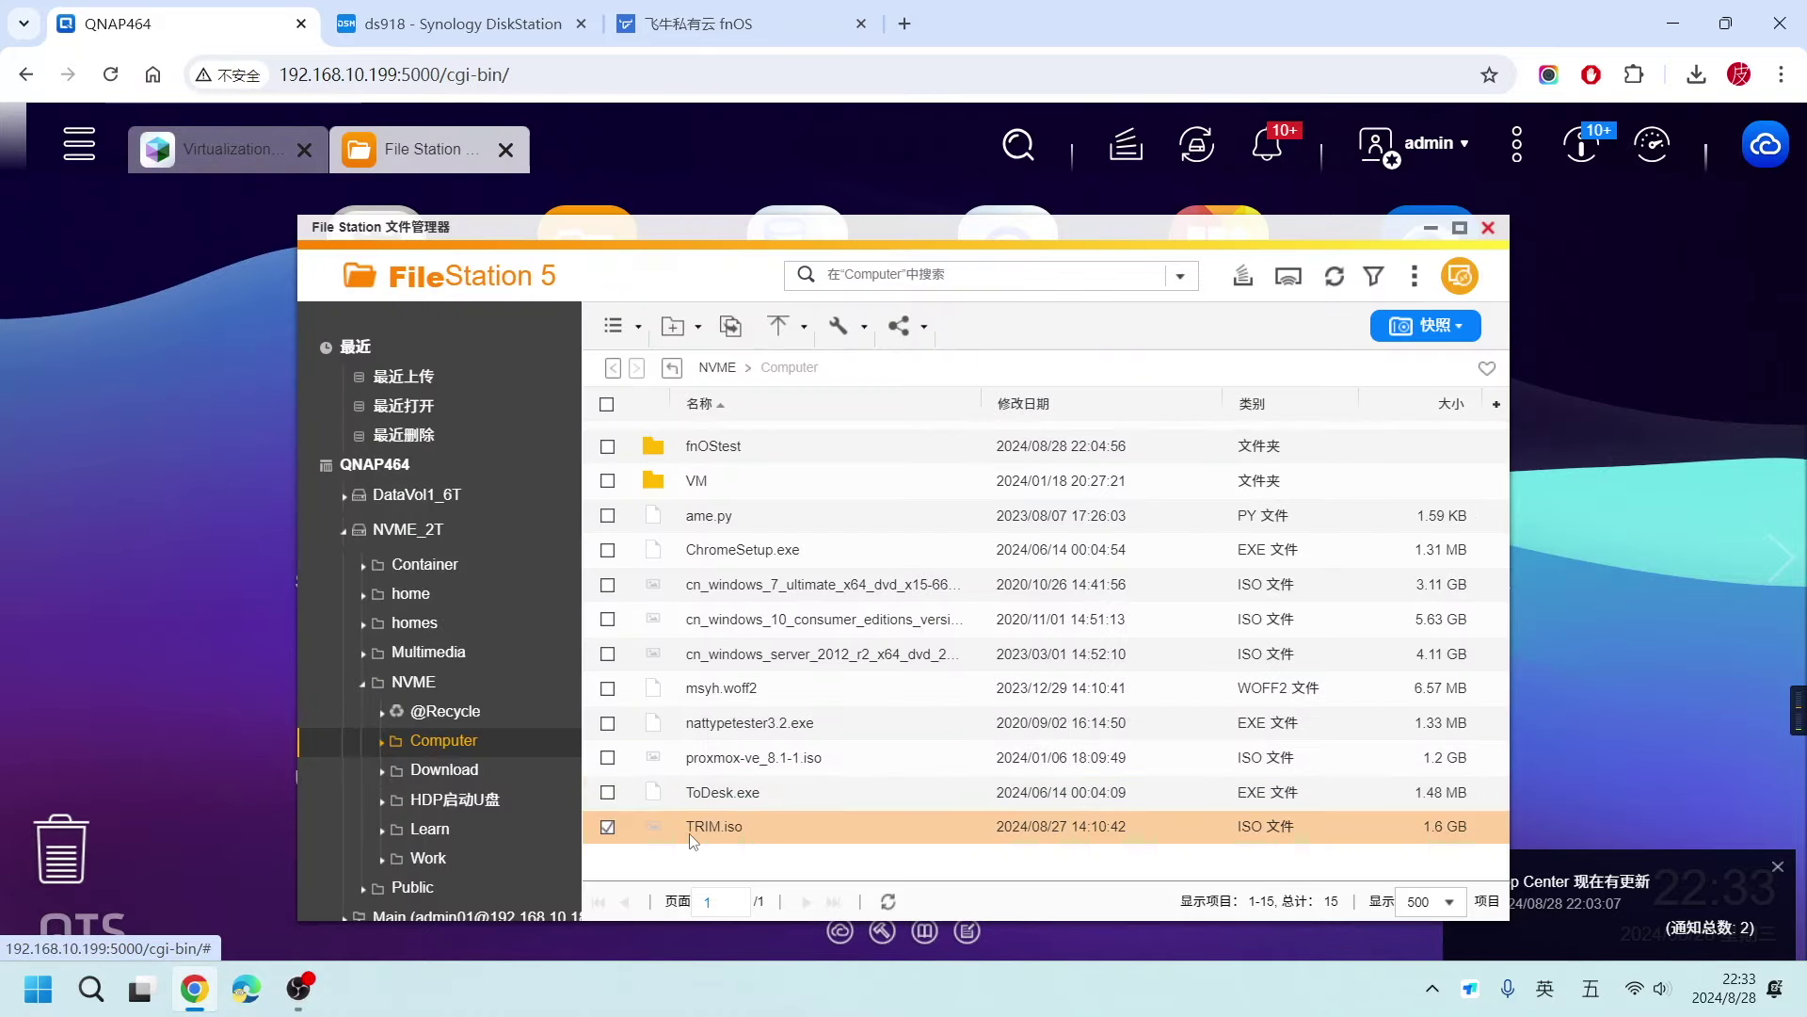
{"action": "left_click", "coordinate": [706, 25]}
{"action": "left_click", "coordinate": [189, 23]}
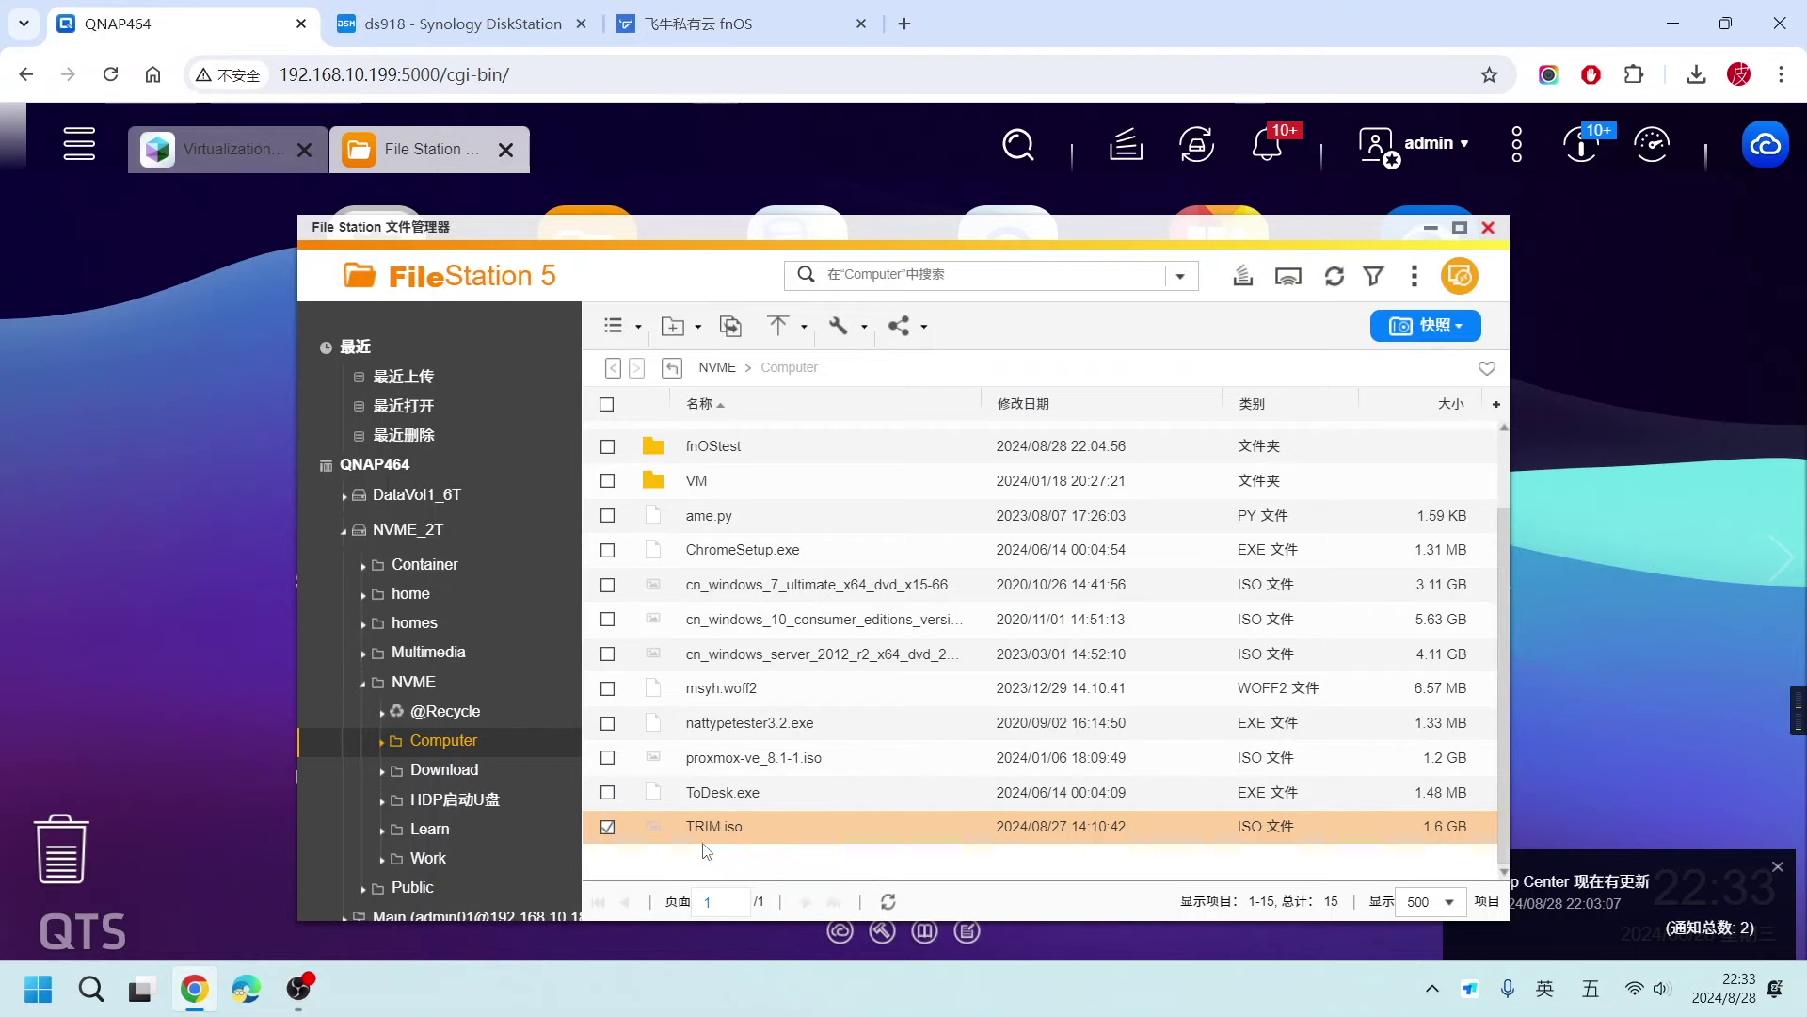
{"action": "left_click", "coordinate": [395, 150]}
Select fnOStest in Virtualization Station's VM list and open its actions menu.
{"action": "left_click", "coordinate": [226, 149]}
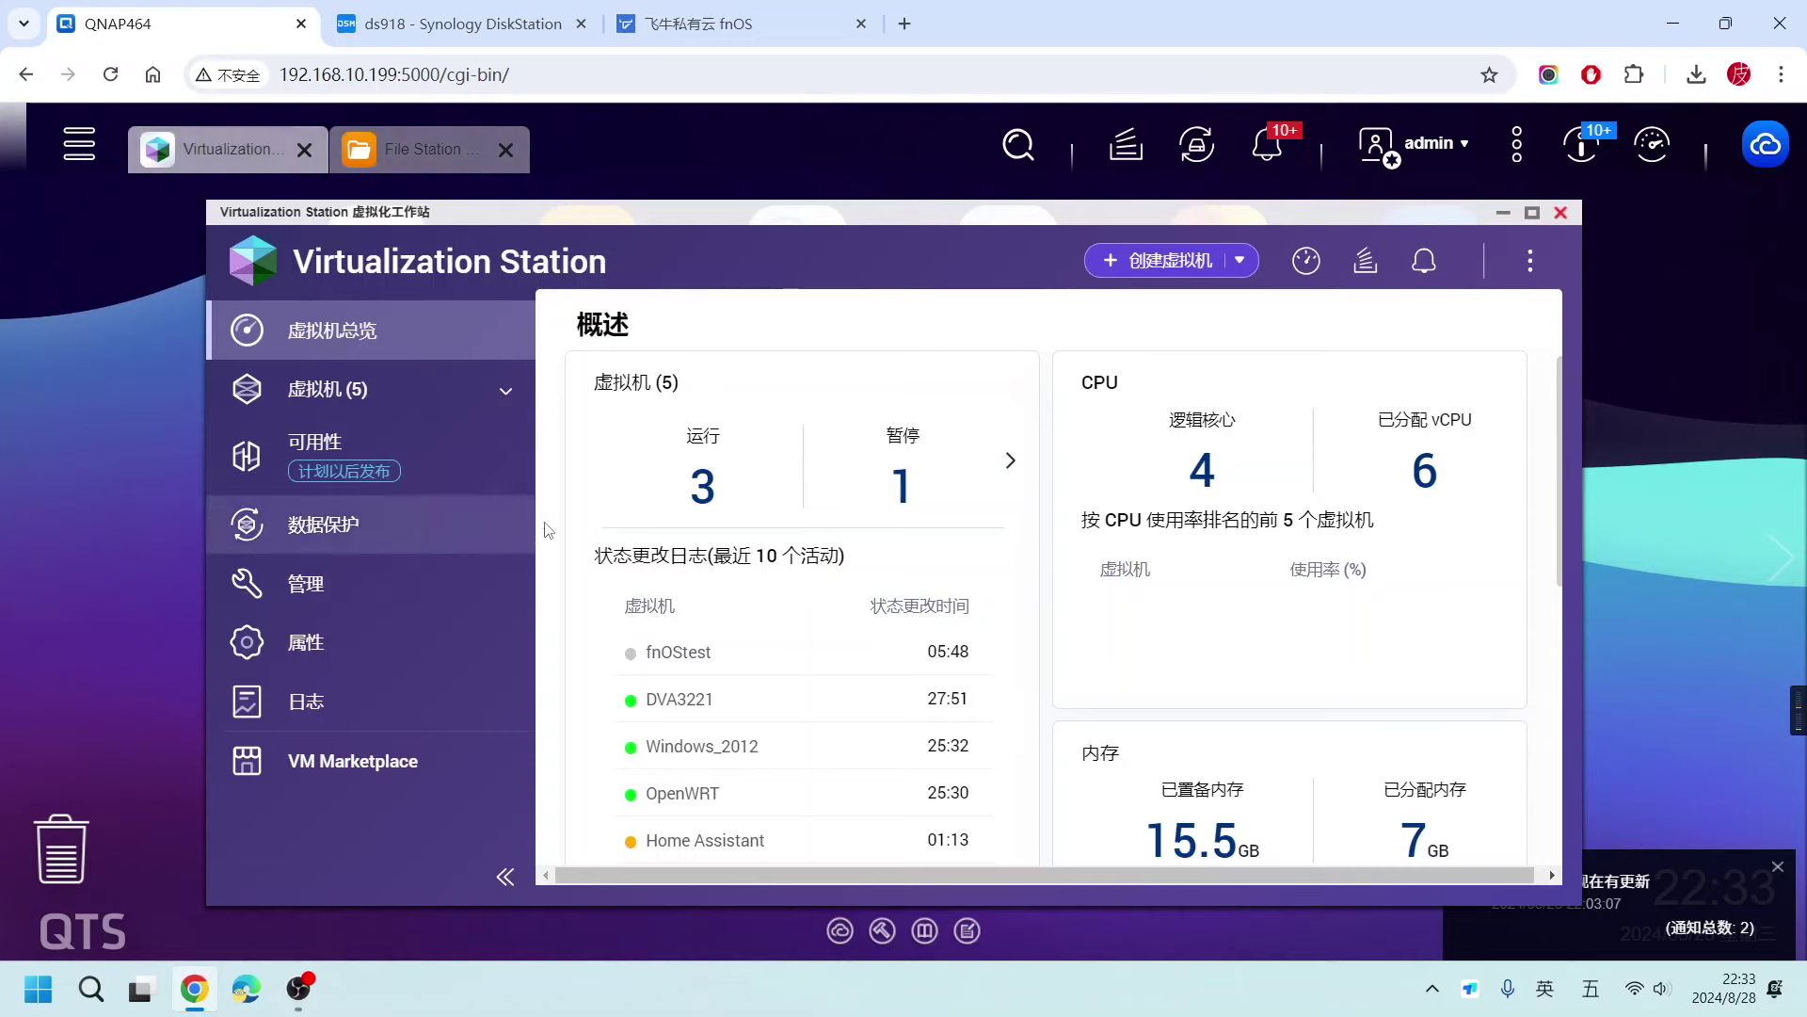
{"action": "left_click", "coordinate": [452, 389]}
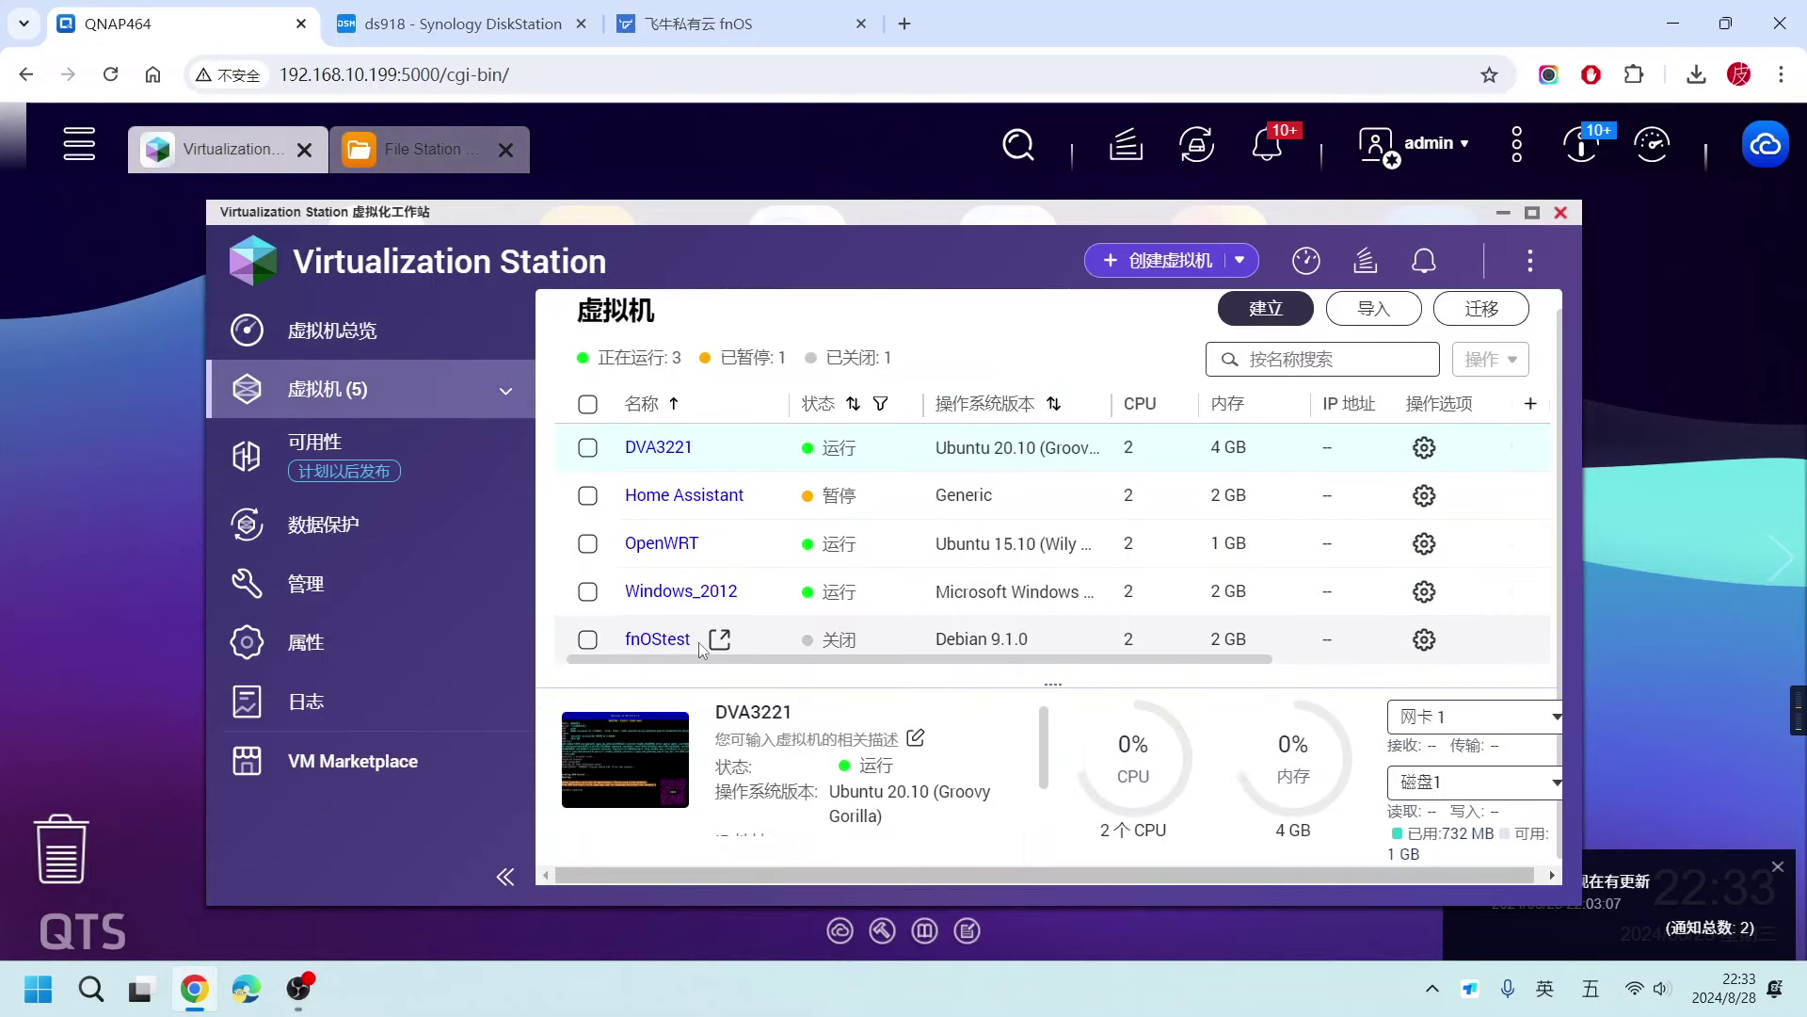
{"action": "left_click", "coordinate": [587, 640]}
{"action": "left_click", "coordinate": [1491, 359]}
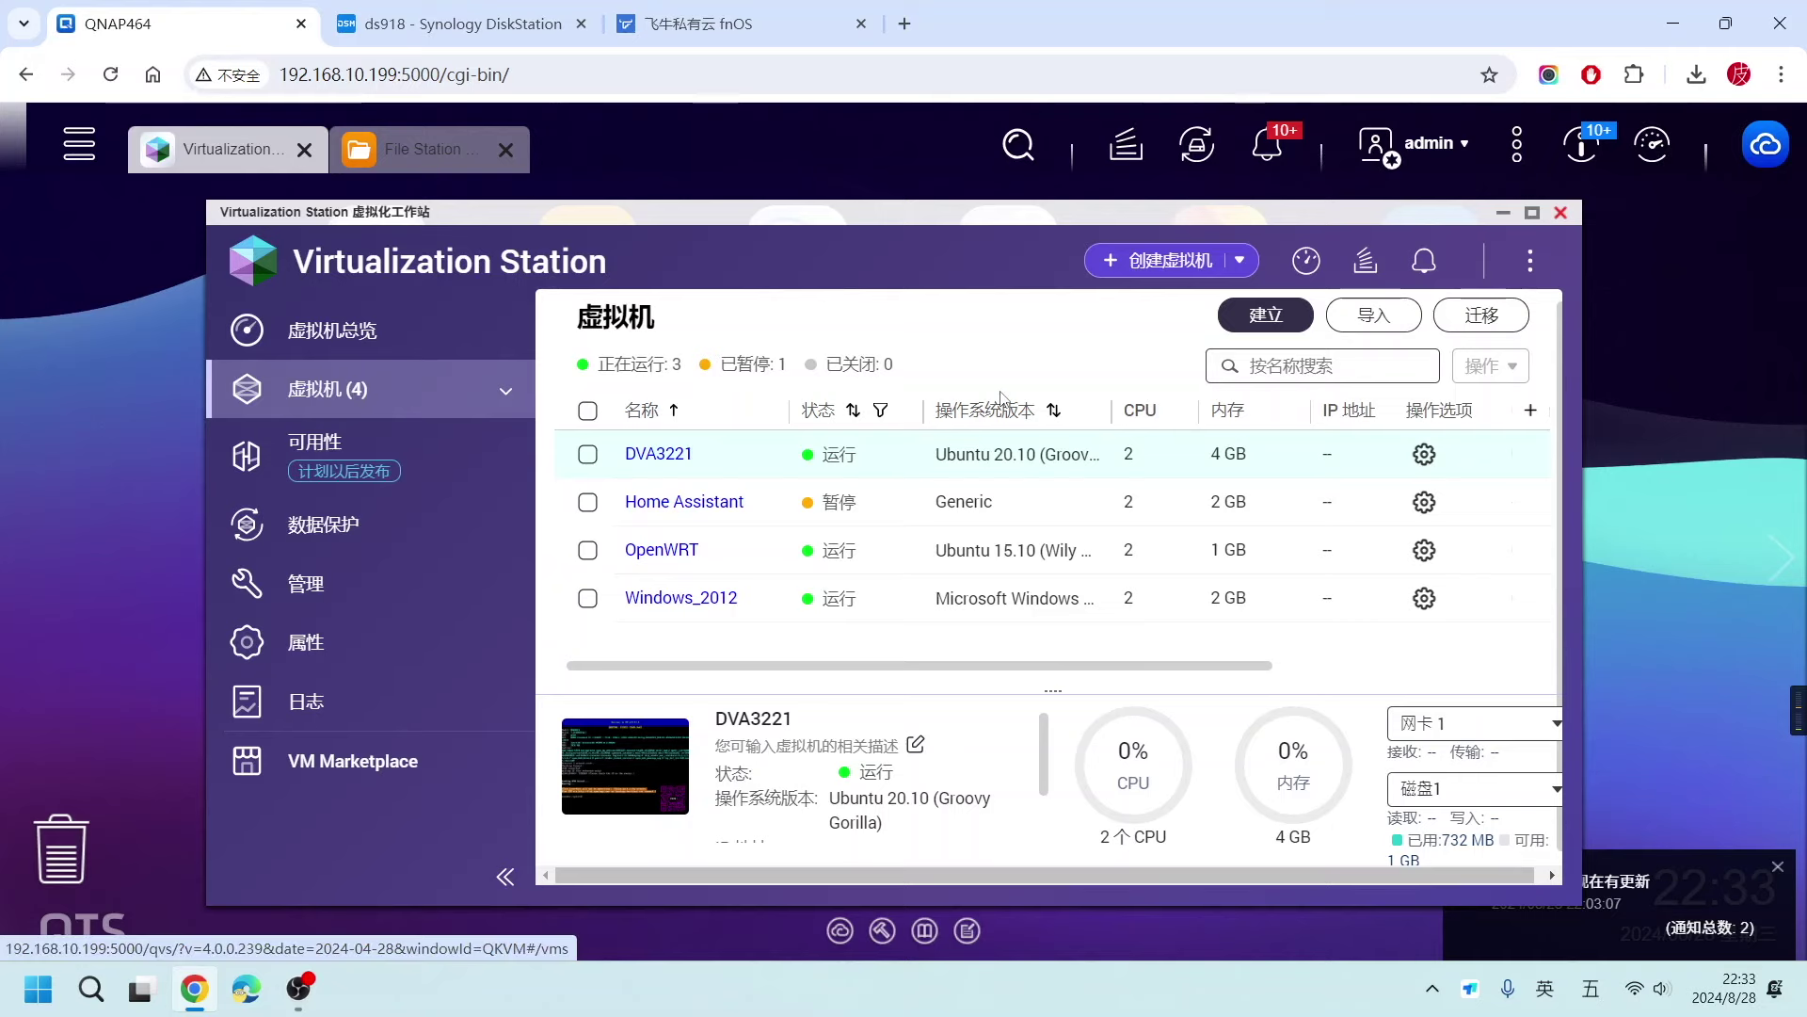
Start a new VM named FNOSTEST stored in /NVME/Computer.
{"action": "left_click", "coordinate": [1171, 260]}
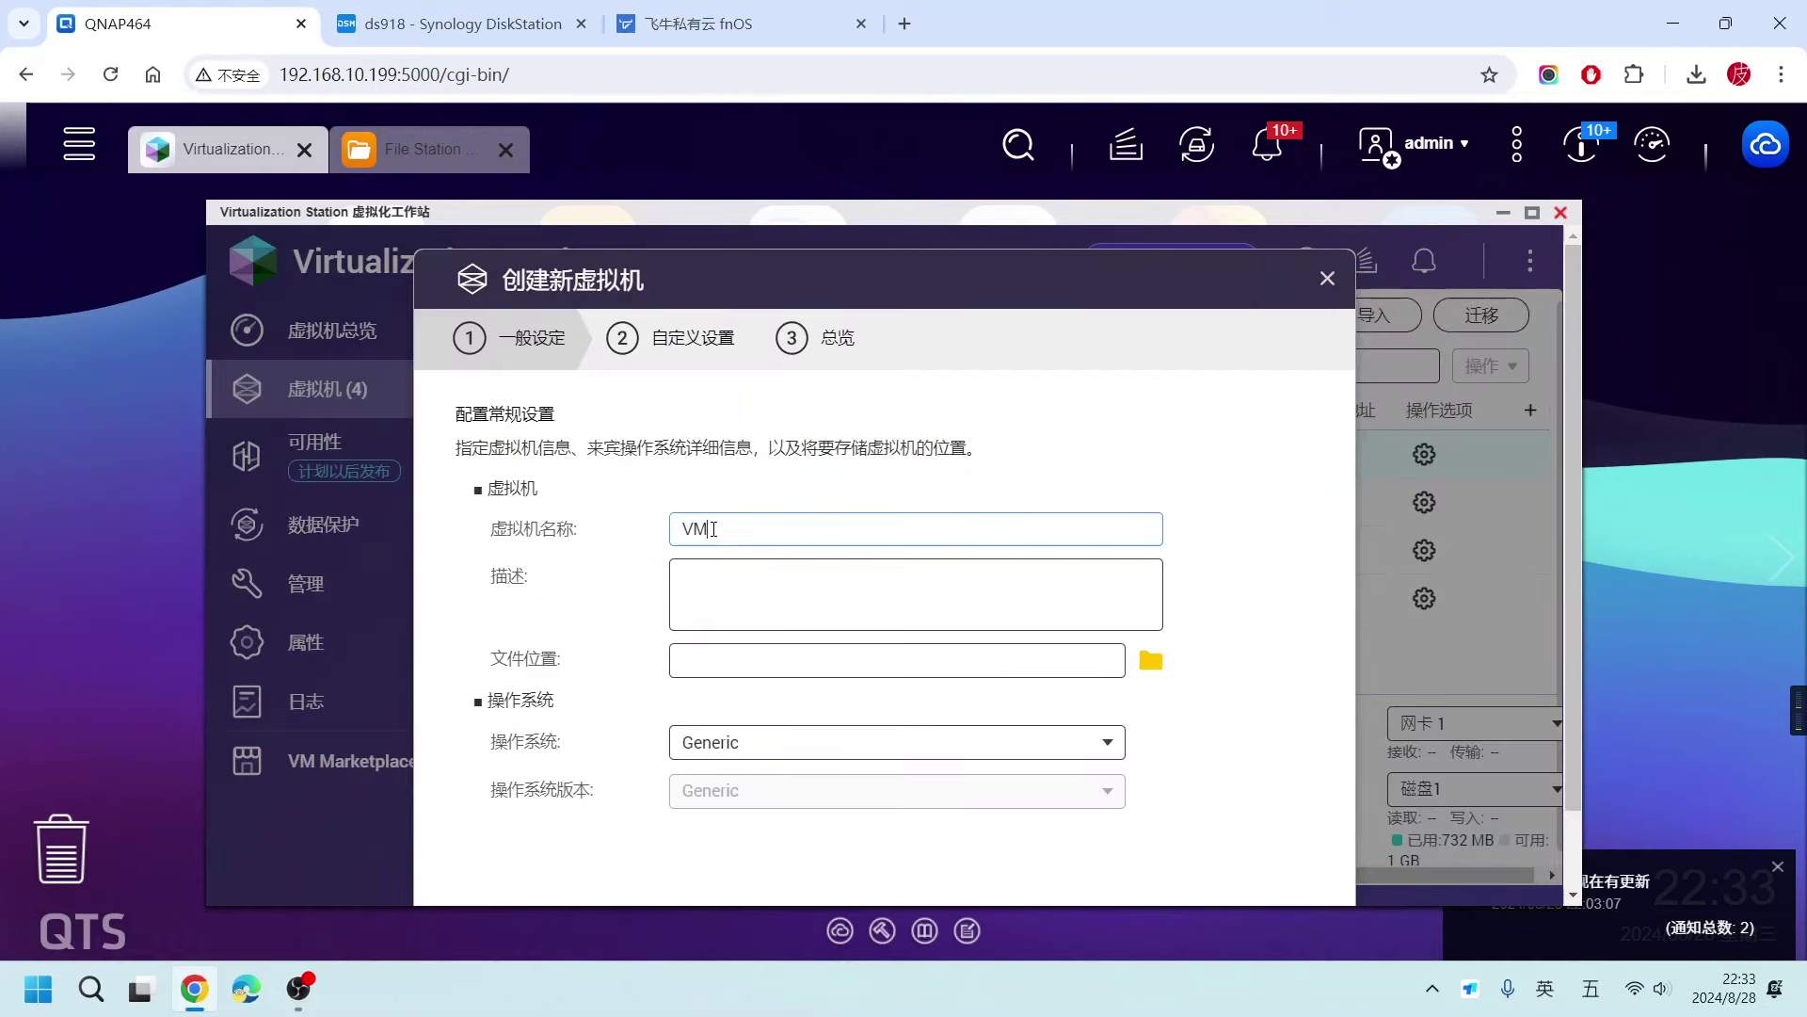
{"action": "type", "text": "FNo"}
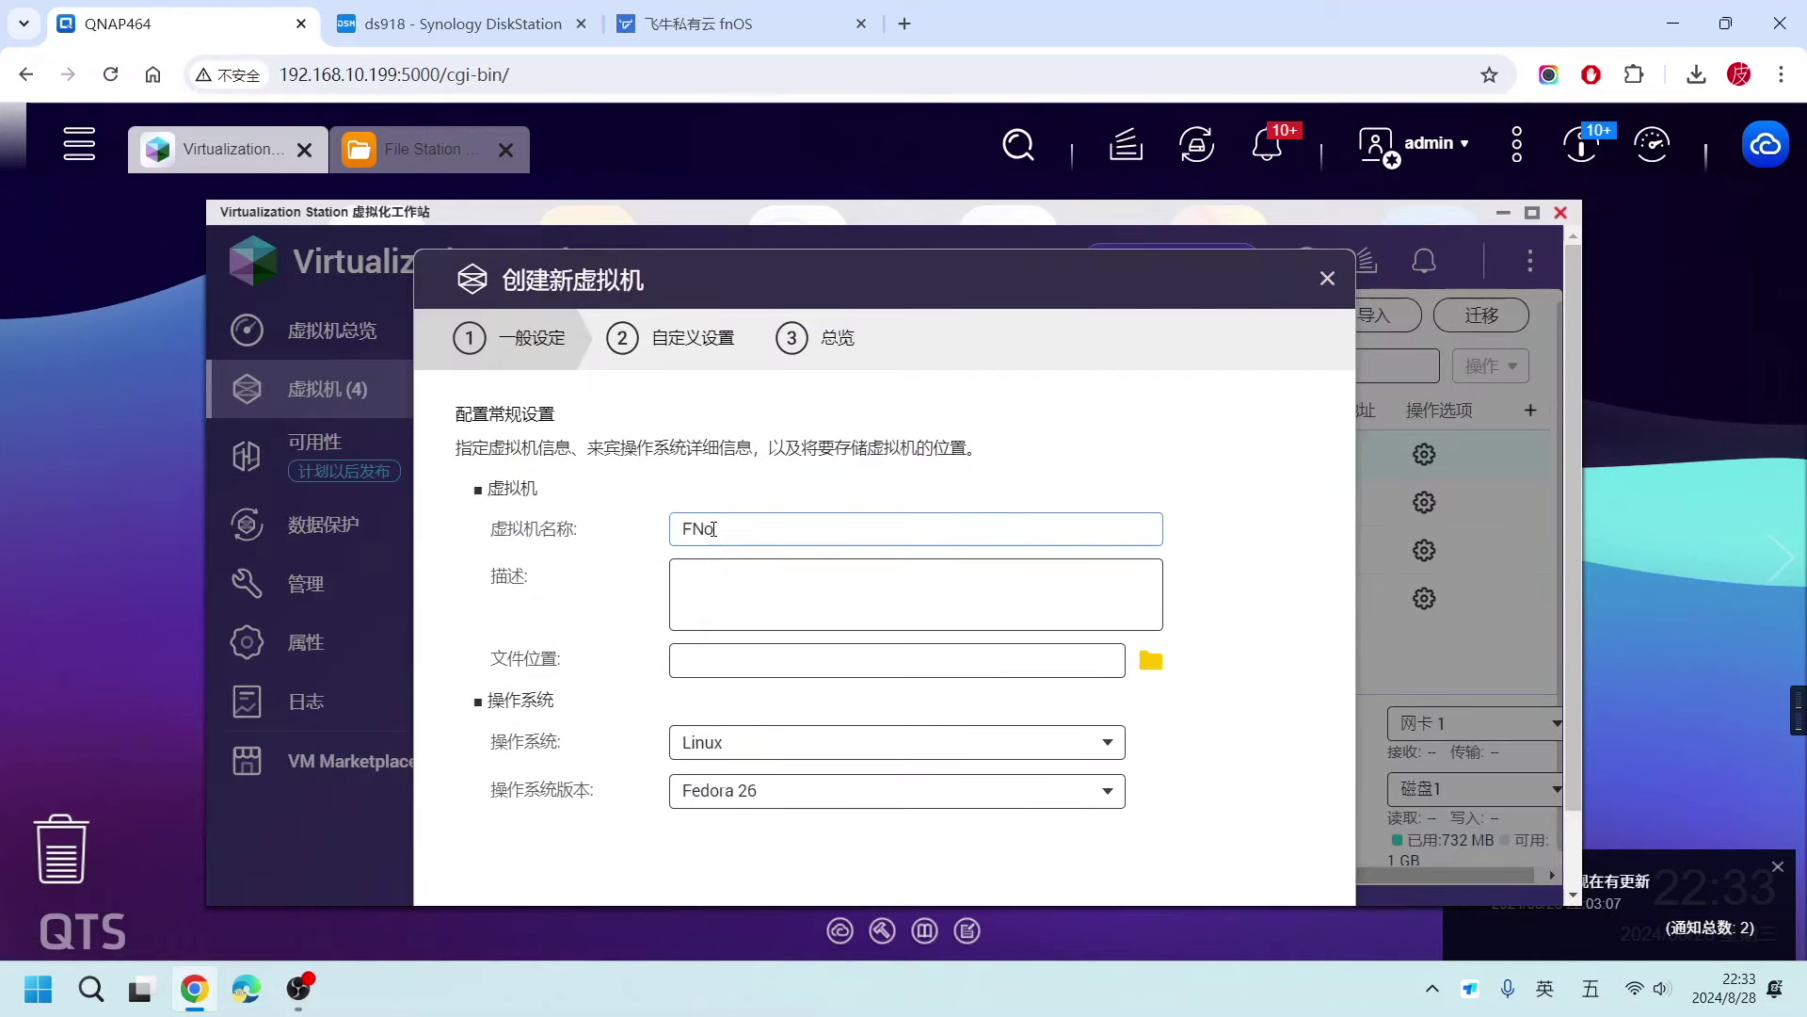
{"action": "type", "text": "STEST"}
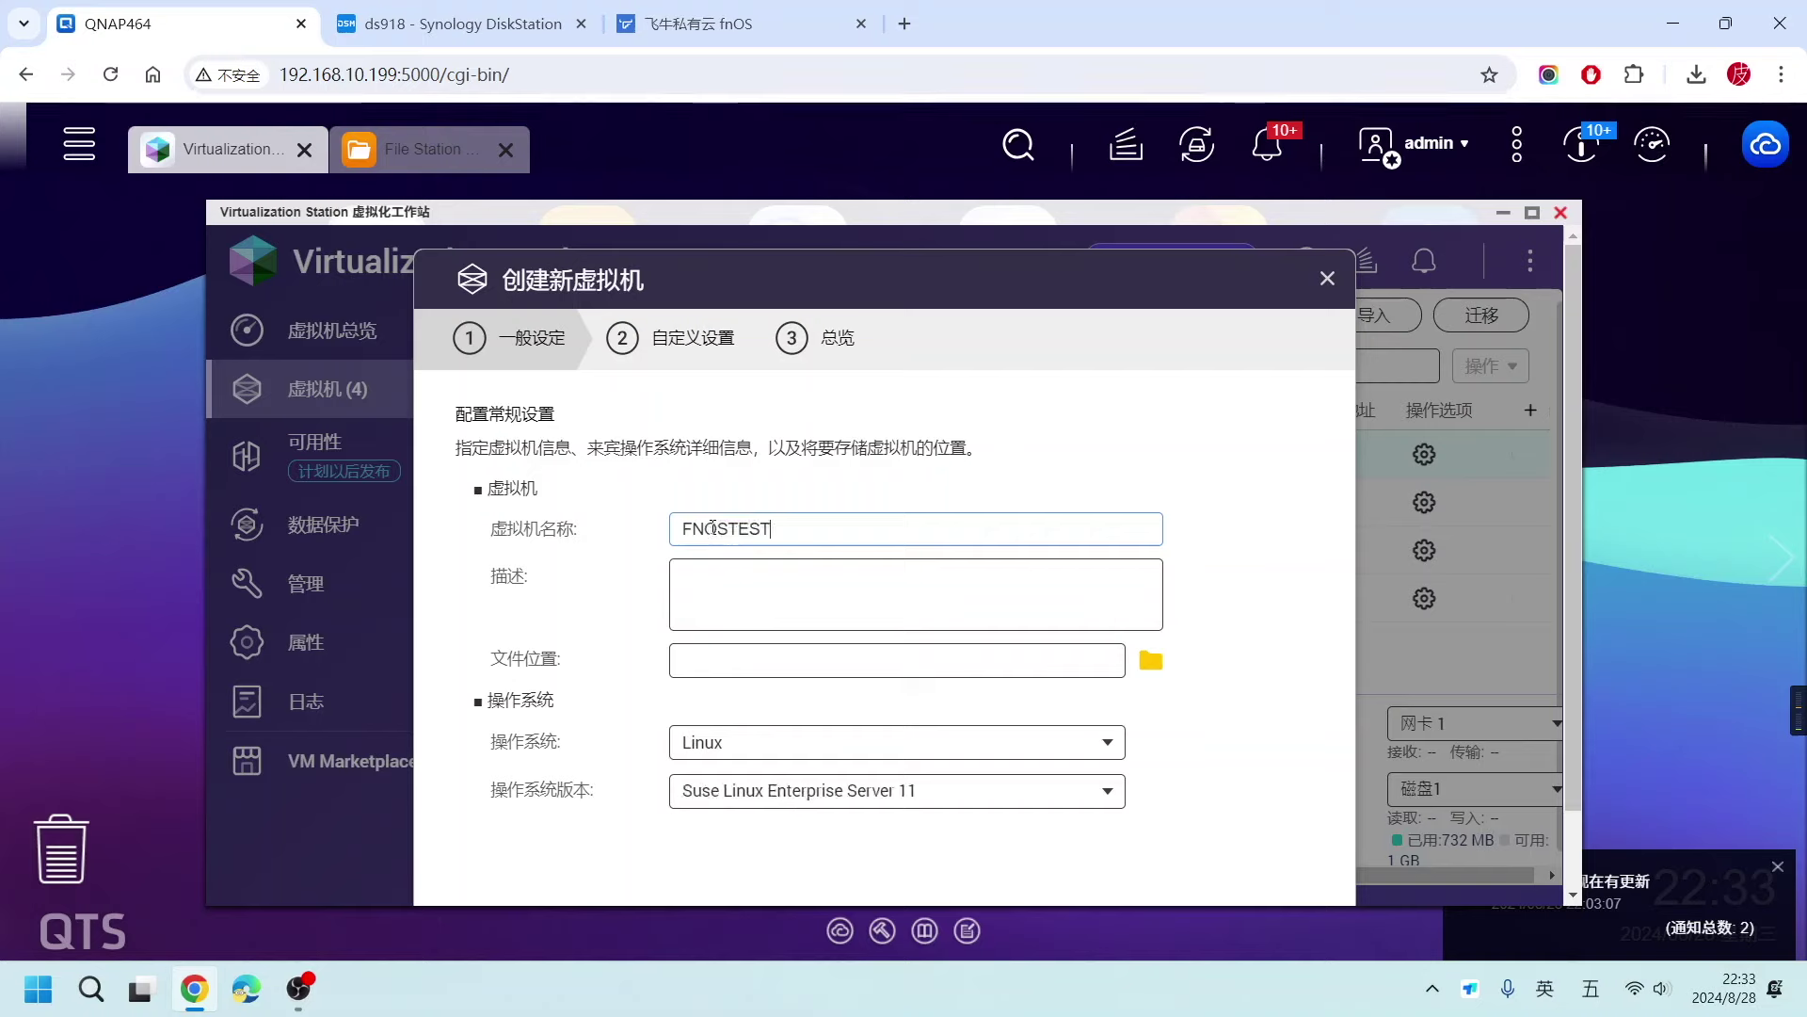
{"action": "left_click", "coordinate": [1150, 659]}
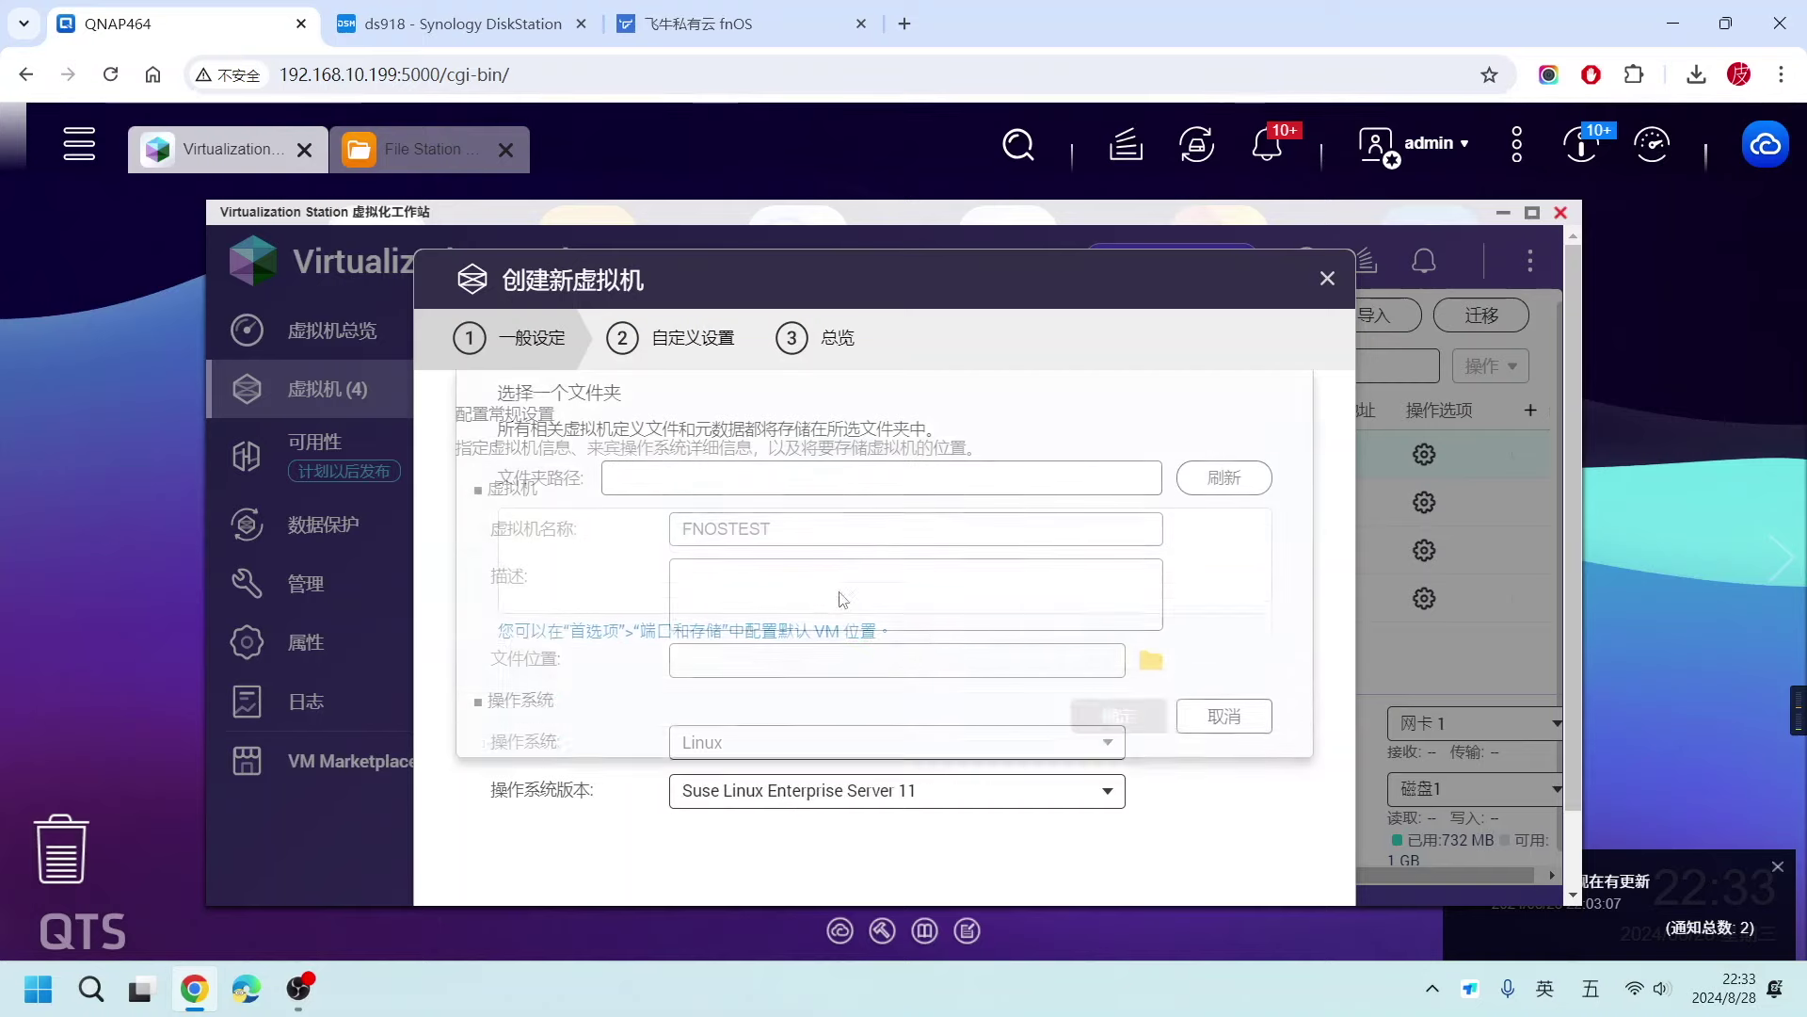
{"action": "left_click", "coordinate": [678, 702]}
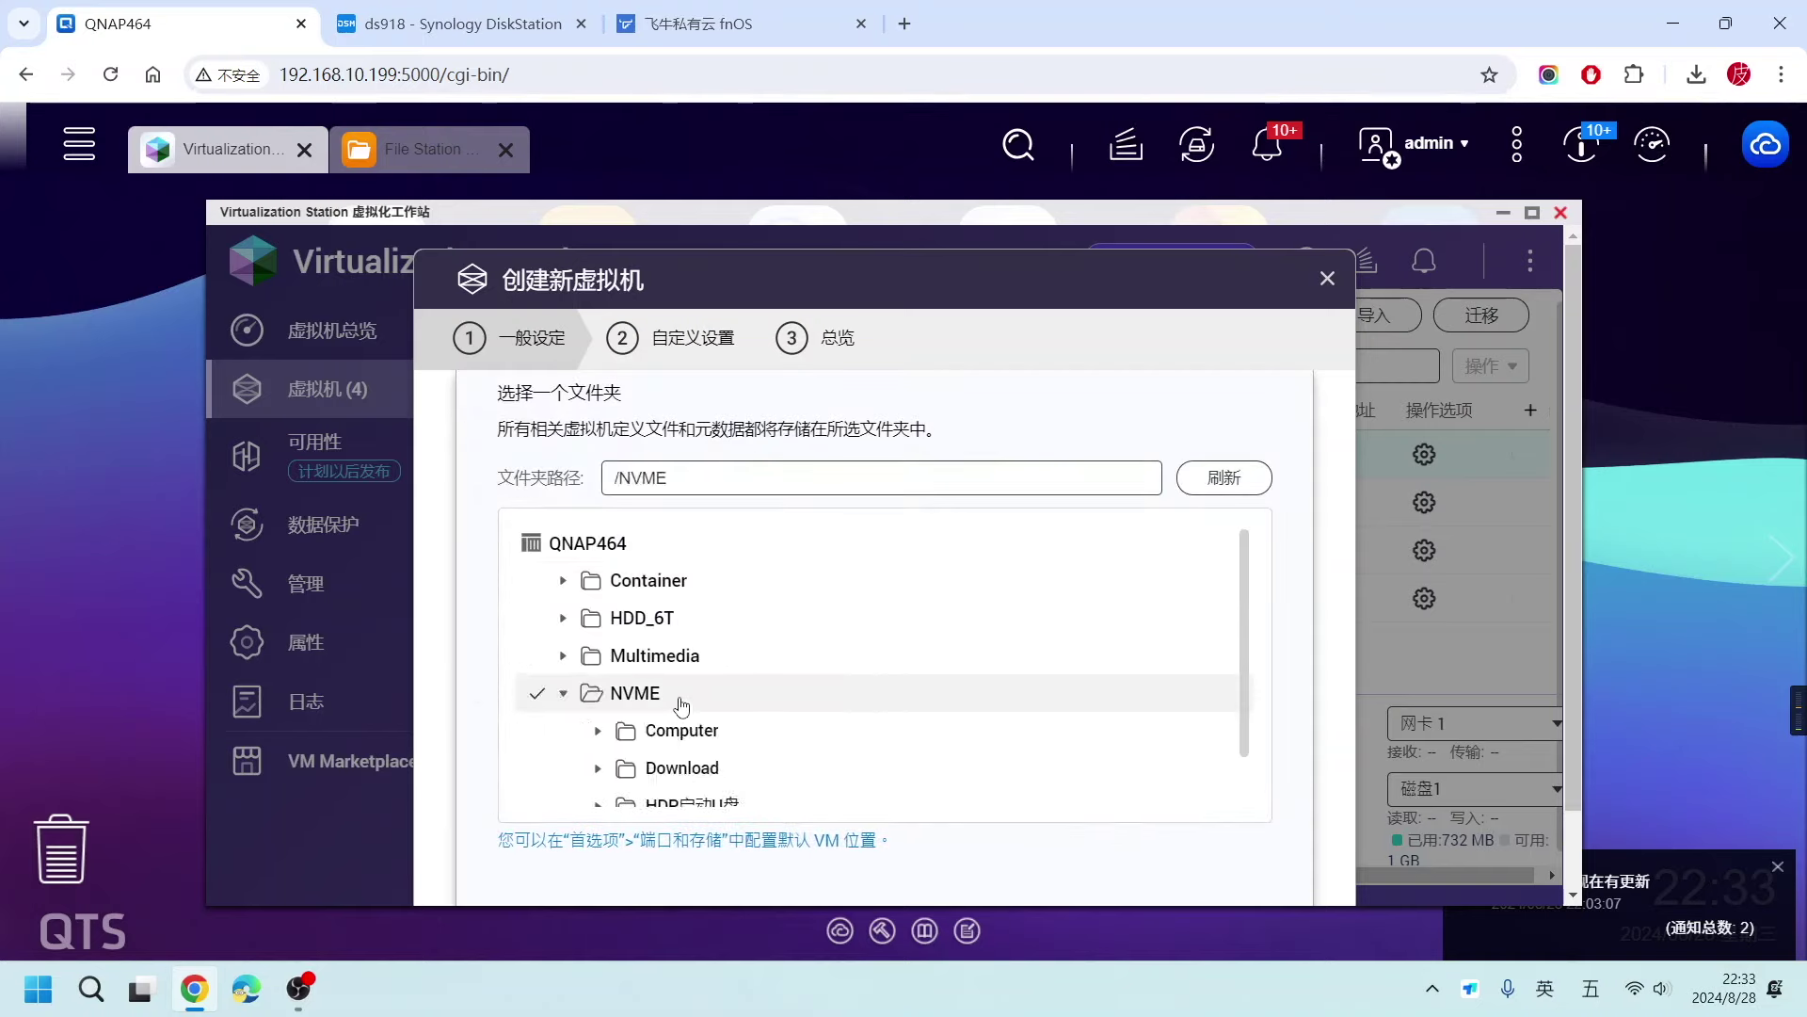
{"action": "left_click", "coordinate": [685, 729]}
{"action": "scroll", "coordinate": [1275, 617], "scroll_direction": "down", "scroll_amount": 1}
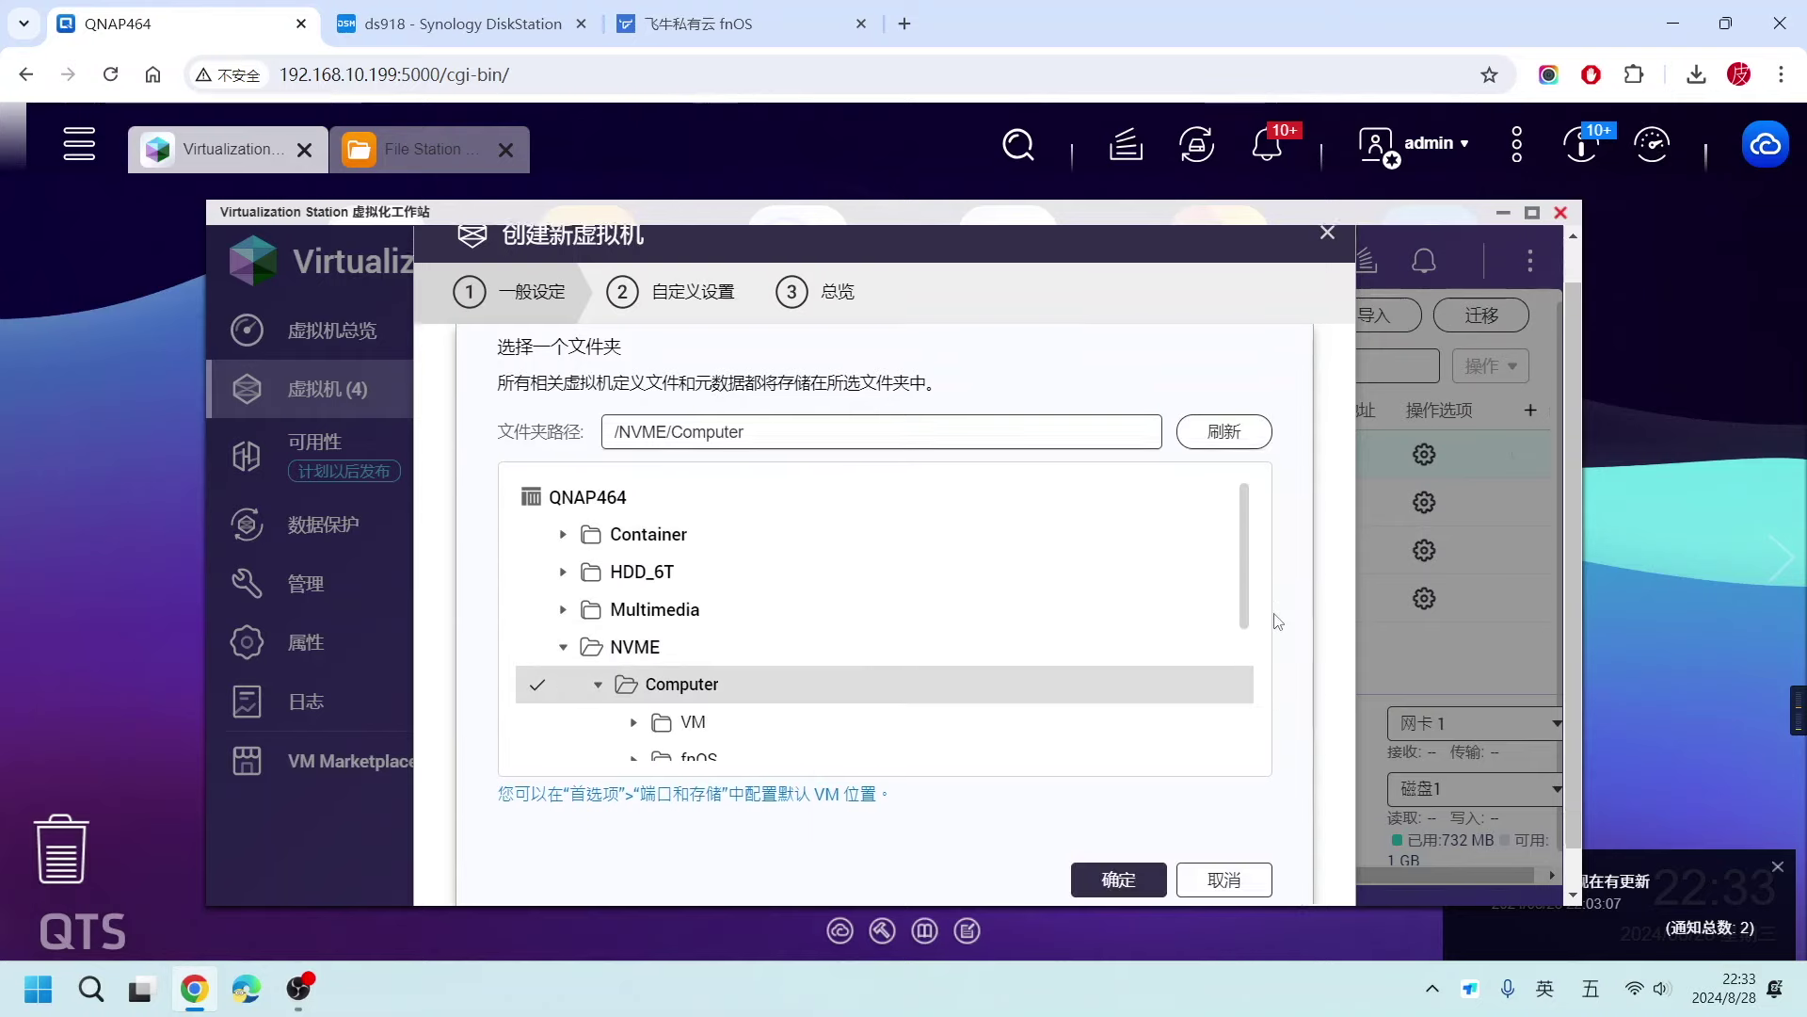
{"action": "scroll", "coordinate": [1224, 602], "scroll_direction": "down", "scroll_amount": 2}
{"action": "left_click", "coordinate": [1121, 836]}
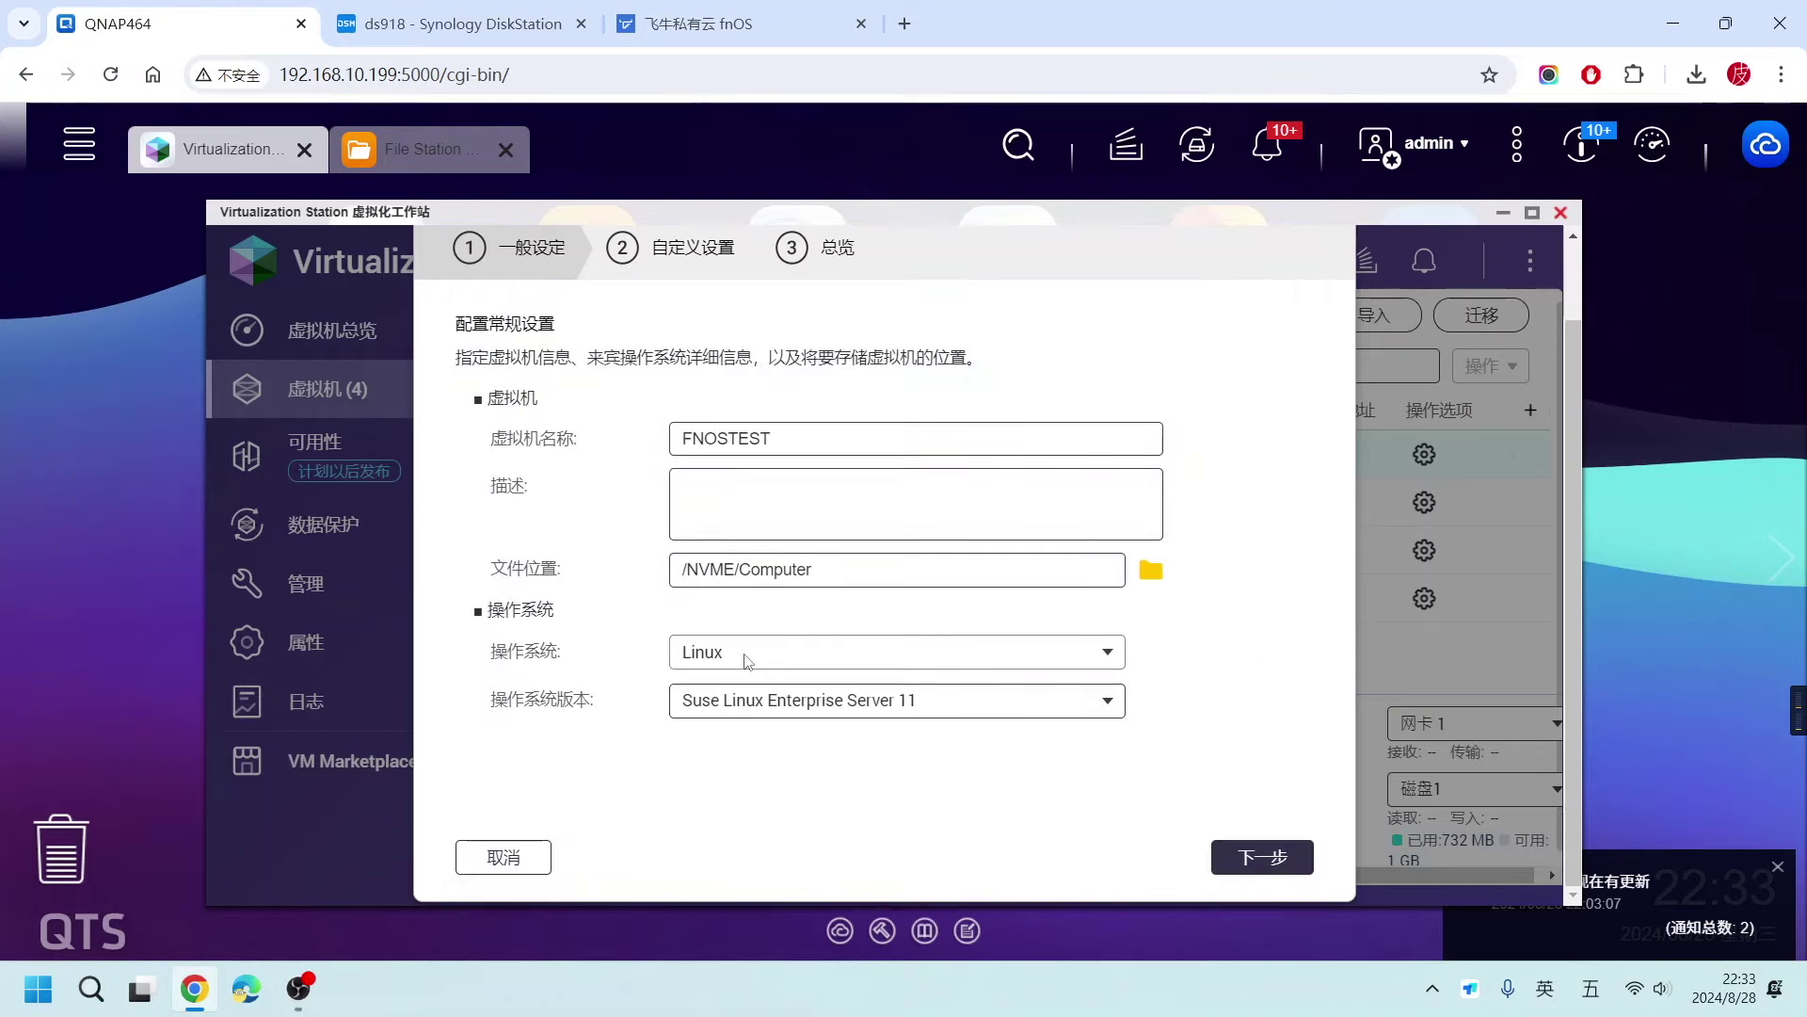
Set the operating system to Linux Debian 9.1.0 and proceed to custom settings.
{"action": "left_click", "coordinate": [739, 651]}
{"action": "left_click", "coordinate": [737, 782]}
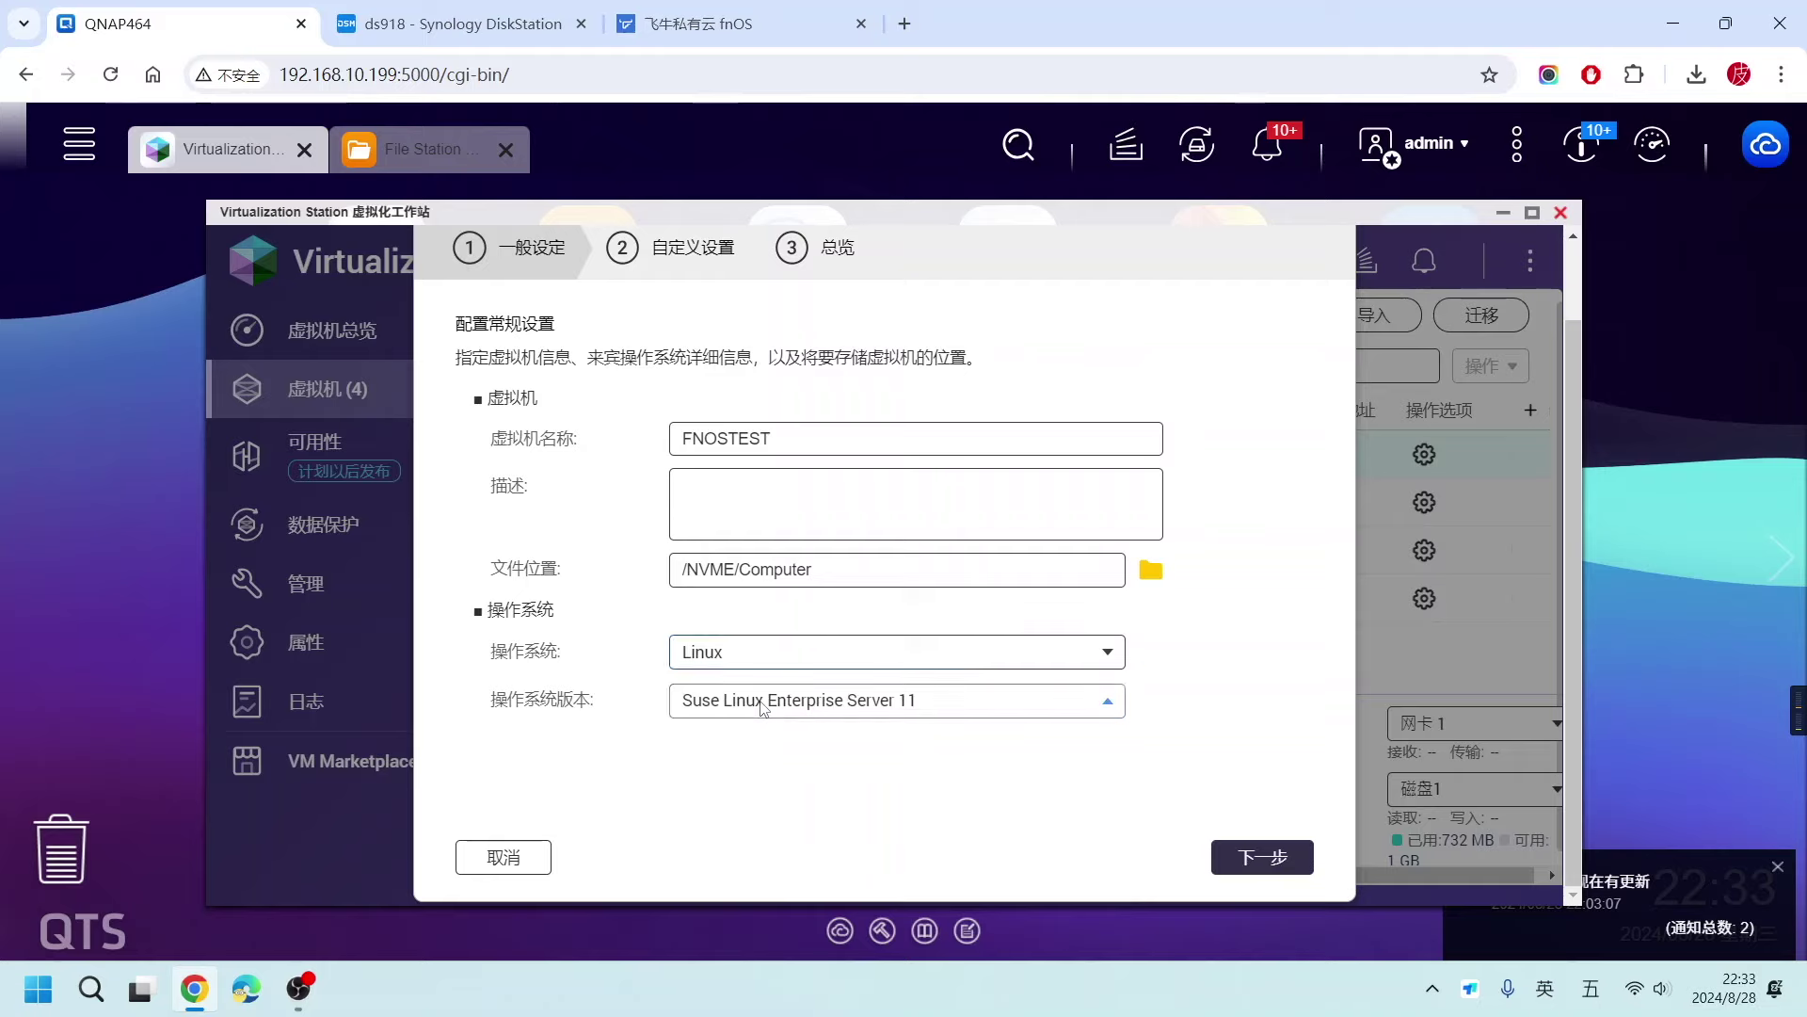
{"action": "left_click", "coordinate": [772, 699]}
{"action": "scroll", "coordinate": [789, 577], "scroll_direction": "up", "scroll_amount": 5}
{"action": "scroll", "coordinate": [789, 579], "scroll_direction": "up", "scroll_amount": 5}
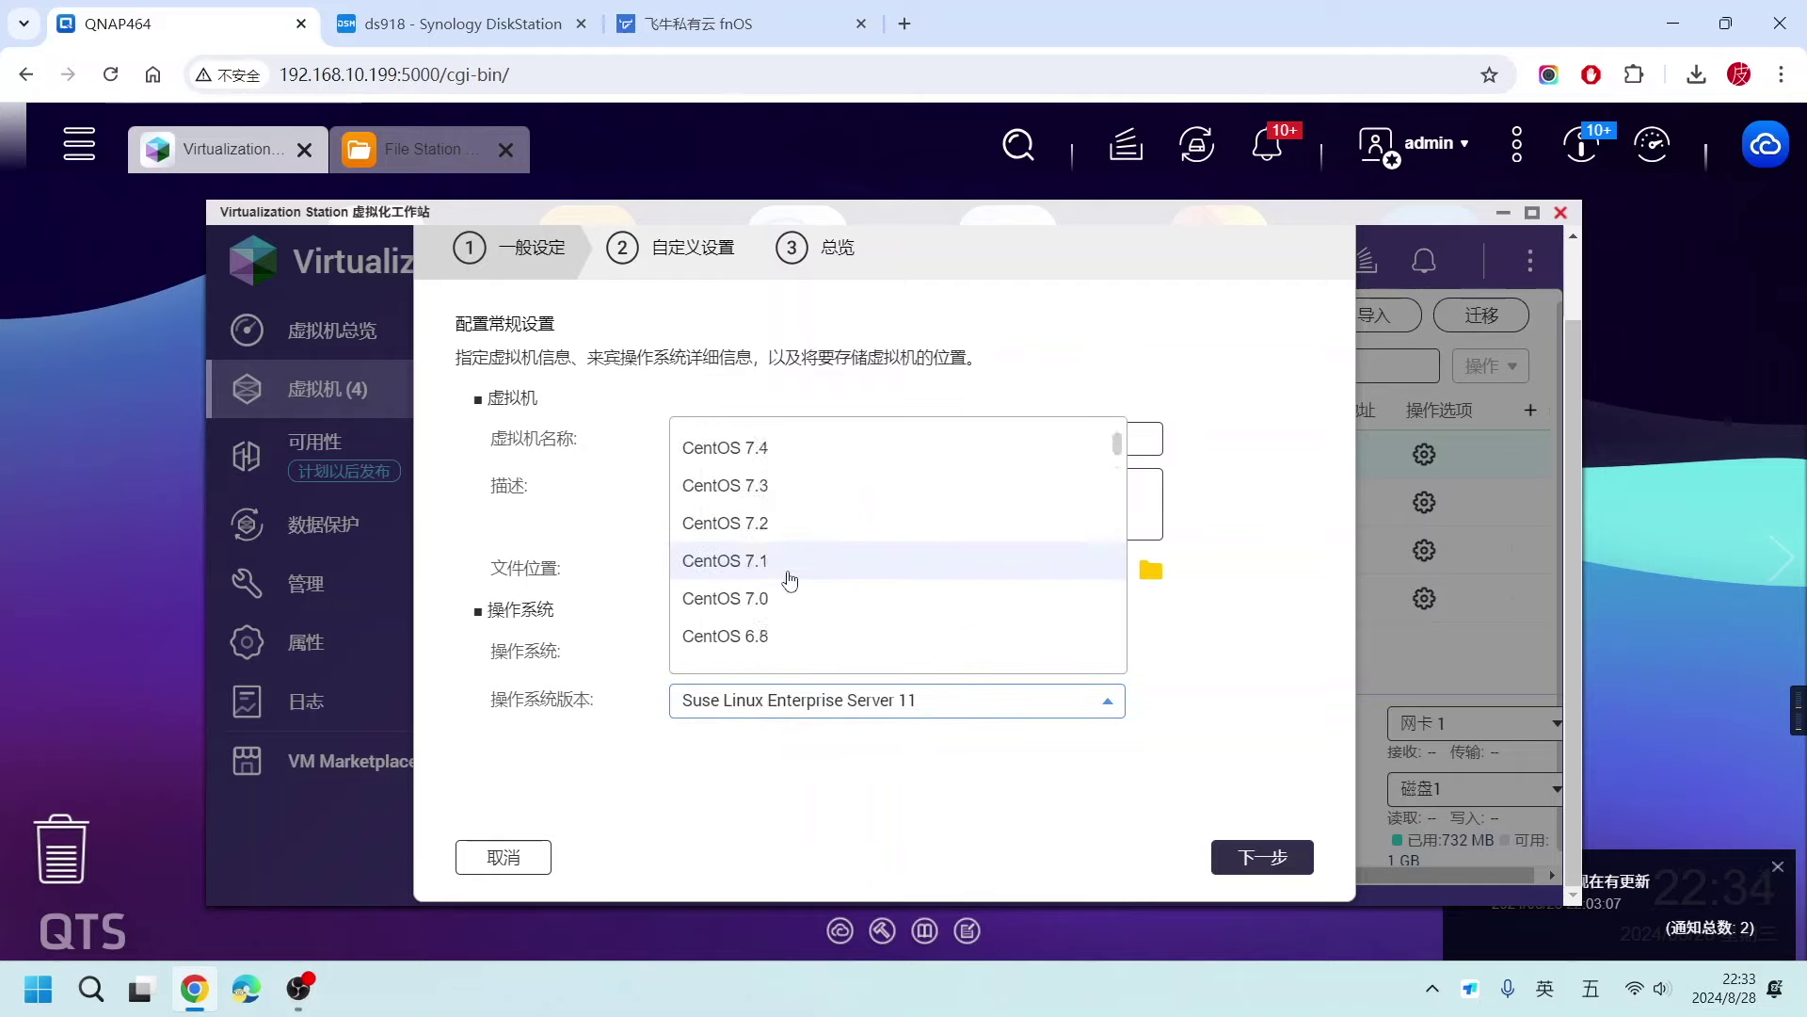
{"action": "scroll", "coordinate": [789, 579], "scroll_direction": "down", "scroll_amount": 5}
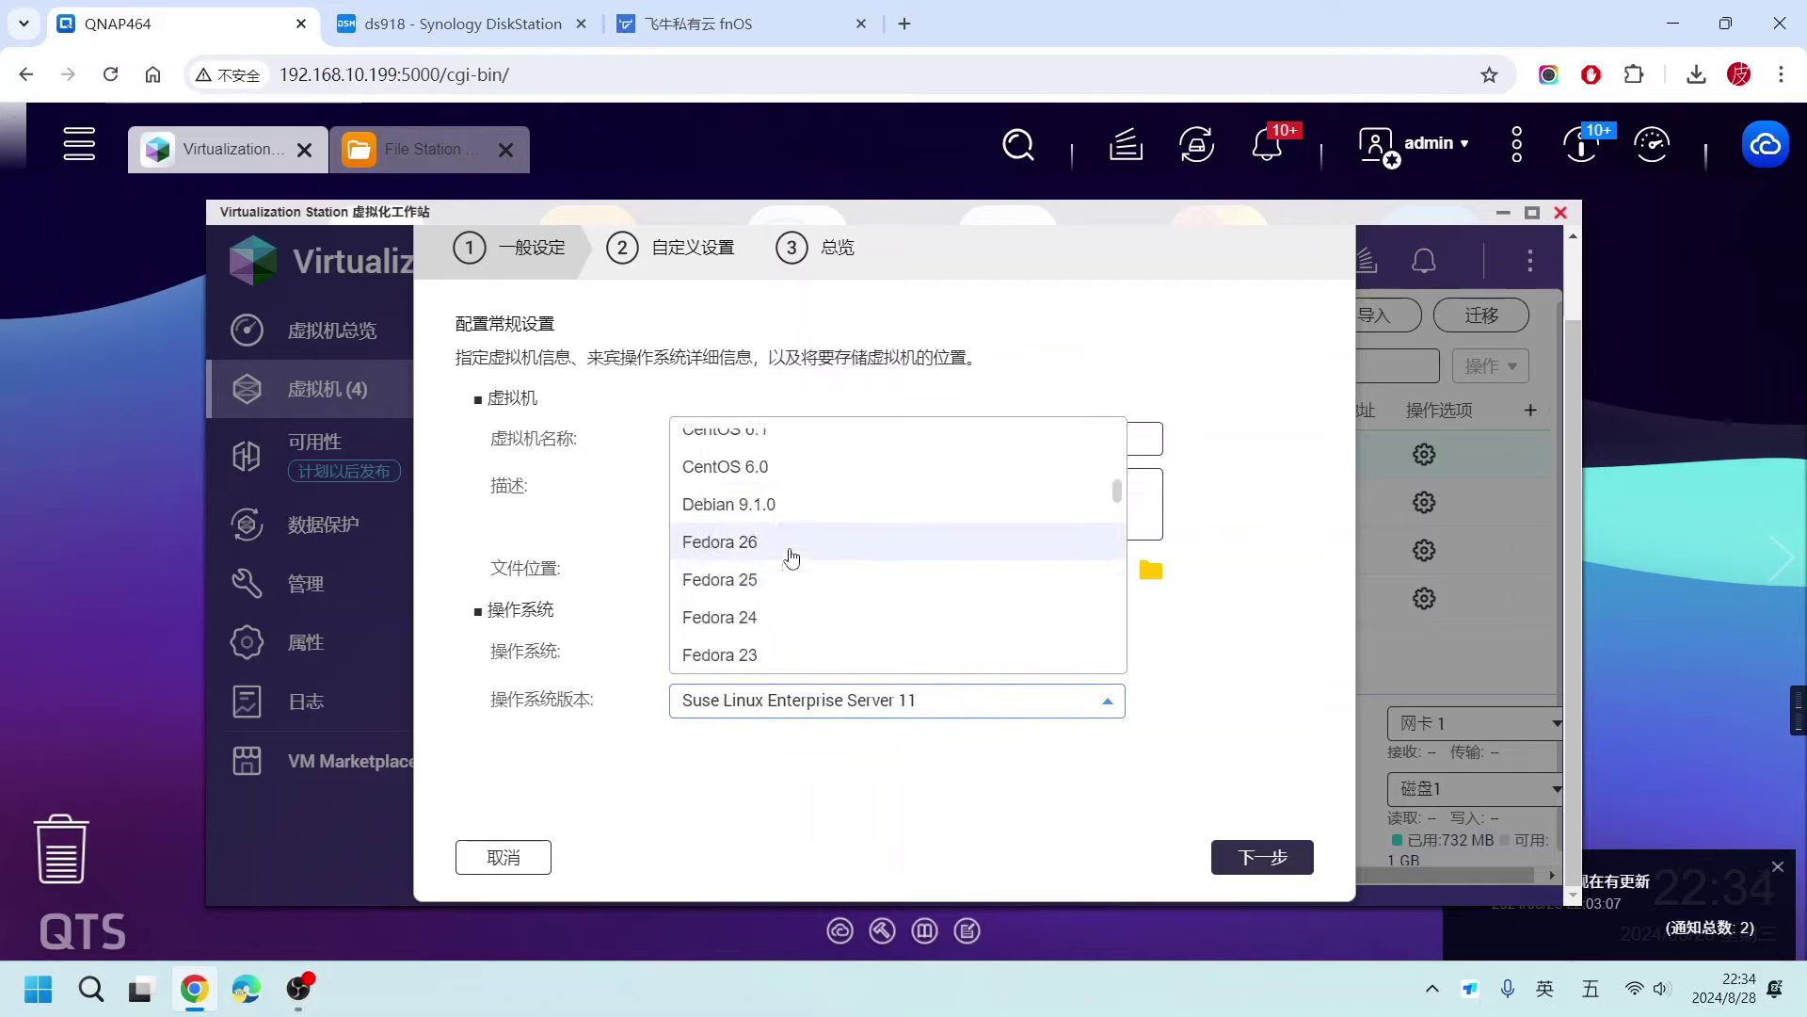
{"action": "left_click", "coordinate": [794, 513]}
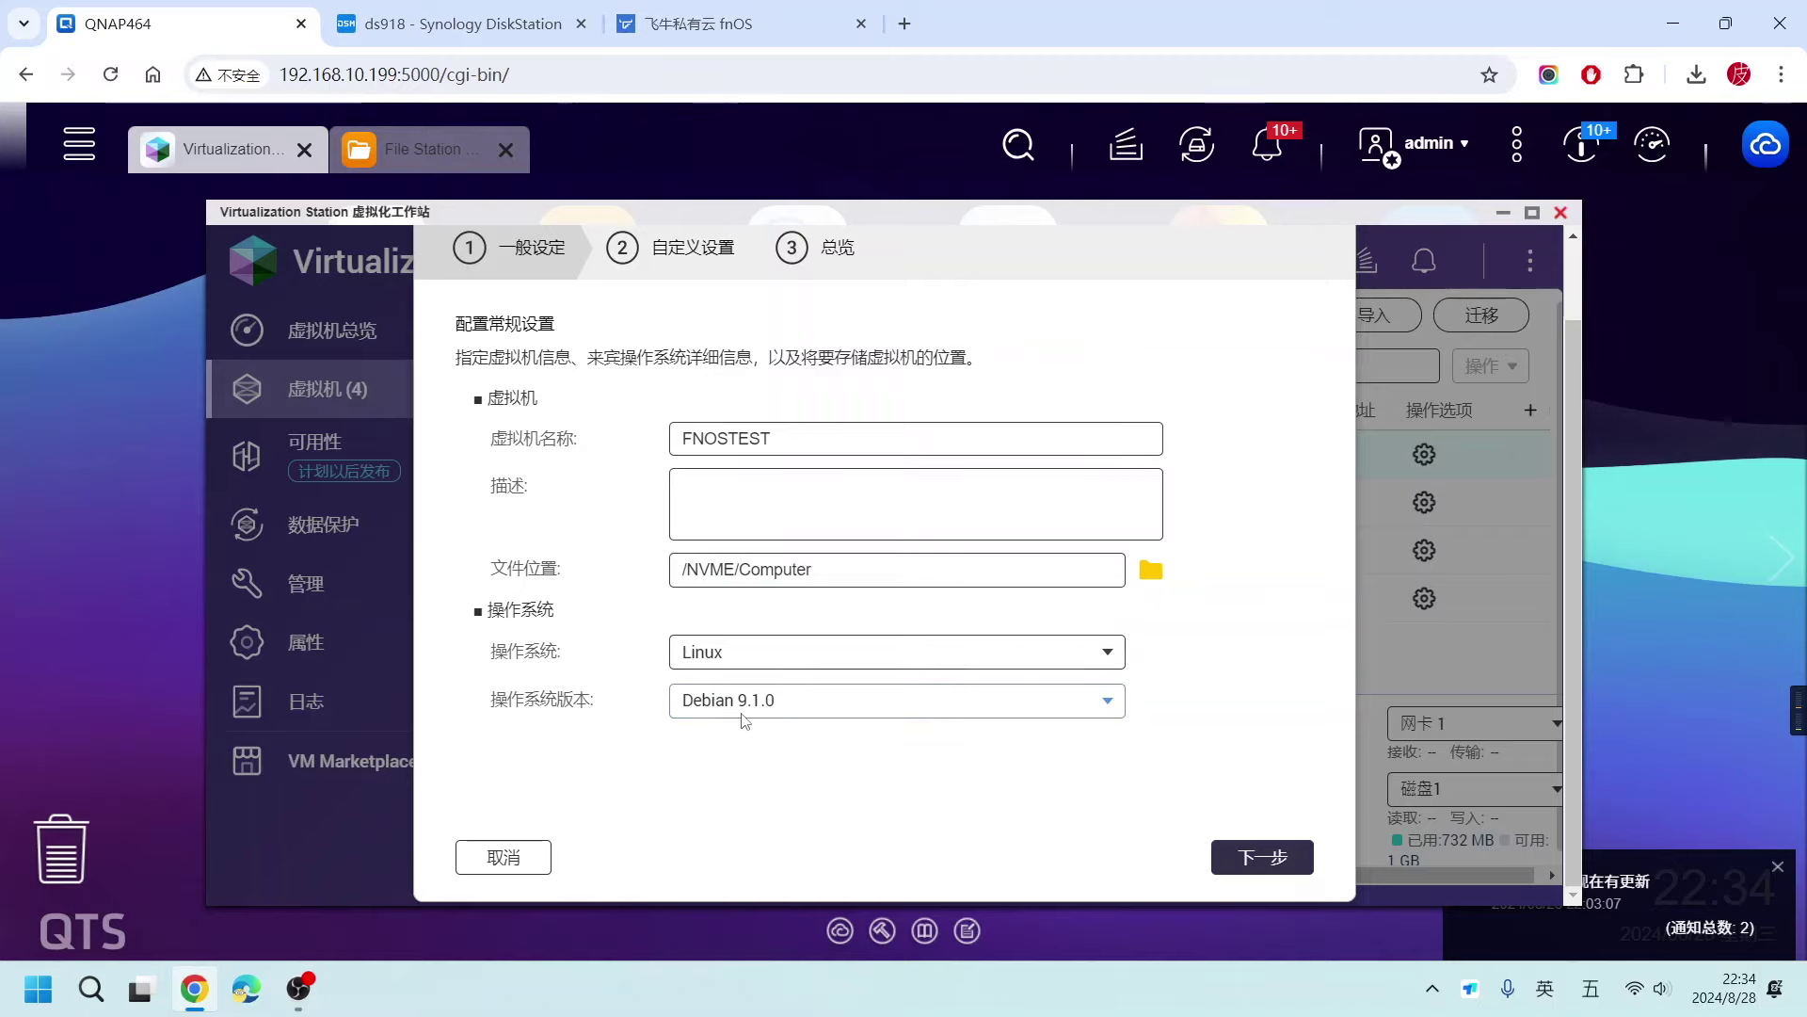
{"action": "left_click", "coordinate": [1262, 857]}
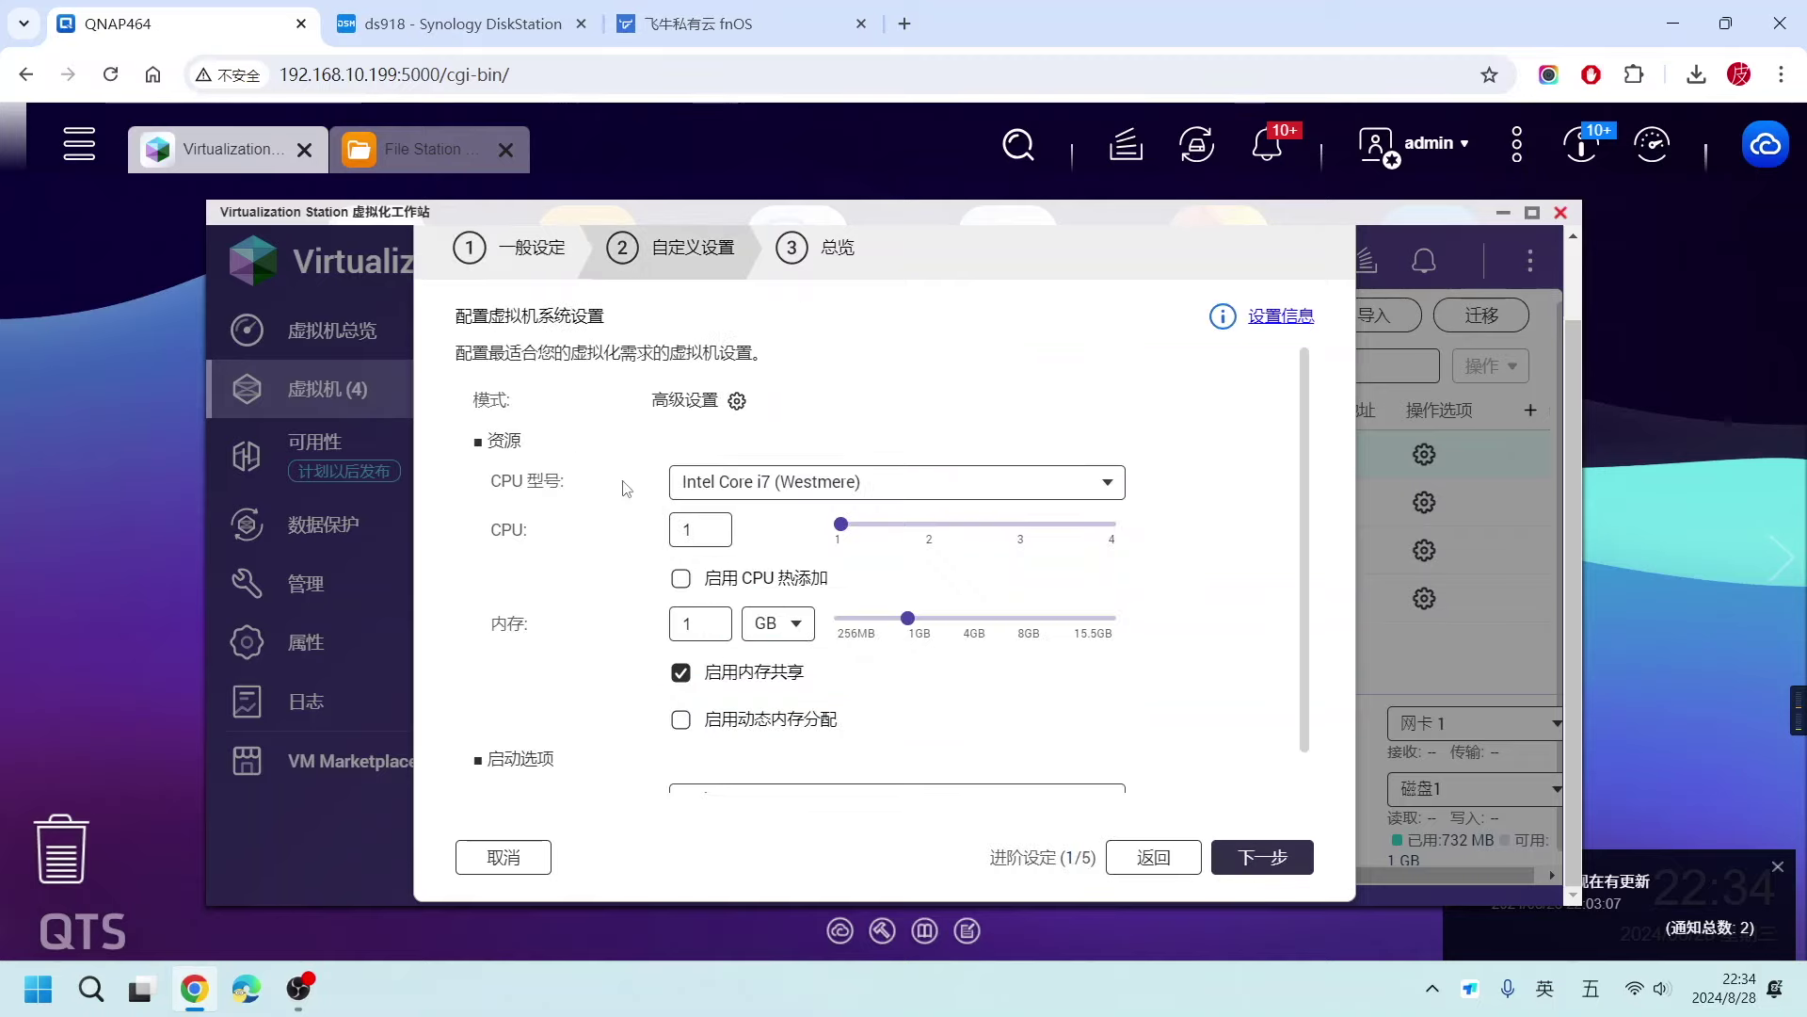
Give the VM 2 GB of memory and UEFI firmware, then move on to disk settings.
{"action": "left_click", "coordinate": [957, 494]}
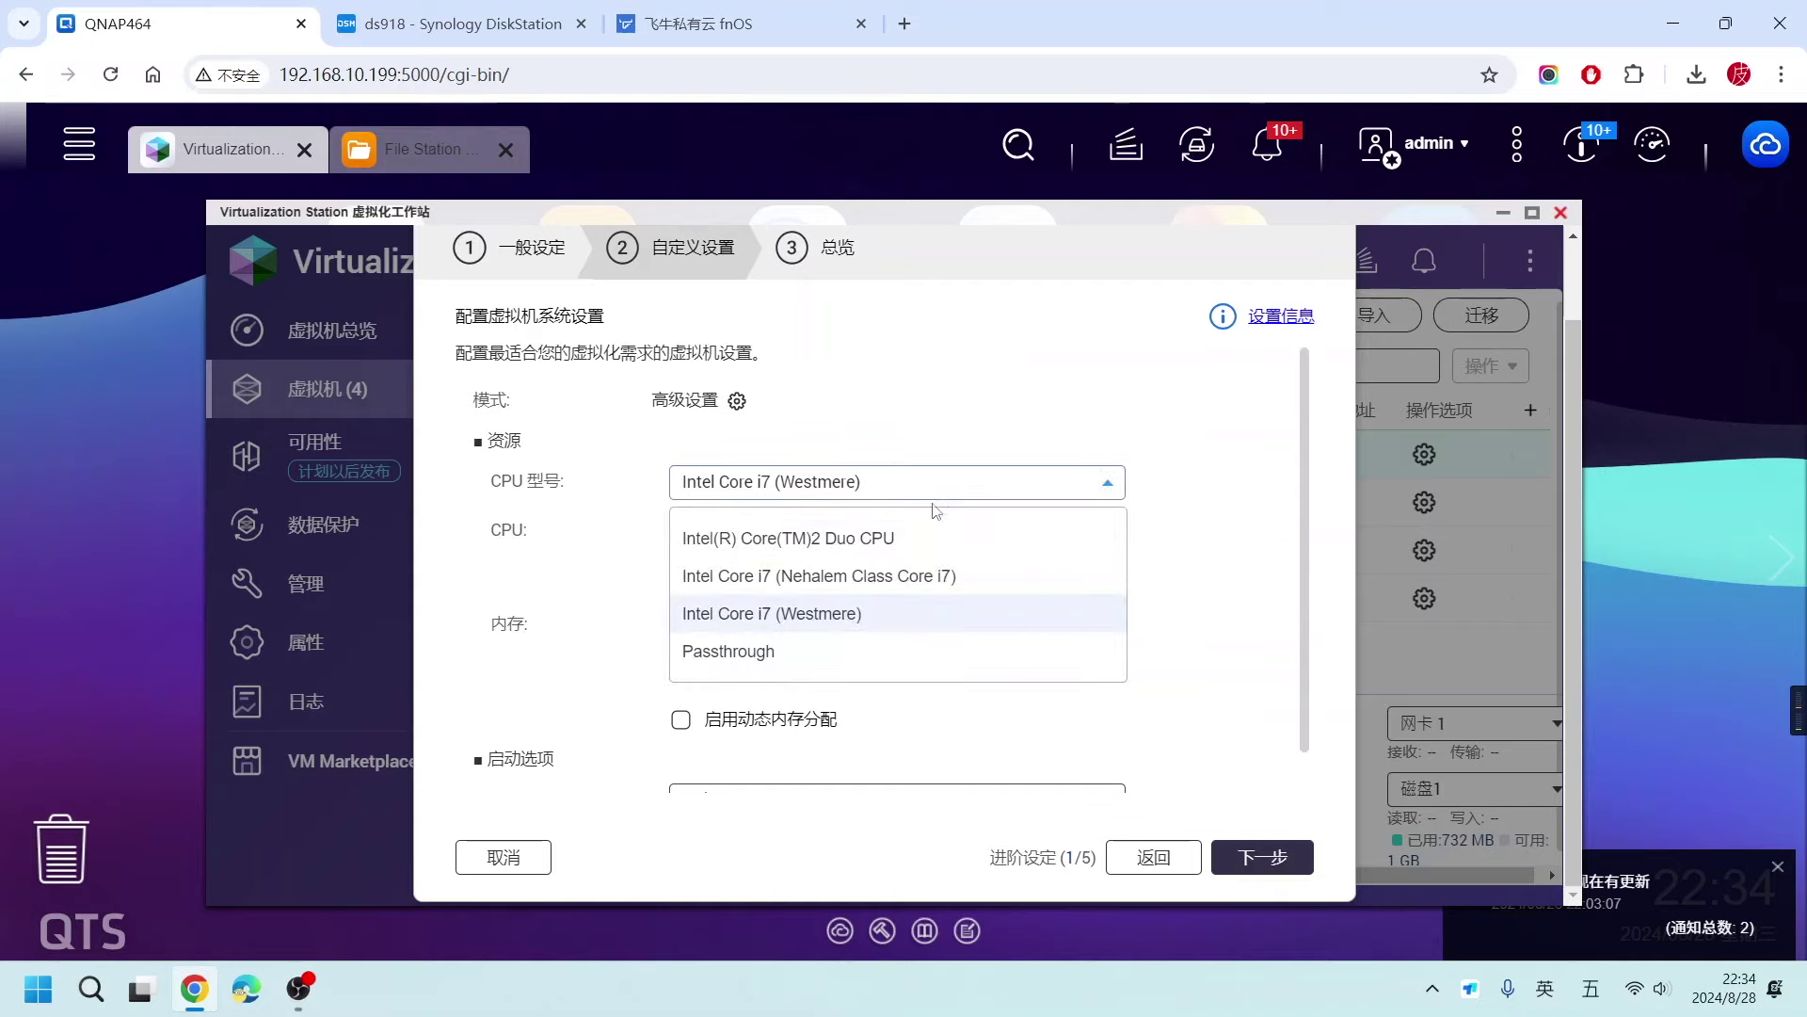
{"action": "left_click", "coordinate": [823, 618]}
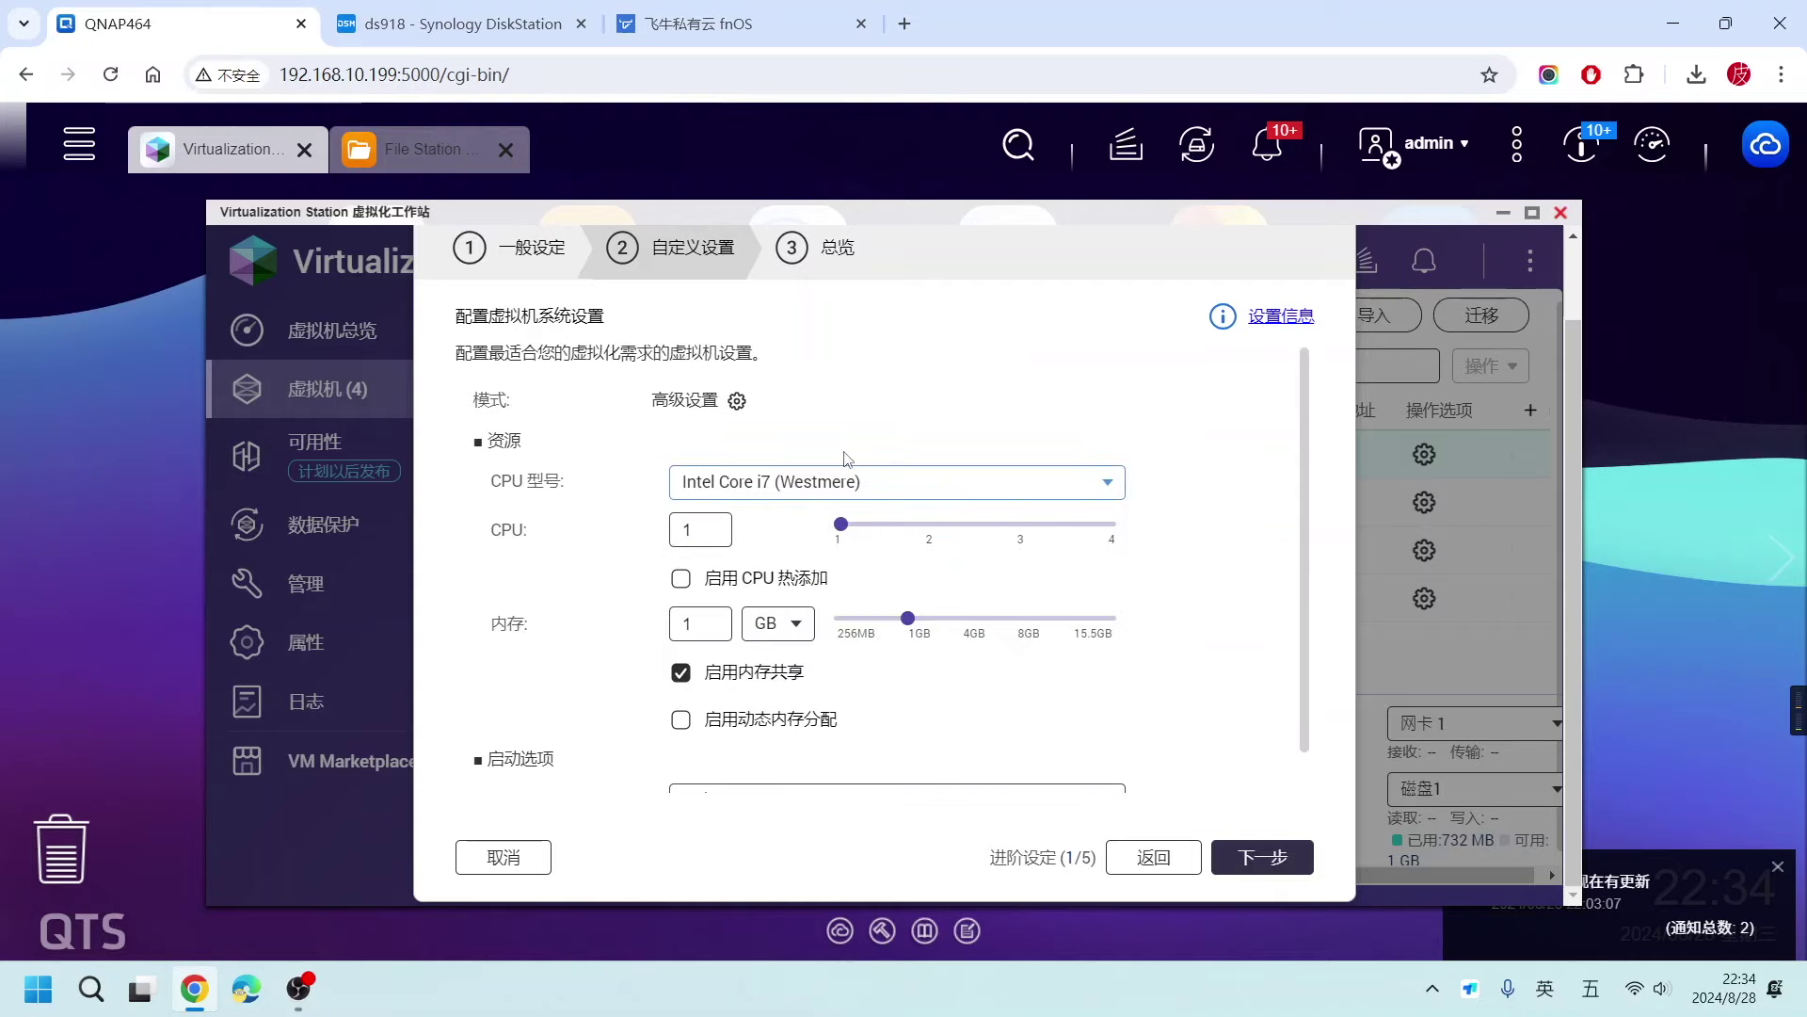
{"action": "double_click", "coordinate": [691, 625]}
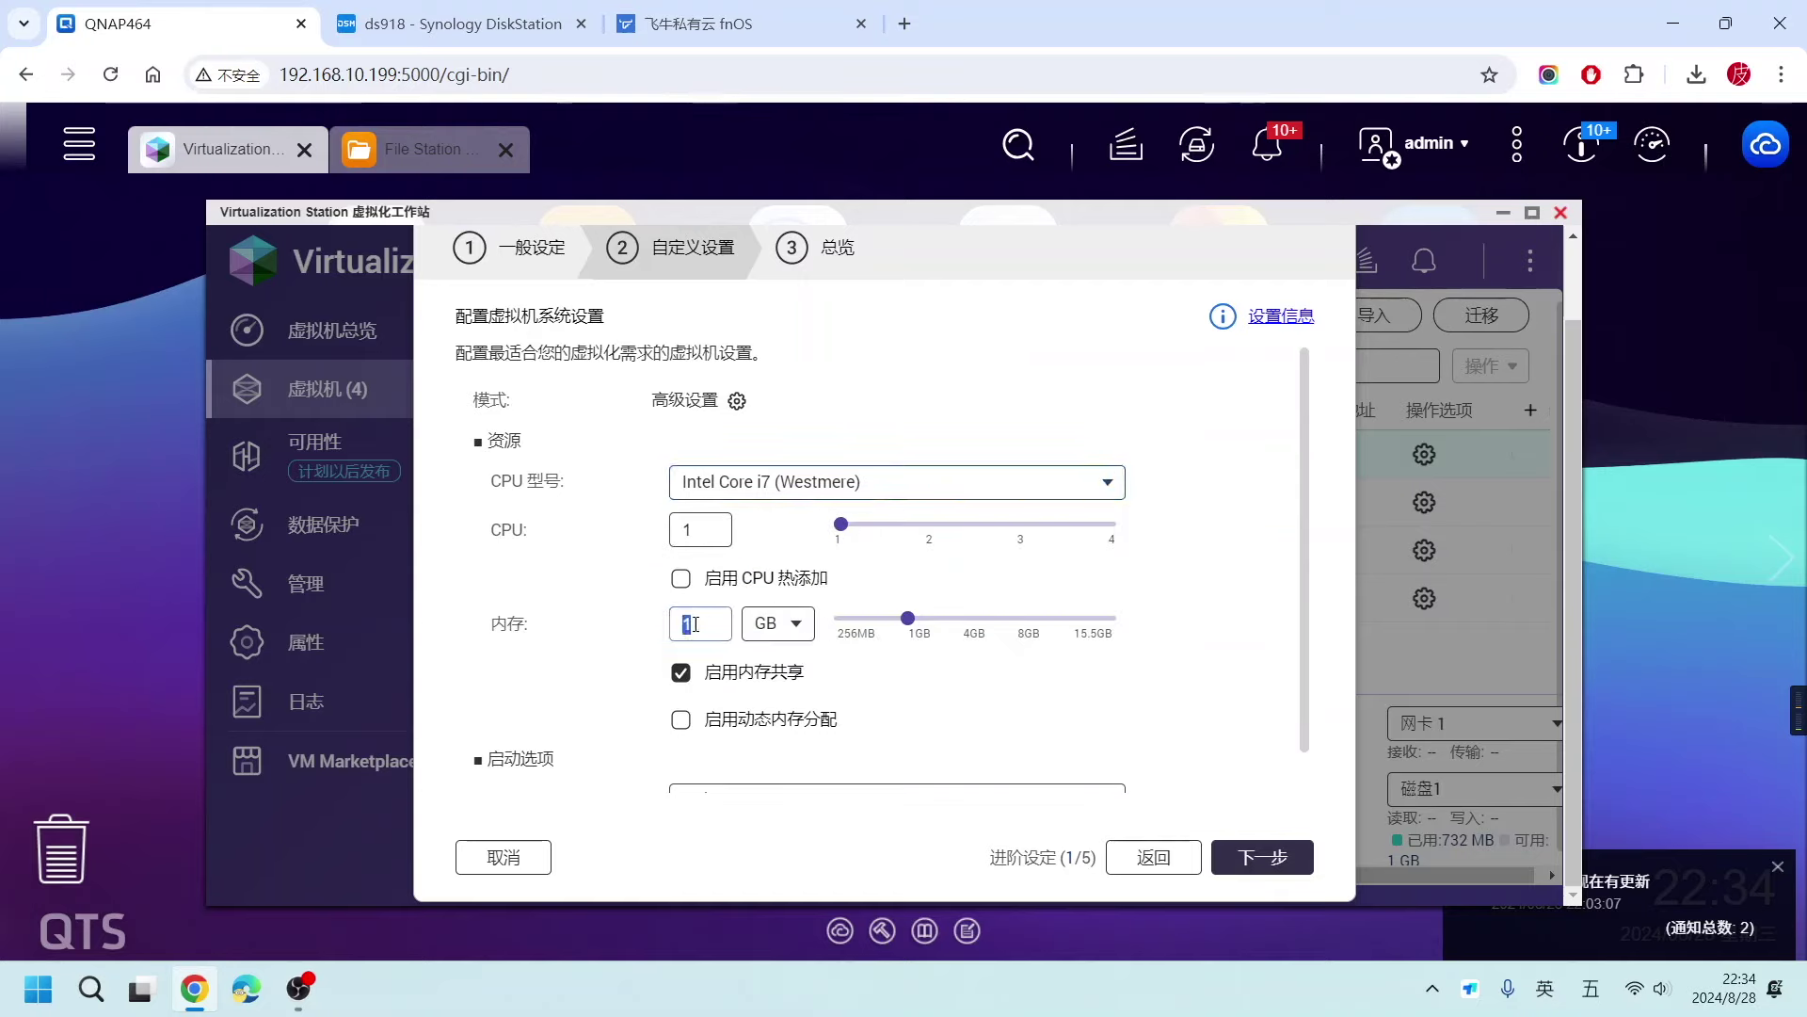
{"action": "type", "text": "2"}
{"action": "scroll", "coordinate": [706, 659], "scroll_direction": "down", "scroll_amount": 1}
{"action": "left_click", "coordinate": [750, 765]}
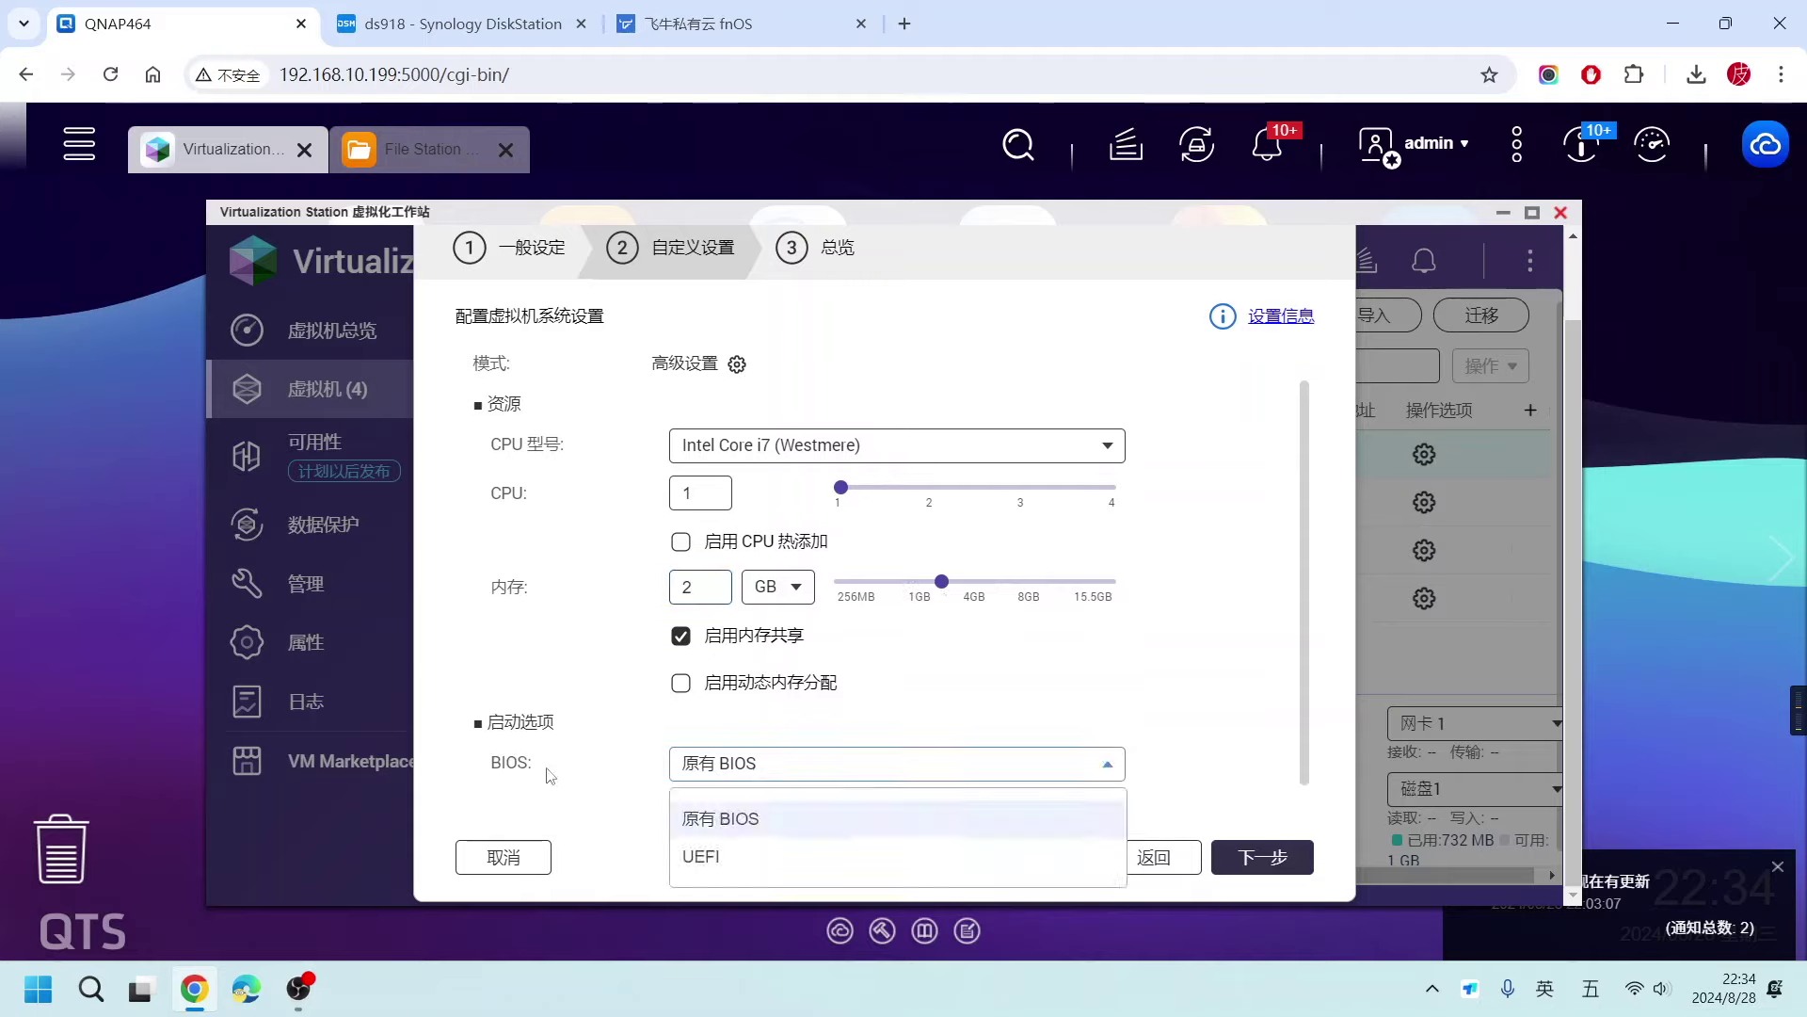
{"action": "left_click", "coordinate": [772, 852]}
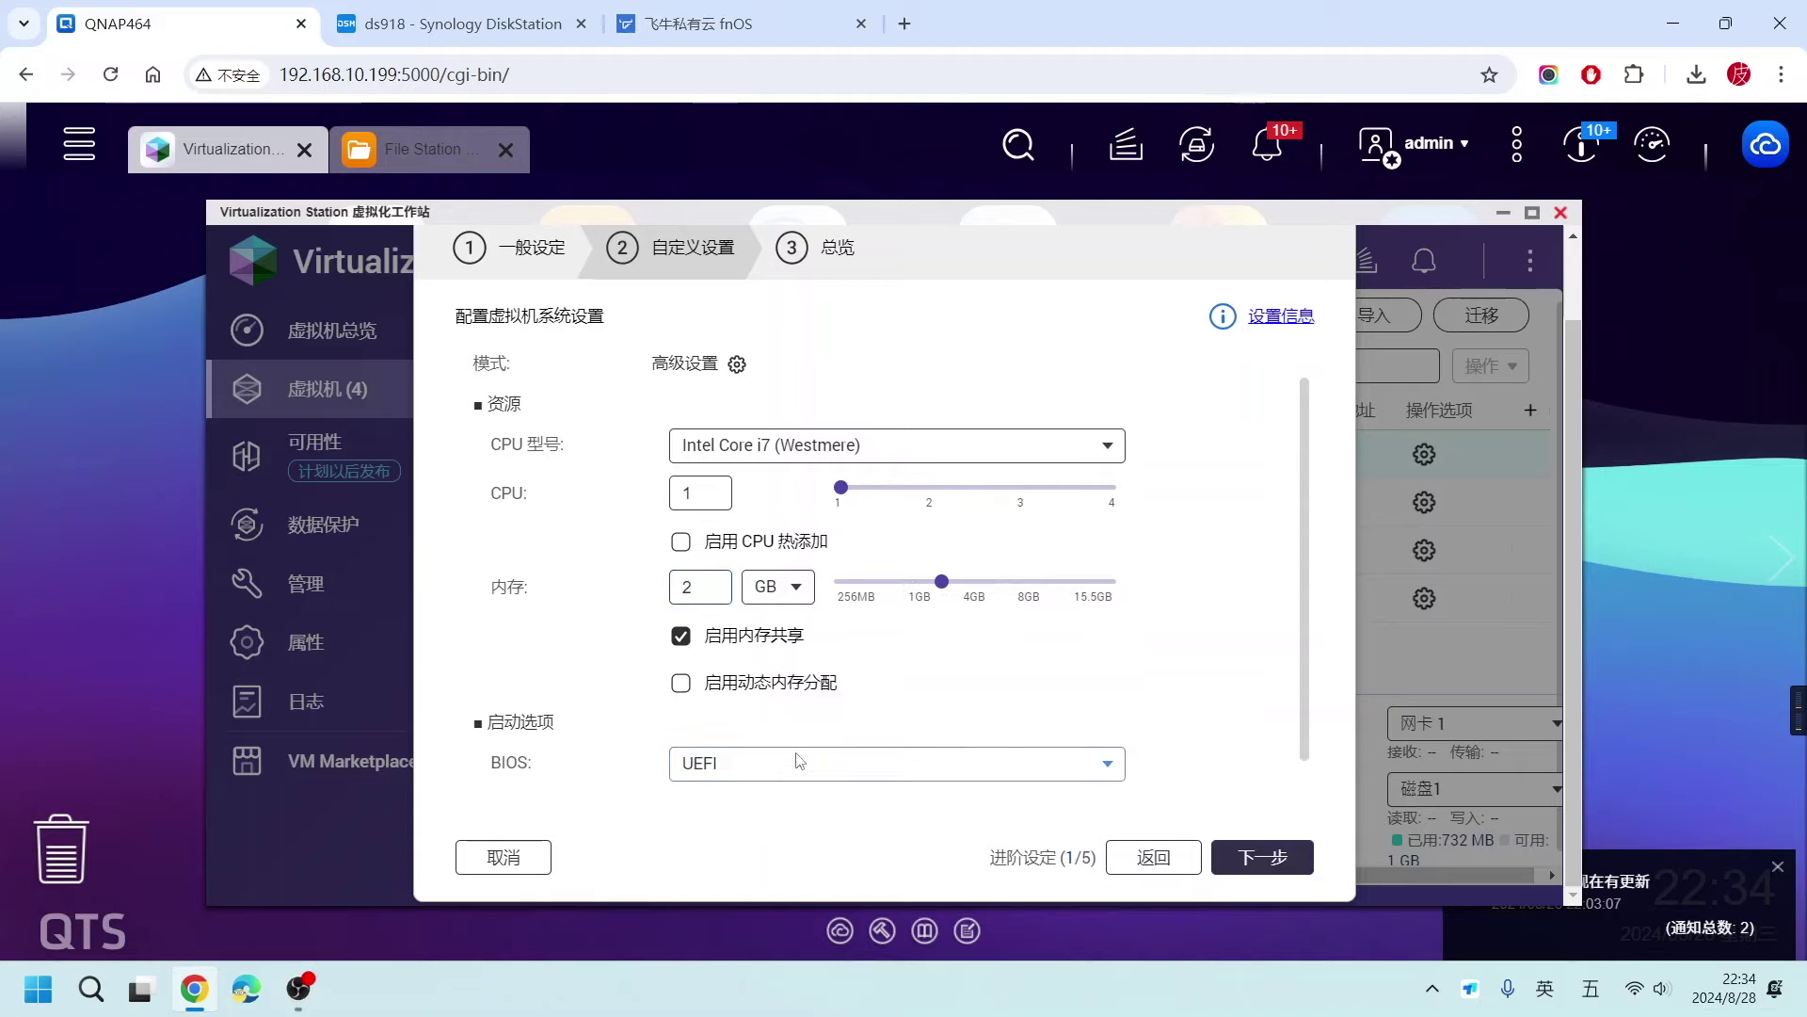
{"action": "left_click", "coordinate": [1262, 856]}
Change Disk 1's capacity from 250 GB to 128 GB.
{"action": "double_click", "coordinate": [654, 493]}
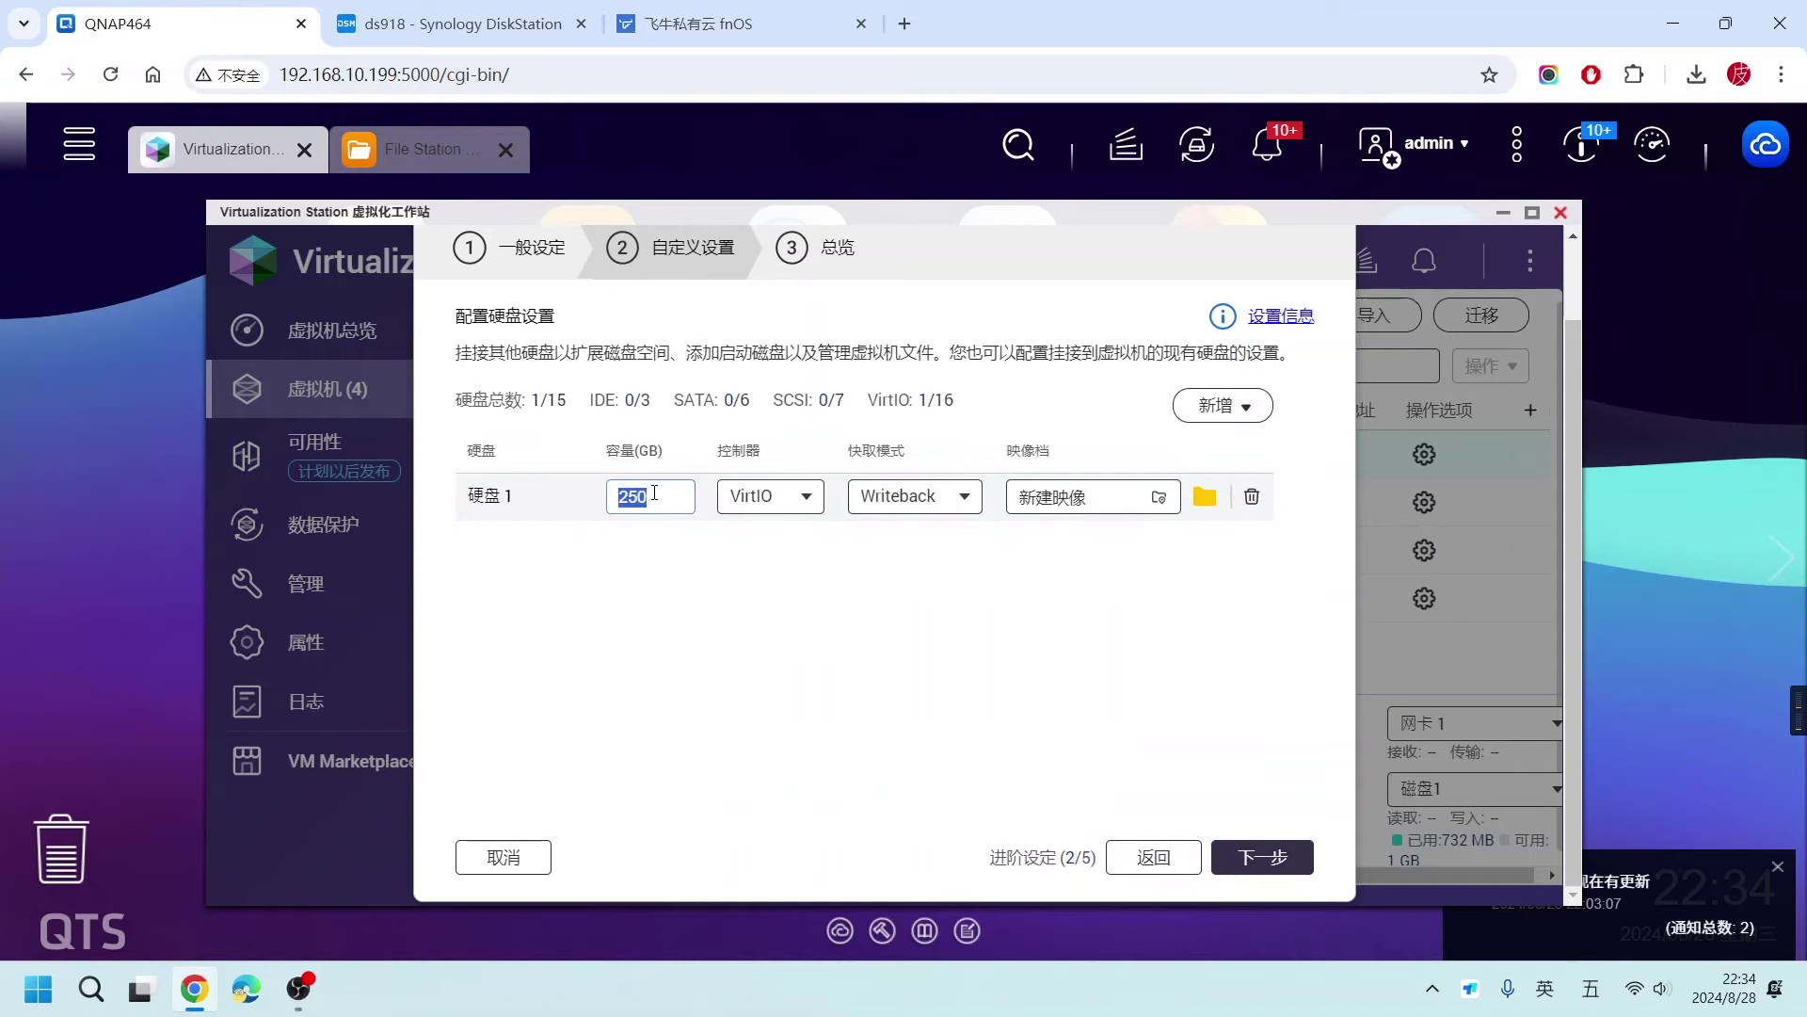
{"action": "type", "text": "128"}
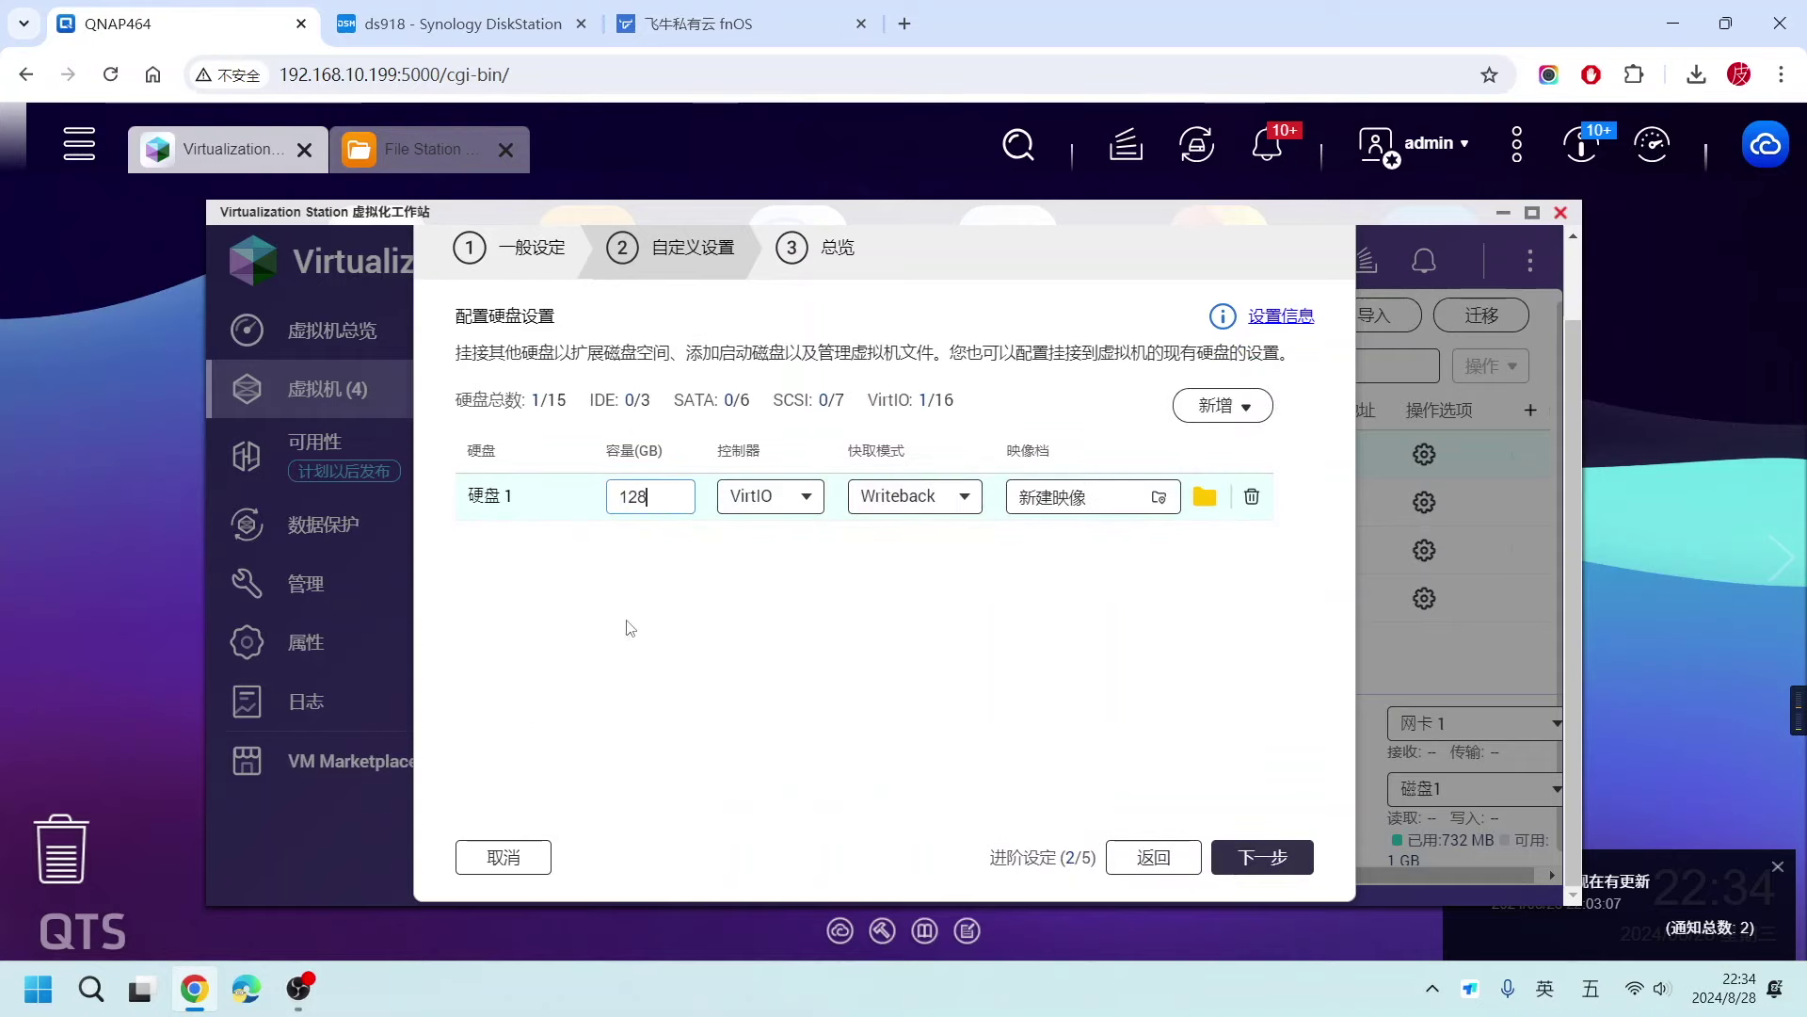
{"action": "left_click", "coordinate": [622, 515]}
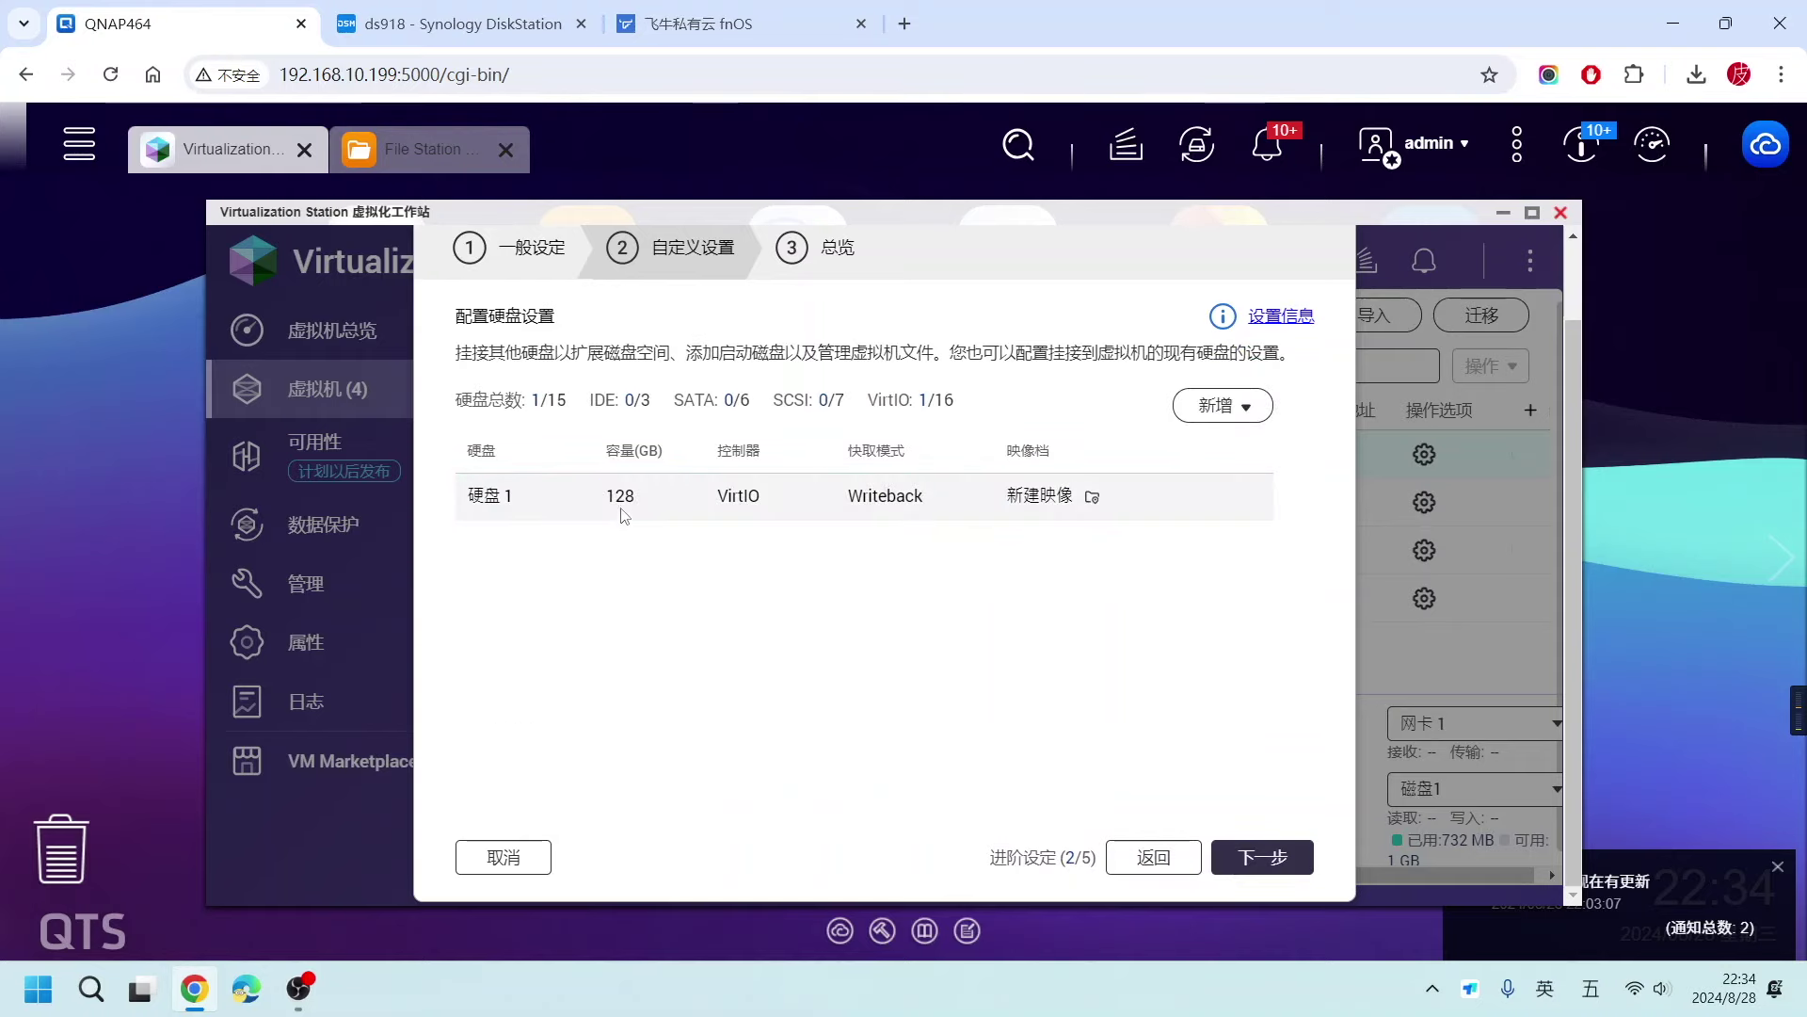
{"action": "left_click", "coordinate": [706, 23]}
{"action": "left_click", "coordinate": [117, 24]}
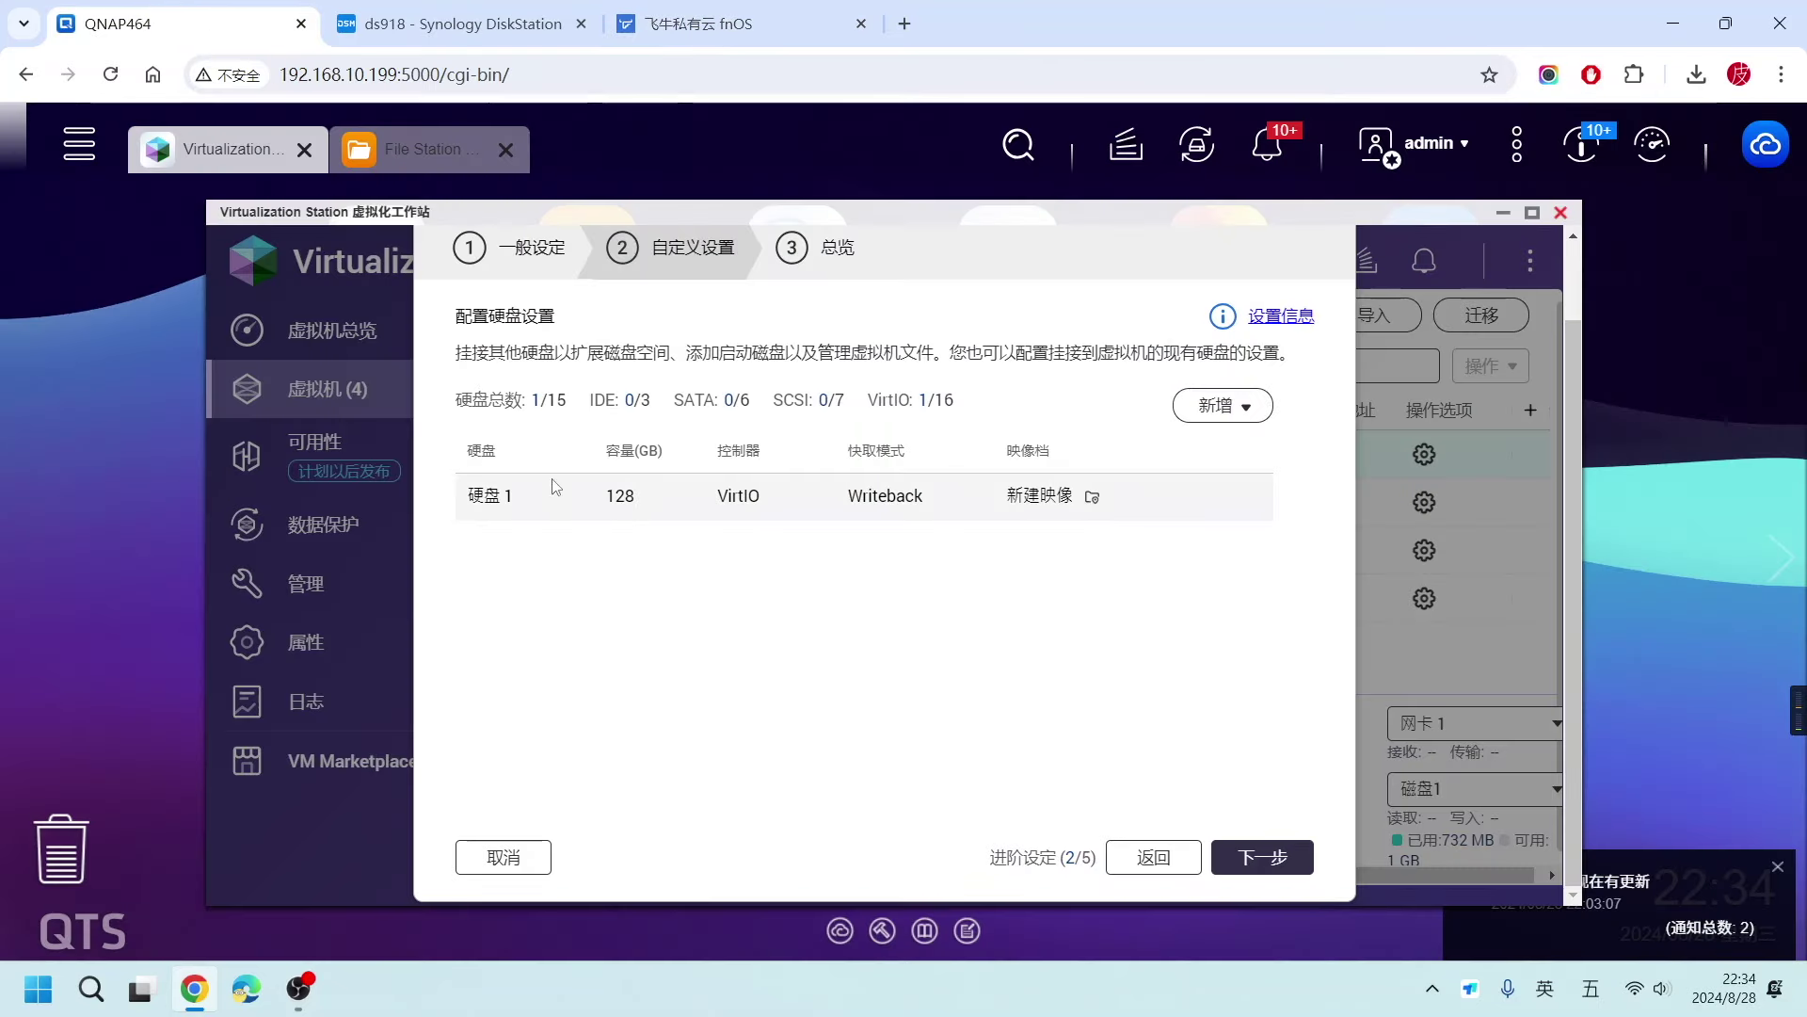
Switch Disk 1 to a SATA controller and proceed past the network adapter page.
{"action": "left_click", "coordinate": [633, 500]}
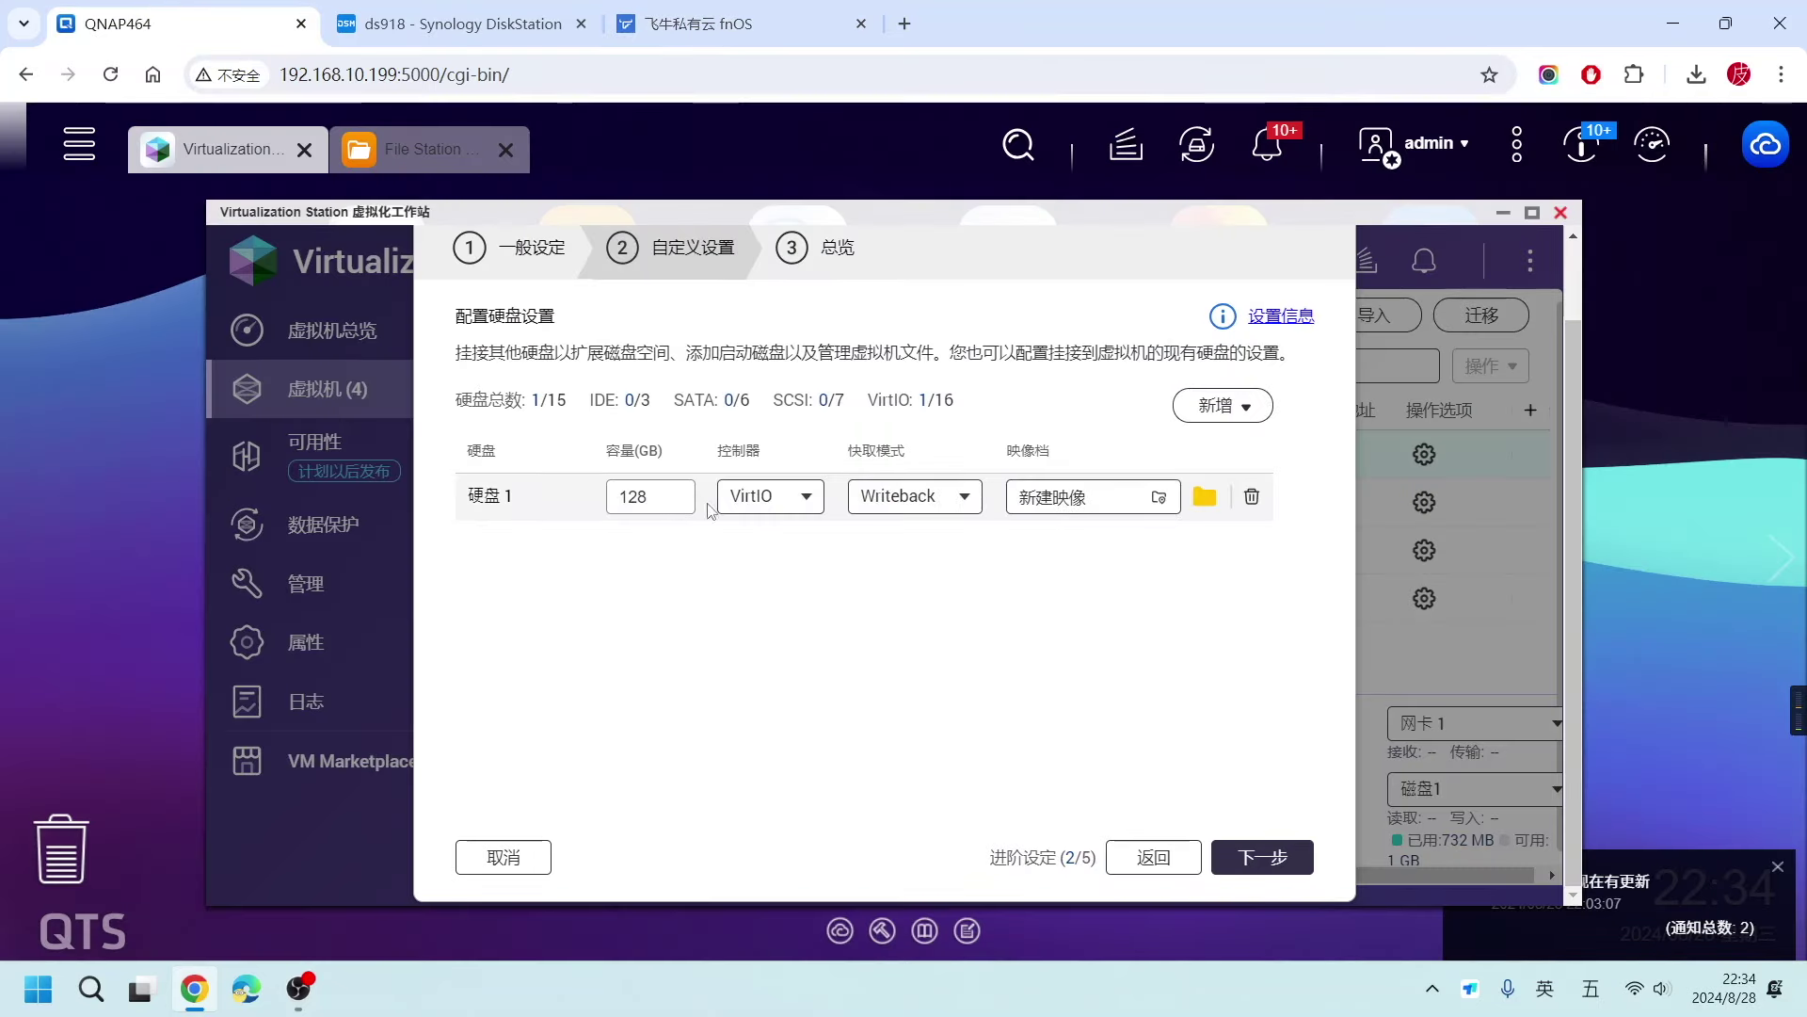
{"action": "left_click", "coordinate": [758, 497]}
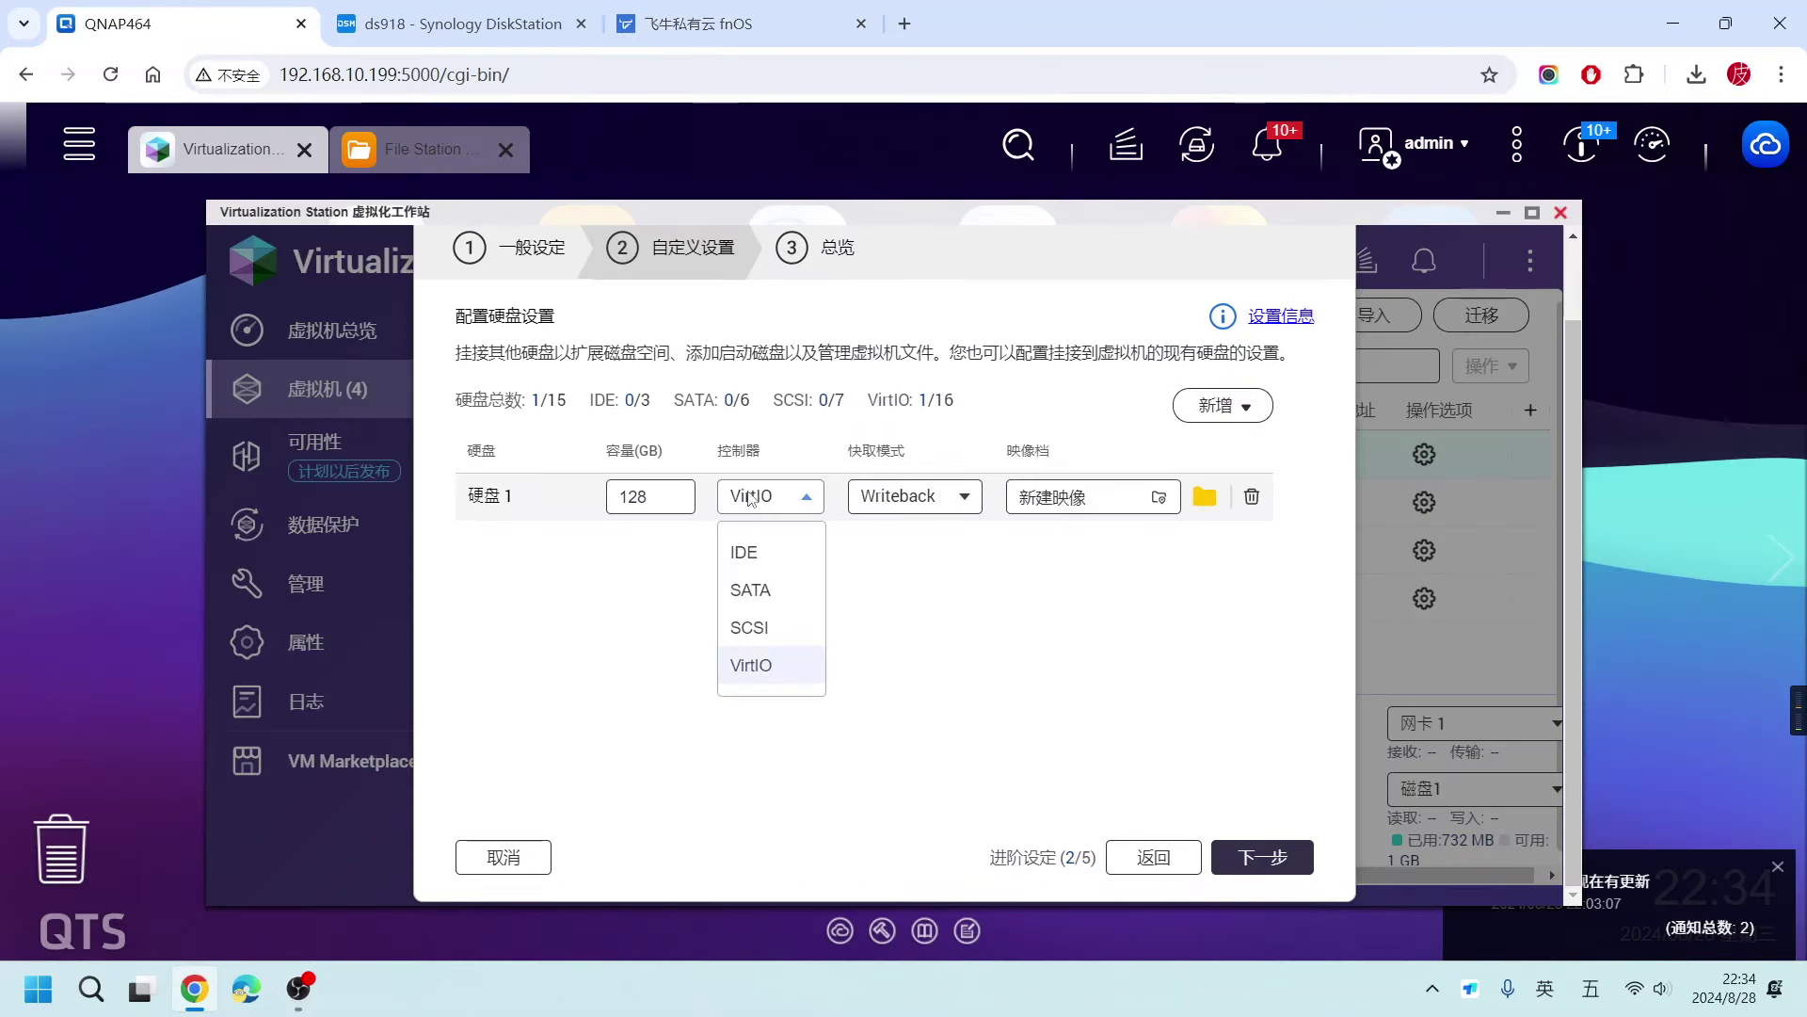
{"action": "left_click", "coordinate": [753, 591]}
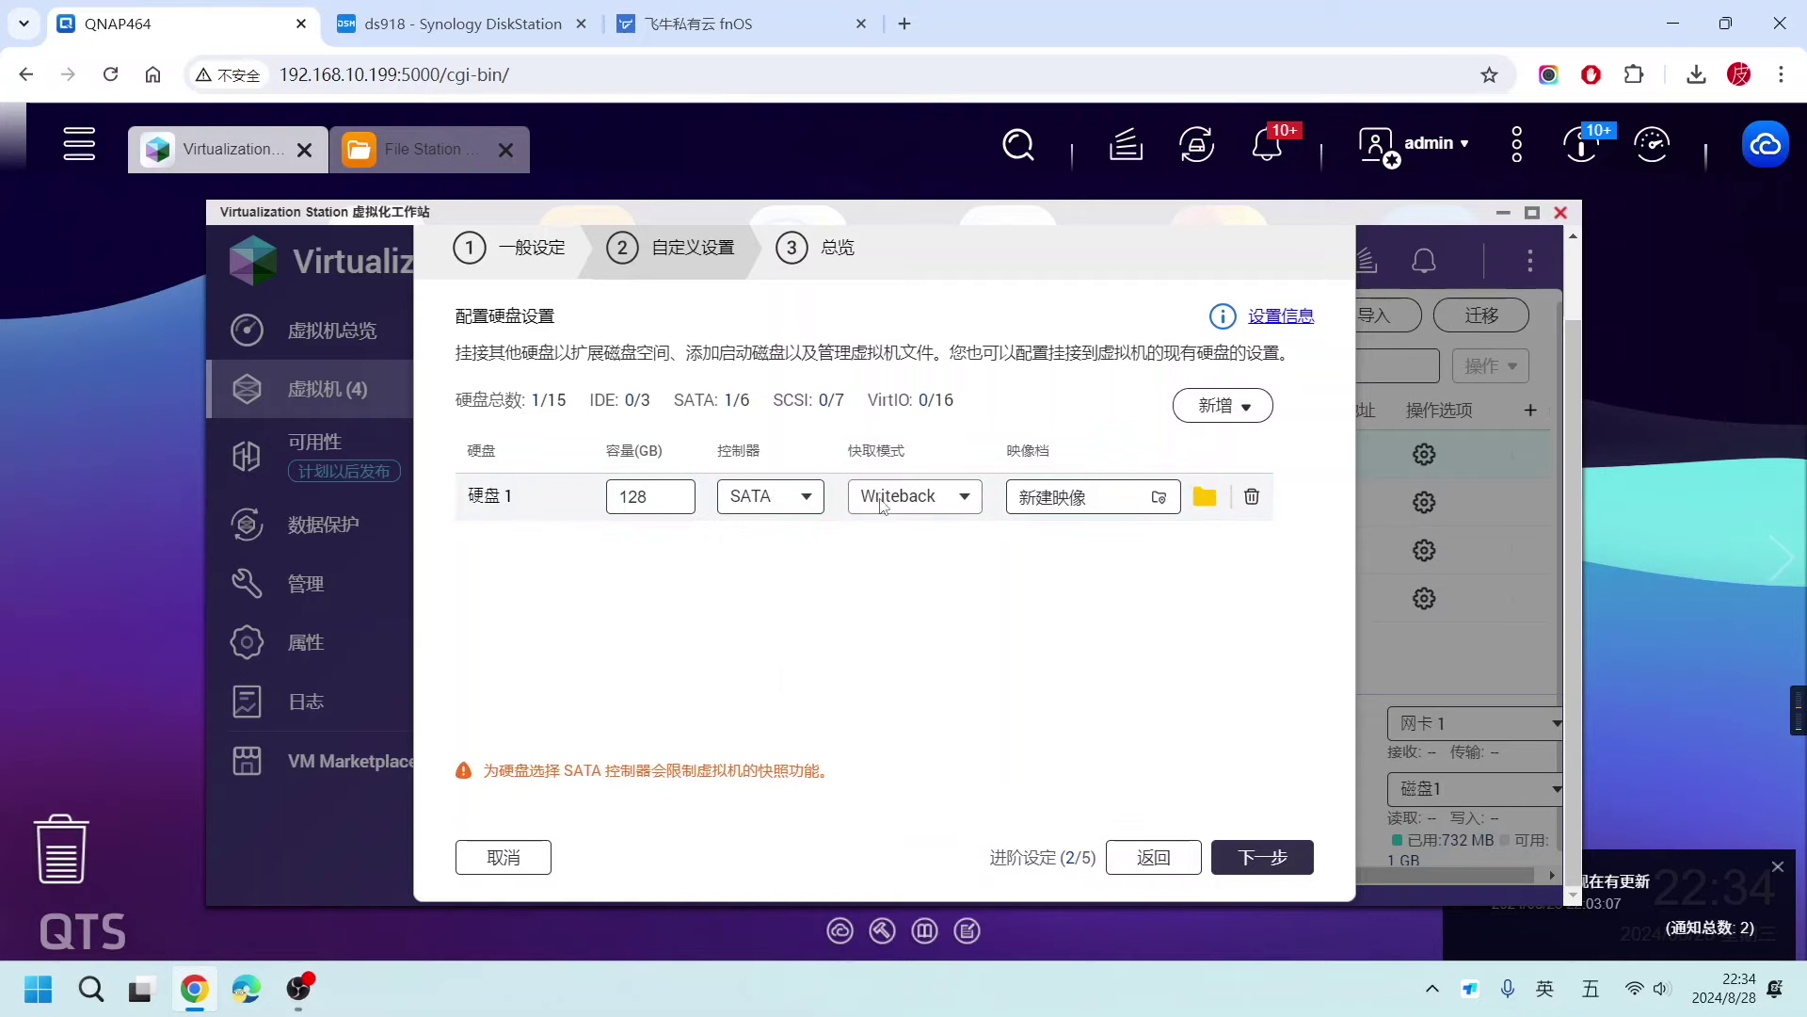
{"action": "left_click", "coordinate": [1233, 855]}
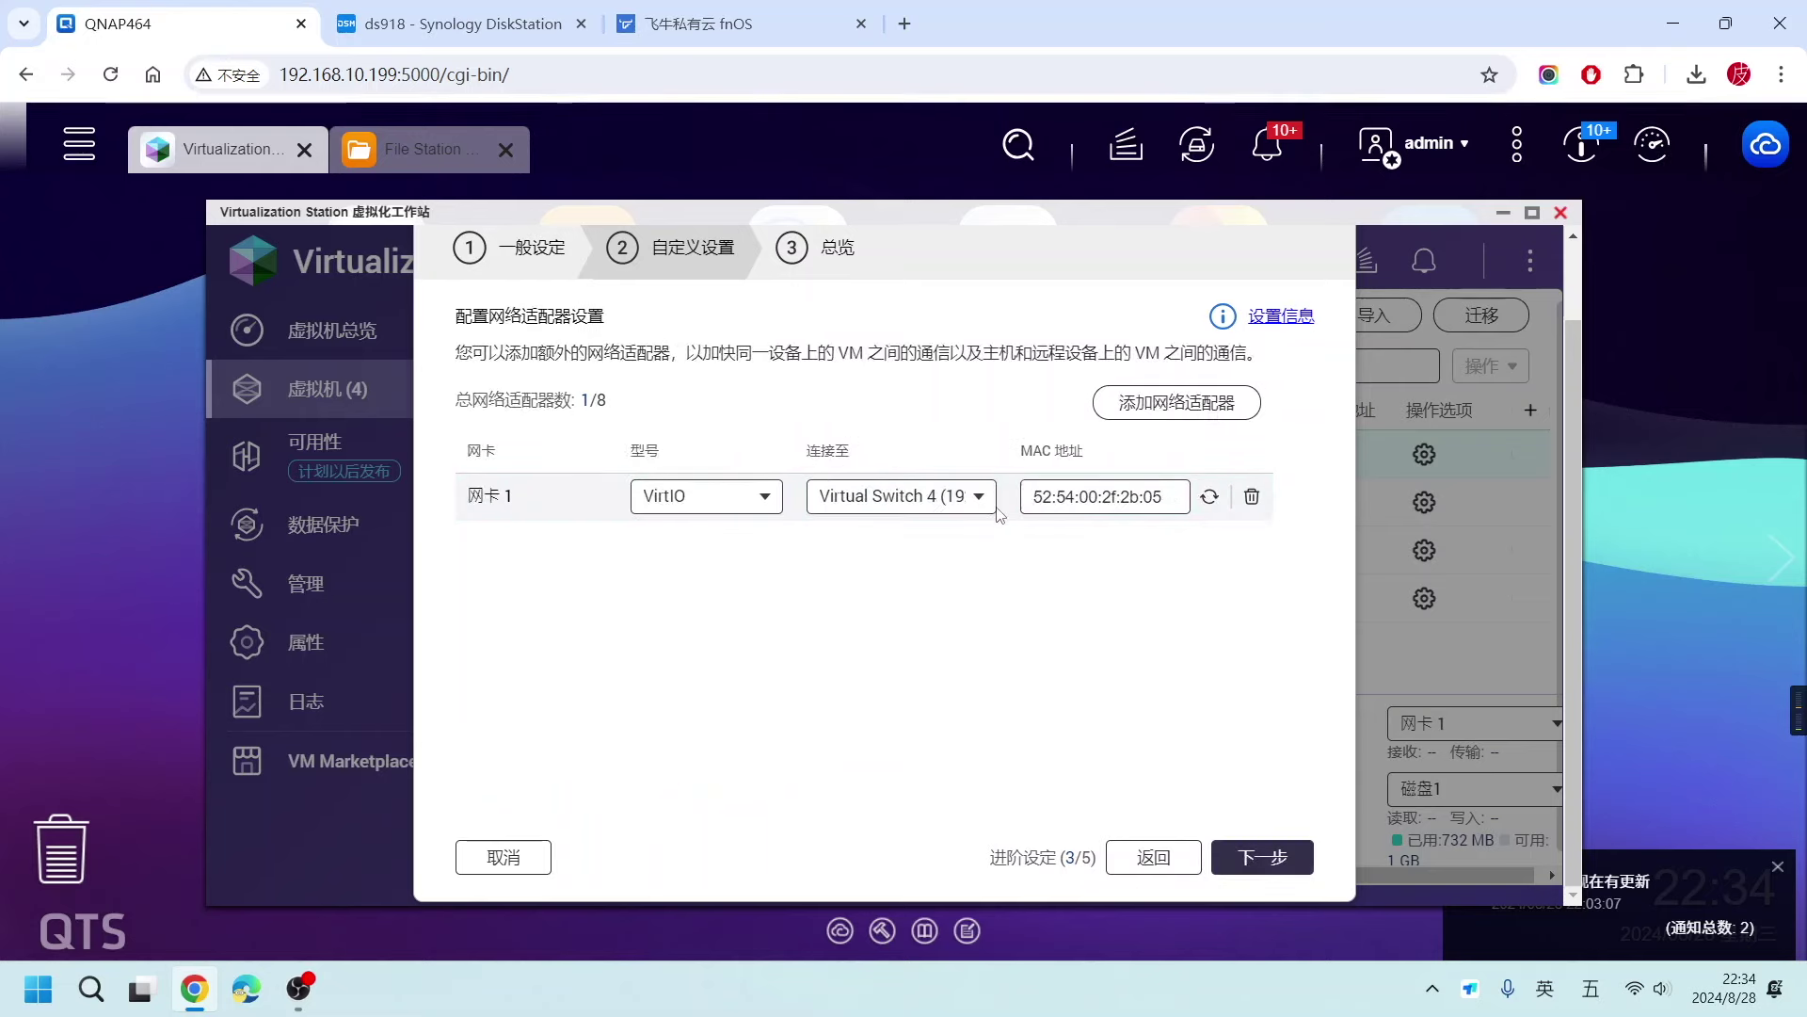
{"action": "left_click", "coordinate": [1255, 858]}
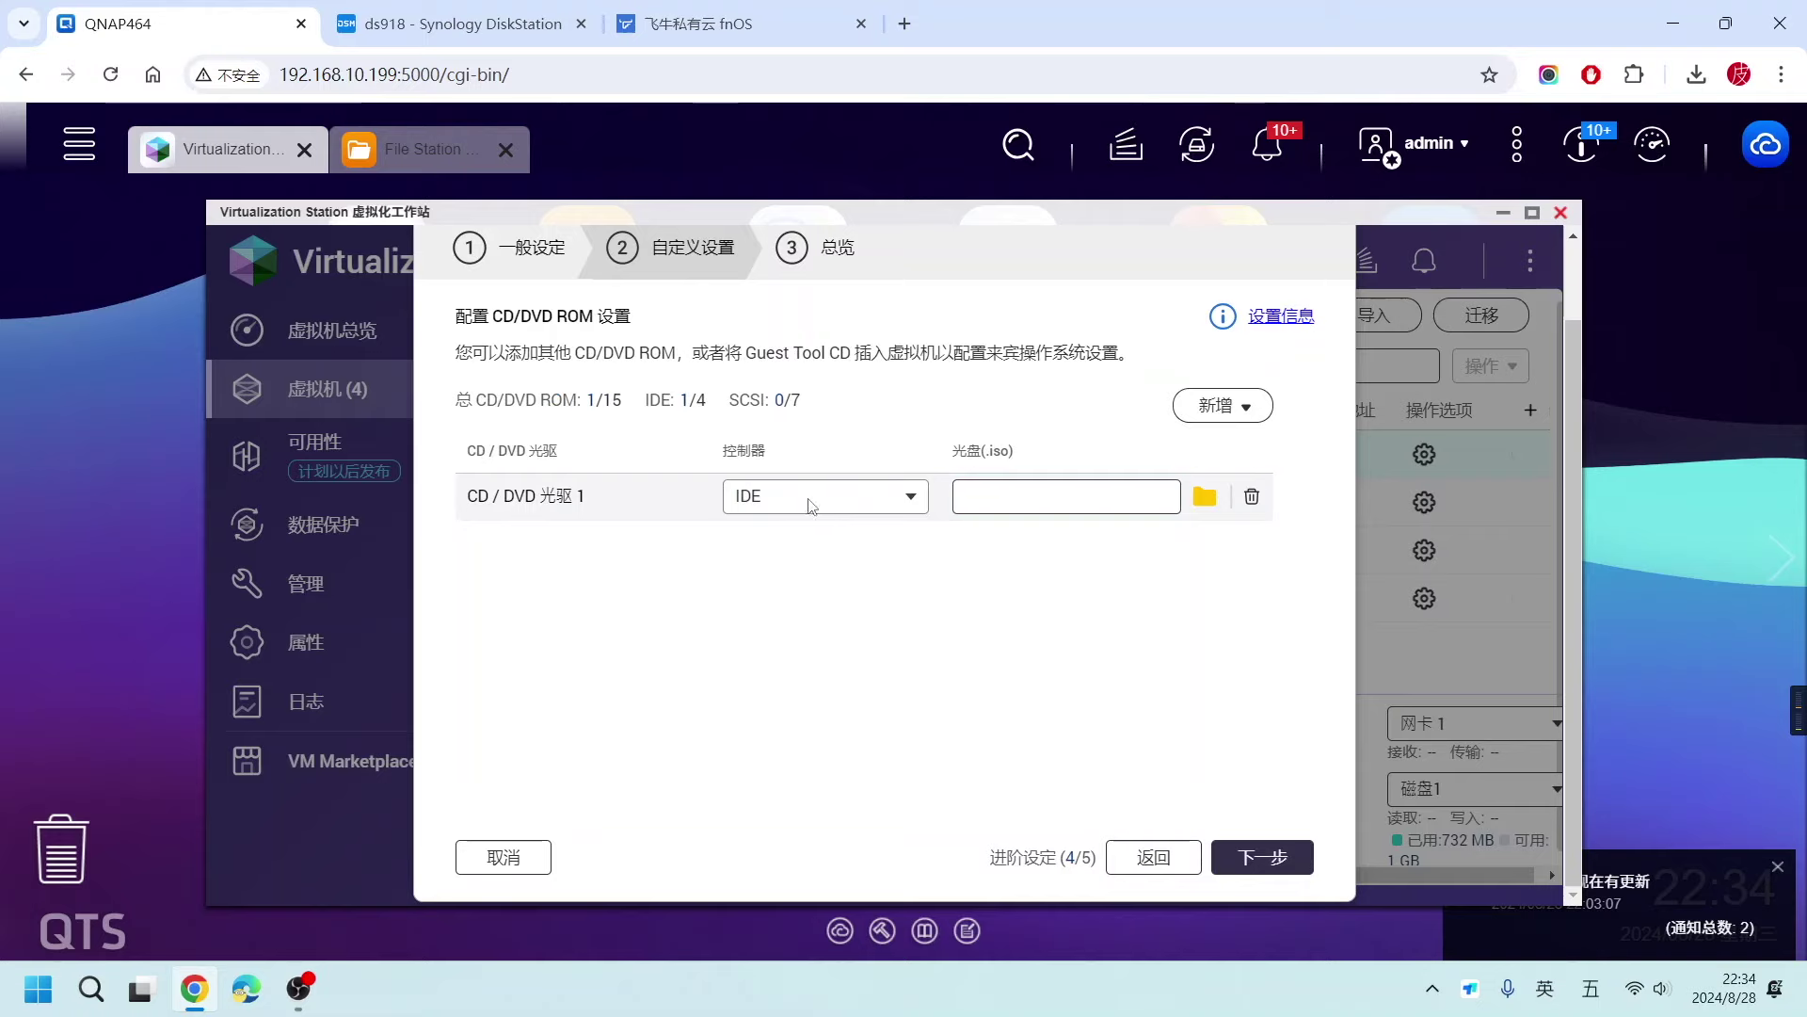
Load /NVME/Computer/TRIM.iso into CD/DVD drive 1 and continue to other settings.
{"action": "left_click", "coordinate": [1205, 496]}
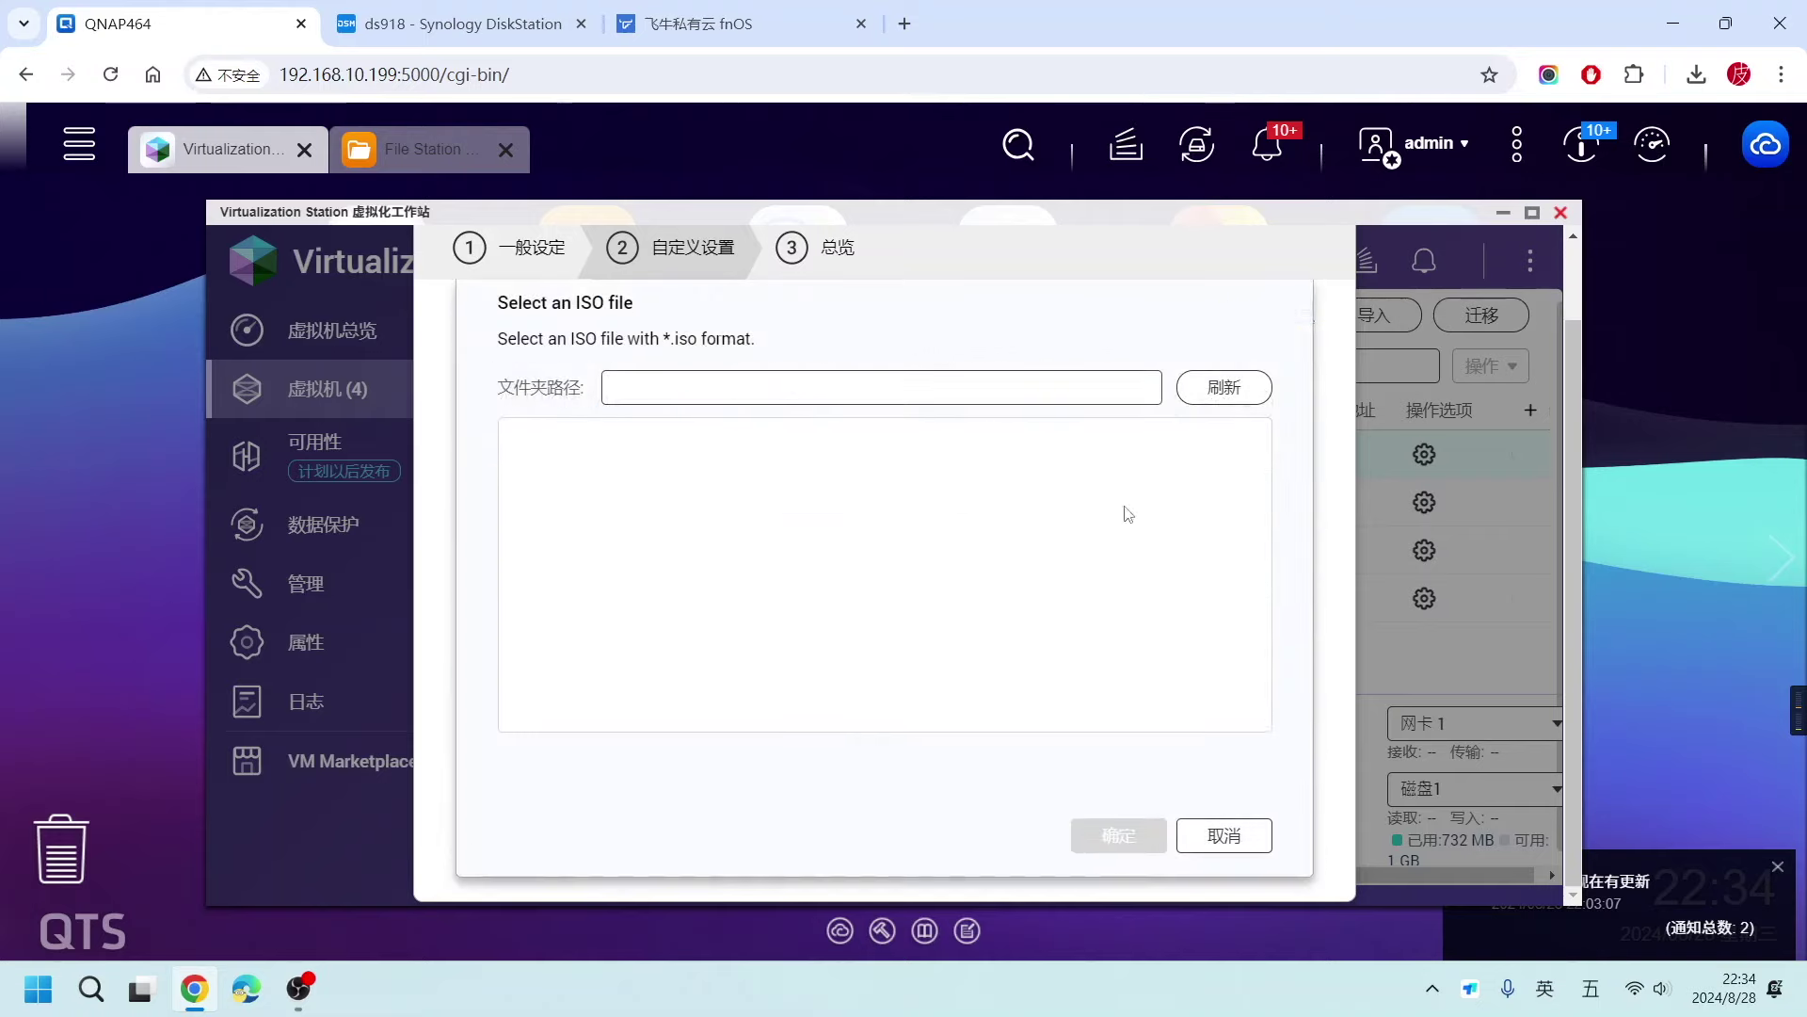
{"action": "left_click", "coordinate": [696, 647]}
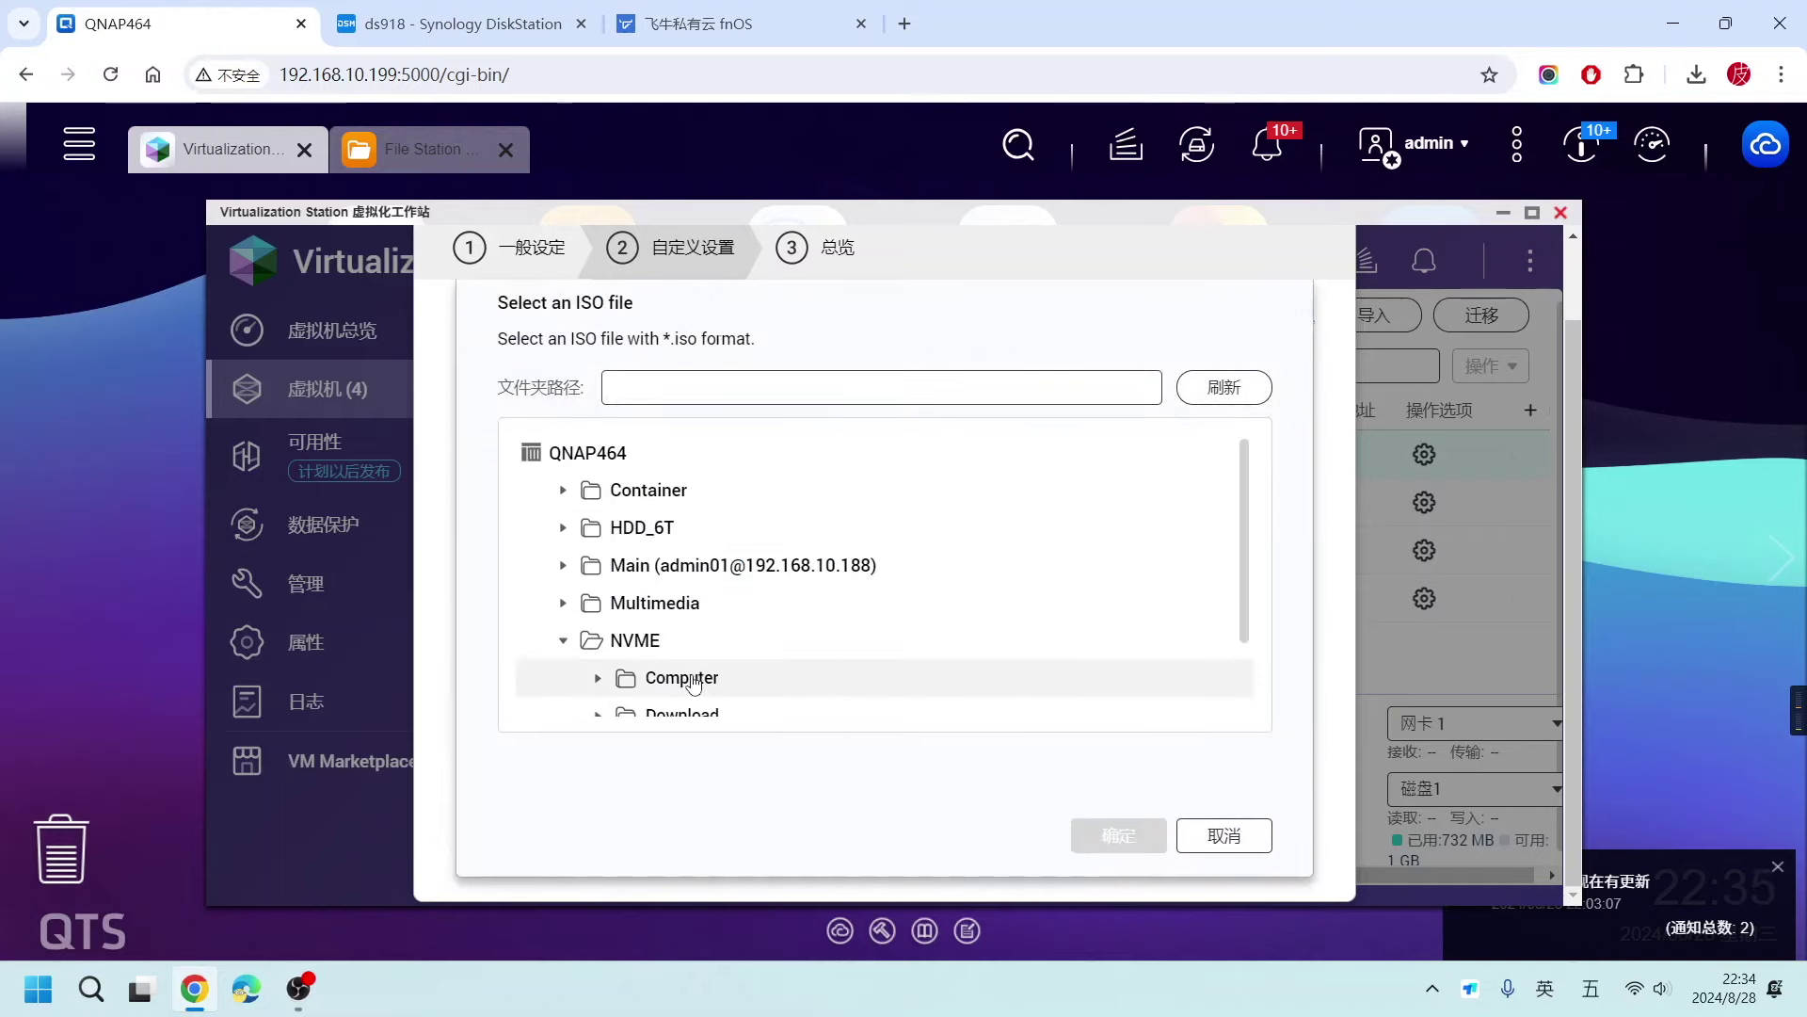
{"action": "left_click", "coordinate": [694, 679]}
{"action": "scroll", "coordinate": [702, 664], "scroll_direction": "down", "scroll_amount": 3}
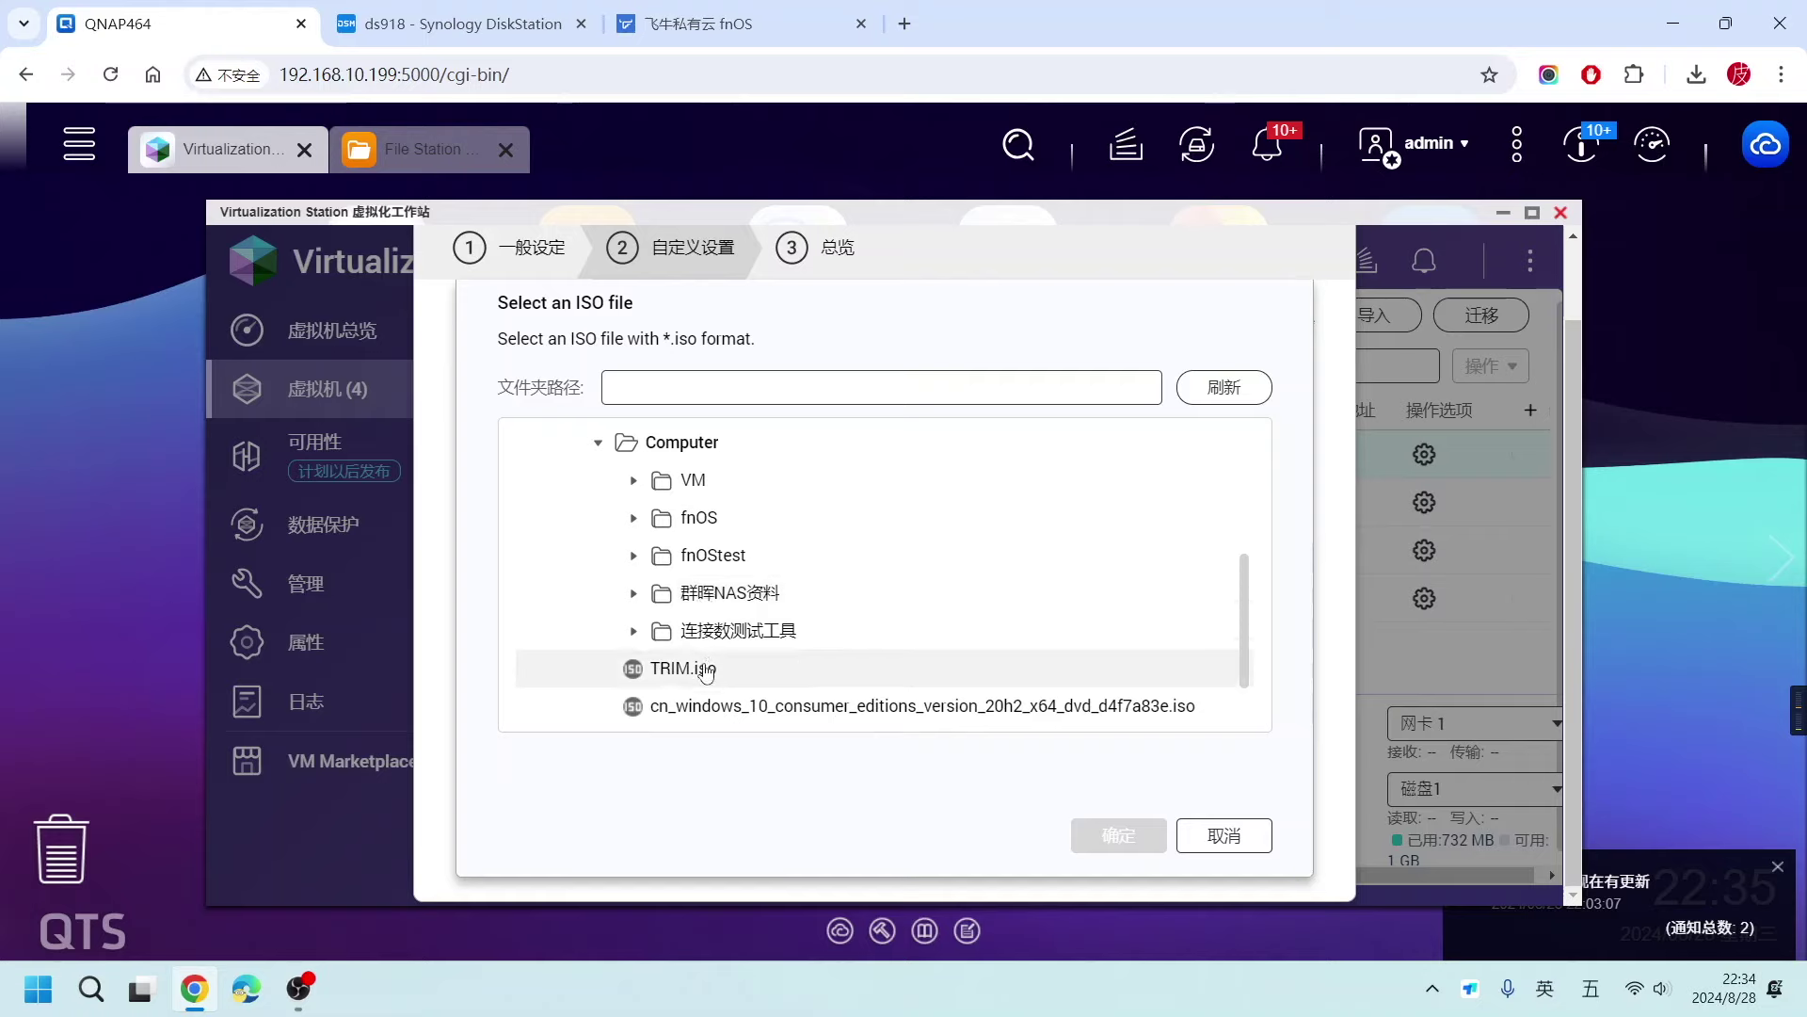
{"action": "left_click", "coordinate": [706, 670]}
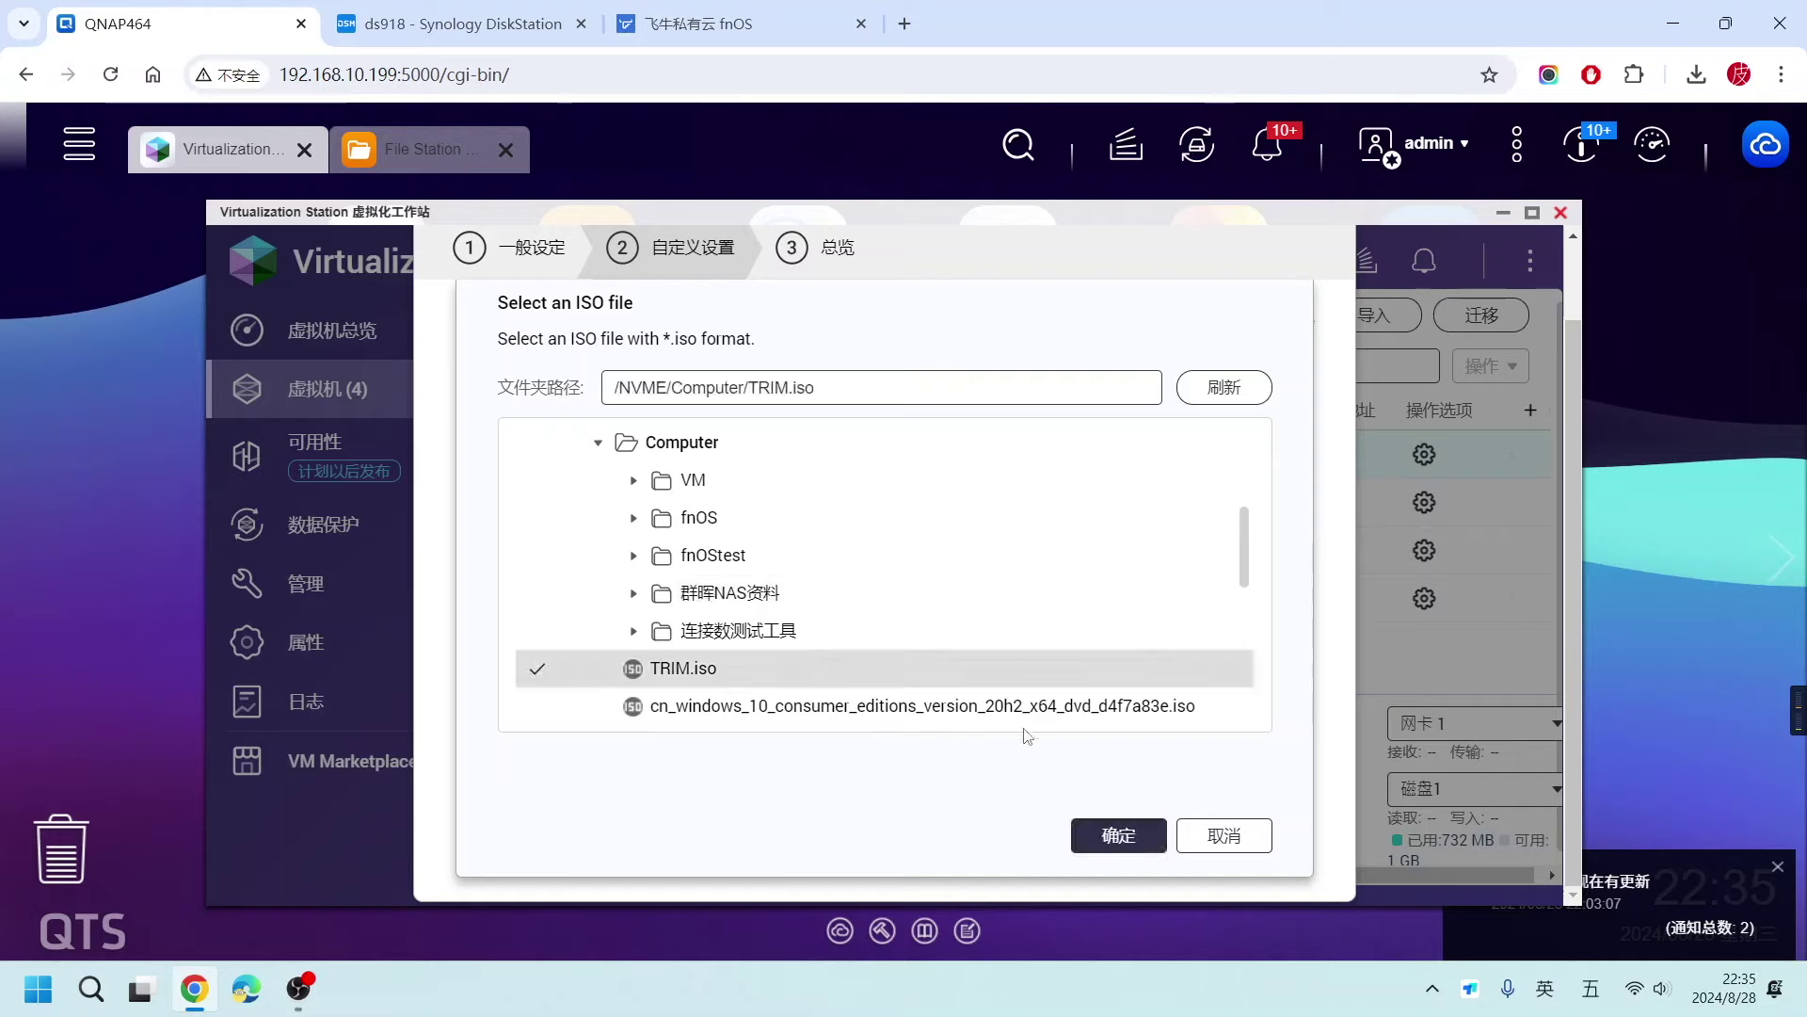
{"action": "left_click", "coordinate": [1118, 835]}
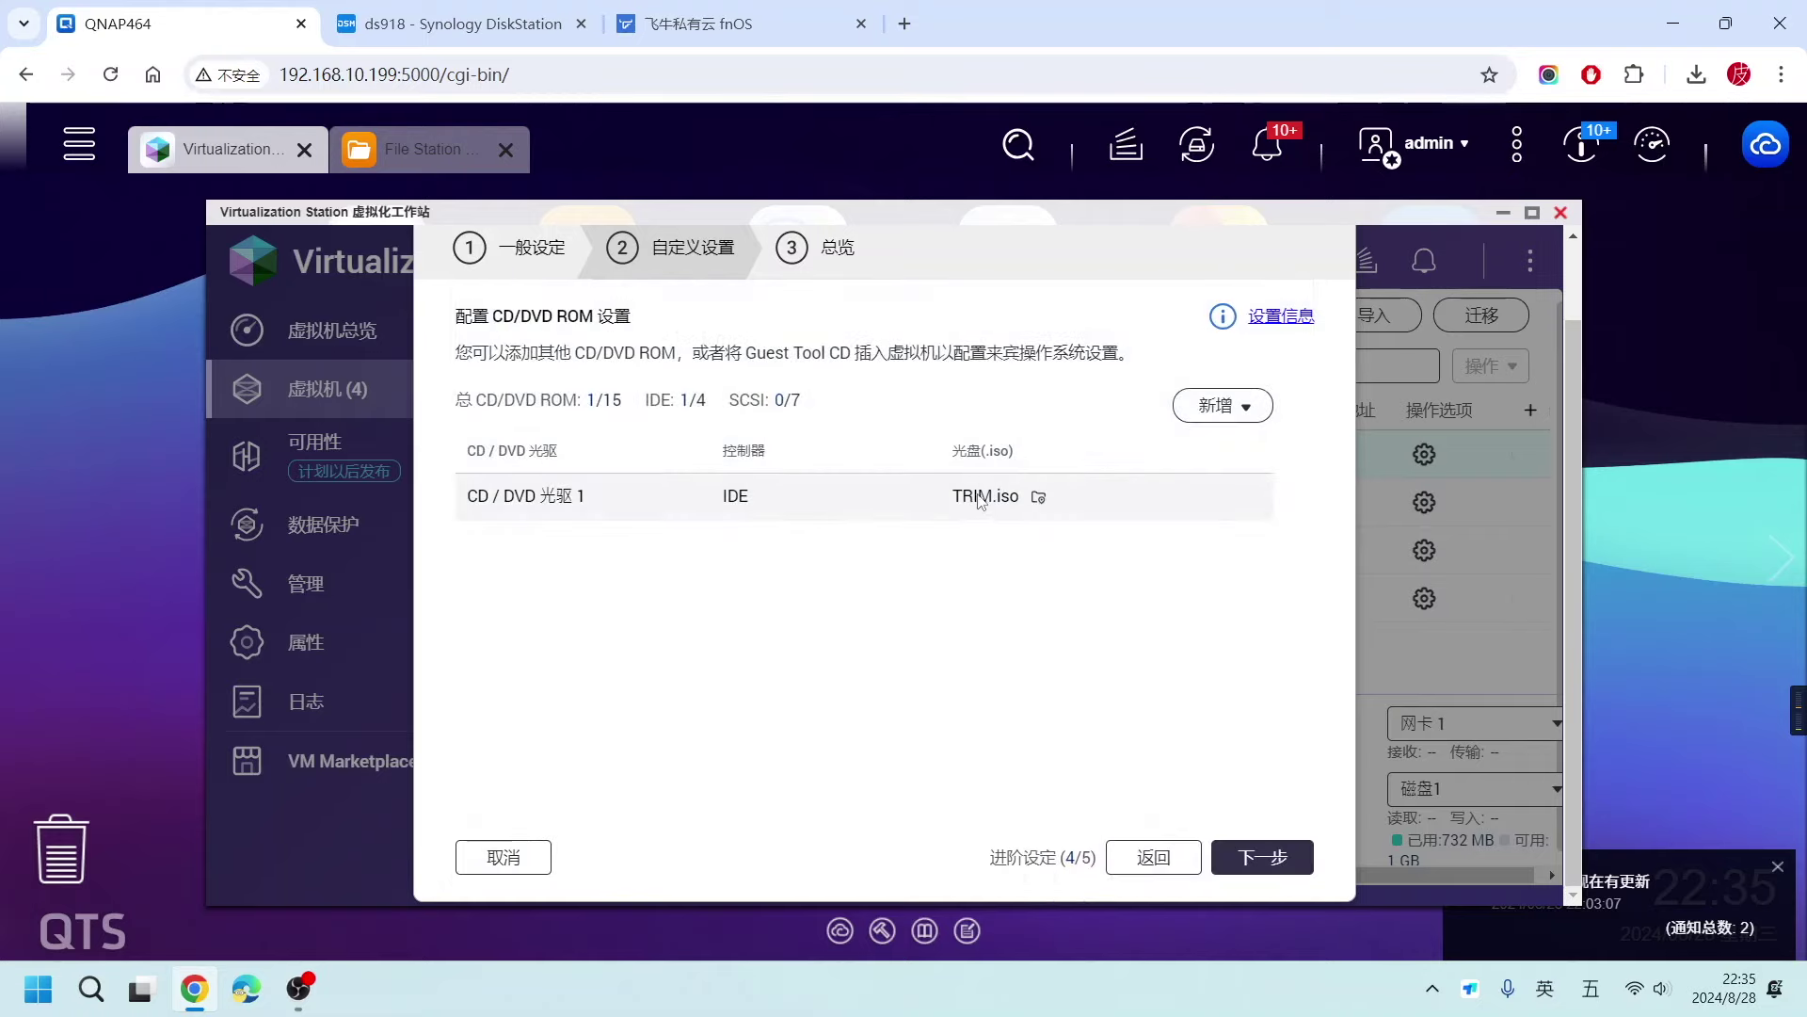
{"action": "left_click", "coordinate": [1262, 856]}
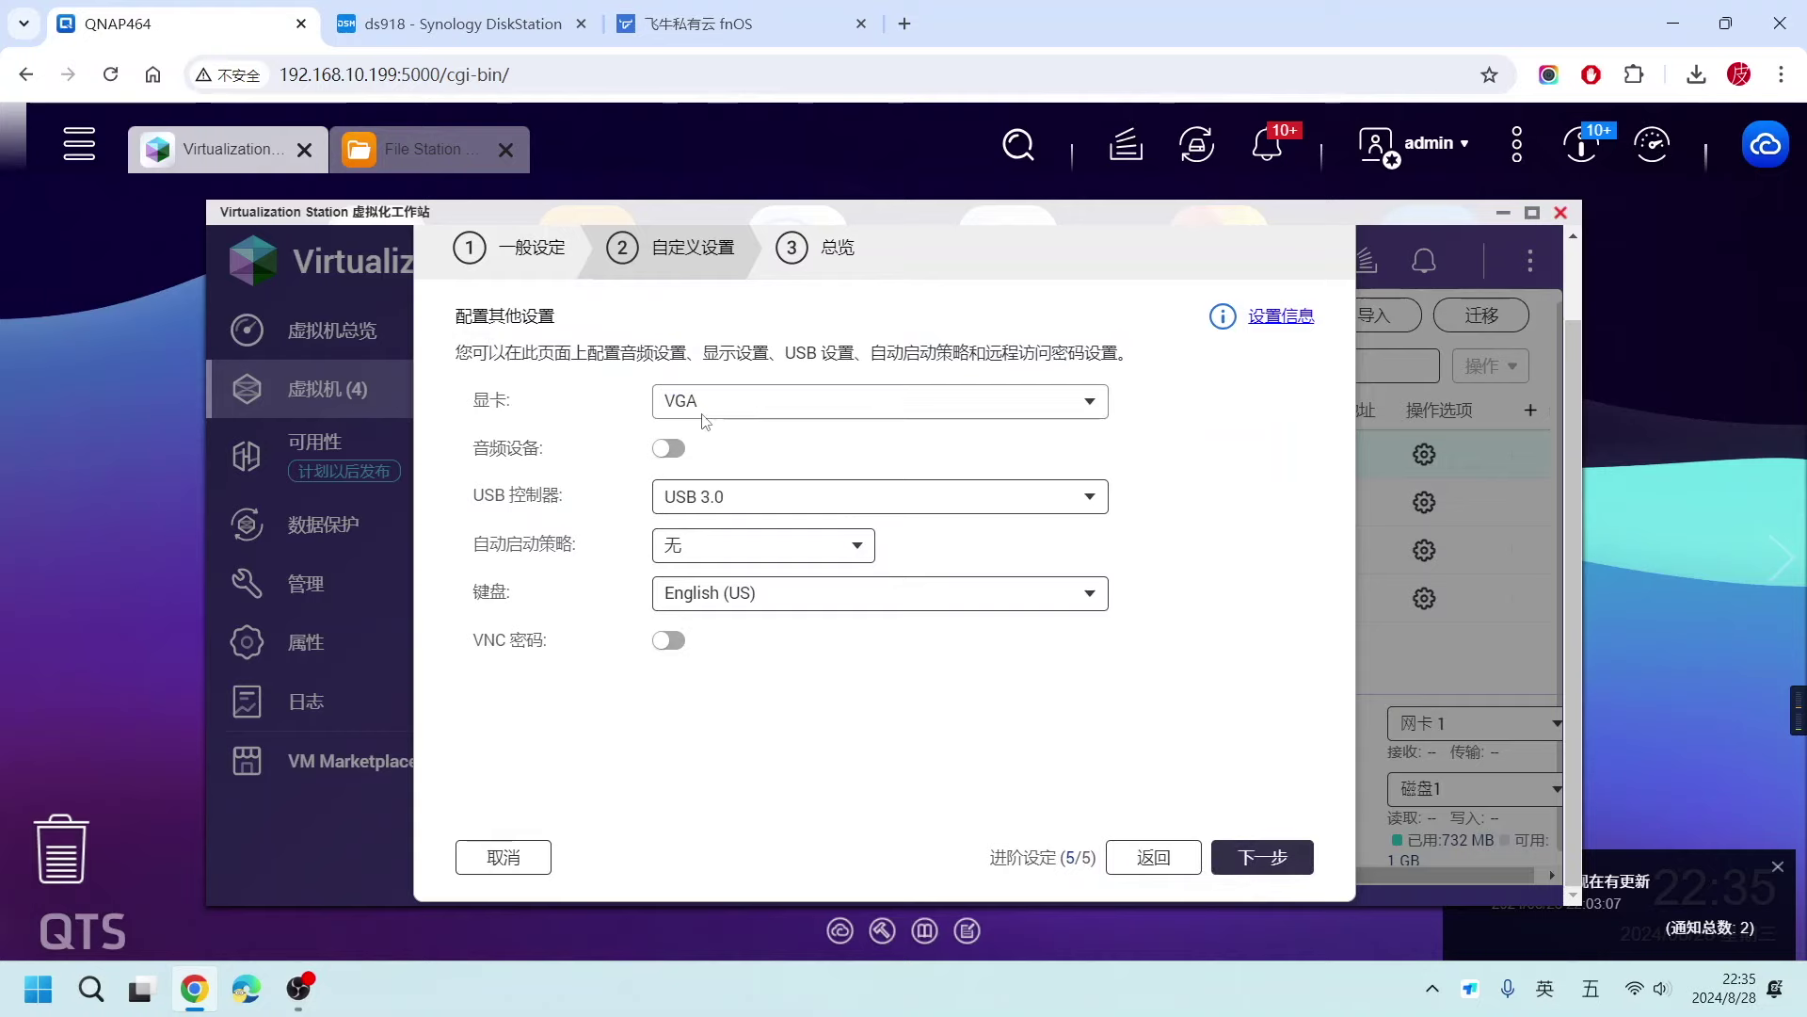
Set auto-start to Always, enable start after creation, and create FNOSTEST.
{"action": "left_click", "coordinate": [808, 551]}
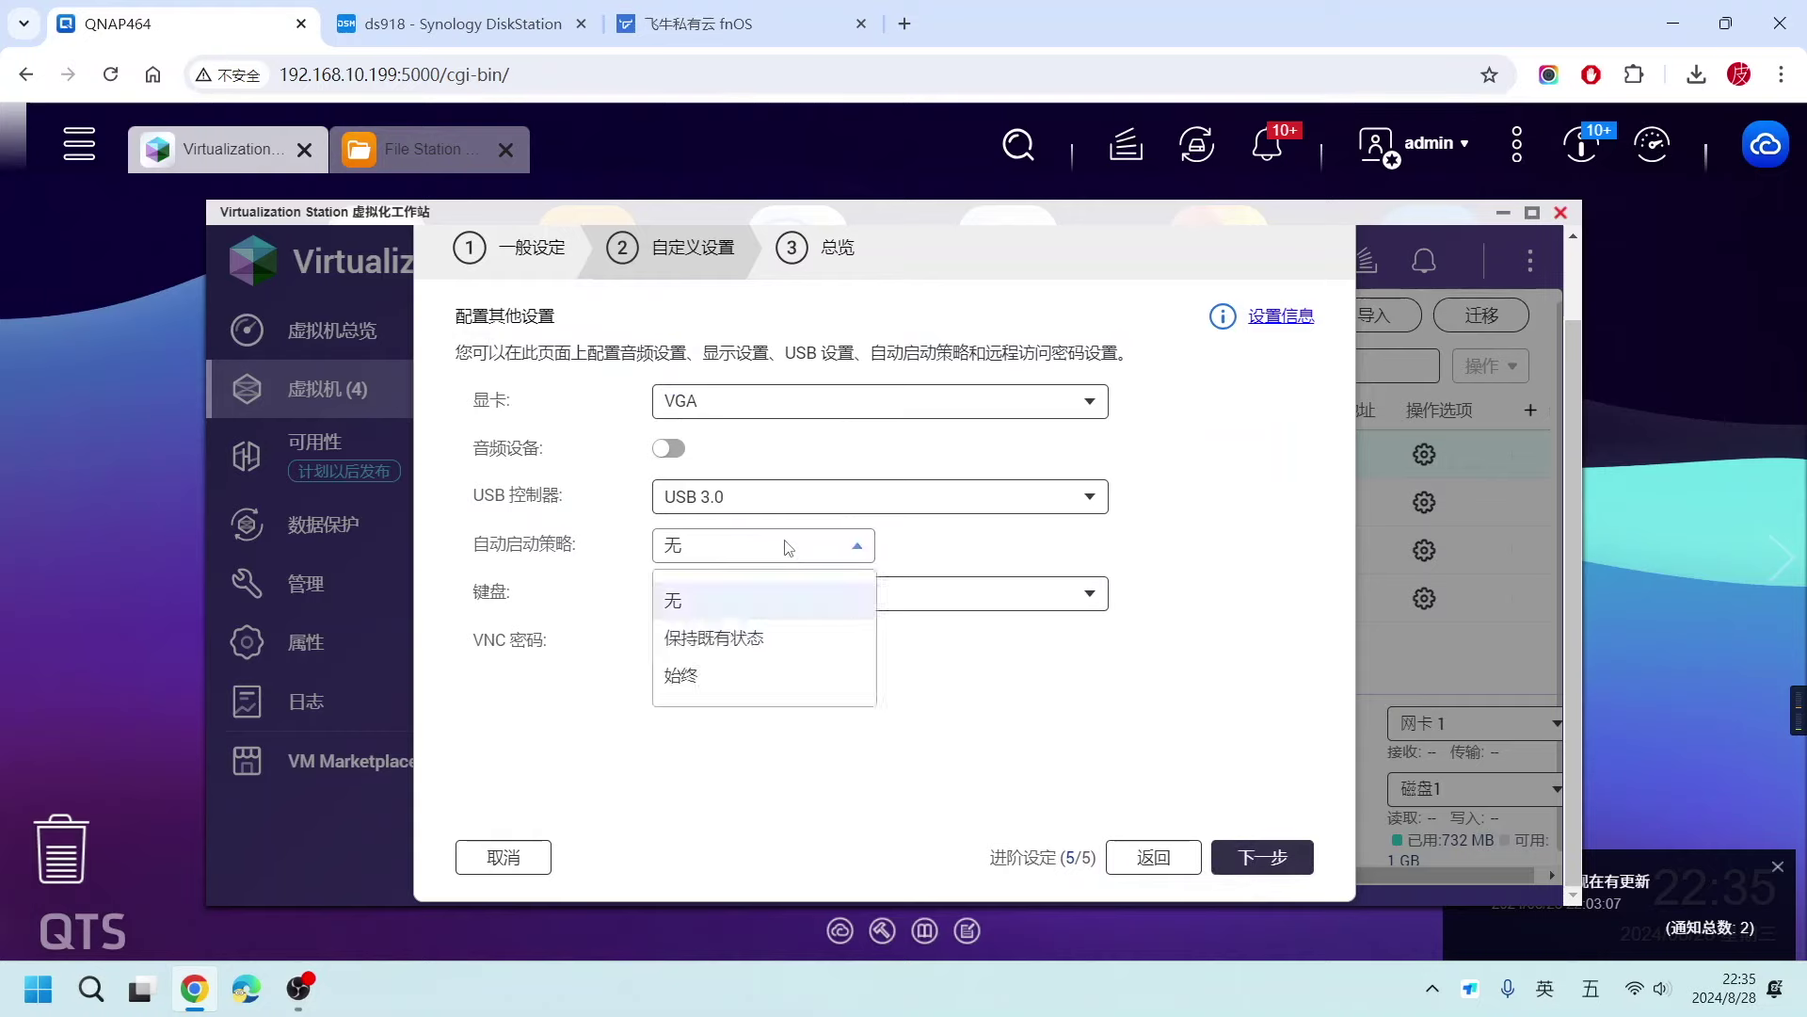
{"action": "left_click", "coordinate": [710, 675]}
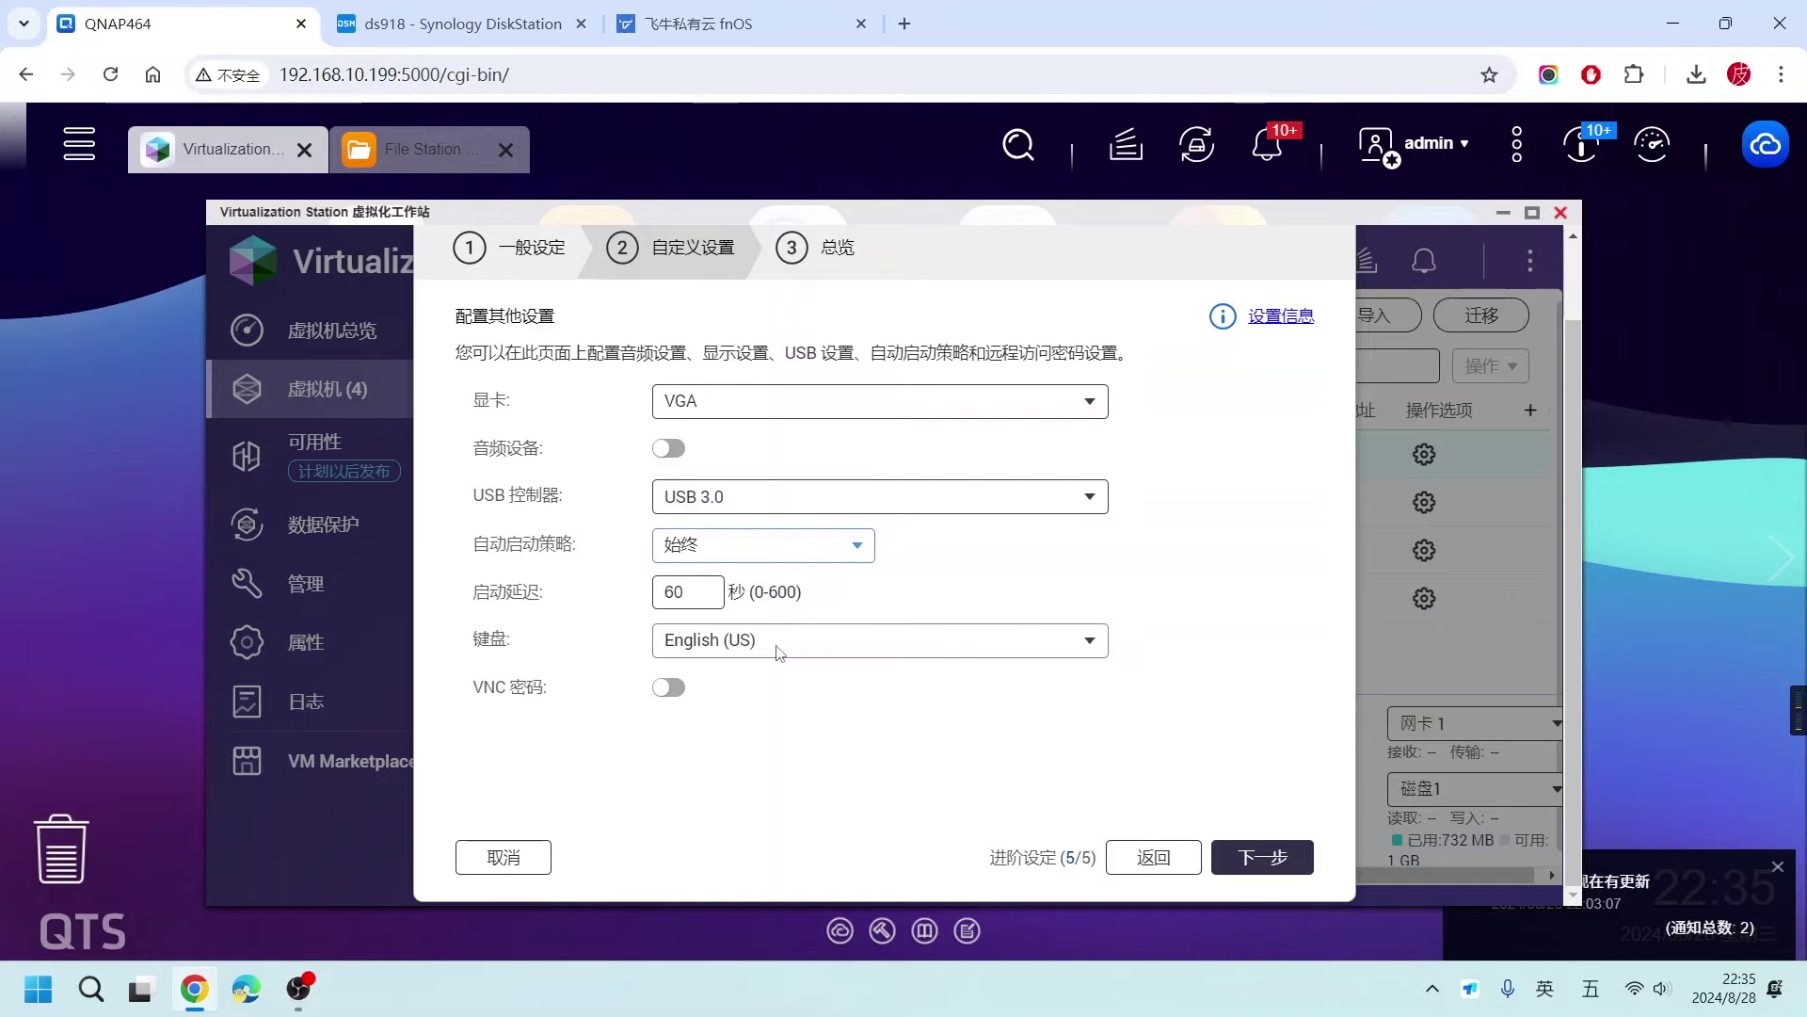
{"action": "left_click", "coordinate": [1246, 859]}
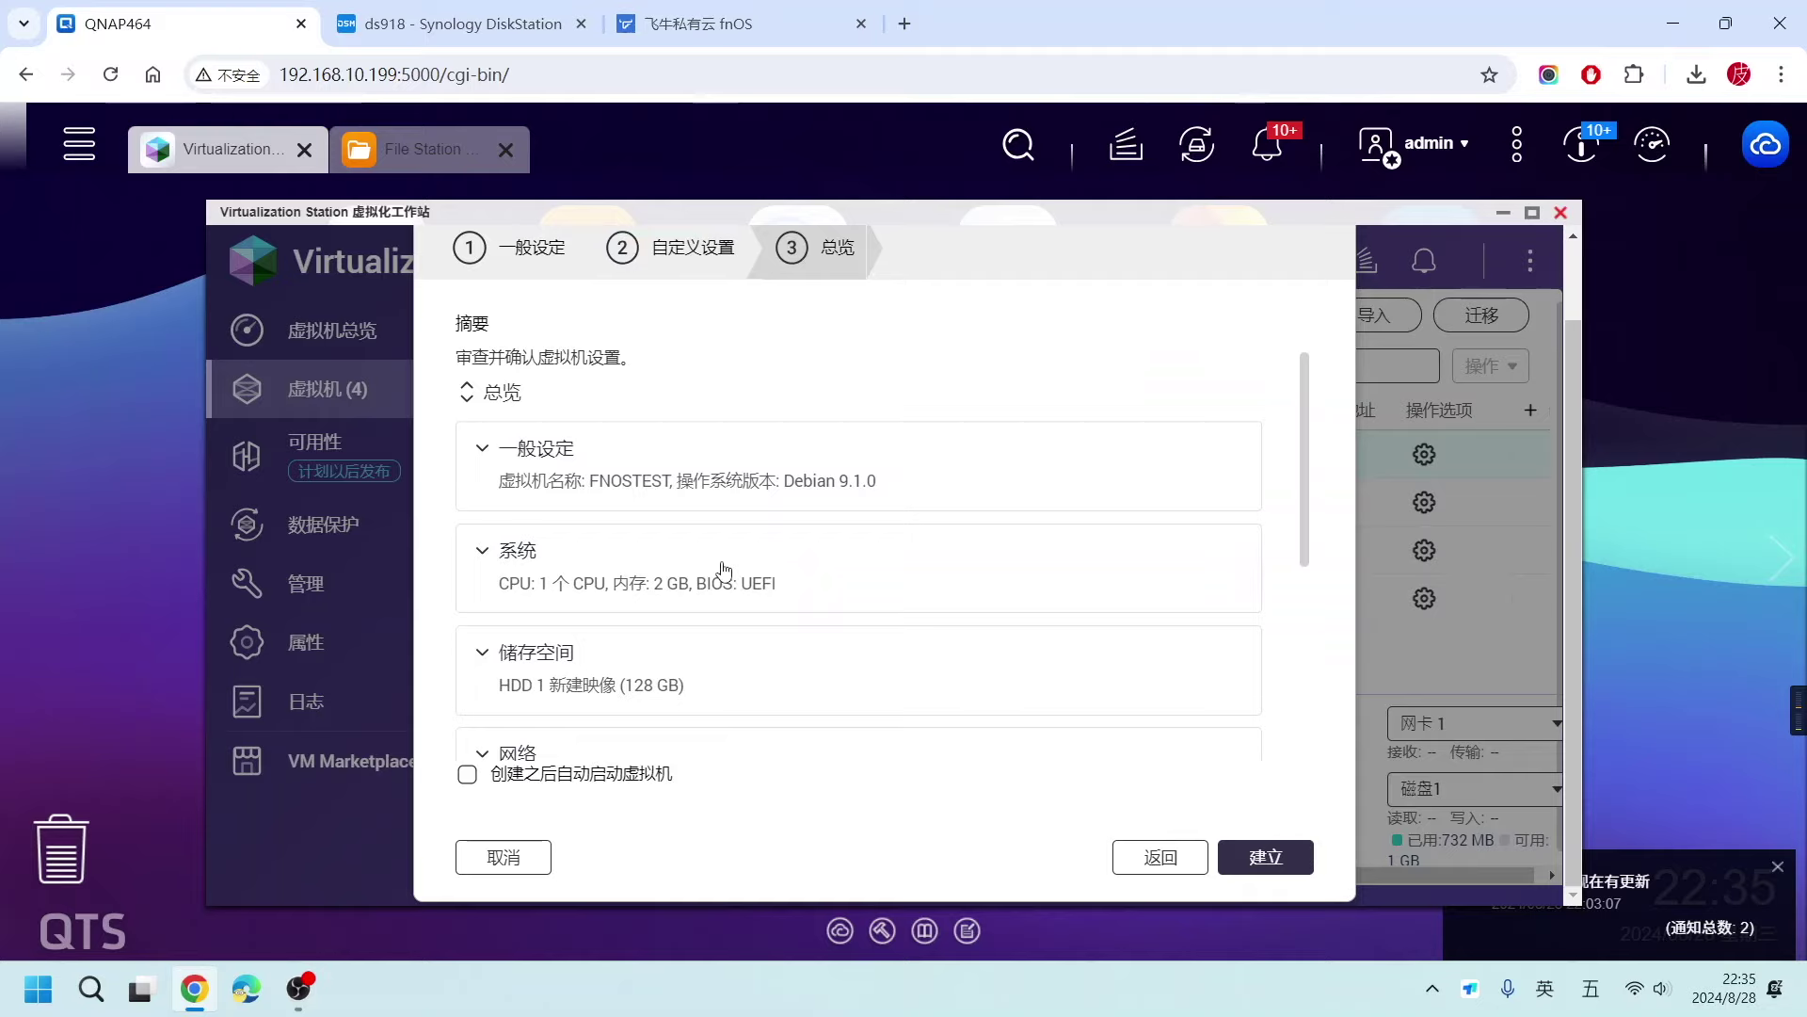
{"action": "scroll", "coordinate": [697, 588], "scroll_direction": "down", "scroll_amount": 5}
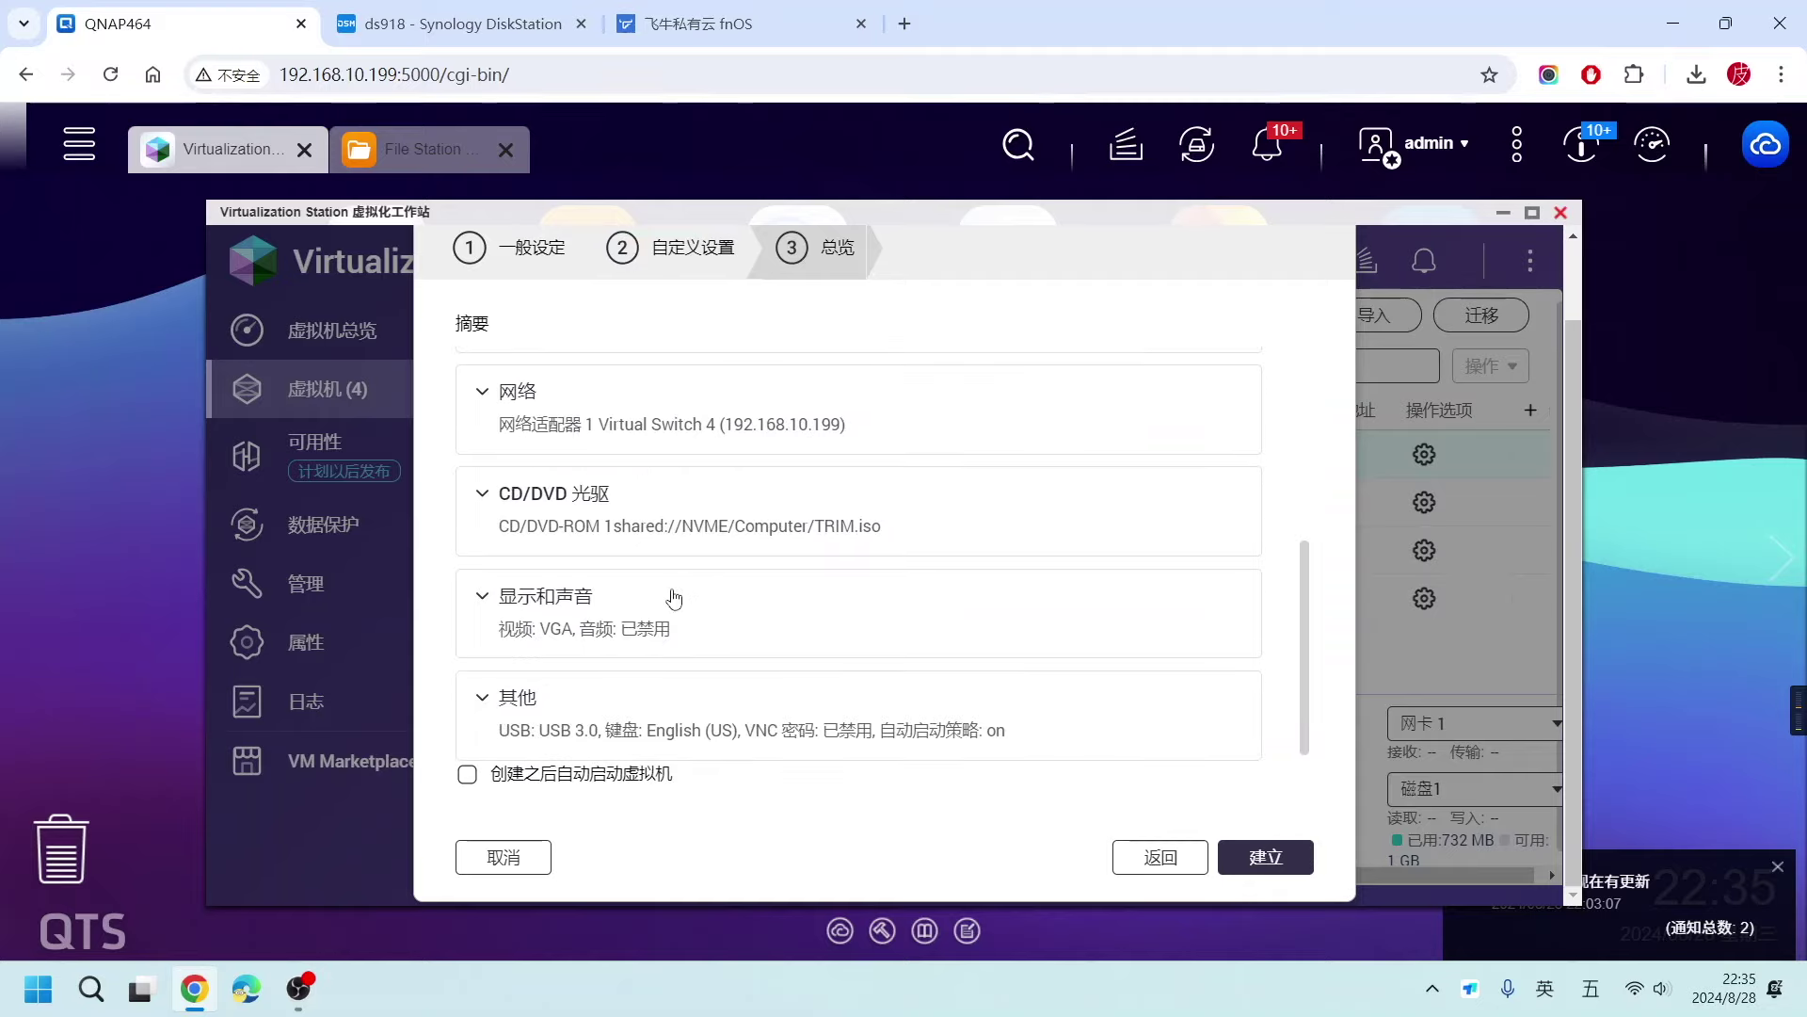
{"action": "left_click", "coordinate": [468, 776]}
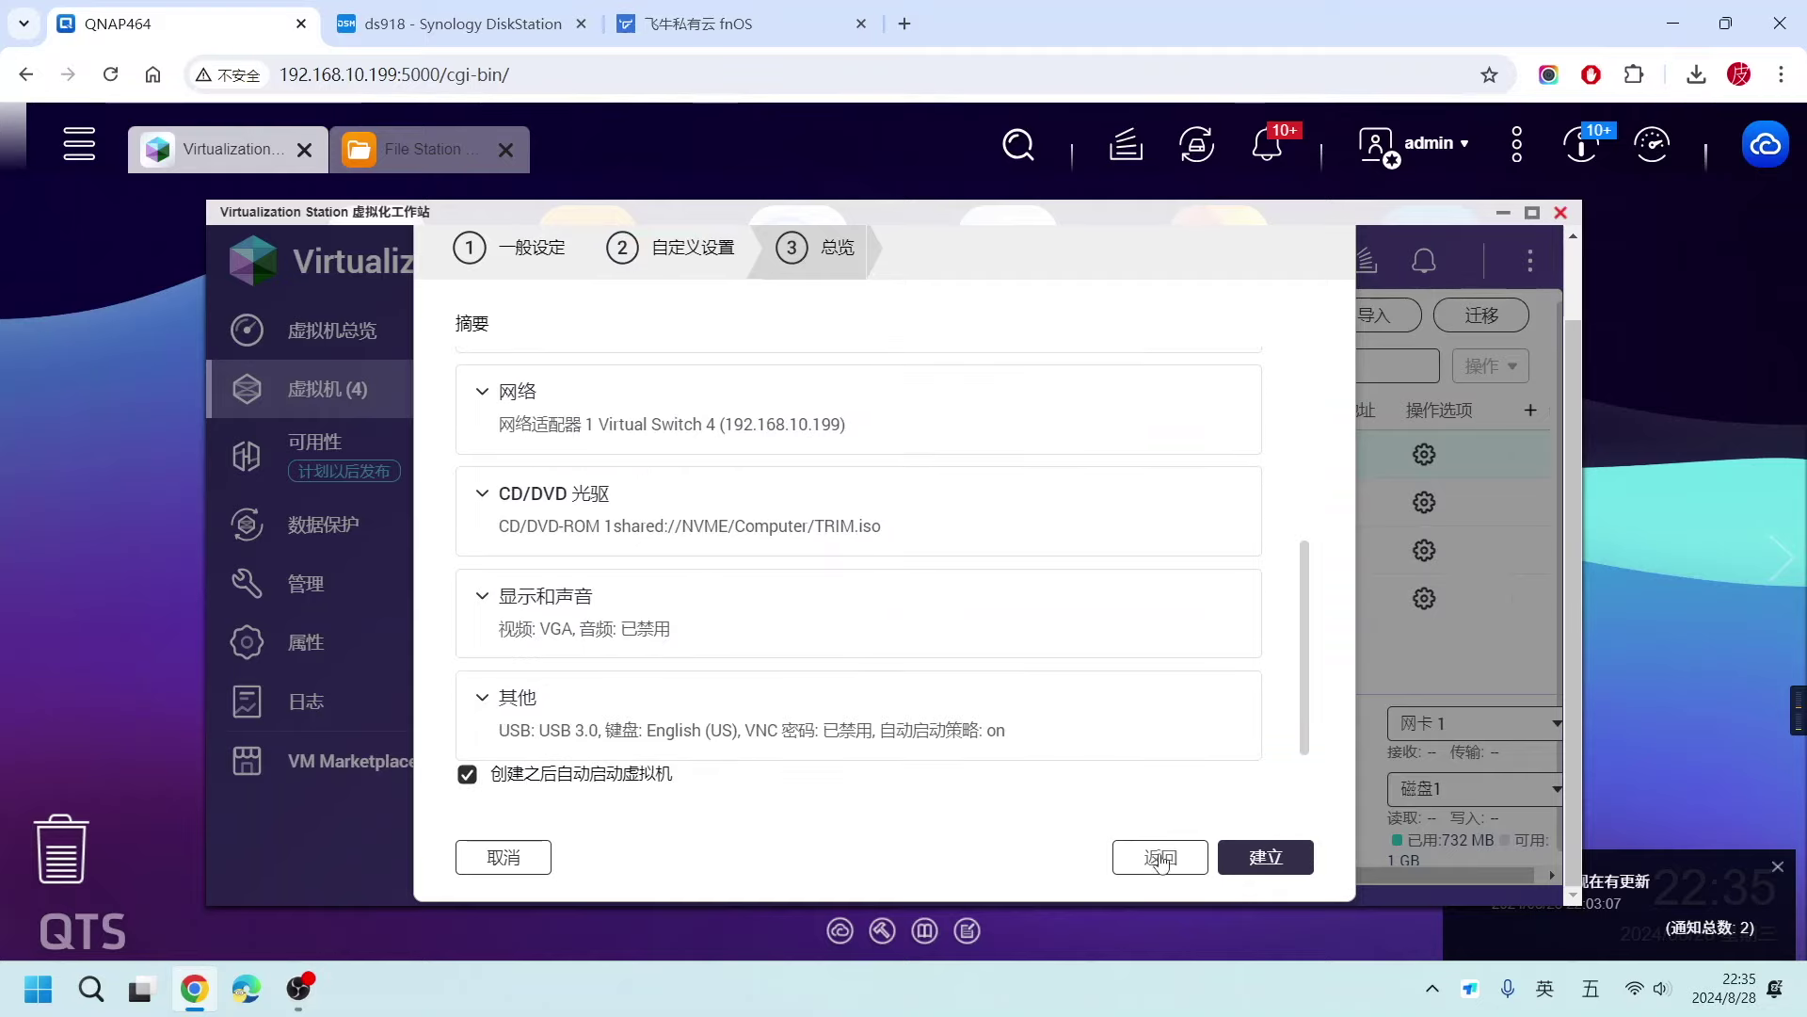
{"action": "left_click", "coordinate": [1243, 861]}
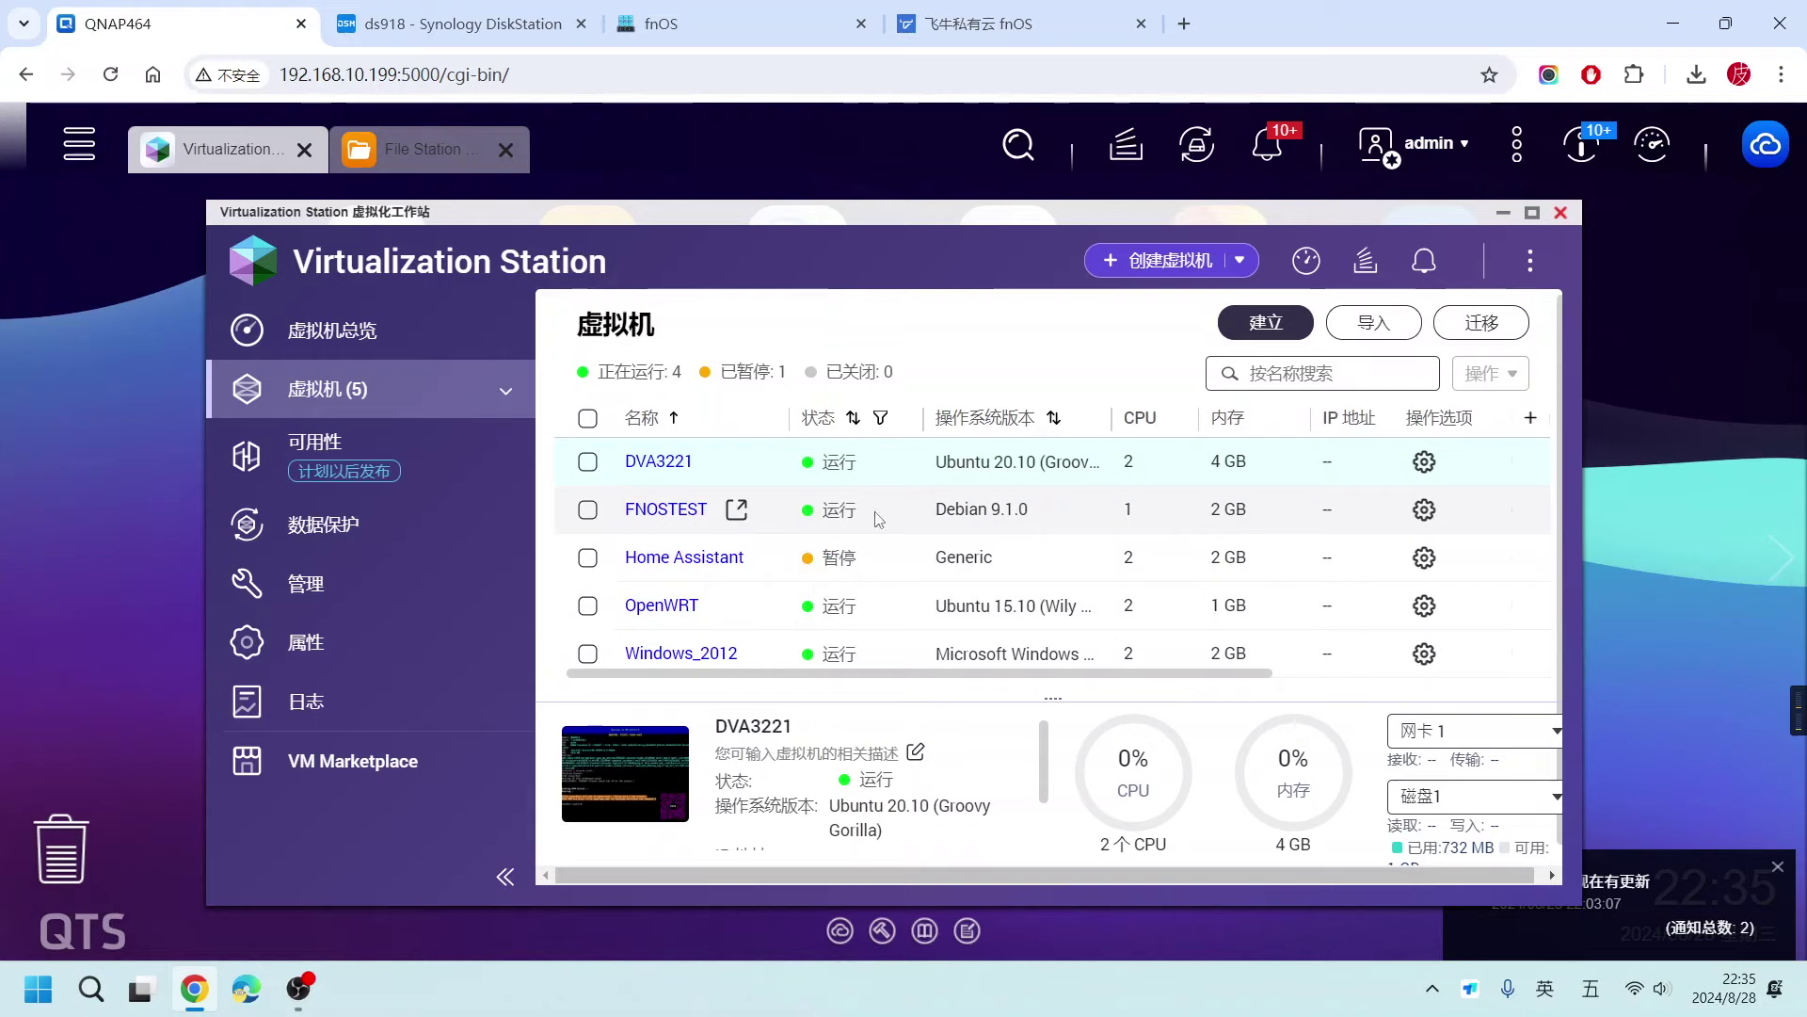
{"action": "left_click", "coordinate": [877, 519]}
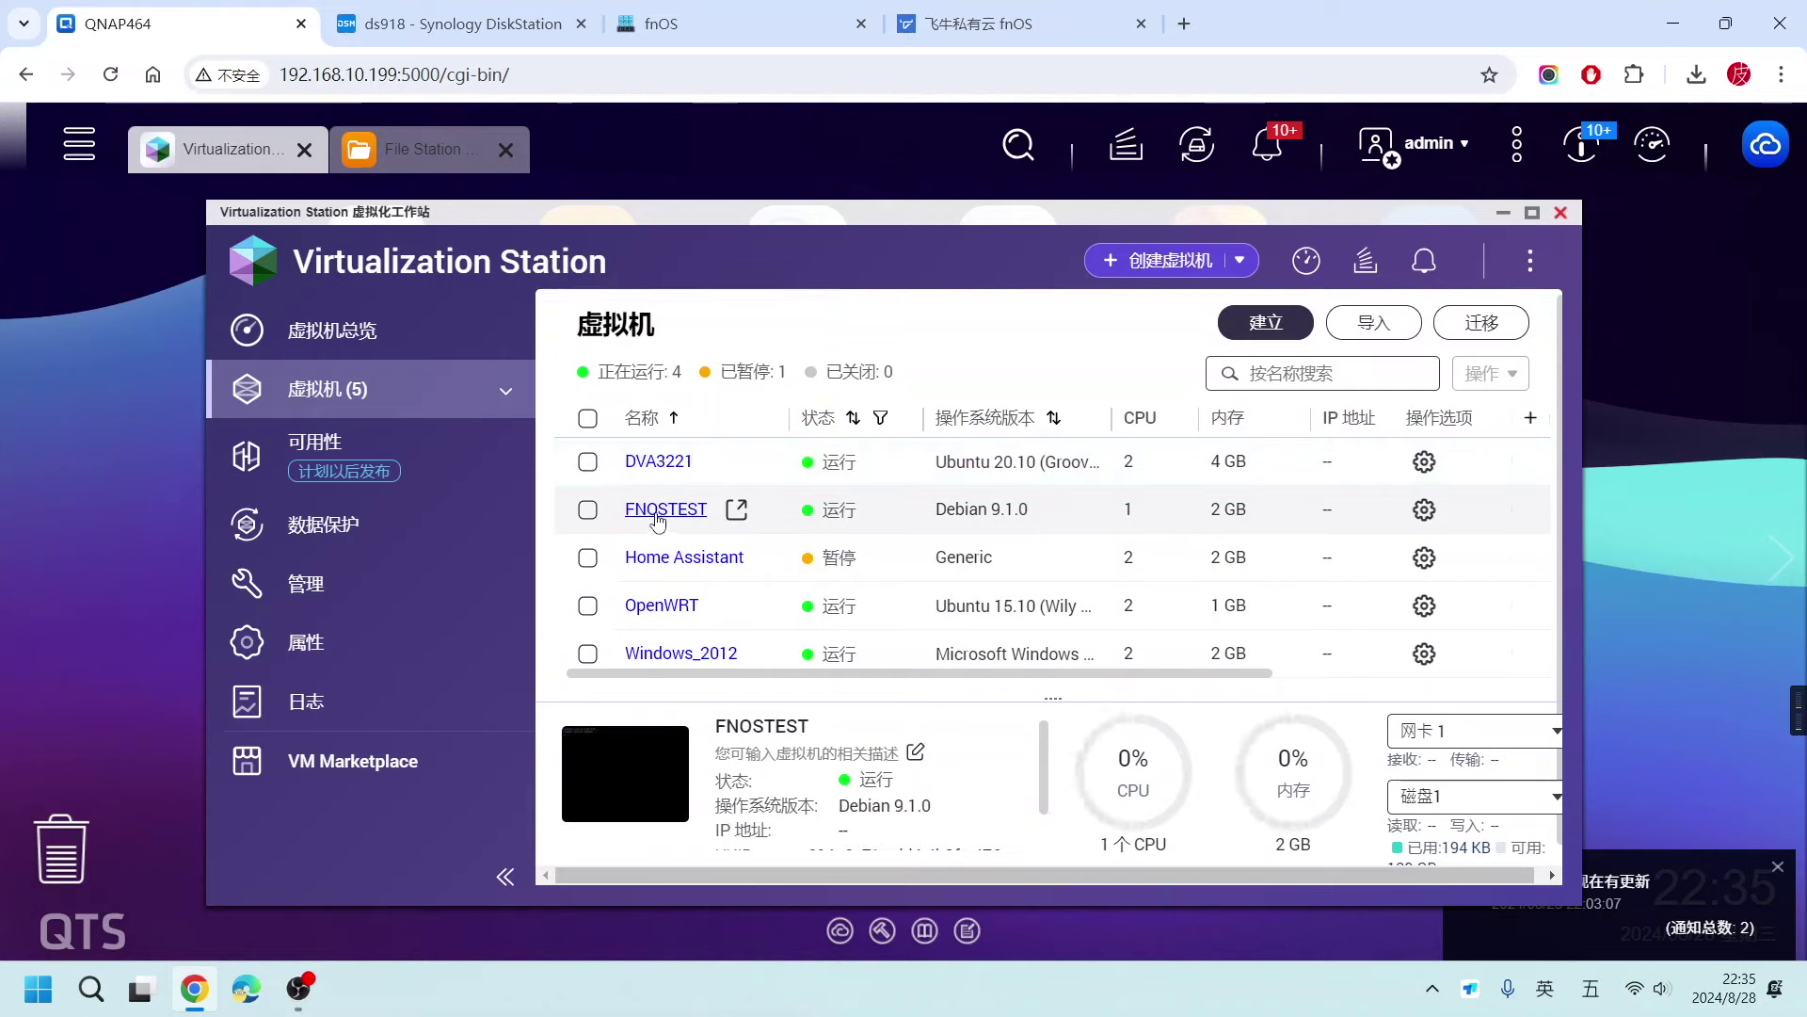
Open the FNOSTEST console showing the fnOS installer.
{"action": "left_click", "coordinate": [587, 509]}
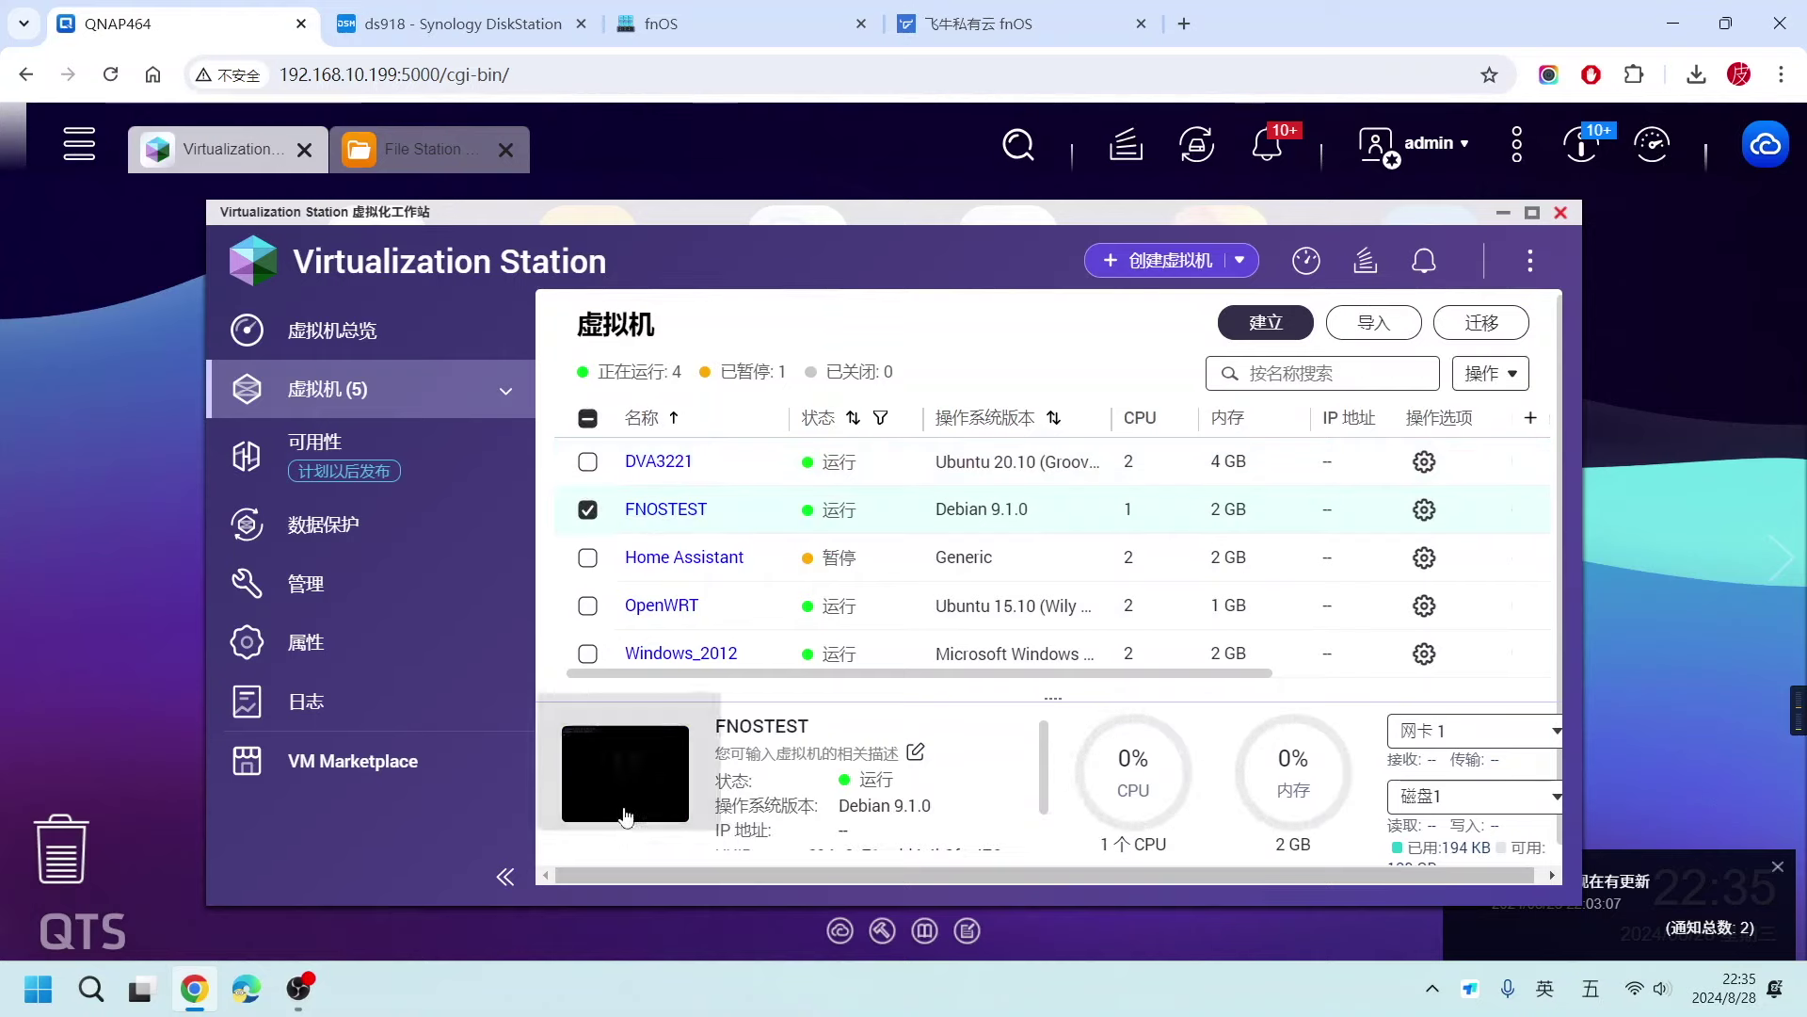
{"action": "left_click", "coordinate": [628, 767]}
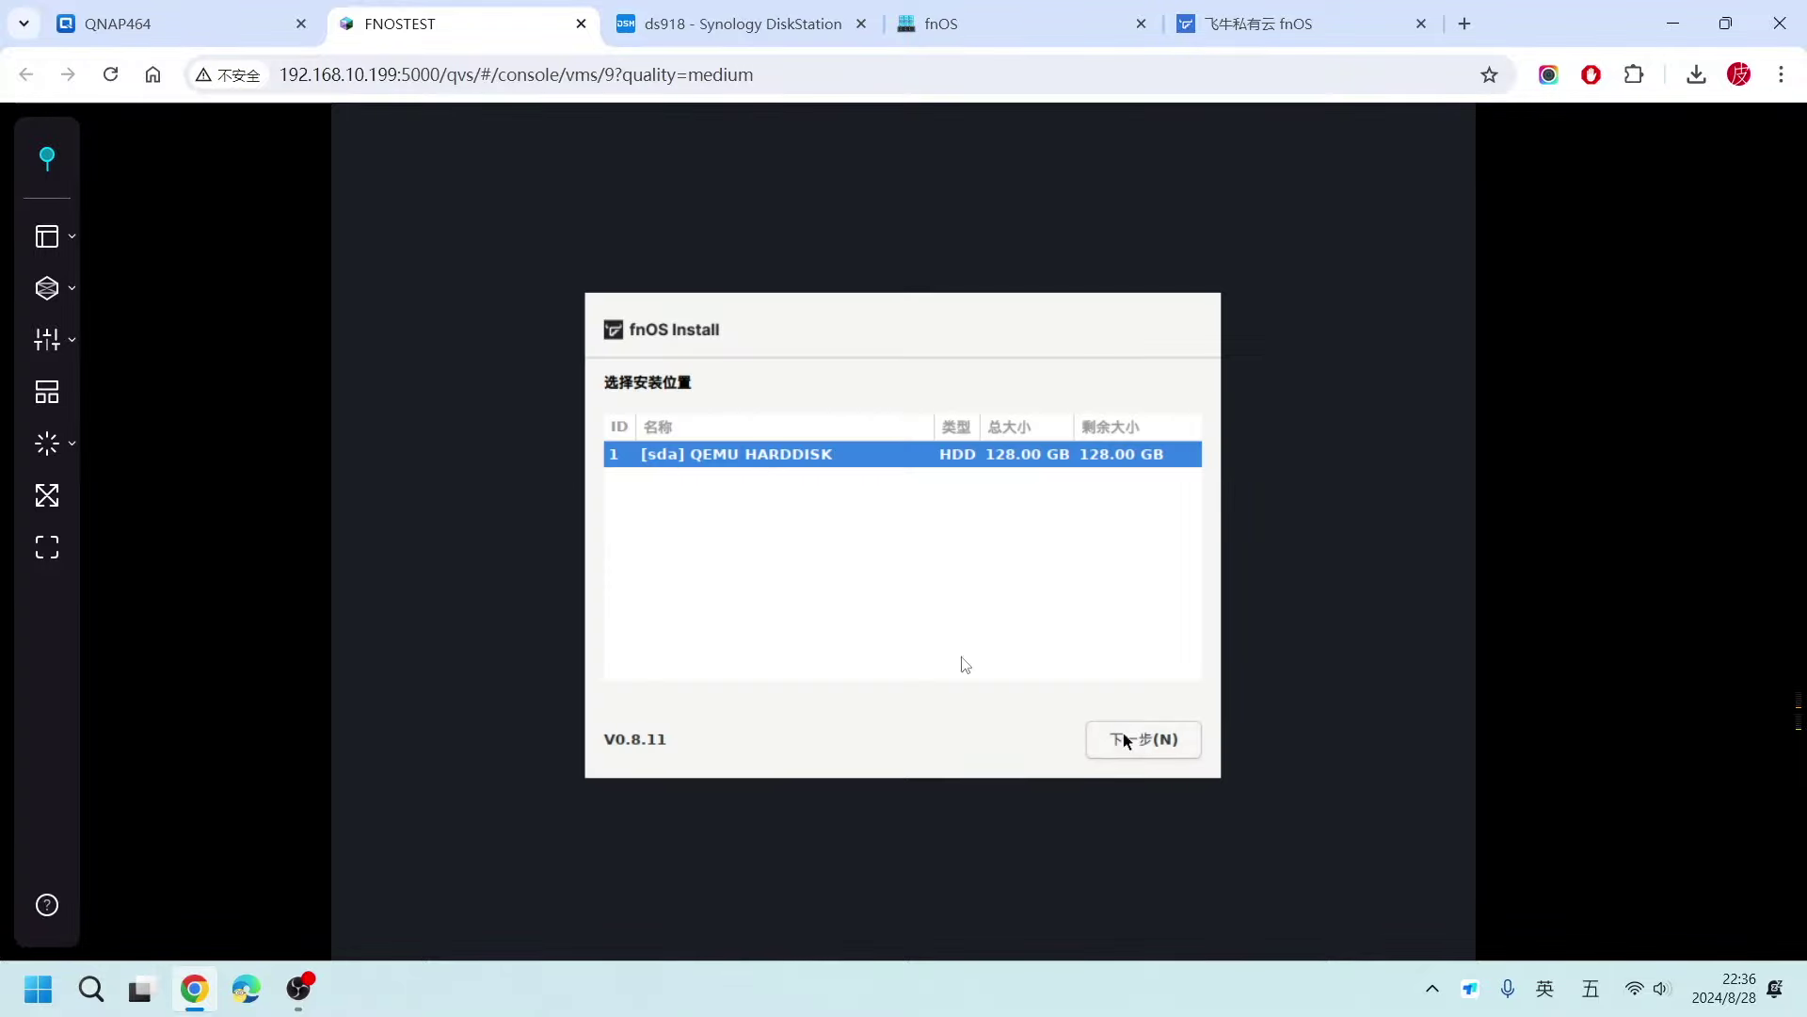
{"action": "left_click", "coordinate": [122, 23]}
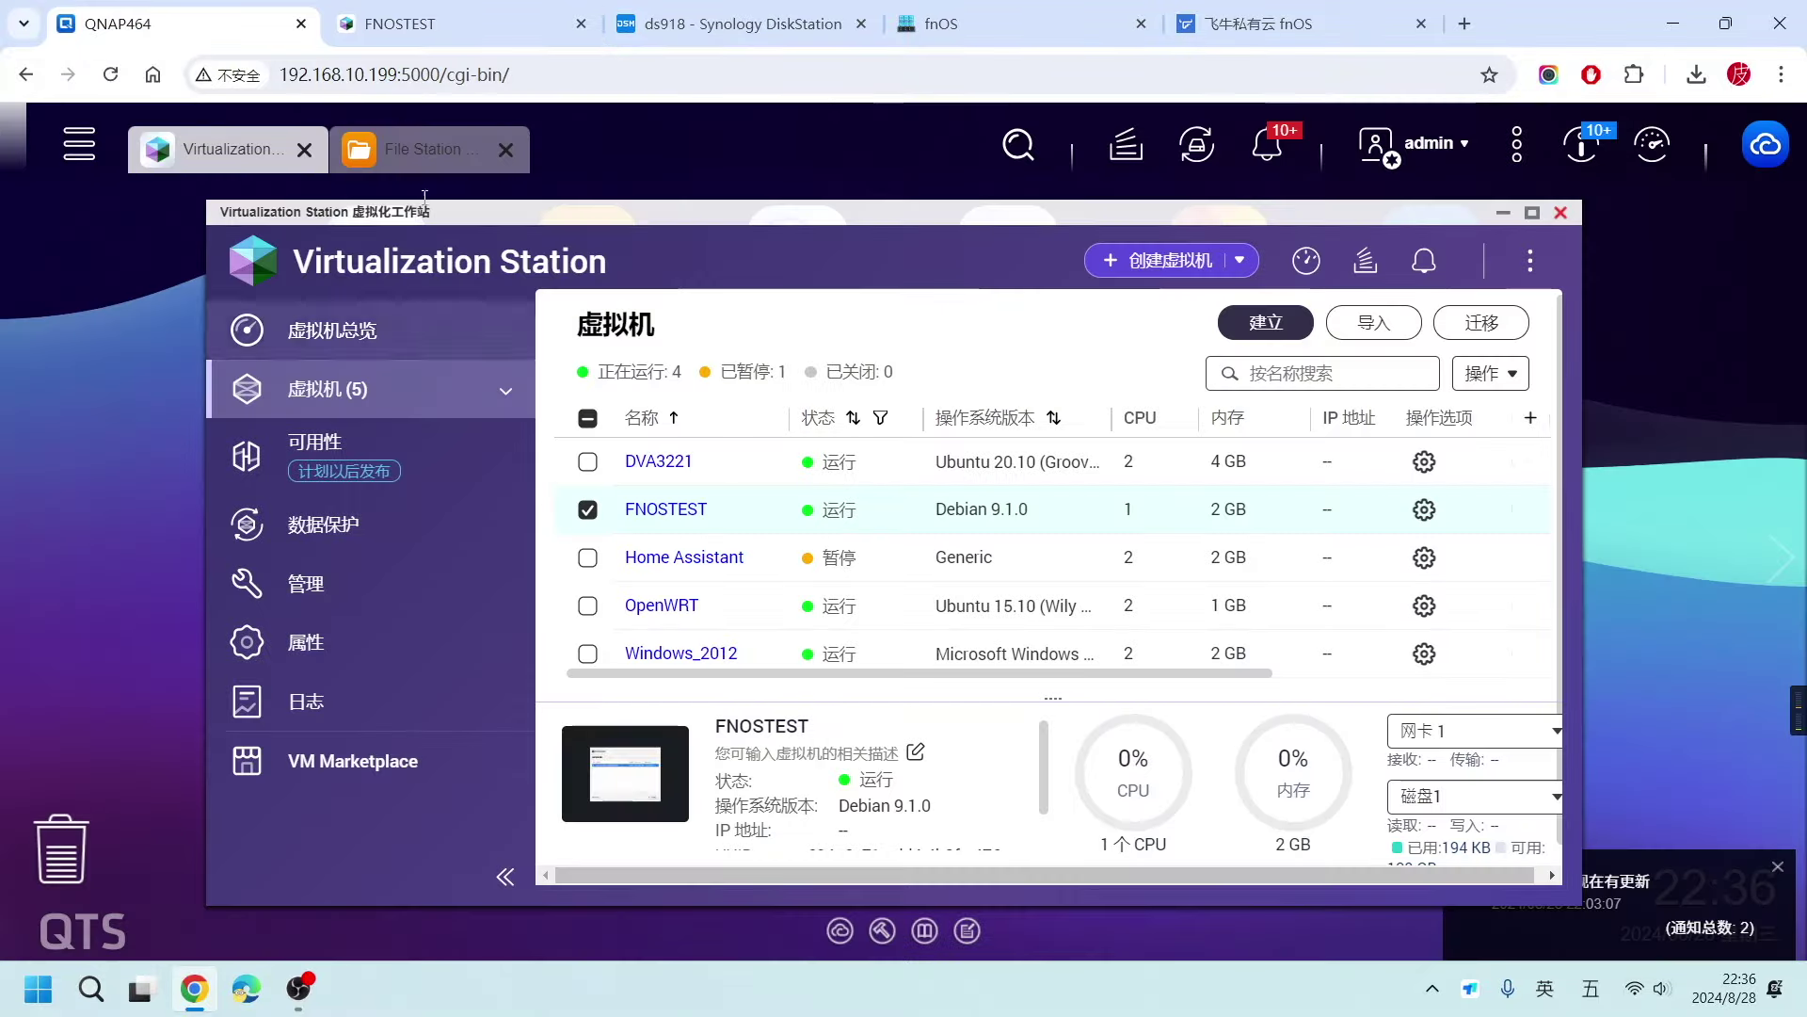
{"action": "left_click", "coordinate": [407, 13]}
Install fnOS on the 128 GB QEMU disk, save DHCP networking, and reboot.
{"action": "left_click", "coordinate": [1147, 751]}
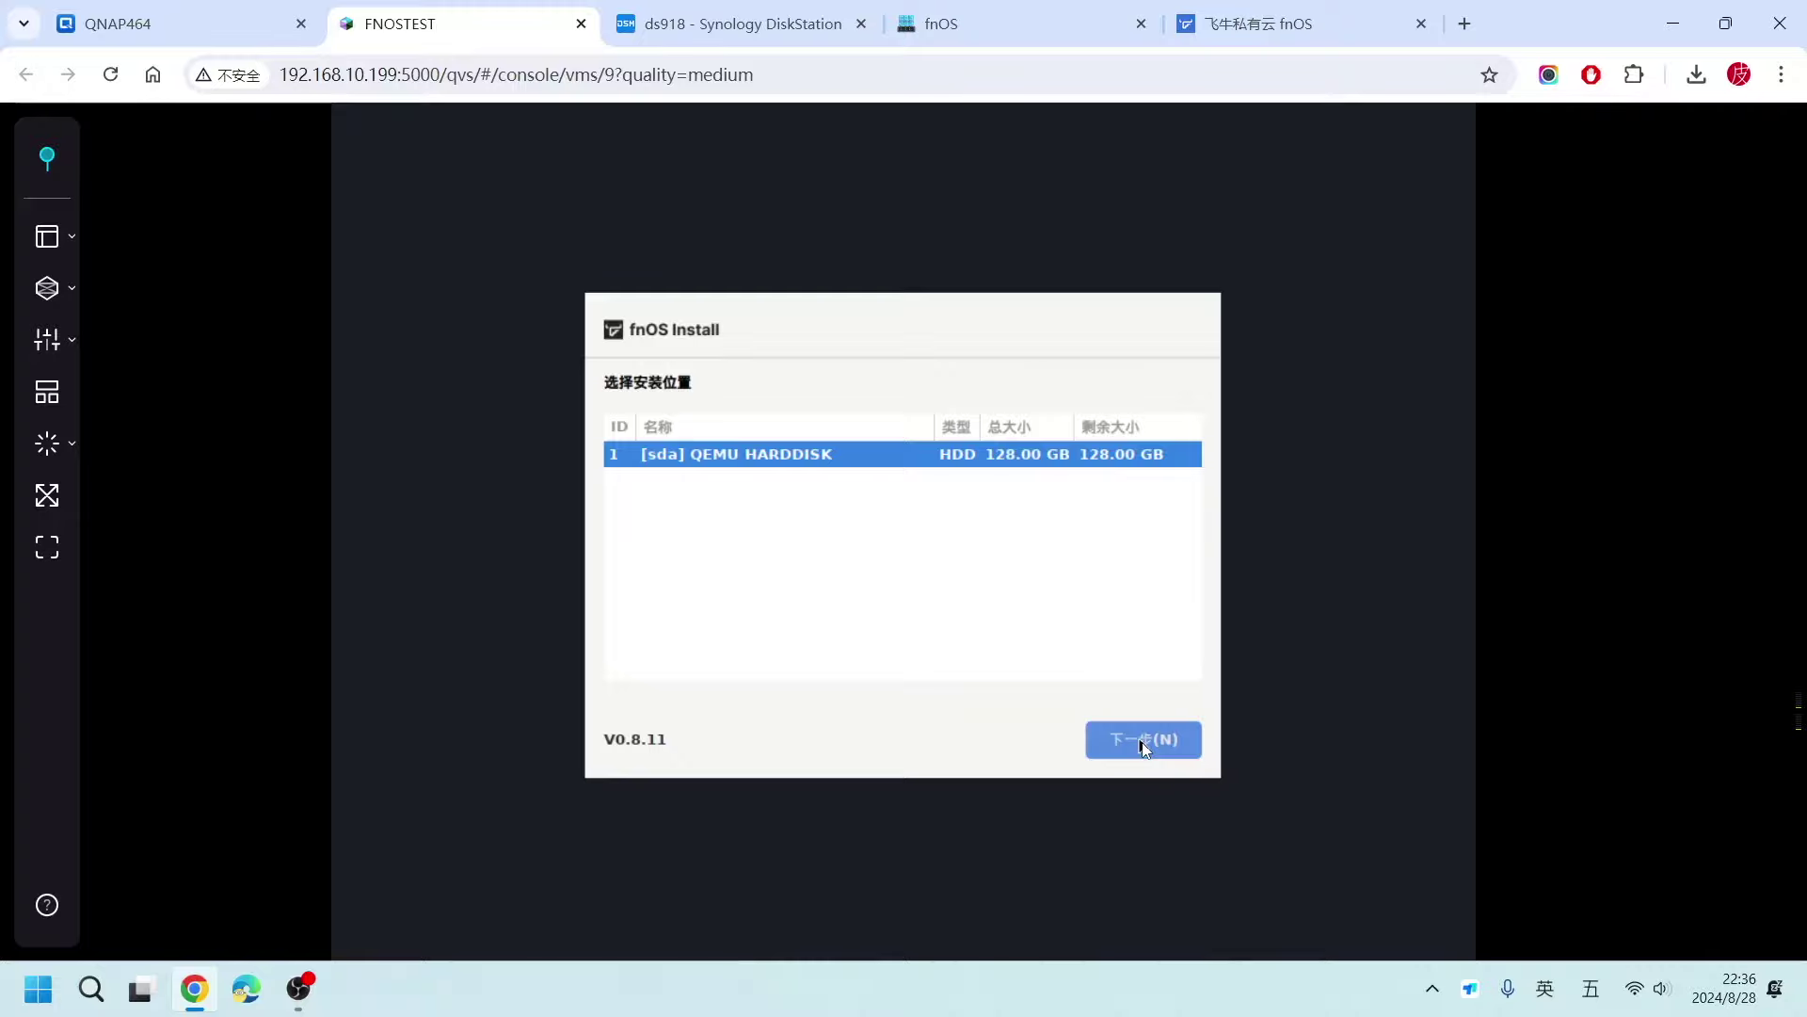
{"action": "left_click", "coordinate": [1099, 744]}
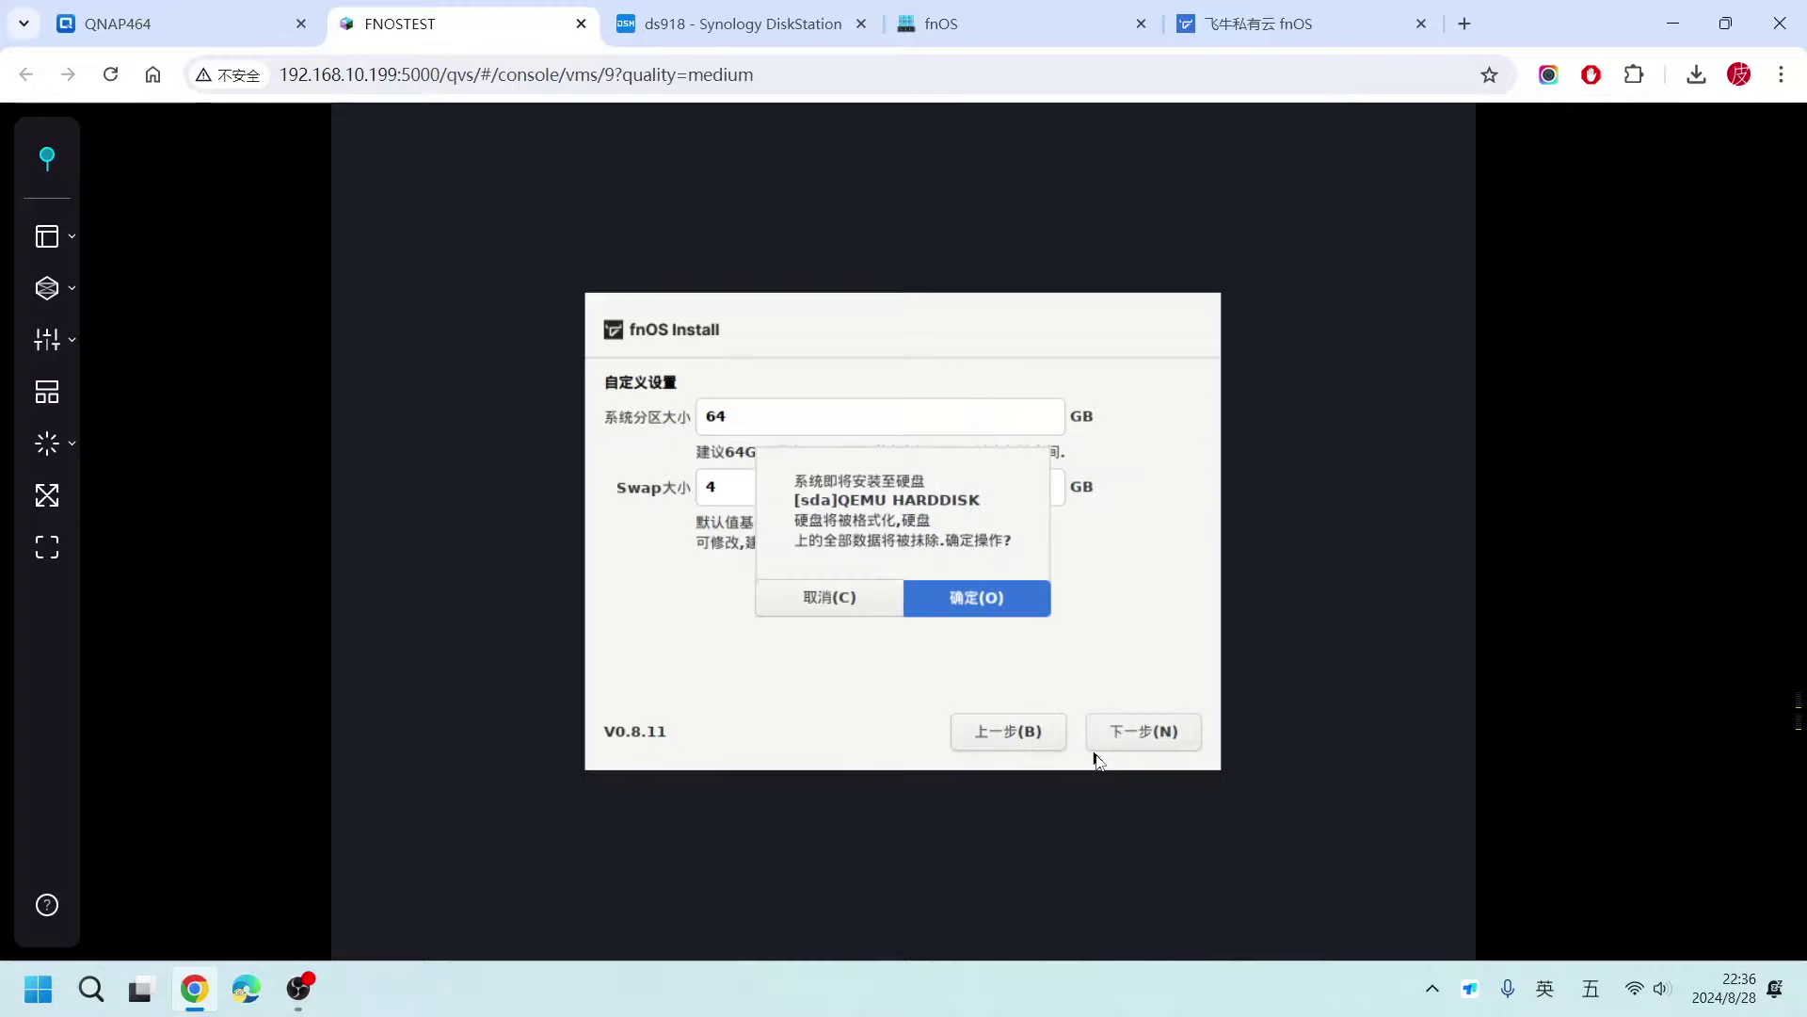
{"action": "left_click", "coordinate": [962, 606]}
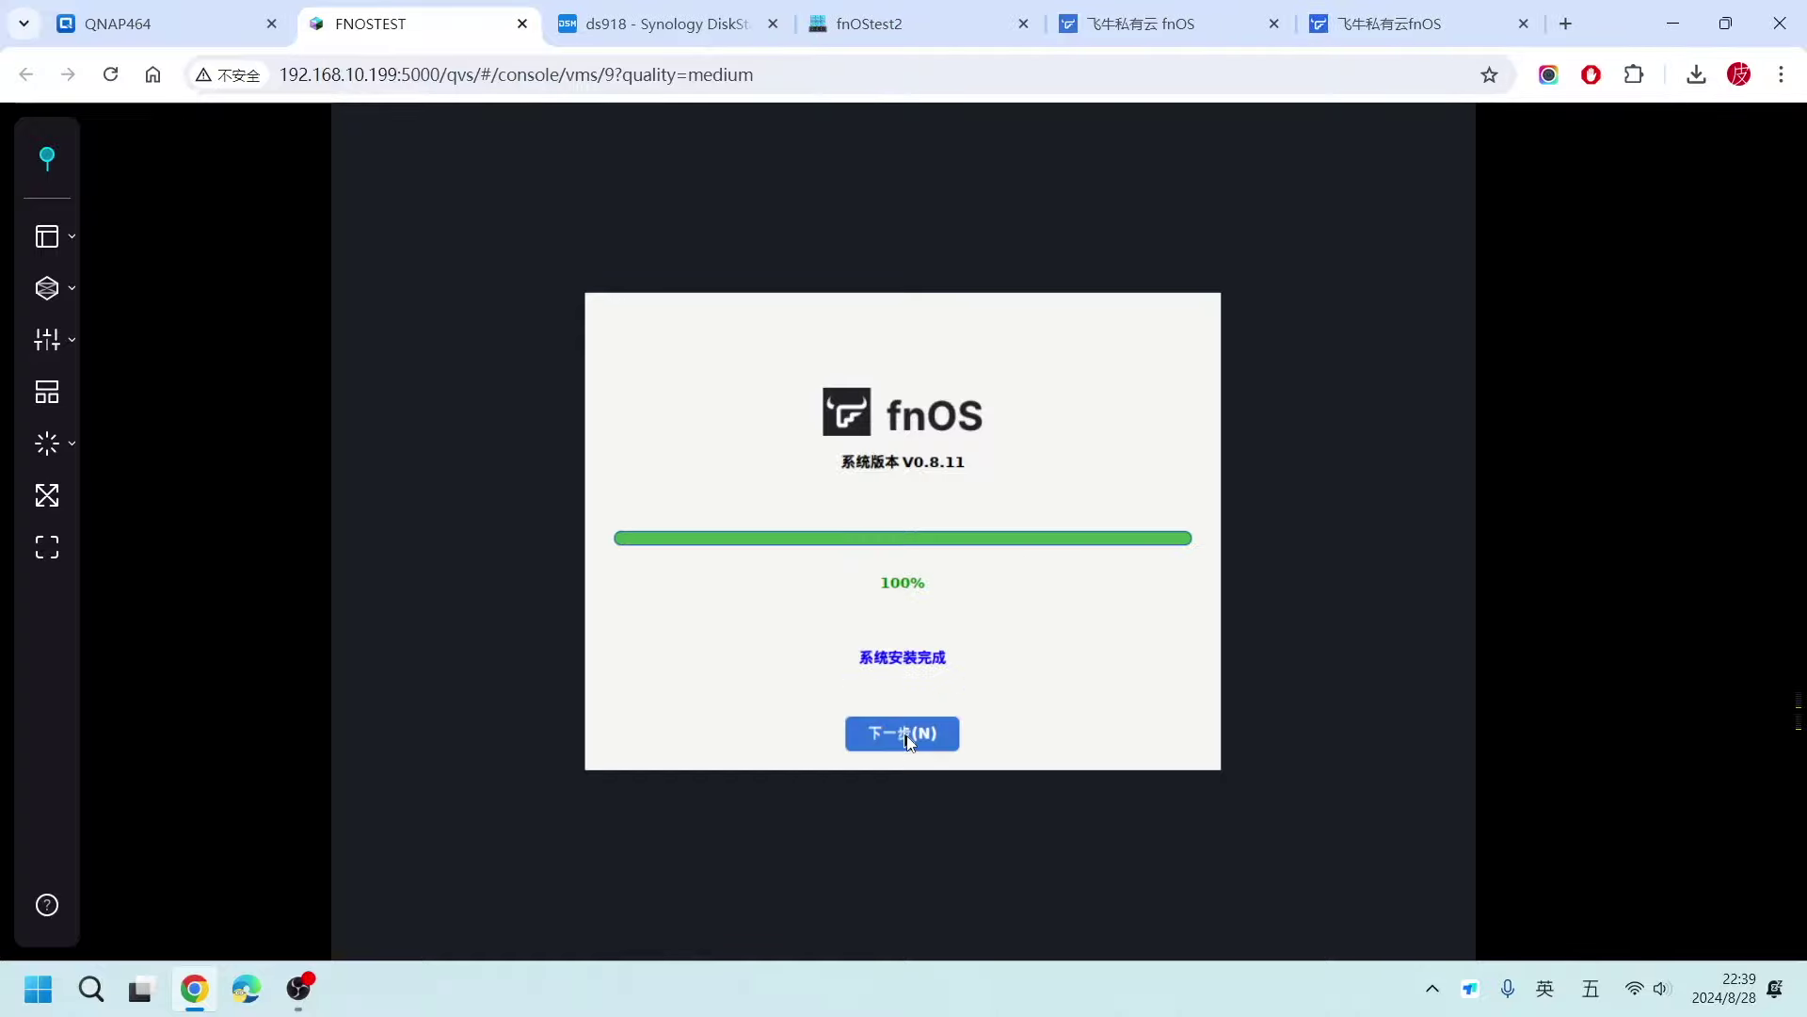
{"action": "left_click", "coordinate": [906, 736]}
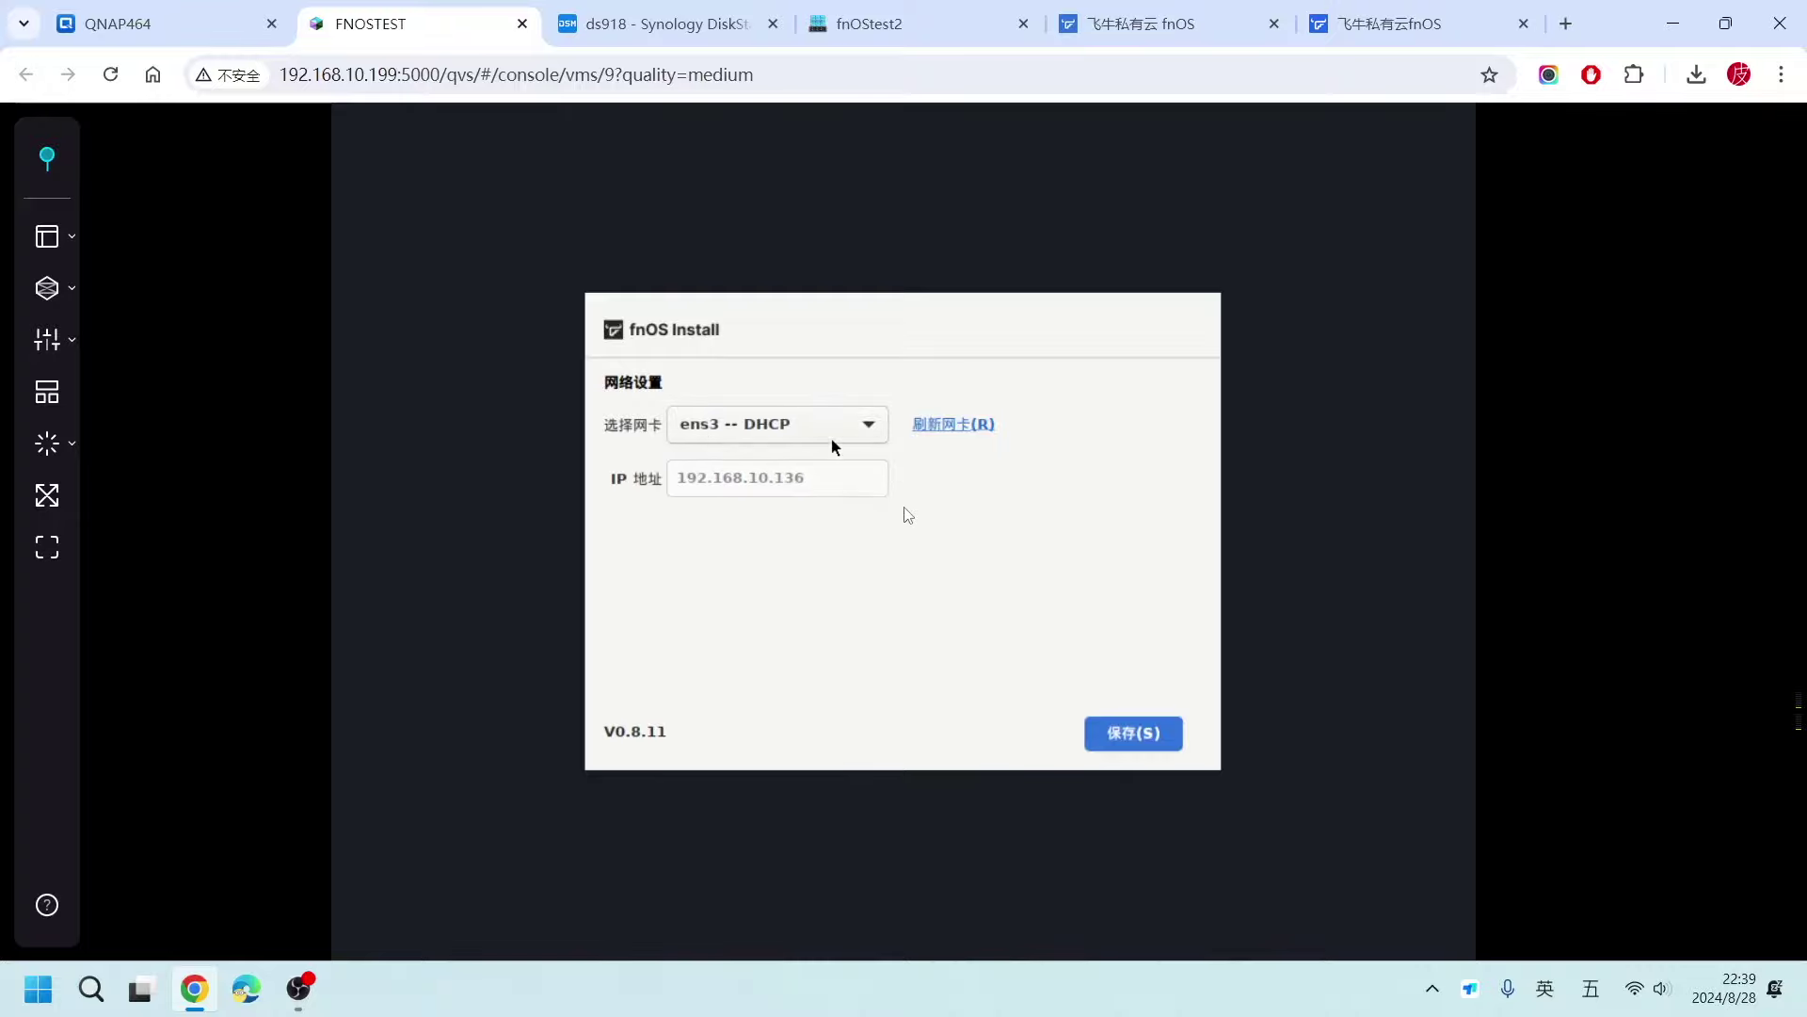
{"action": "left_click", "coordinate": [1120, 742]}
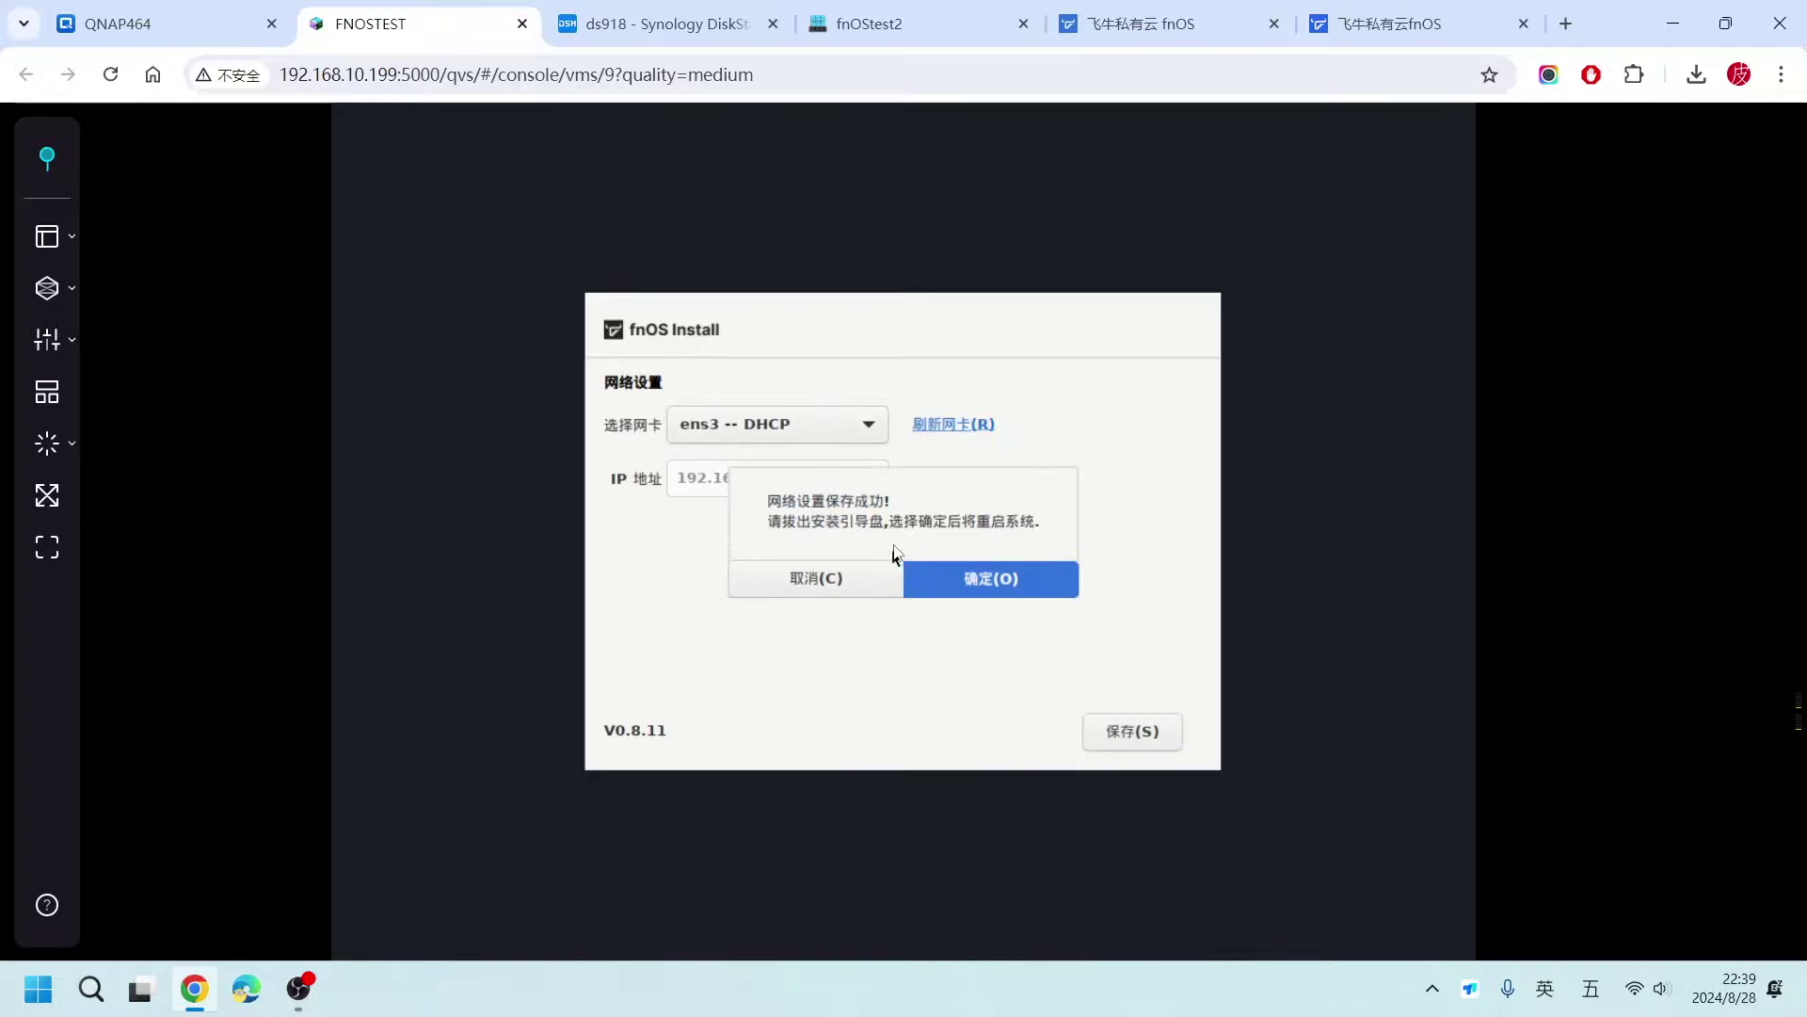
{"action": "left_click", "coordinate": [967, 572]}
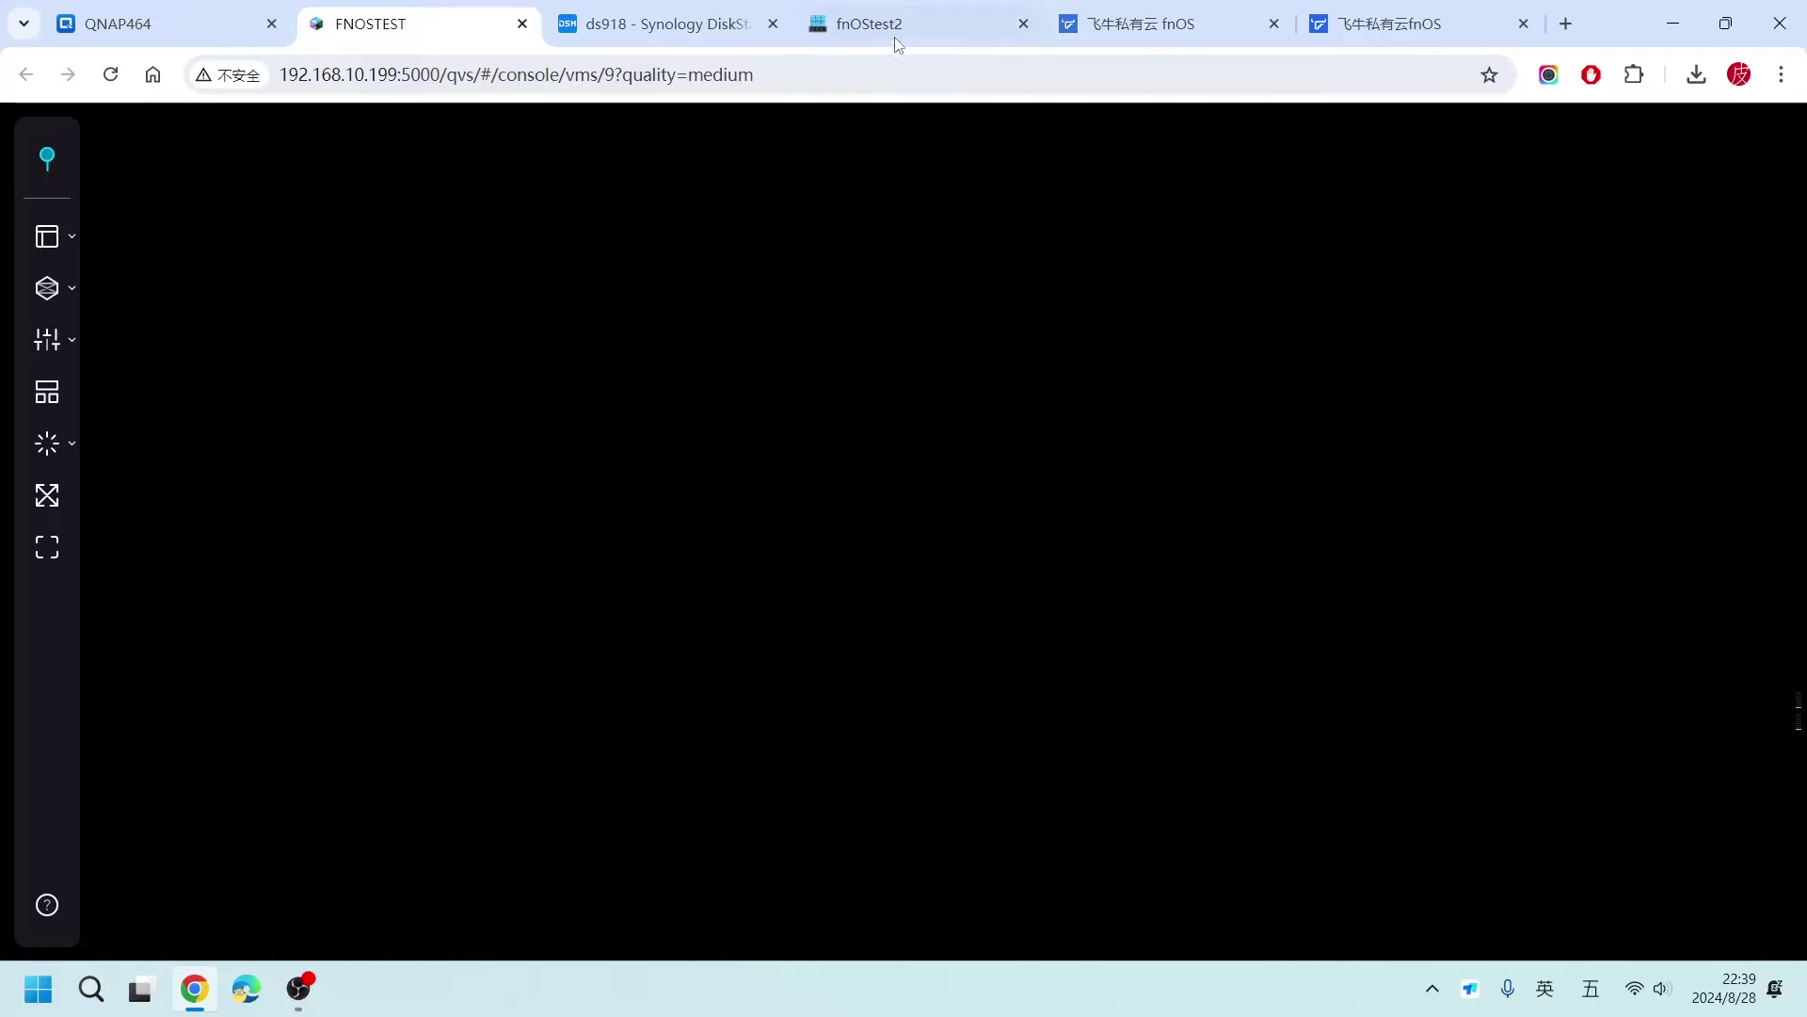
Capture the fnOStest2 console, box the web UI address, and pin the capture.
{"action": "left_click", "coordinate": [895, 24]}
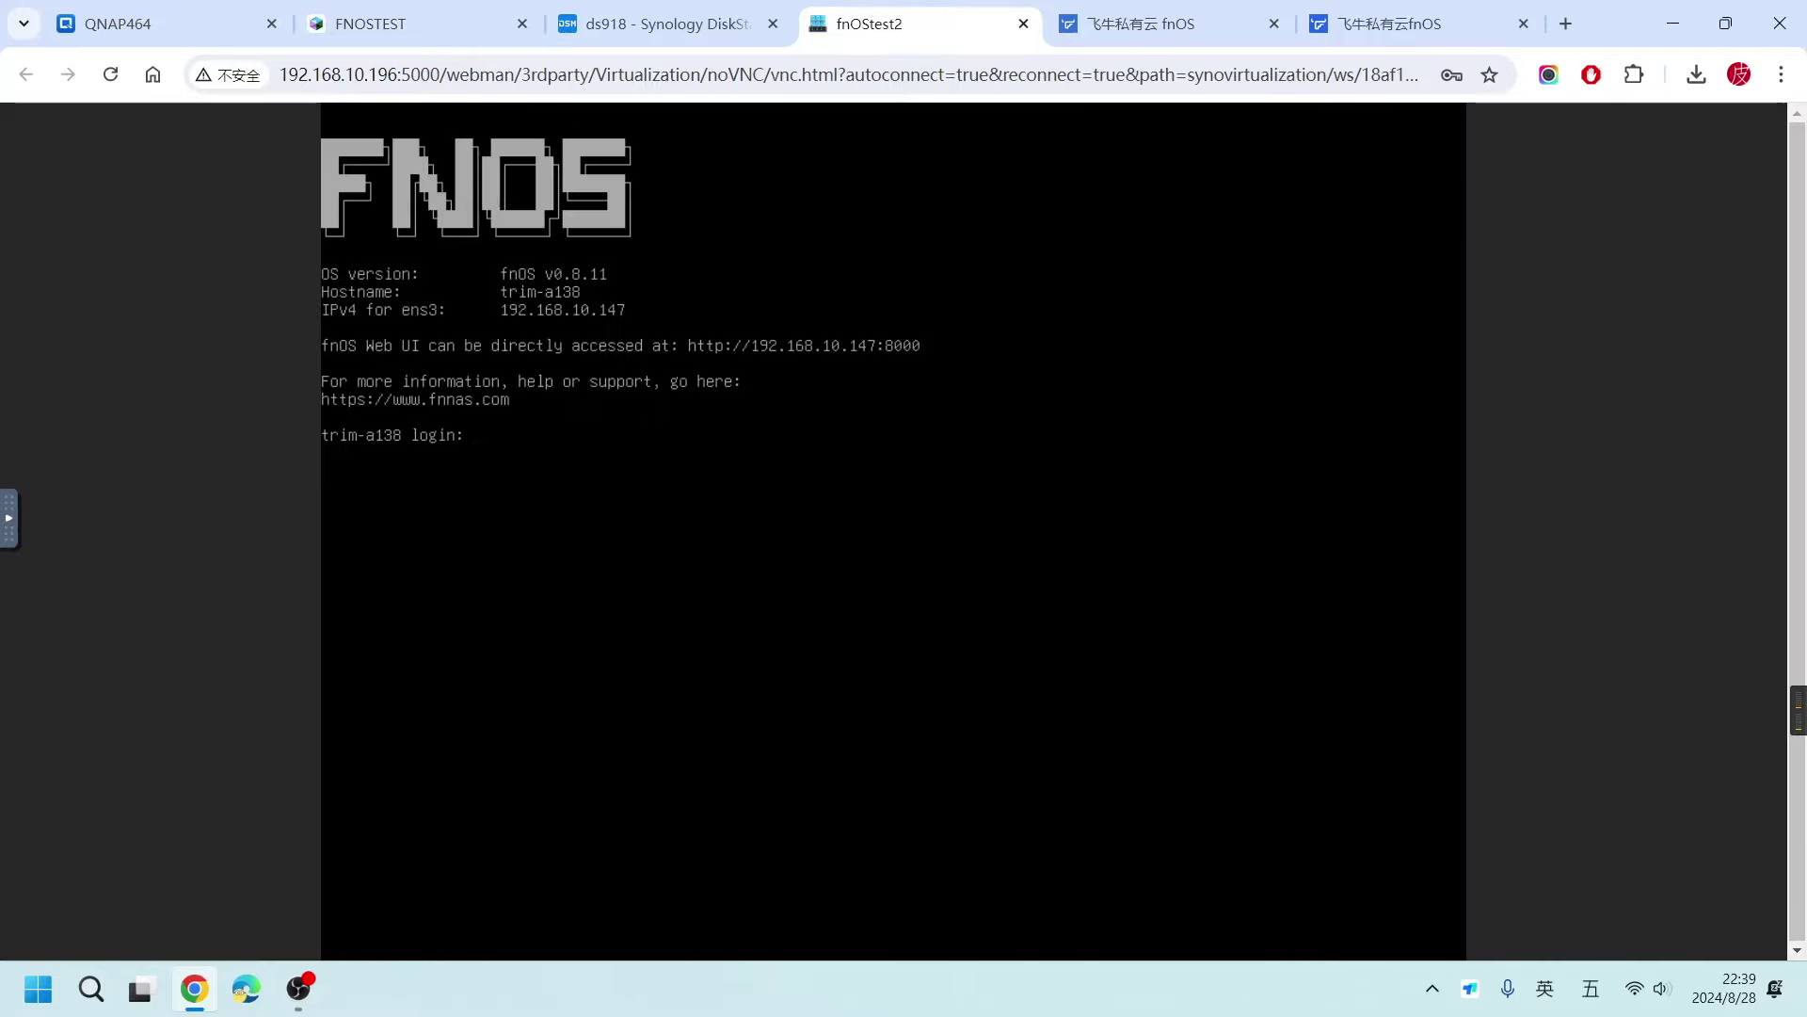
{"action": "key", "text": "F1"}
{"action": "mouse_move", "coordinate": [248, 202]}
{"action": "left_mouse_down"}
{"action": "mouse_move", "coordinate": [934, 517]}
{"action": "mouse_move", "coordinate": [1198, 512]}
{"action": "left_mouse_up"}
{"action": "left_click", "coordinate": [718, 546]}
{"action": "left_click_drag", "start_coordinate": [676, 324], "coordinate": [928, 374]}
{"action": "left_click", "coordinate": [1102, 541]}
{"action": "left_click_drag", "start_coordinate": [1059, 419], "coordinate": [1295, 620]}
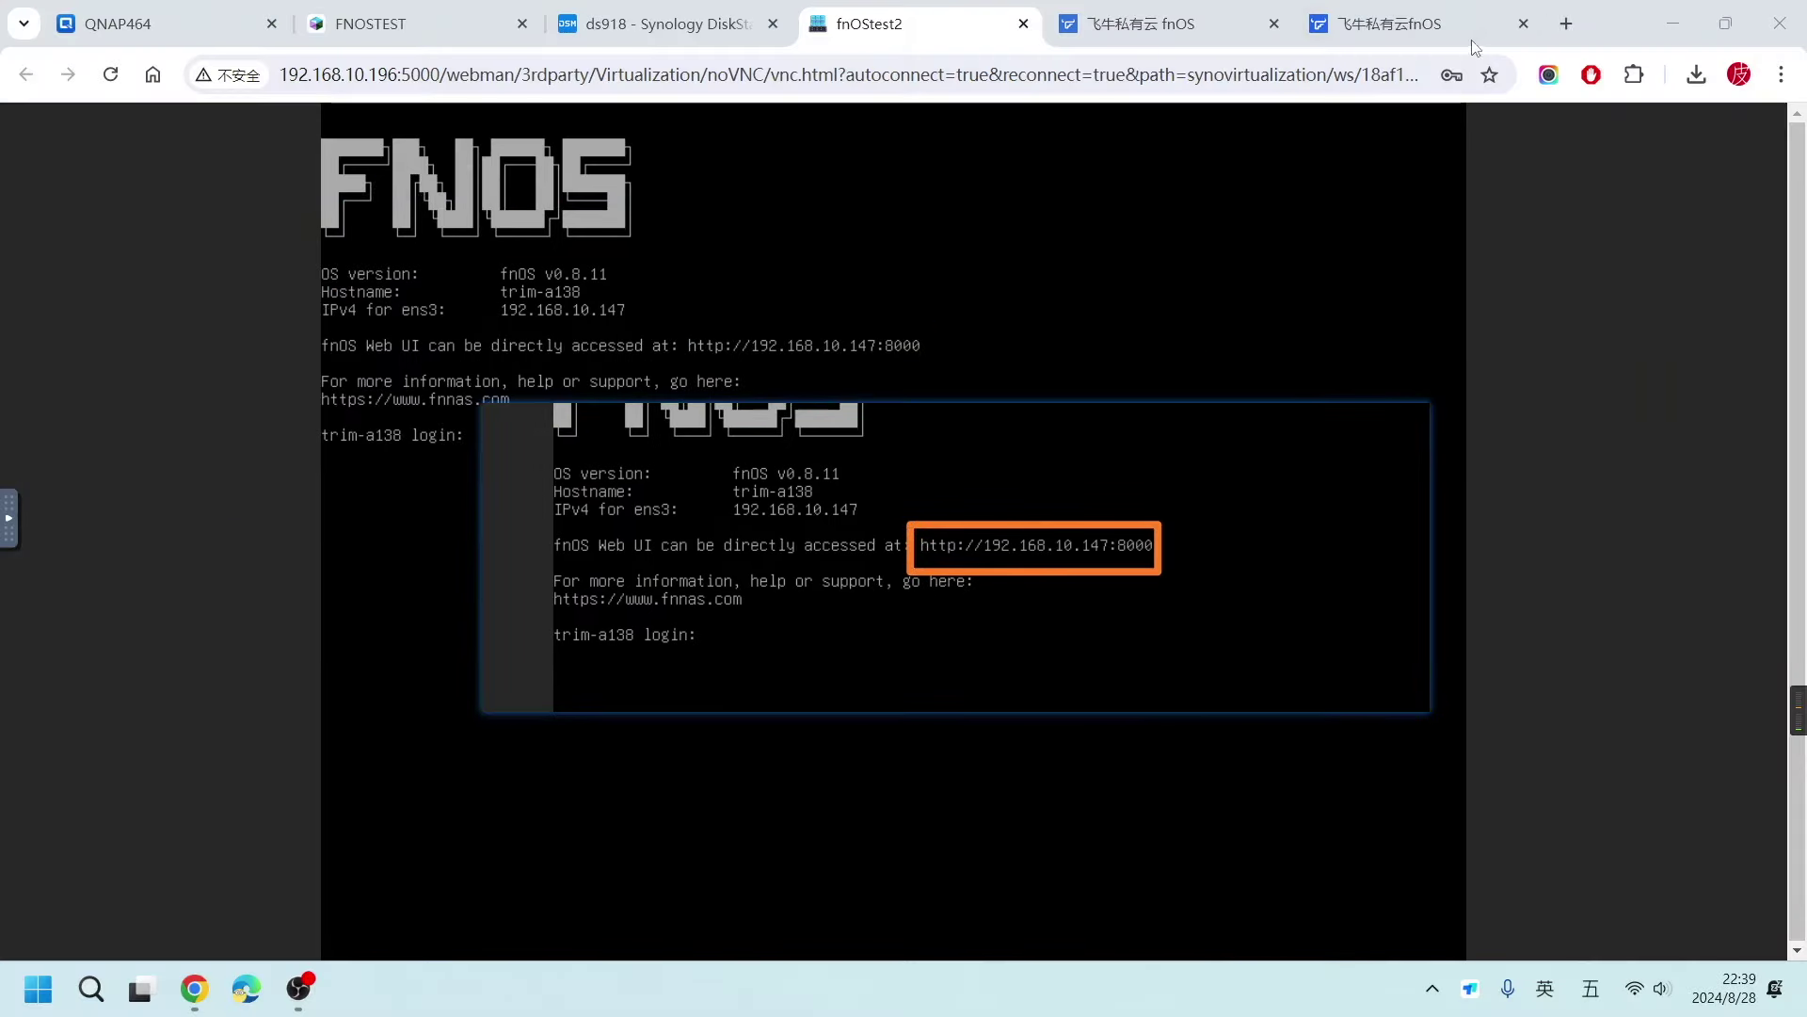
Show the fnOS welcome page with the pinned address beside it.
{"action": "left_click", "coordinate": [1421, 24]}
{"action": "left_click_drag", "start_coordinate": [1039, 577], "coordinate": [1542, 277]}
{"action": "scroll", "coordinate": [1542, 277], "scroll_direction": "down", "scroll_amount": 2}
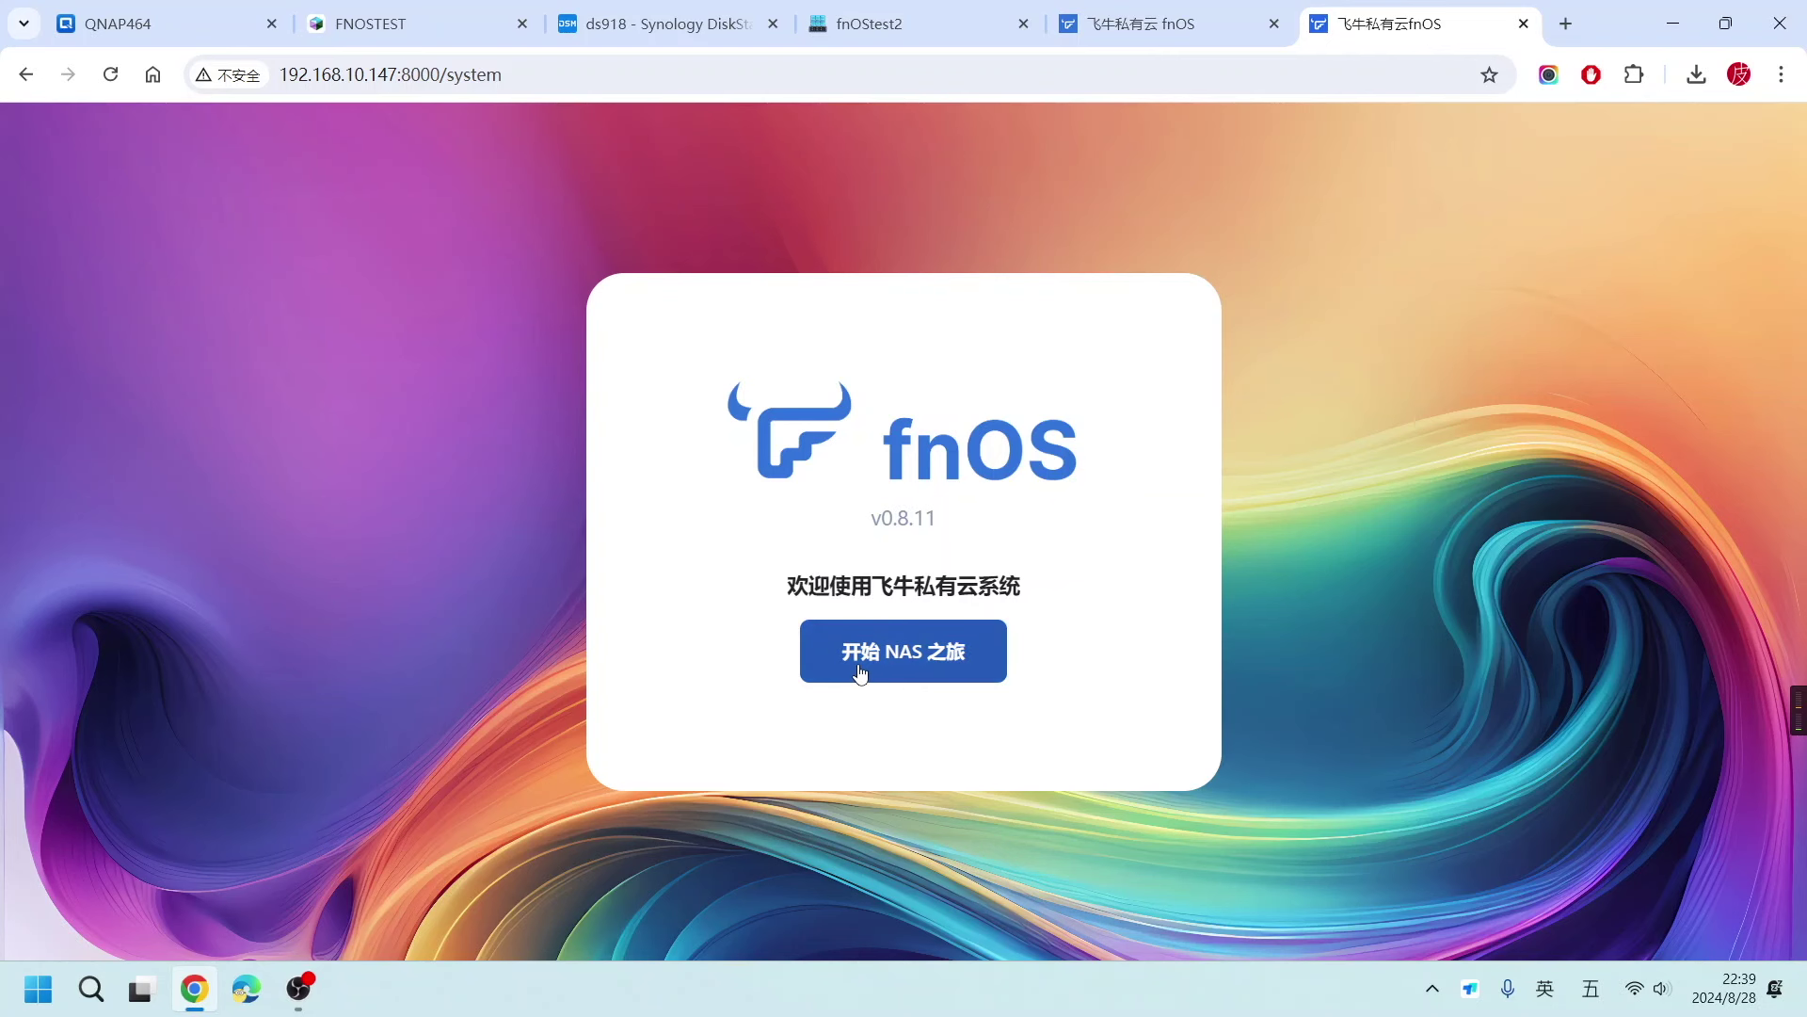
Begin fnOS setup and name the device fnOS2222.
{"action": "left_click", "coordinate": [859, 671]}
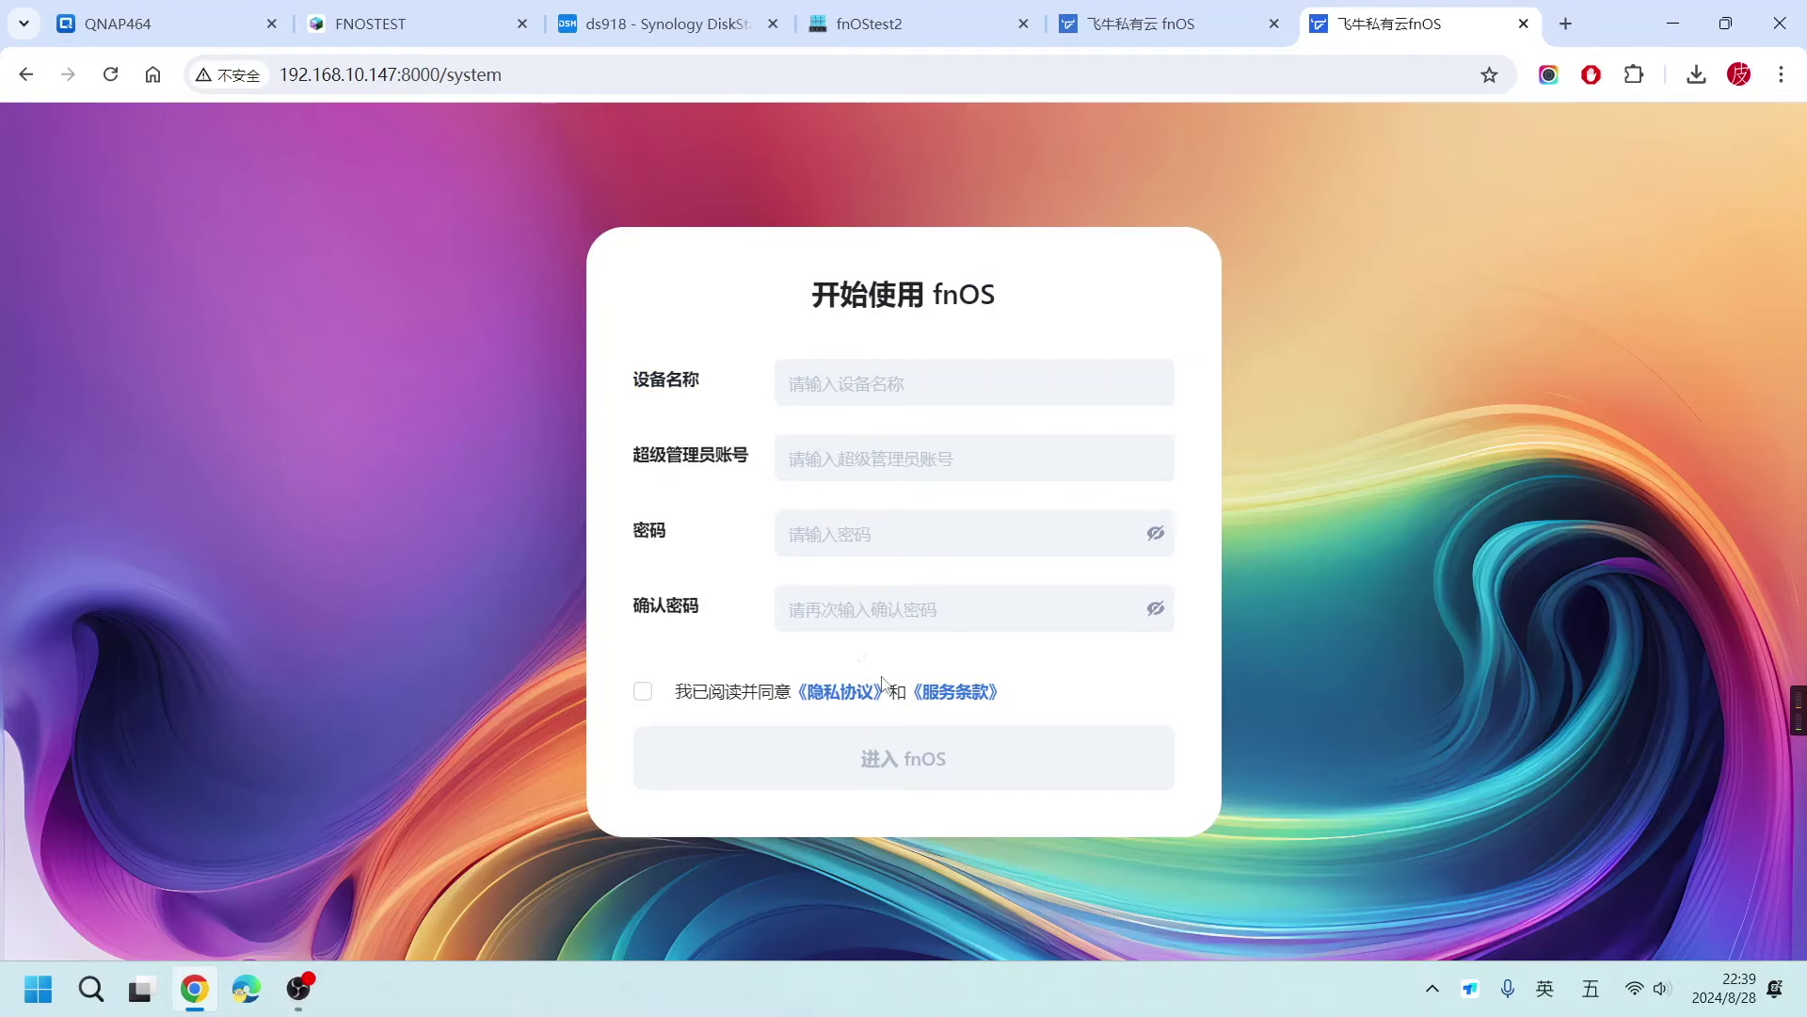
{"action": "left_click", "coordinate": [862, 385]}
{"action": "type", "text": "fnOS2222"}
{"action": "double_click", "coordinate": [865, 388]}
Enter the admin account name and password, accept the terms, and enter fnOS.
{"action": "left_click", "coordinate": [846, 473]}
{"action": "type", "text": "admin"}
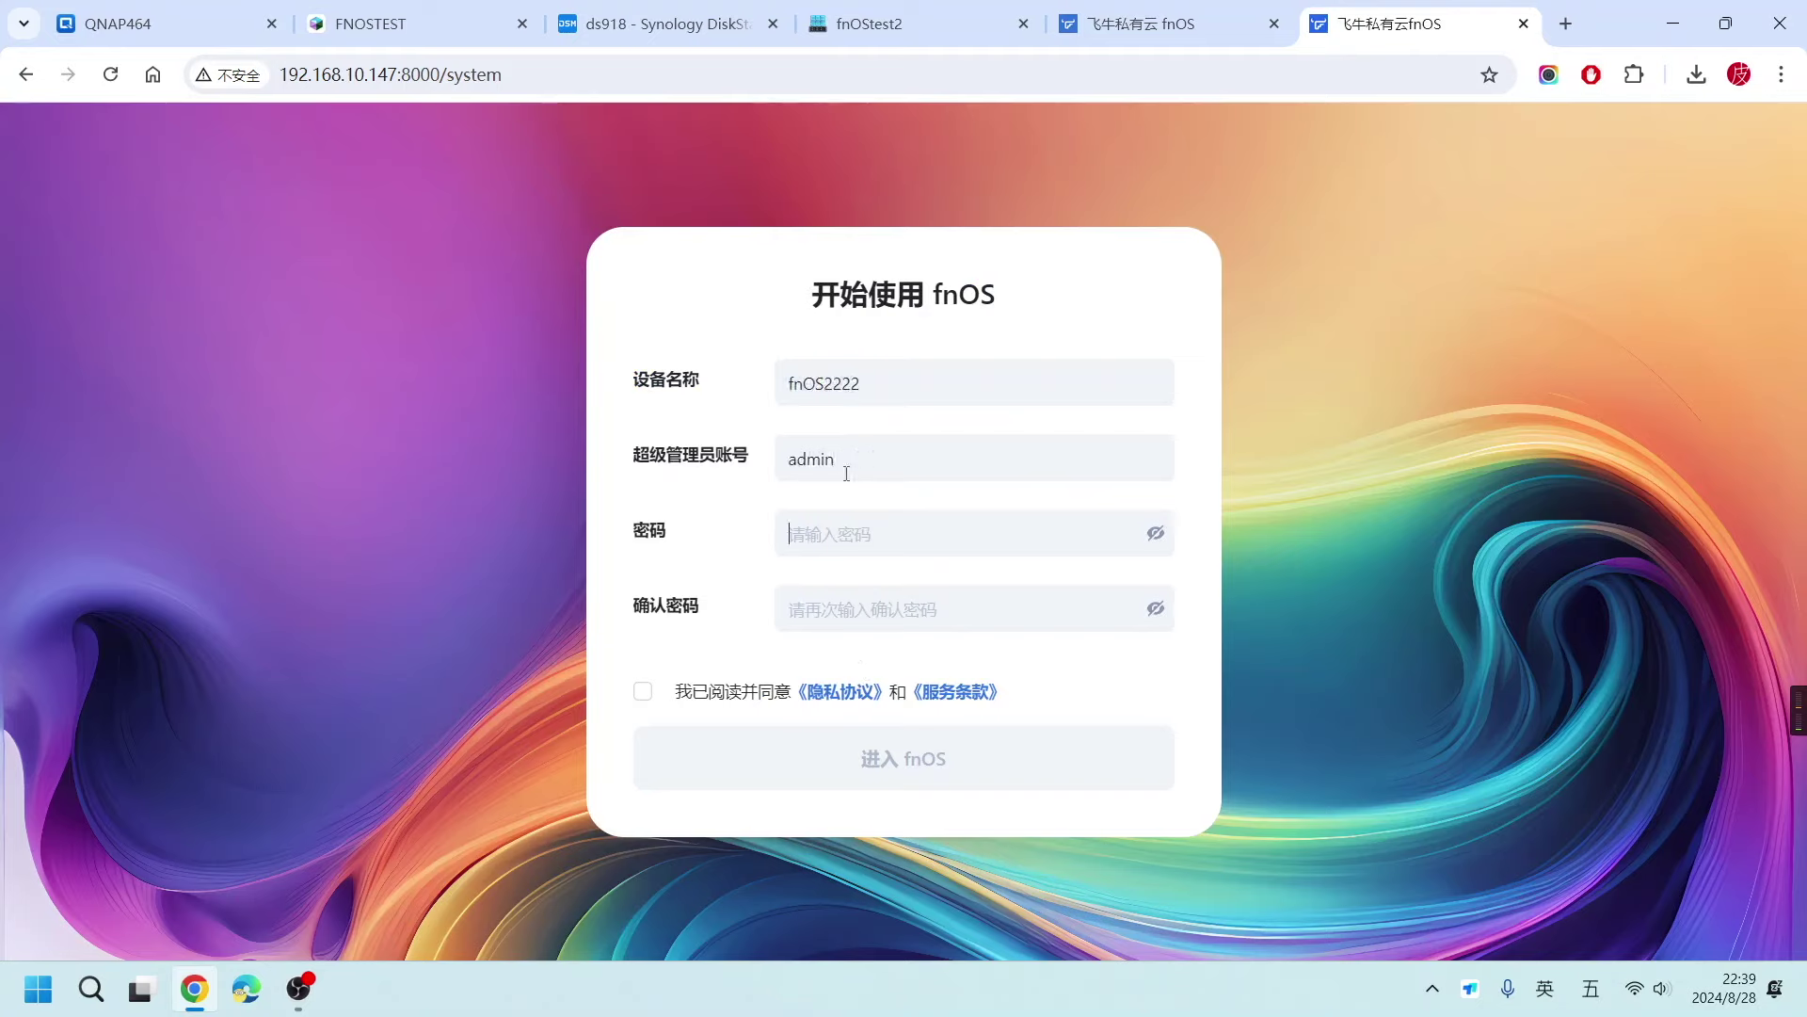
{"action": "type", "text": "1"}
{"action": "left_click", "coordinate": [854, 607]}
{"action": "type", "text": "1"}
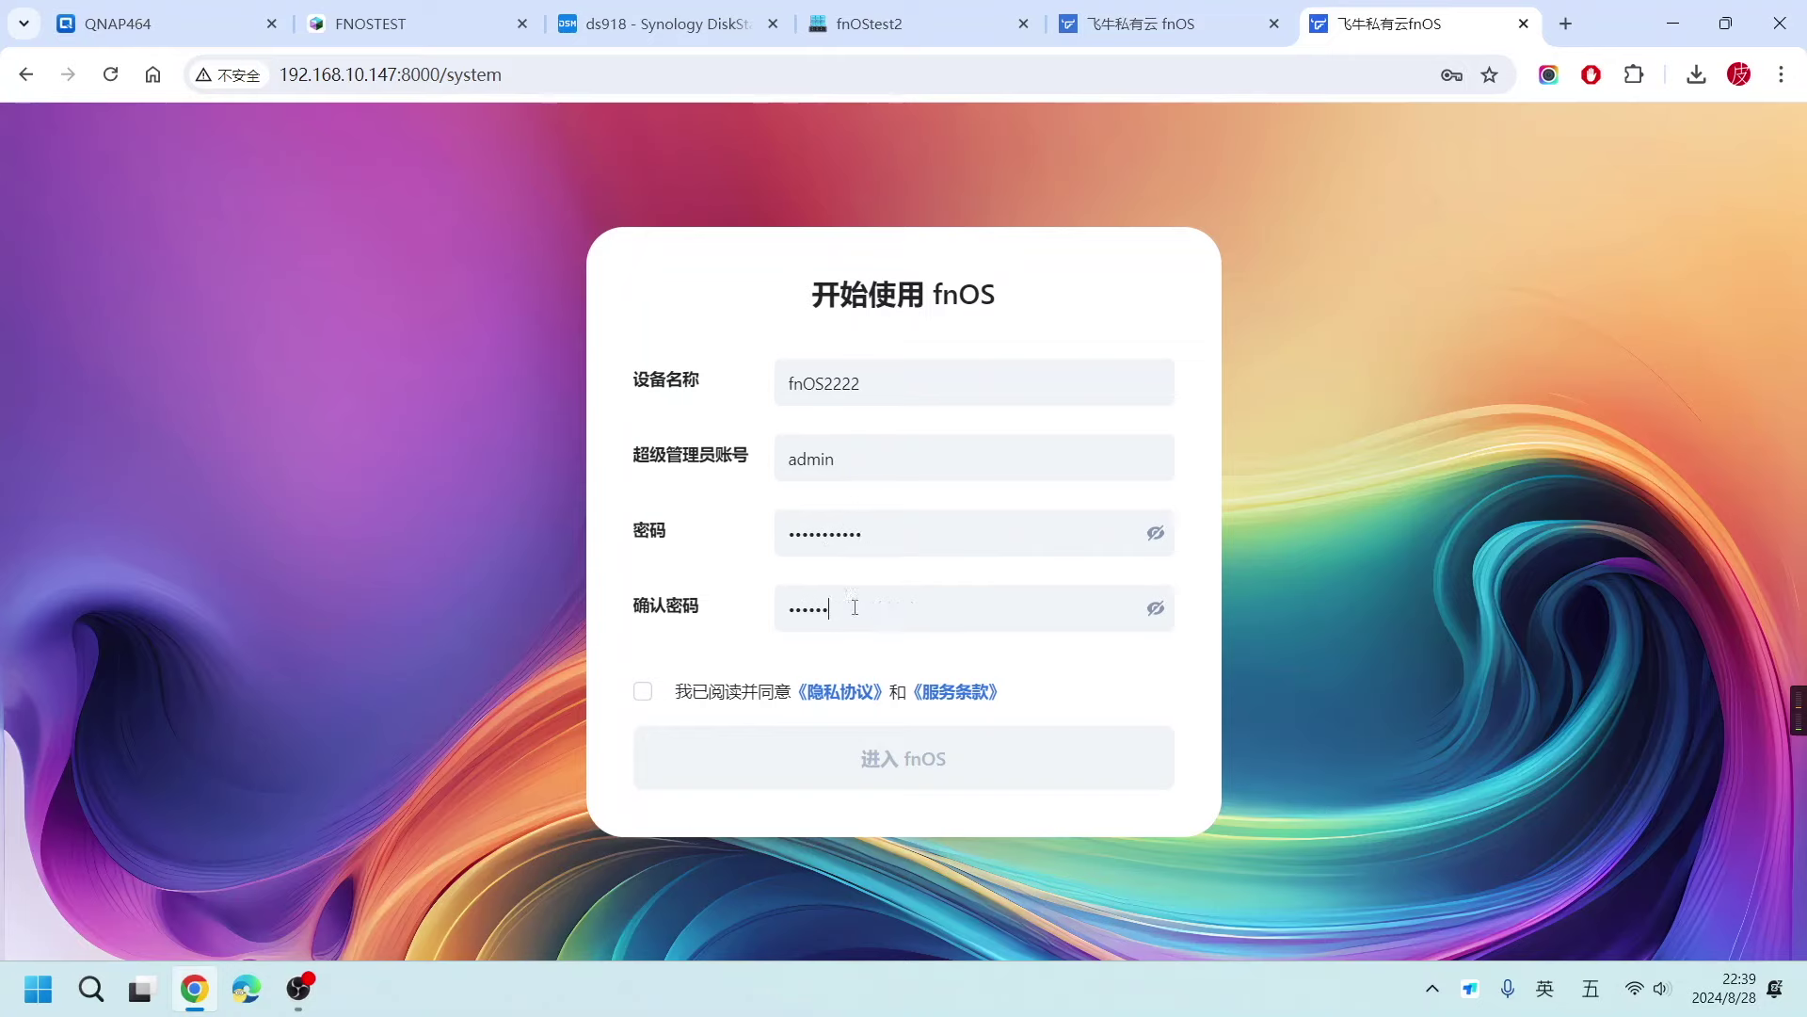
{"action": "left_click", "coordinate": [644, 694]}
{"action": "left_click", "coordinate": [867, 767]}
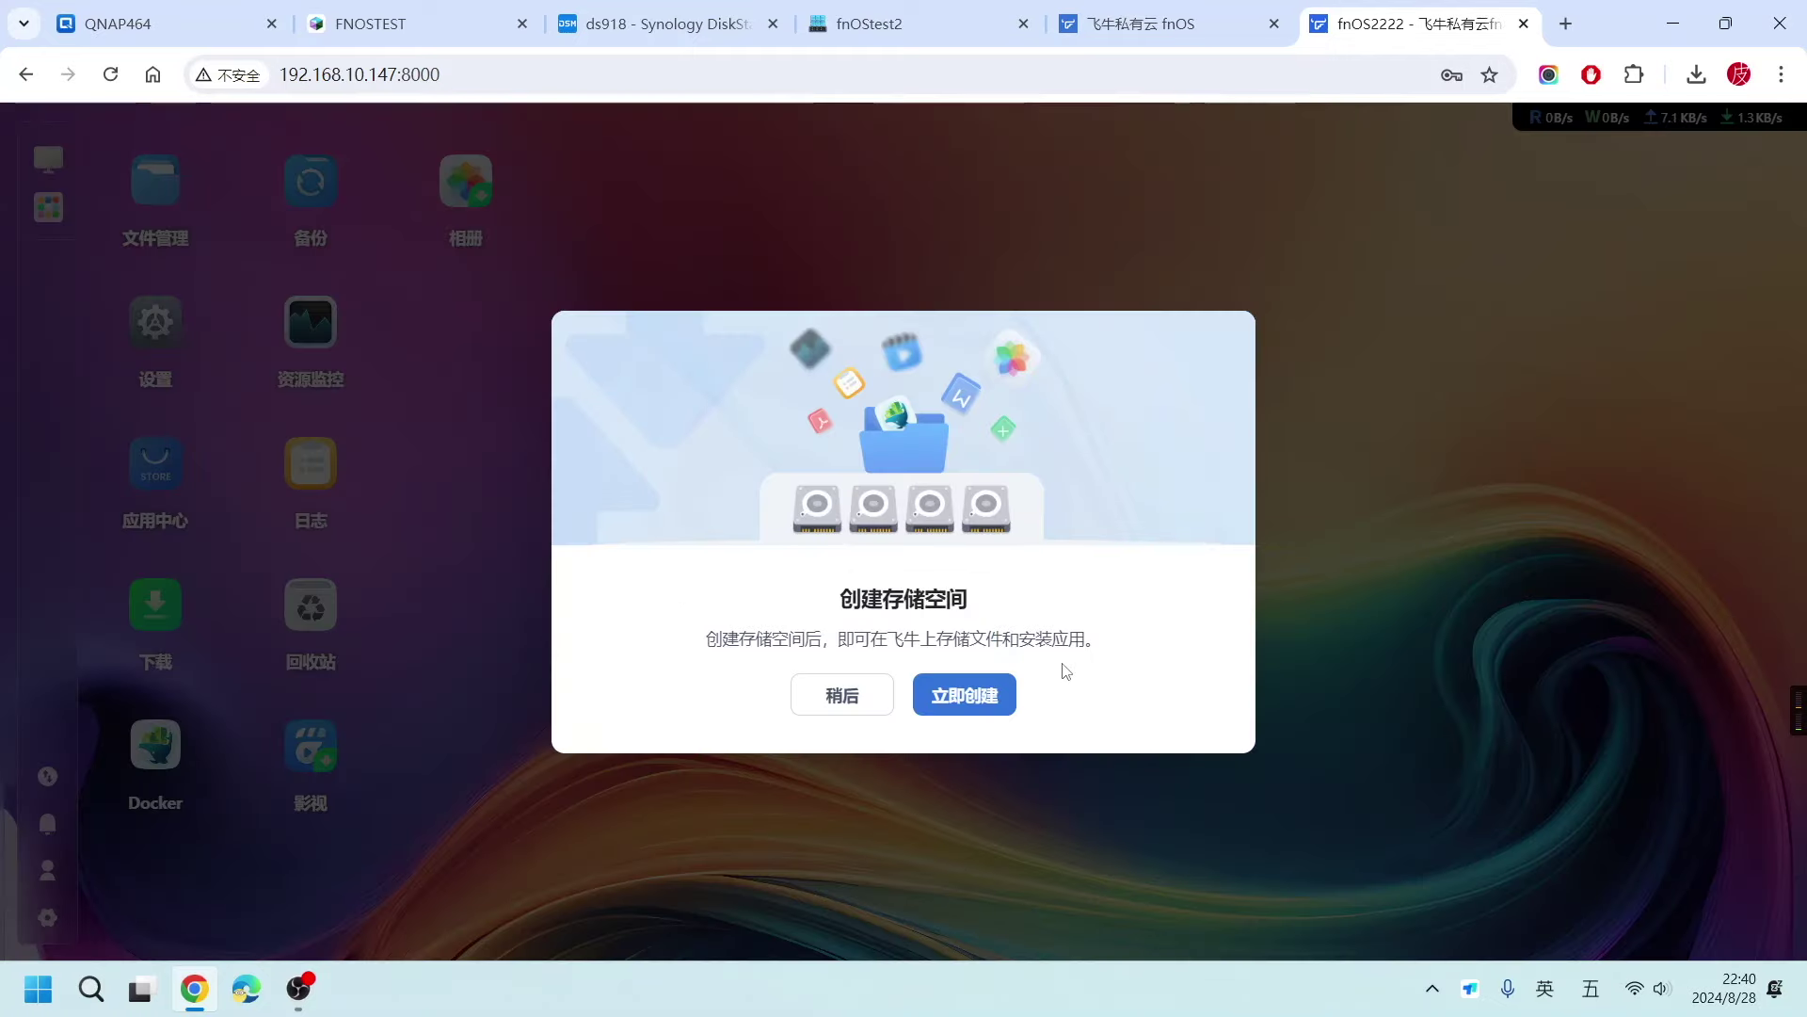
Start a new storage space on the 64 GB HDD in Basic mode.
{"action": "left_click", "coordinate": [972, 704]}
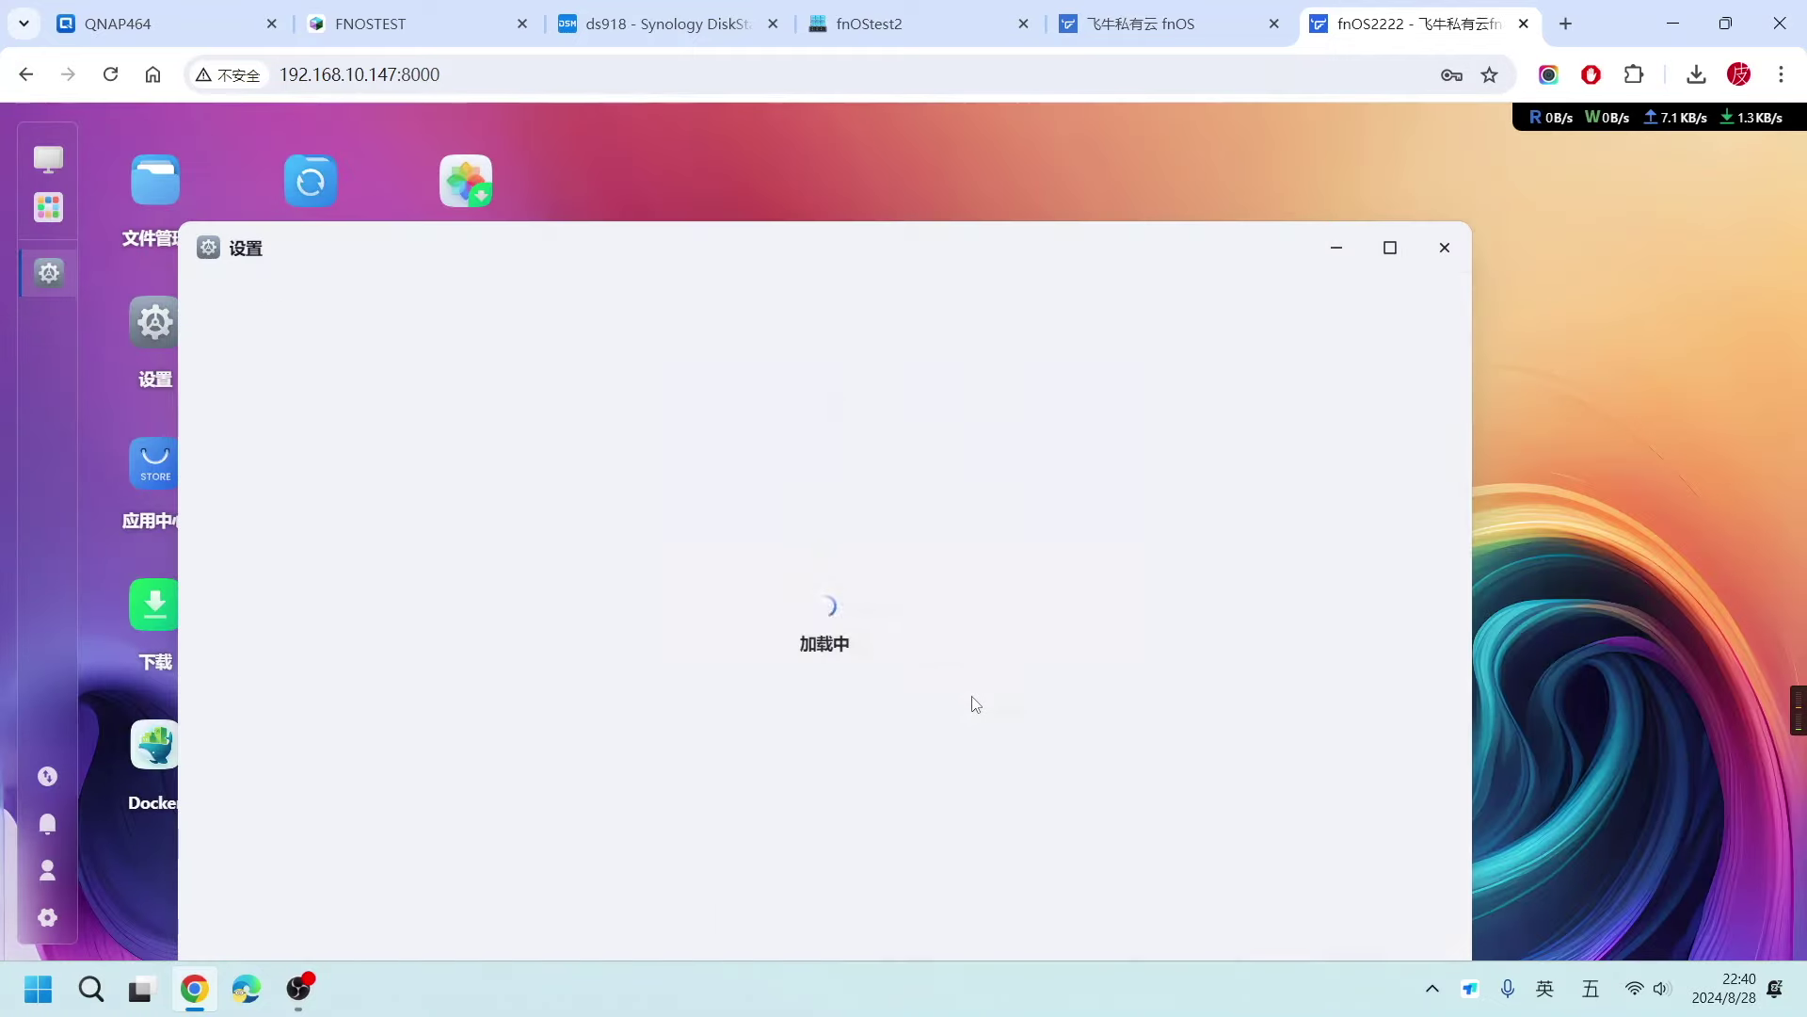
{"action": "left_click_drag", "start_coordinate": [835, 239], "coordinate": [869, 174]}
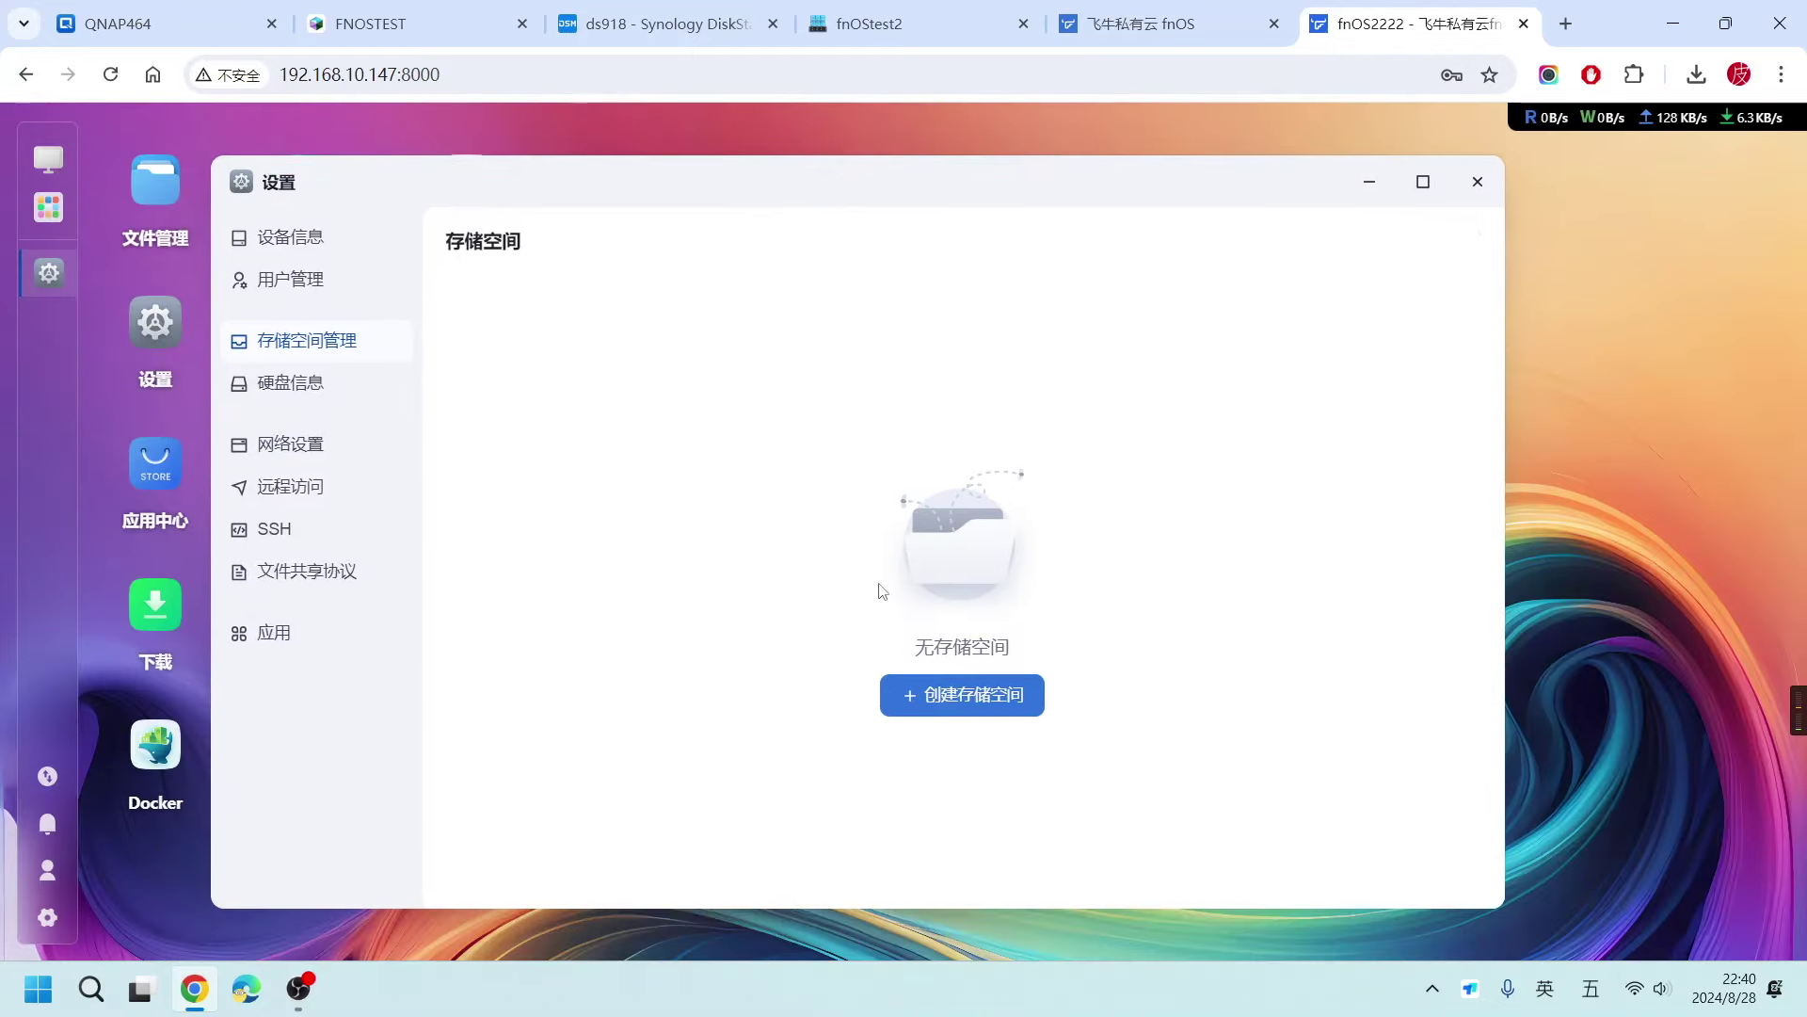
{"action": "left_click", "coordinate": [968, 694]}
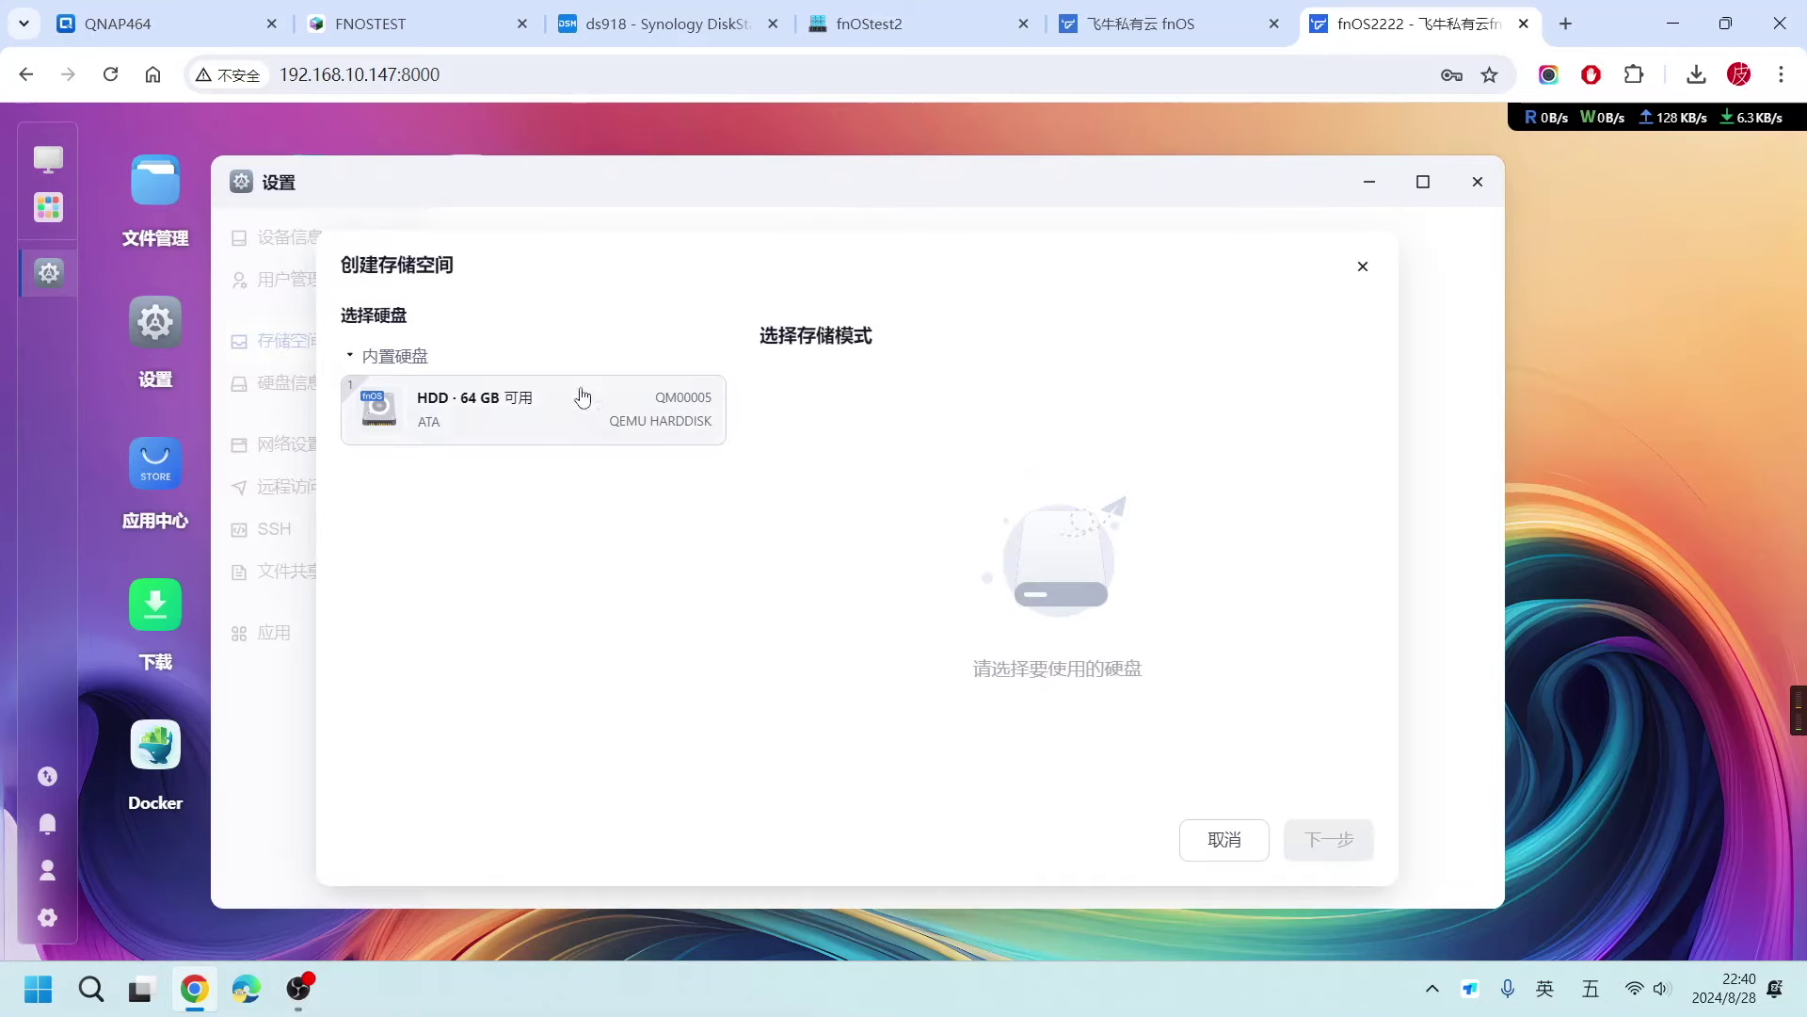
{"action": "left_click", "coordinate": [504, 412]}
{"action": "left_click", "coordinate": [851, 502]}
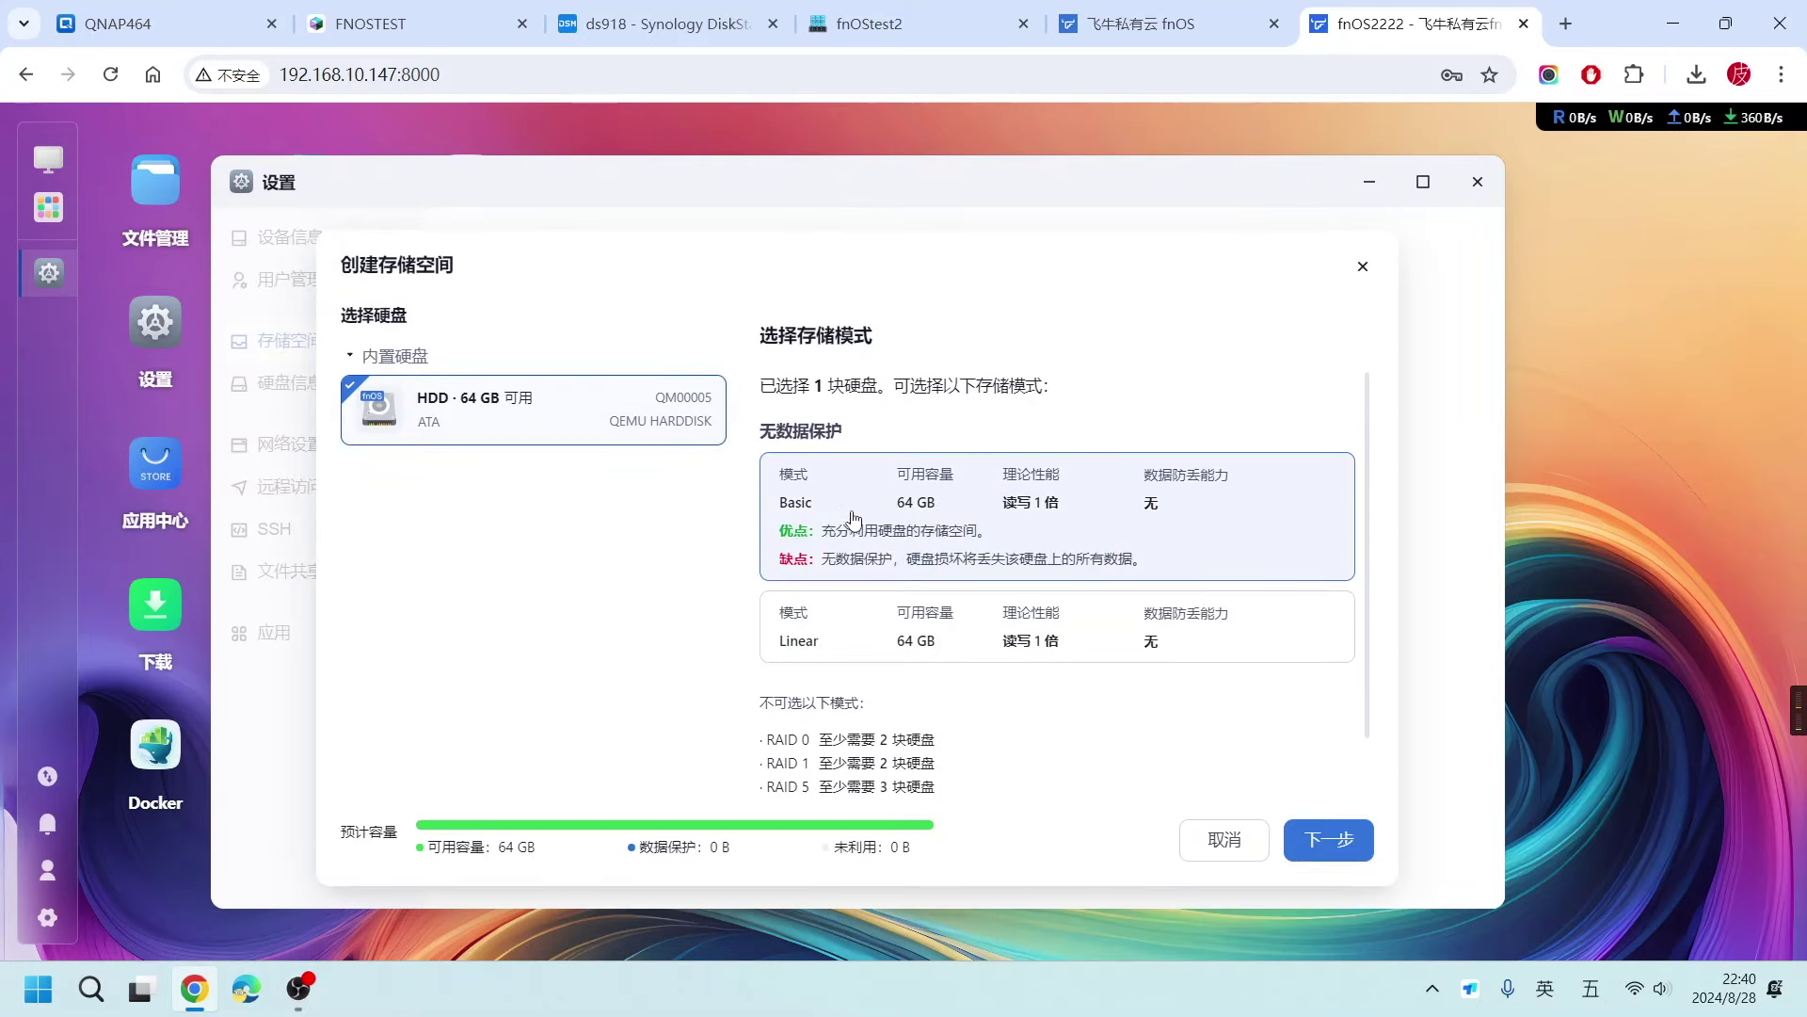
{"action": "left_click", "coordinate": [1328, 841]}
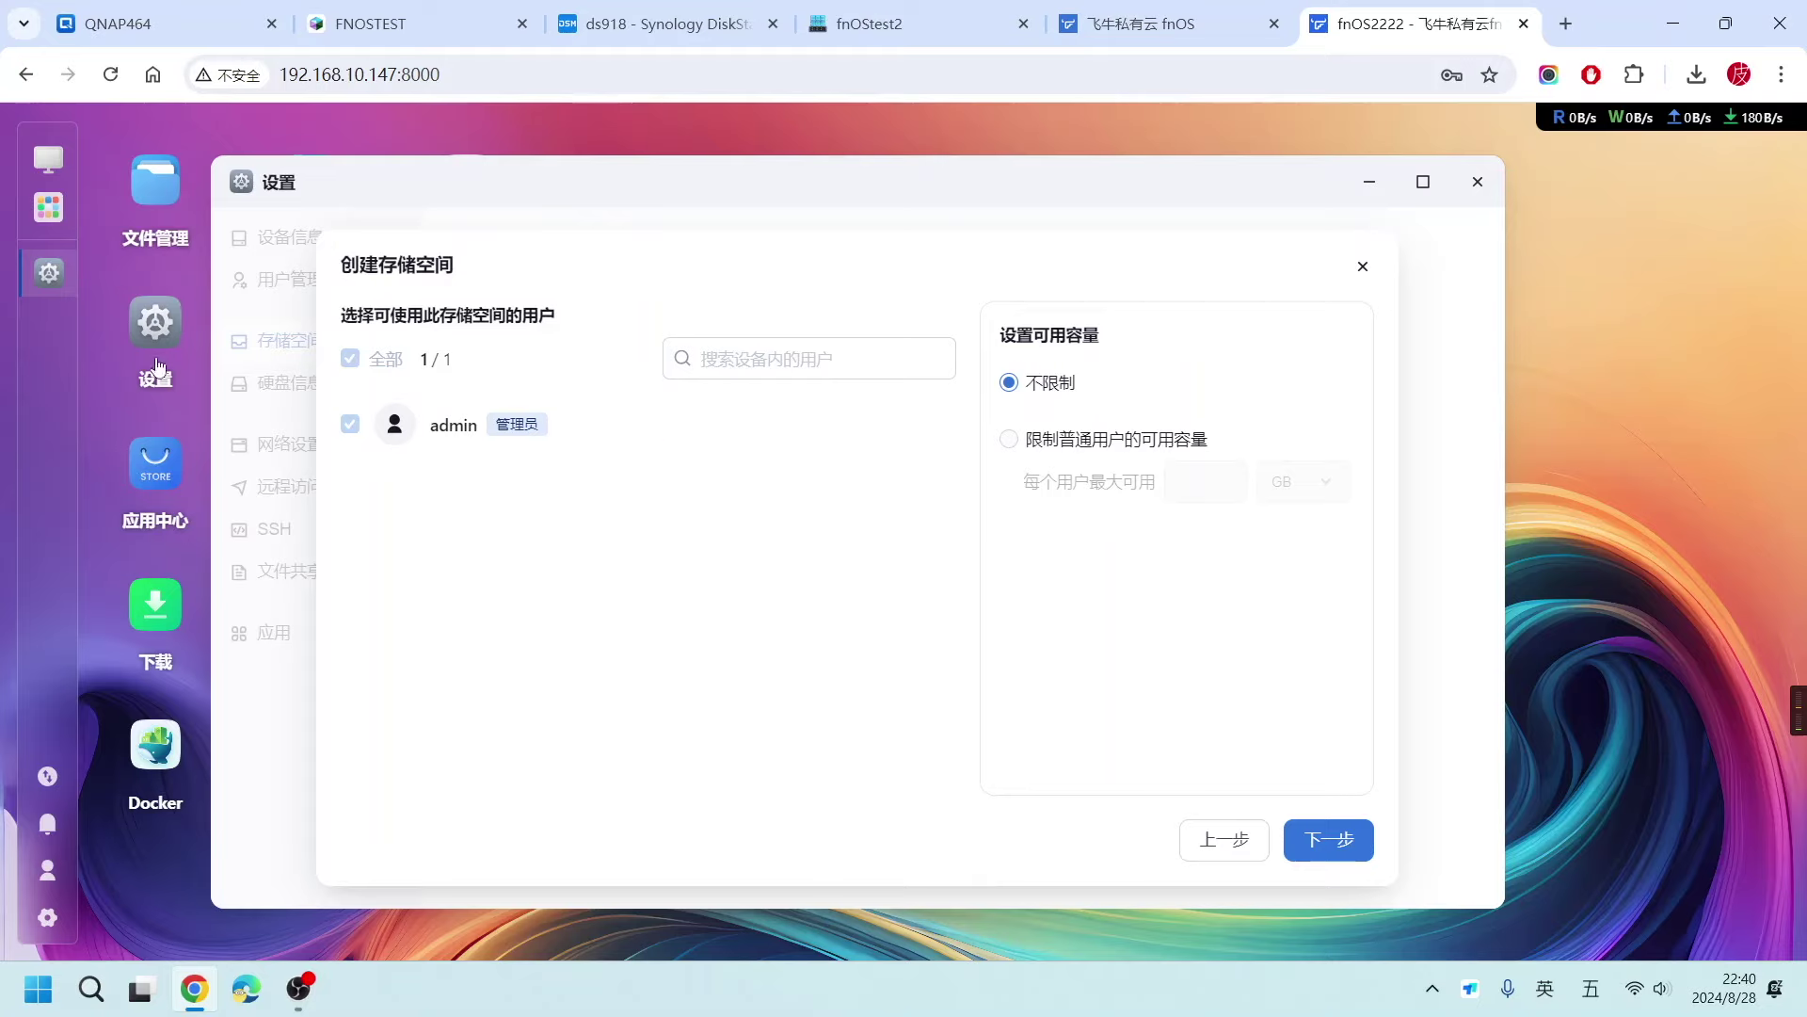
Keep unlimited capacity, enter the admin password, and format the disk into 存储空间1.
{"action": "left_click", "coordinate": [1318, 839]}
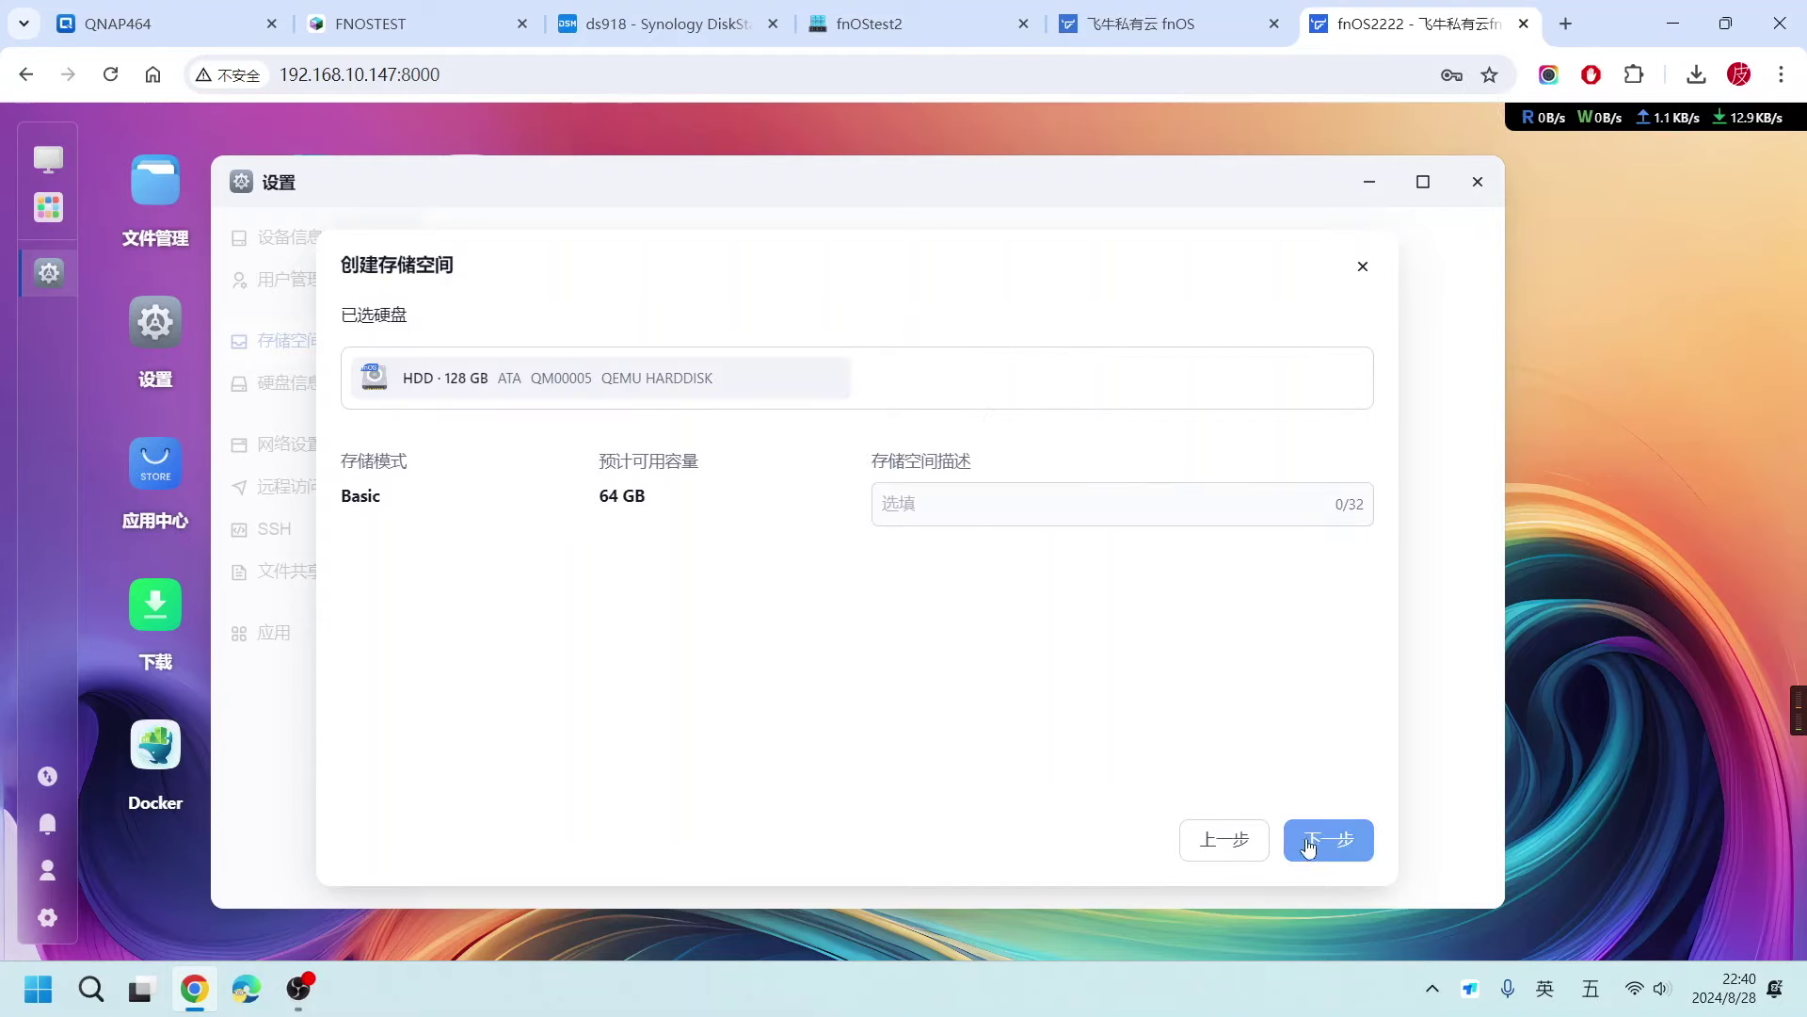
{"action": "left_click", "coordinate": [1316, 859]}
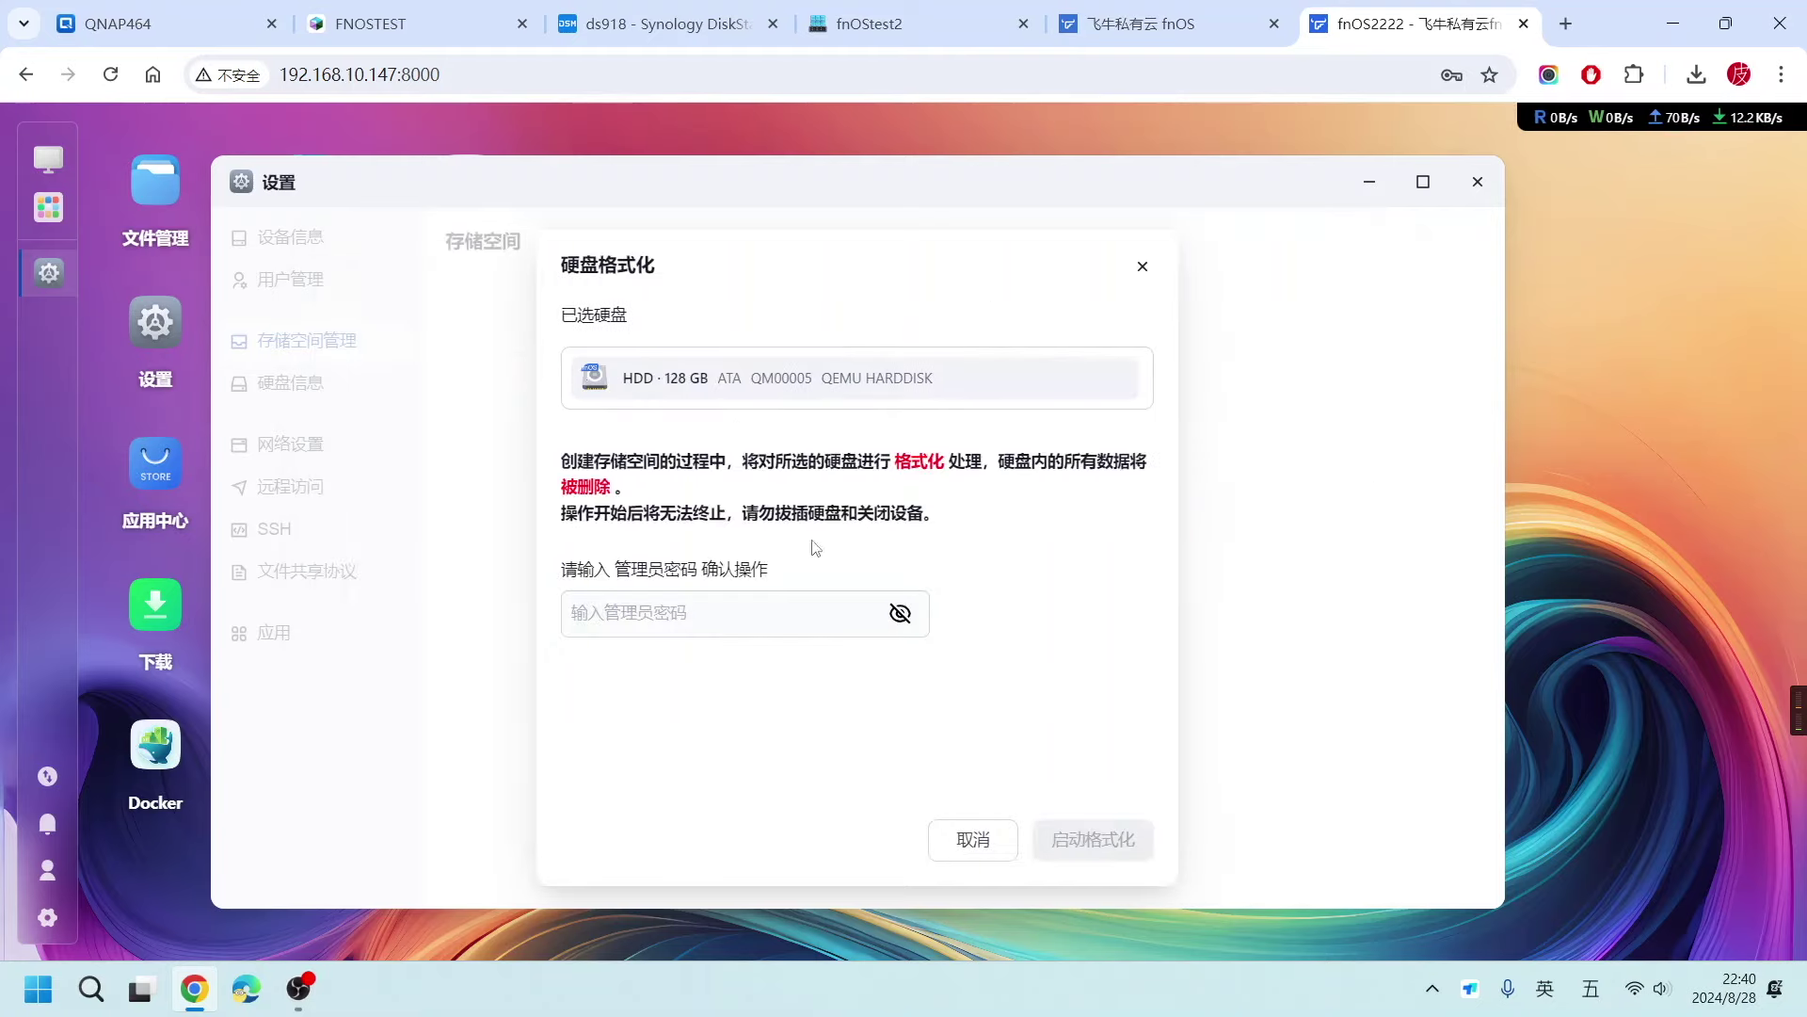
{"action": "left_click", "coordinate": [701, 612]}
{"action": "left_click", "coordinate": [727, 662]}
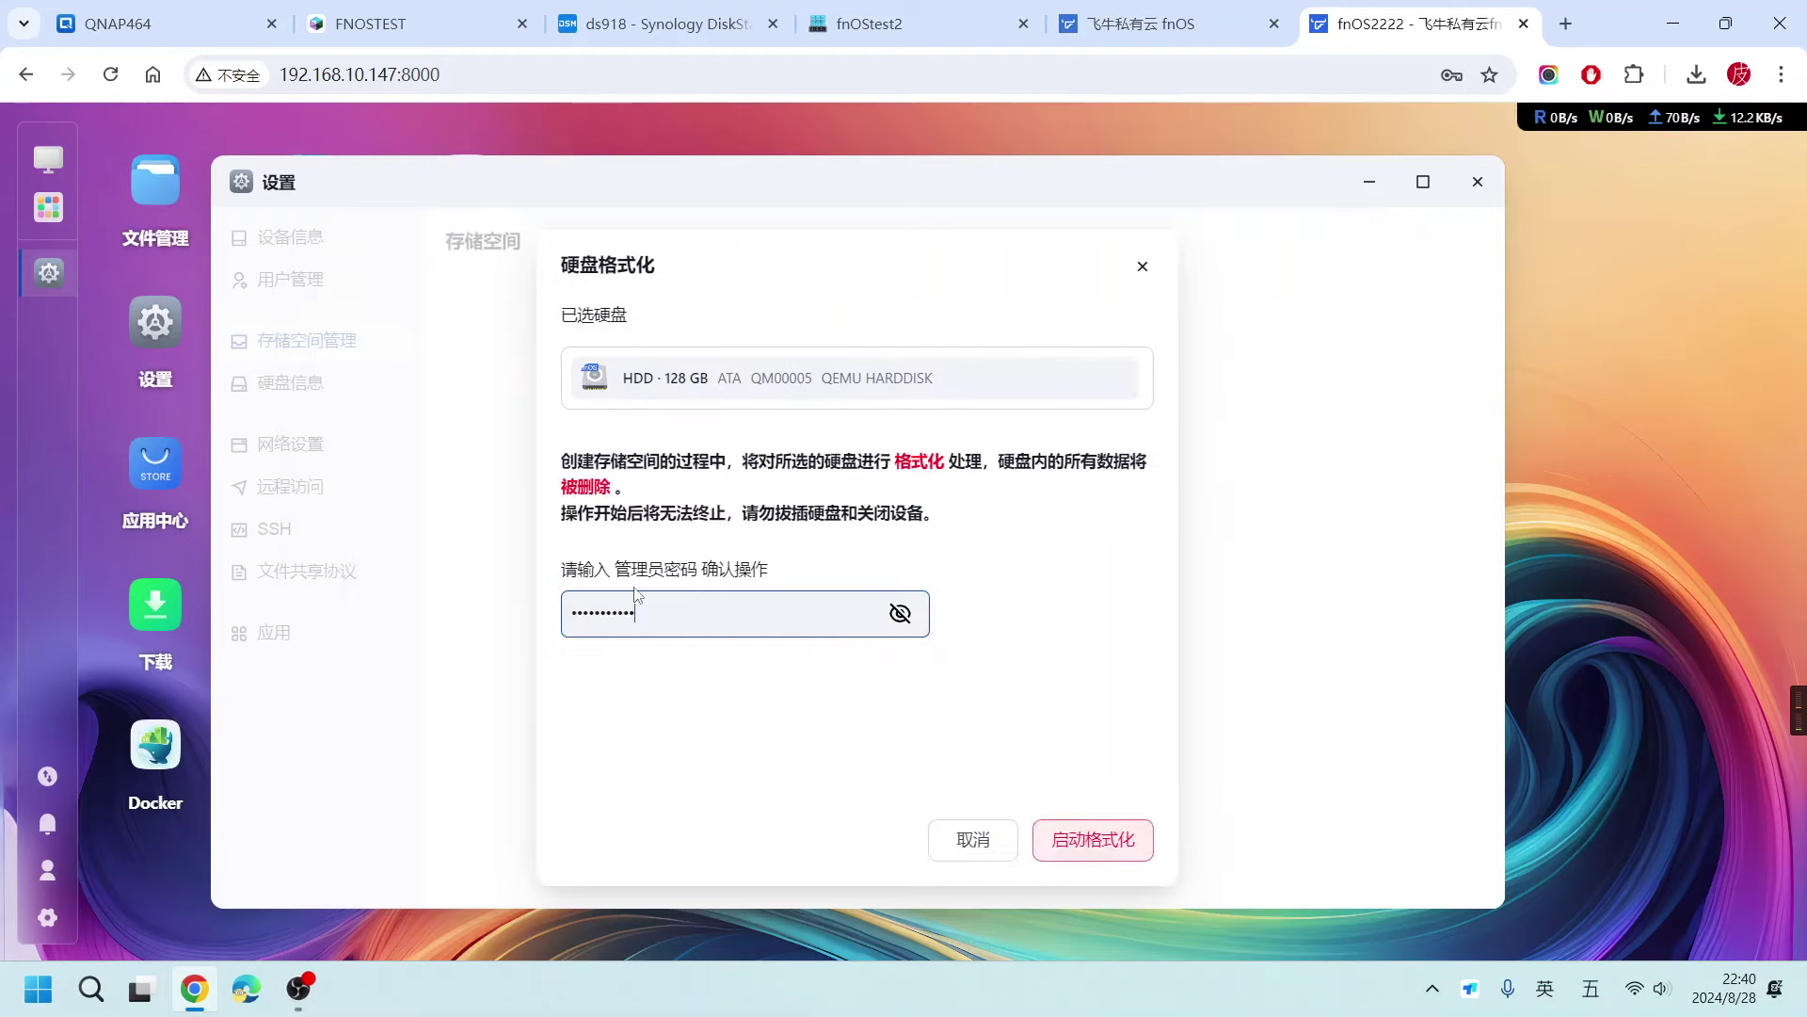
{"action": "left_click", "coordinate": [1092, 838]}
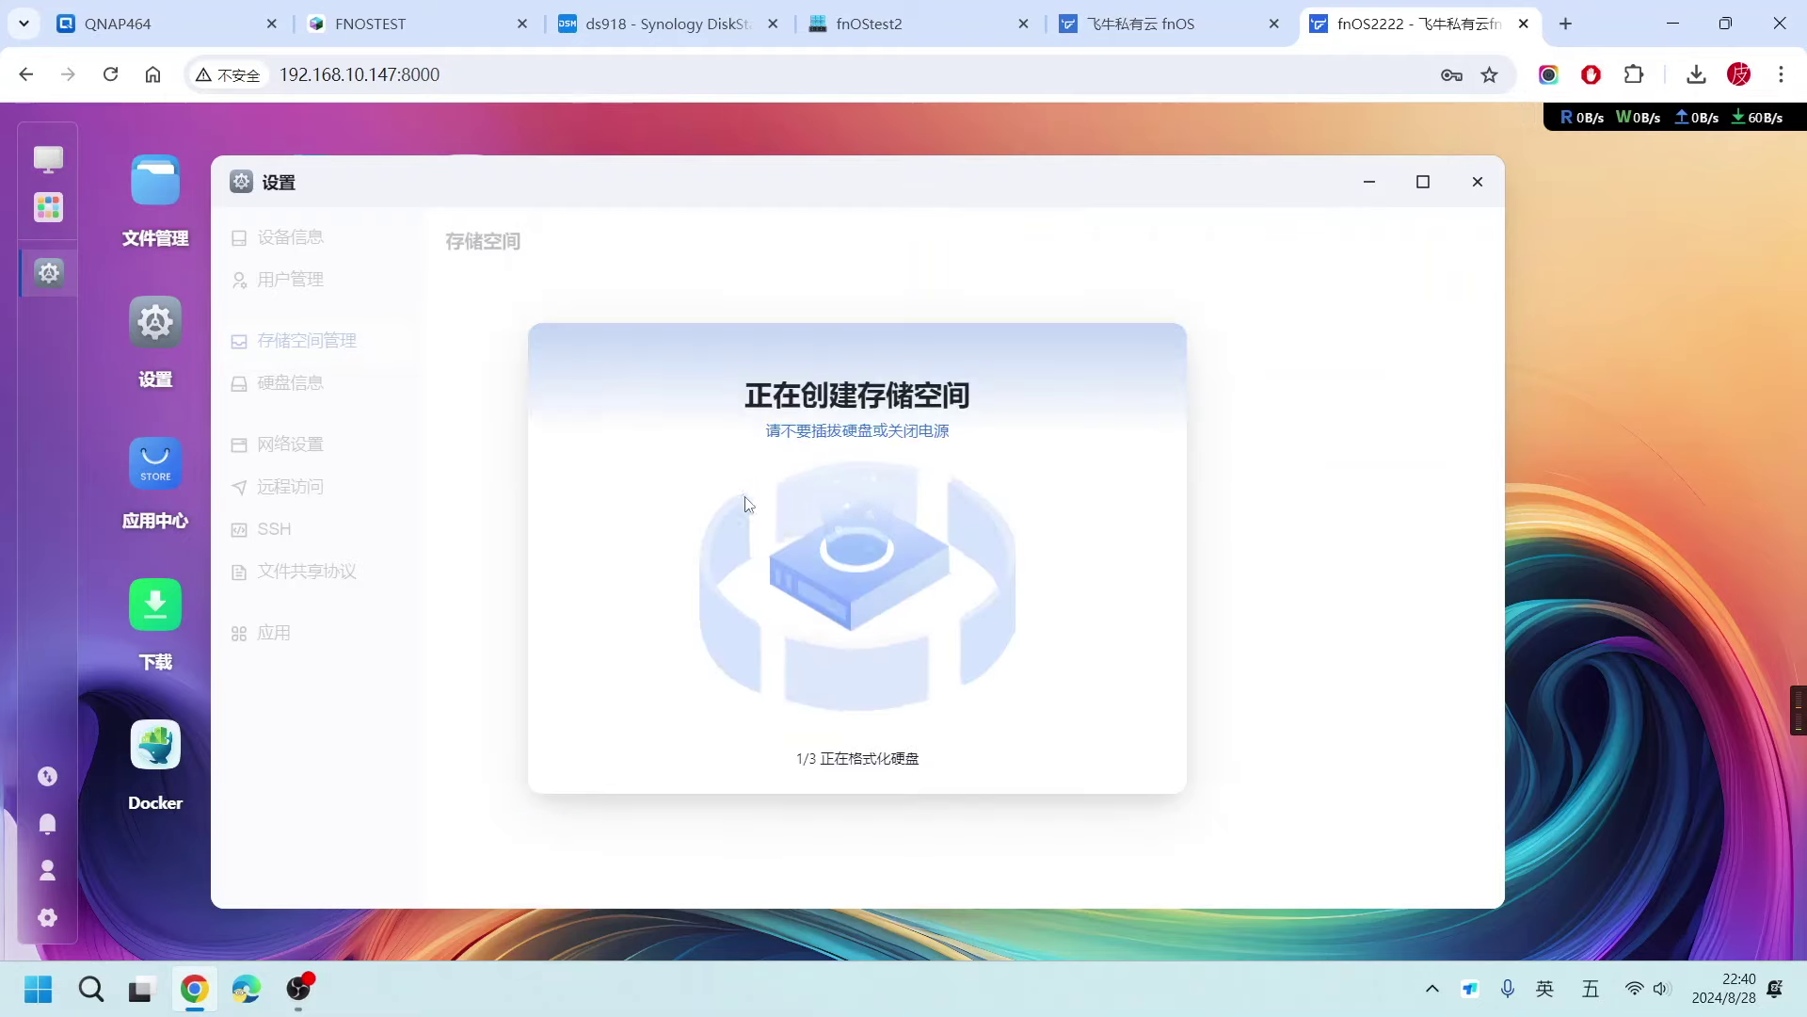
Close Settings, reopen it to view device information, then minimize it.
{"action": "left_click", "coordinate": [1478, 181]}
{"action": "left_click", "coordinate": [174, 323]}
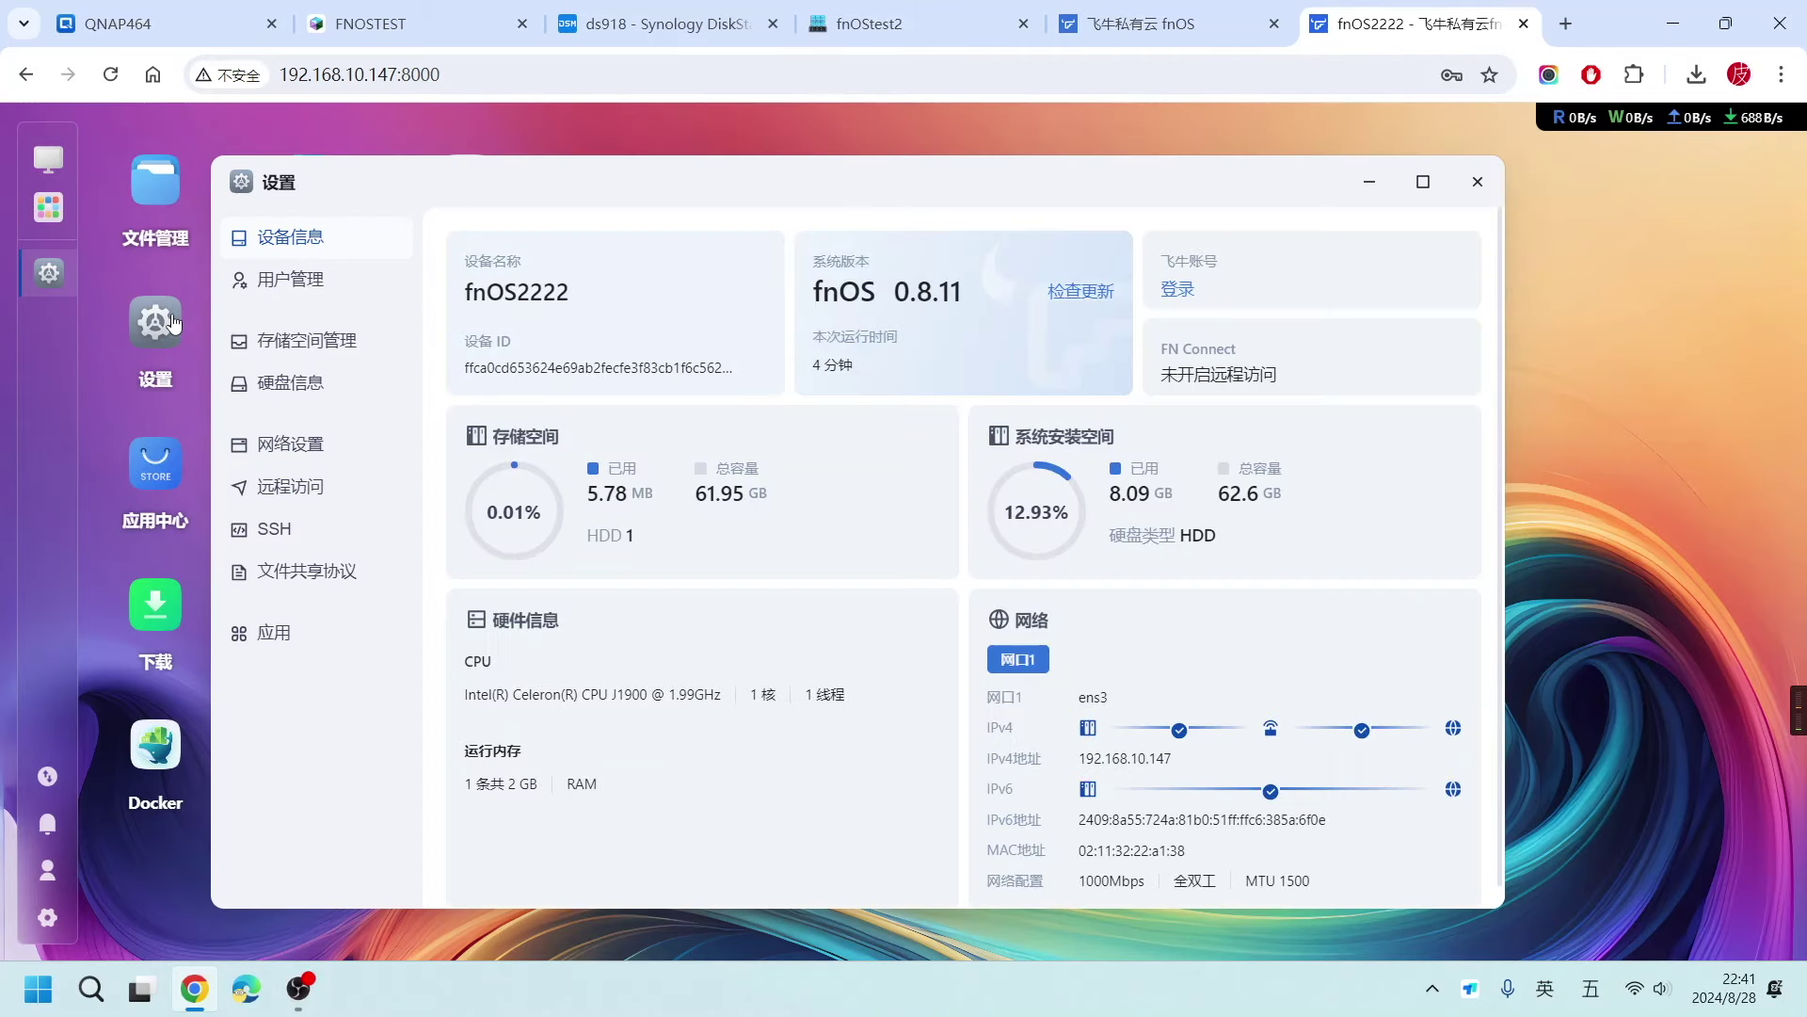
{"action": "left_click", "coordinate": [1367, 182]}
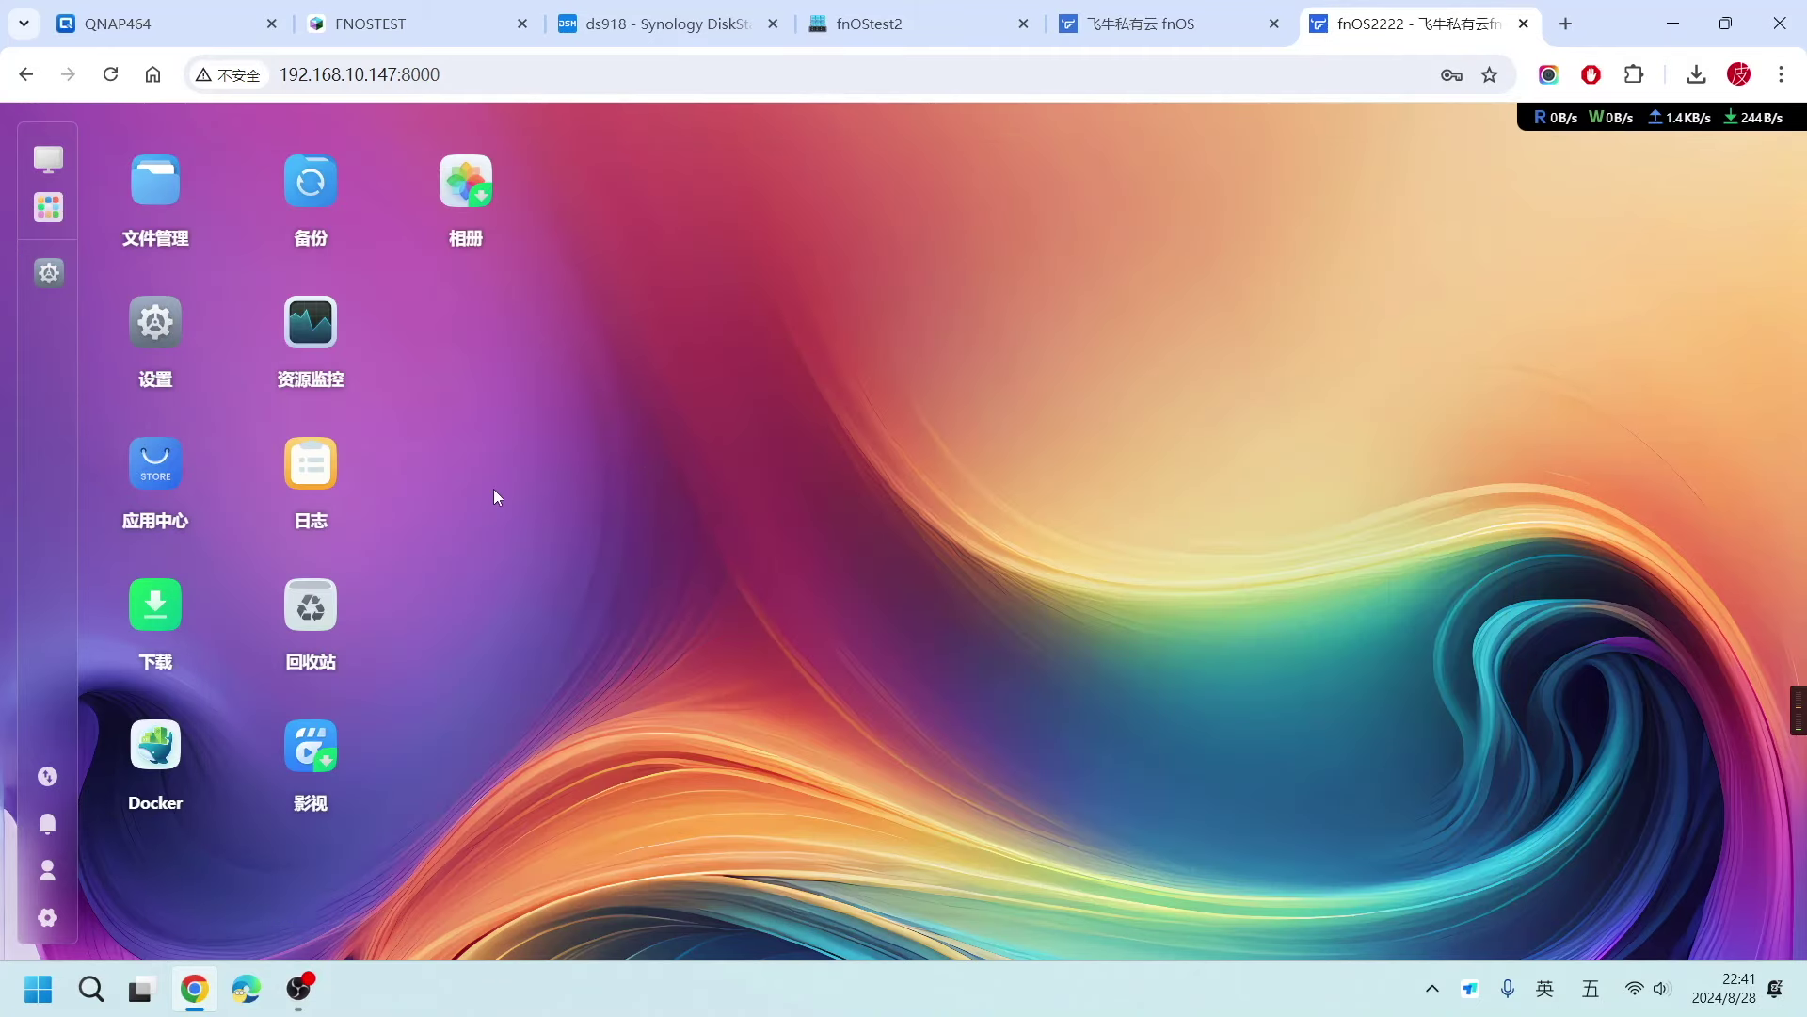
Install the 影视 app from 应用中心 and bring the Settings window back up.
{"action": "left_click", "coordinate": [162, 470]}
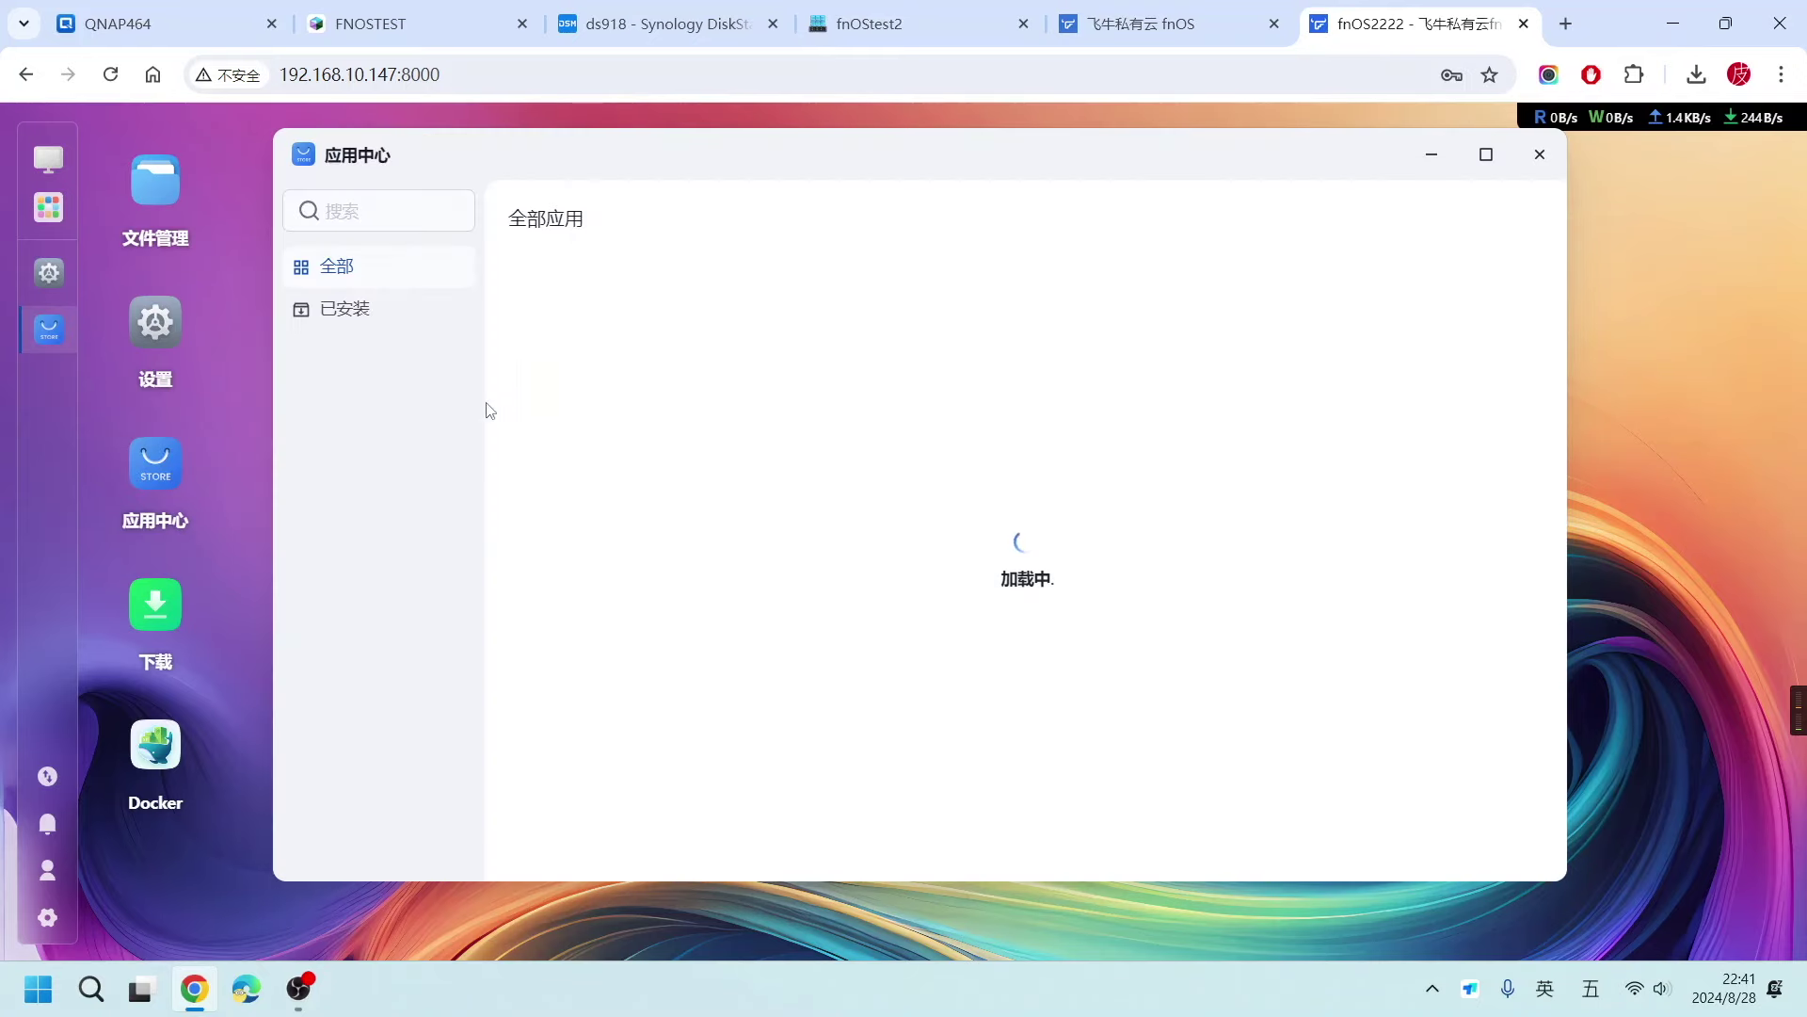
{"action": "left_click", "coordinate": [591, 294]}
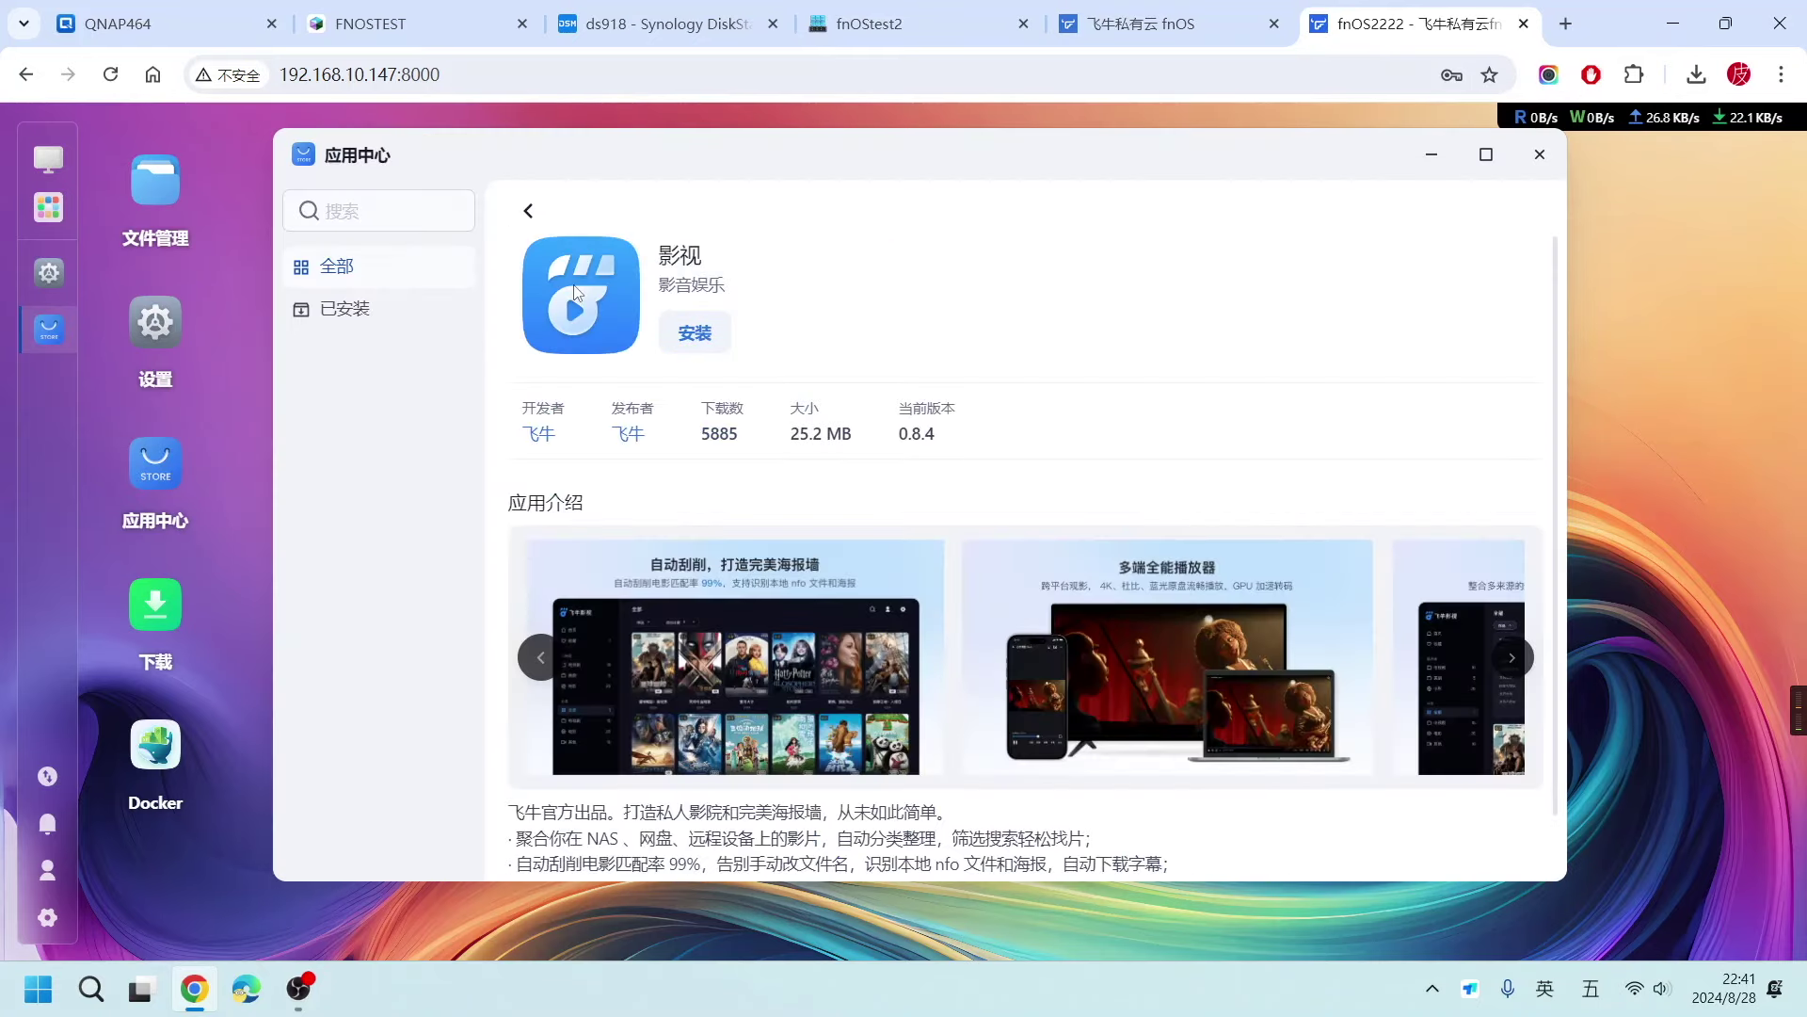
{"action": "left_click", "coordinate": [681, 334]}
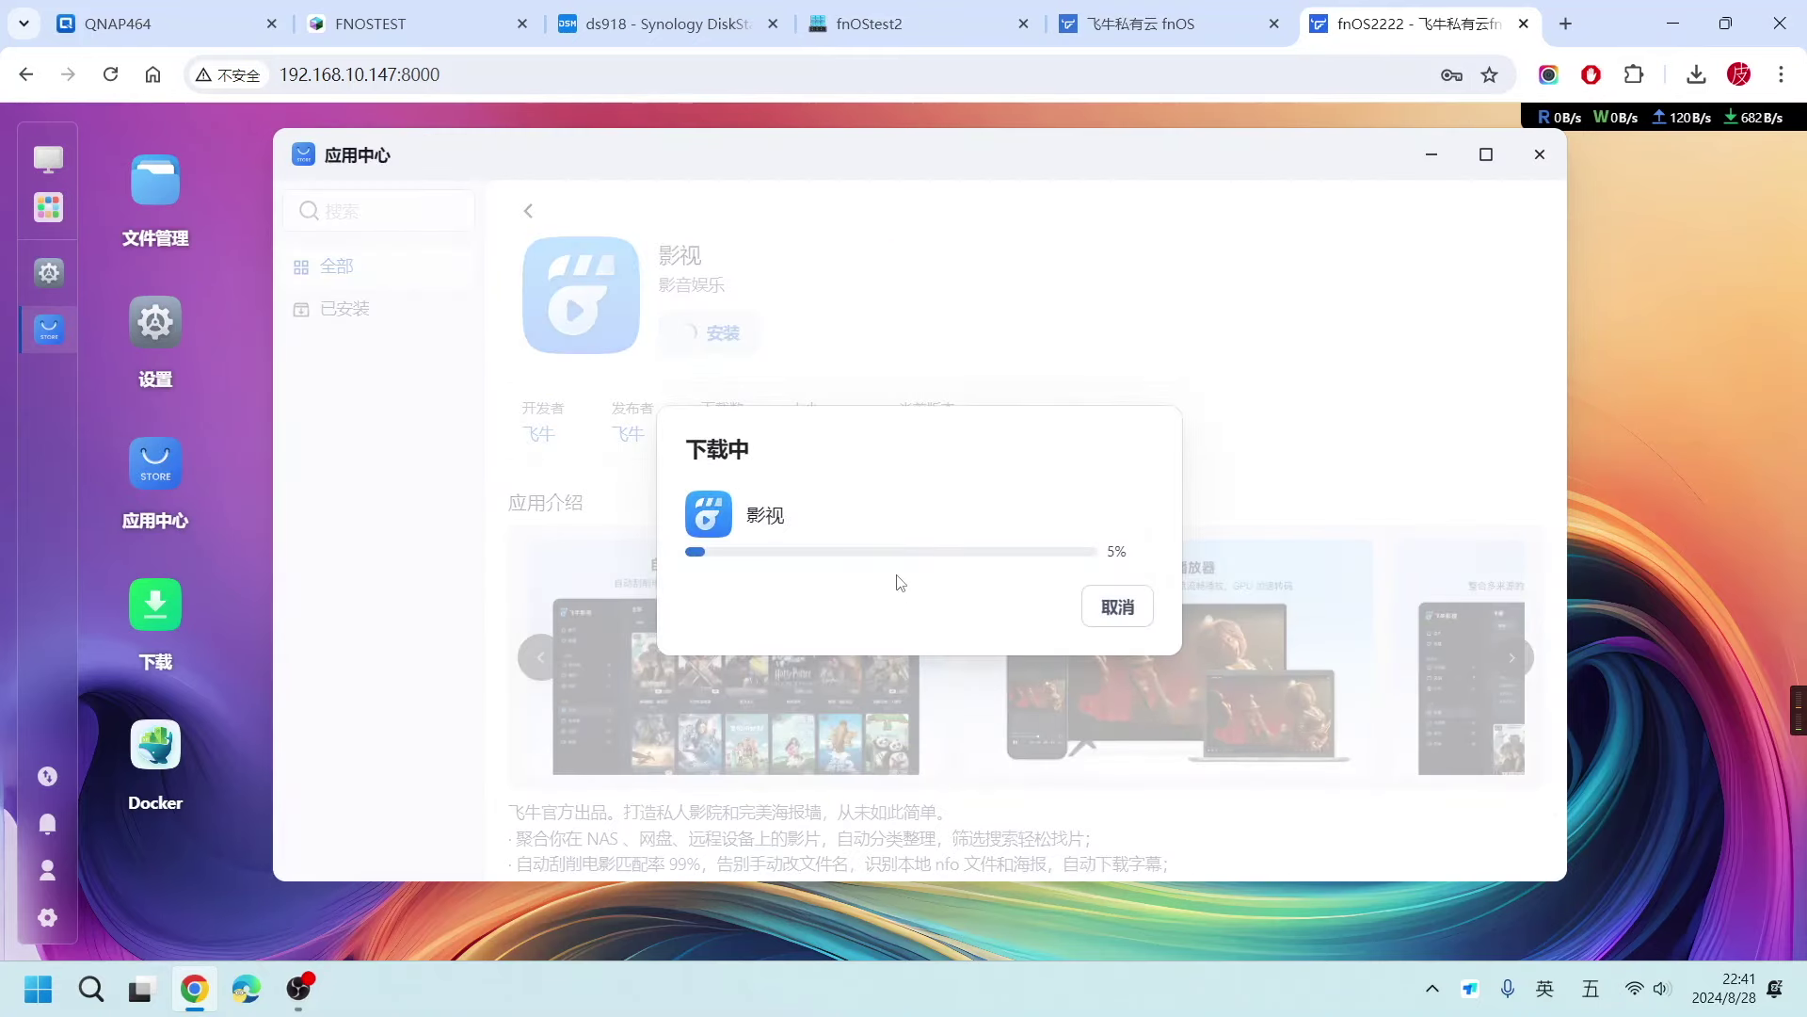
{"action": "left_click", "coordinate": [167, 317]}
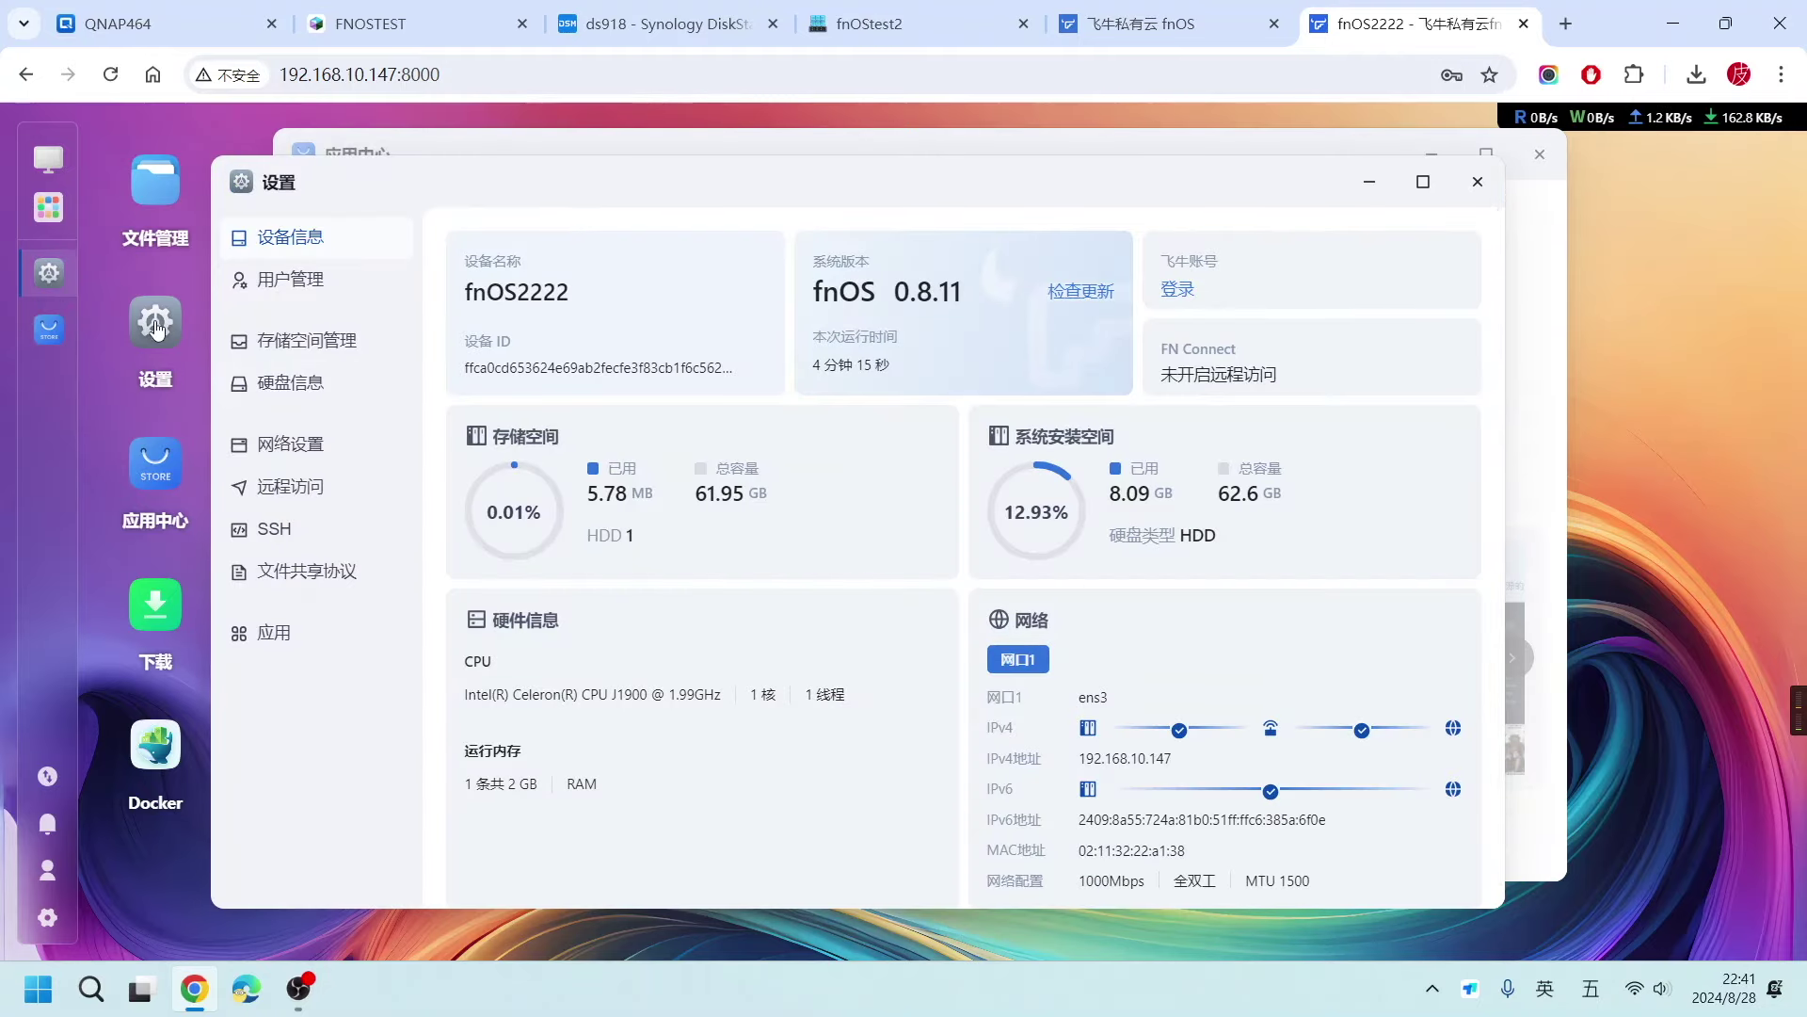
Switch FN Connect on in the 远程访问 settings.
{"action": "left_click", "coordinate": [1177, 291]}
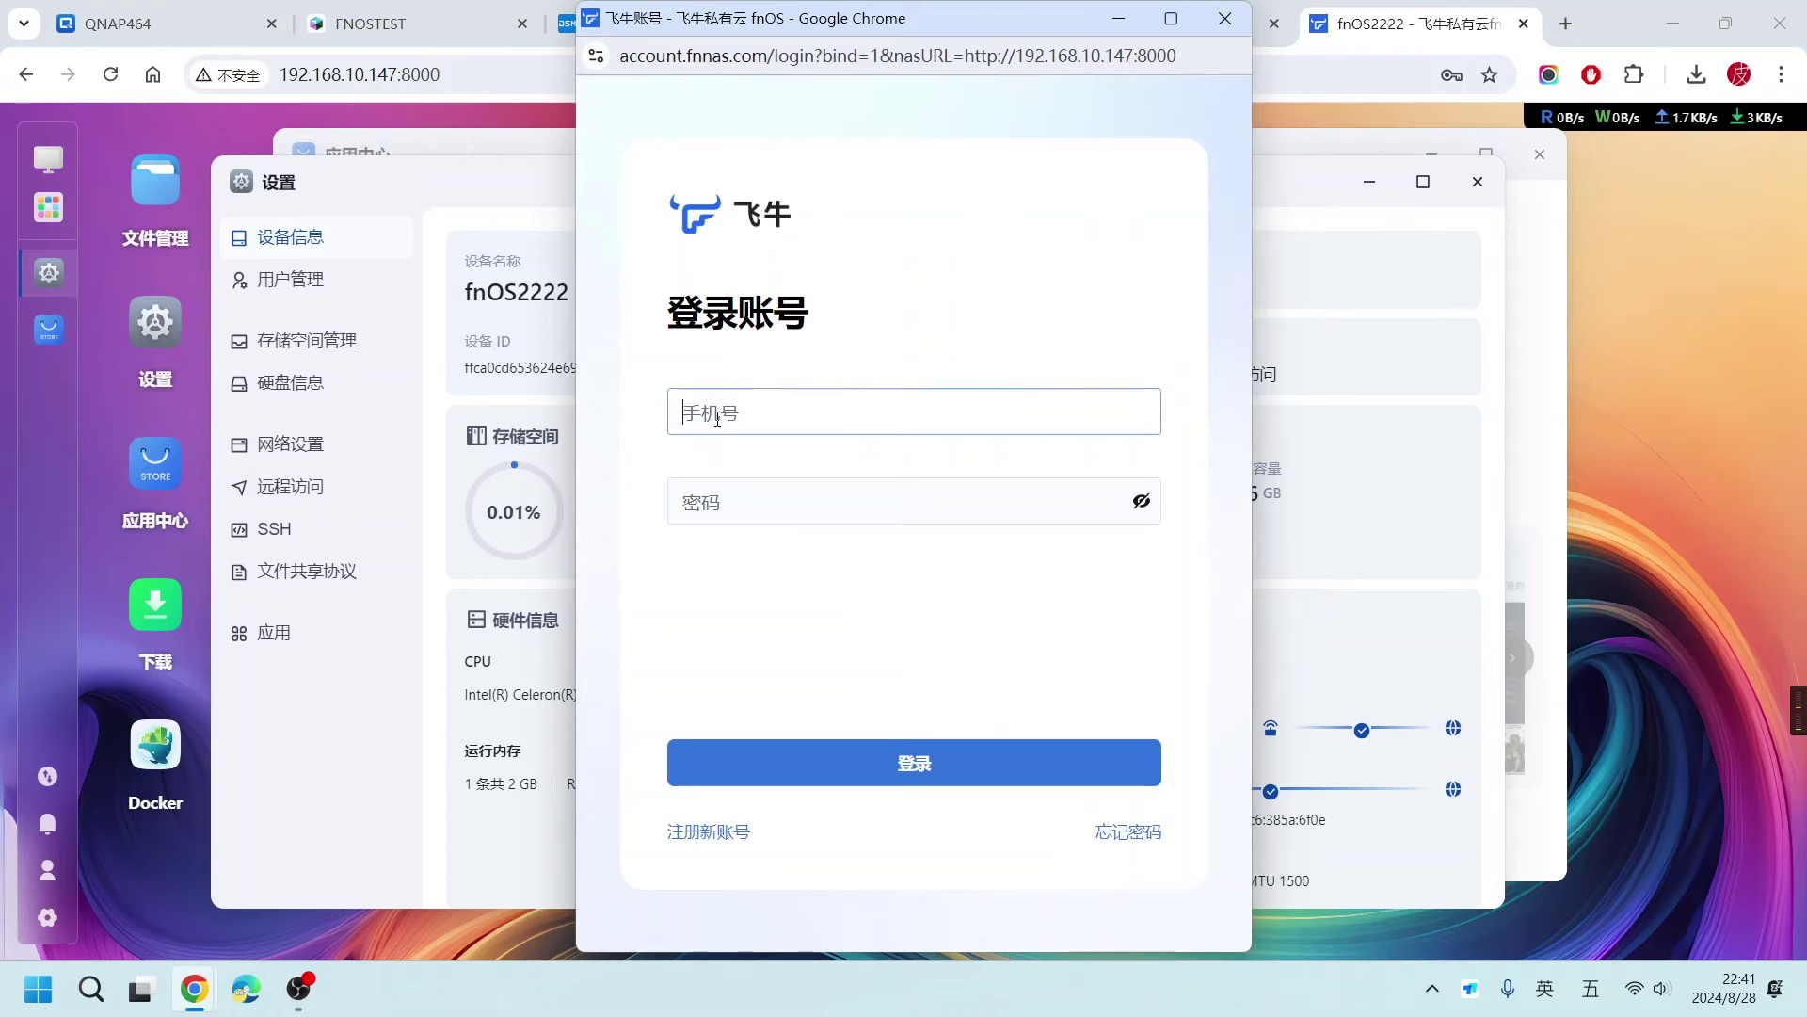
{"action": "left_click", "coordinate": [325, 489]}
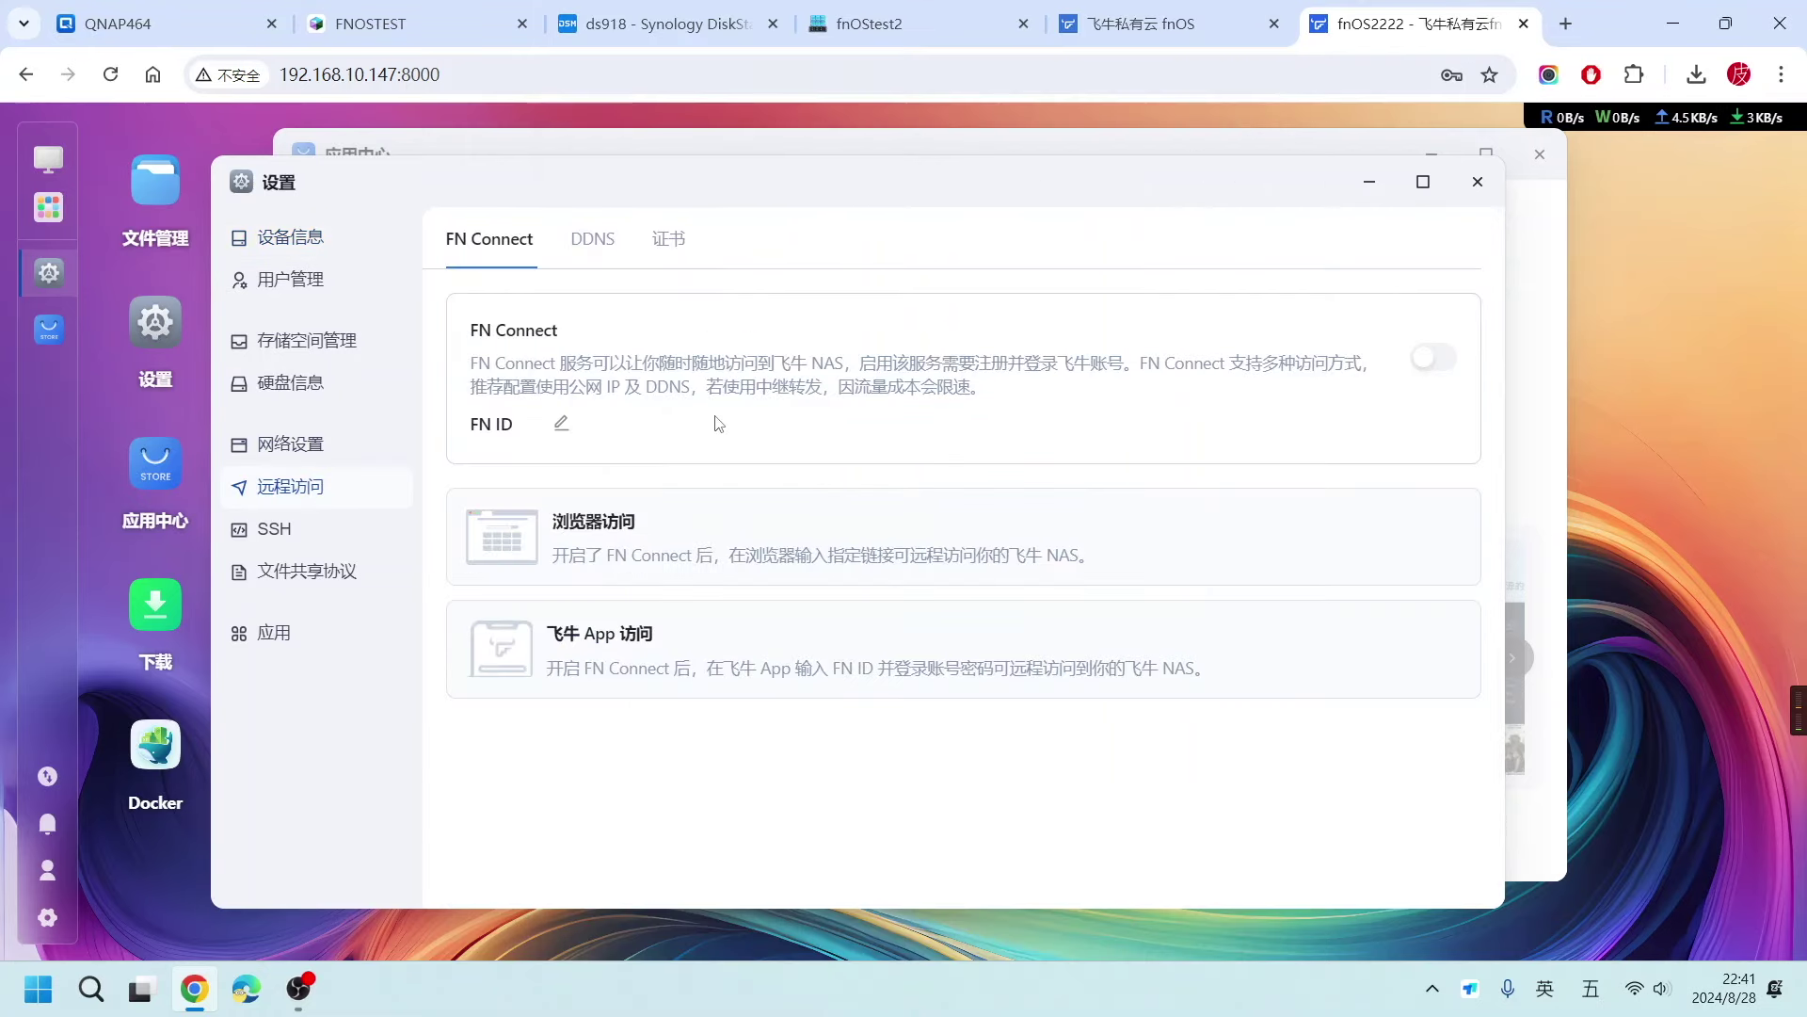
{"action": "left_click", "coordinate": [1426, 360]}
Enter fnosnasssss as the new FN ID.
{"action": "left_click", "coordinate": [738, 474]}
{"action": "type", "text": "fnosnassss"}
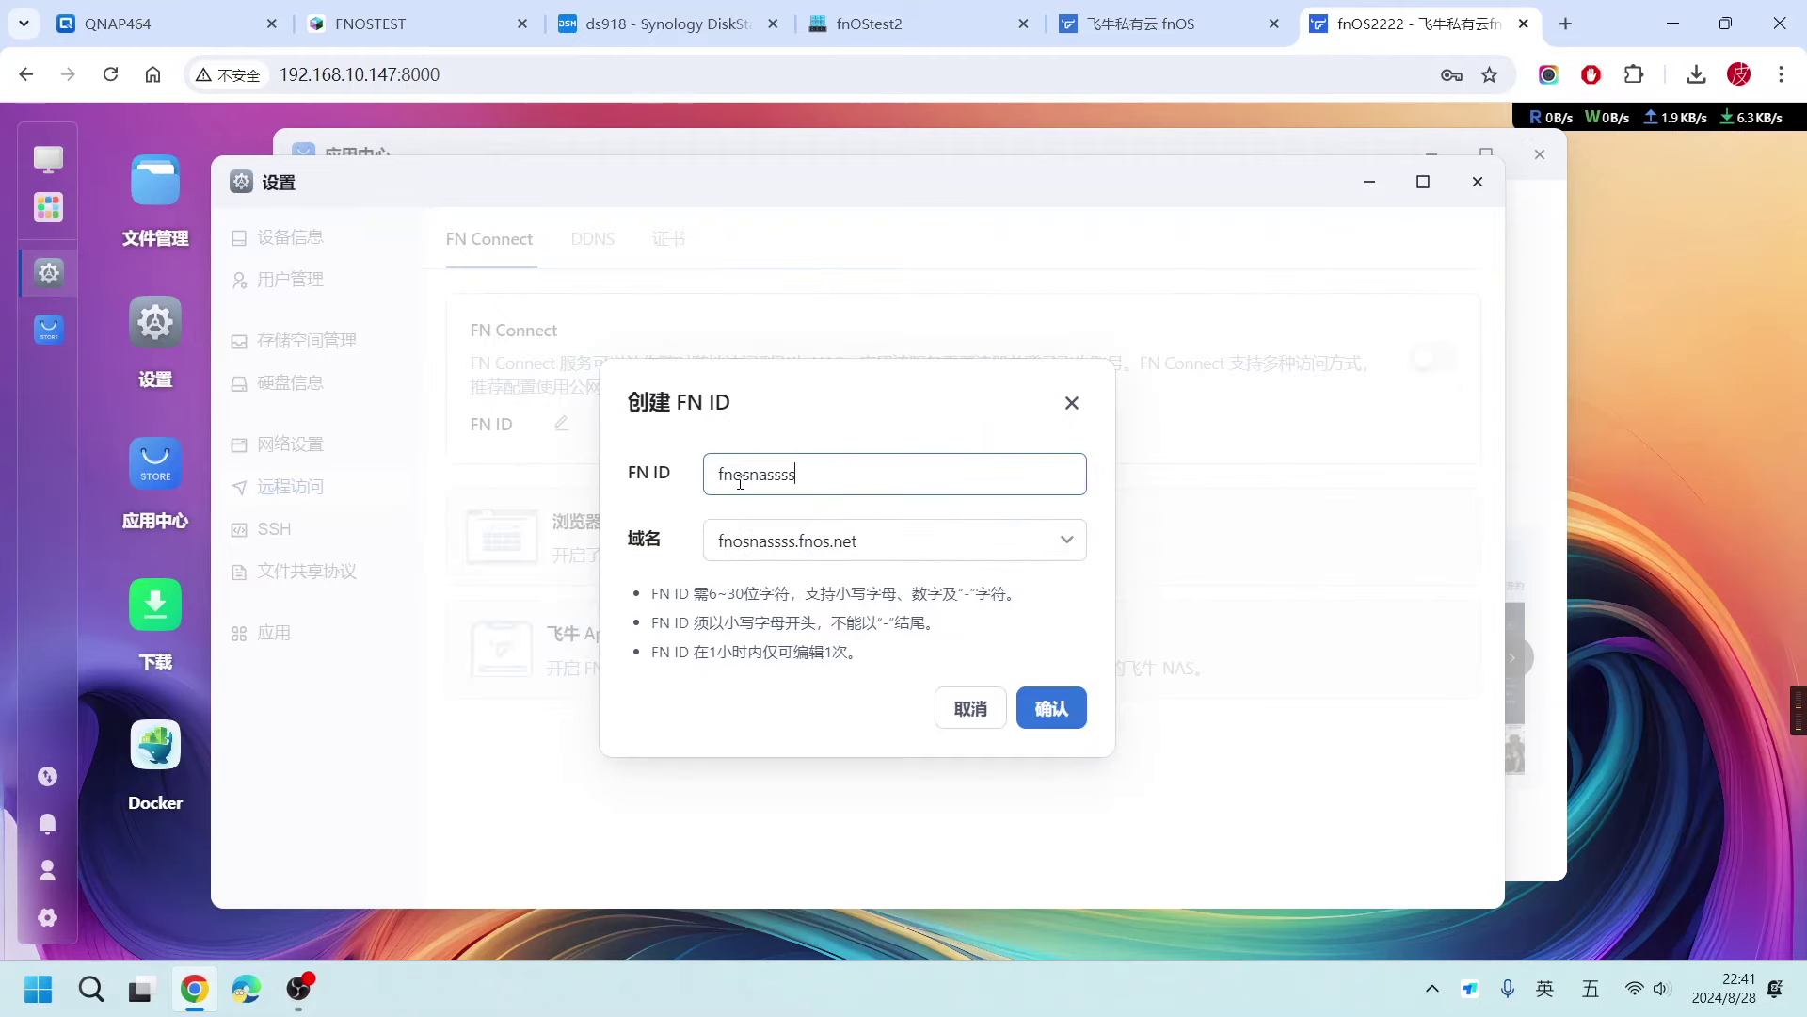
{"action": "left_click_drag", "start_coordinate": [847, 475], "coordinate": [664, 478]}
{"action": "left_click", "coordinate": [841, 476]}
{"action": "type", "text": "s"}
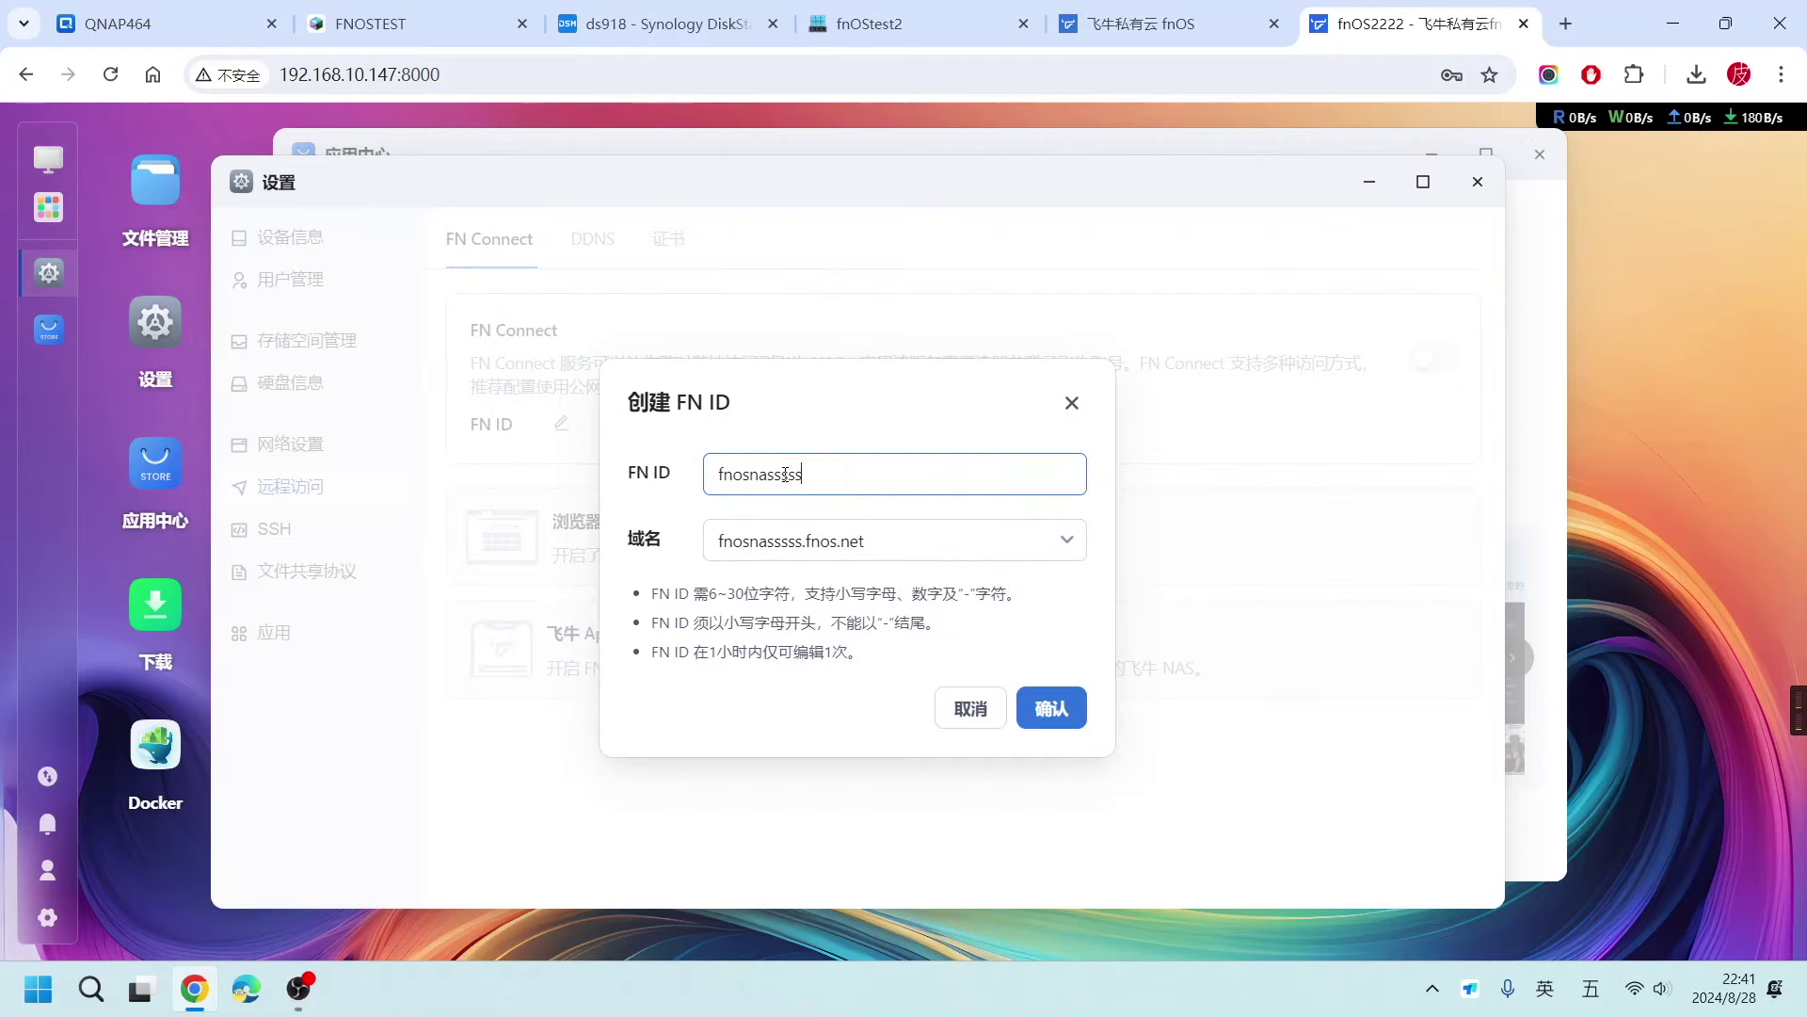
Pin a screen capture of the FN ID and domain fields, then confirm the FN ID.
{"action": "key", "text": "F1"}
{"action": "left_click_drag", "start_coordinate": [612, 424], "coordinate": [1131, 571]}
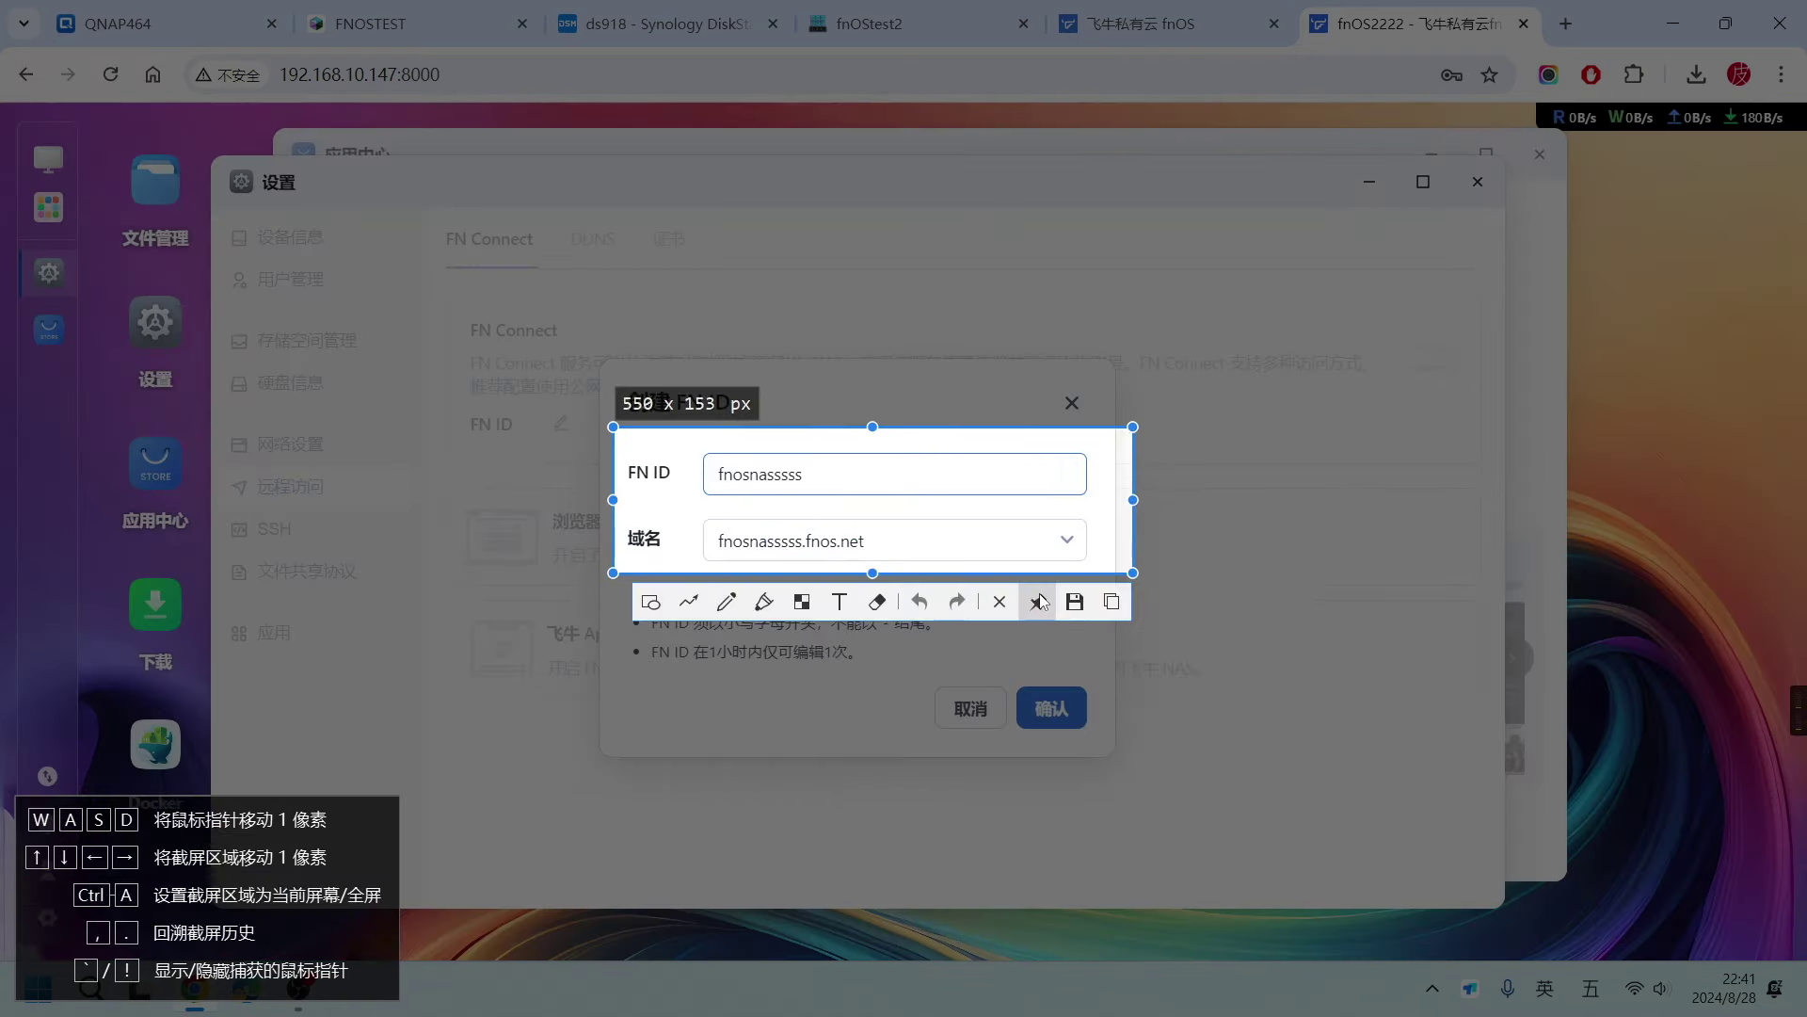
{"action": "key", "text": "F3"}
{"action": "left_click_drag", "start_coordinate": [1485, 394], "coordinate": [1602, 394]}
{"action": "left_click_drag", "start_coordinate": [1370, 341], "coordinate": [1455, 343]}
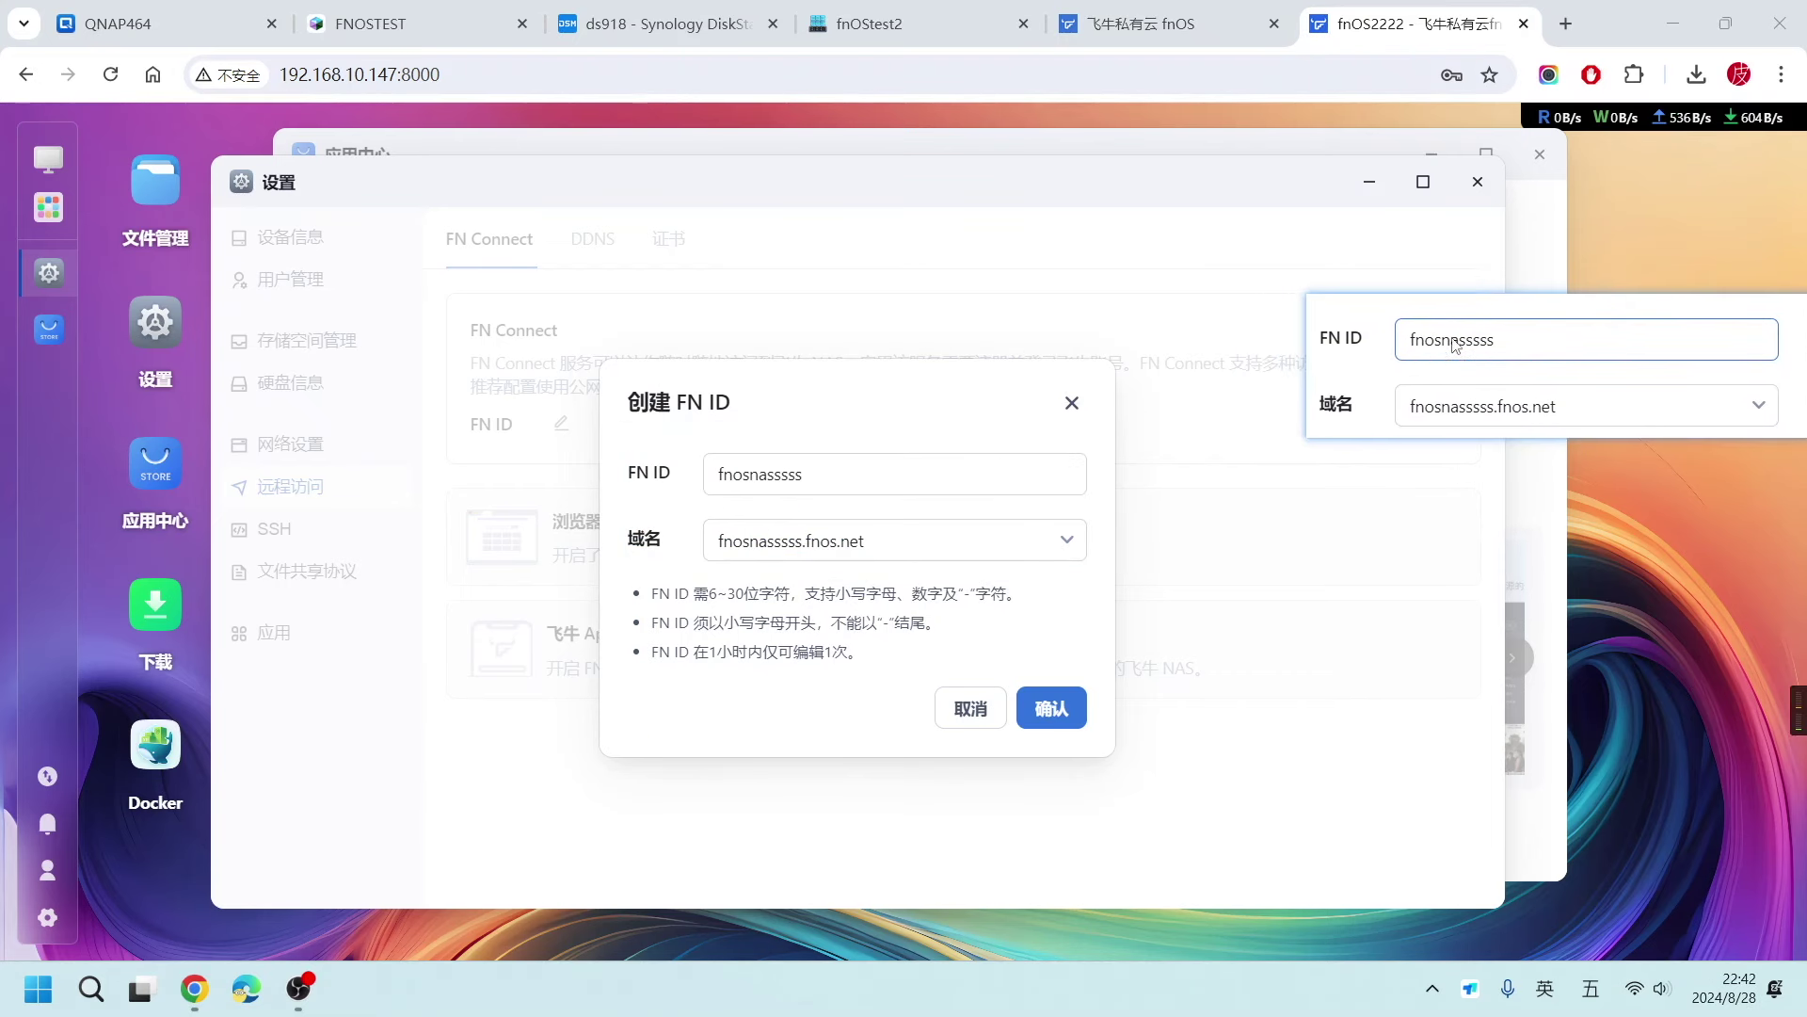
{"action": "left_click_drag", "start_coordinate": [1512, 421], "coordinate": [1482, 466]}
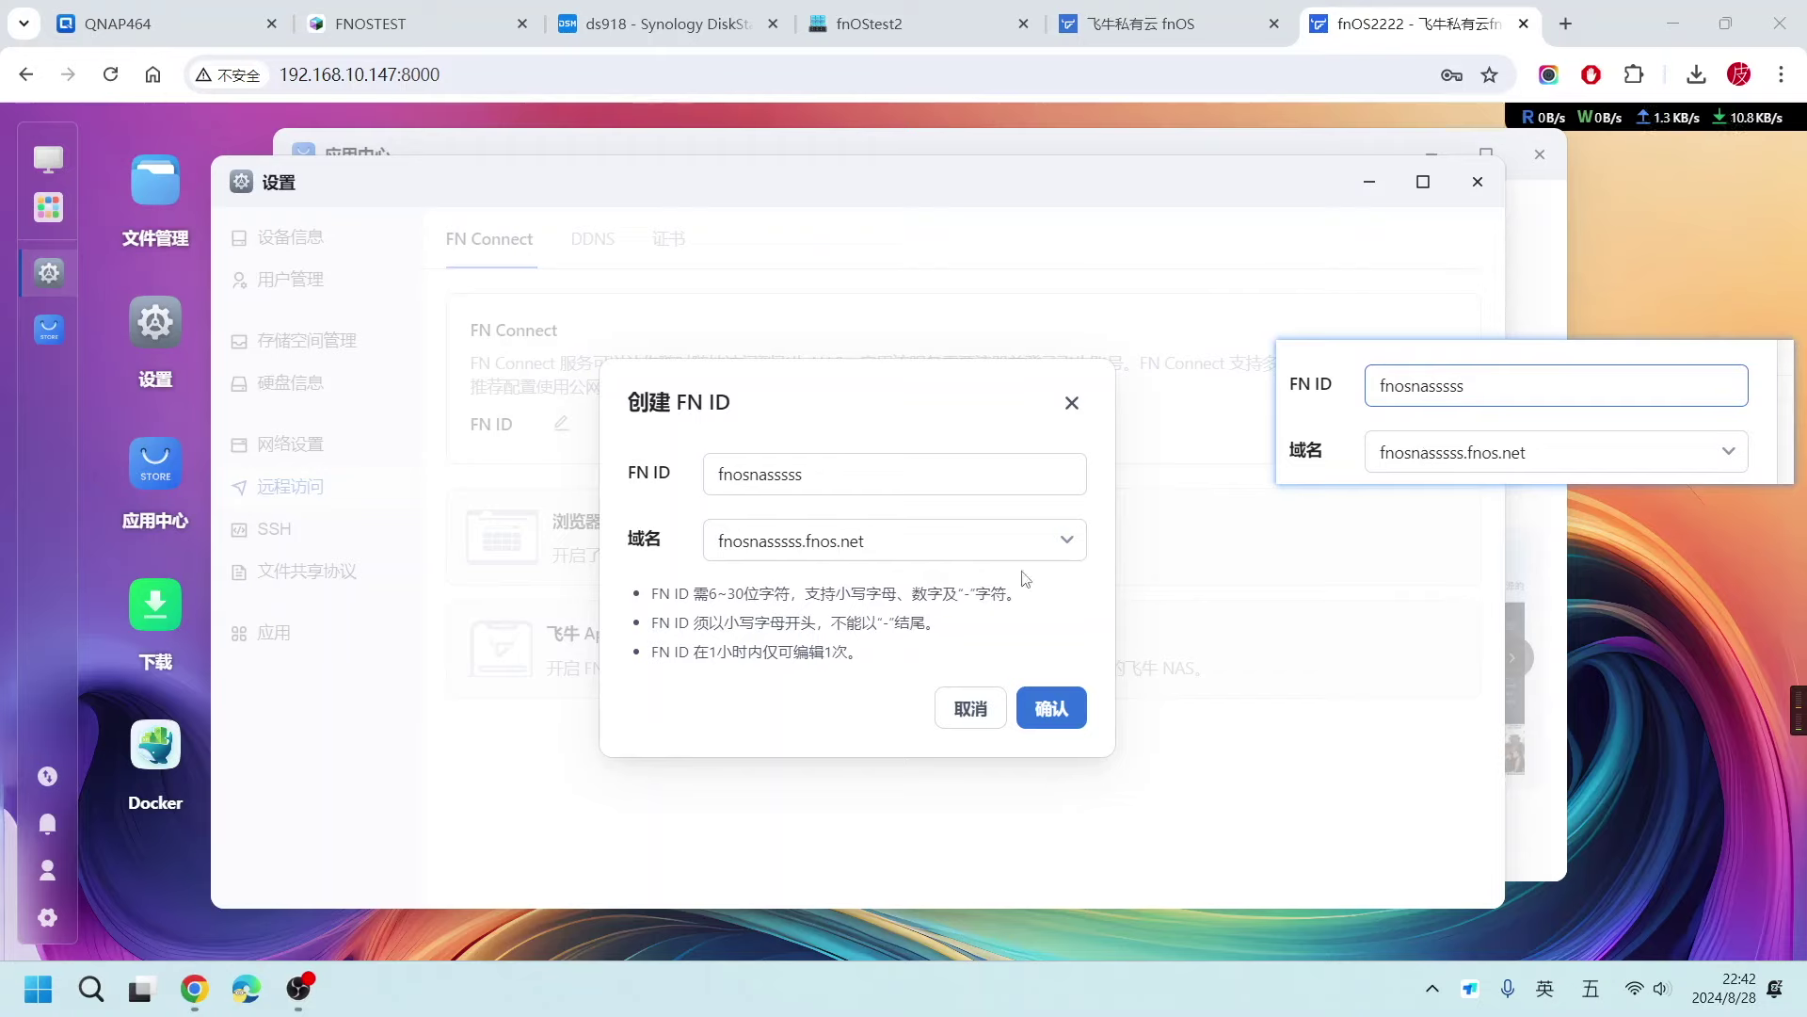
{"action": "left_click", "coordinate": [1047, 712]}
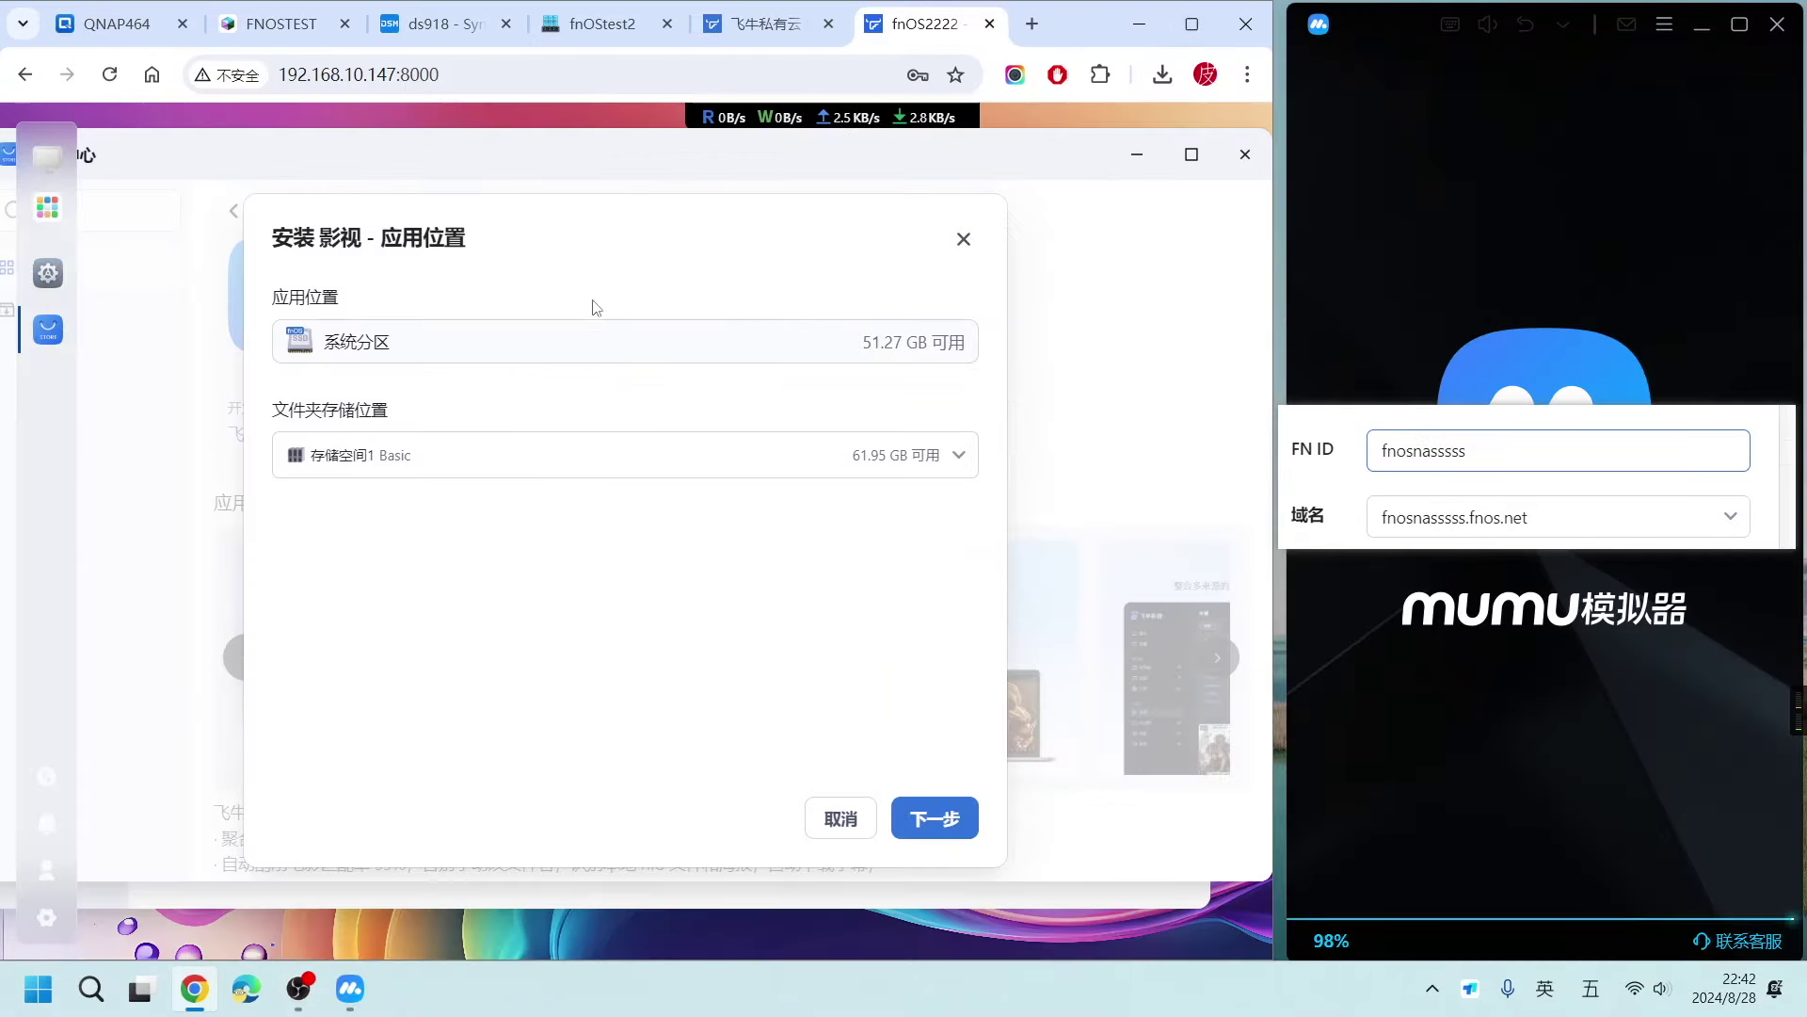
Accept the 系统分区 install location and start installing 影视.
{"action": "left_click", "coordinate": [909, 814]}
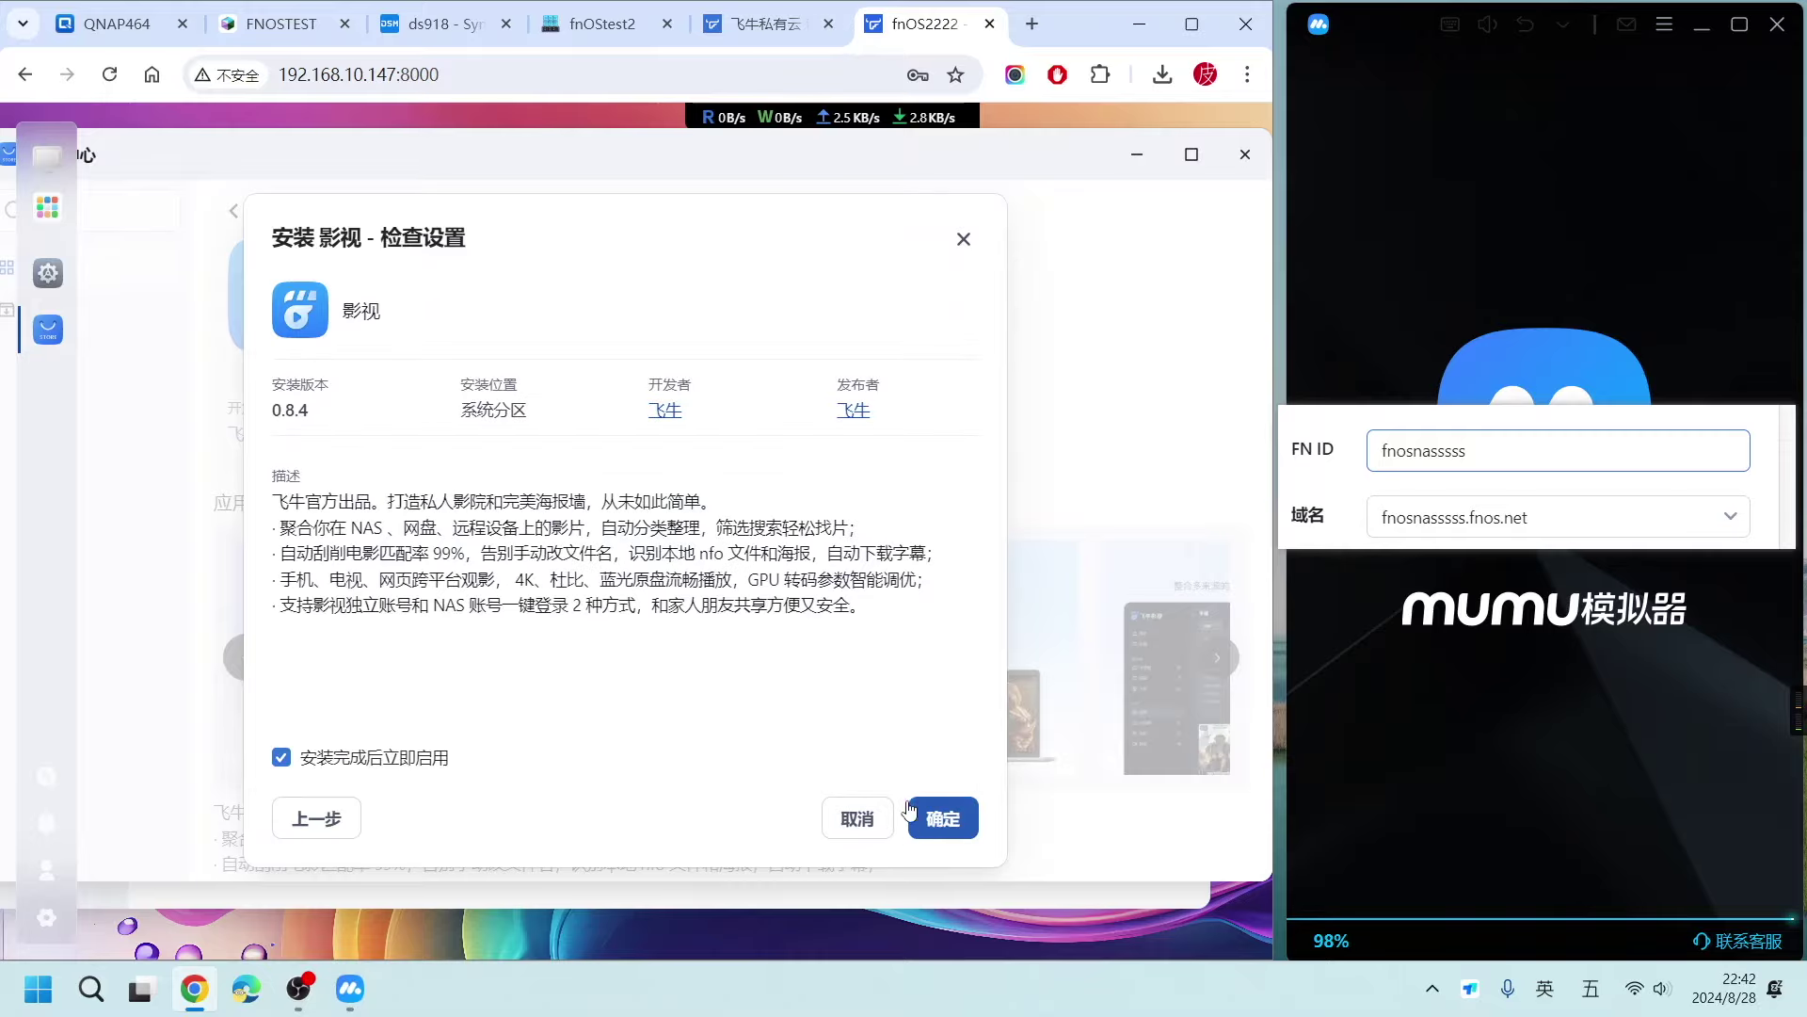
{"action": "left_click", "coordinate": [926, 821]}
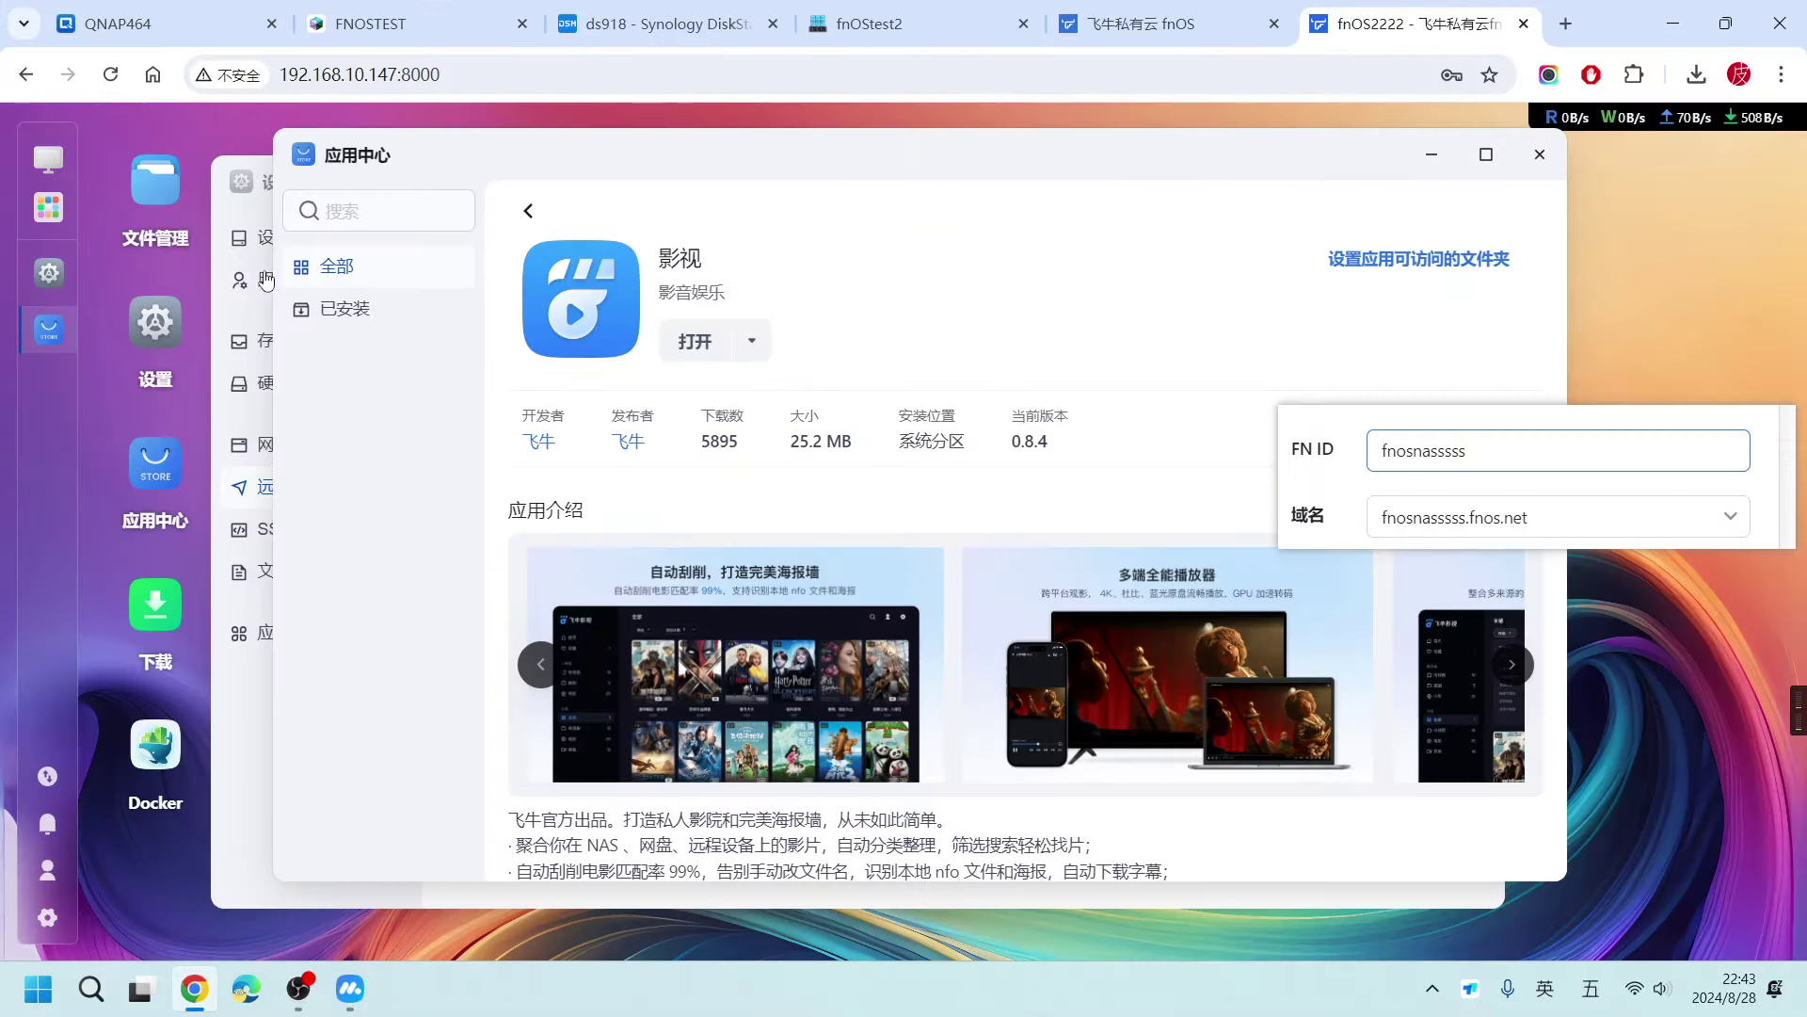
{"action": "left_click", "coordinate": [232, 193]}
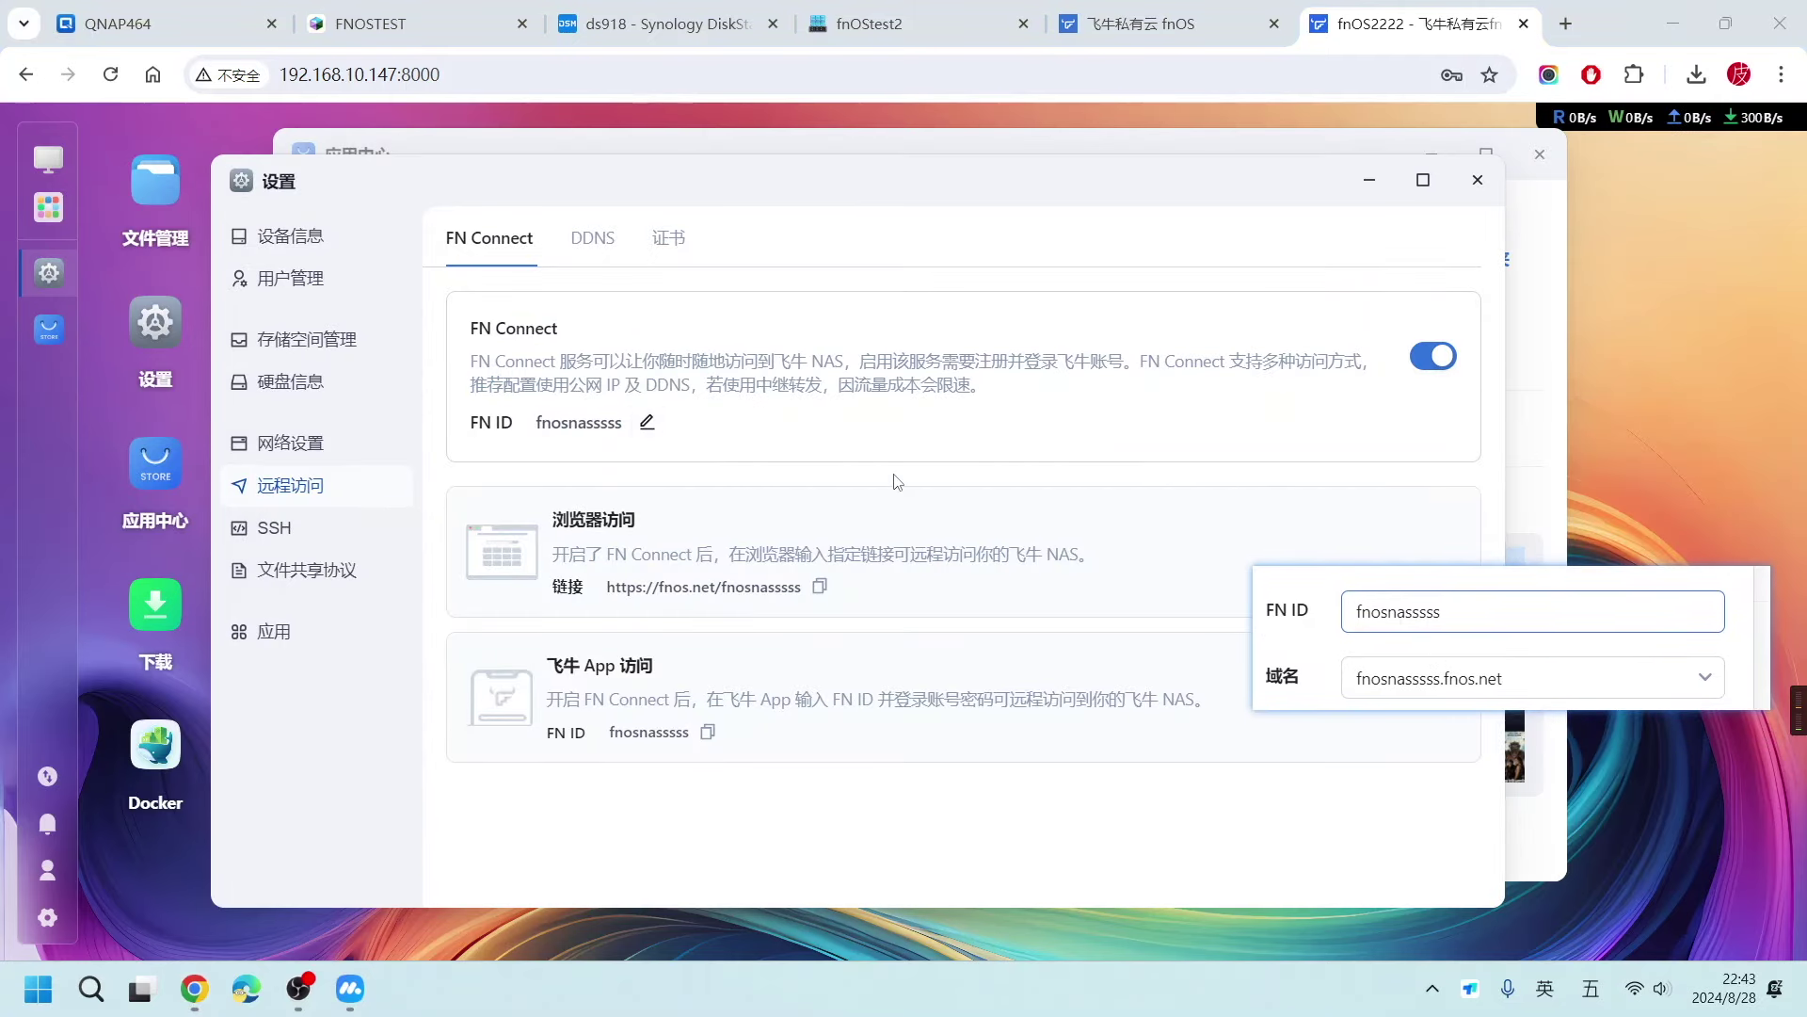
Open the copied 浏览器访问 remote-access link in a new tab, then return and minimize Settings.
{"action": "left_click", "coordinate": [818, 589]}
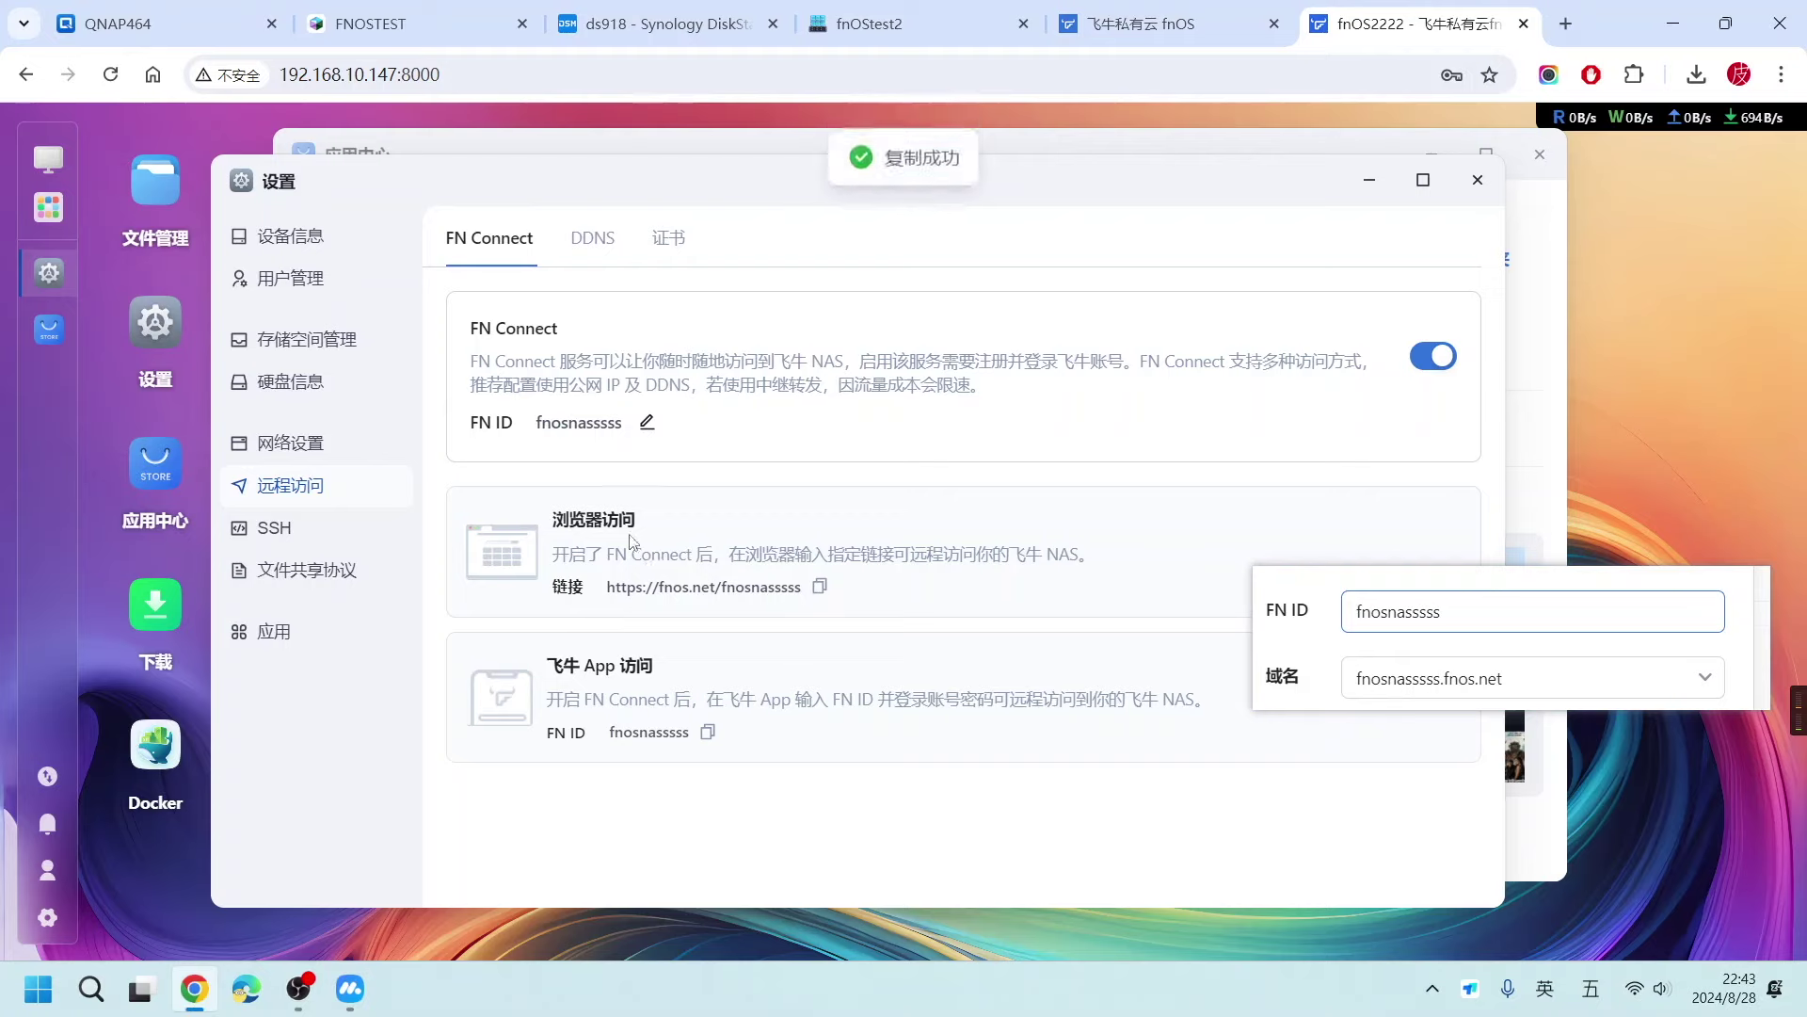
{"action": "key", "text": "ctrl+t"}
{"action": "key", "text": "ctrl+v"}
{"action": "key", "text": "Return"}
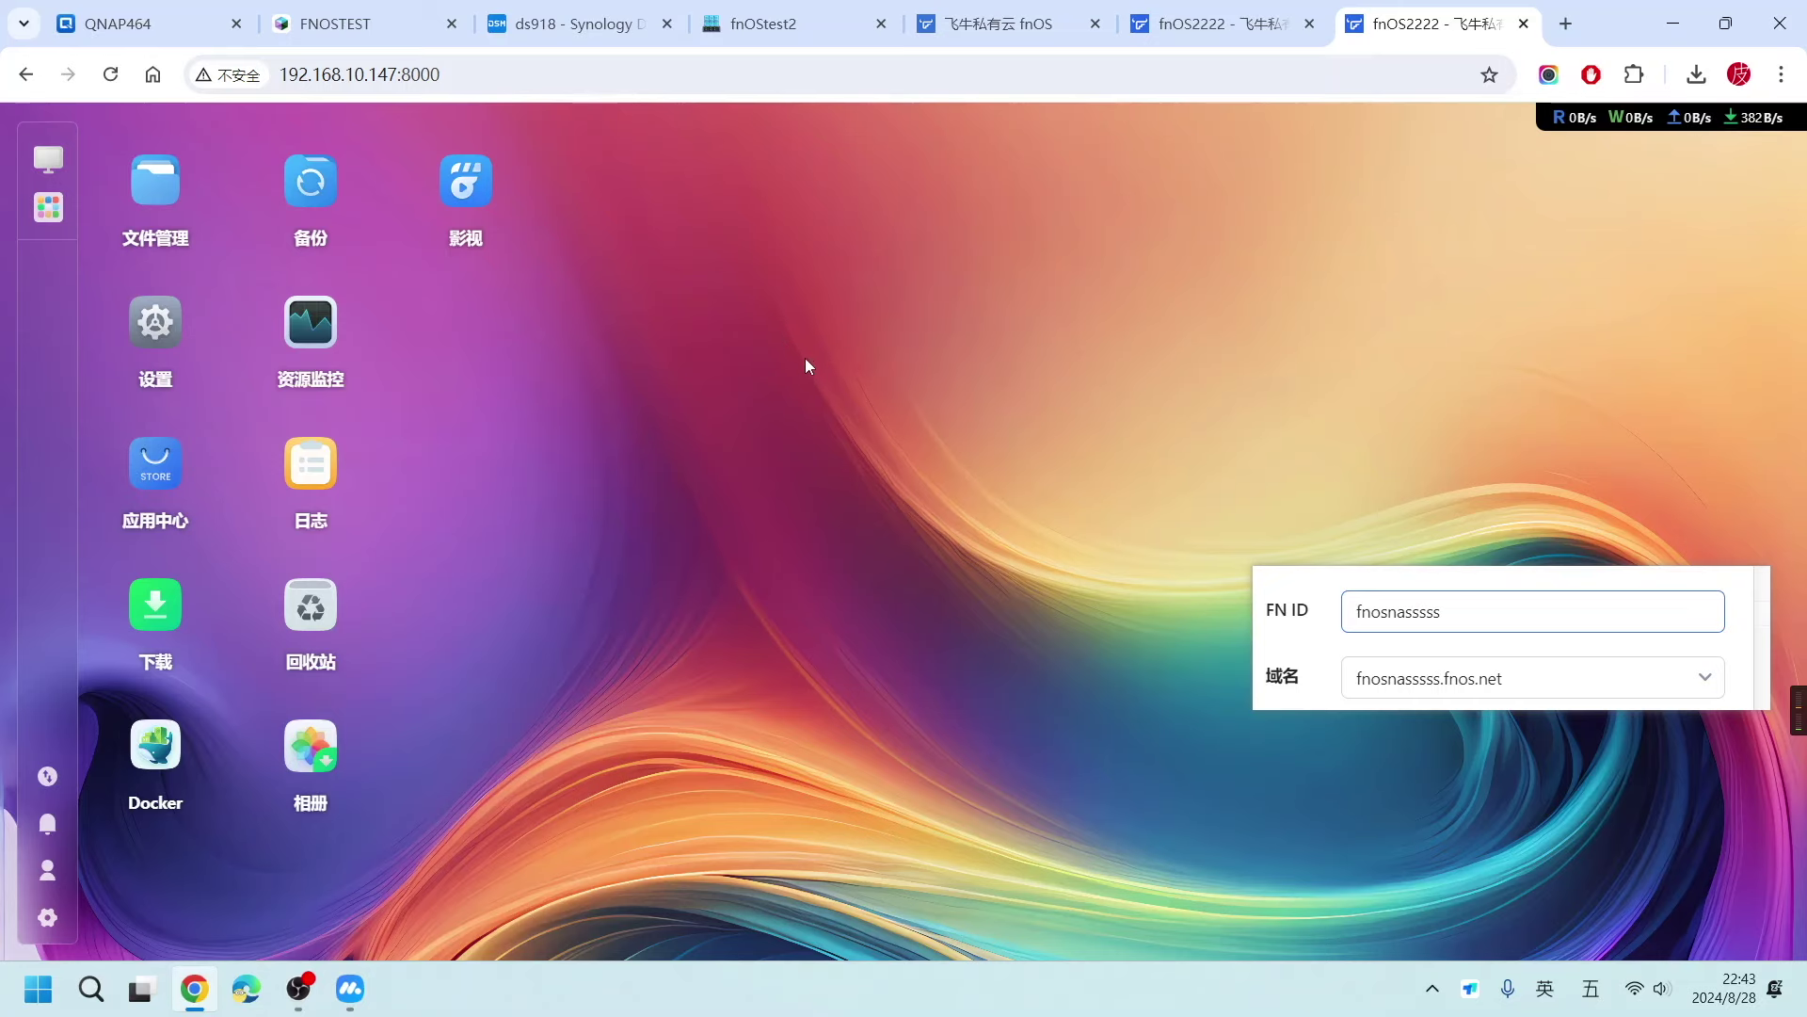
{"action": "left_click", "coordinate": [1215, 24]}
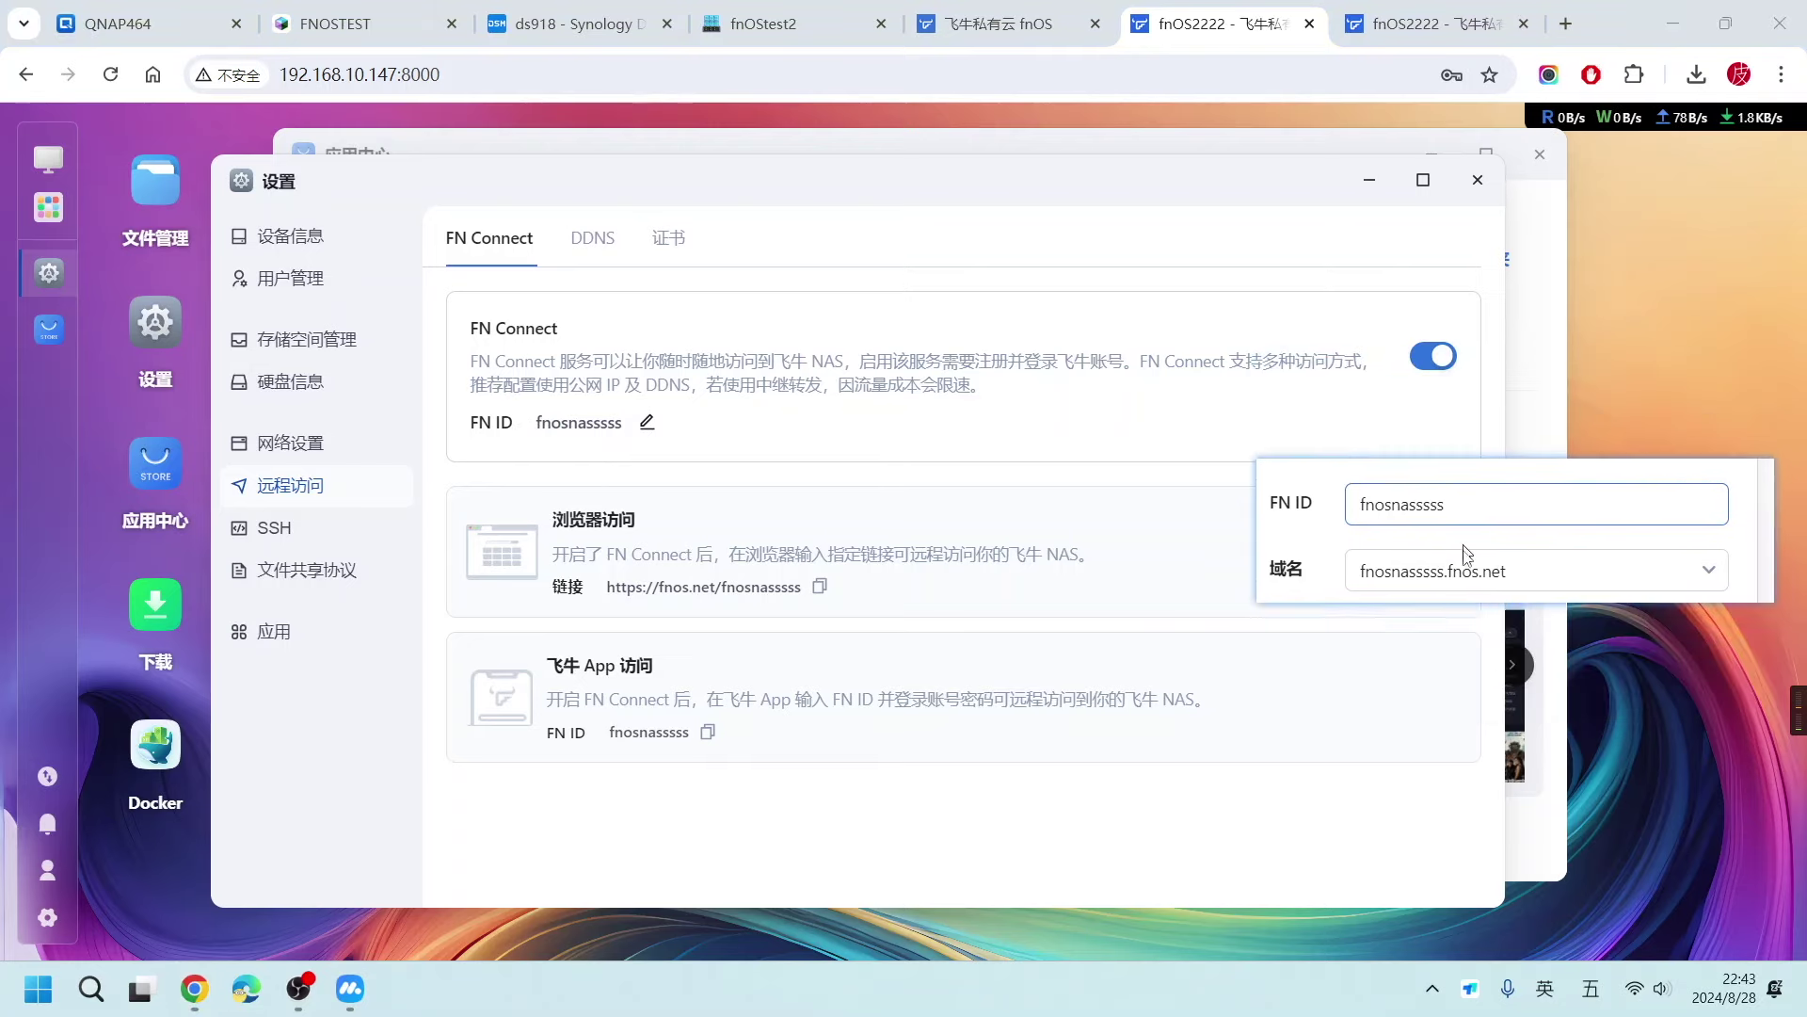
{"action": "left_click", "coordinate": [1370, 180]}
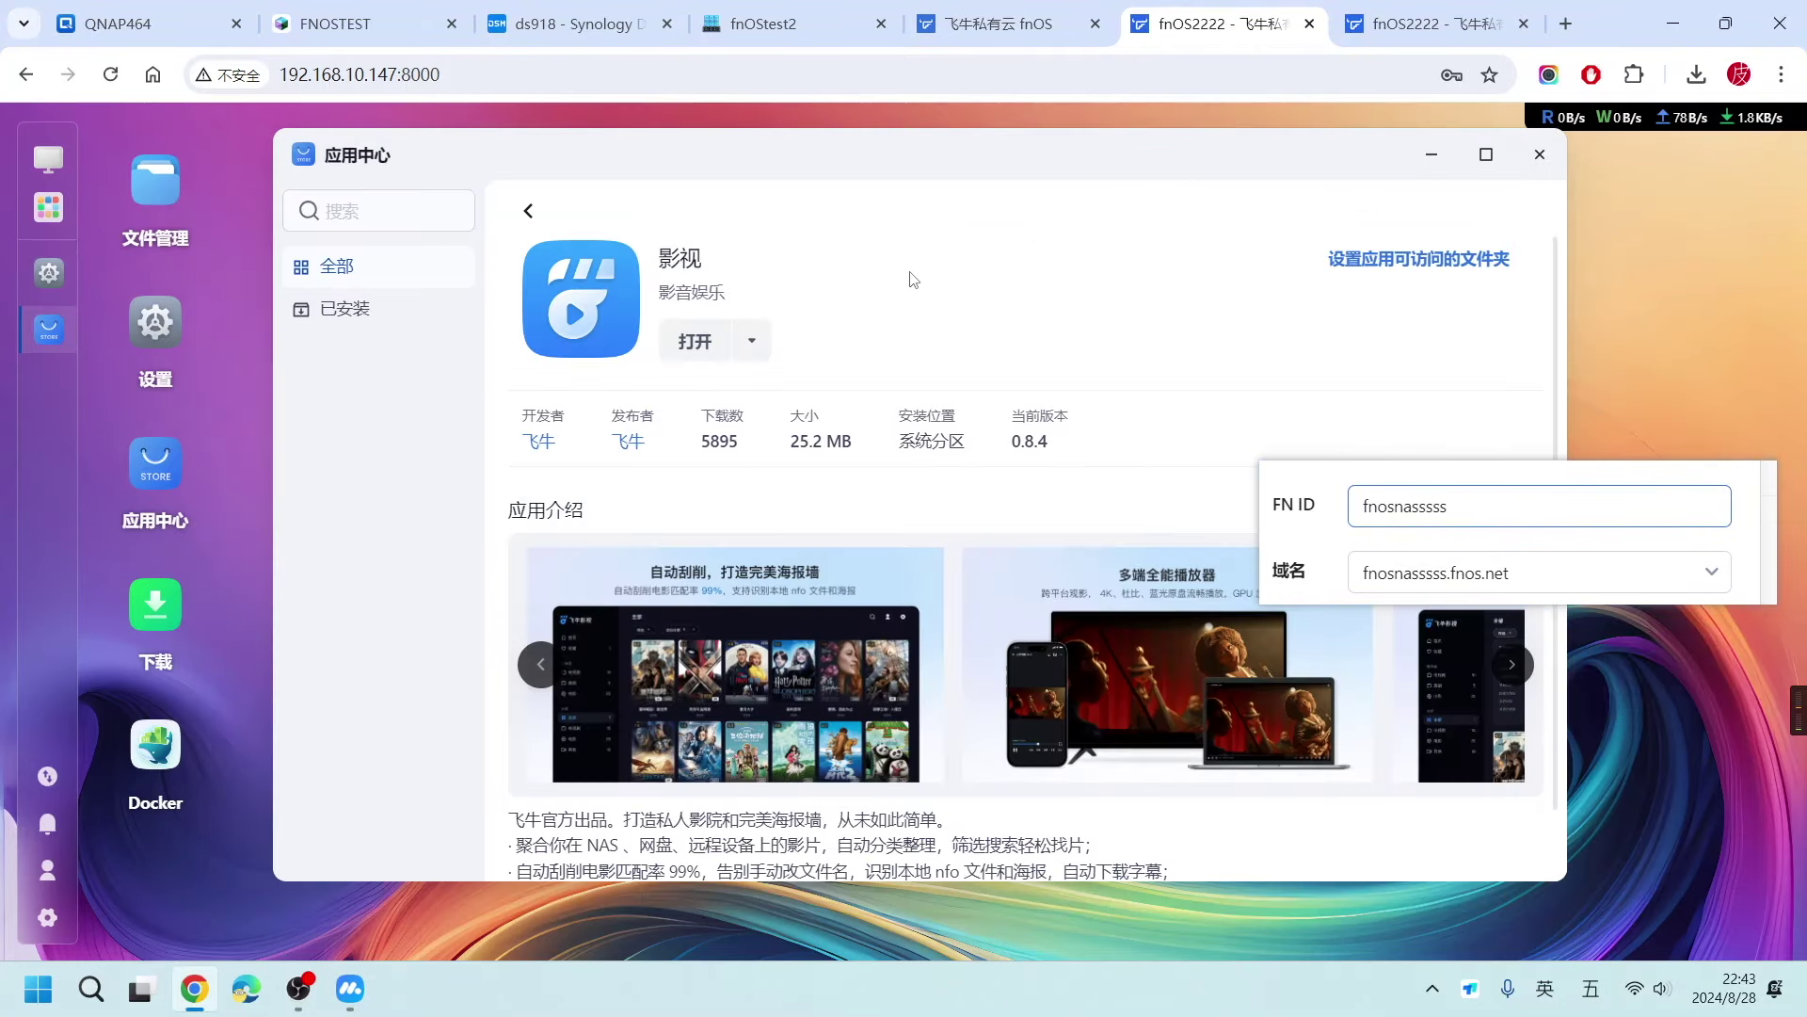
Launch 影视, authorize it with the NAS admin account, and fill the admin passwords.
{"action": "left_click", "coordinate": [621, 344]}
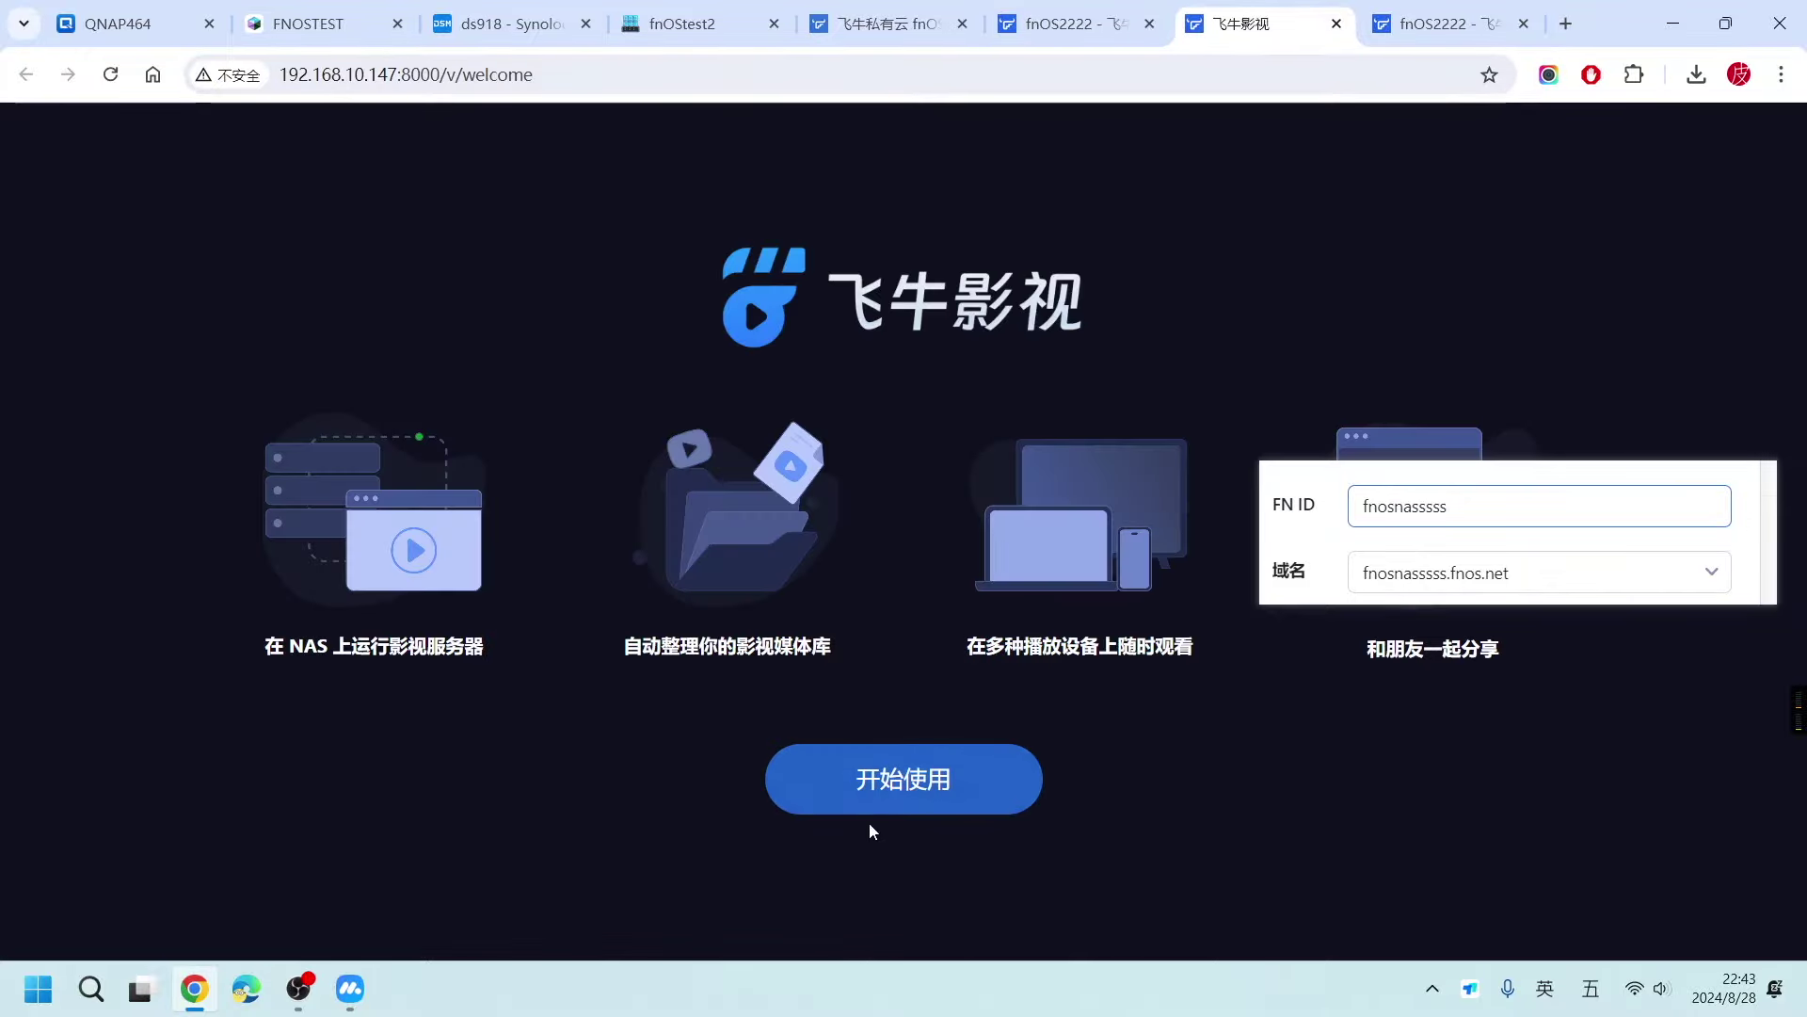
{"action": "left_click", "coordinate": [873, 791]}
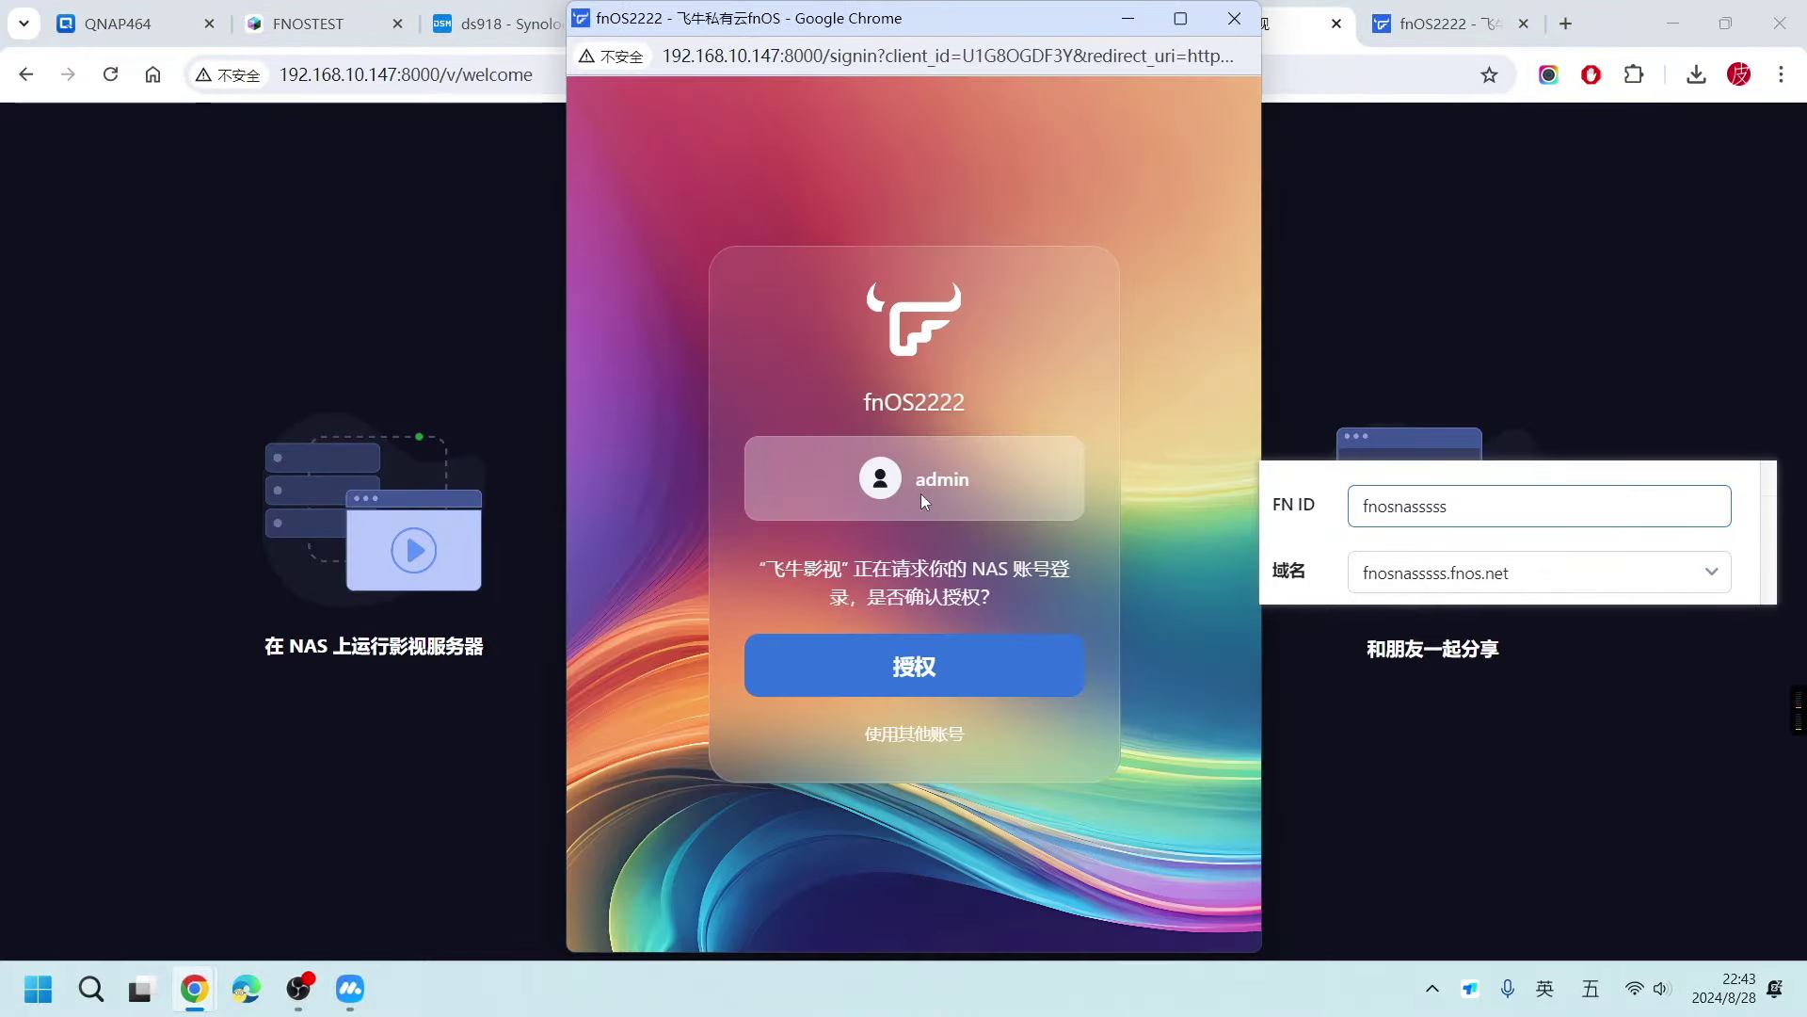
{"action": "left_click", "coordinate": [909, 664]}
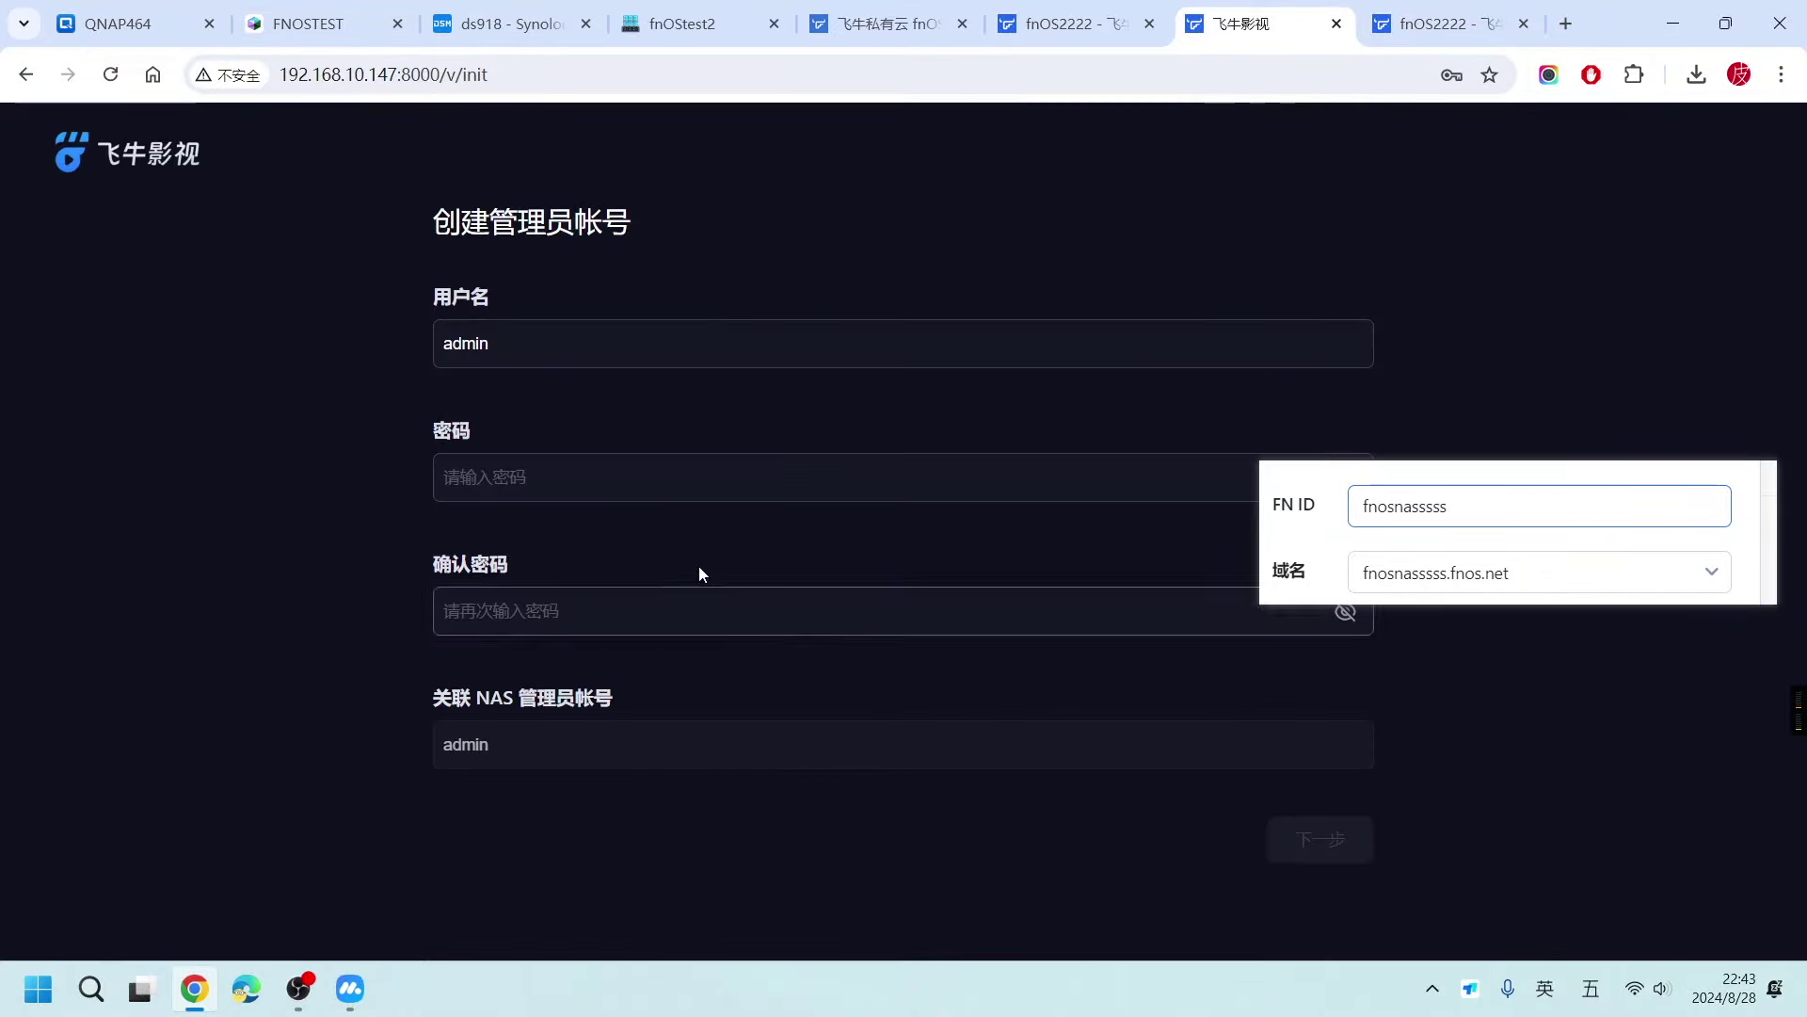
{"action": "left_click", "coordinate": [528, 476]}
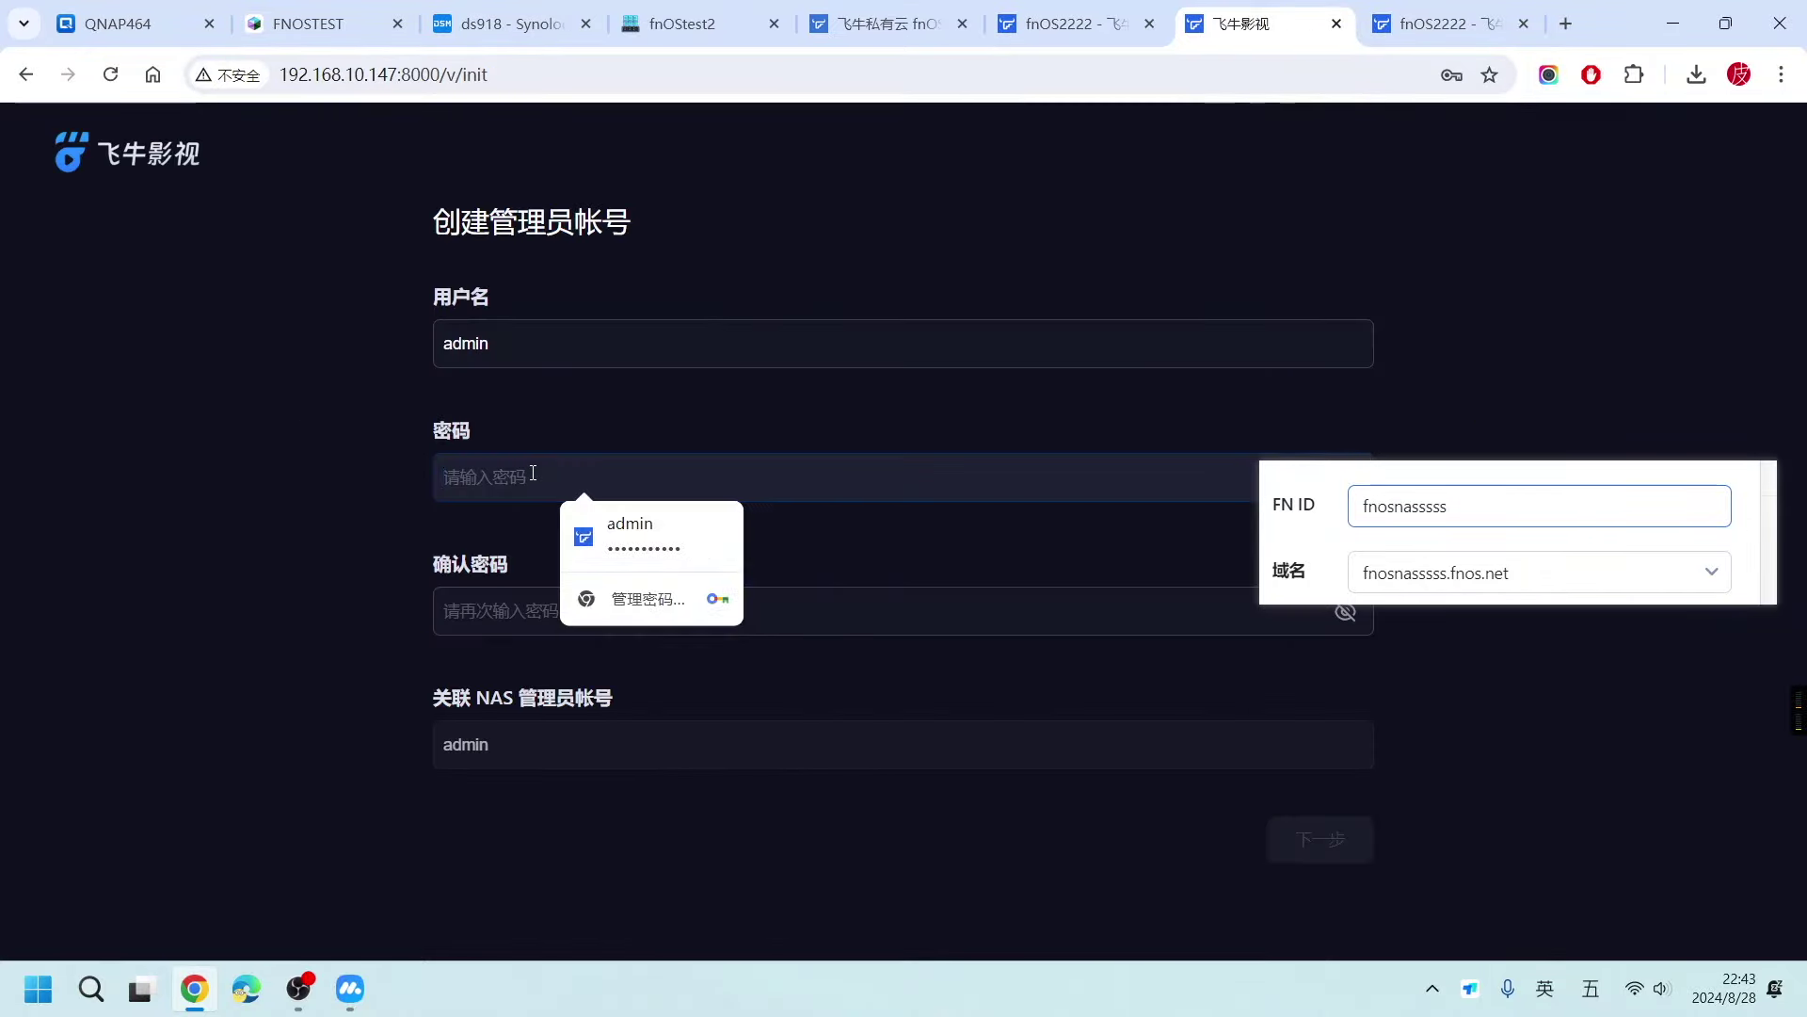
{"action": "left_click", "coordinate": [622, 530]}
{"action": "left_click", "coordinate": [517, 614]}
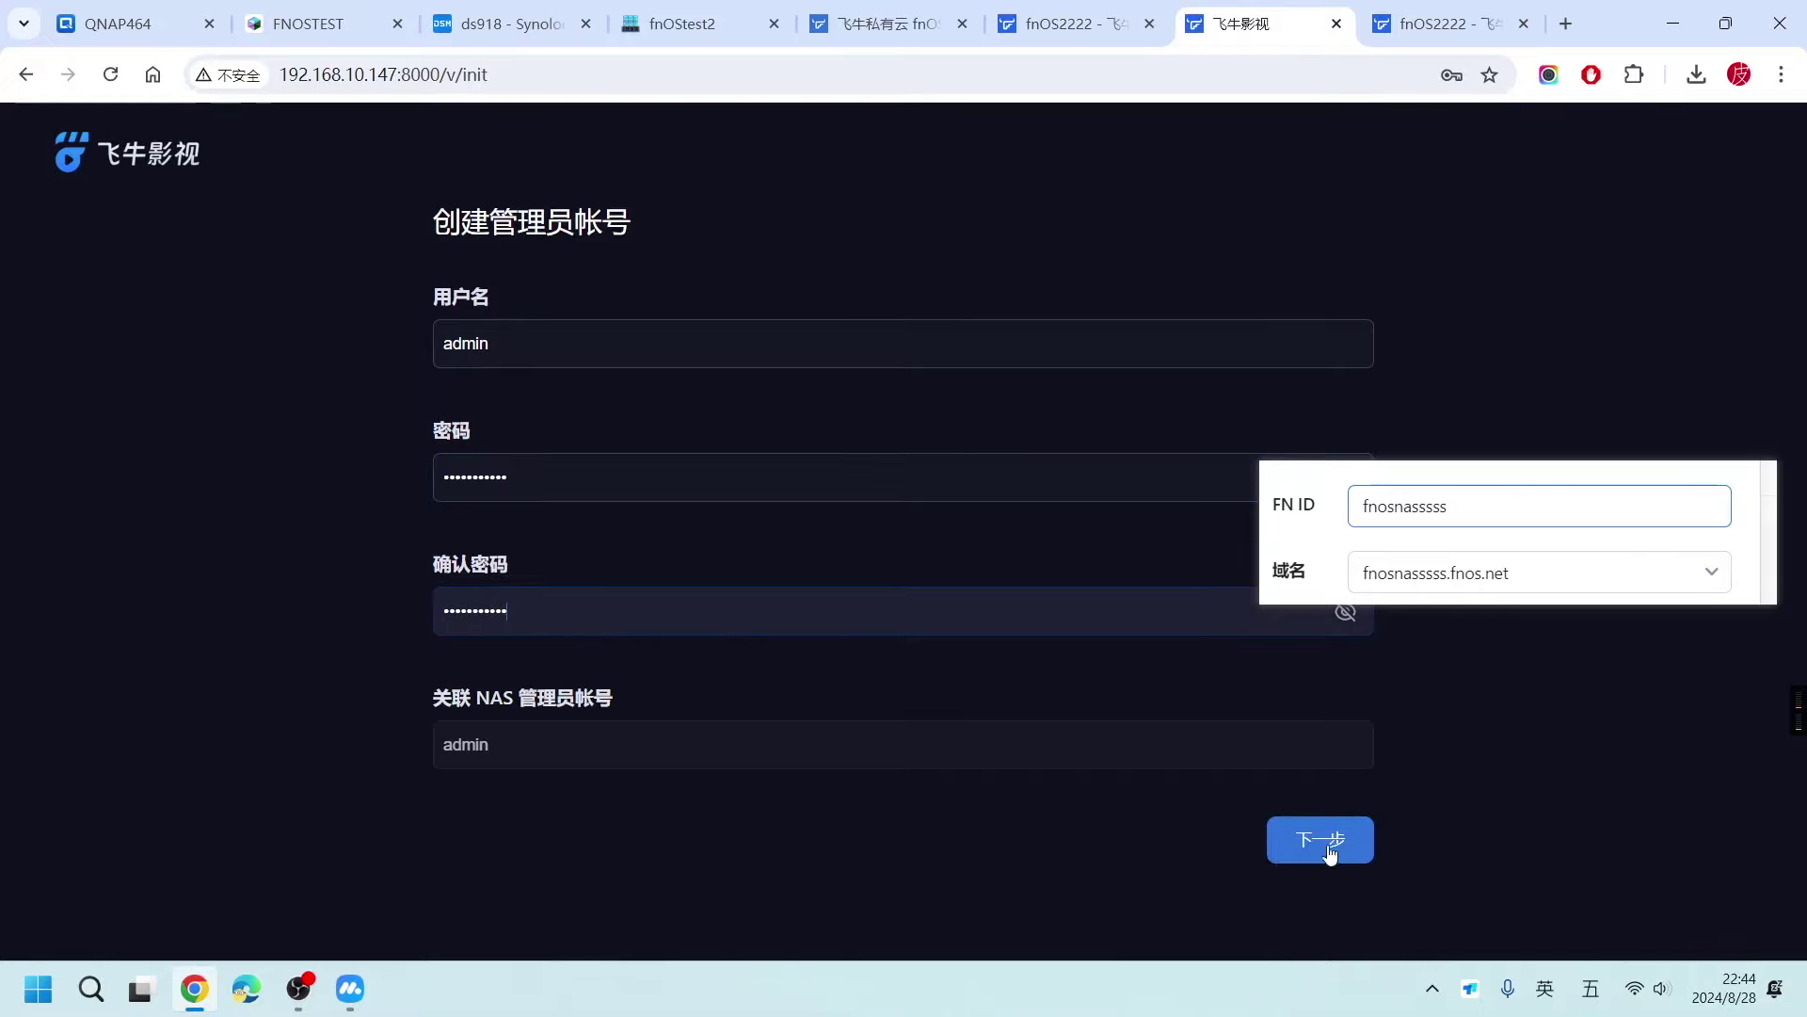
{"action": "left_click", "coordinate": [588, 748]}
{"action": "left_click", "coordinate": [1301, 845]}
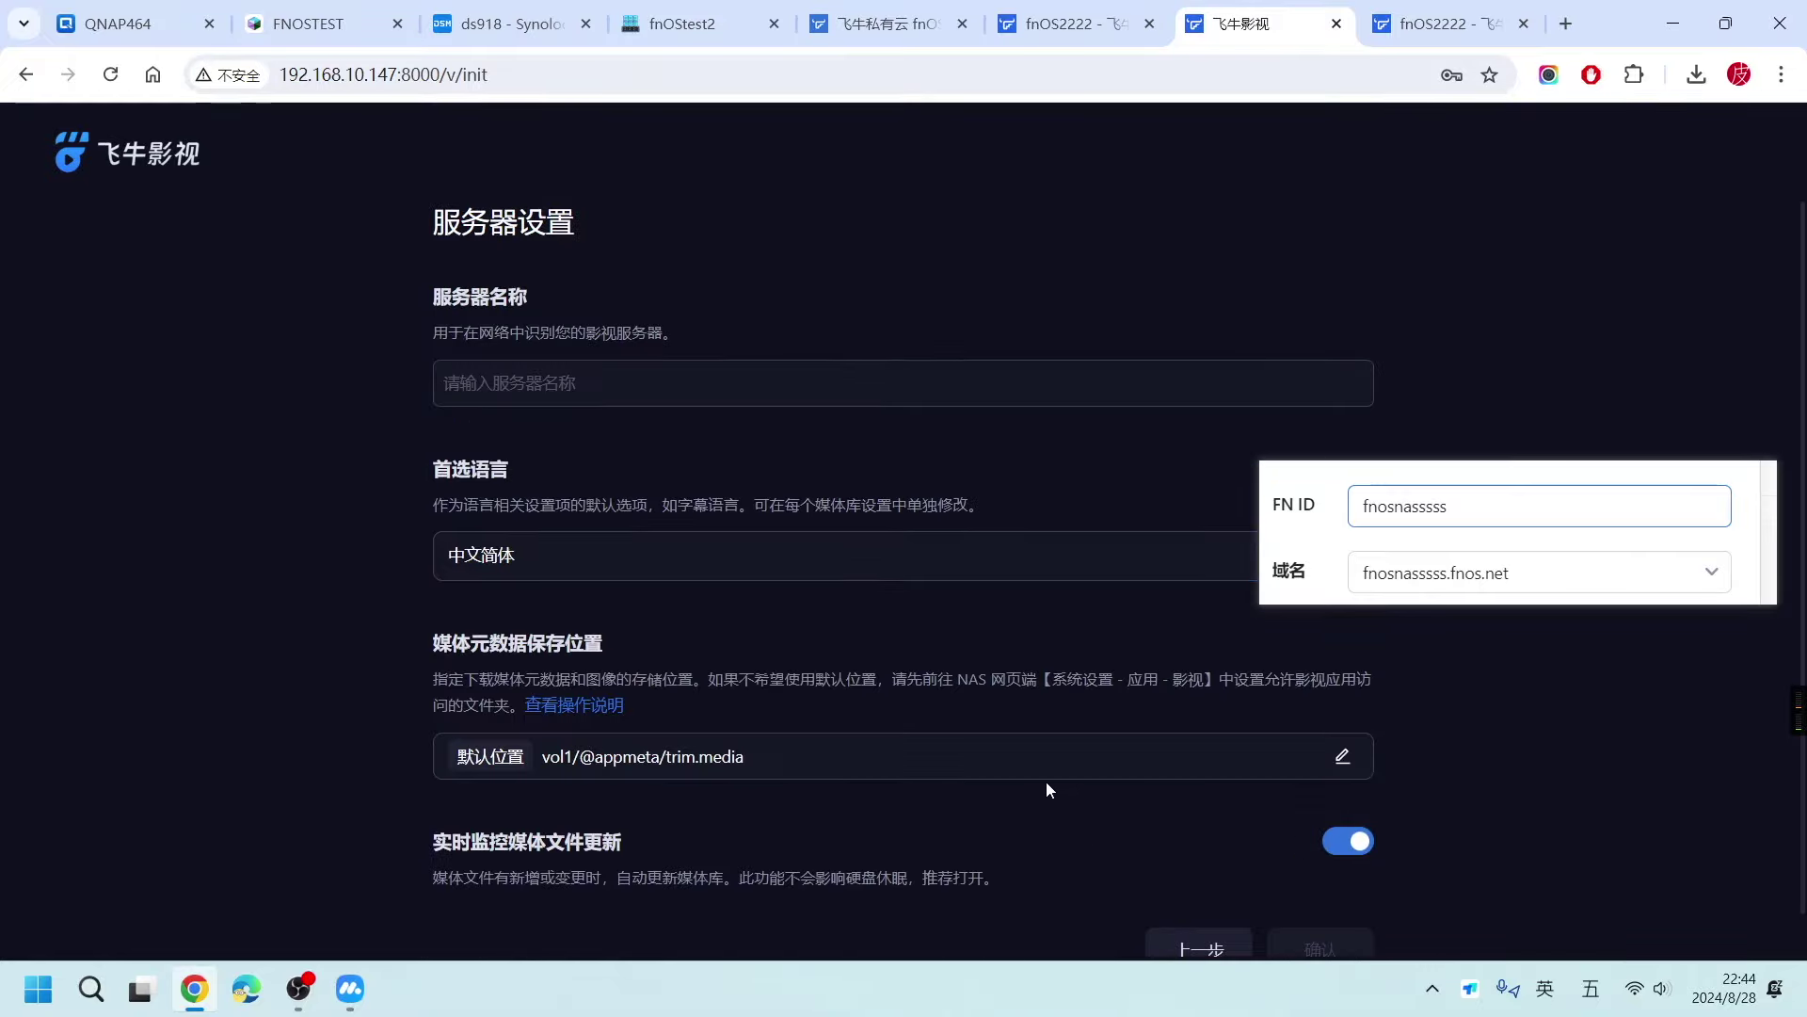
Name the media server fnOSSSSS and confirm the server settings.
{"action": "left_click", "coordinate": [569, 390]}
{"action": "type", "text": "fnOSSSSS"}
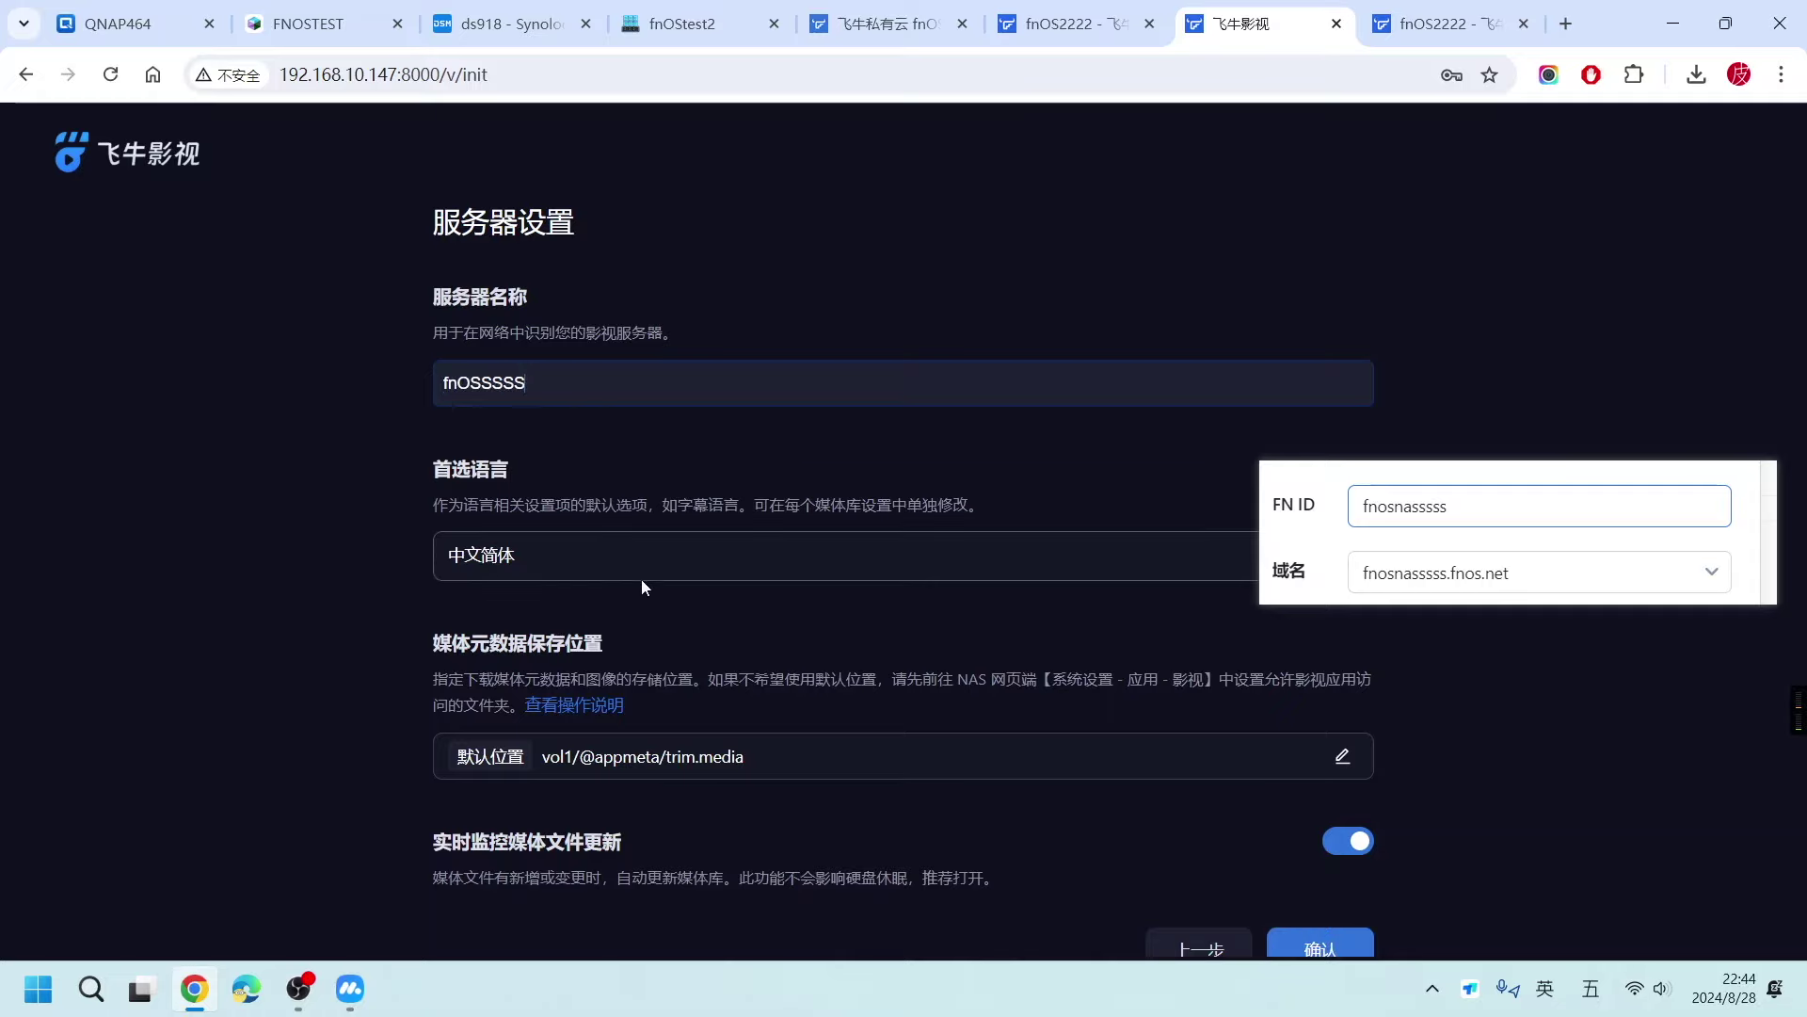
{"action": "scroll", "coordinate": [800, 696], "scroll_direction": "down", "scroll_amount": 1}
{"action": "left_click", "coordinate": [1323, 904]}
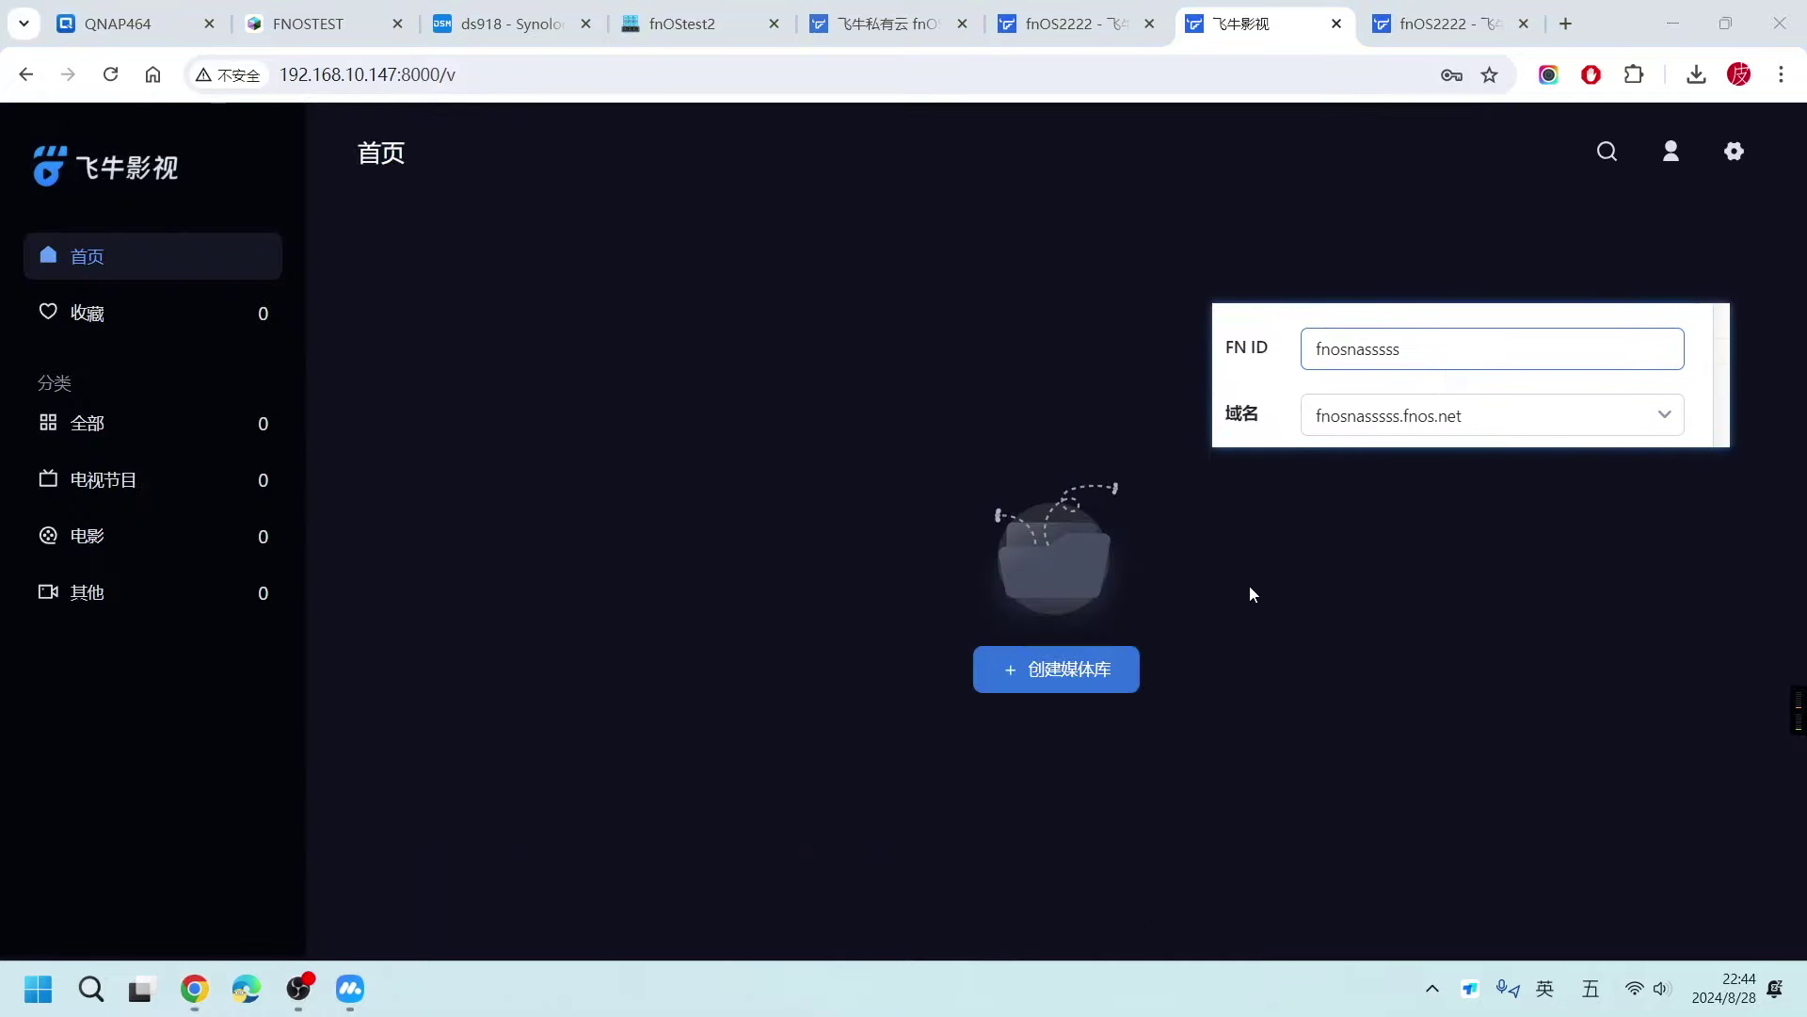
Draft a 混合影片 media library named Show and try adding a media folder.
{"action": "left_click", "coordinate": [1134, 674]}
{"action": "left_click", "coordinate": [1035, 335]}
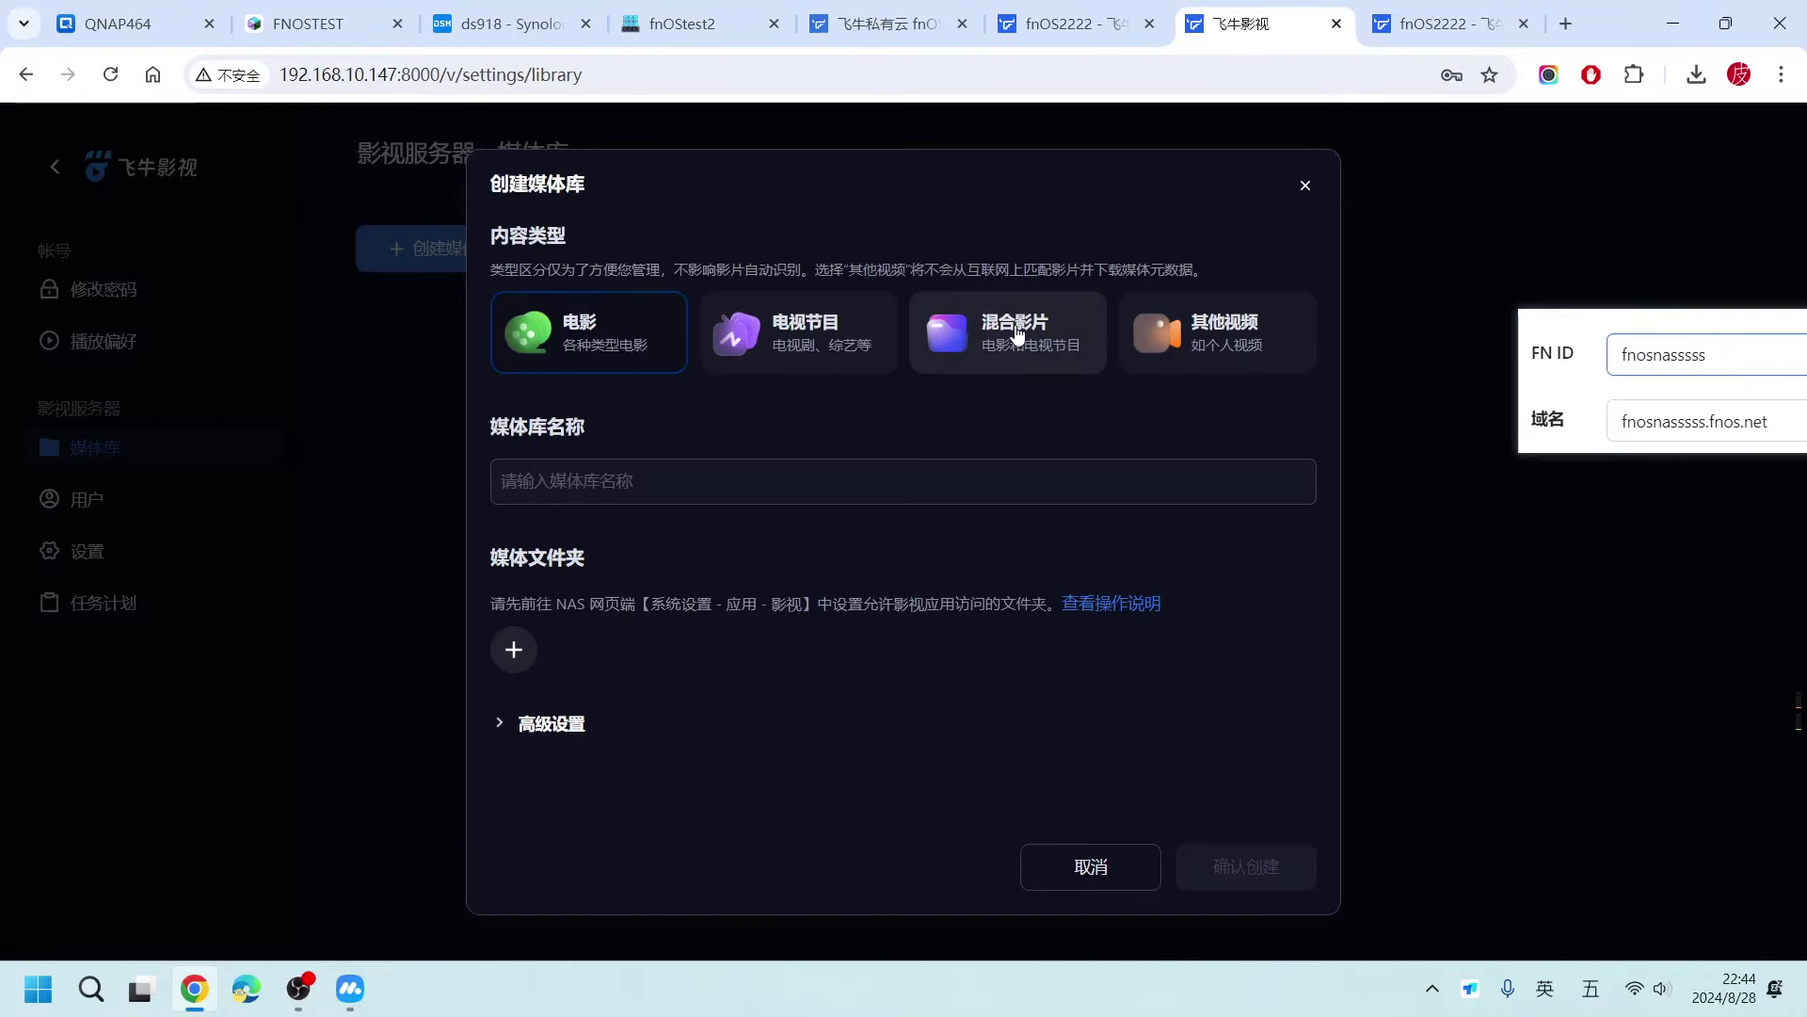
{"action": "left_click", "coordinate": [529, 484]}
{"action": "type", "text": "sH"}
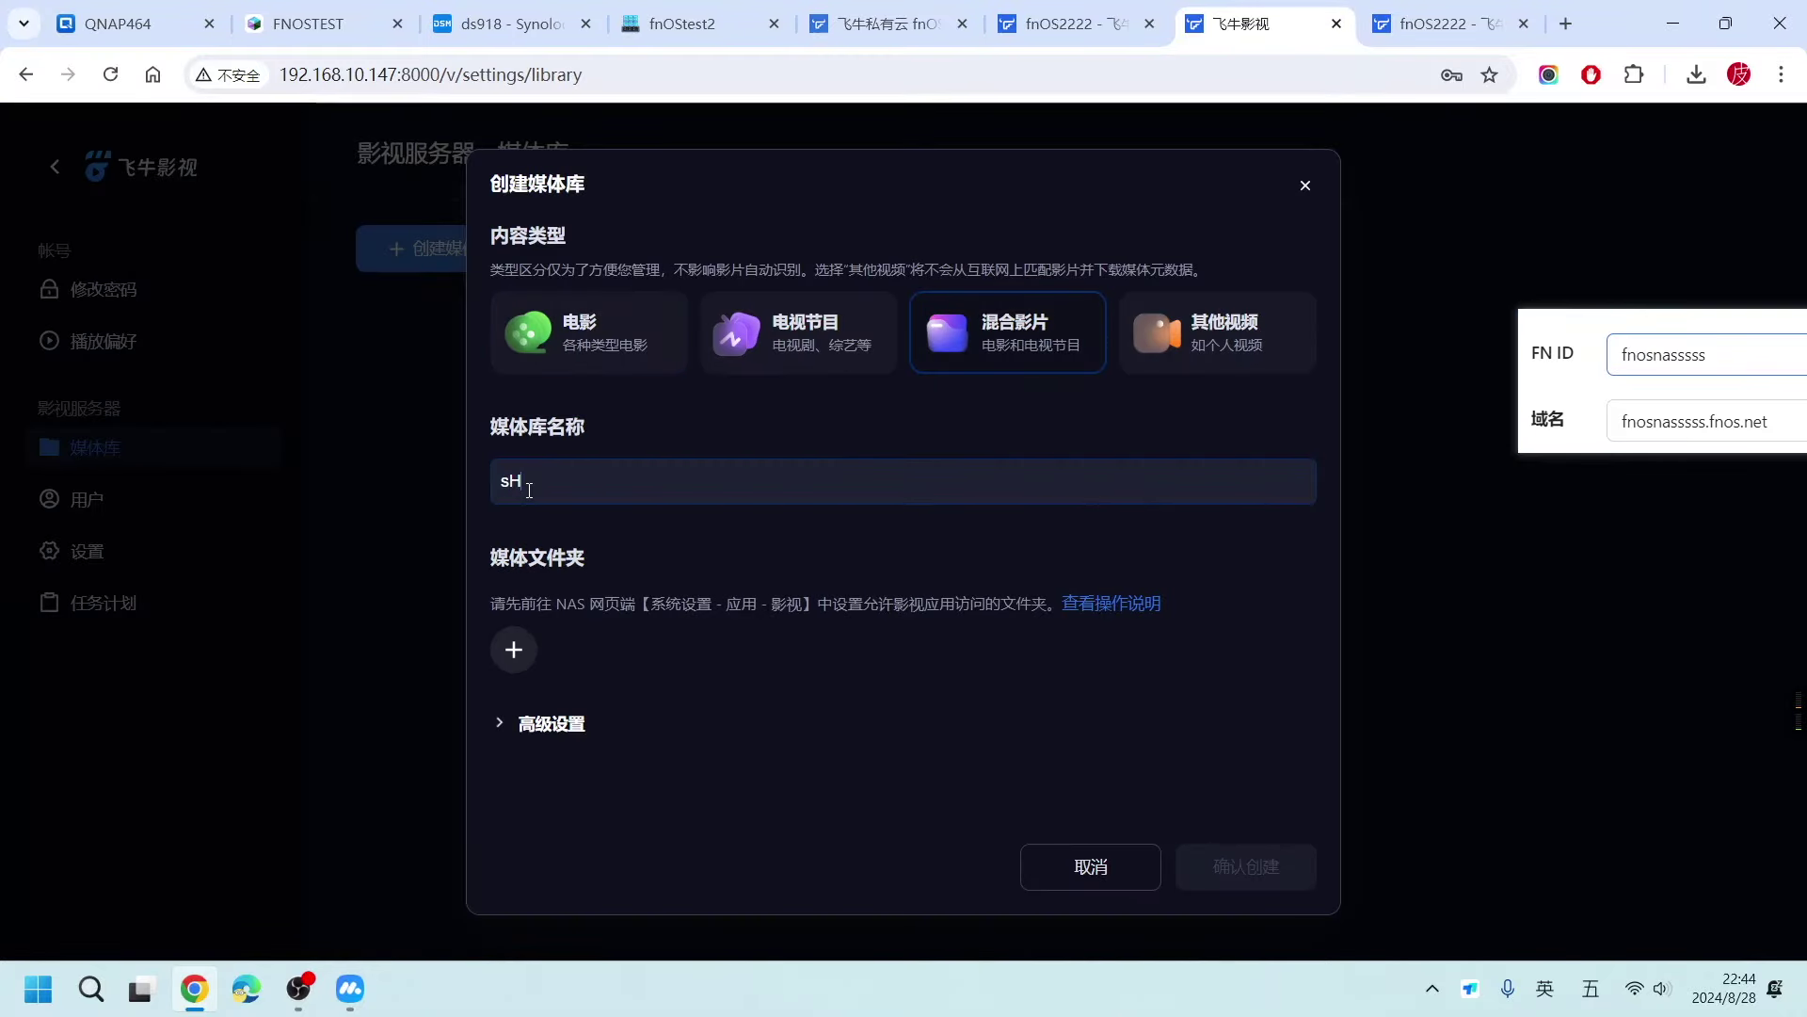
{"action": "type", "text": "OW"}
{"action": "key", "text": "BackSpace"}
{"action": "key", "text": "BackSpace"}
{"action": "key", "text": "BackSpace"}
{"action": "key", "text": "BackSpace"}
{"action": "type", "text": "Show"}
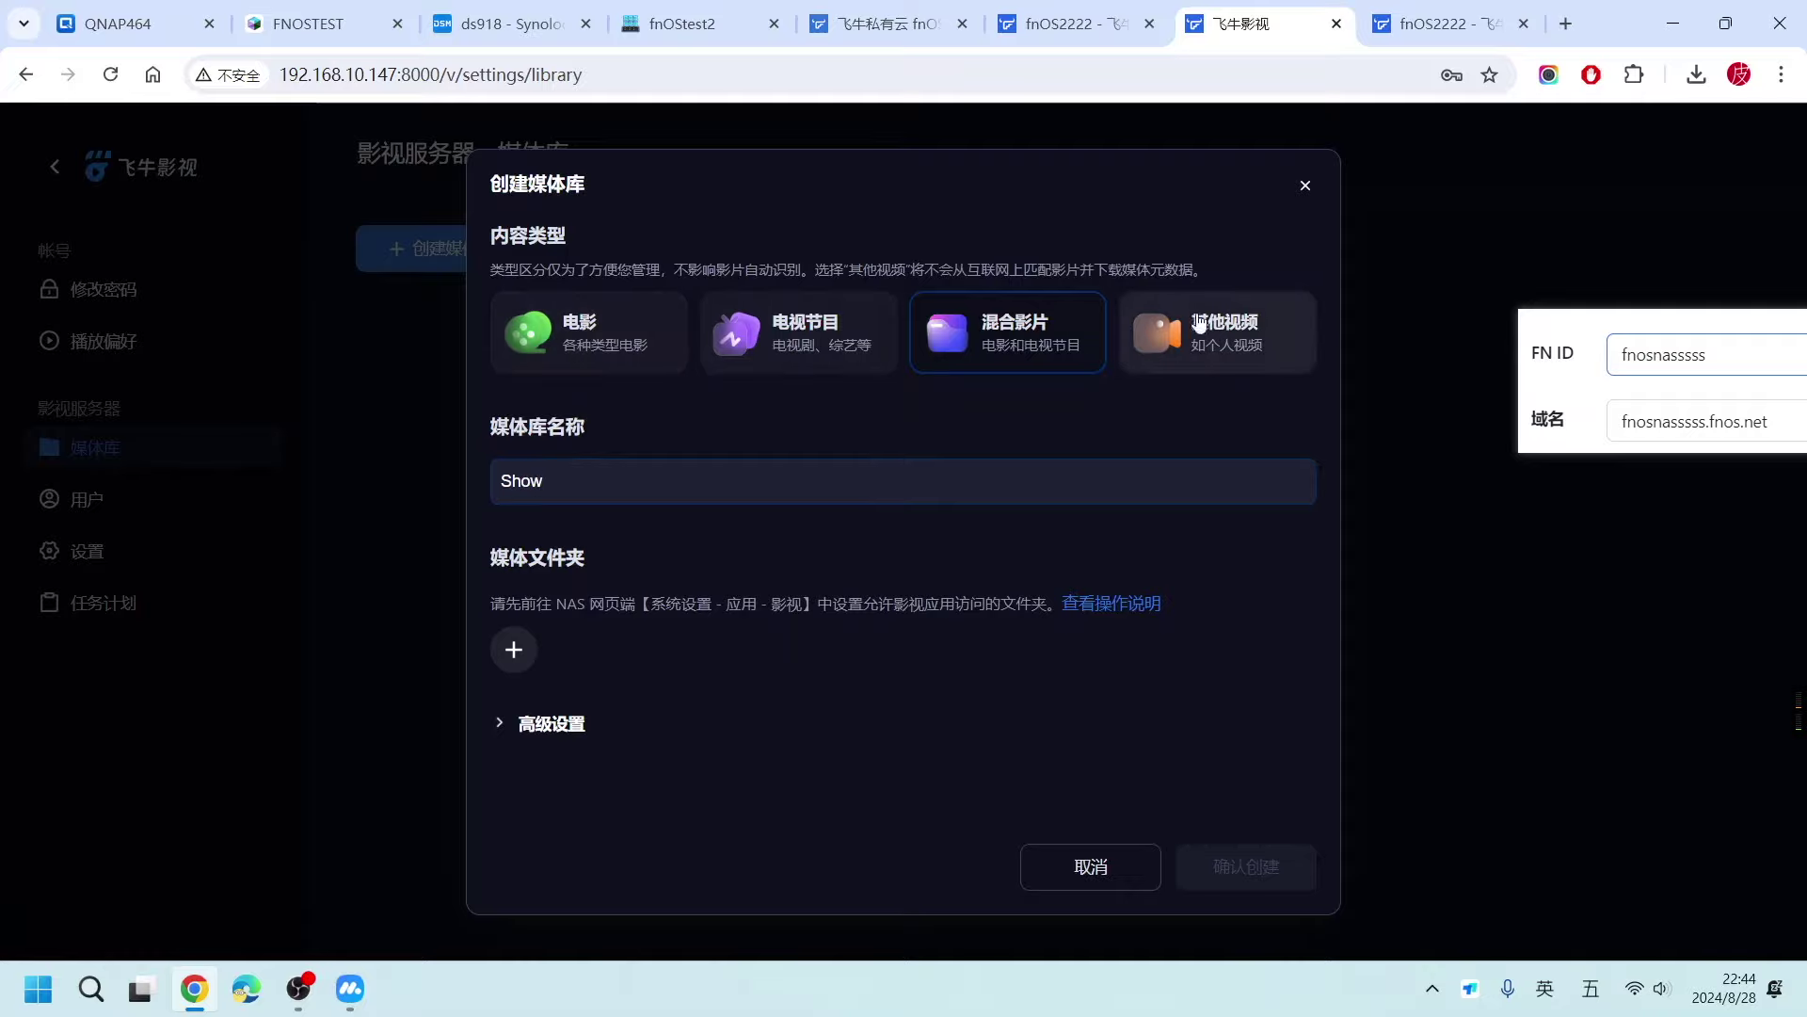
{"action": "left_click", "coordinate": [513, 649]}
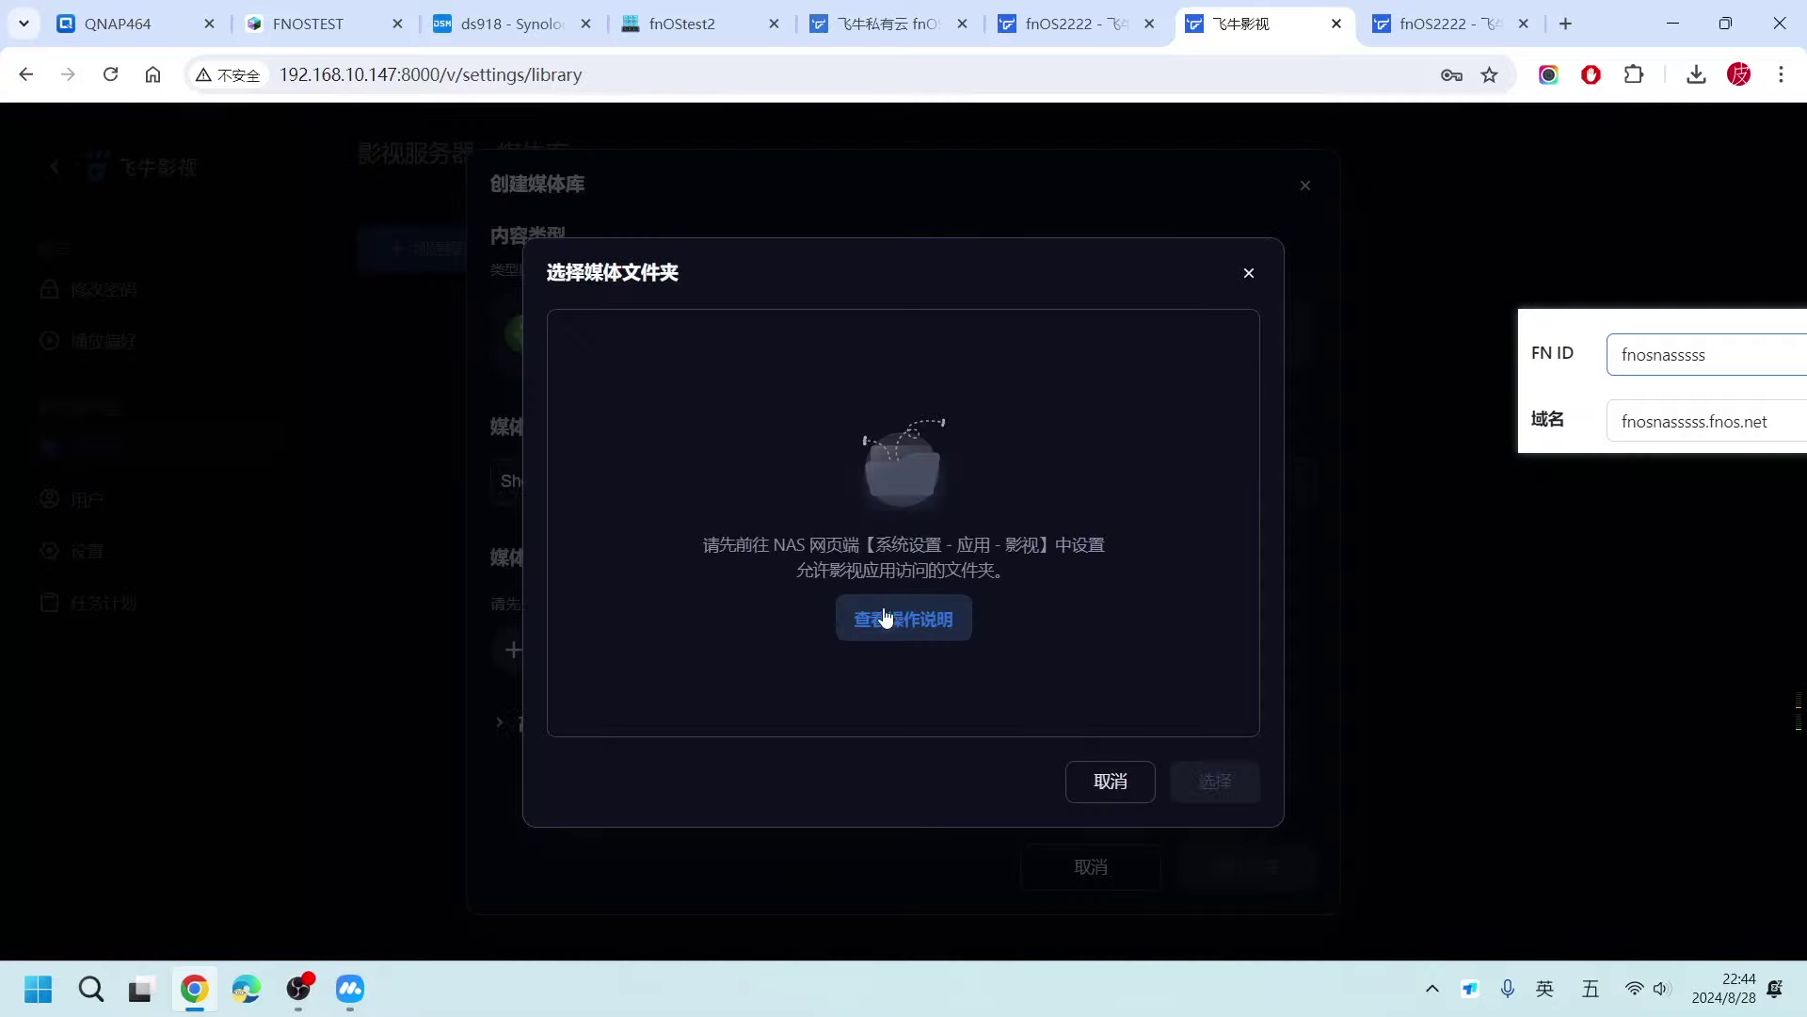
Pin a screen capture of the folder-permission notice.
{"action": "key", "text": "F1"}
{"action": "left_click_drag", "start_coordinate": [443, 302], "coordinate": [1319, 714]}
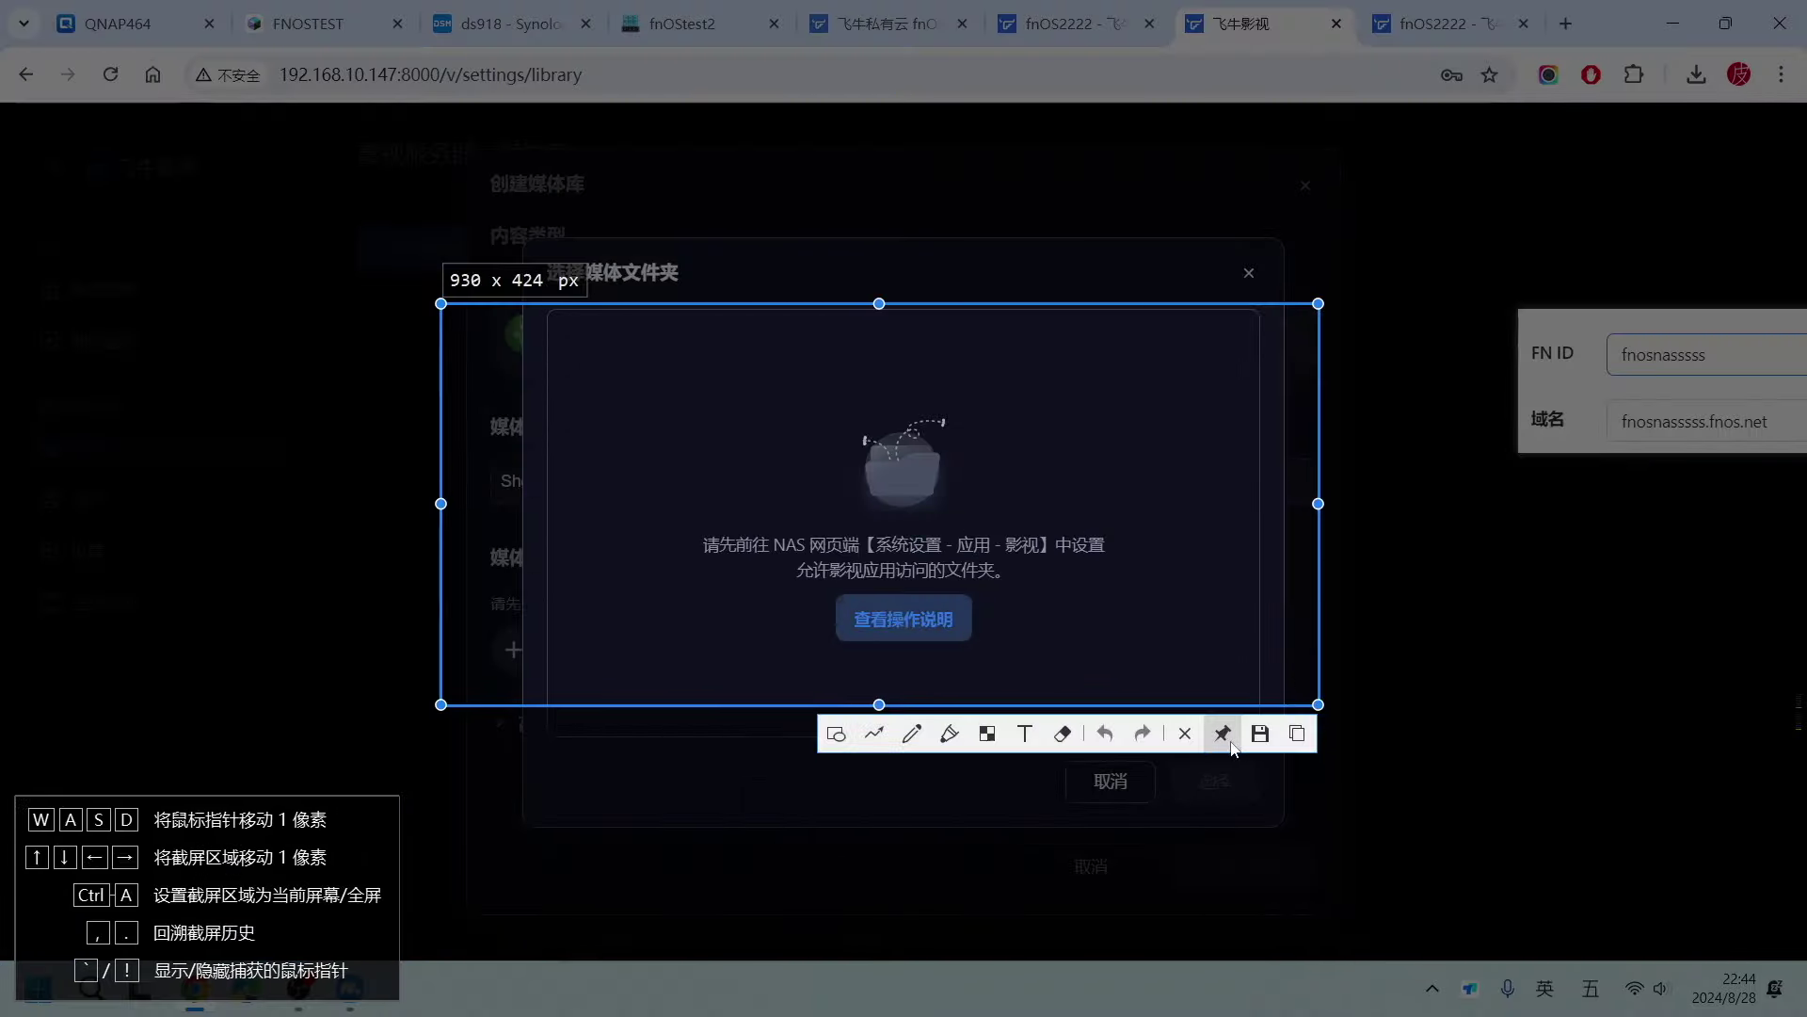
{"action": "key", "text": "ctrl+t"}
Back on fnOS2222, check the 影视 app's allowed folders in 应用设置, then open 文件管理.
{"action": "left_click", "coordinate": [1088, 31]}
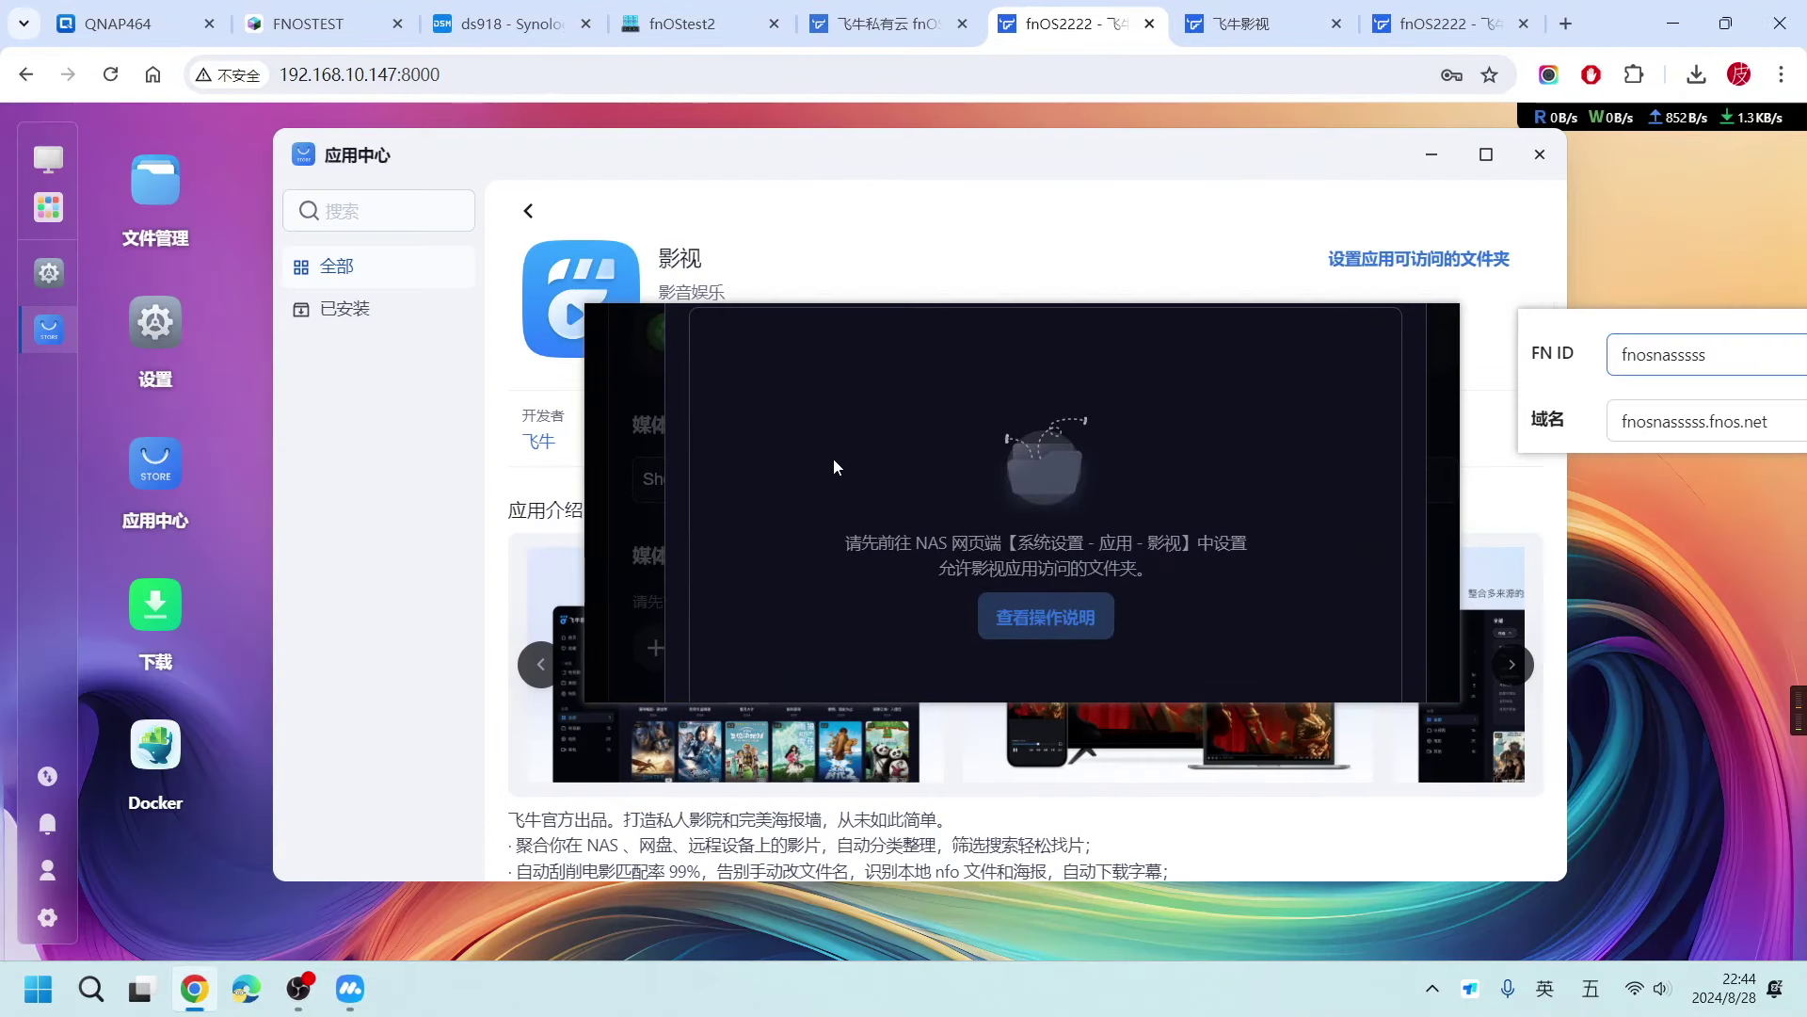
{"action": "left_click_drag", "start_coordinate": [834, 459], "coordinate": [891, 381]}
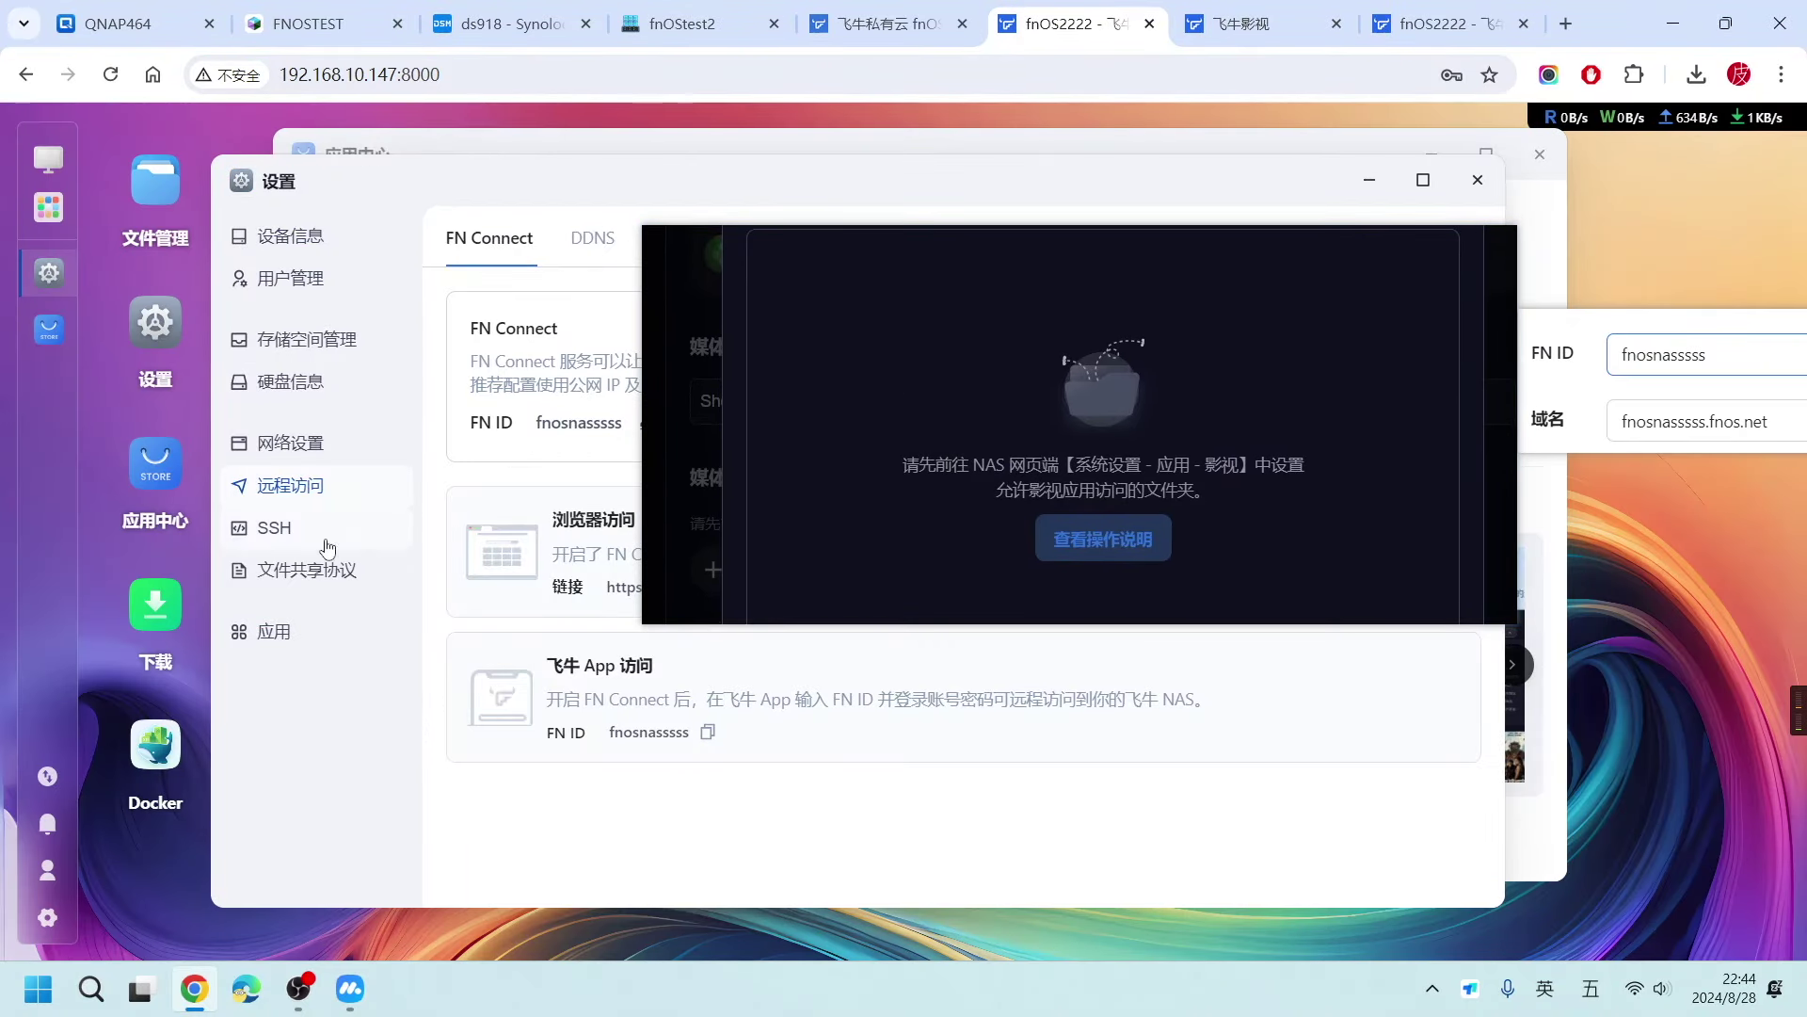
{"action": "left_click", "coordinate": [274, 631]}
{"action": "left_click_drag", "start_coordinate": [1082, 283], "coordinate": [1170, 635]}
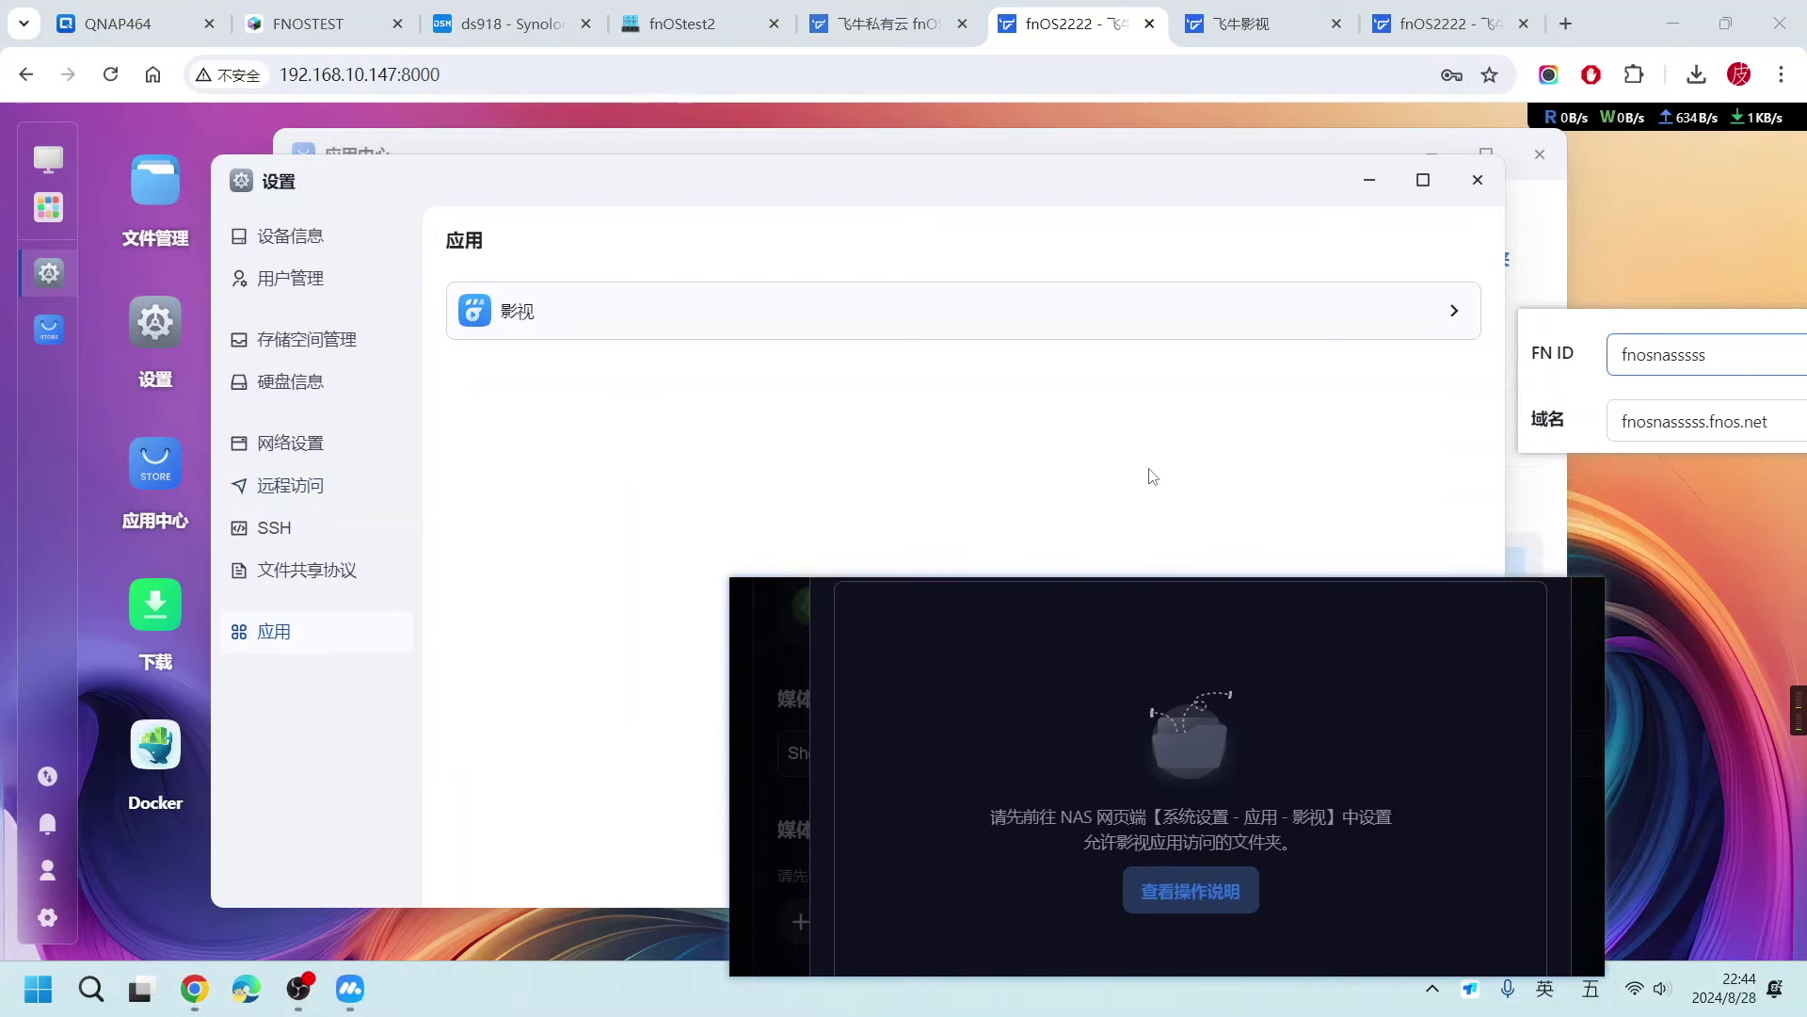
{"action": "left_click", "coordinate": [1160, 325]}
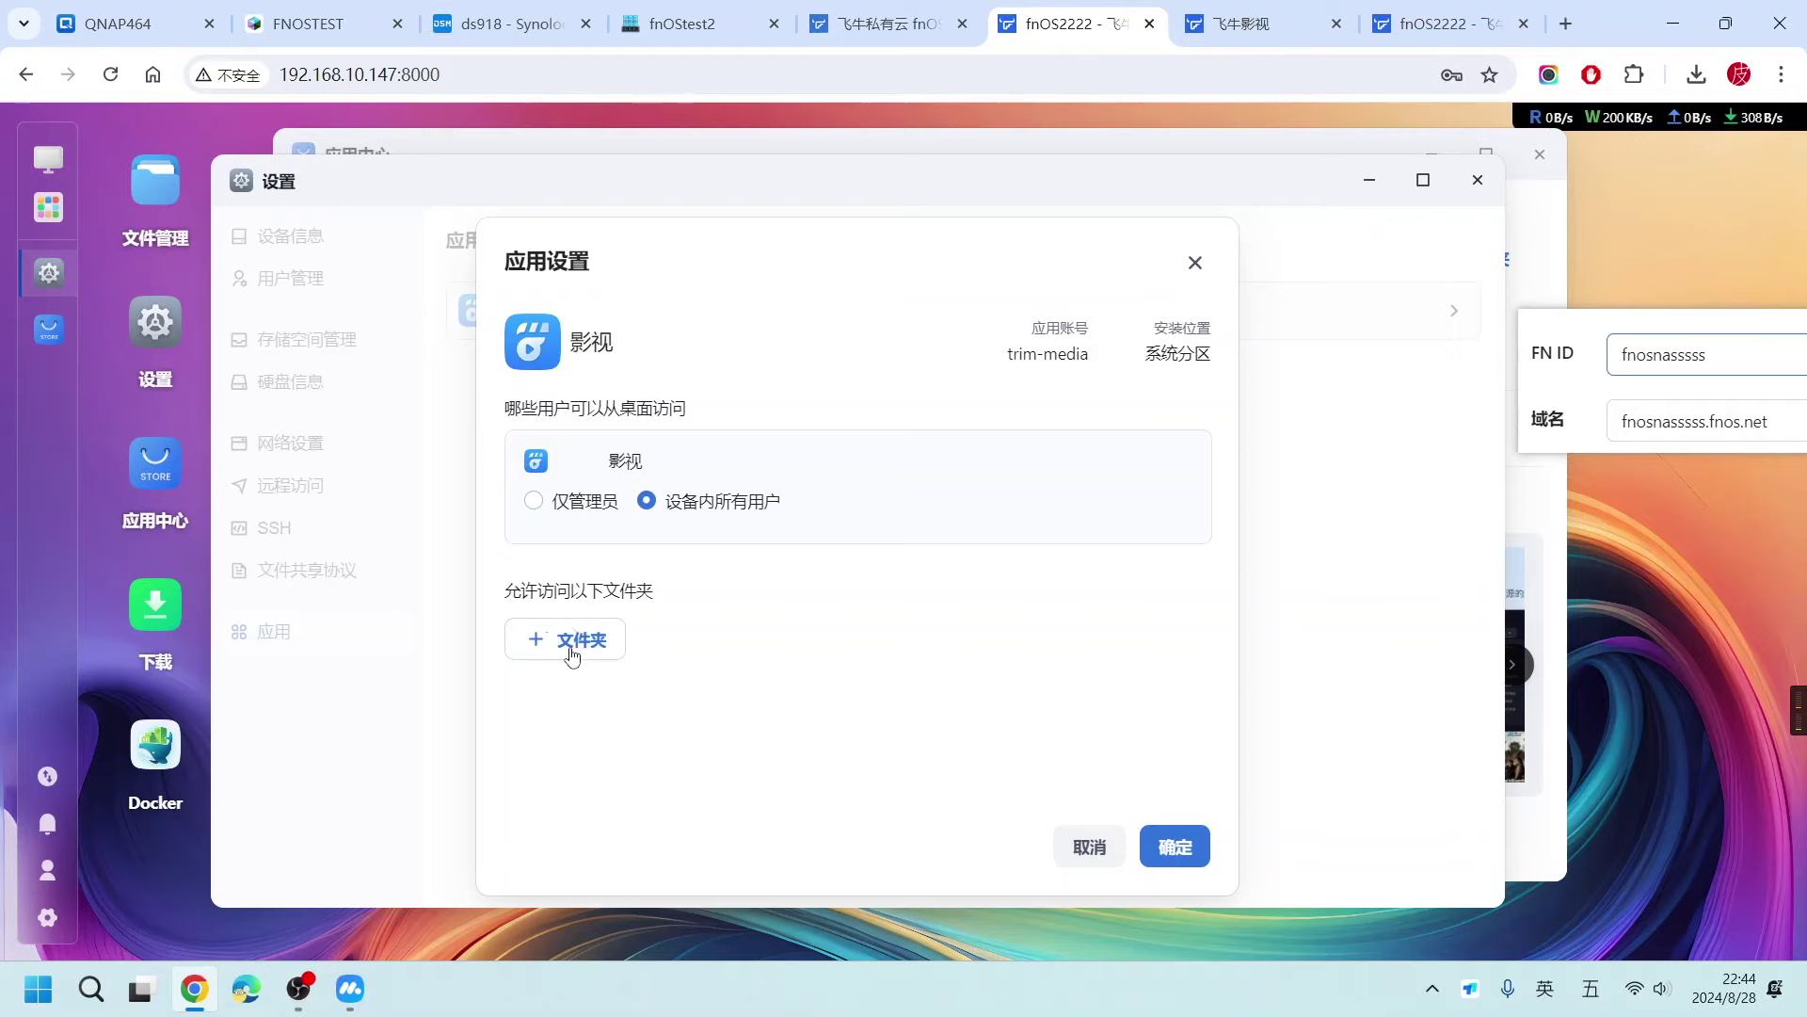
{"action": "left_click", "coordinate": [147, 184]}
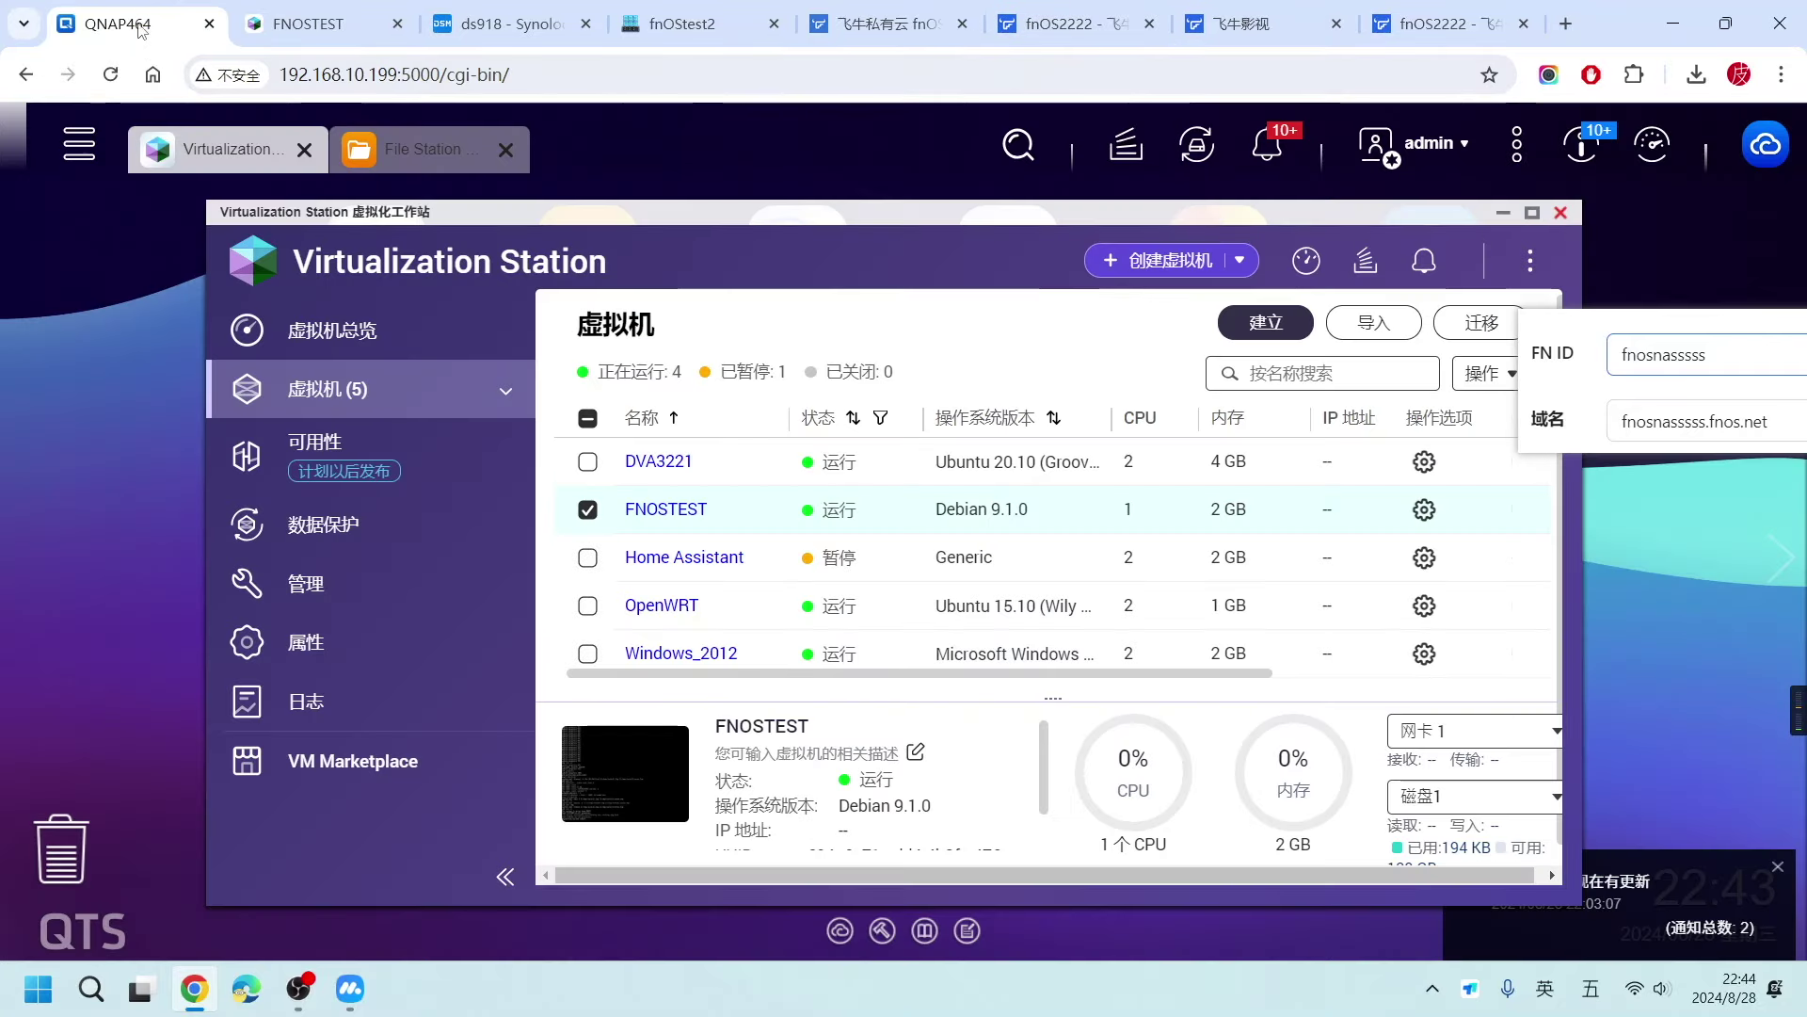
Glance at the QNAP and Synology tabs, then show File Manager's 远程挂载 section in fnOS.
{"action": "left_click", "coordinate": [131, 23]}
{"action": "left_click", "coordinate": [226, 149]}
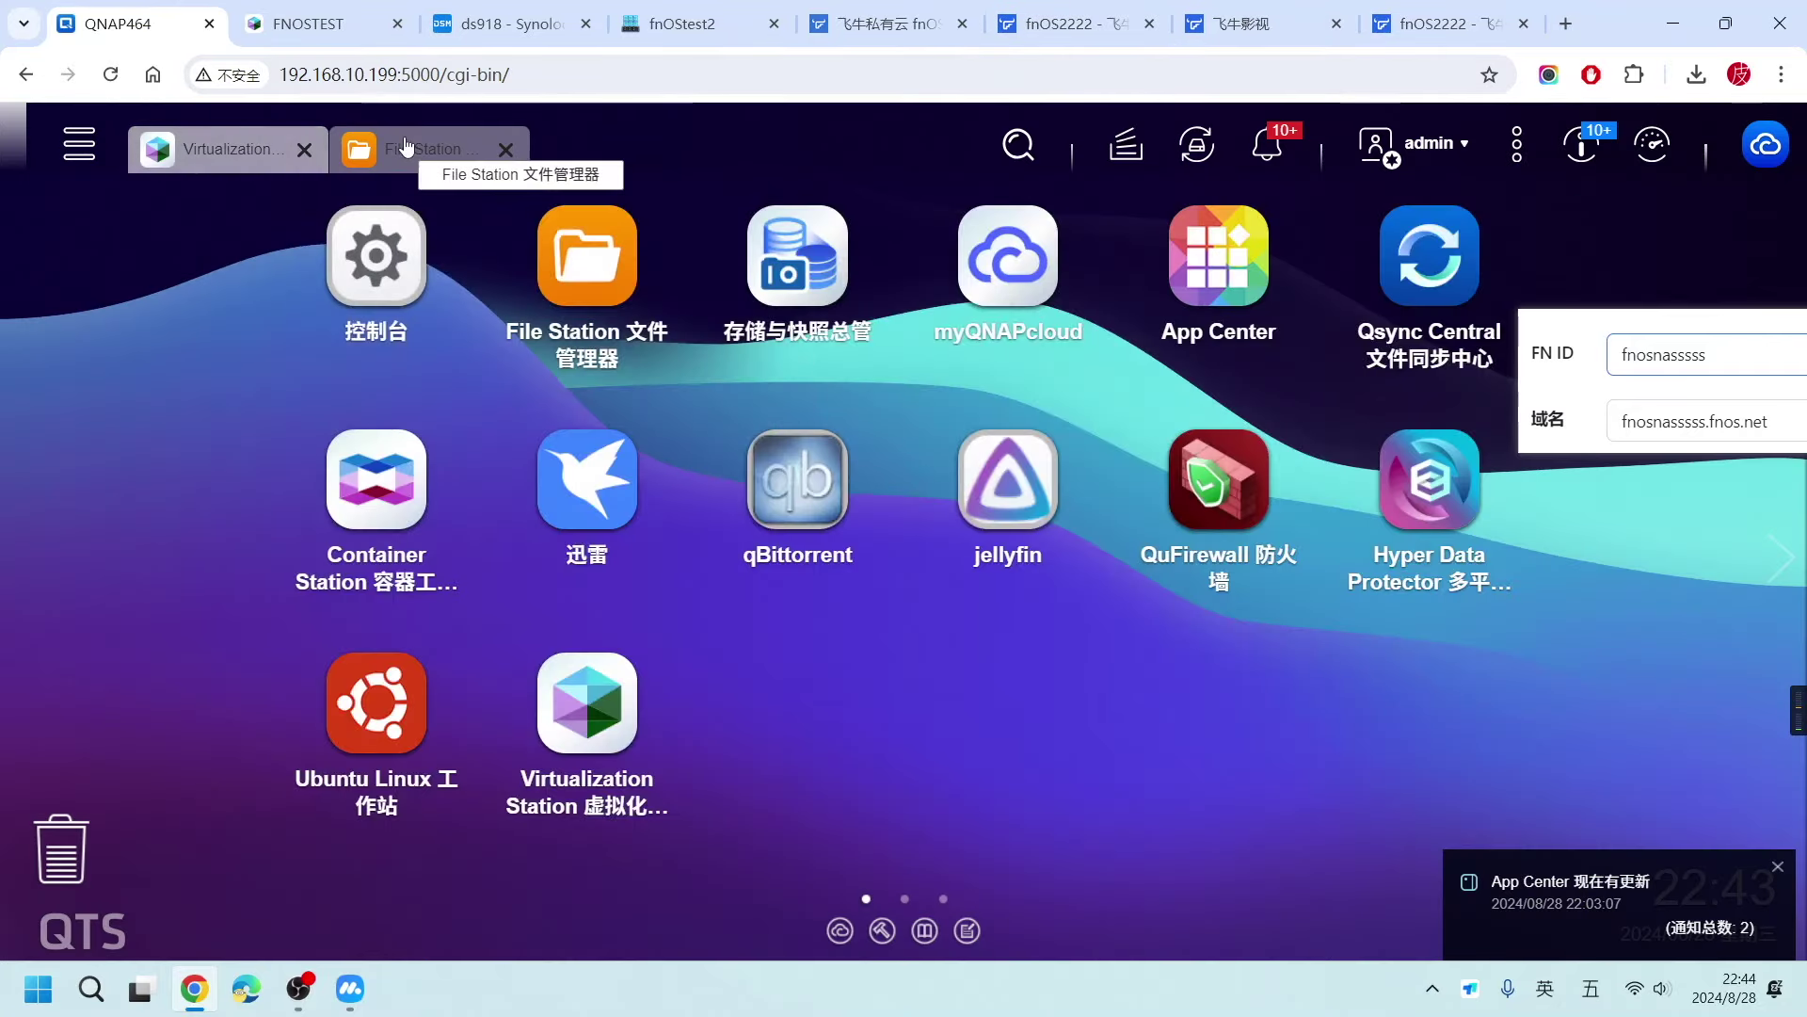
{"action": "left_click", "coordinate": [485, 29]}
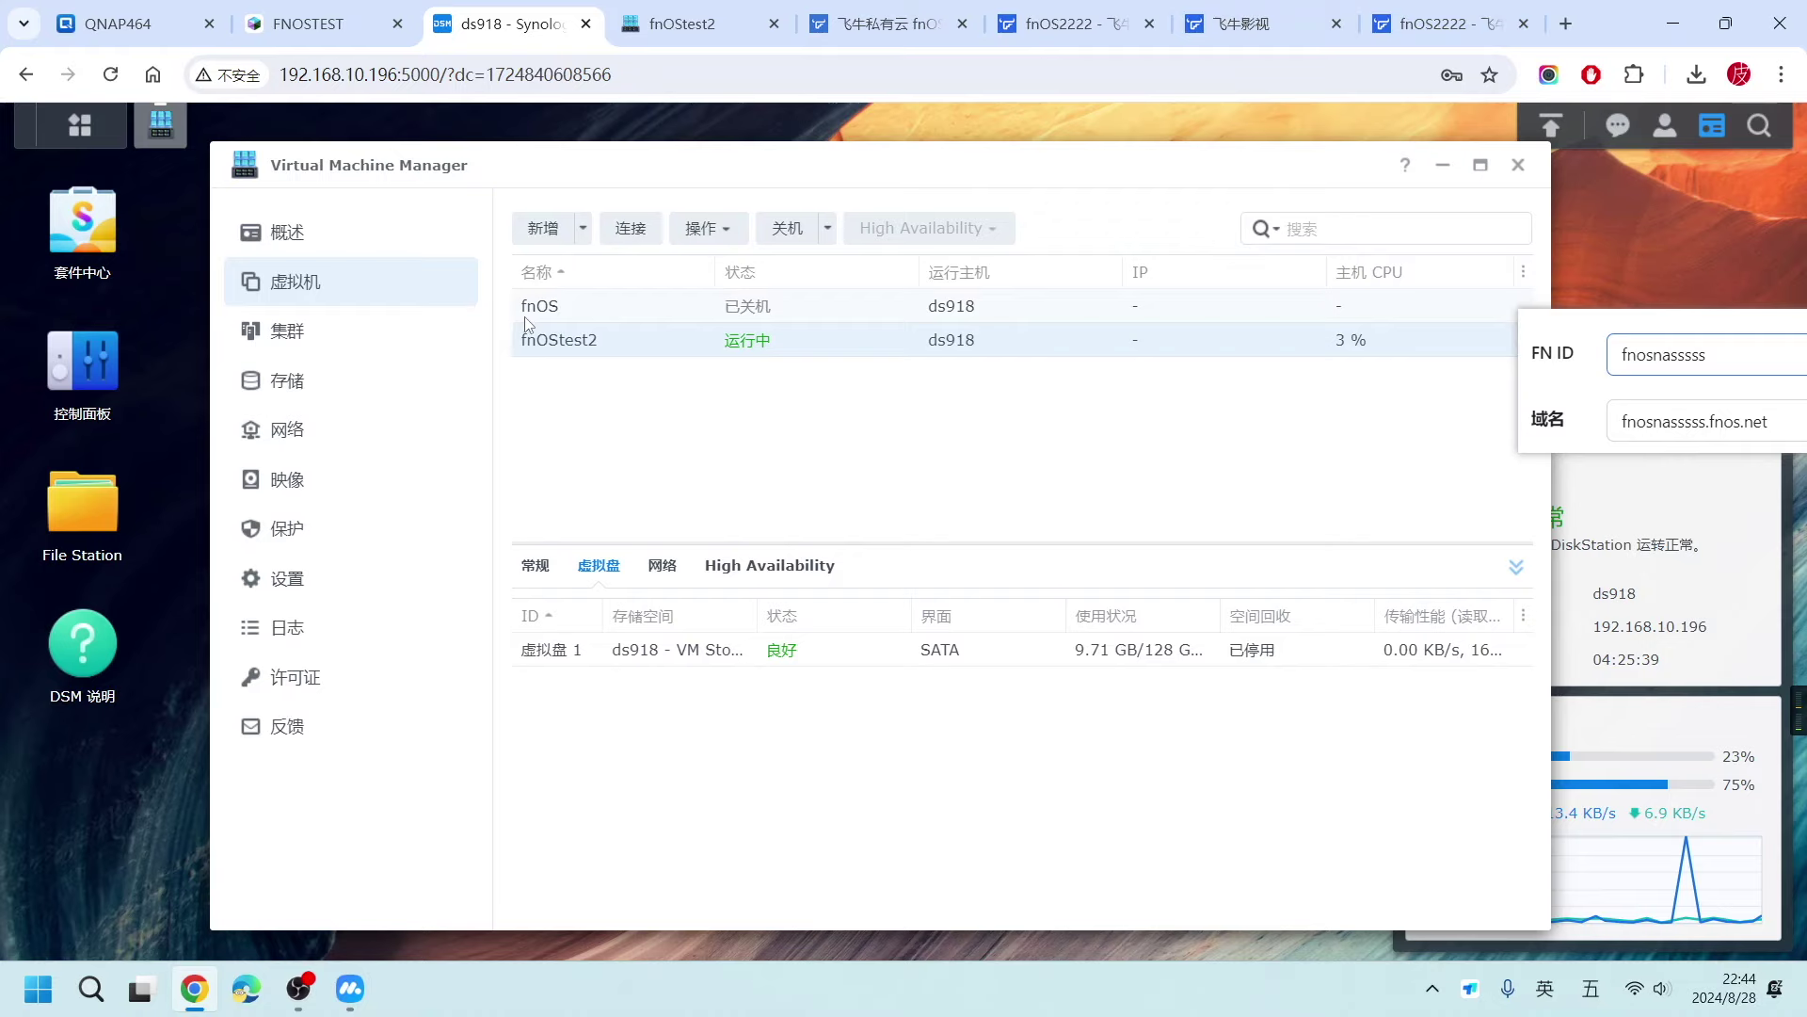
{"action": "left_click", "coordinate": [91, 33]}
{"action": "left_click", "coordinate": [511, 42]}
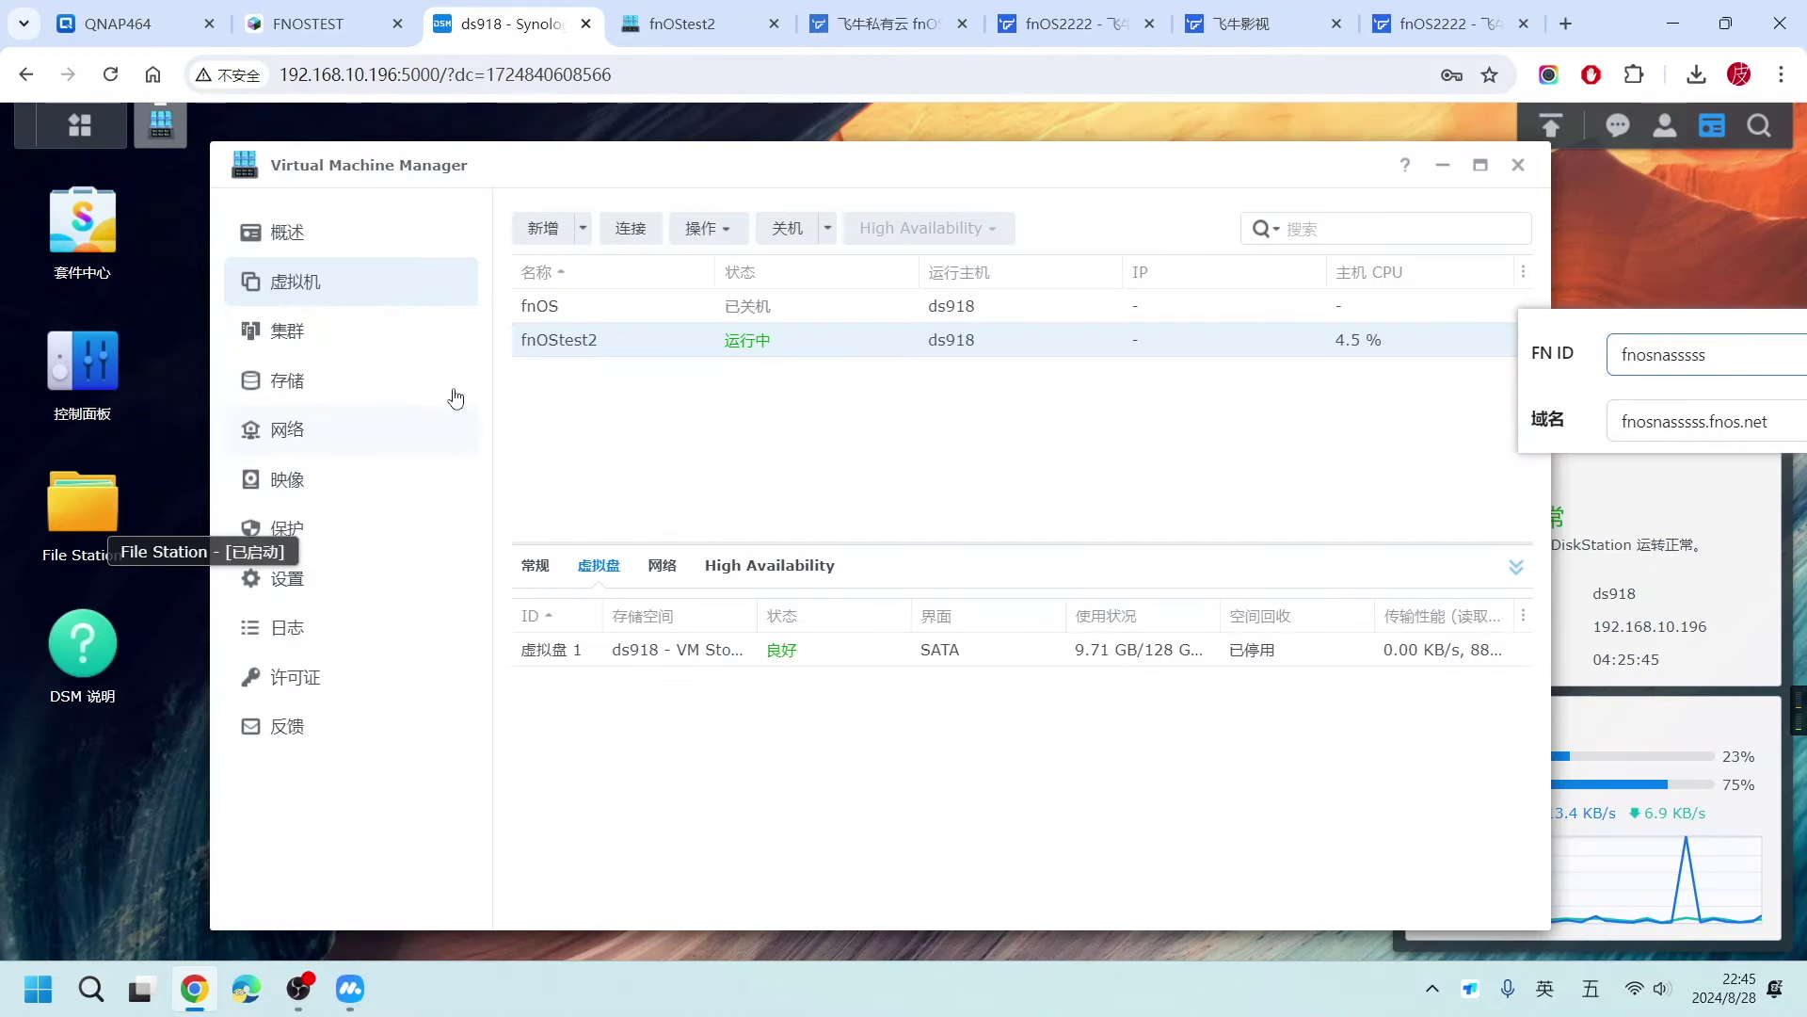
{"action": "left_click", "coordinate": [1069, 23]}
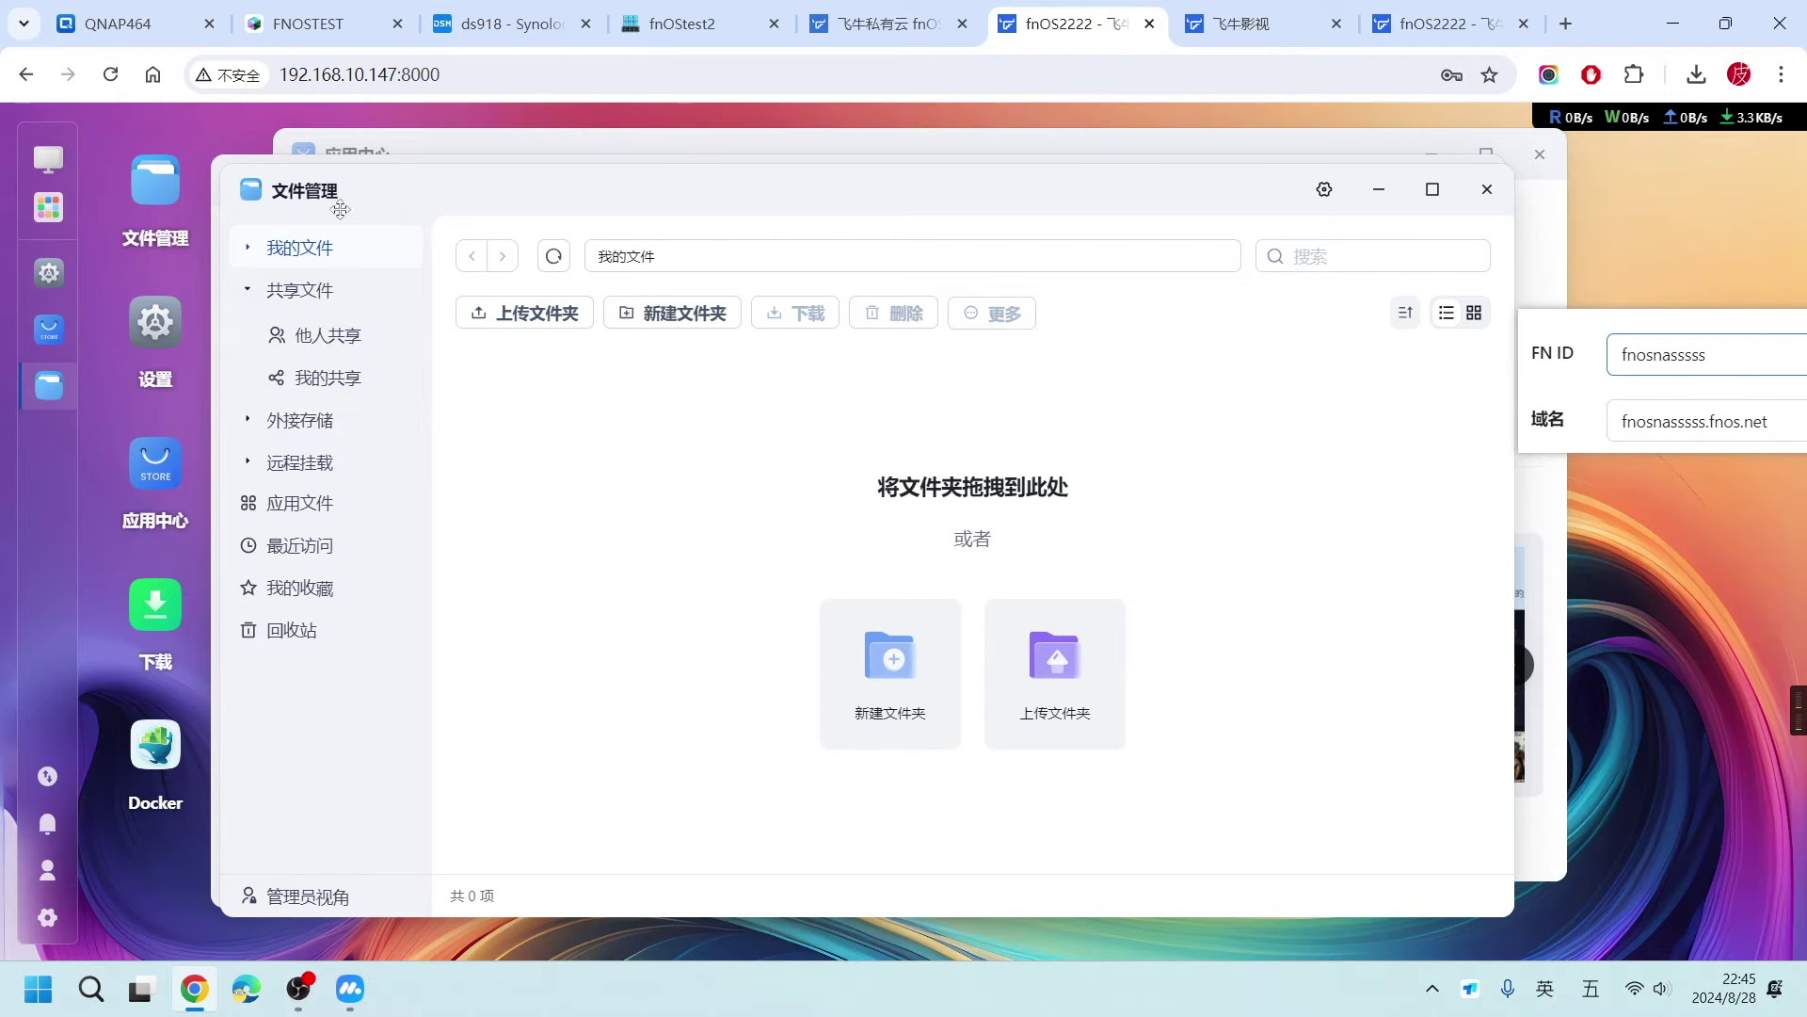
{"action": "left_click", "coordinate": [325, 461]}
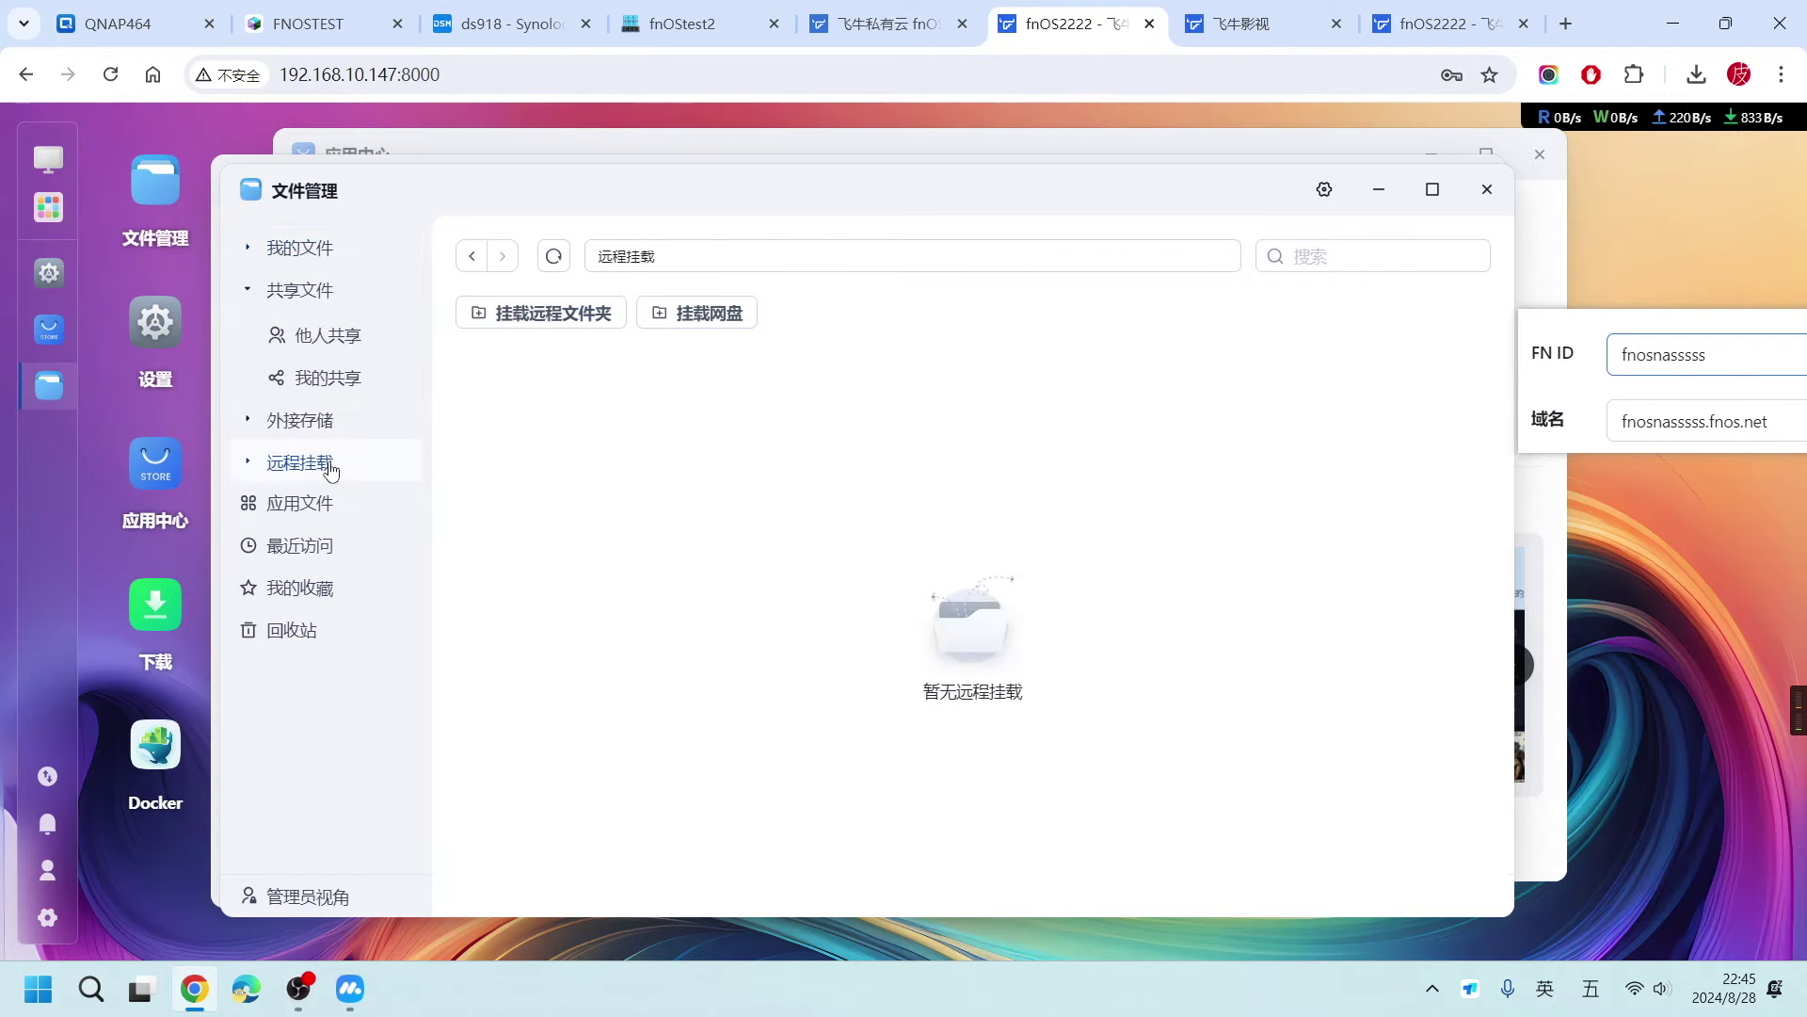
Start an SMB remote mount and set the server address to 192.168.10.188.
{"action": "left_click", "coordinate": [552, 320]}
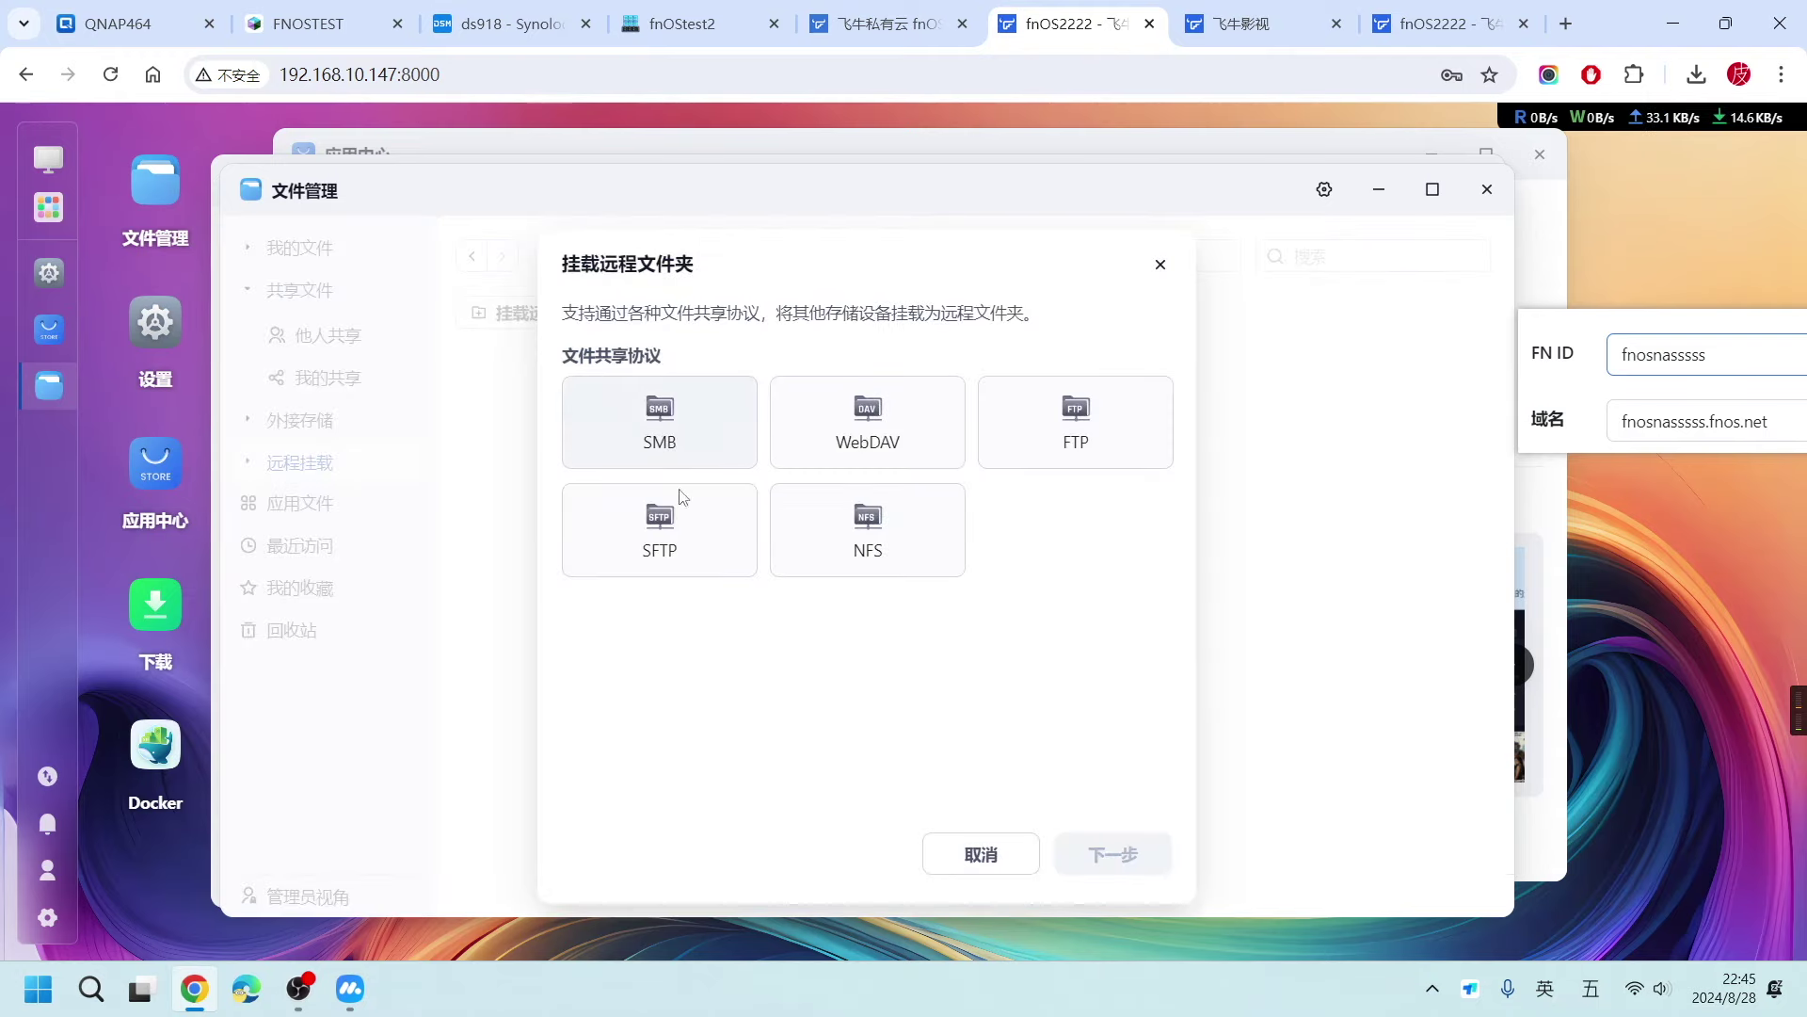
{"action": "left_click", "coordinate": [662, 409]}
{"action": "left_click", "coordinate": [1143, 854]}
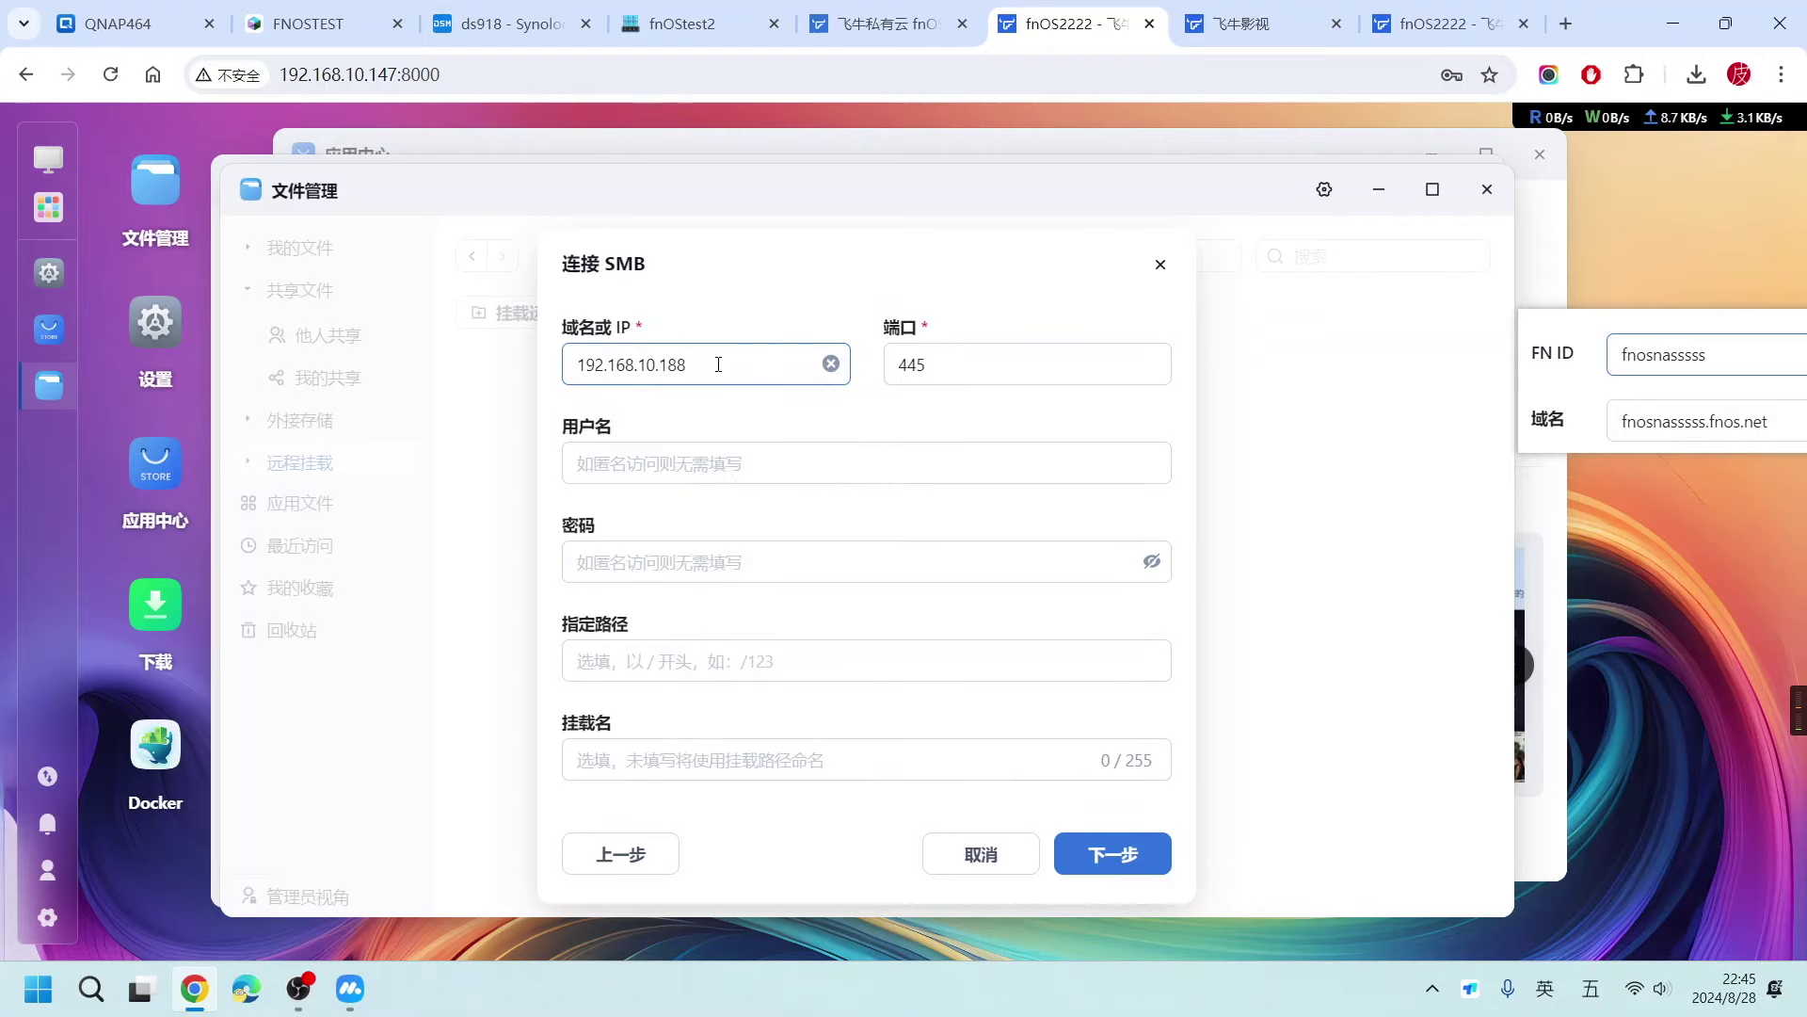
{"action": "left_click_drag", "start_coordinate": [702, 364], "coordinate": [512, 365]}
{"action": "left_click", "coordinate": [691, 365]}
{"action": "left_click_drag", "start_coordinate": [690, 365], "coordinate": [524, 375]}
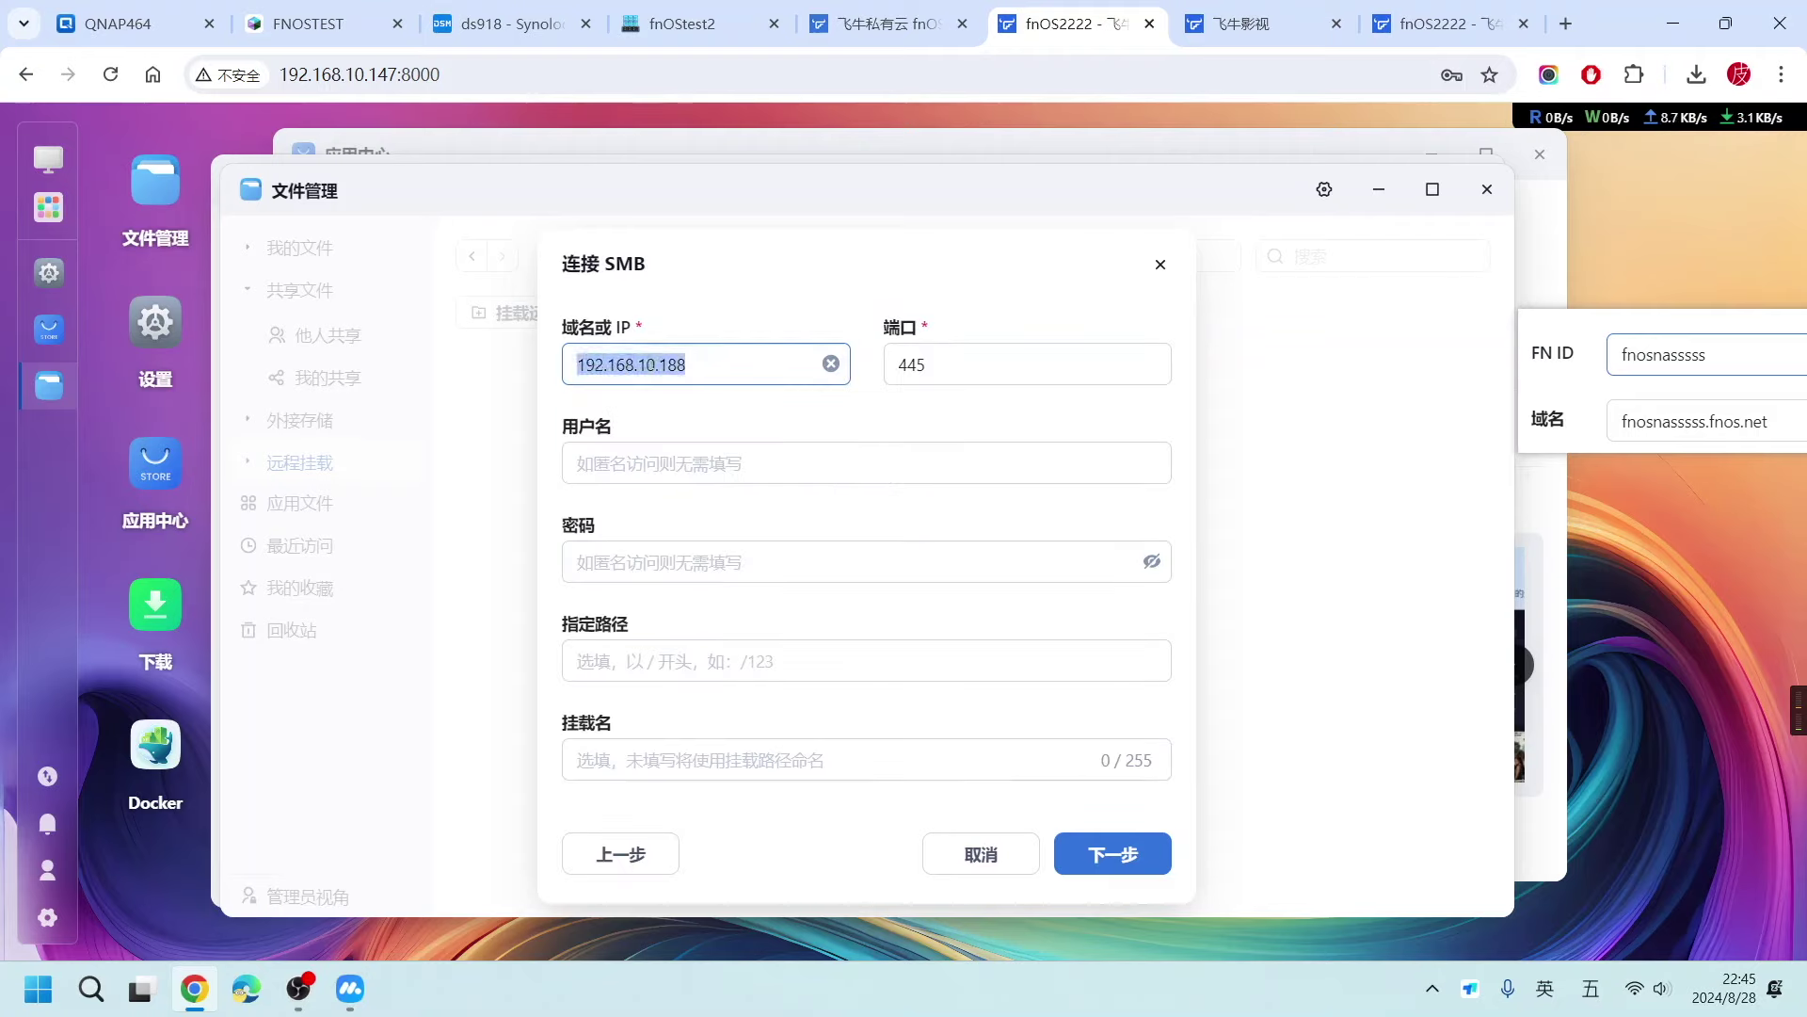
{"action": "left_click", "coordinate": [659, 365]}
{"action": "double_click", "coordinate": [697, 365]}
{"action": "left_click", "coordinate": [710, 358]}
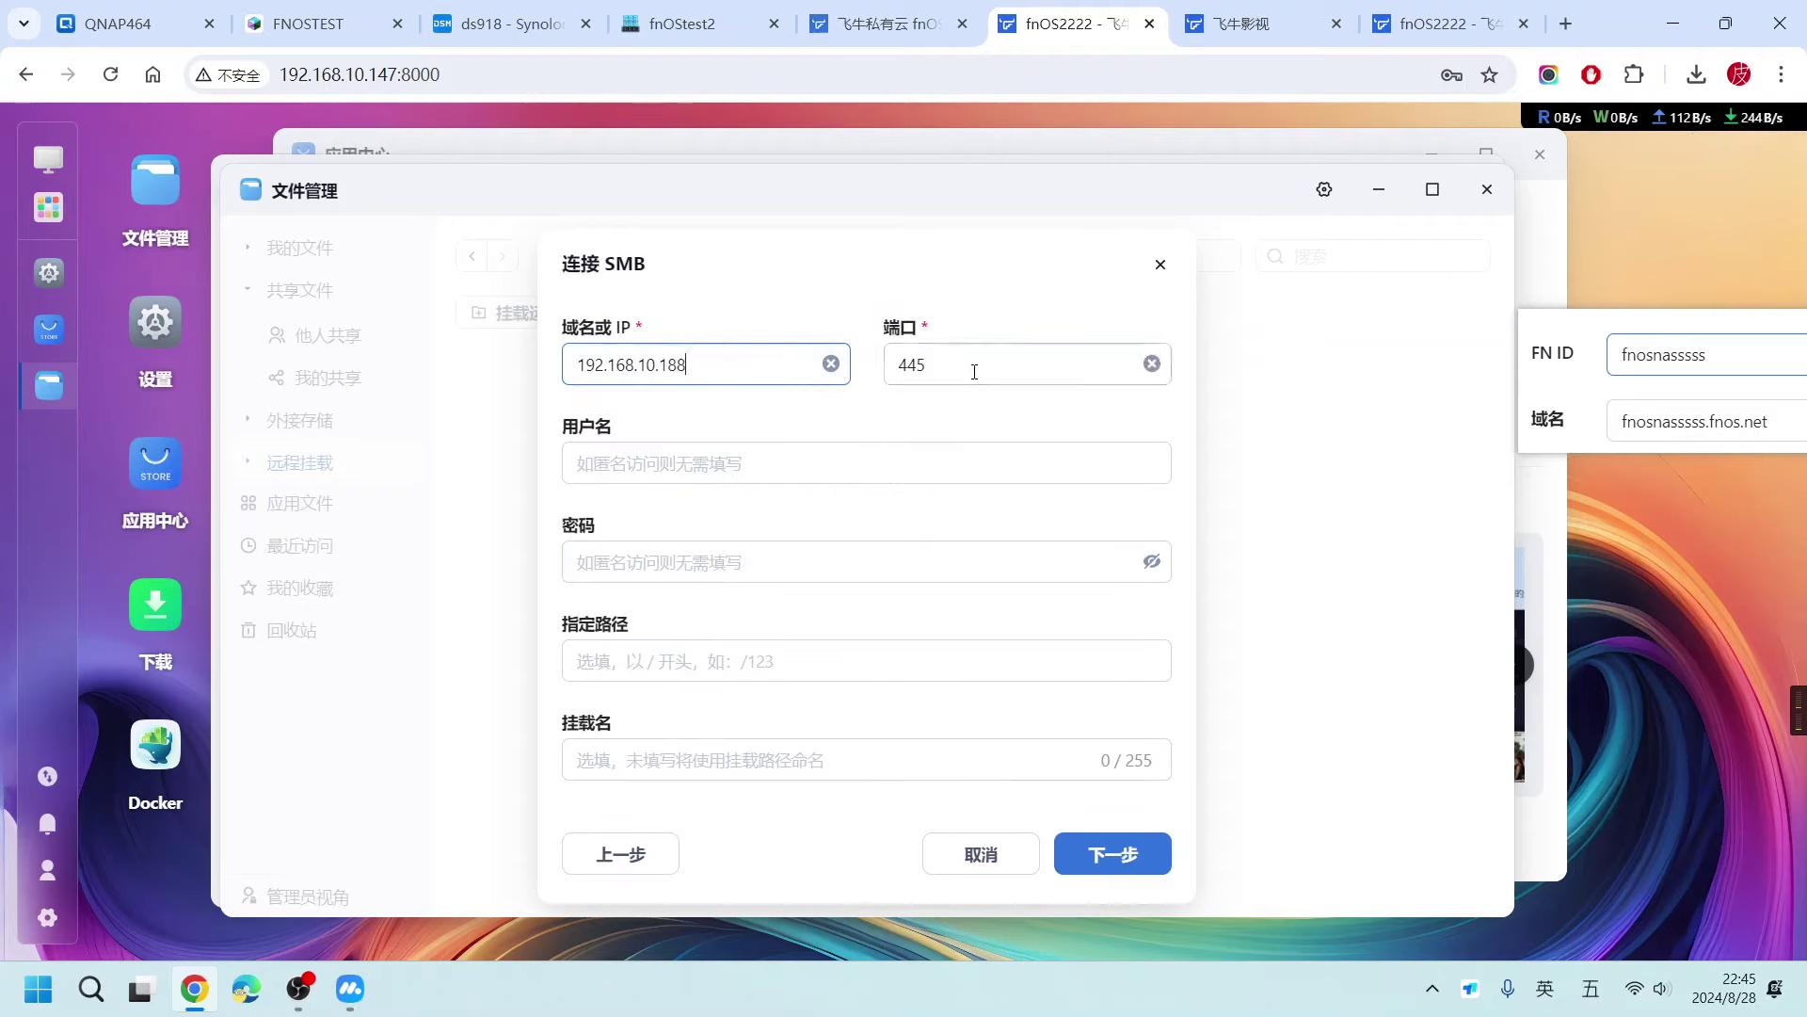
Enter the NAS username and saved password, name the mount UGREEN-NAS, and continue.
{"action": "left_click", "coordinate": [657, 464]}
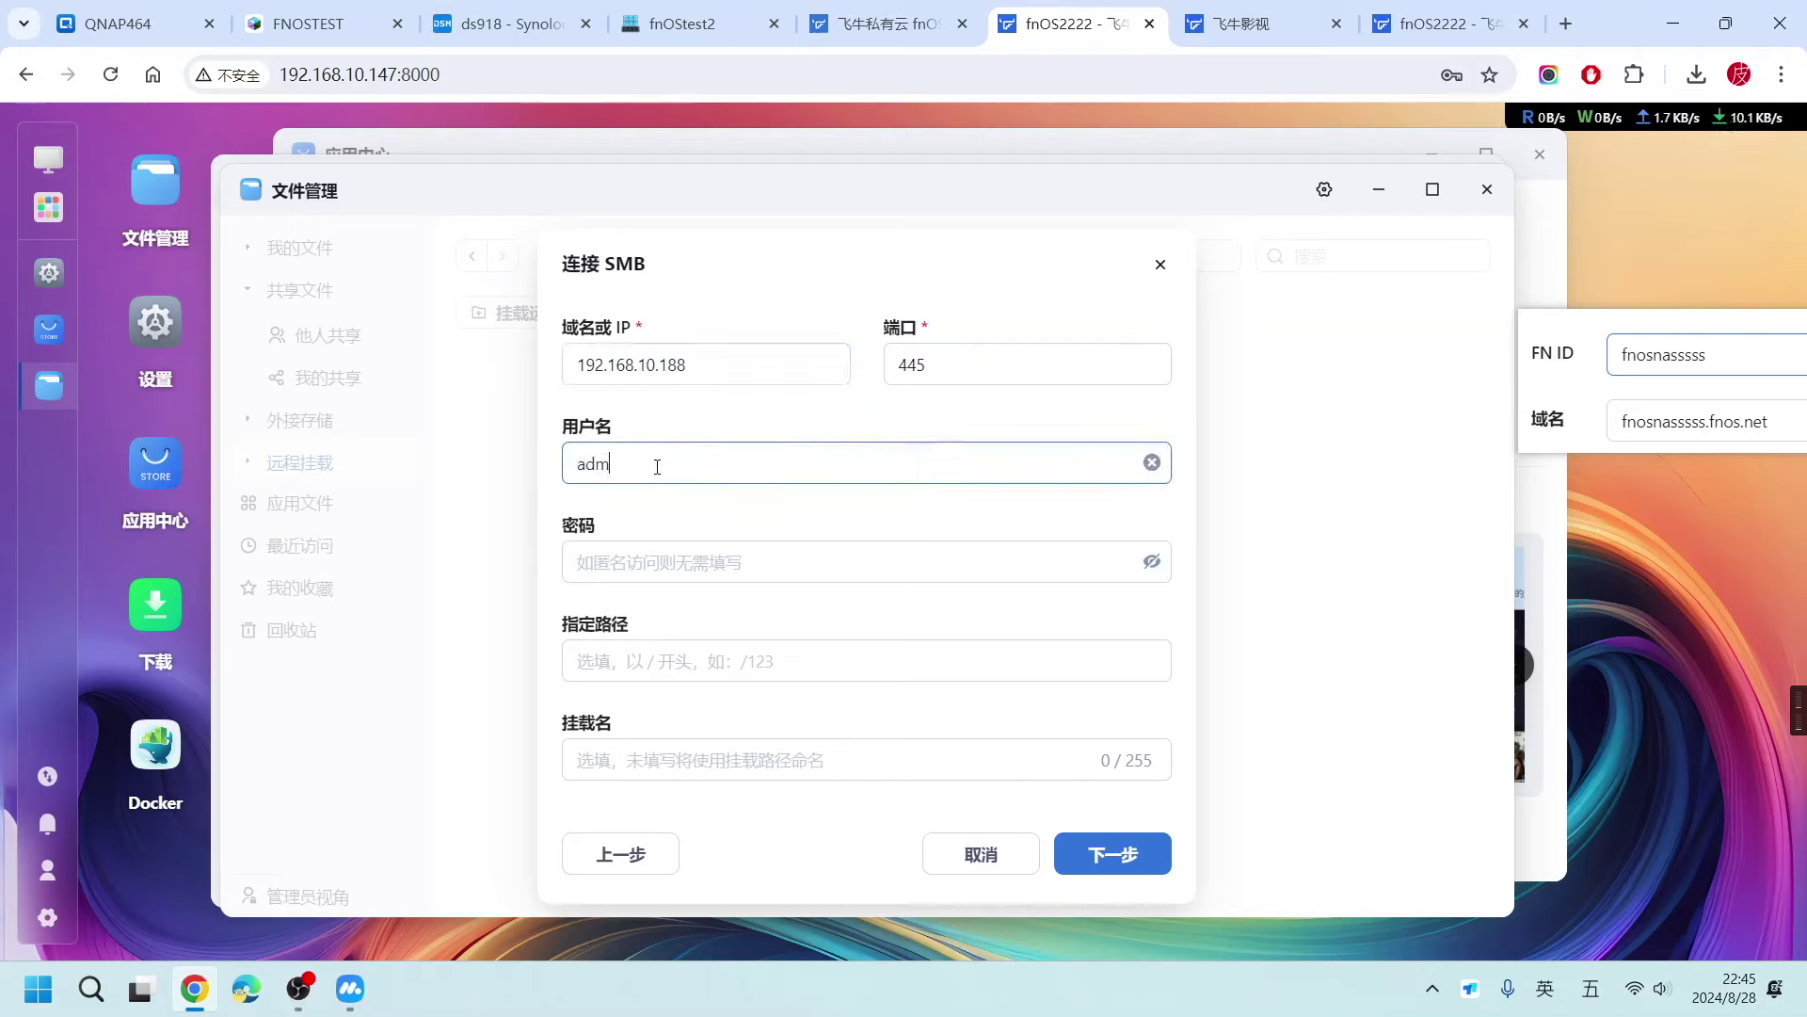
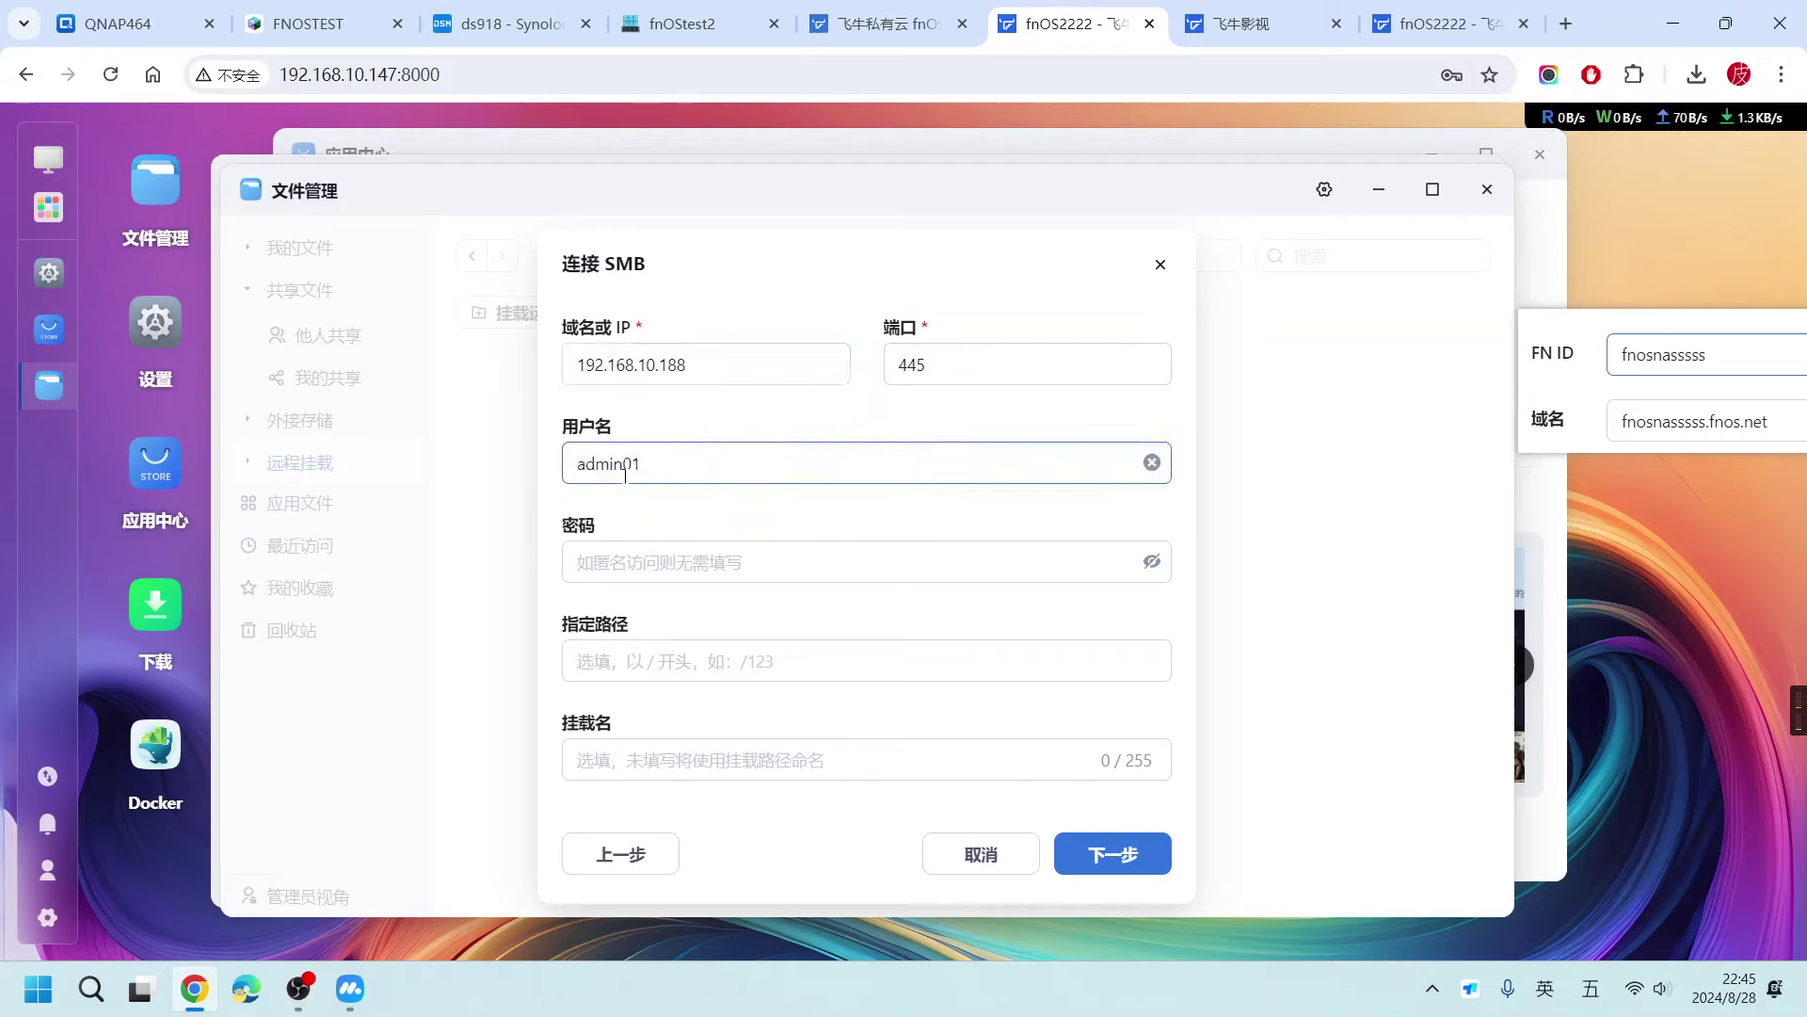
{"action": "left_click", "coordinate": [587, 562]}
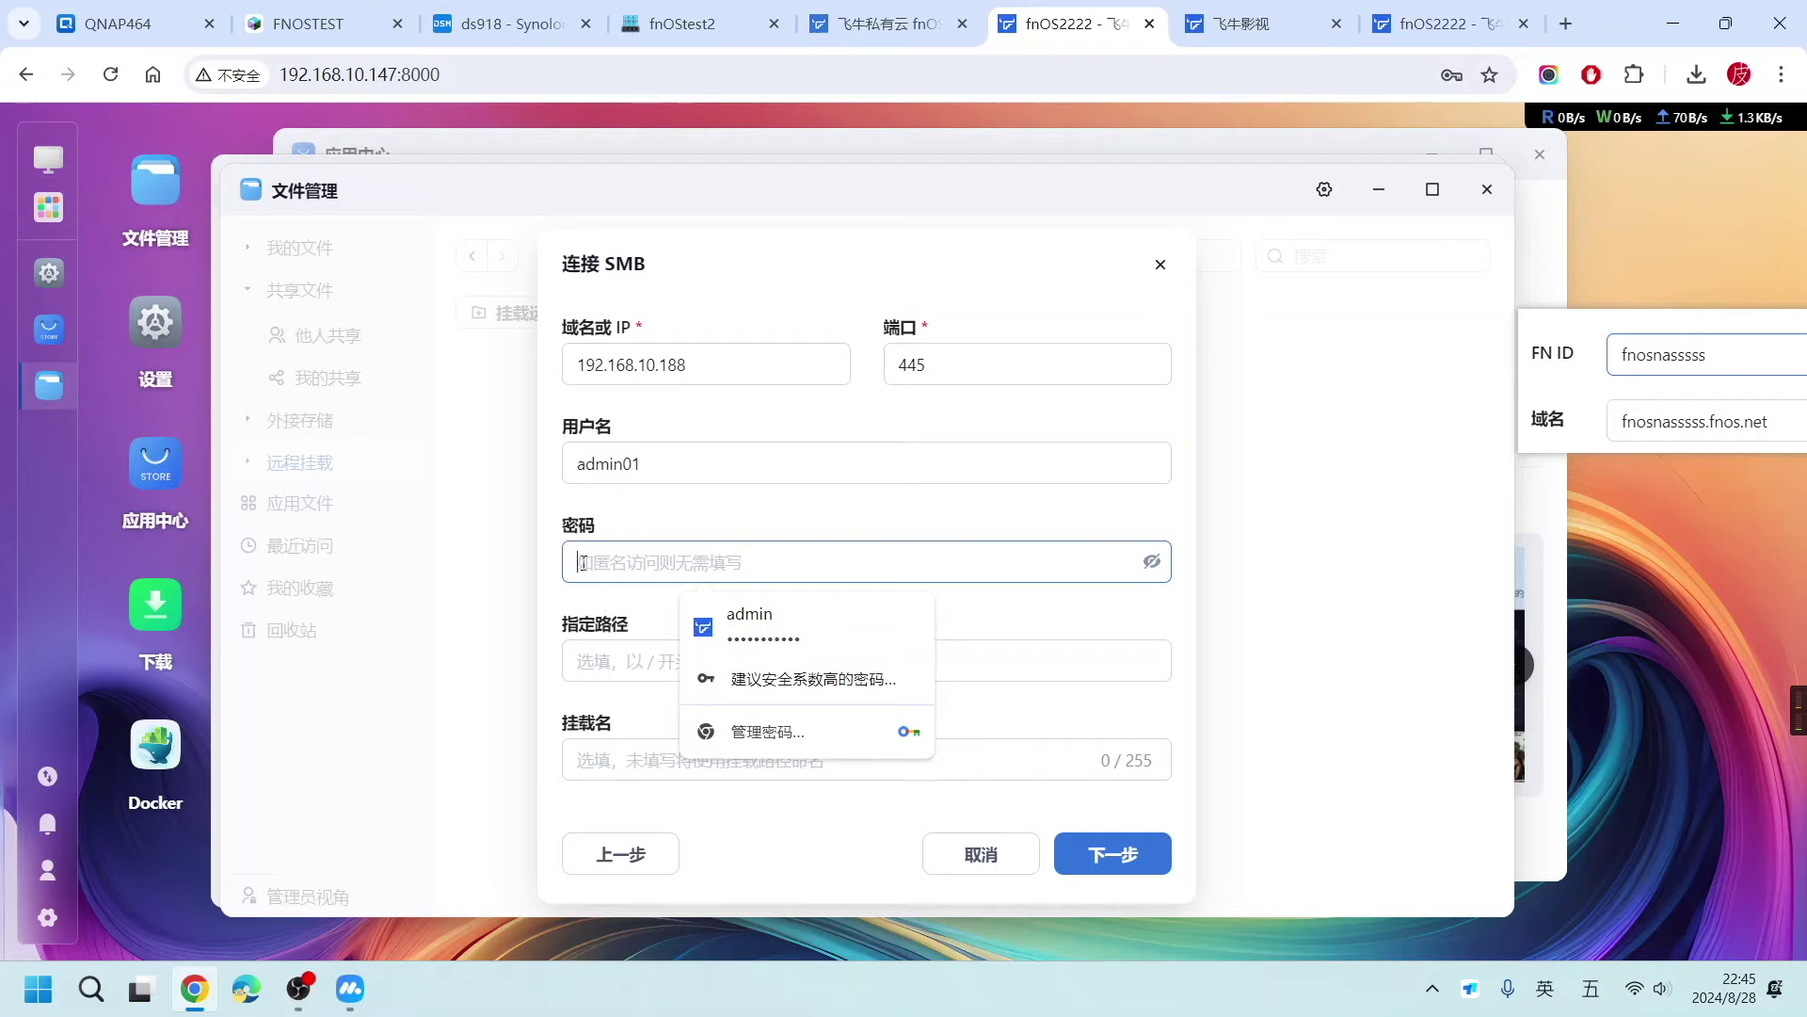
{"action": "left_click", "coordinate": [743, 623]}
{"action": "left_click", "coordinate": [590, 763]}
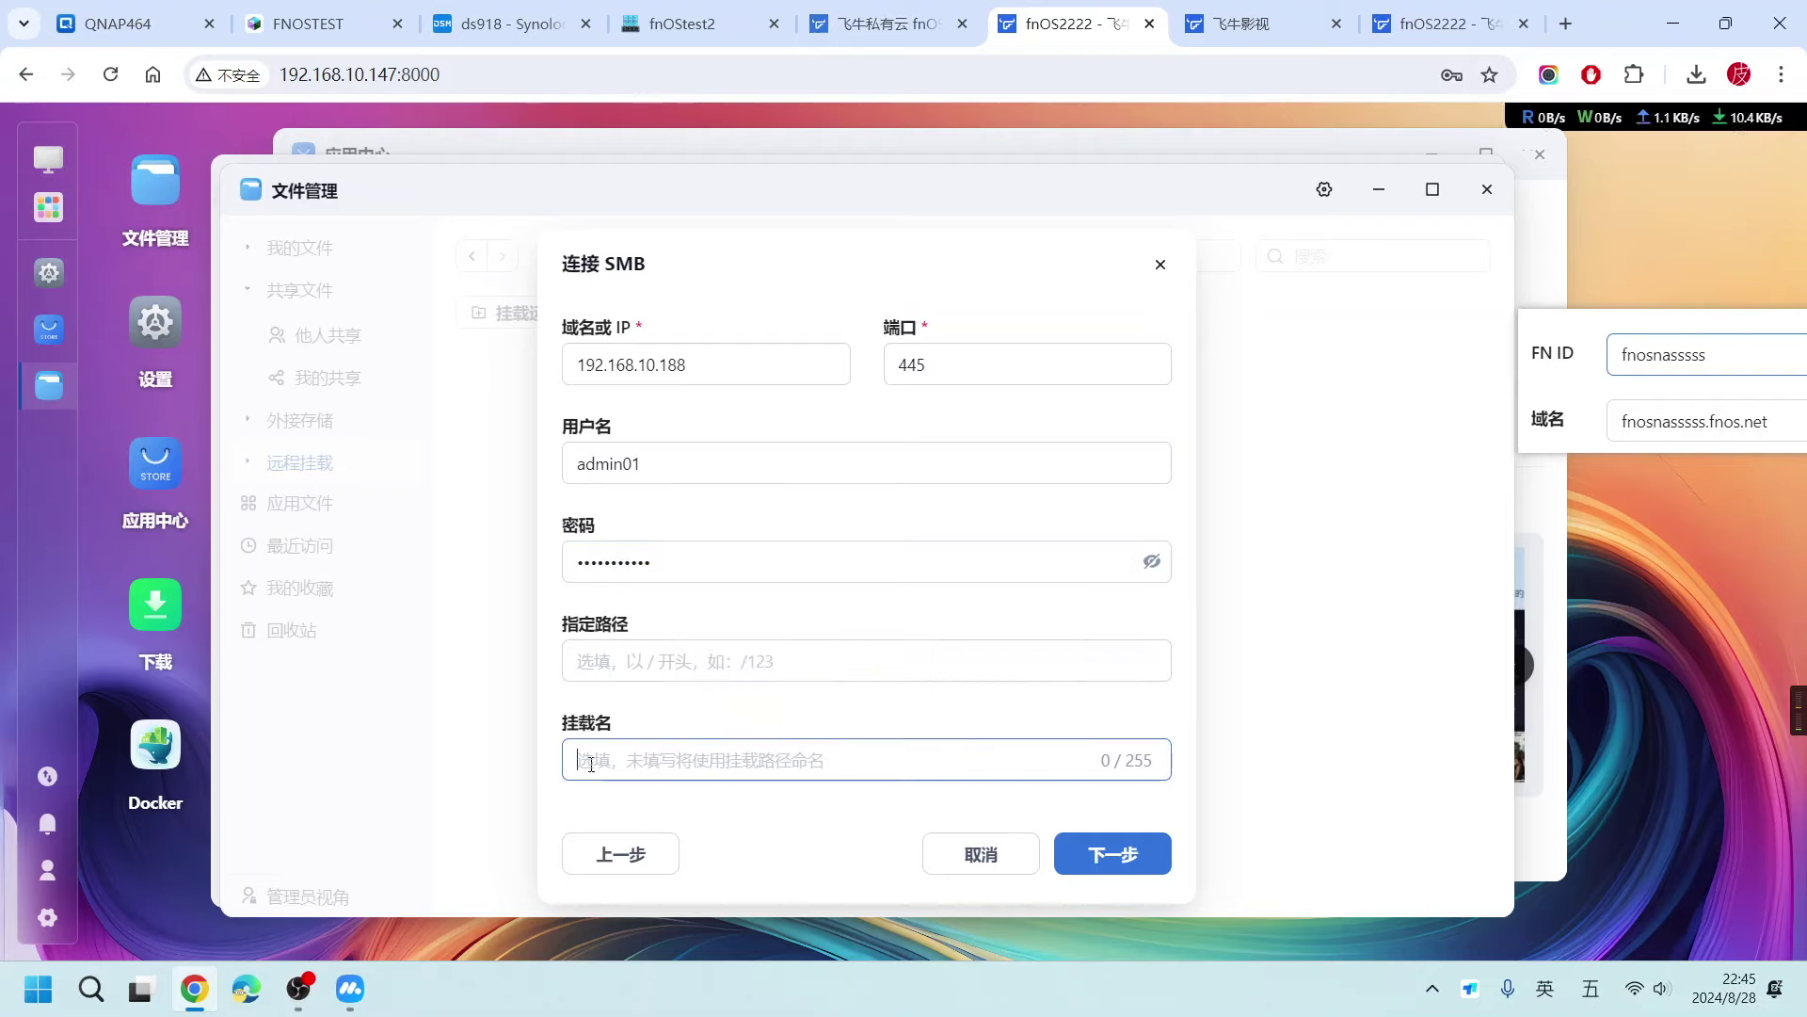
{"action": "type", "text": "UGREEN-NAS"}
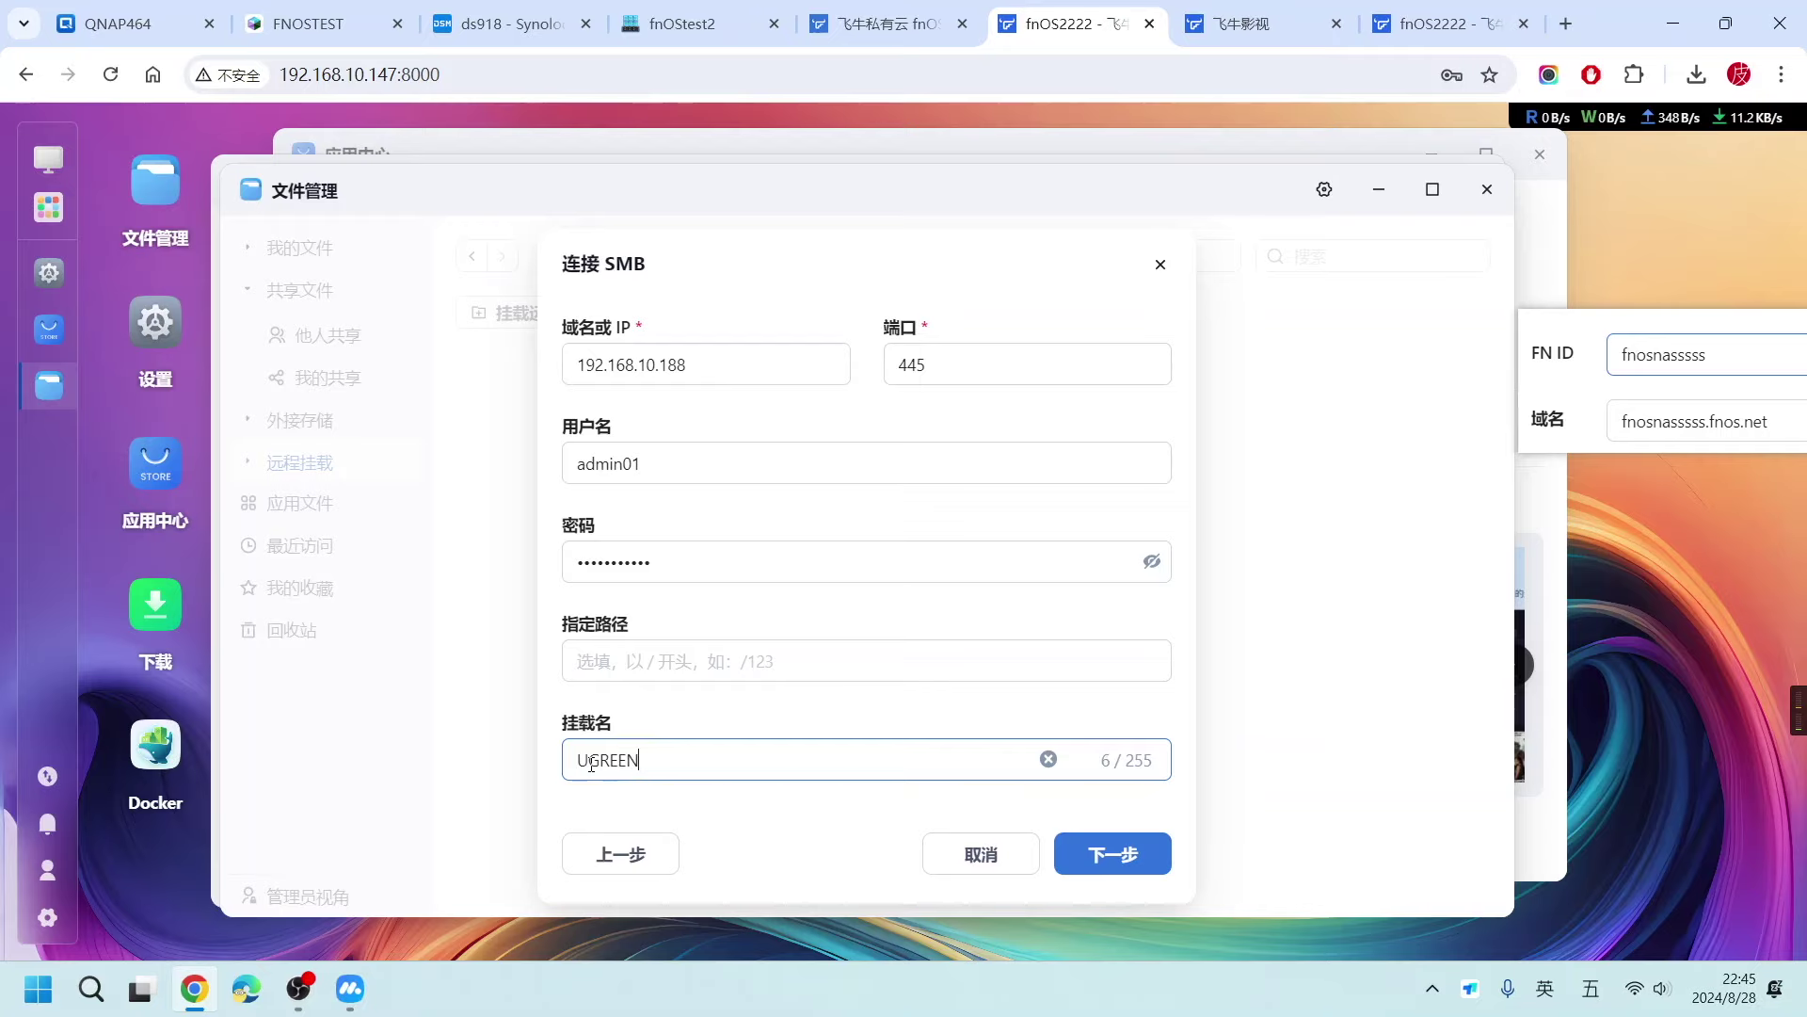
{"action": "left_click", "coordinate": [1108, 855]}
Save the SMB login in Chrome, then mount the /ENT share as UGREEN-NAS.
{"action": "left_click", "coordinate": [1365, 432]}
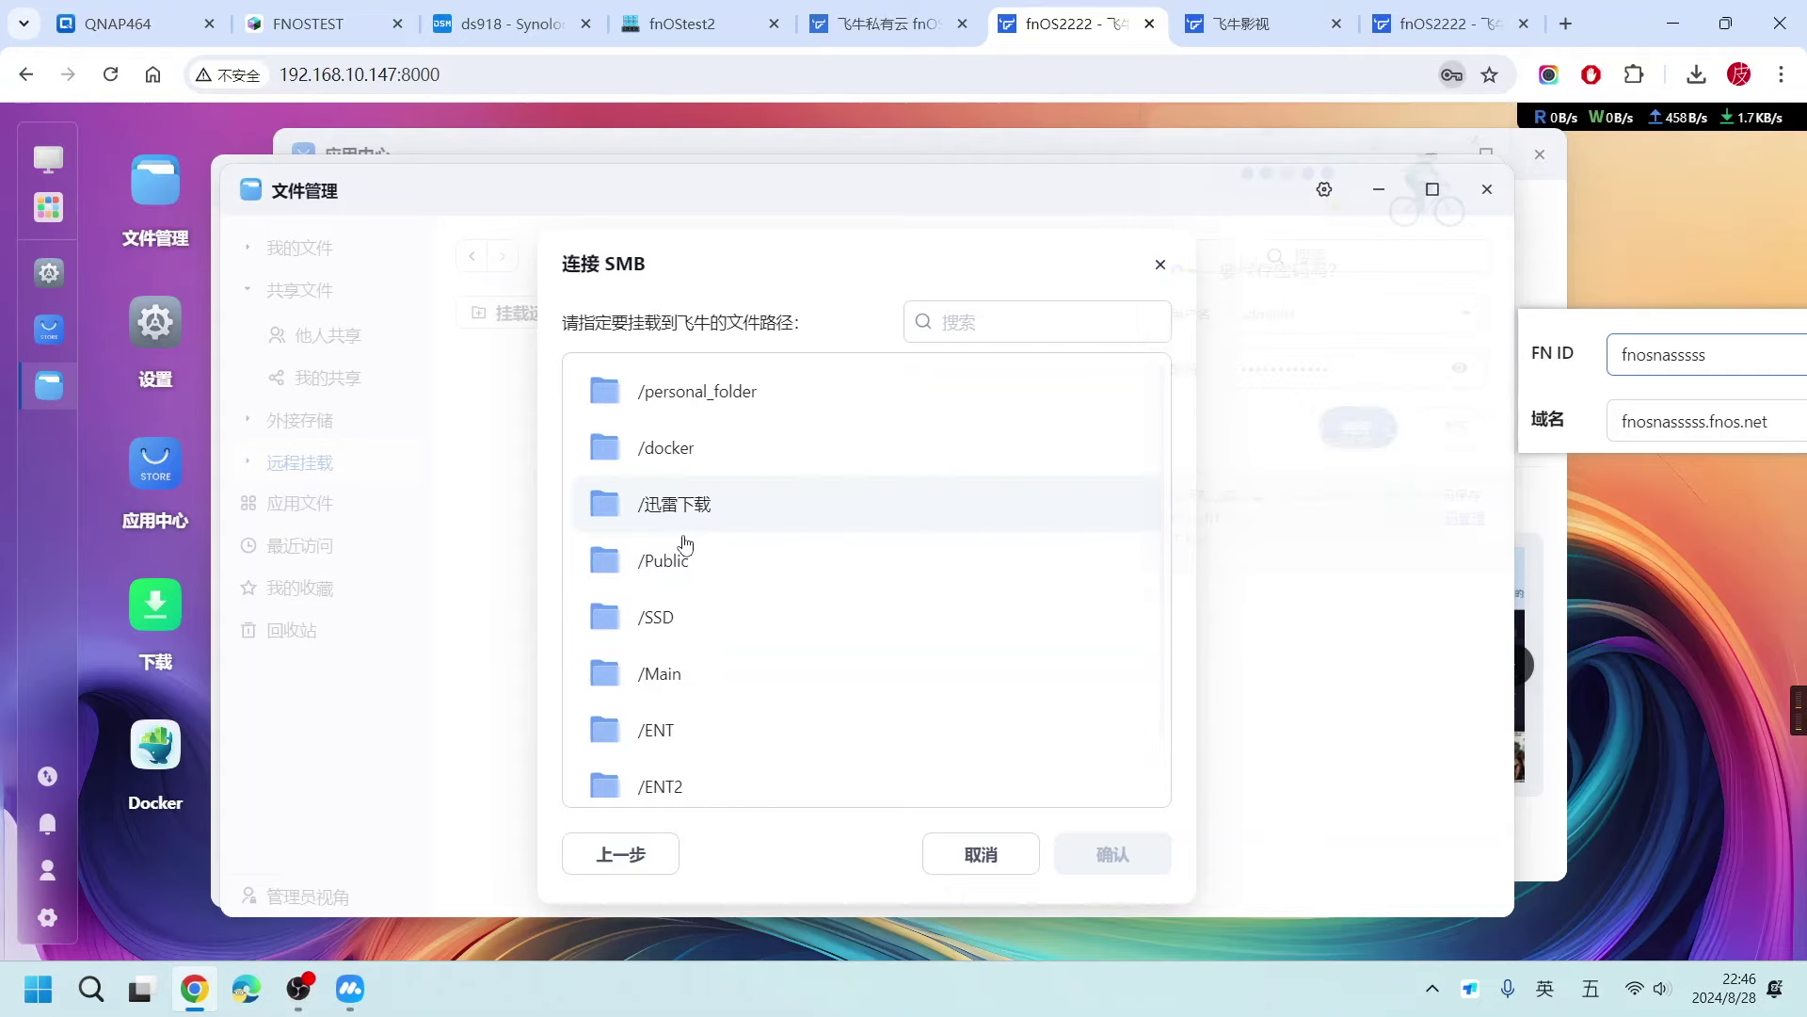
{"action": "left_click", "coordinate": [489, 25]}
{"action": "left_click", "coordinate": [141, 24]}
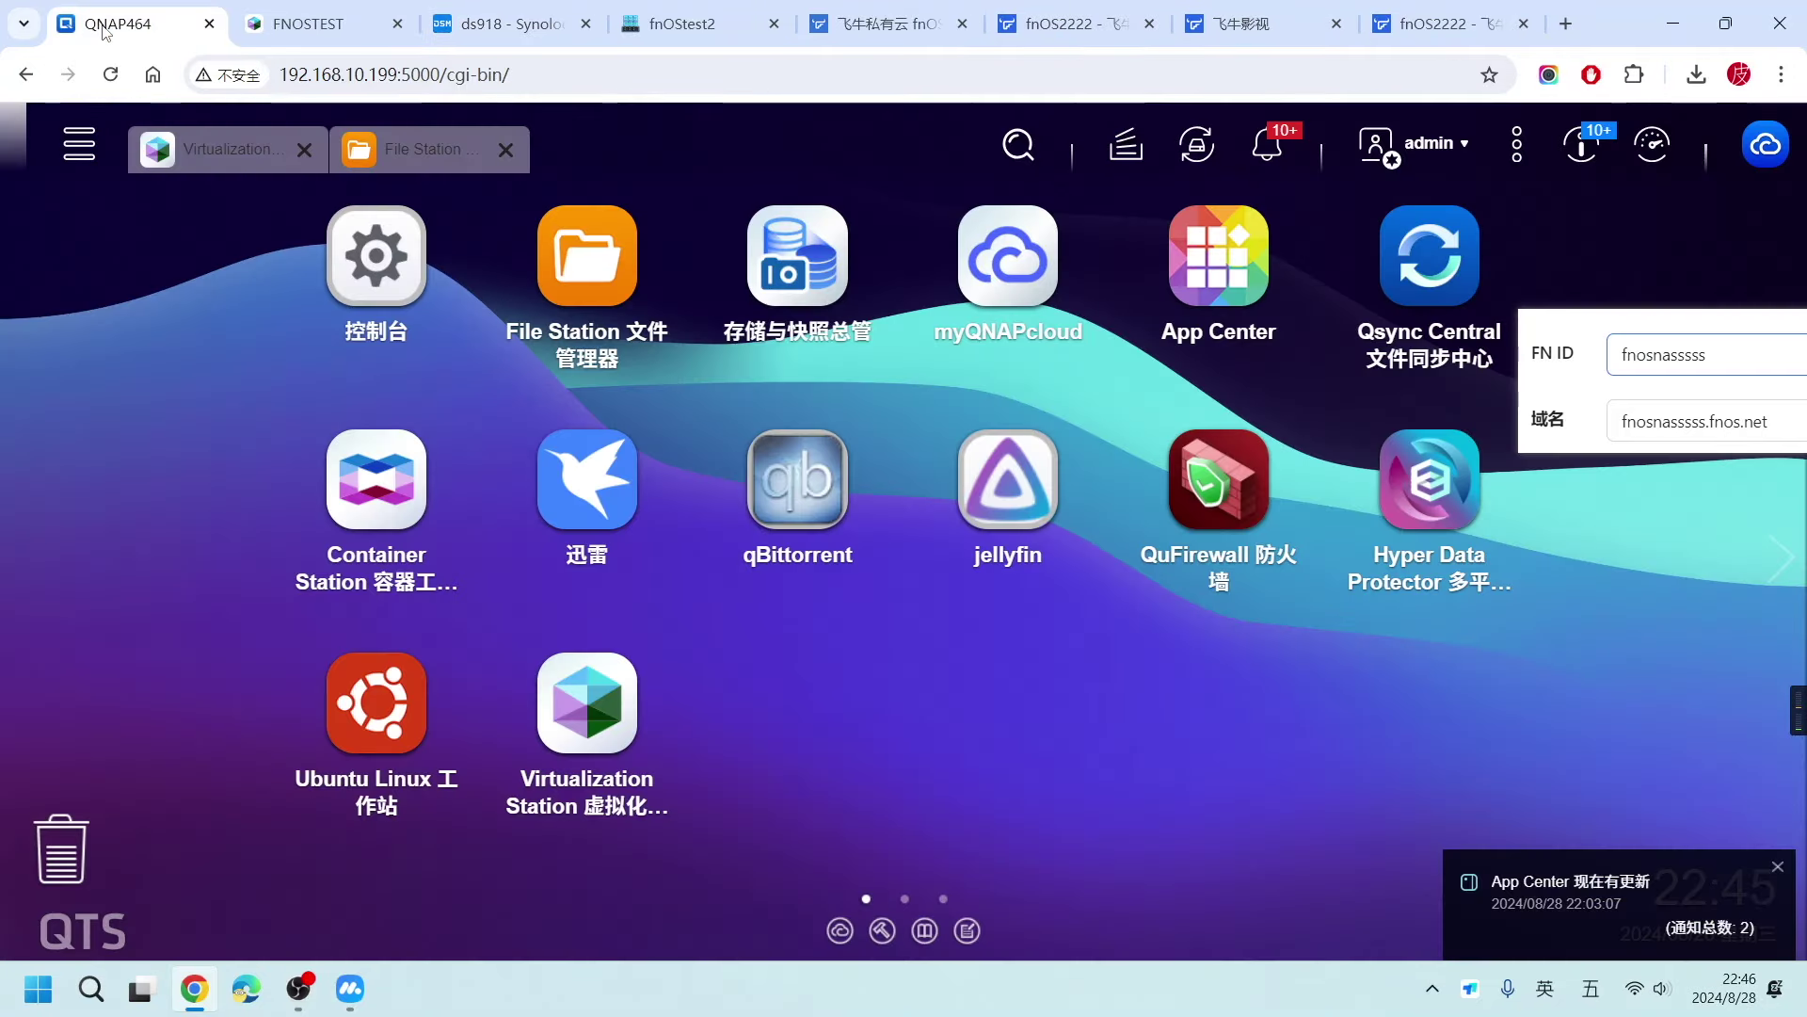
{"action": "left_click", "coordinate": [474, 26]}
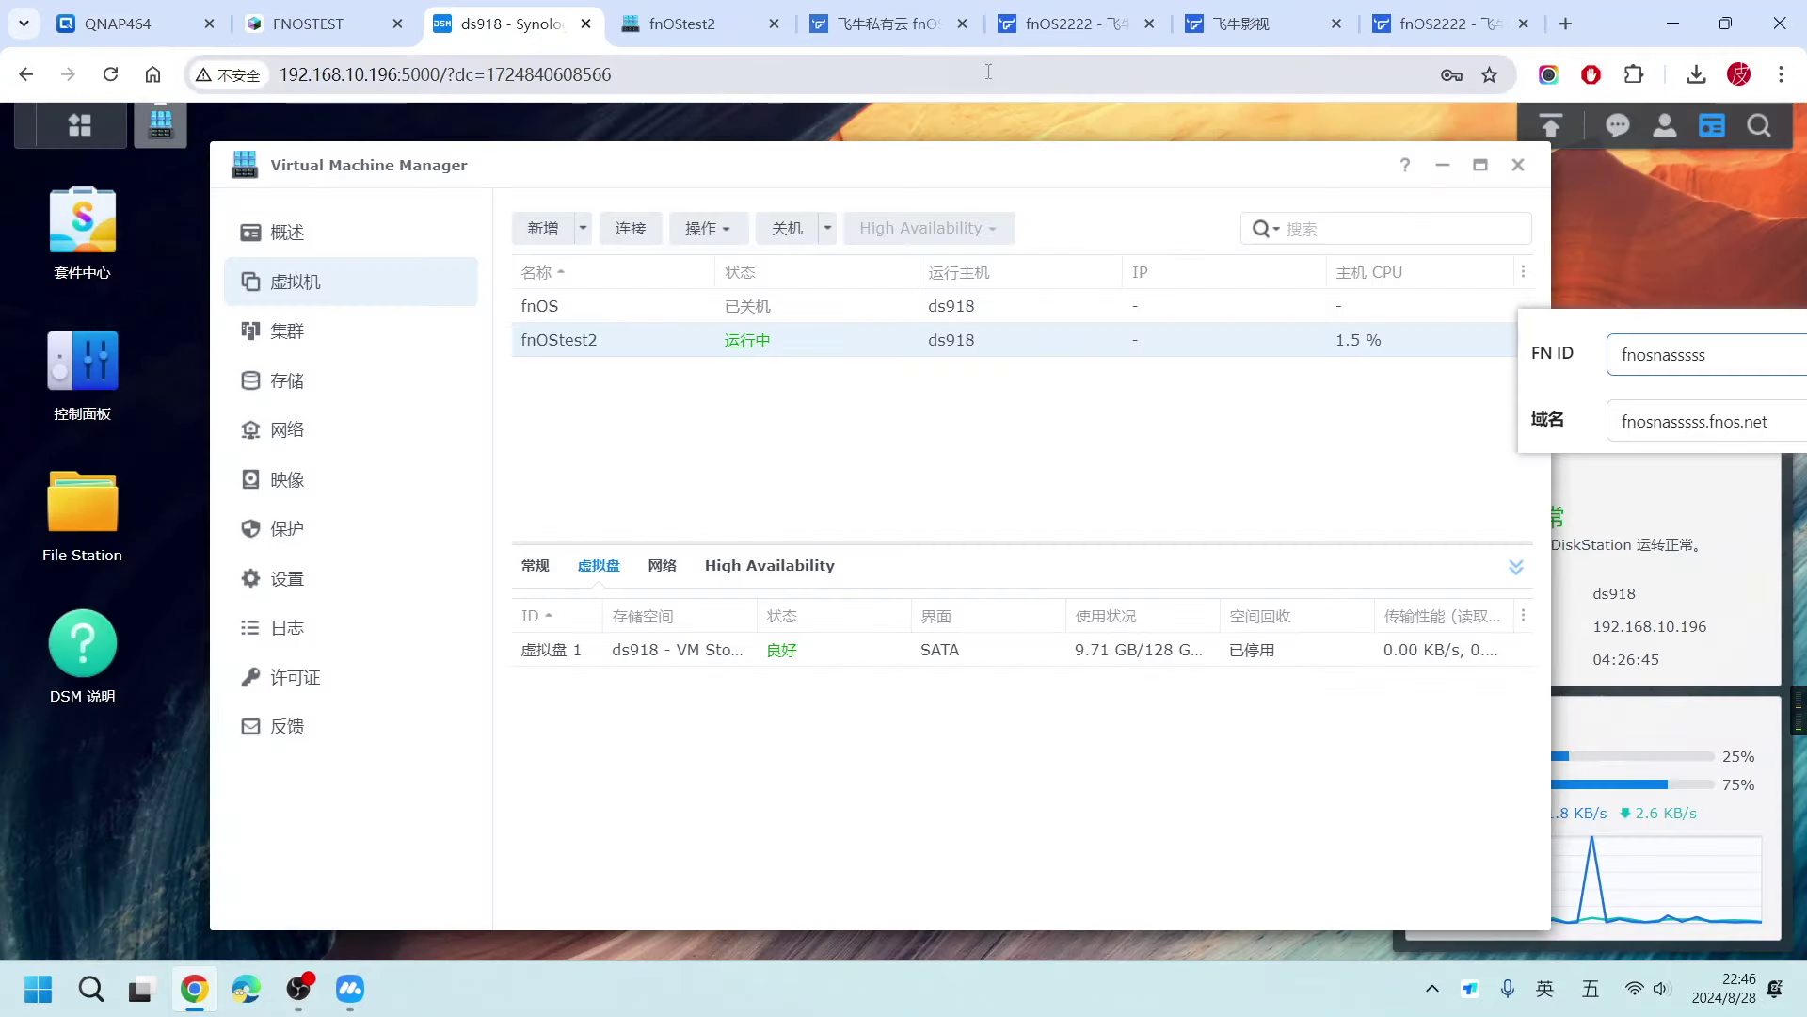
{"action": "left_click", "coordinate": [1074, 23]}
{"action": "scroll", "coordinate": [754, 630], "scroll_direction": "down", "scroll_amount": 1}
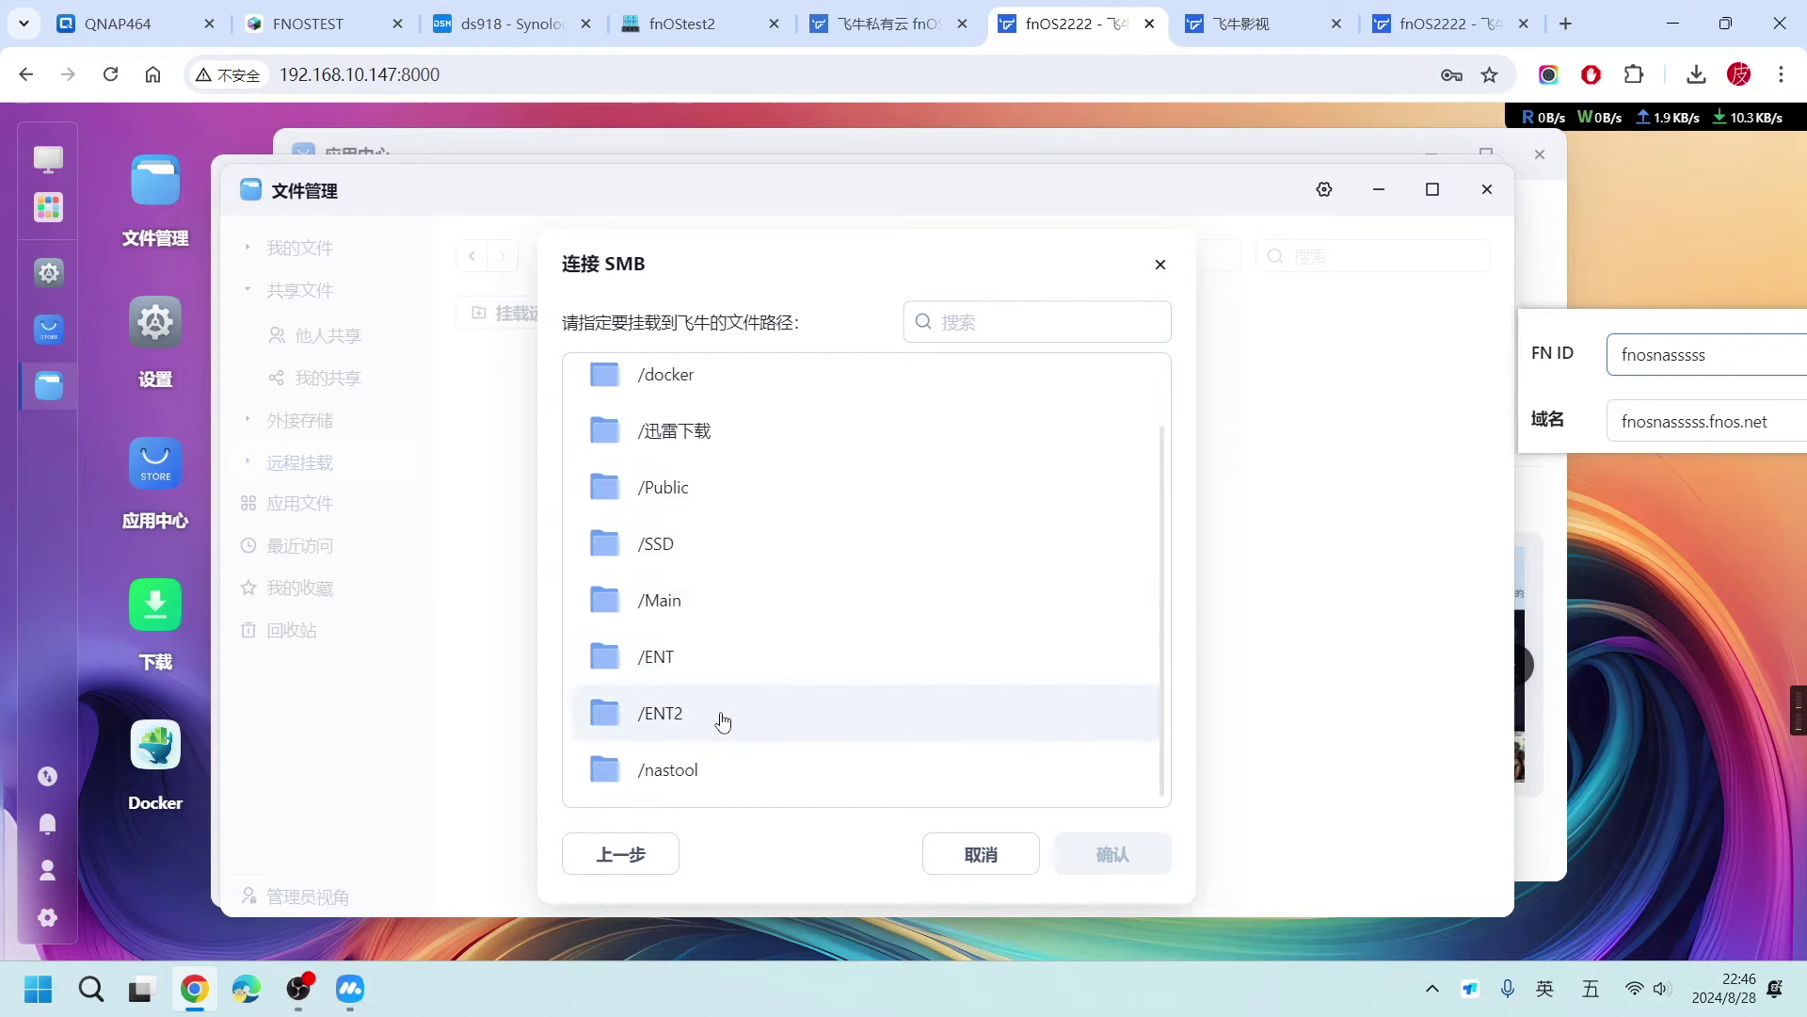
{"action": "left_click", "coordinate": [740, 702]}
{"action": "left_click", "coordinate": [747, 658]}
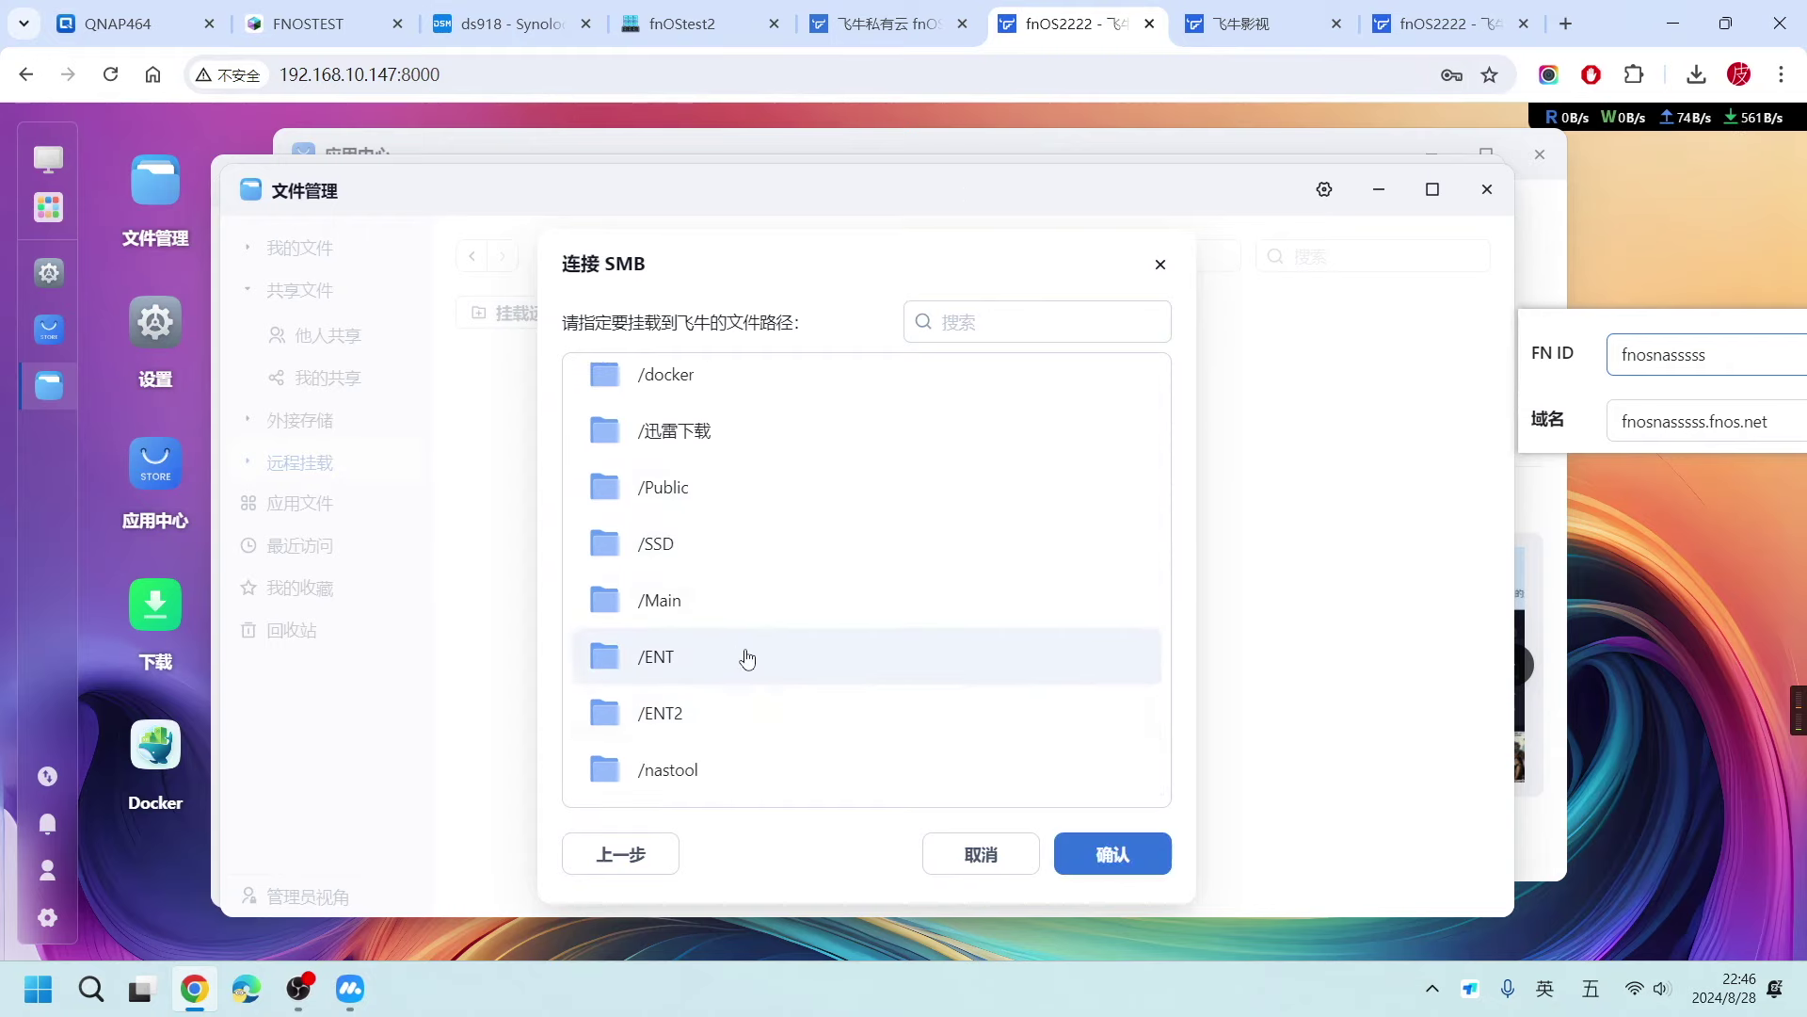
{"action": "left_click", "coordinate": [1104, 833]}
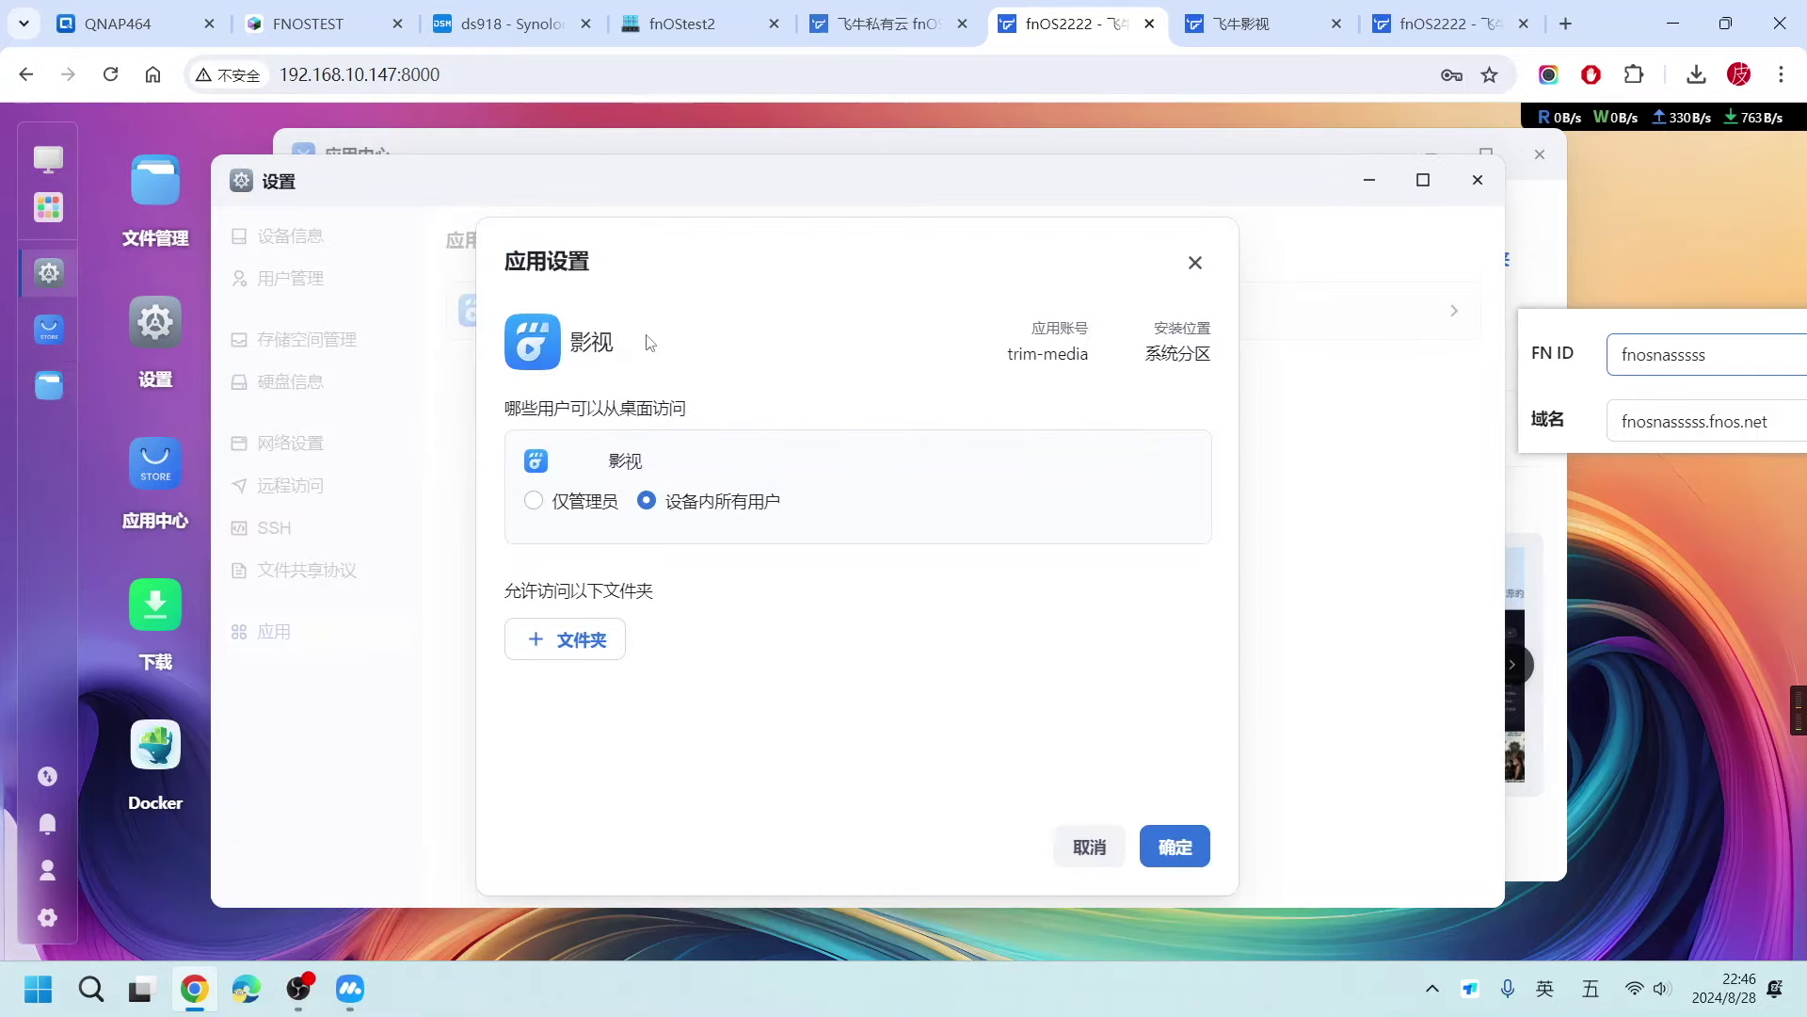
Grant the 影视 app access to the UGREEN-NAS BT remote-mount folder and save it.
{"action": "left_click", "coordinate": [557, 643]}
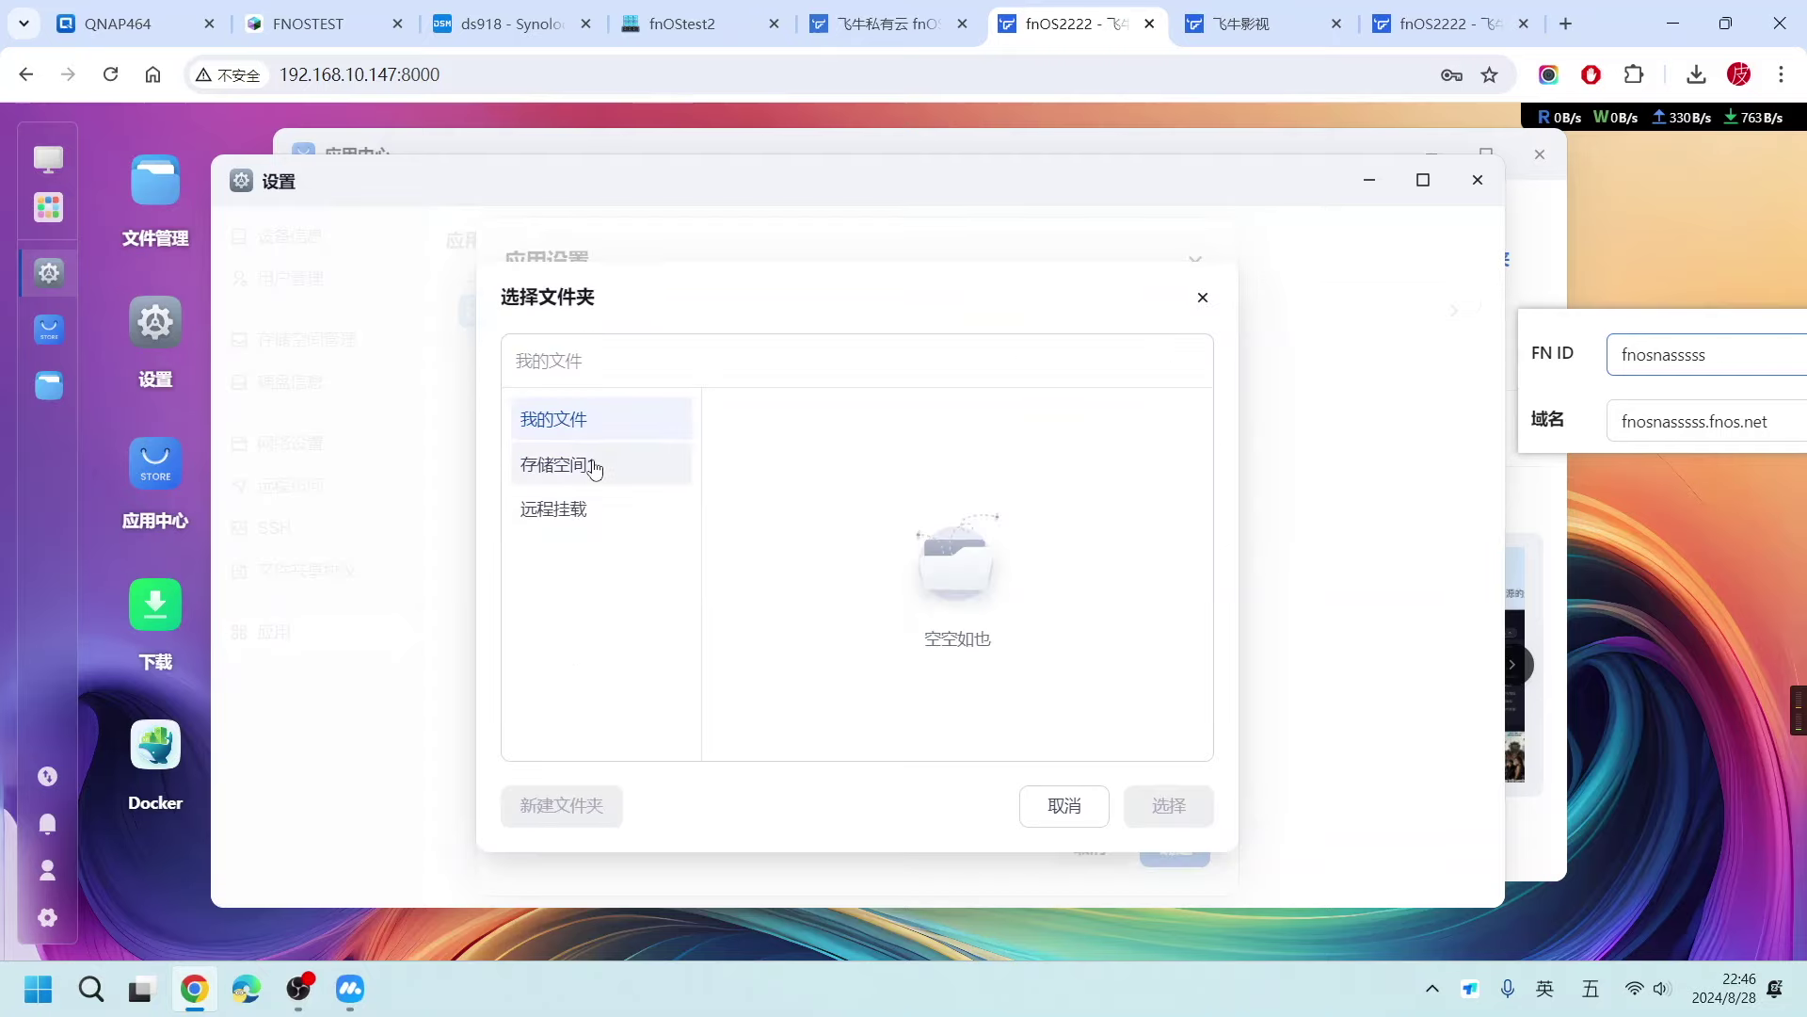
{"action": "left_click", "coordinate": [580, 518]}
{"action": "left_click", "coordinate": [892, 426]}
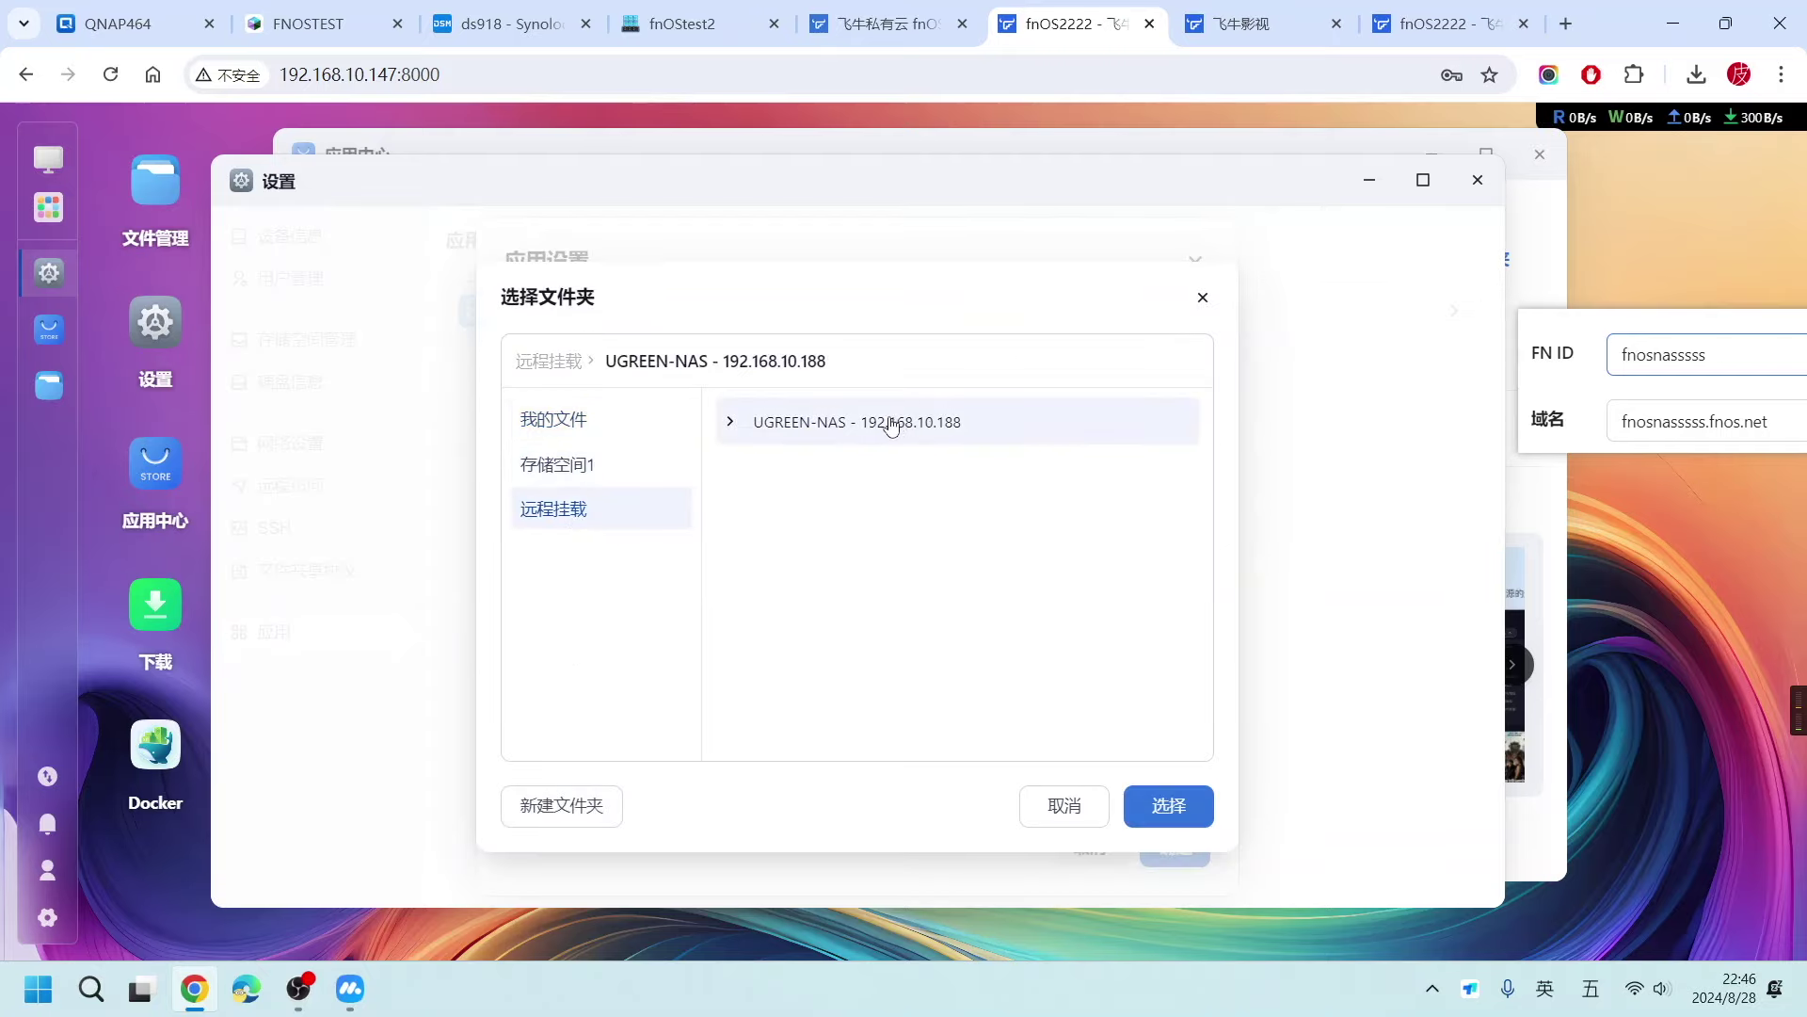
{"action": "left_click", "coordinate": [880, 633]}
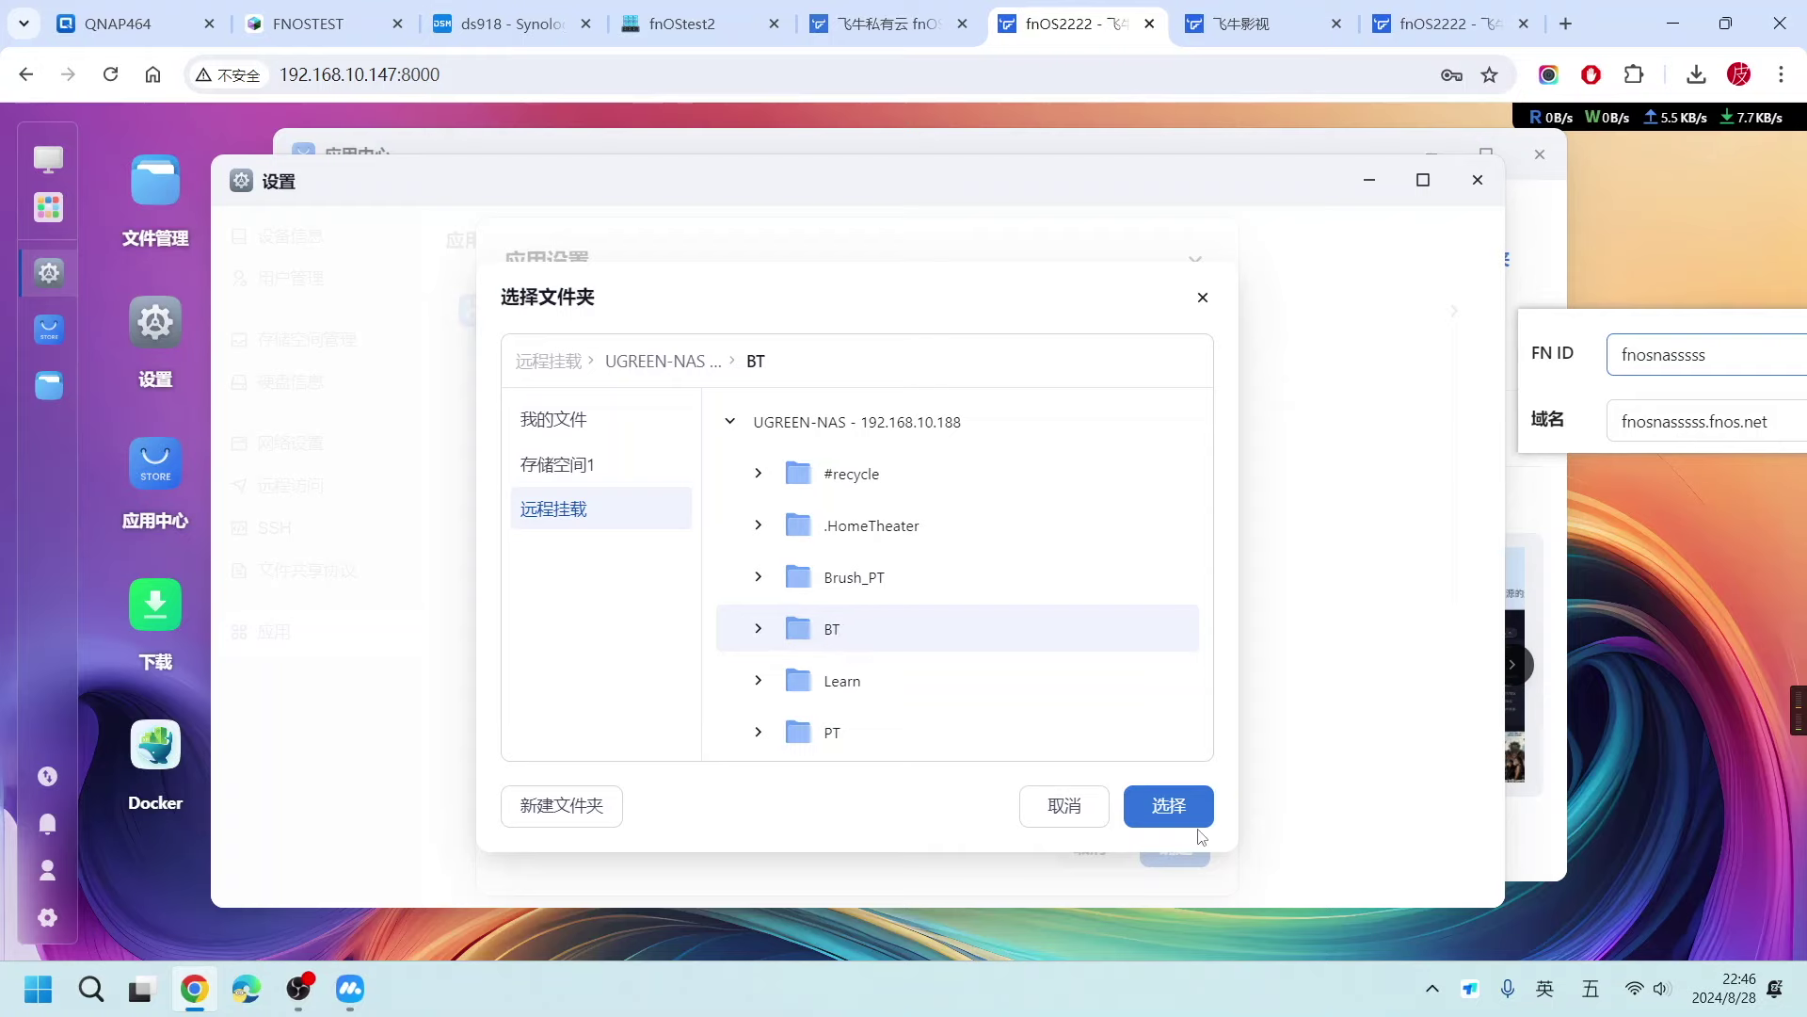
{"action": "left_click", "coordinate": [1168, 806]}
{"action": "left_click", "coordinate": [1150, 840]}
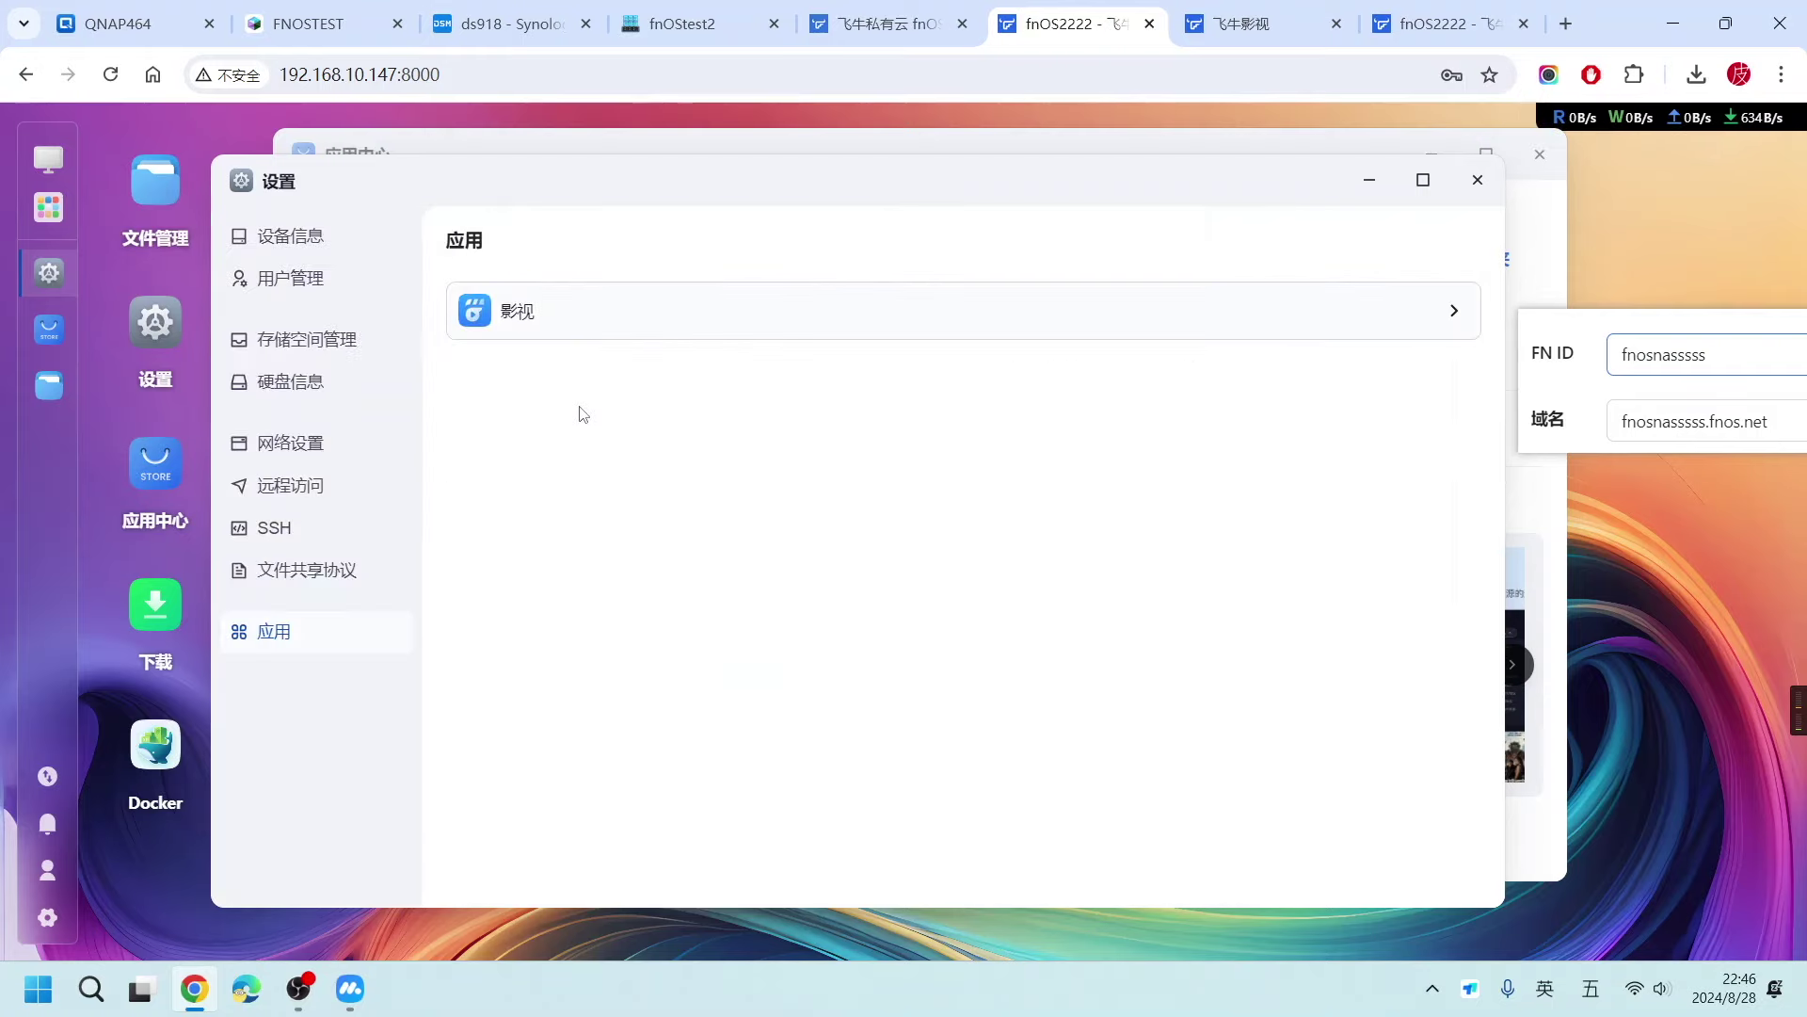
Reopen the 影视 folder settings, browse 远程挂载 in the picker, then cancel without changes.
{"action": "left_click", "coordinate": [1138, 315]}
{"action": "left_click", "coordinate": [596, 691]}
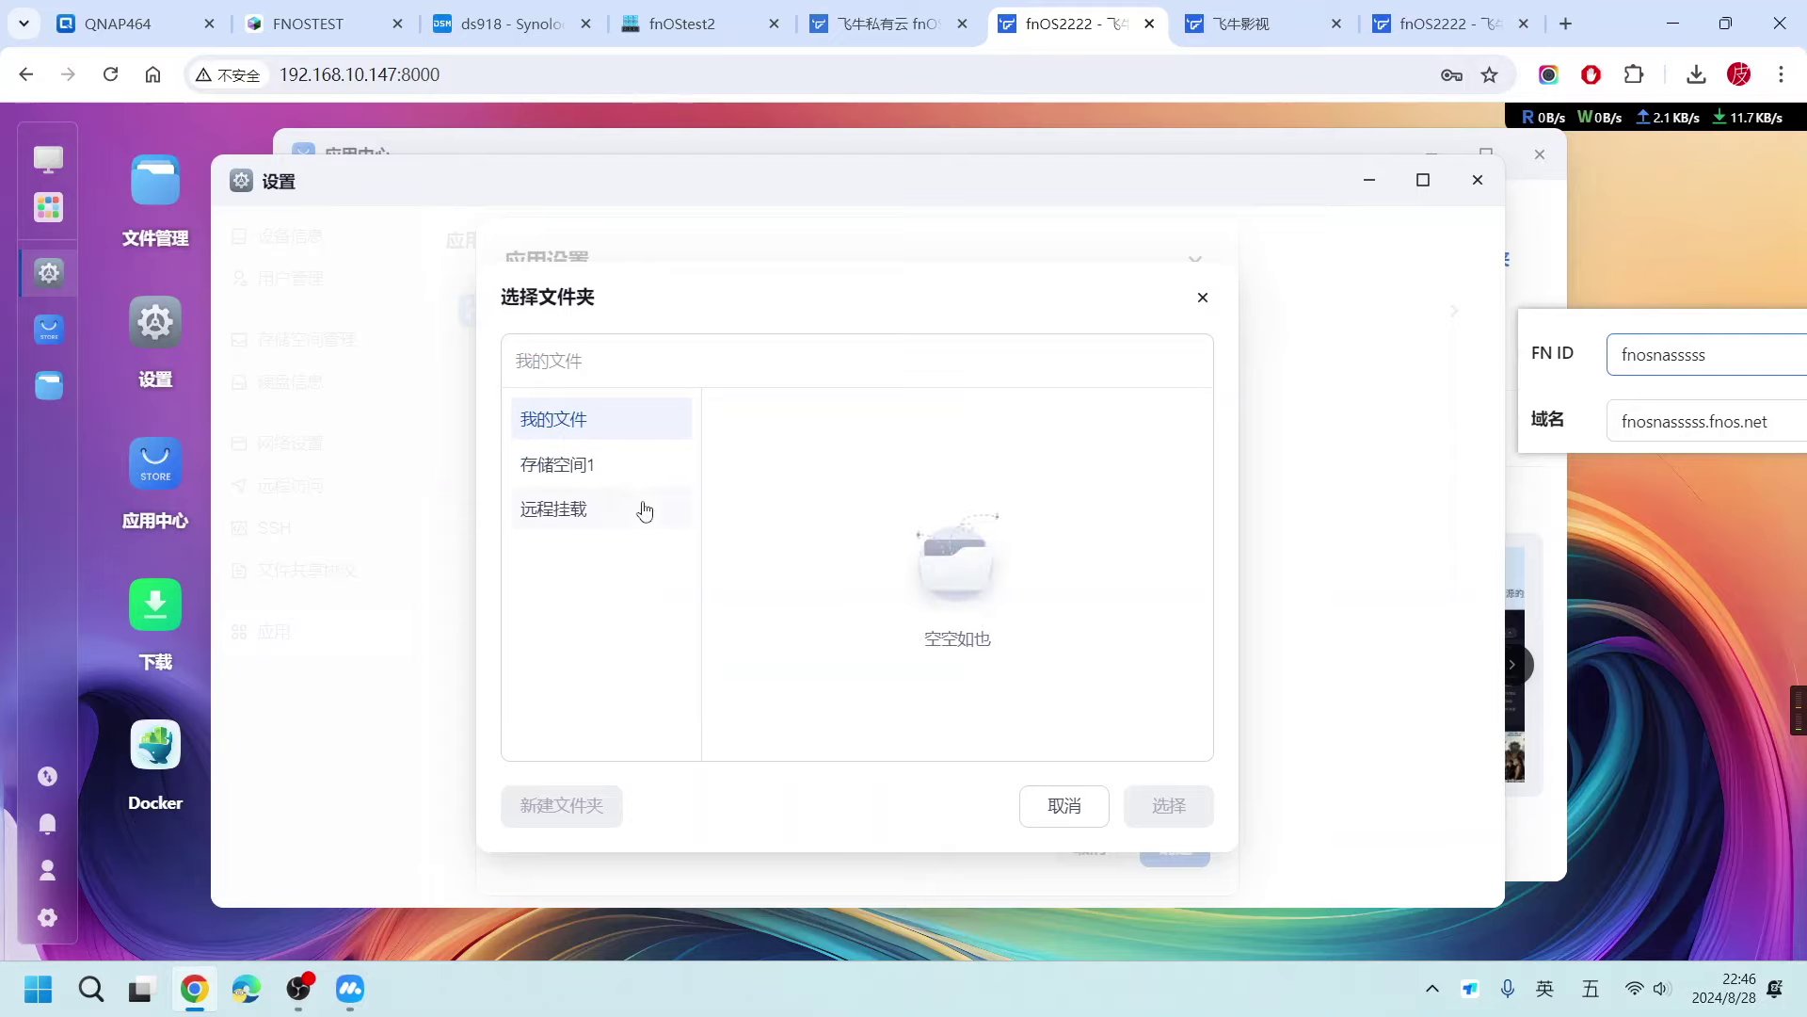
{"action": "left_click", "coordinate": [563, 514]}
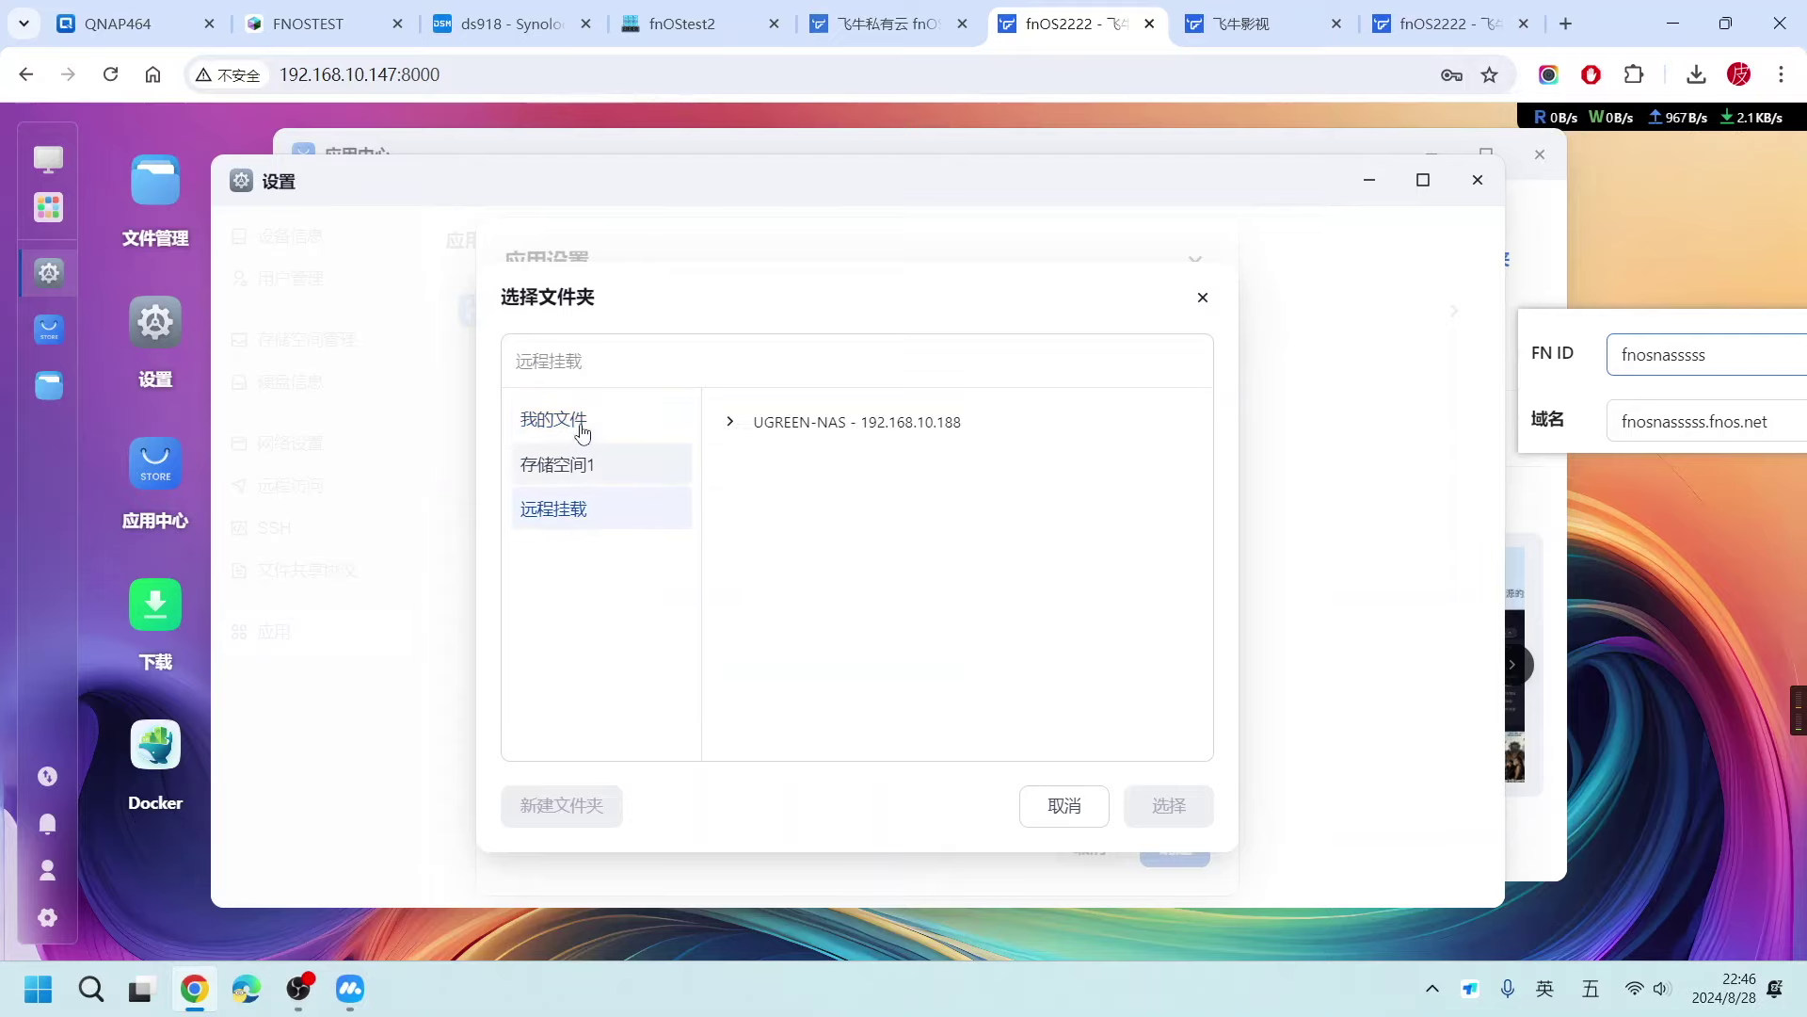
{"action": "left_click", "coordinate": [1065, 808]}
{"action": "left_click", "coordinate": [1085, 846]}
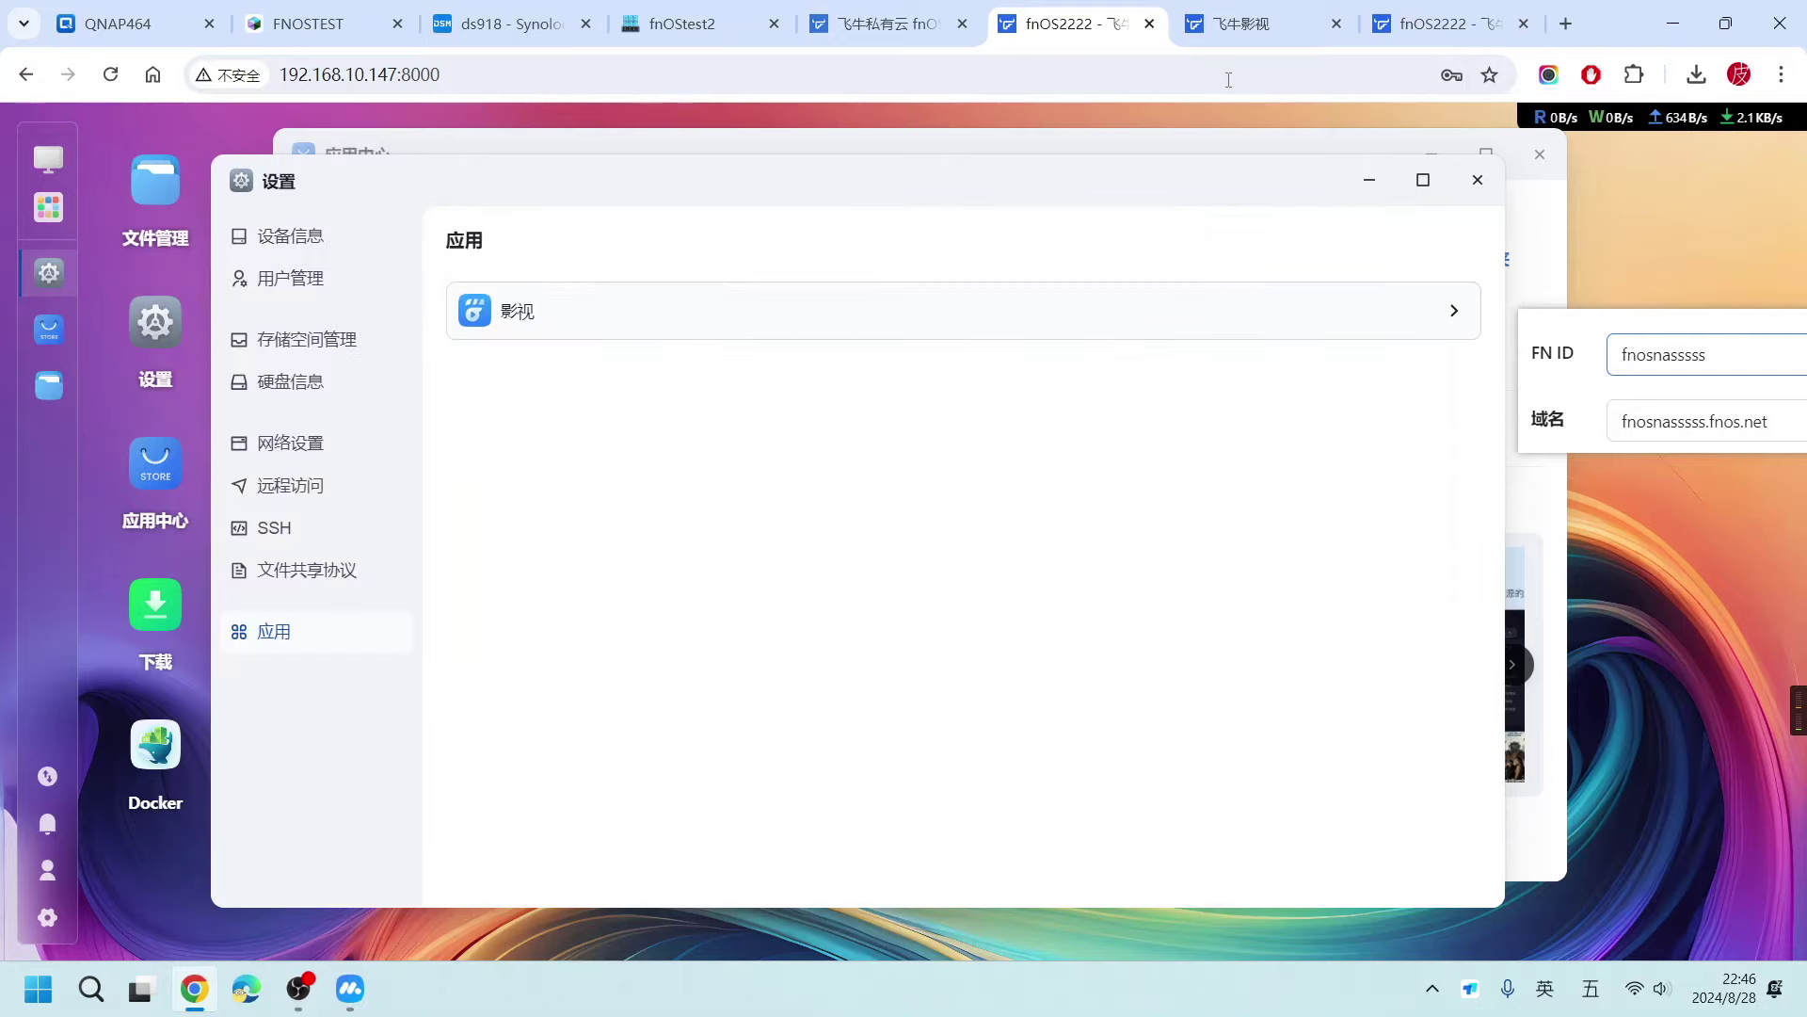
{"action": "left_click", "coordinate": [1235, 24]}
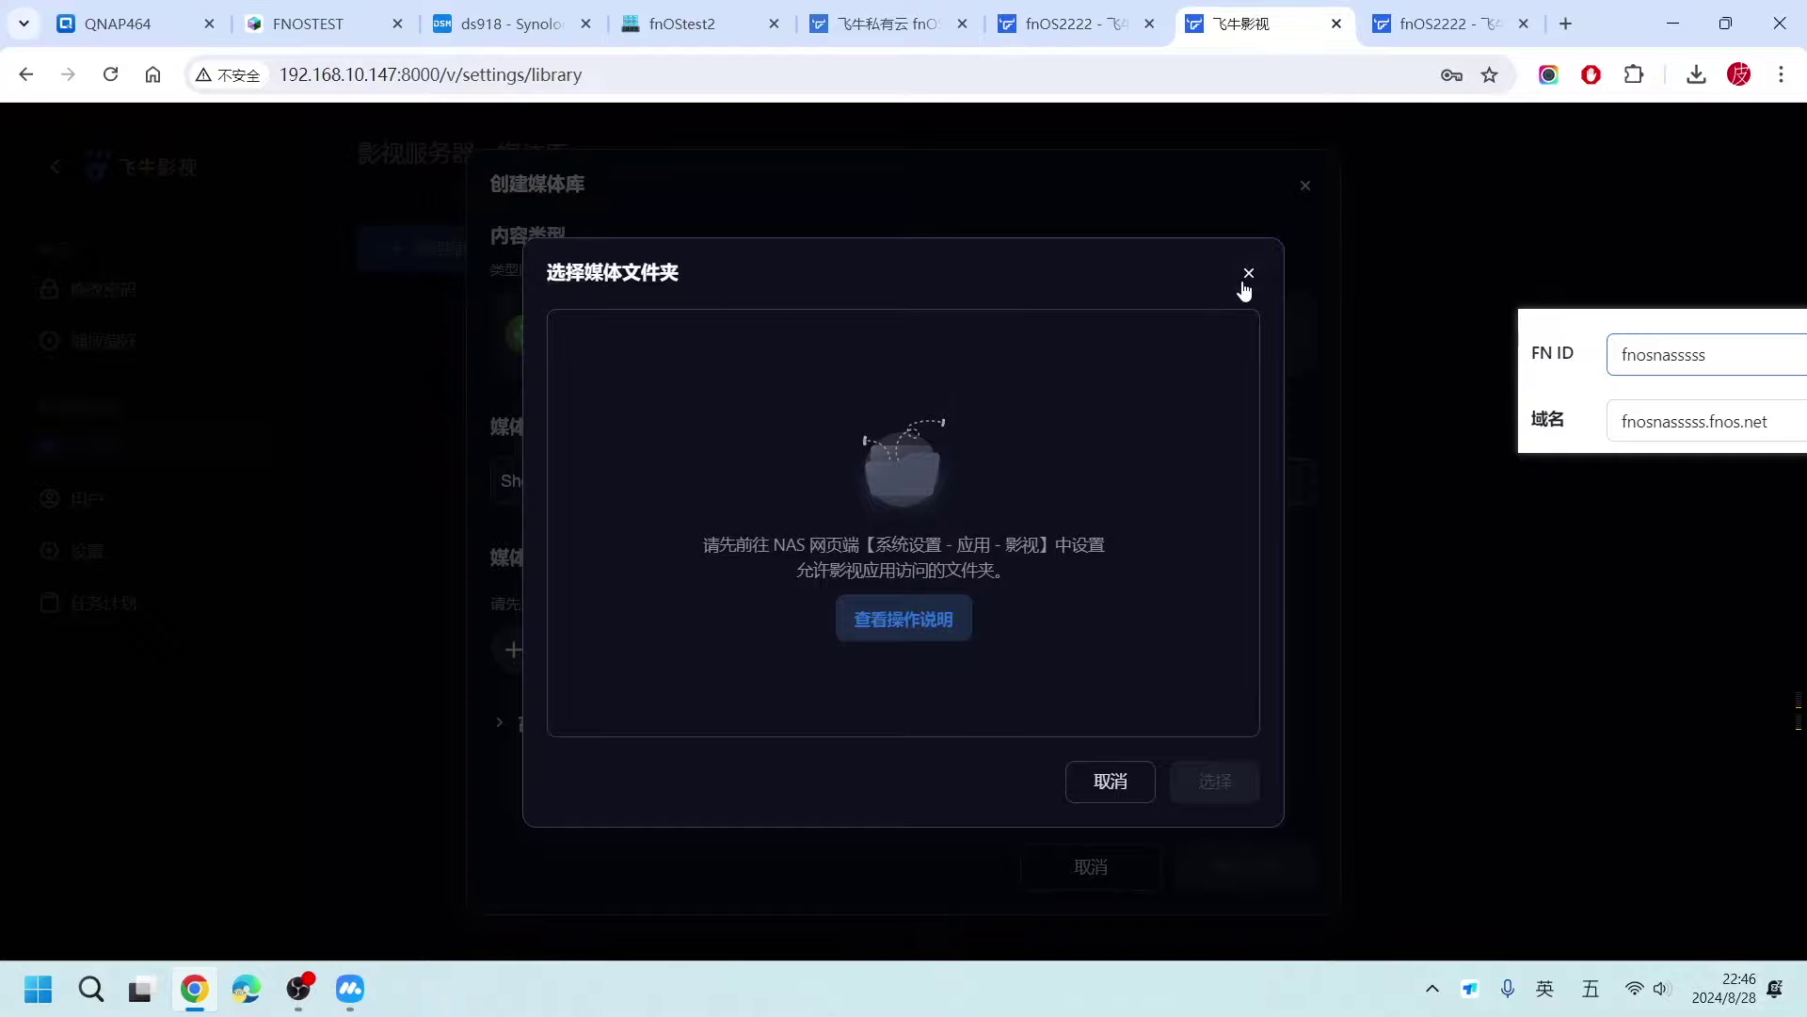
Create the Show mixed-video library with the remote UGREEN-NAS BT folder as its media source.
{"action": "left_click", "coordinate": [1245, 280]}
{"action": "left_click", "coordinate": [513, 650]}
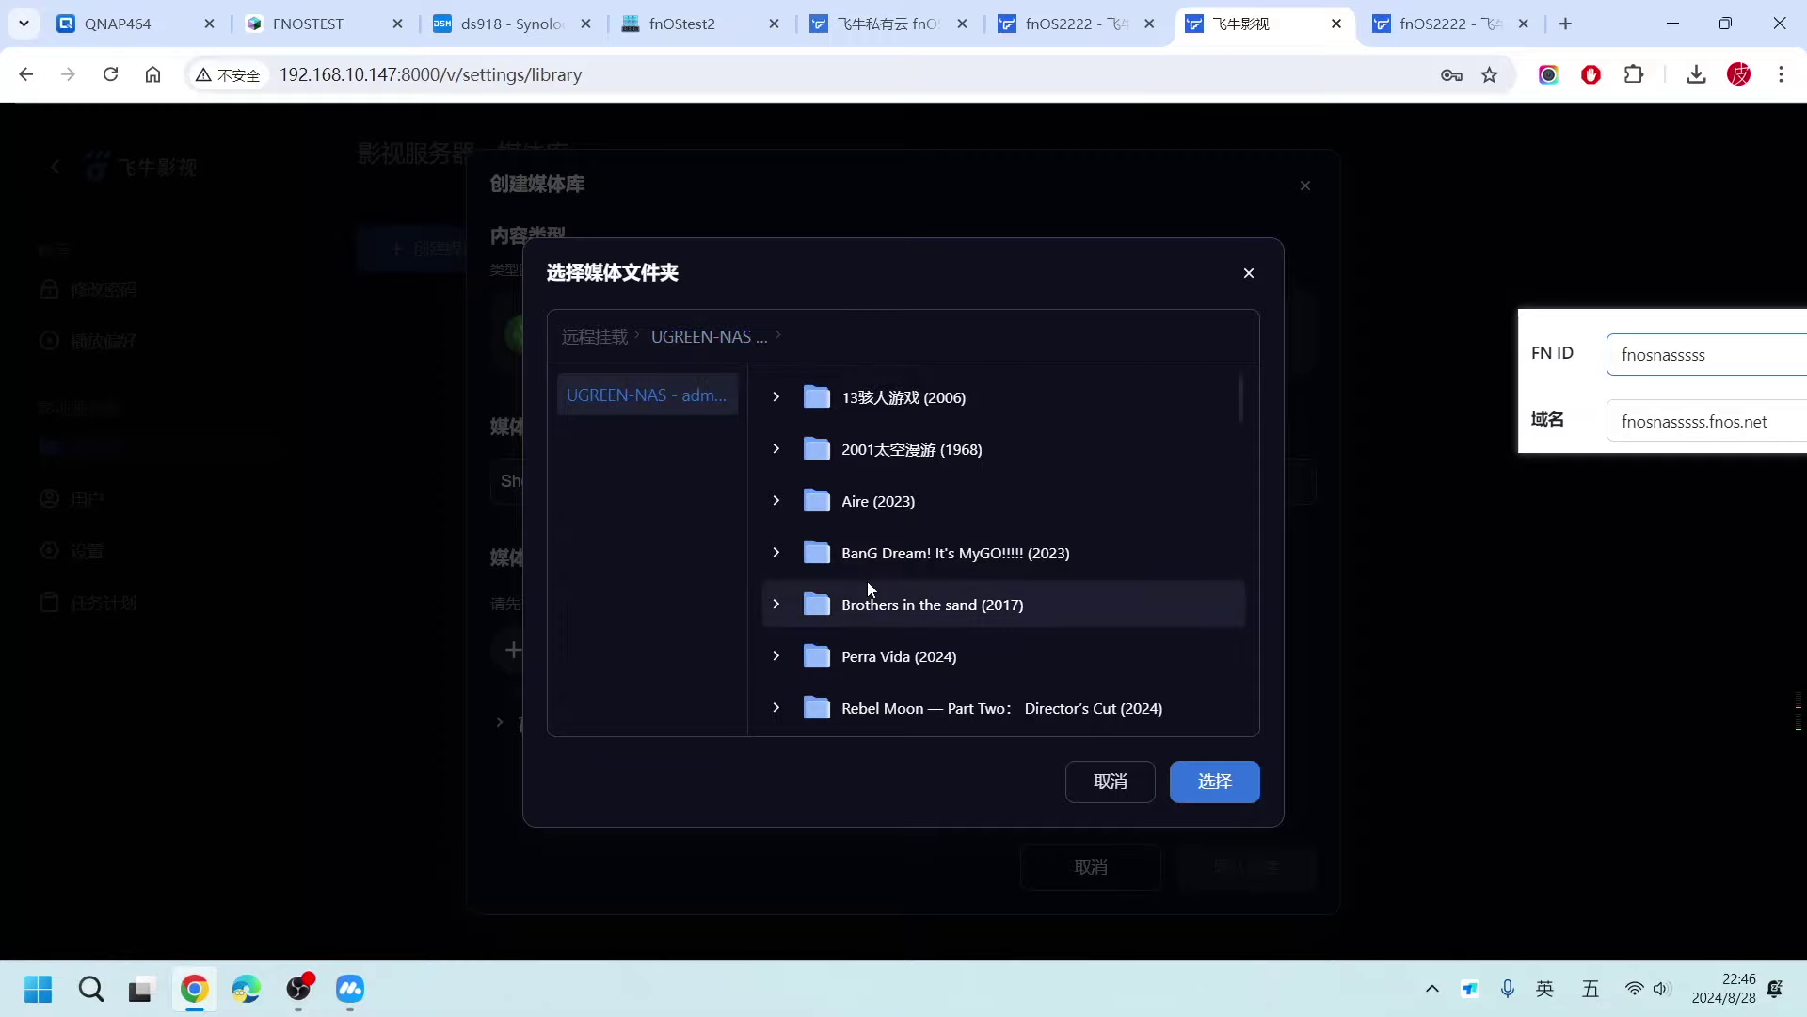
{"action": "left_click", "coordinate": [1213, 784]}
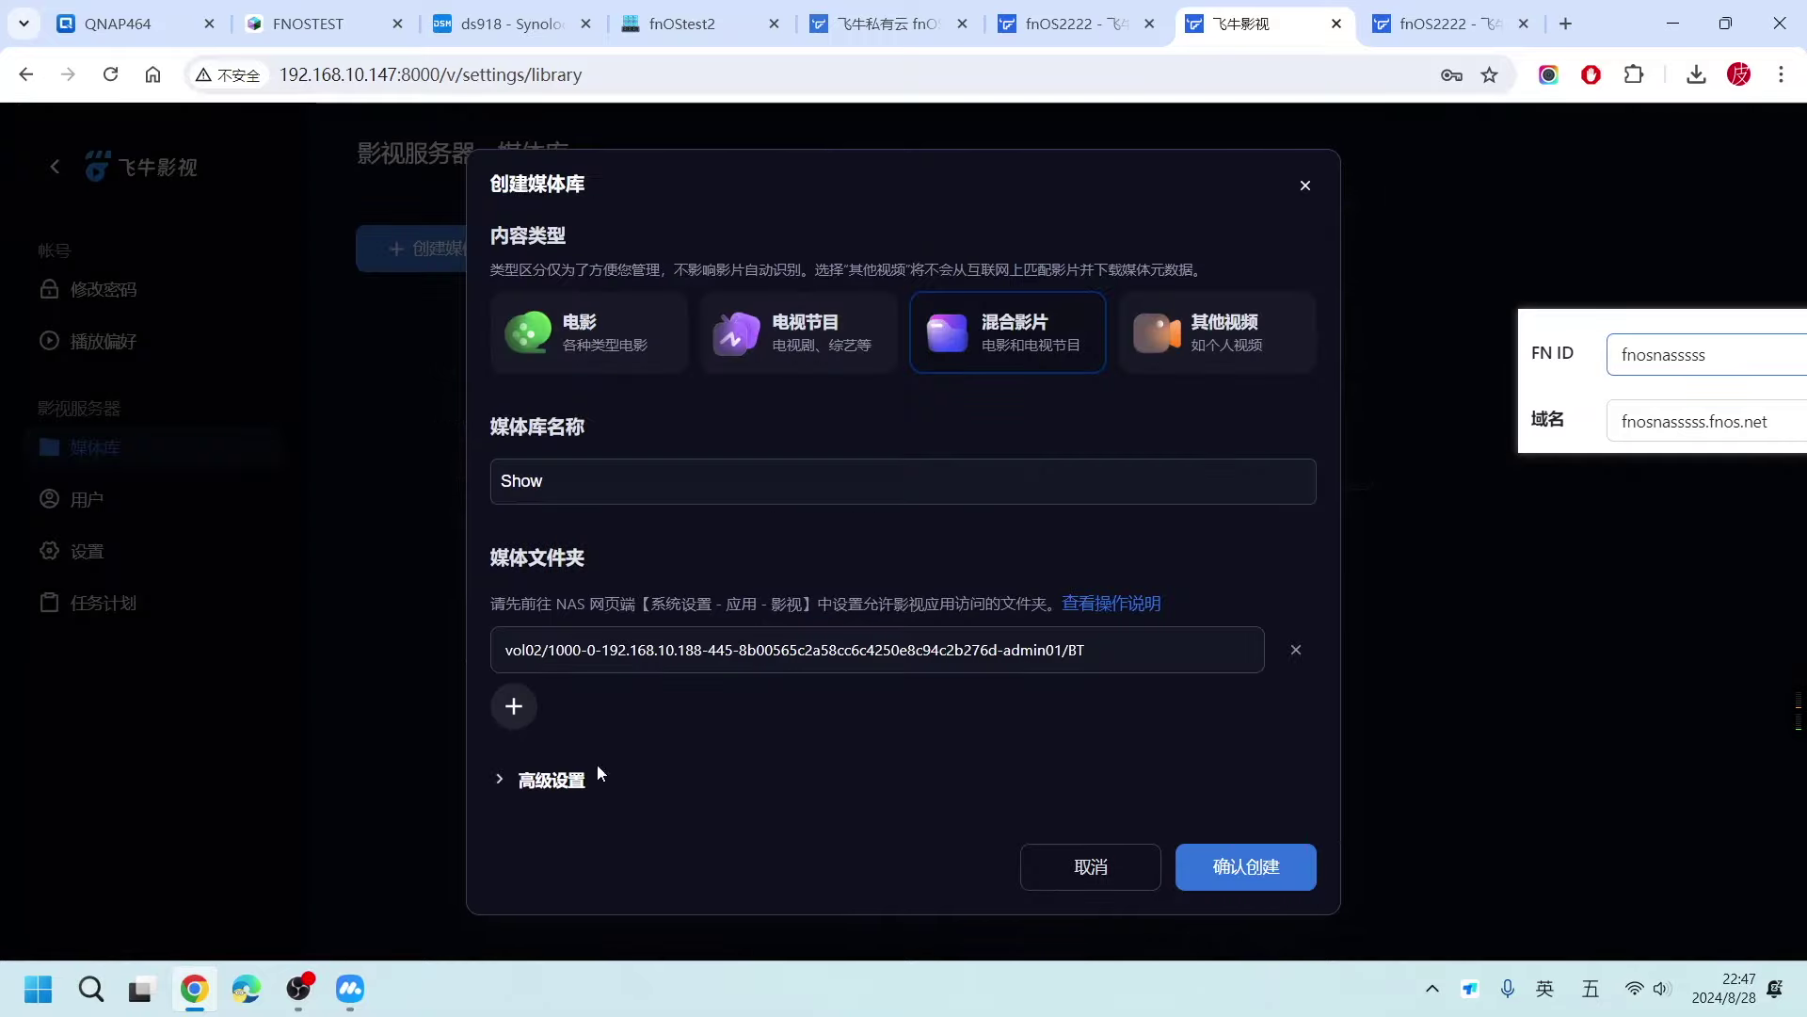
{"action": "left_click", "coordinate": [516, 791]}
{"action": "left_click", "coordinate": [1244, 866]}
Open the new Show library from the 飞牛影视 home page, then return to the fnOS tab.
{"action": "left_click", "coordinate": [49, 175]}
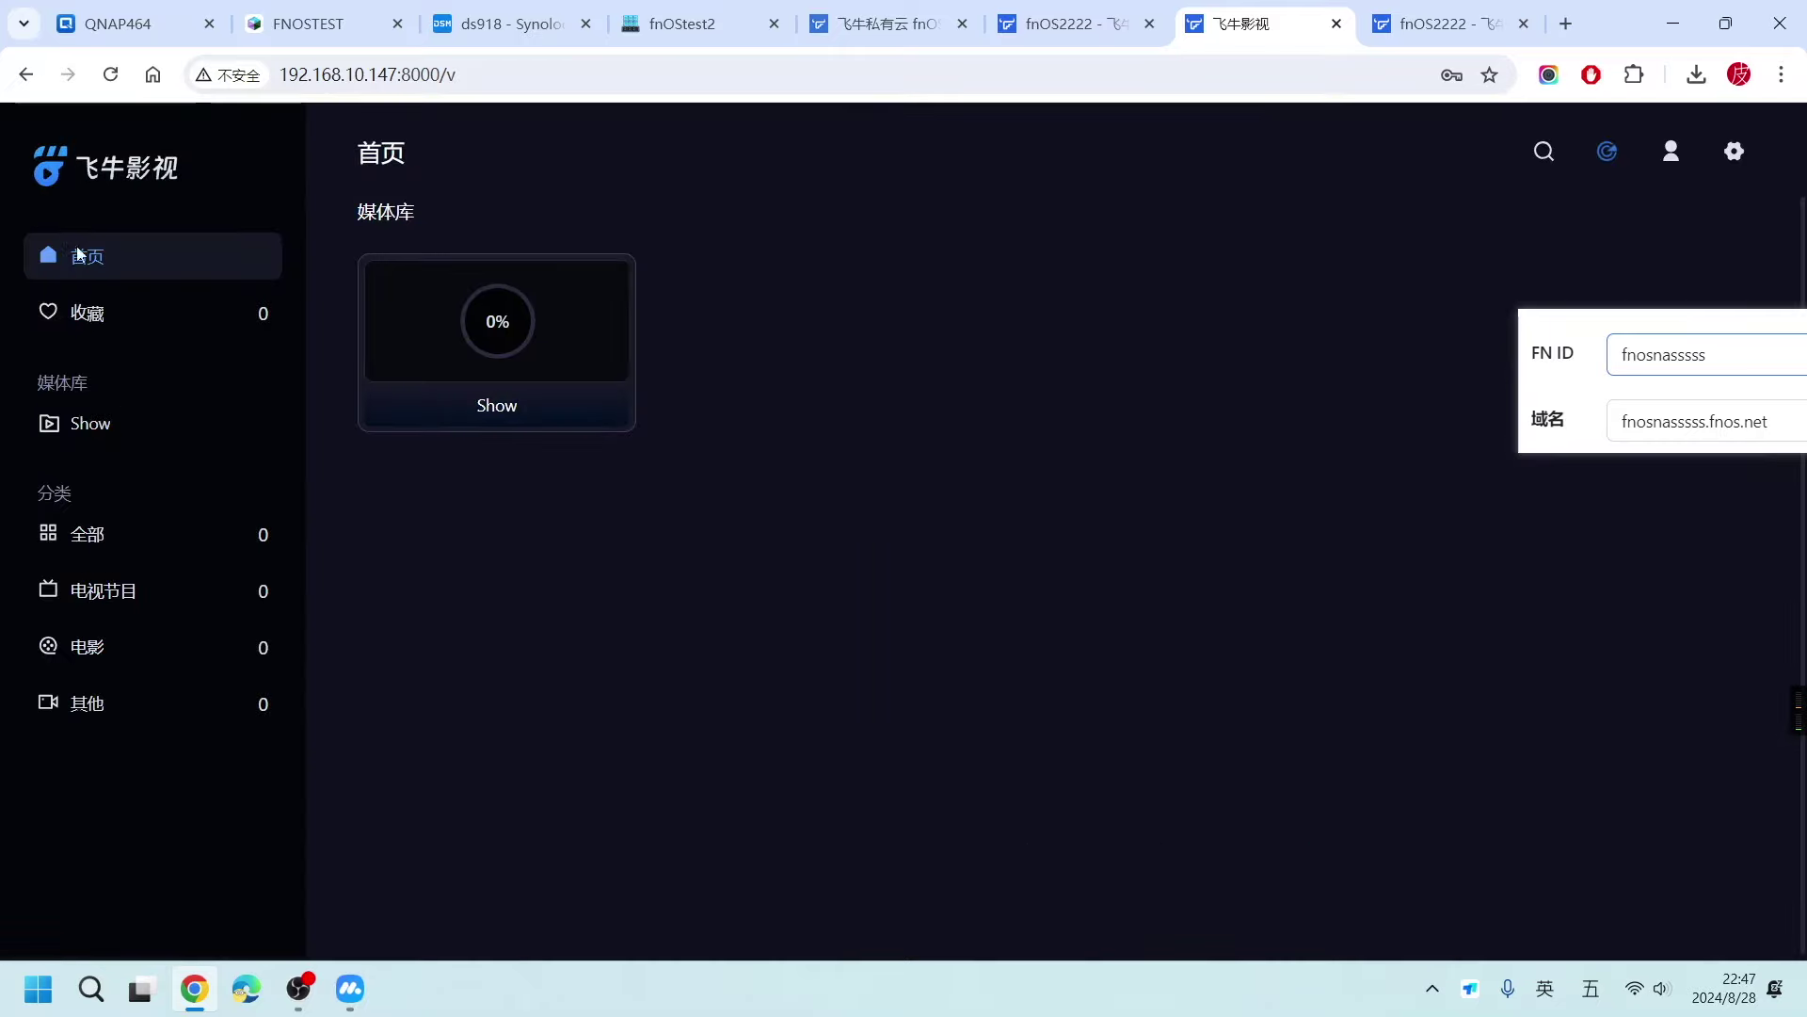
{"action": "left_click", "coordinate": [444, 351]}
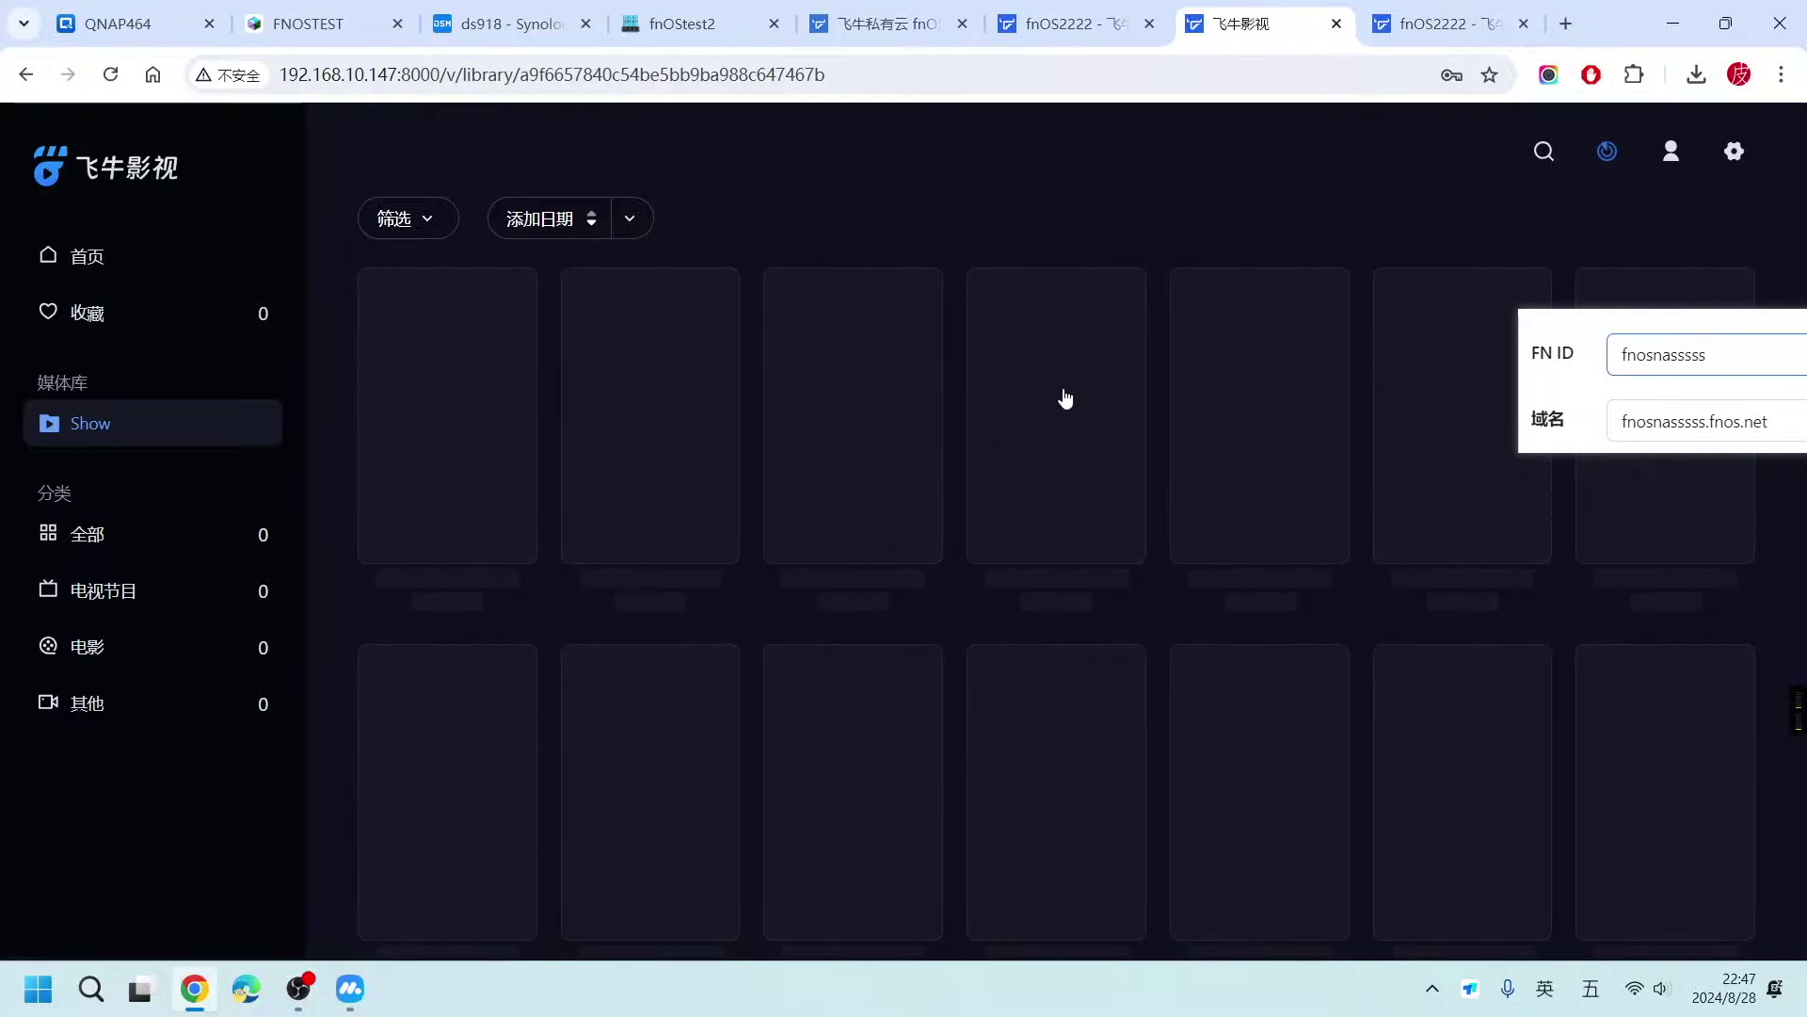
{"action": "left_click", "coordinate": [1041, 27]}
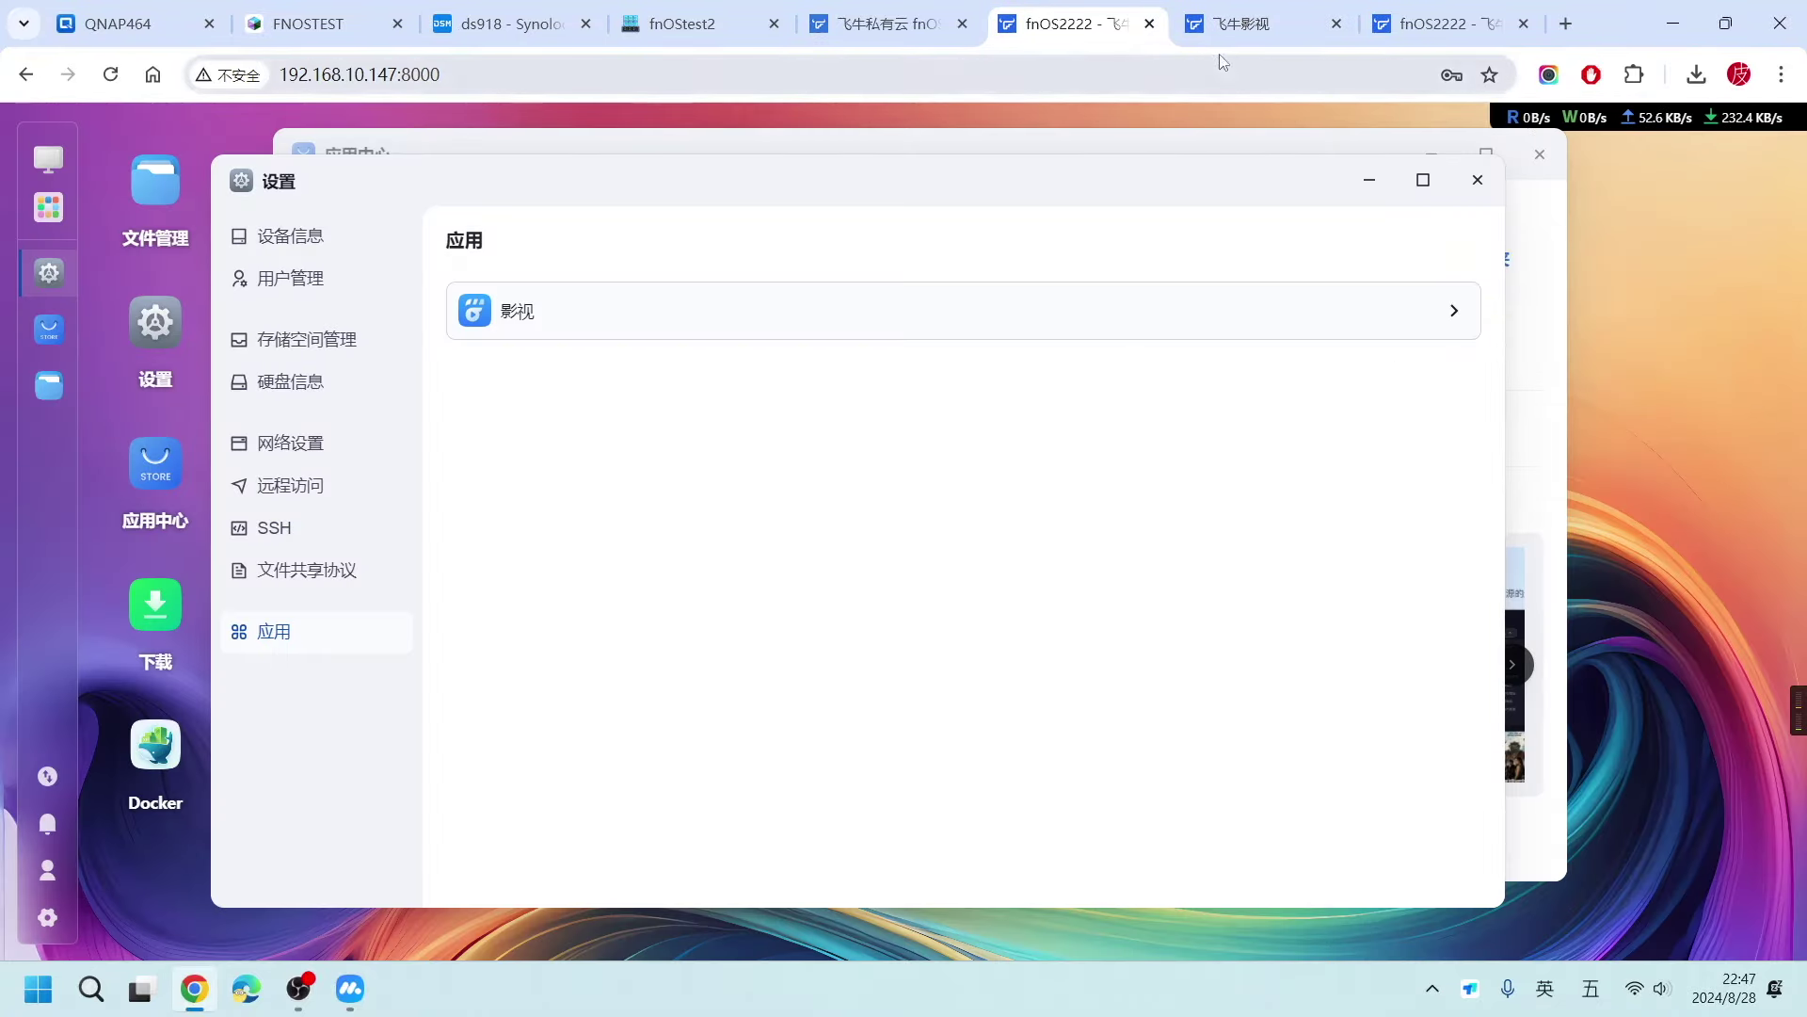
Capture the fnnas.com app download card and start editing the NAS ID login field.
{"action": "left_click", "coordinate": [885, 23]}
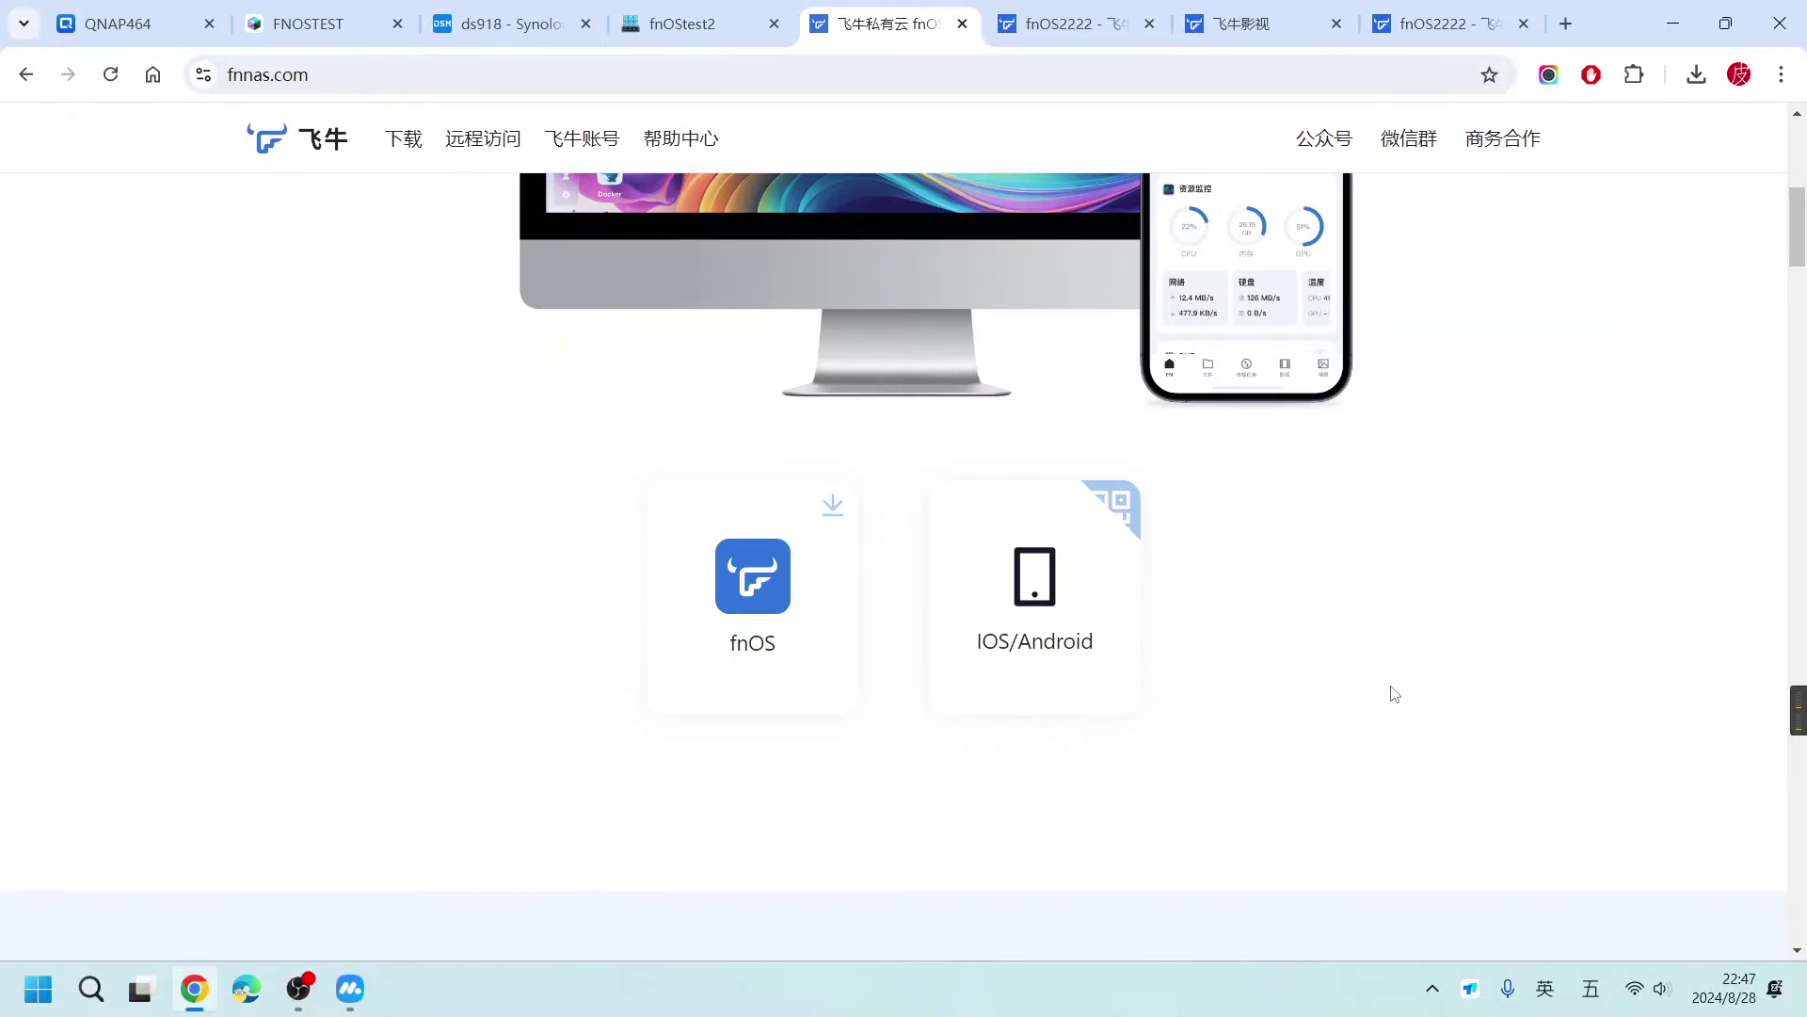
{"action": "key", "text": "F1"}
{"action": "left_click_drag", "start_coordinate": [850, 433], "coordinate": [1321, 757]}
{"action": "left_click_drag", "start_coordinate": [1230, 657], "coordinate": [1165, 637]}
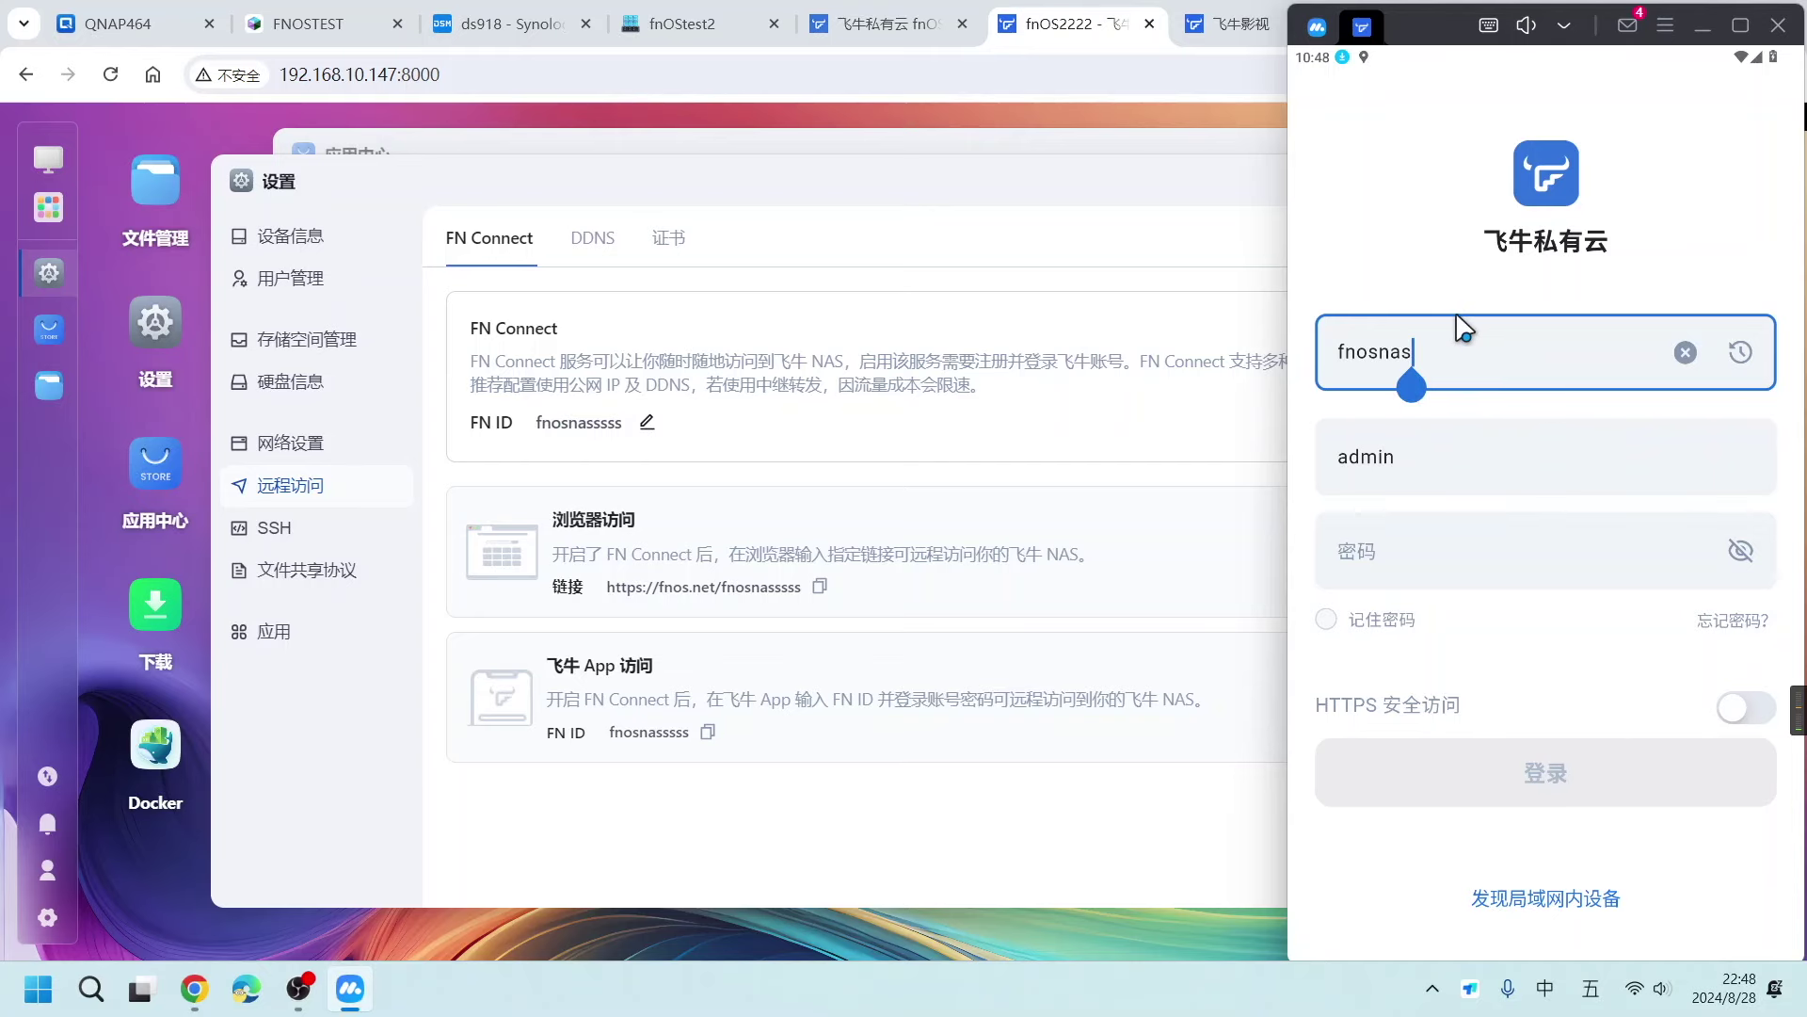
{"action": "type", "text": "ssss"}
{"action": "left_click", "coordinate": [1436, 363]}
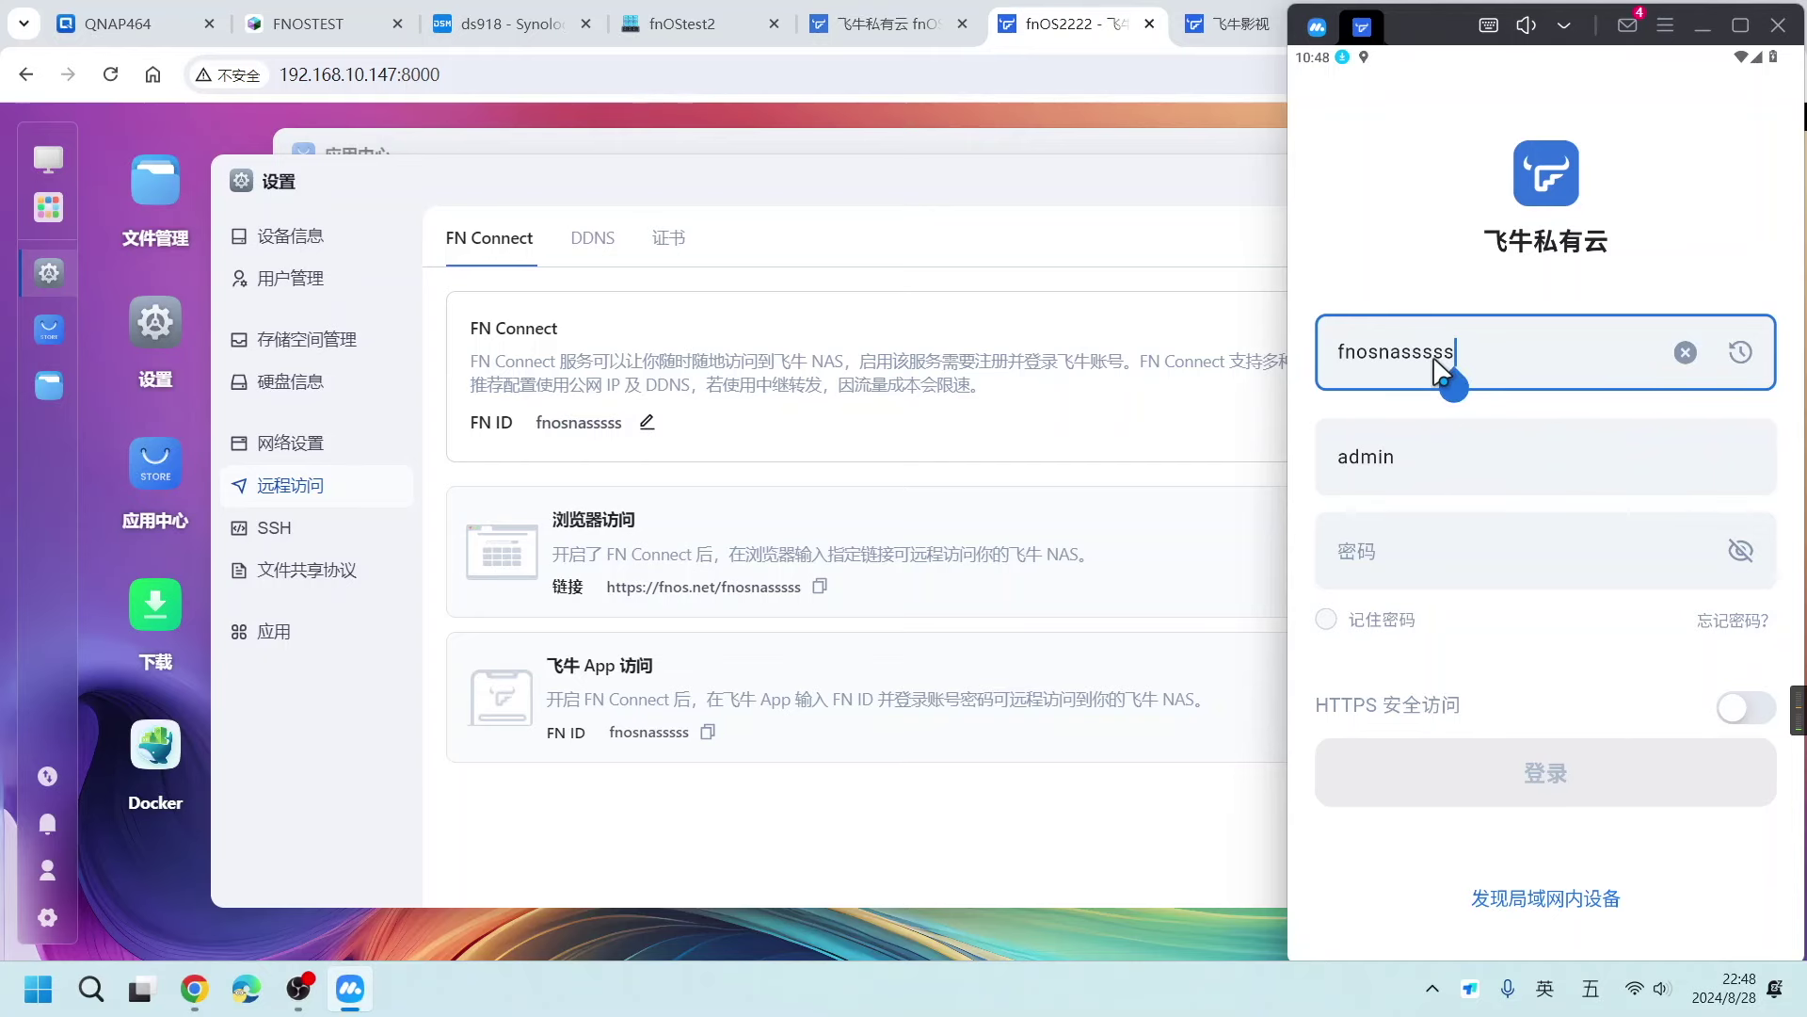
Annotate a full-screen capture, framing the FN ID on the settings page and login field.
{"action": "key", "text": "F1"}
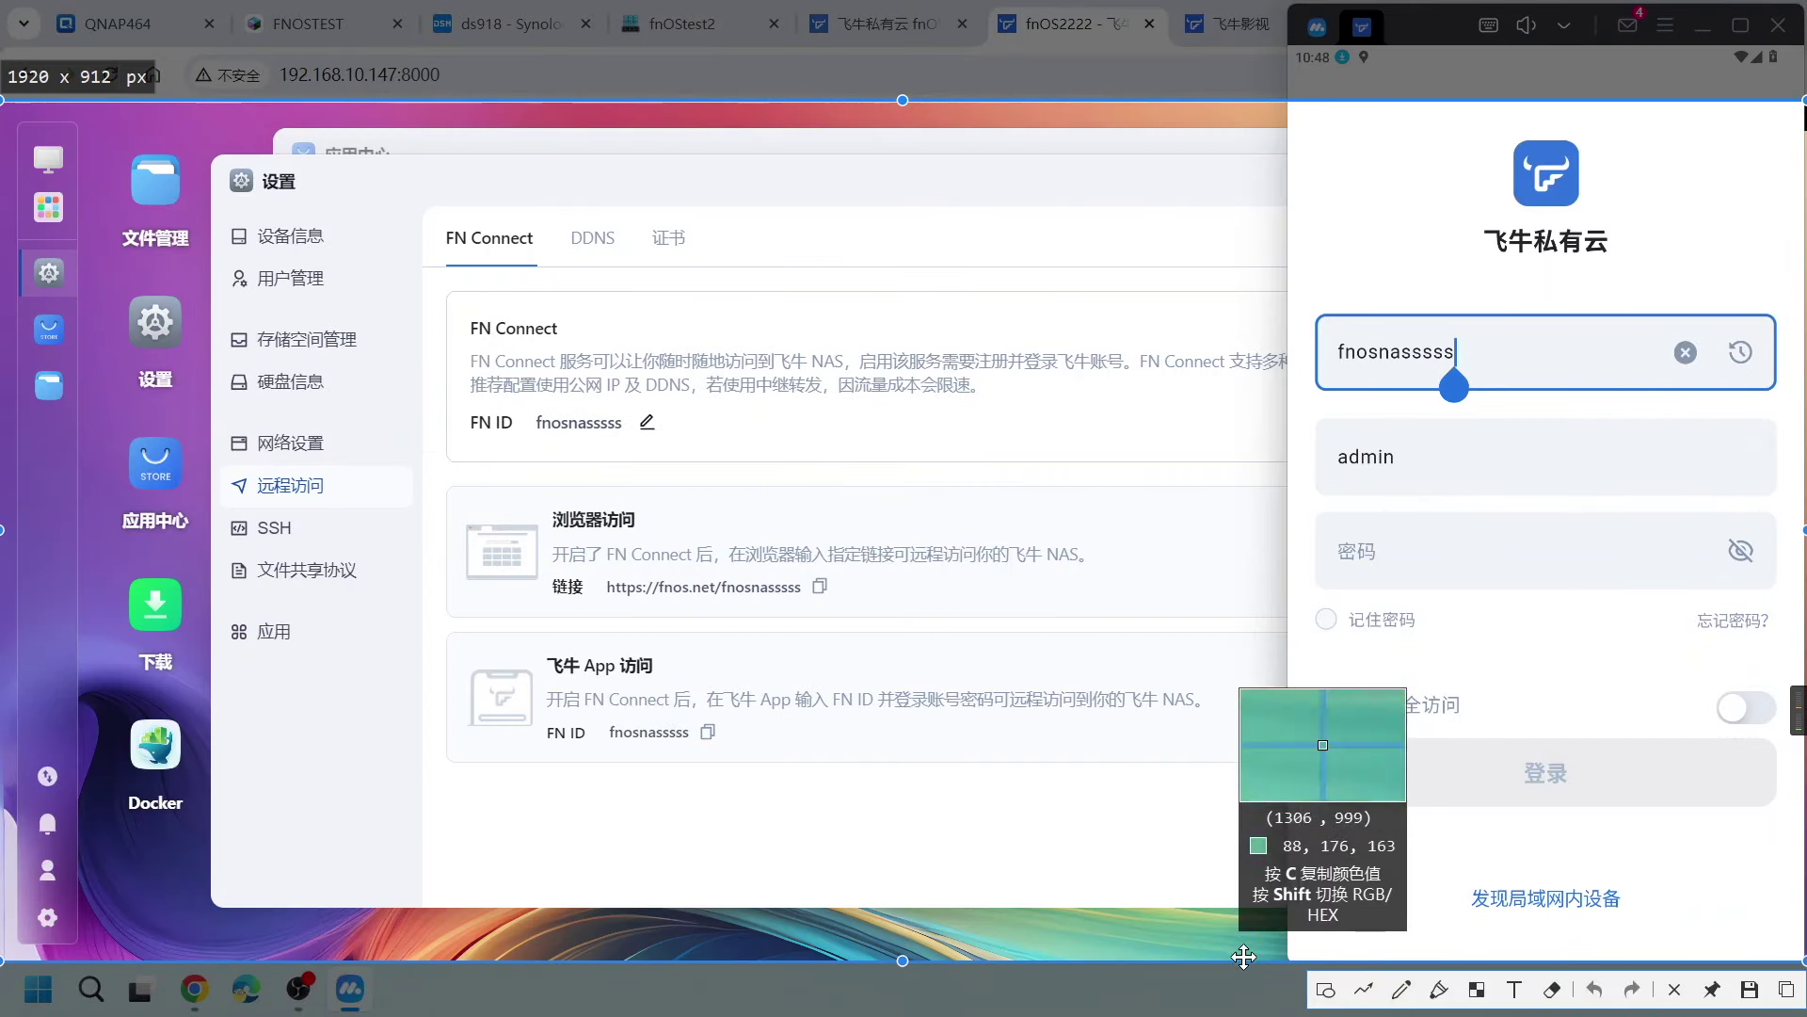
{"action": "left_click", "coordinate": [1234, 687]}
{"action": "left_click", "coordinate": [1322, 991]}
{"action": "left_click_drag", "start_coordinate": [457, 398], "coordinate": [743, 456]}
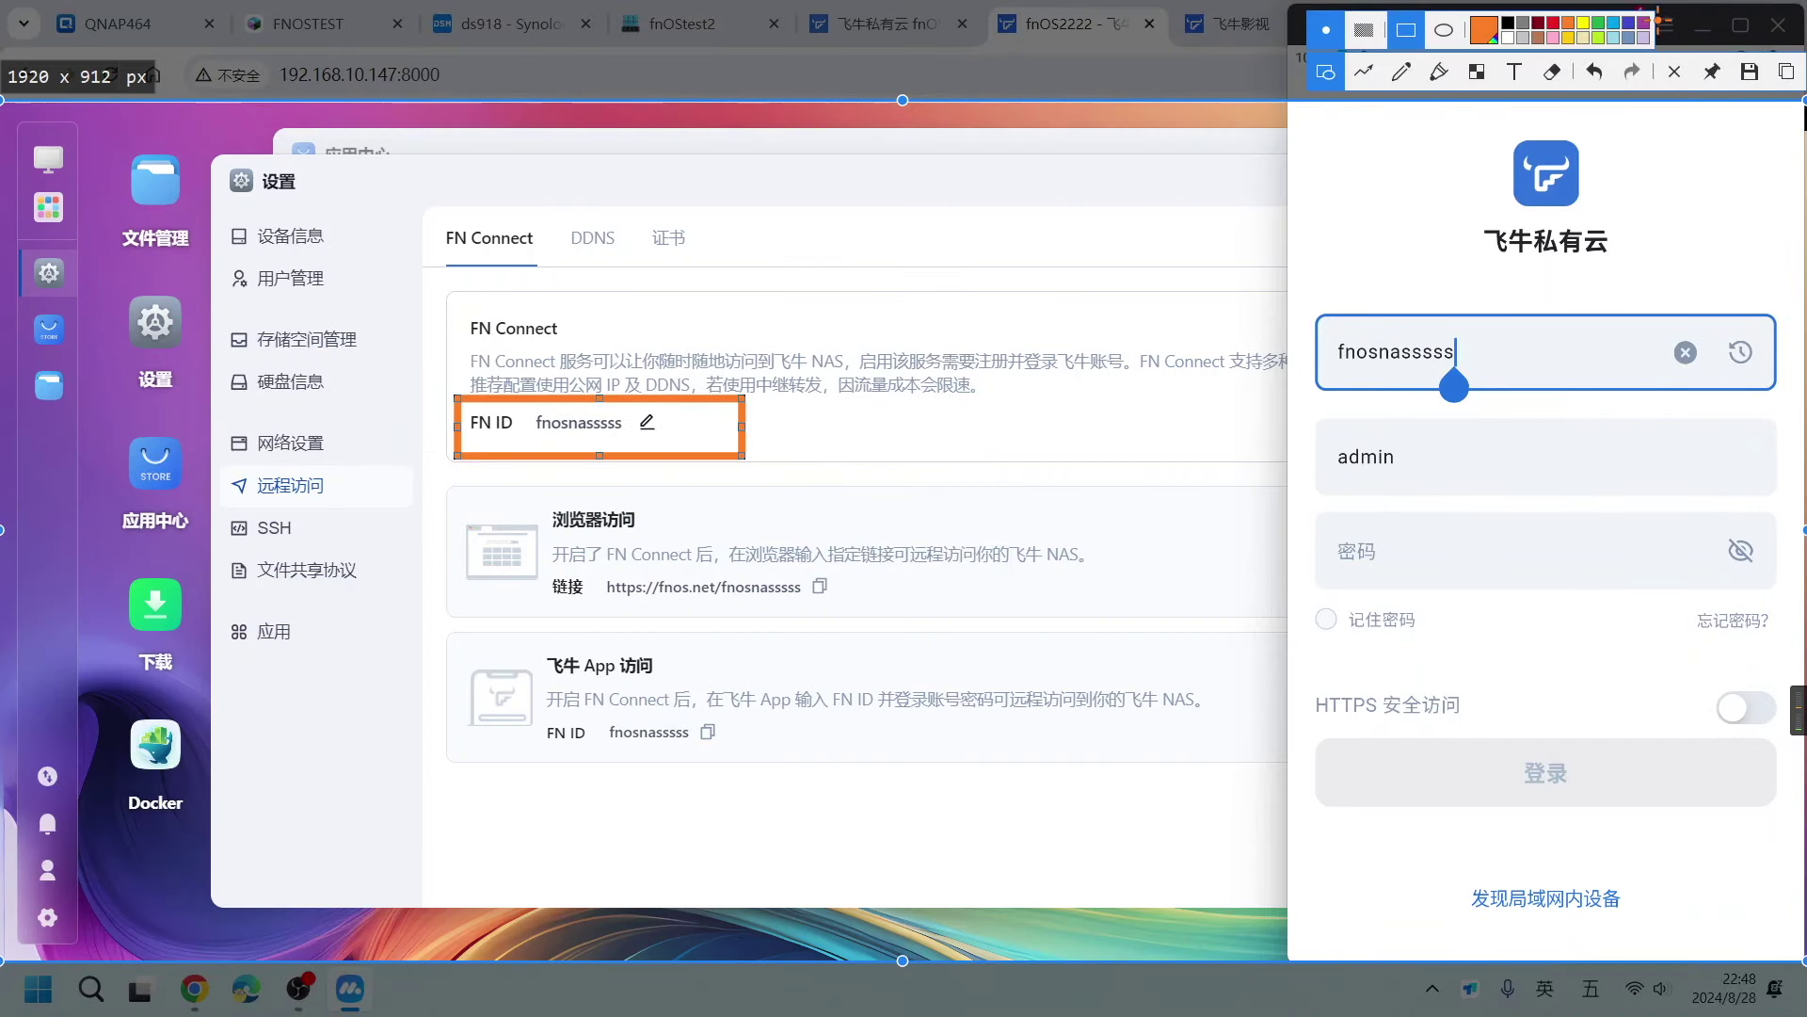
{"action": "left_click_drag", "start_coordinate": [1309, 313], "coordinate": [1474, 399]}
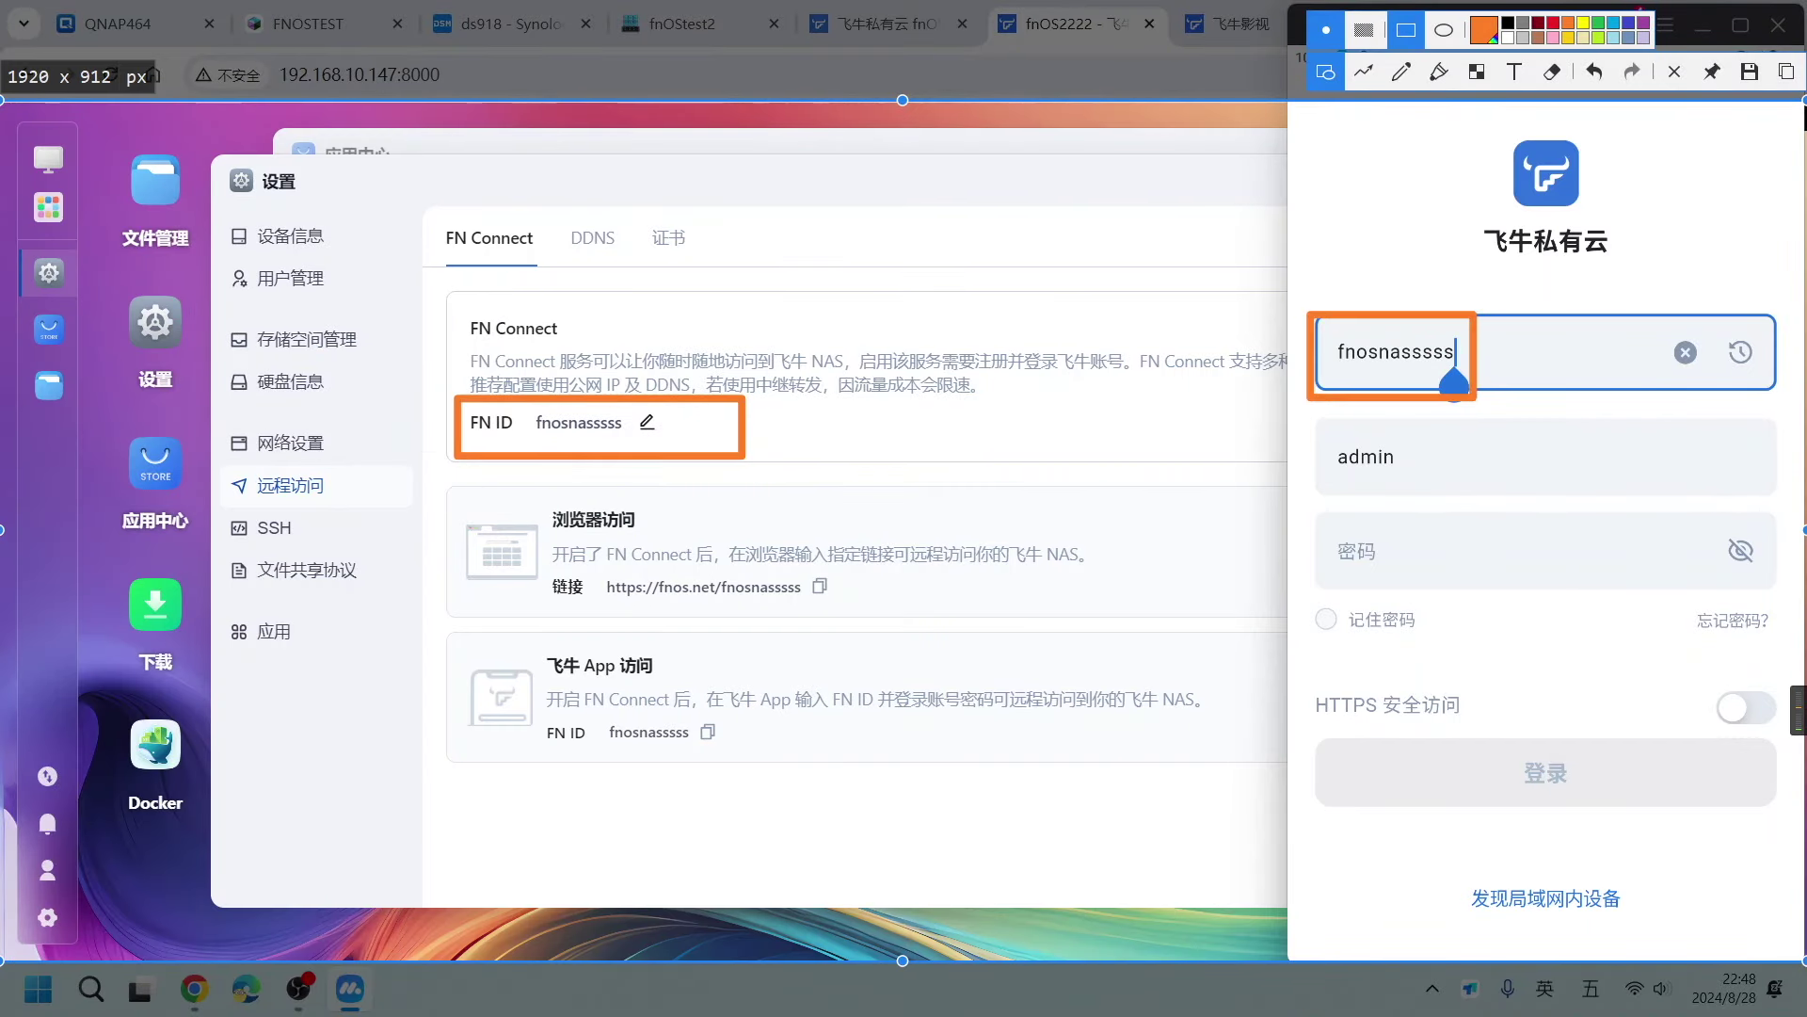
{"action": "left_click", "coordinate": [1673, 71]}
Paste the account password, tick 记住密码, and sign in to the fnOS2222 NAS.
{"action": "left_click", "coordinate": [1388, 553]}
{"action": "key", "text": "ctrl+v"}
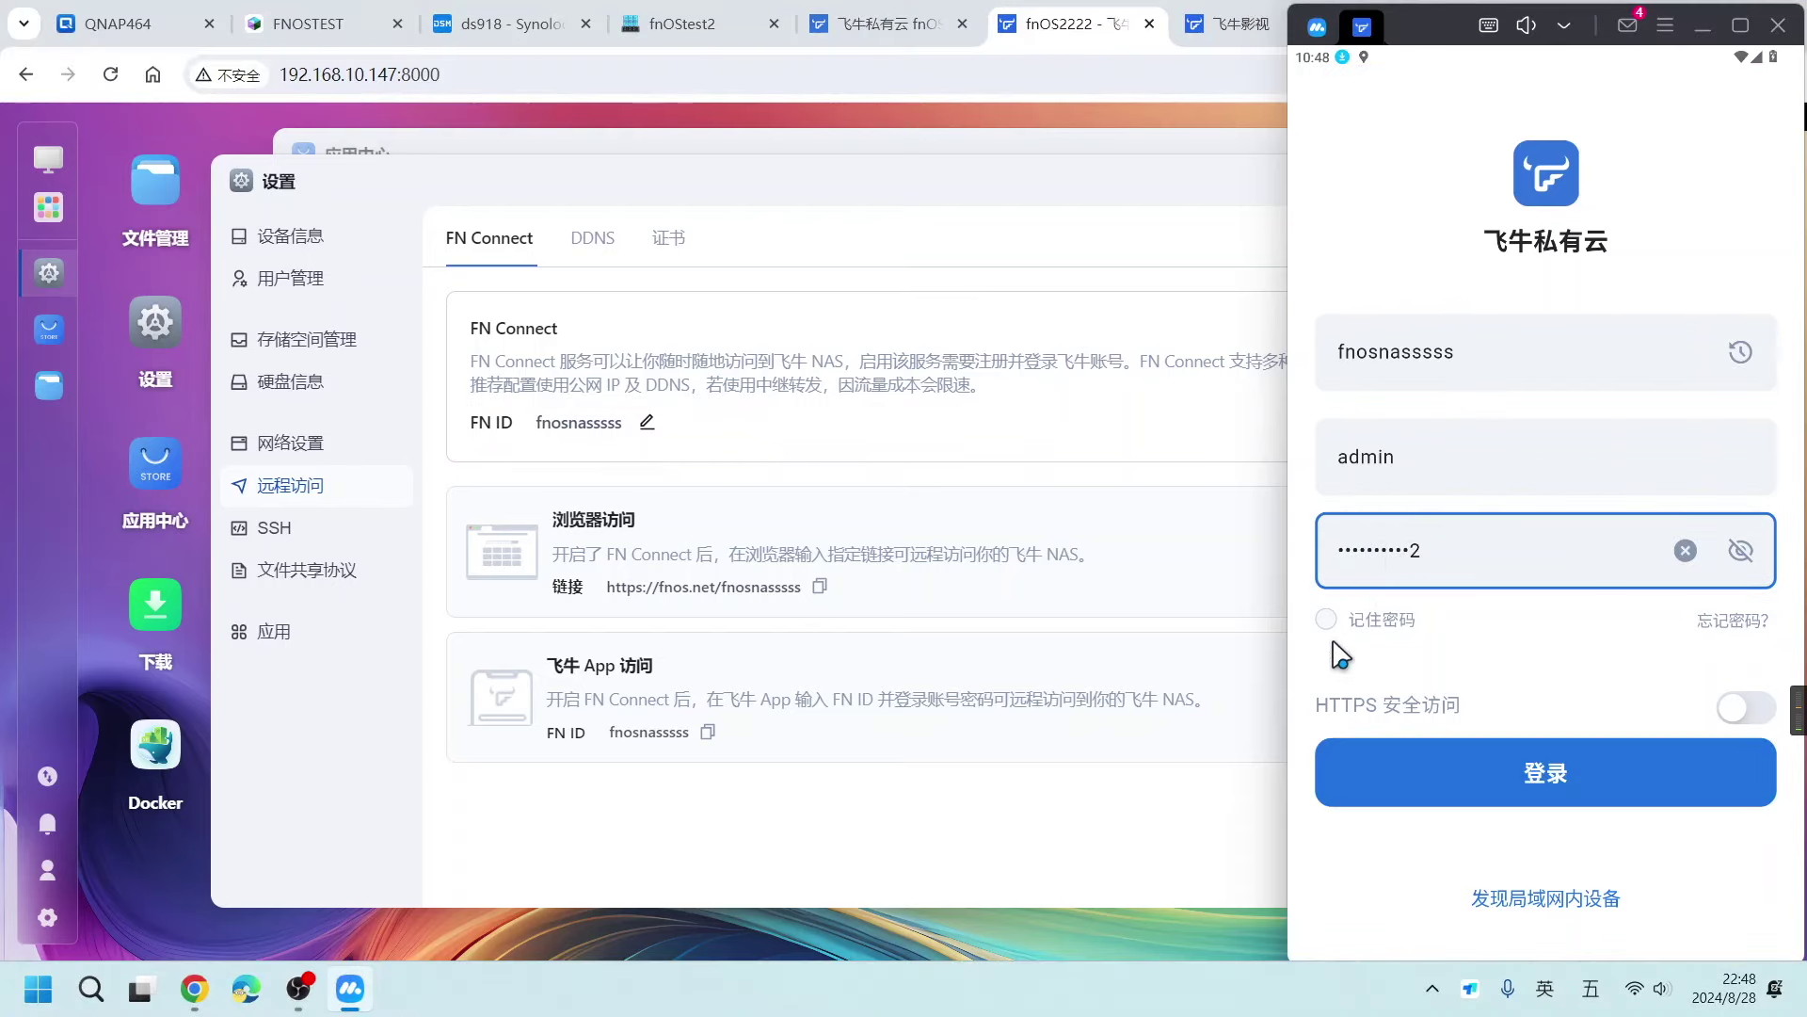
{"action": "left_click", "coordinate": [1329, 621]}
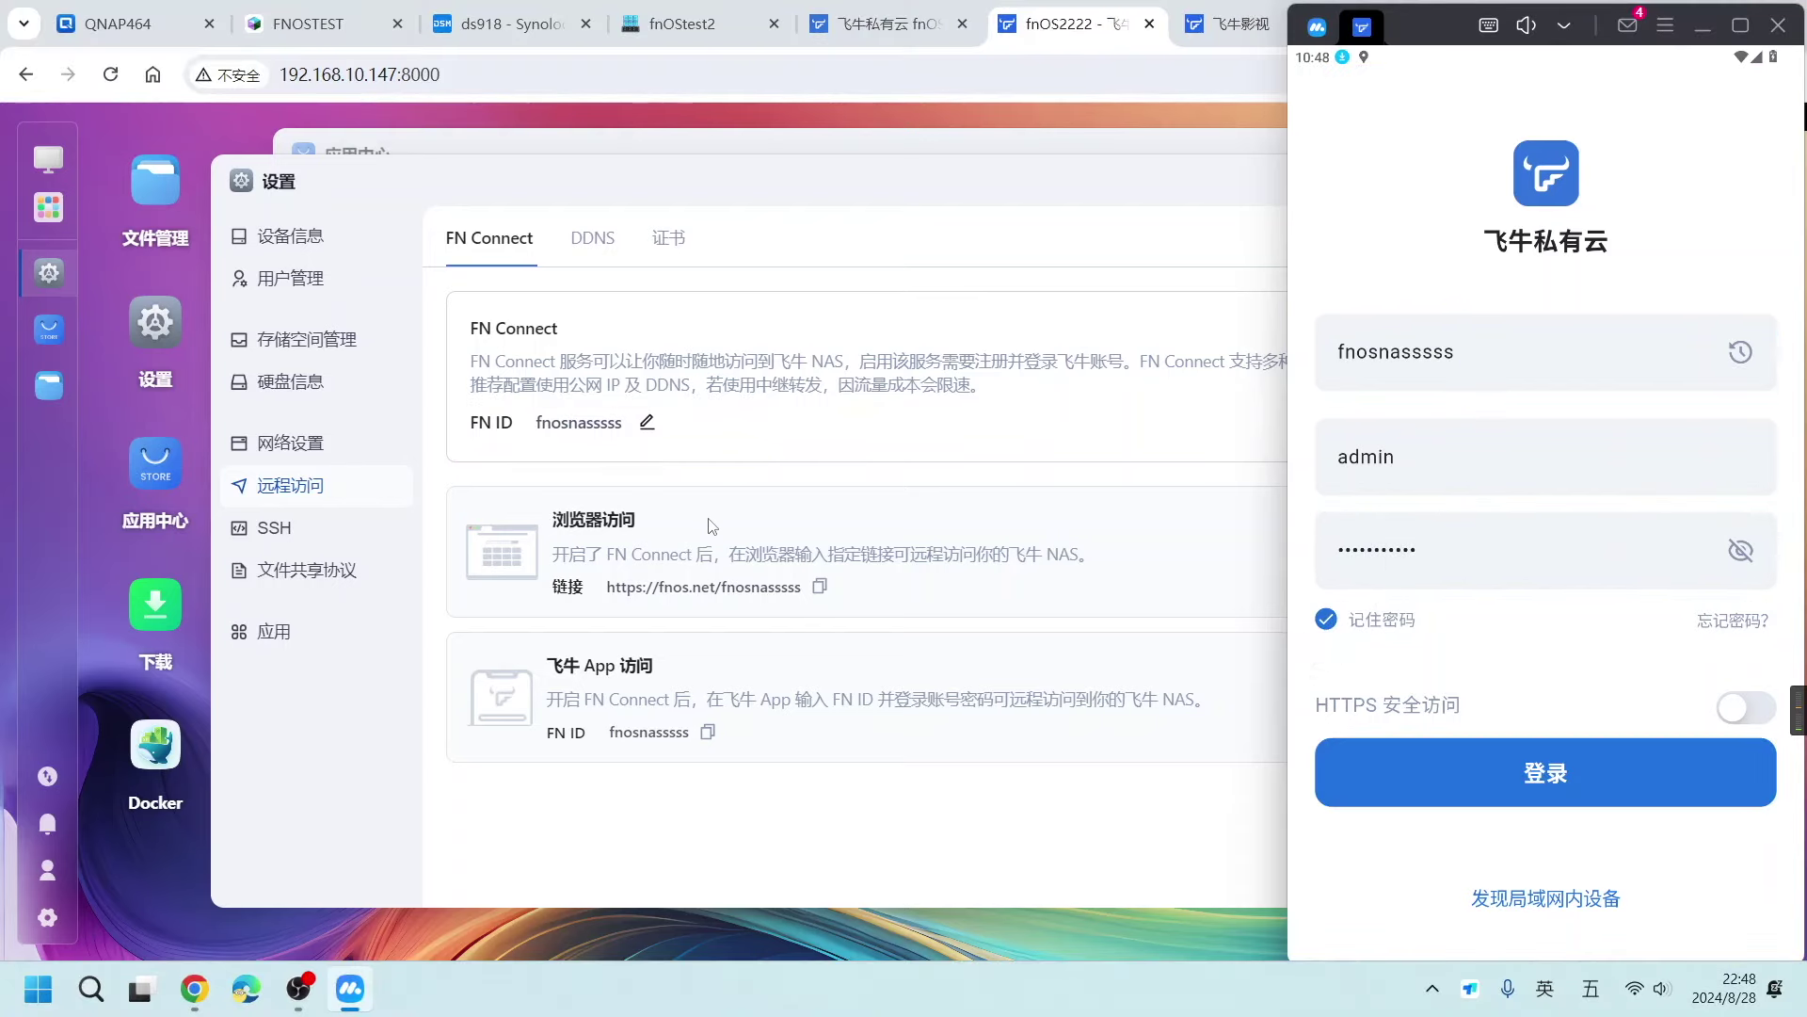
{"action": "left_click", "coordinate": [1579, 770]}
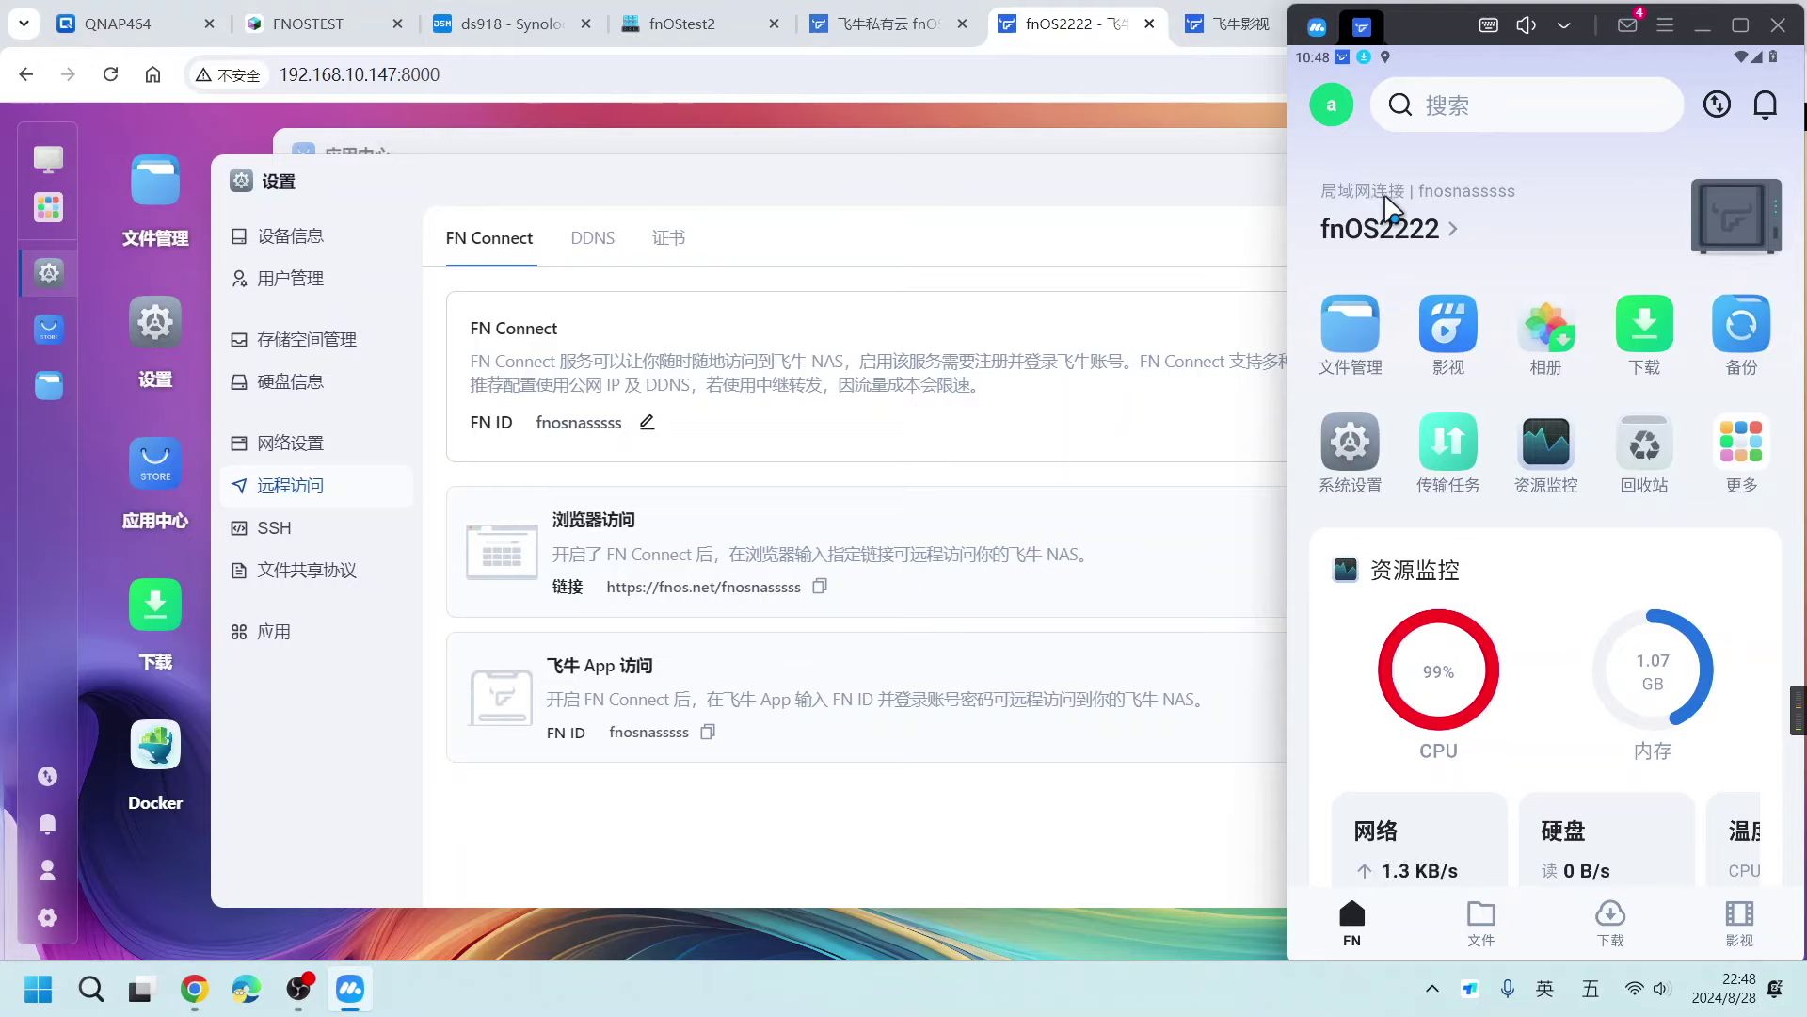
{"action": "left_click", "coordinate": [300, 442]}
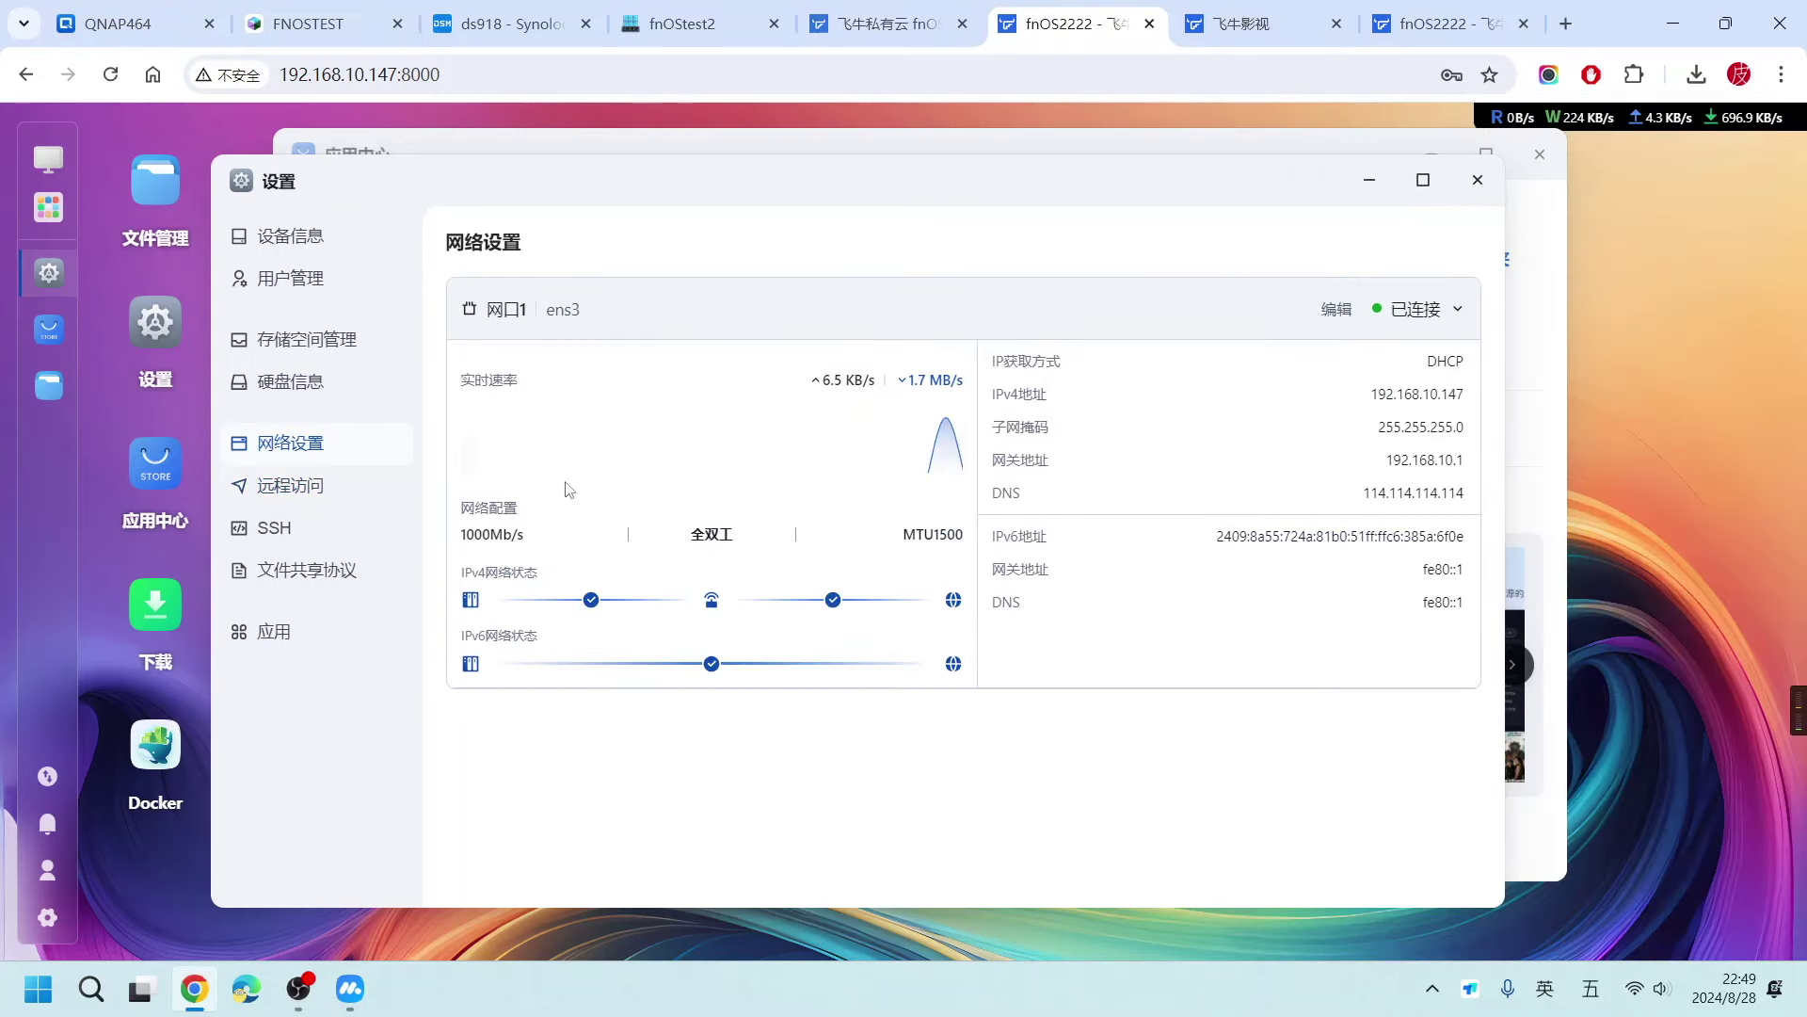
{"action": "left_click", "coordinate": [296, 485]}
{"action": "left_click", "coordinate": [350, 988]}
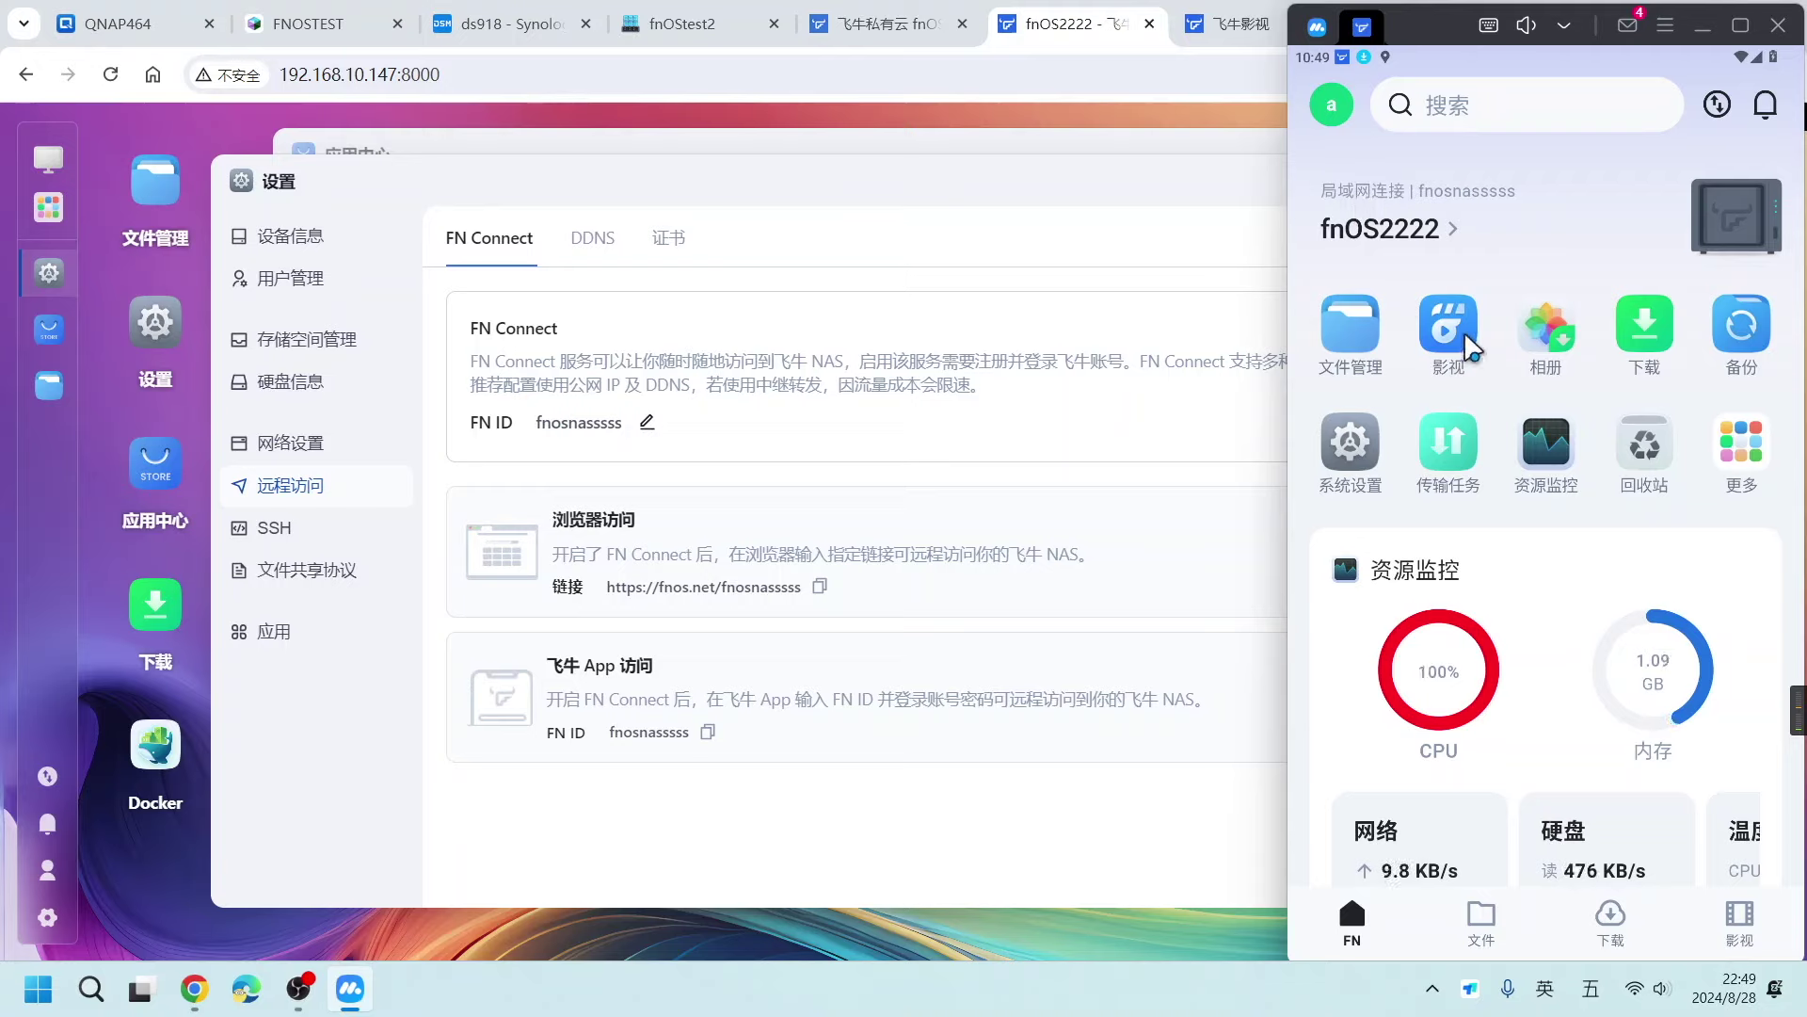
{"action": "scroll", "coordinate": [1504, 678], "scroll_direction": "down", "scroll_amount": 5}
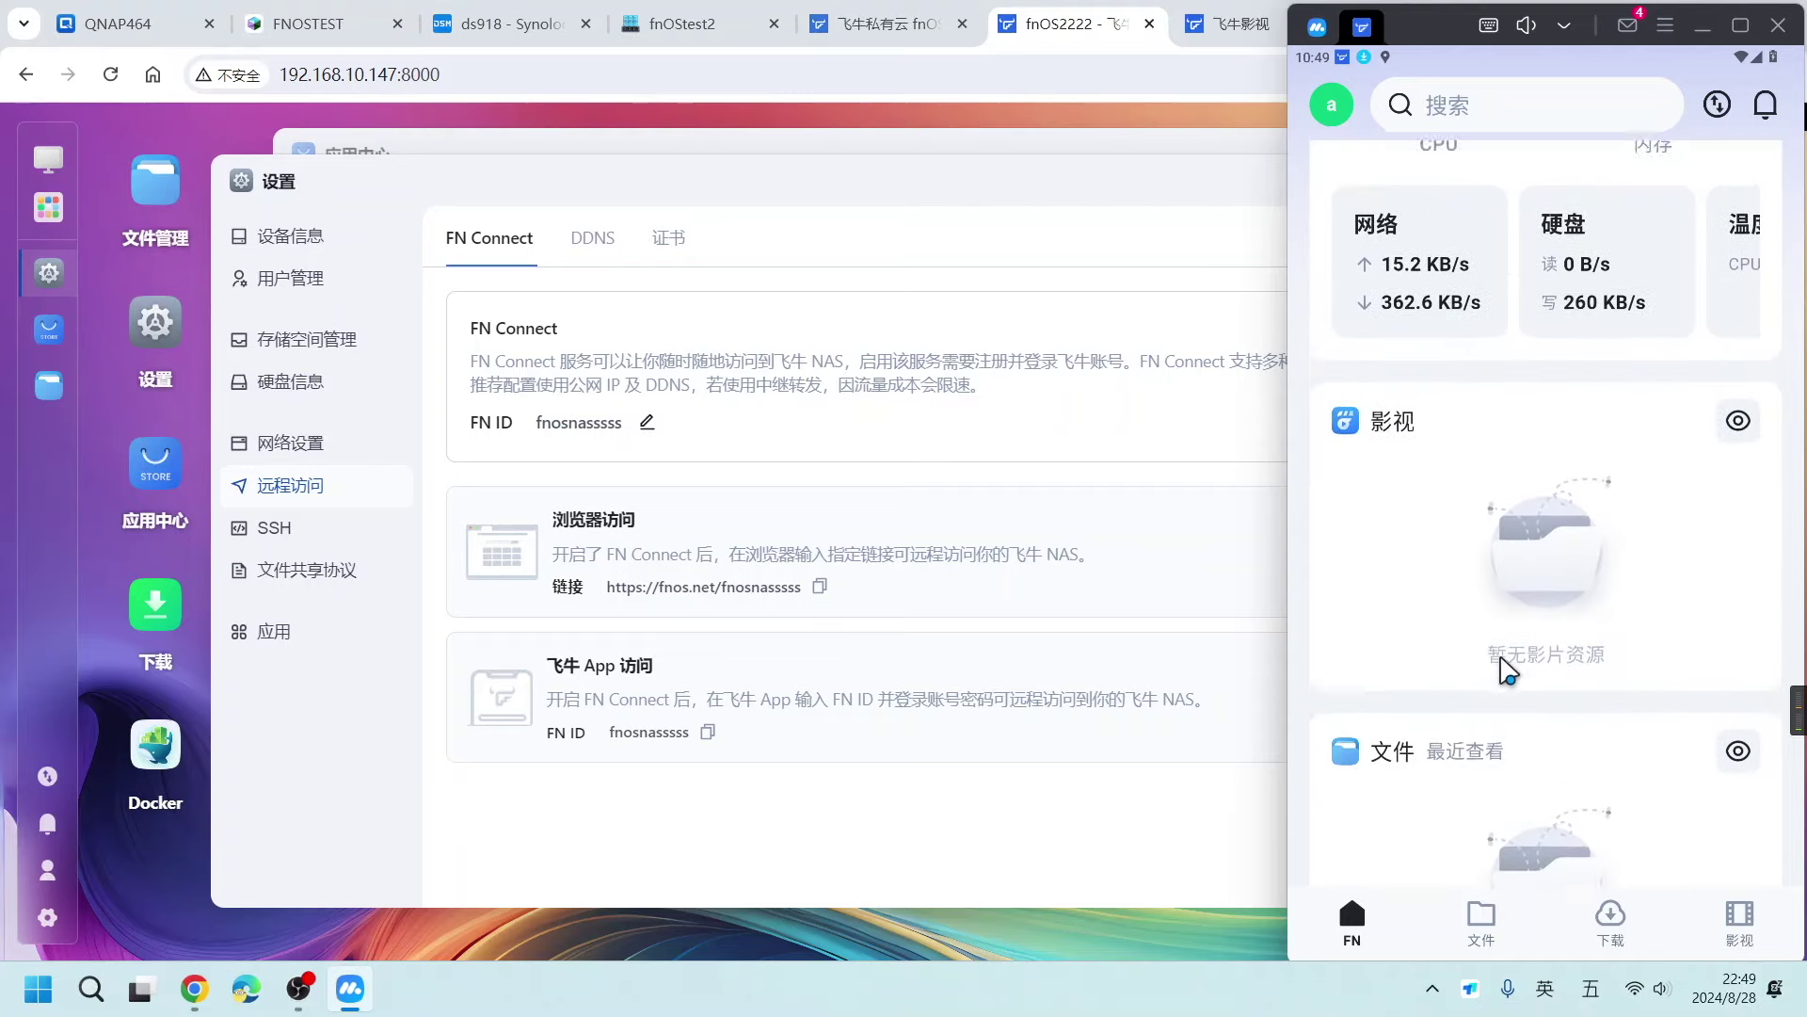
Open the UGREEN-NAS remote share on the phone and the remote mounts in fnOS File Manager.
{"action": "scroll", "coordinate": [1497, 754], "scroll_direction": "up", "scroll_amount": 5}
{"action": "left_click", "coordinate": [1481, 921]}
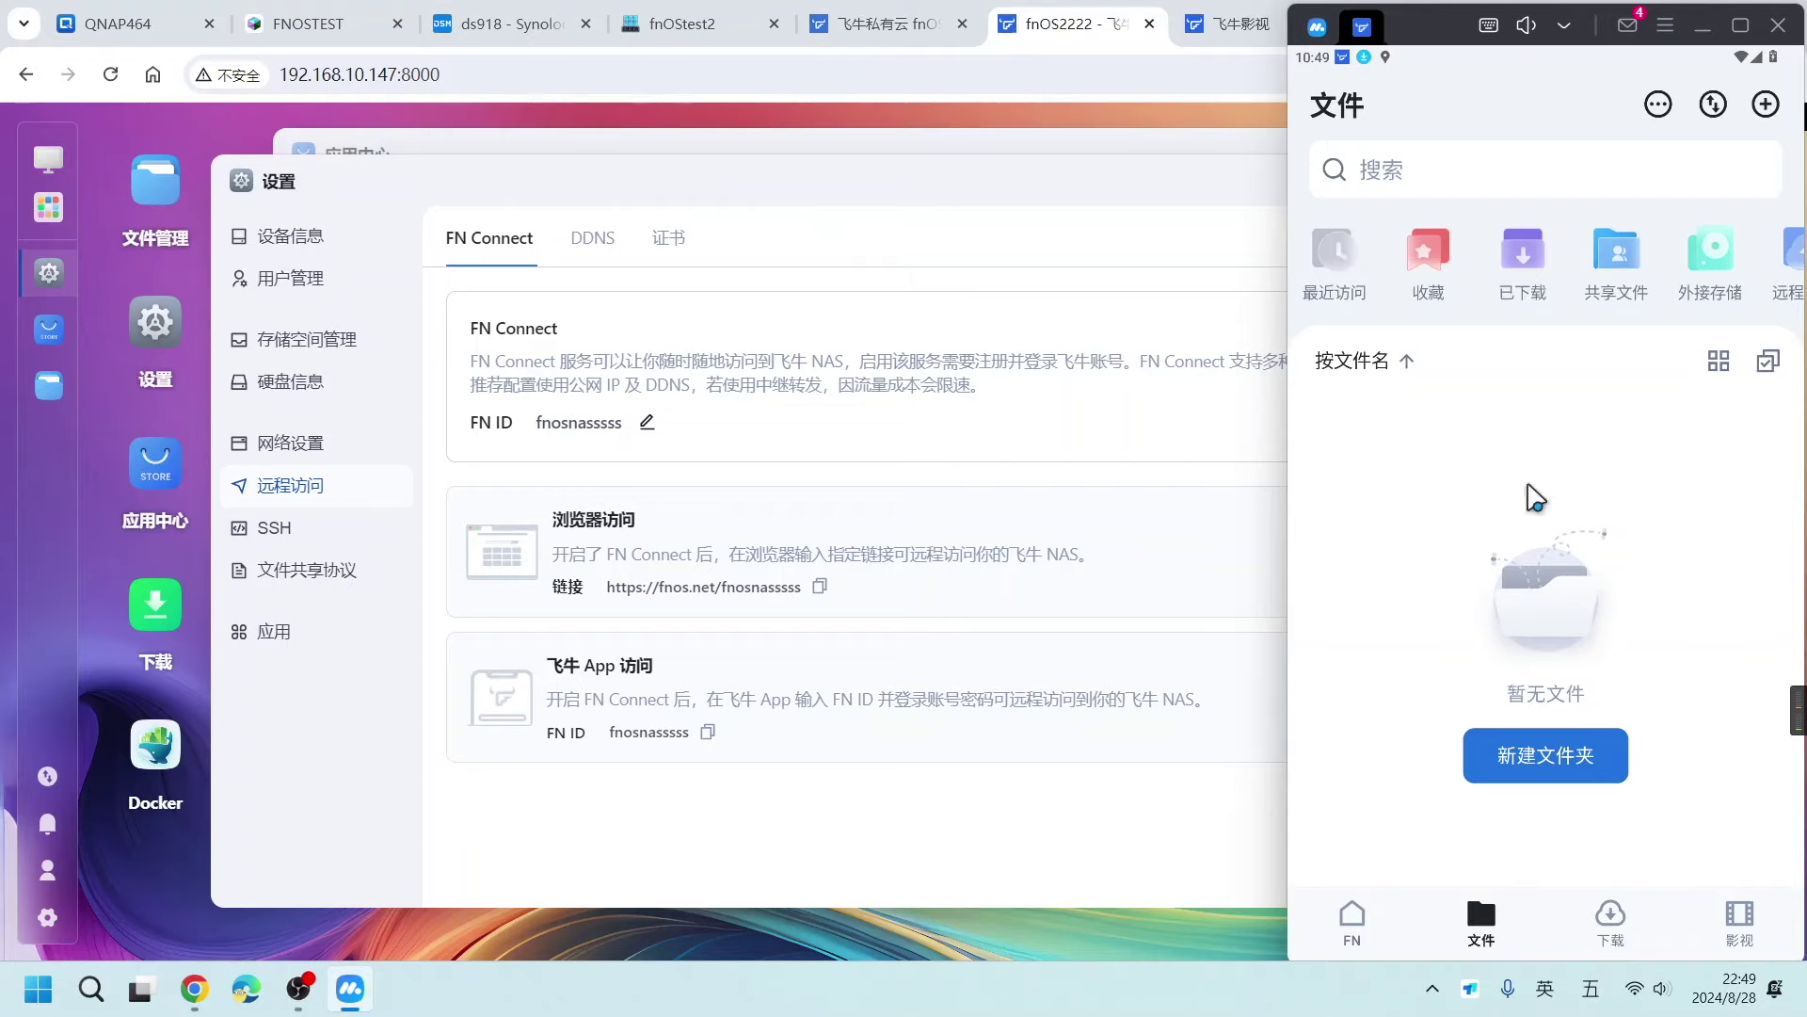
{"action": "left_click", "coordinate": [1793, 278]}
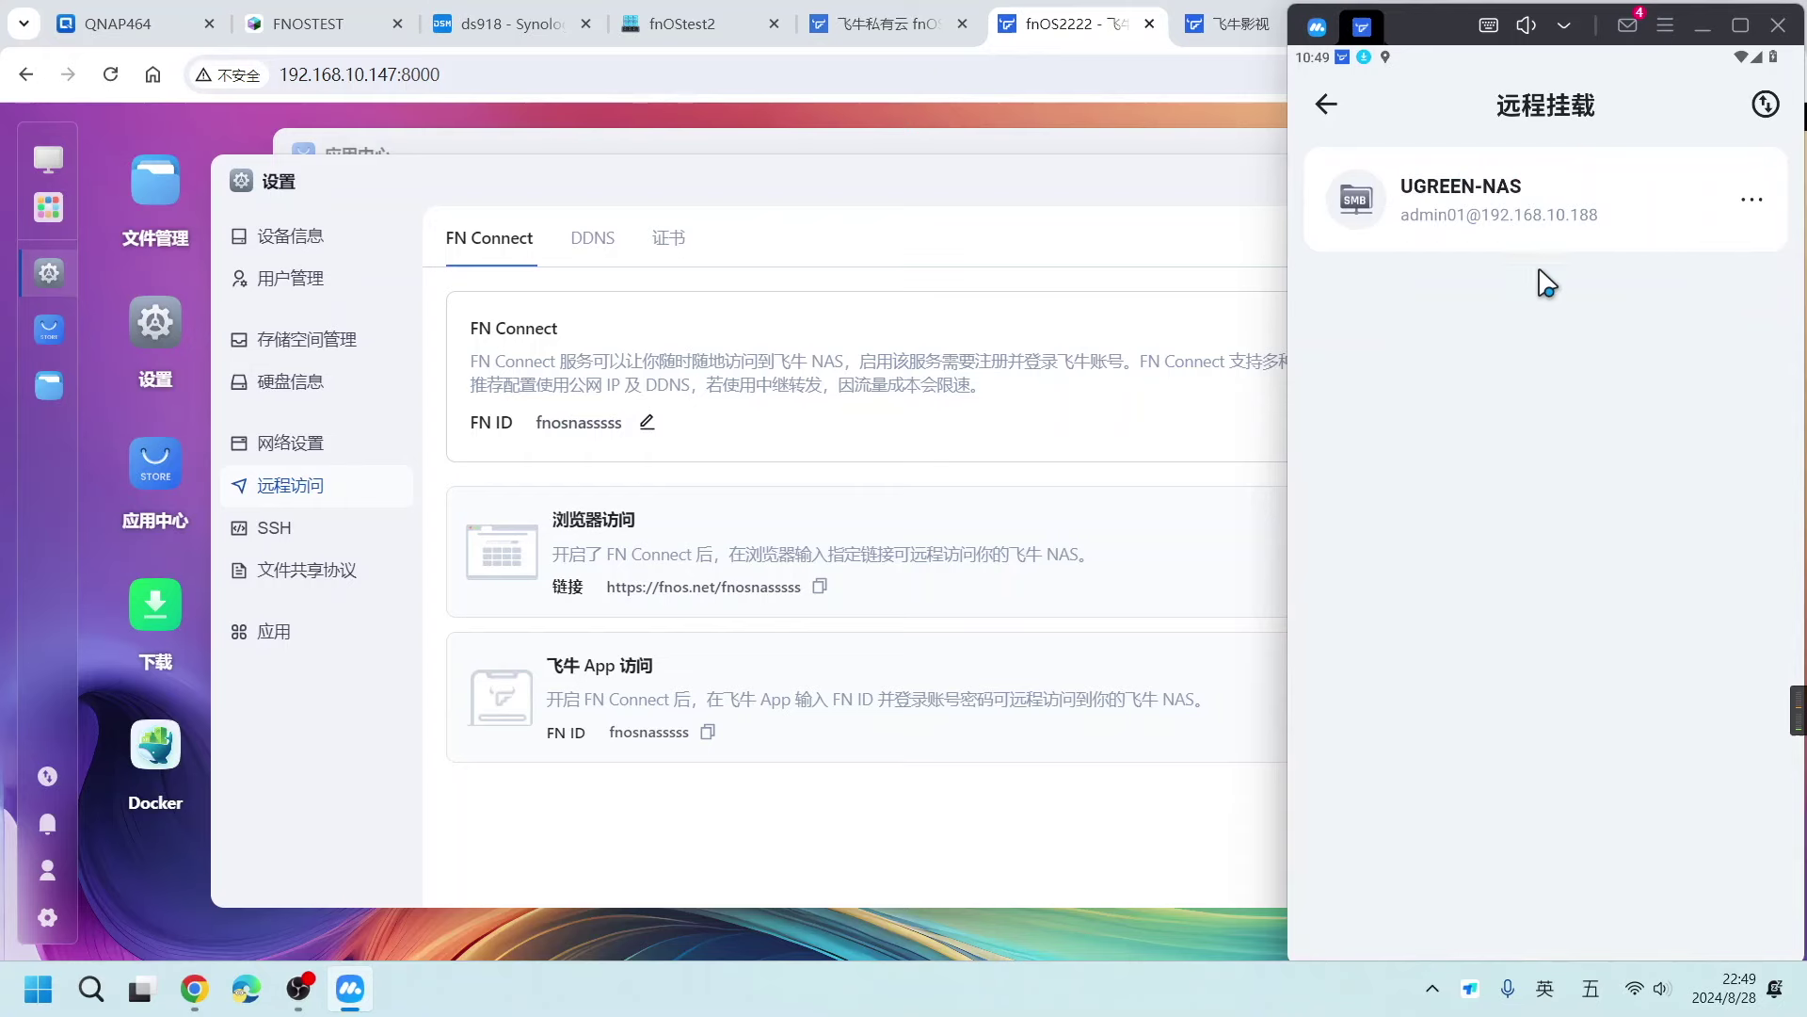
{"action": "left_click", "coordinate": [1489, 220]}
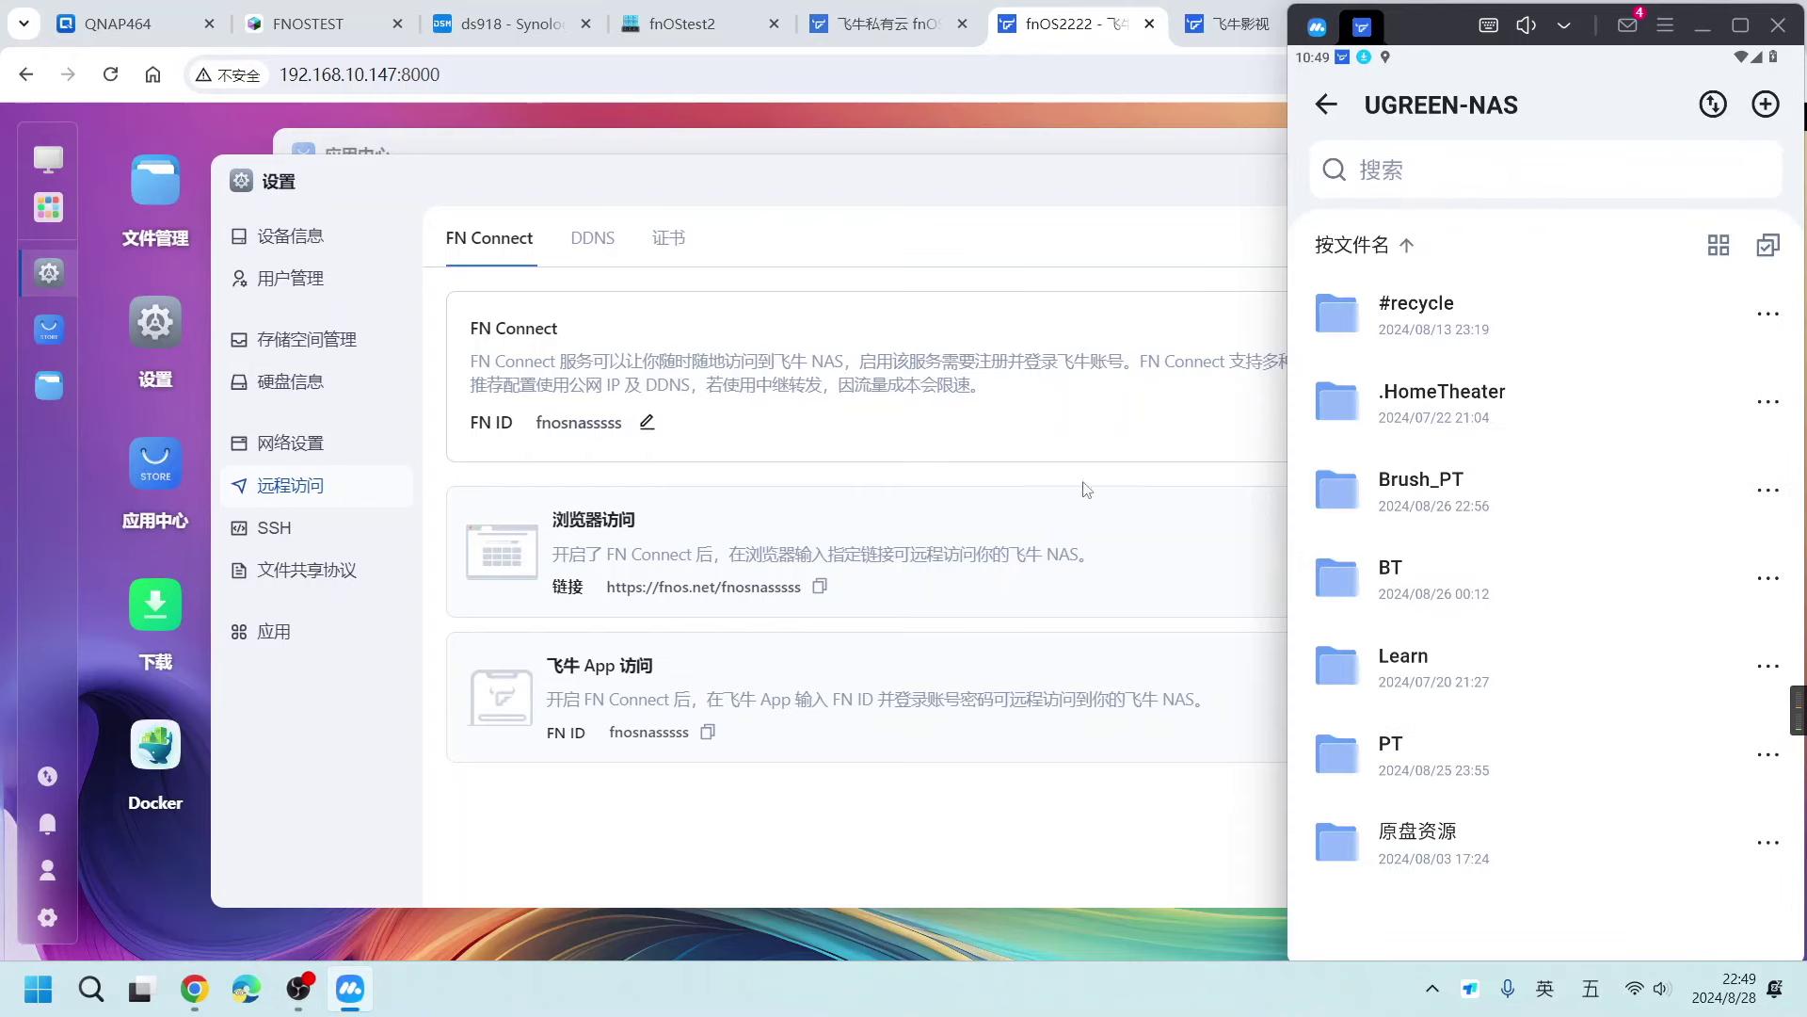
{"action": "left_click", "coordinate": [182, 179]}
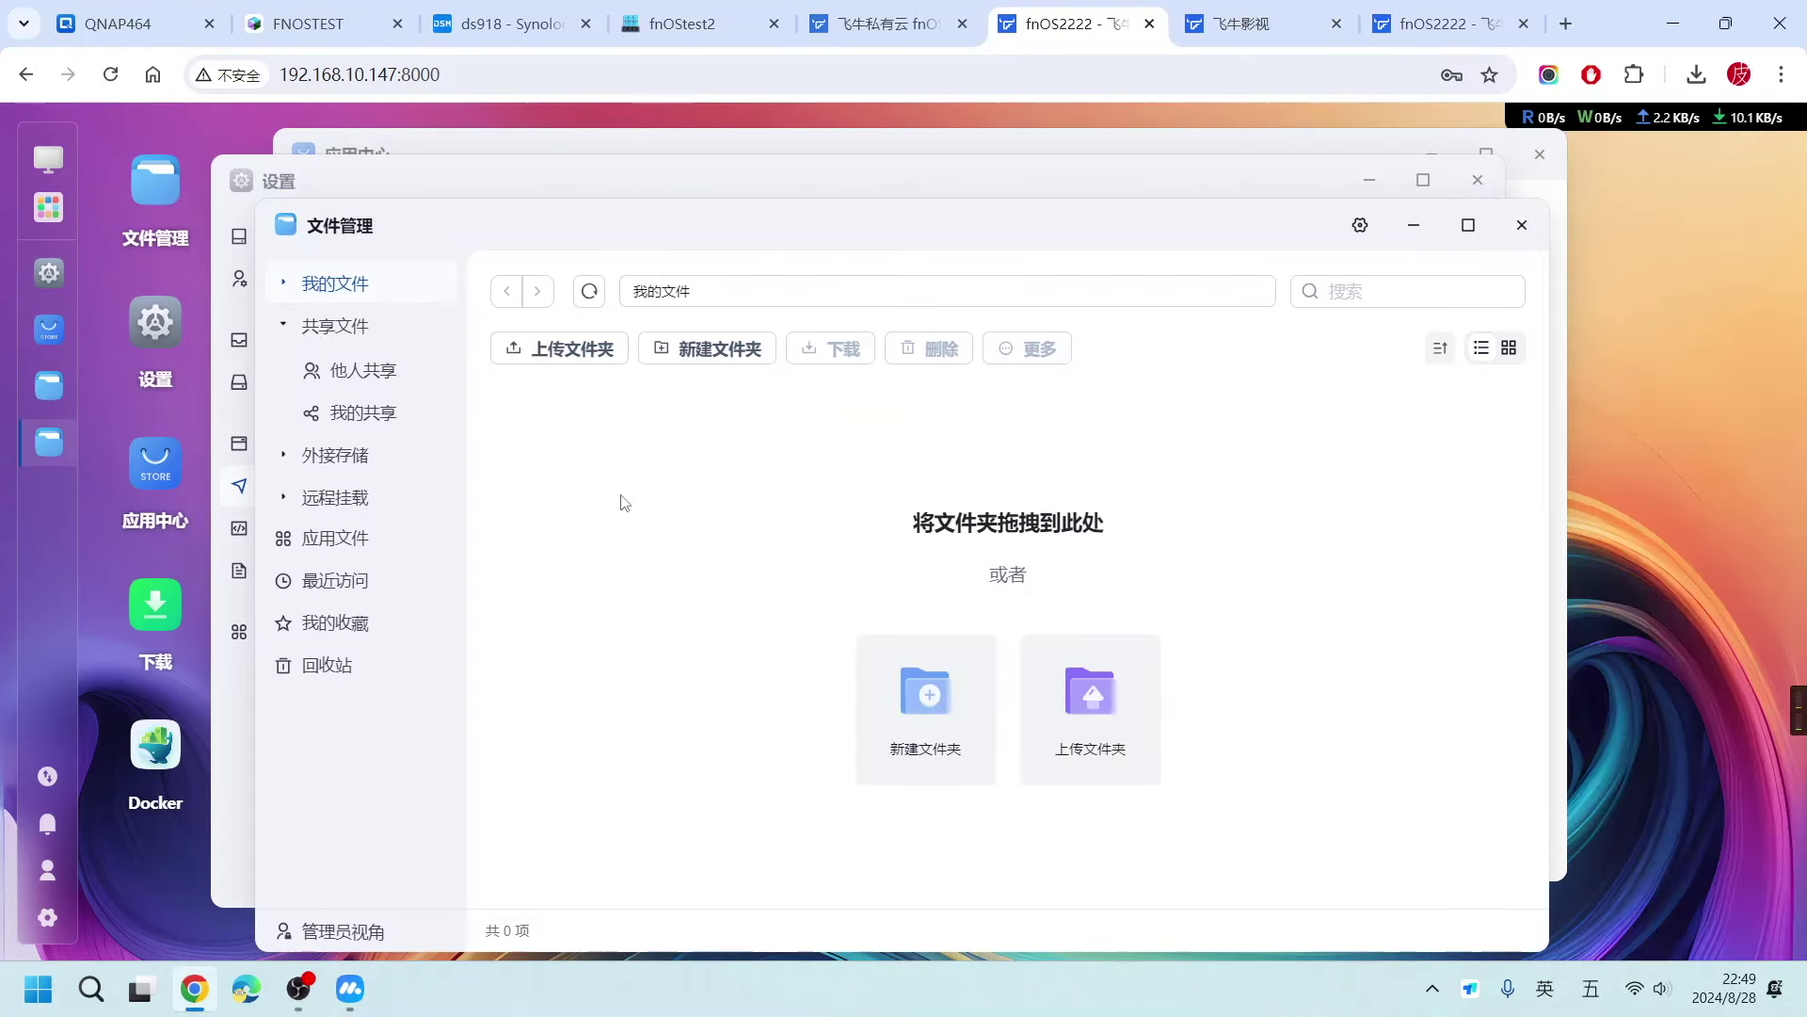
{"action": "left_click", "coordinate": [365, 501]}
Check the .HomeTheater folder's actions, then back out to 文件 and go to the FN home page.
{"action": "key", "text": "alt+Tab"}
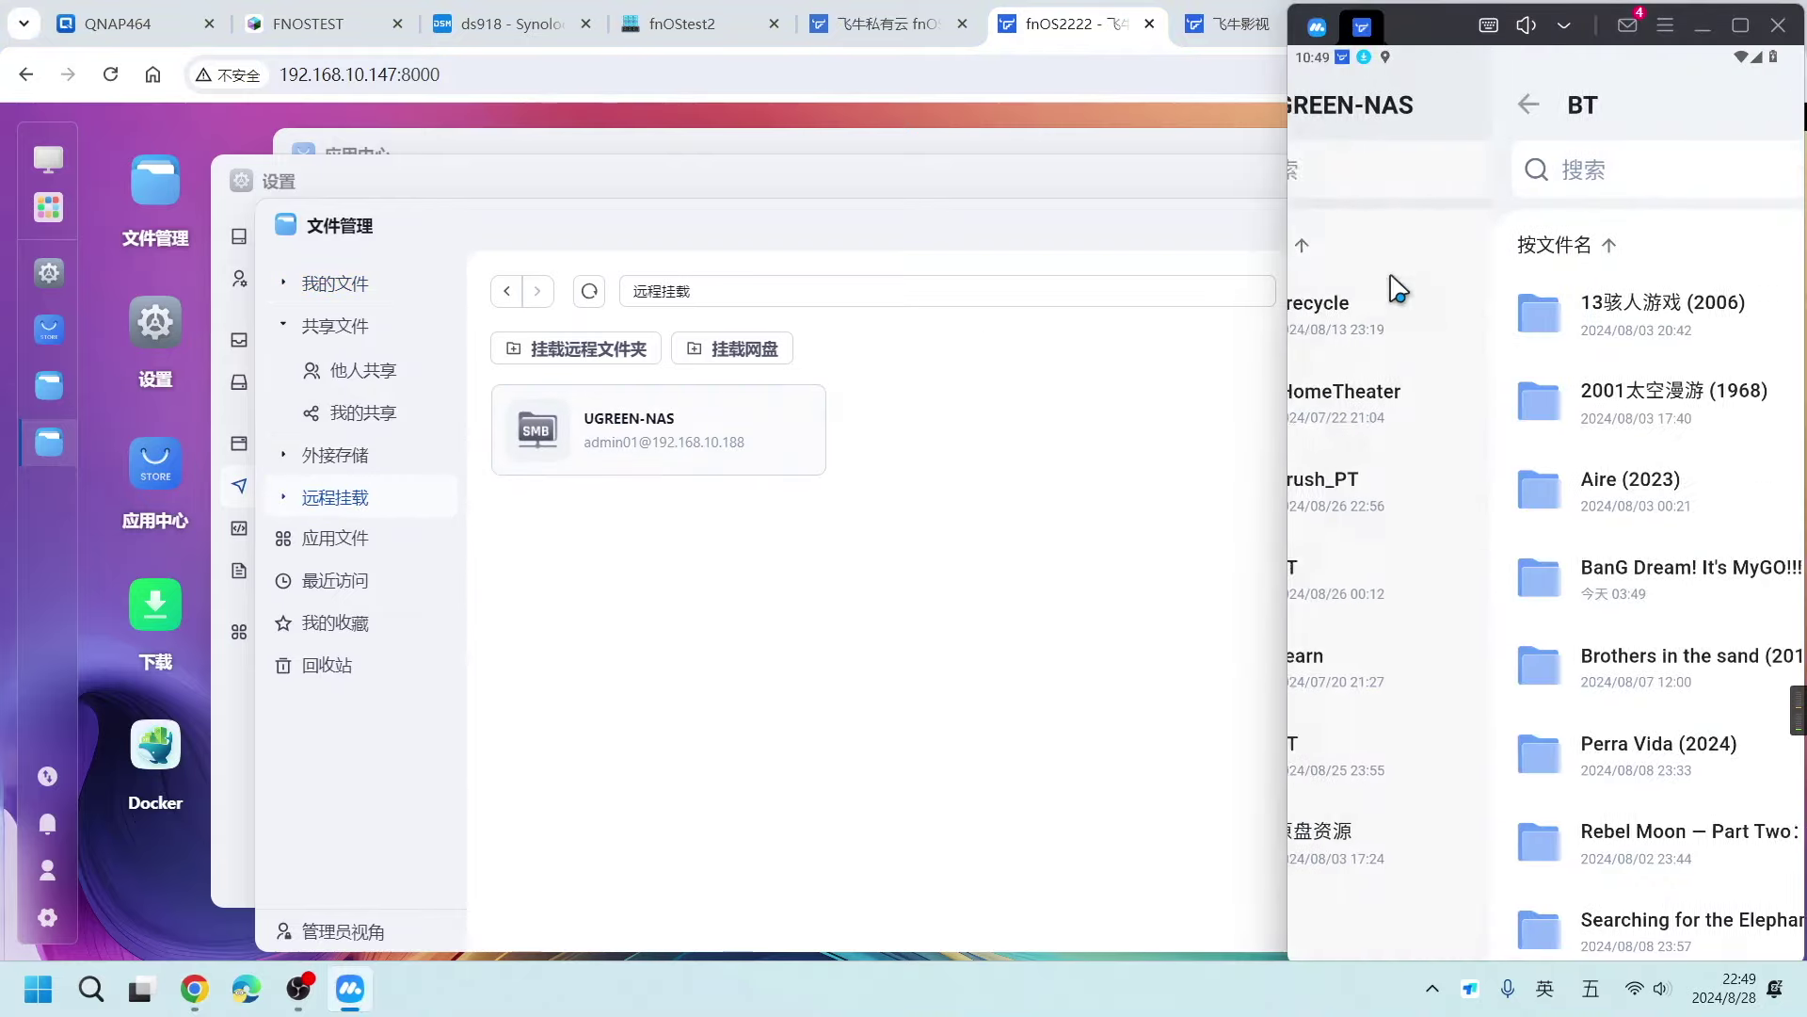
{"action": "scroll", "coordinate": [1494, 658], "scroll_direction": "down", "scroll_amount": 1}
{"action": "scroll", "coordinate": [1497, 662], "scroll_direction": "up", "scroll_amount": 2}
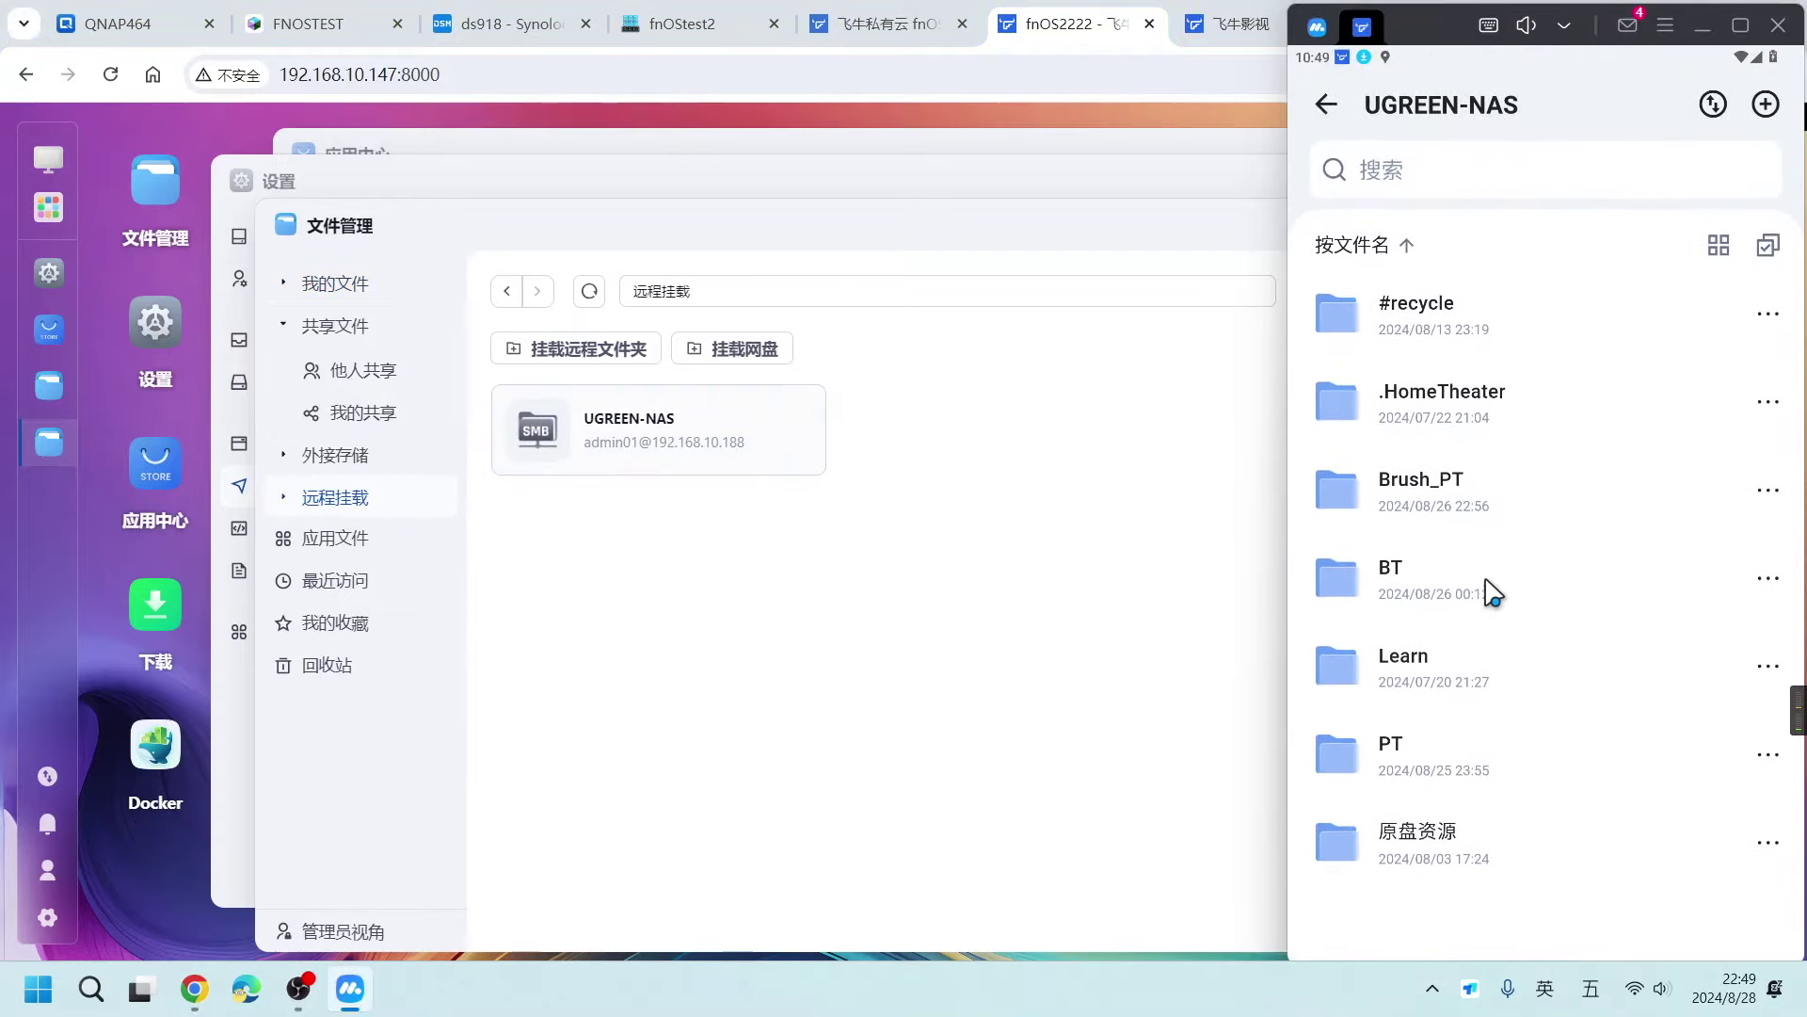
{"action": "left_click", "coordinate": [1768, 431]}
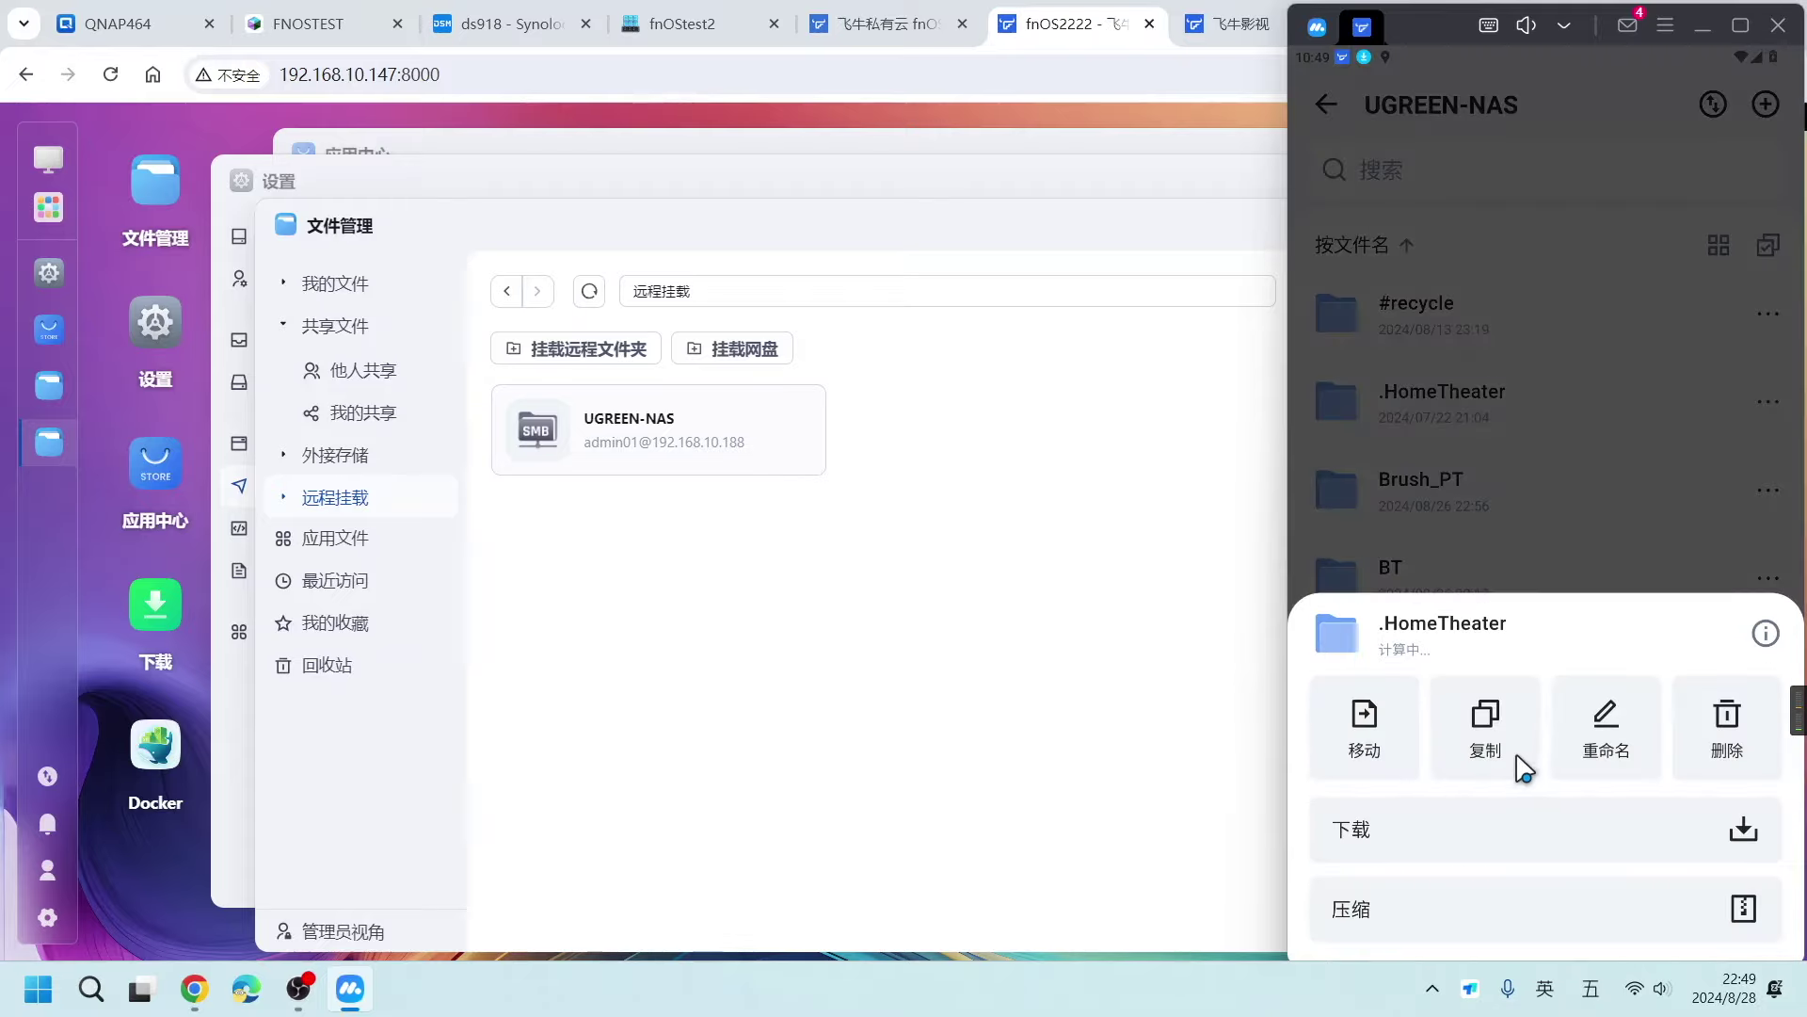
{"action": "left_click", "coordinate": [1735, 395]}
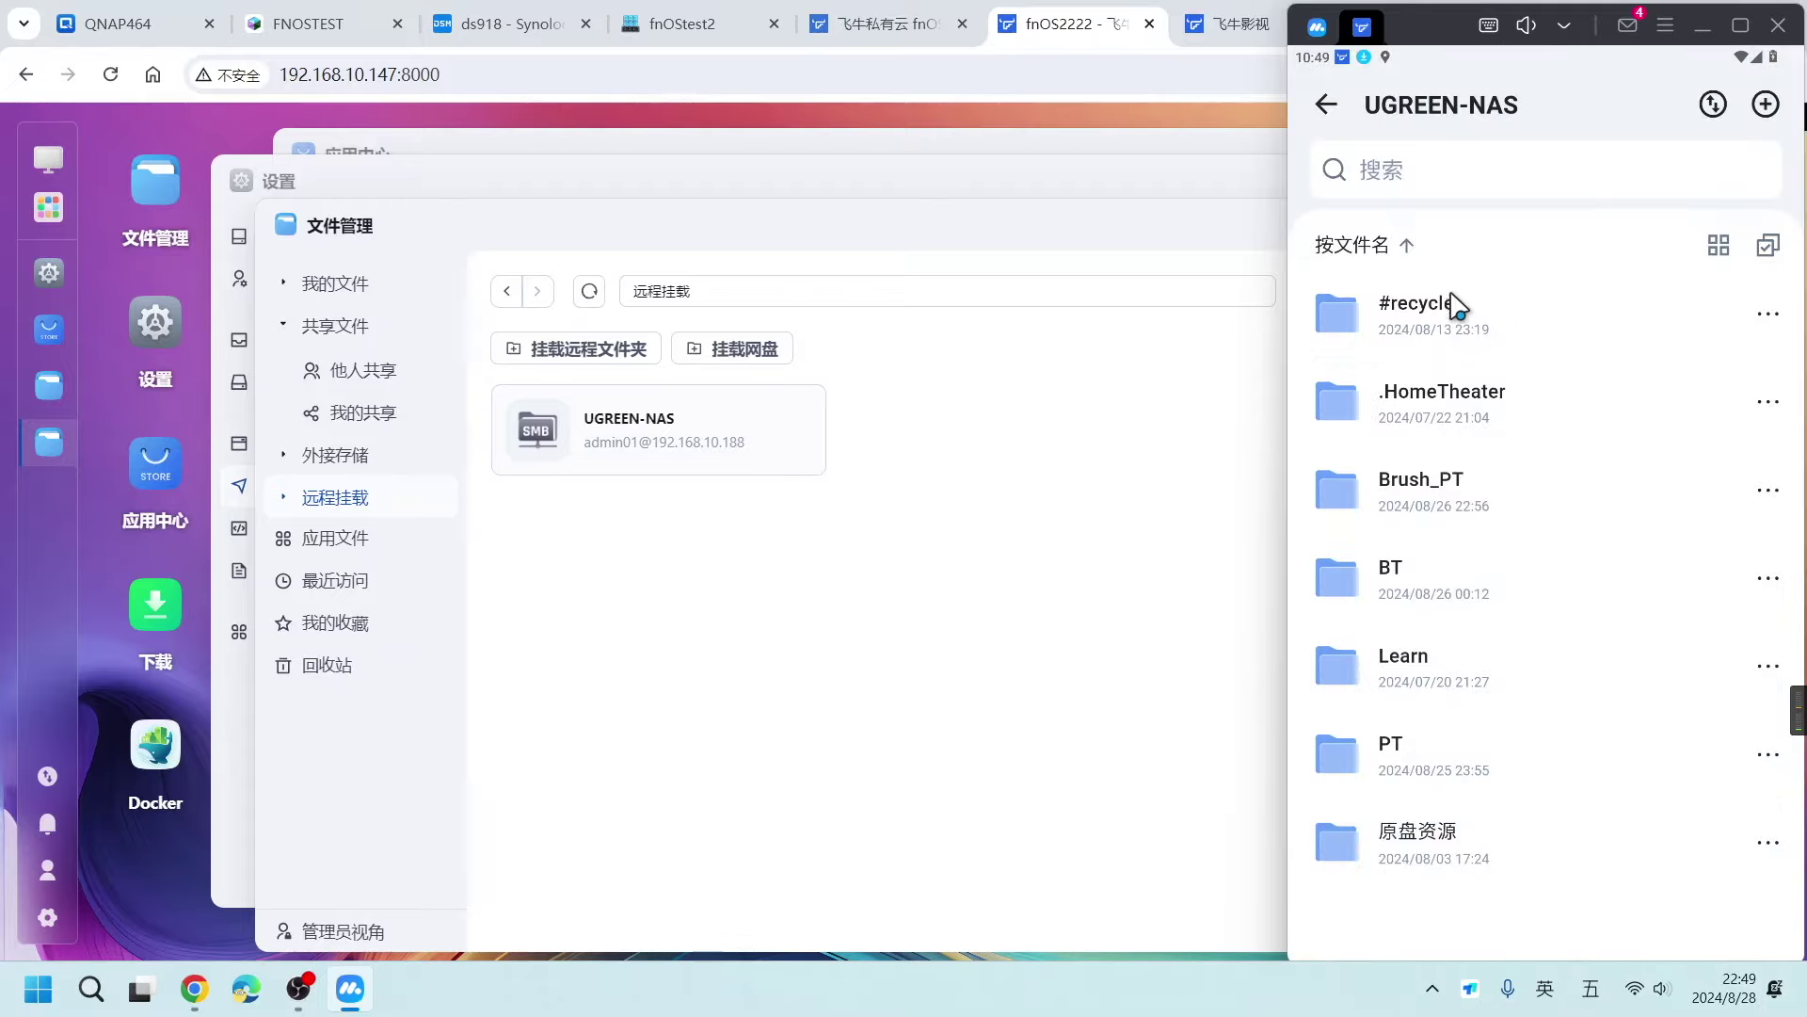
{"action": "left_click", "coordinate": [1323, 108]}
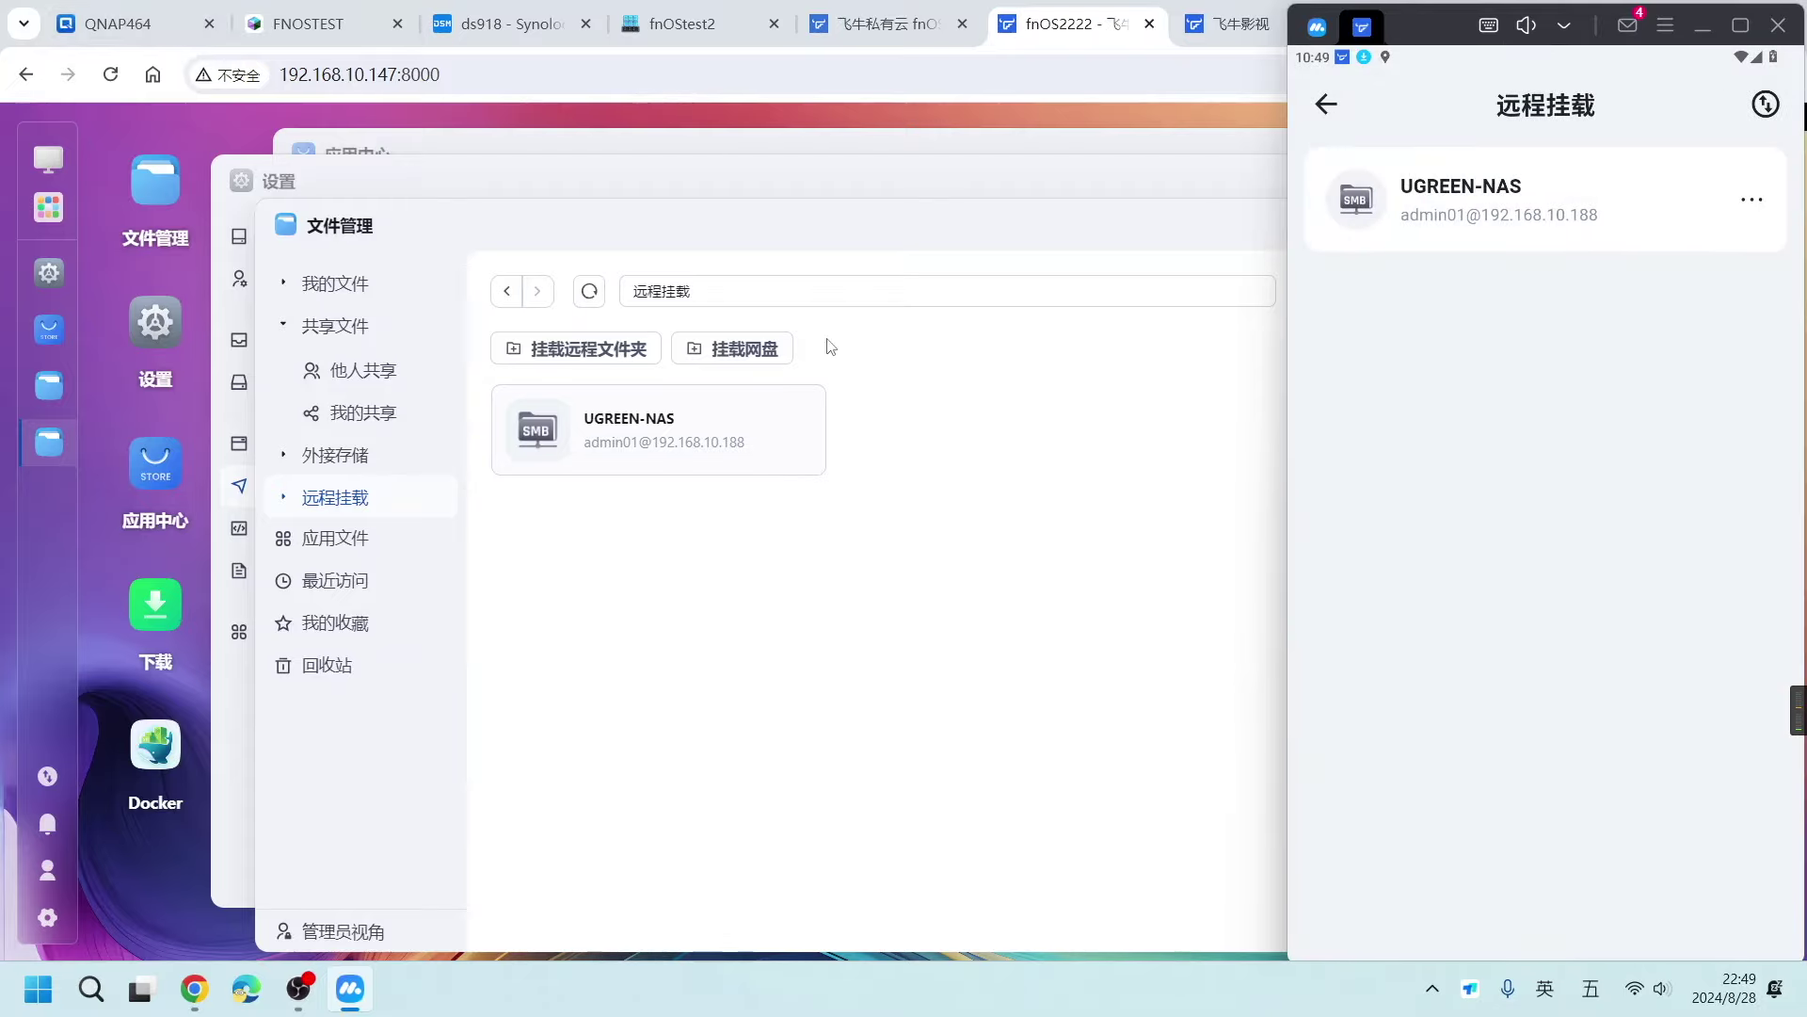
{"action": "left_click", "coordinate": [1326, 108]}
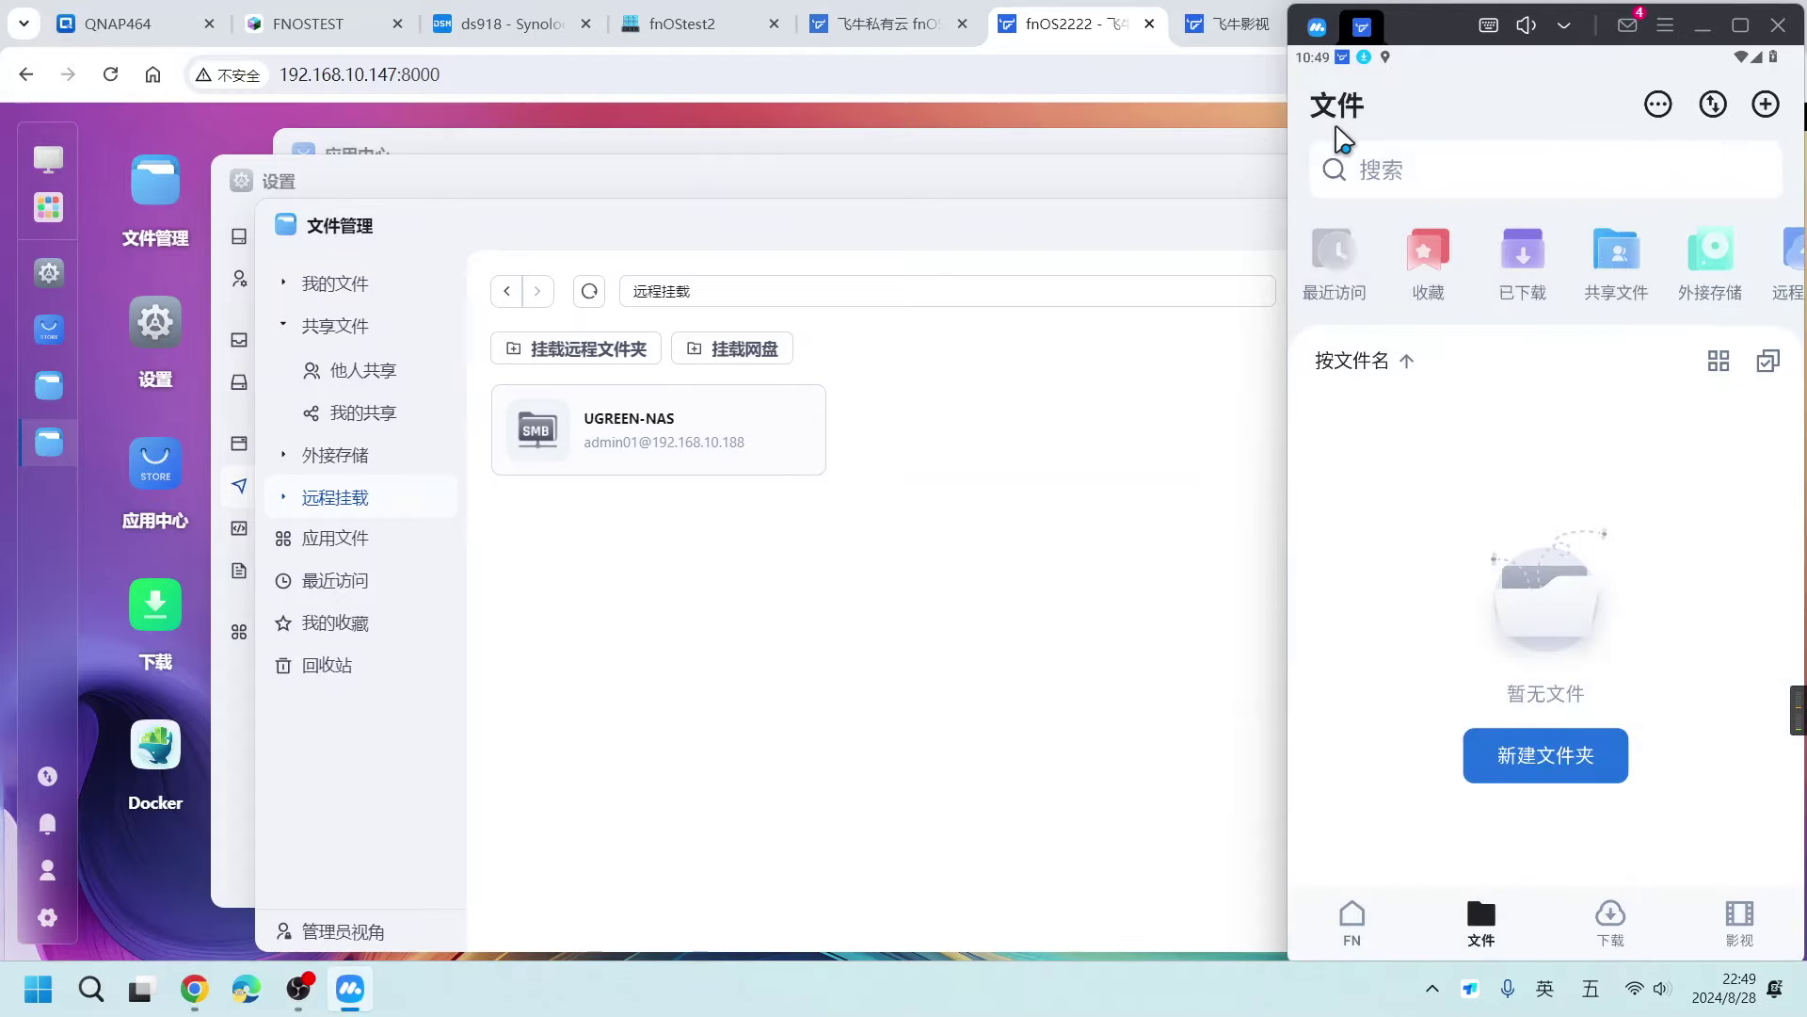
{"action": "right_click", "coordinate": [1445, 400]}
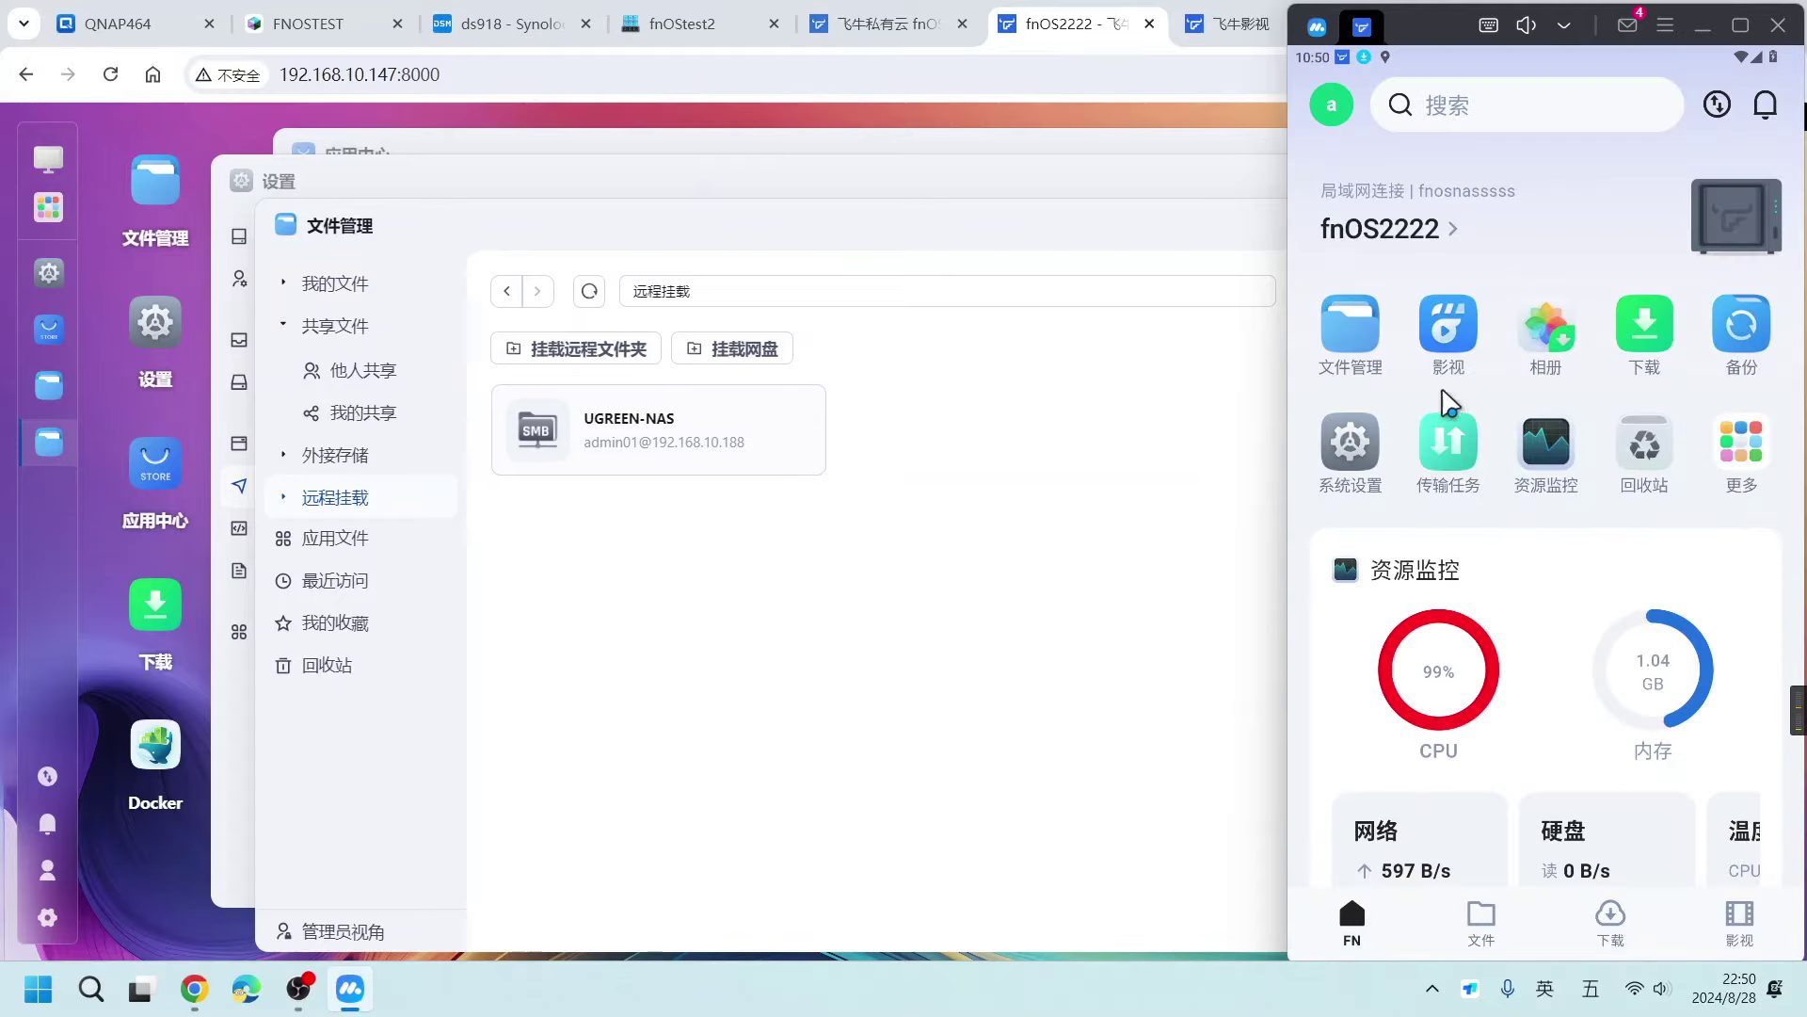
Sign in to the phone's 影视 with the NAS account and highlight the browser's 全部 22 category.
{"action": "left_click", "coordinate": [1449, 334]}
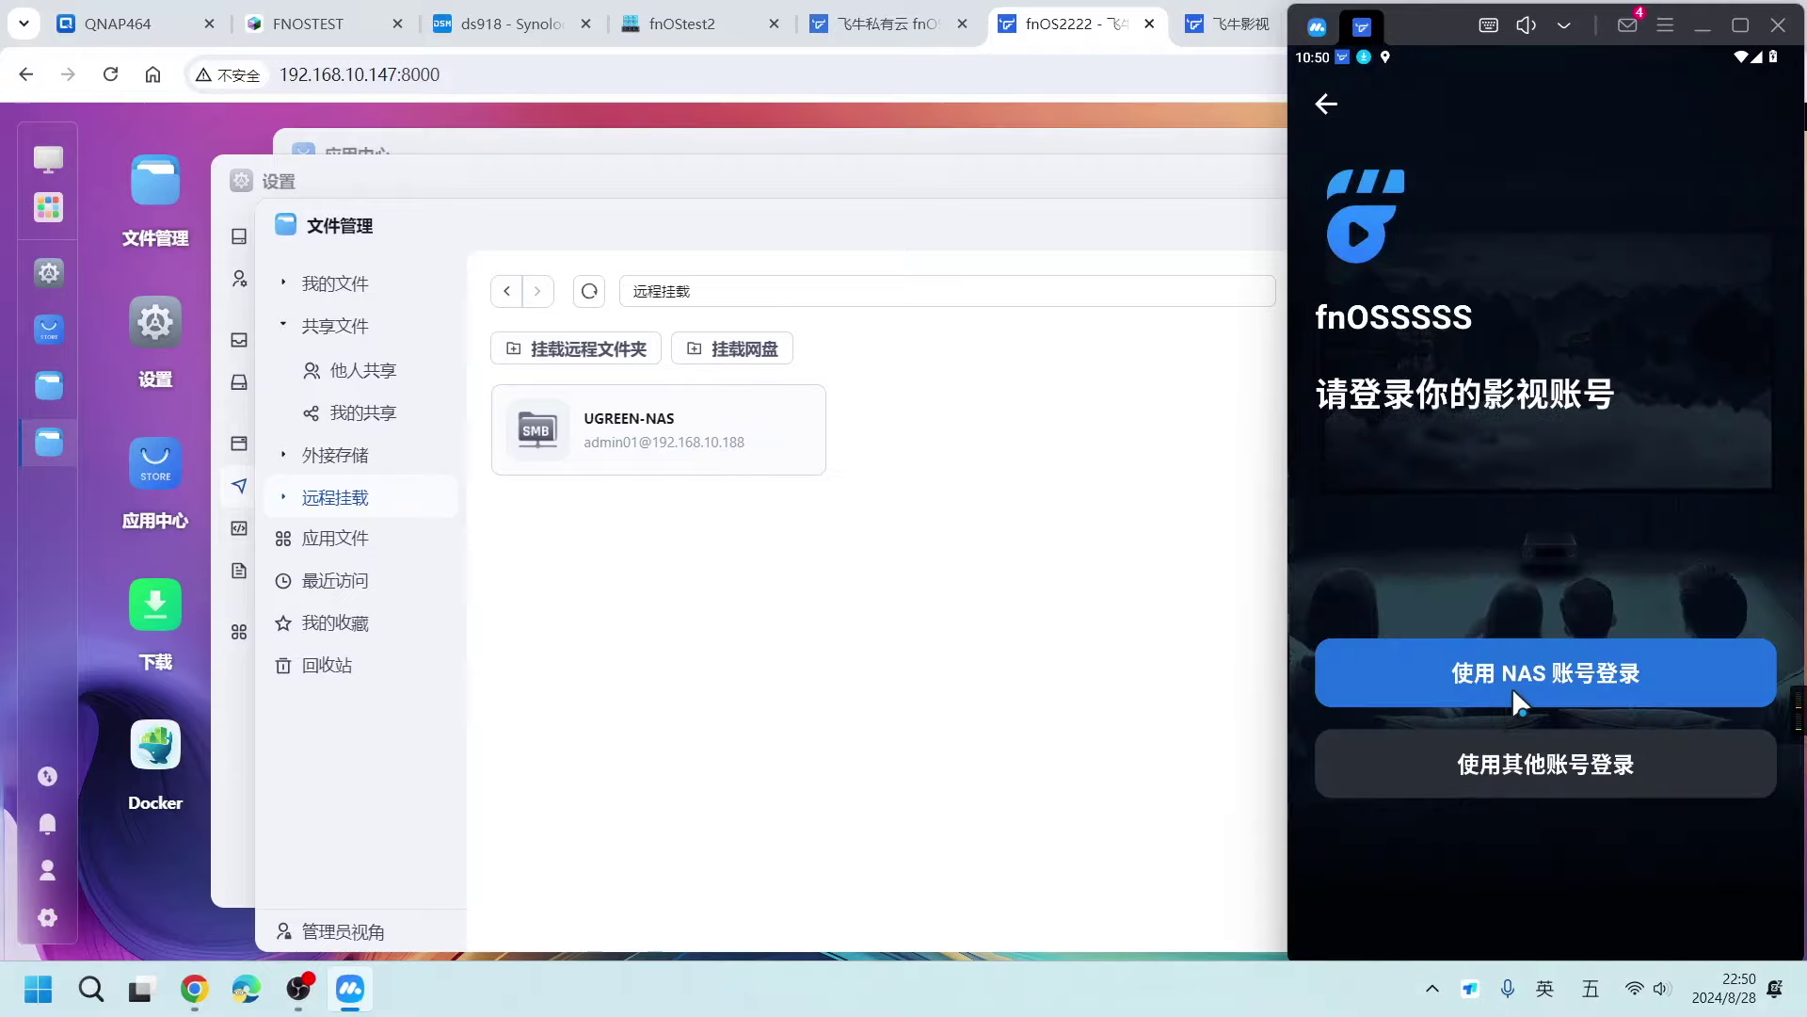
{"action": "left_click", "coordinate": [1532, 674]}
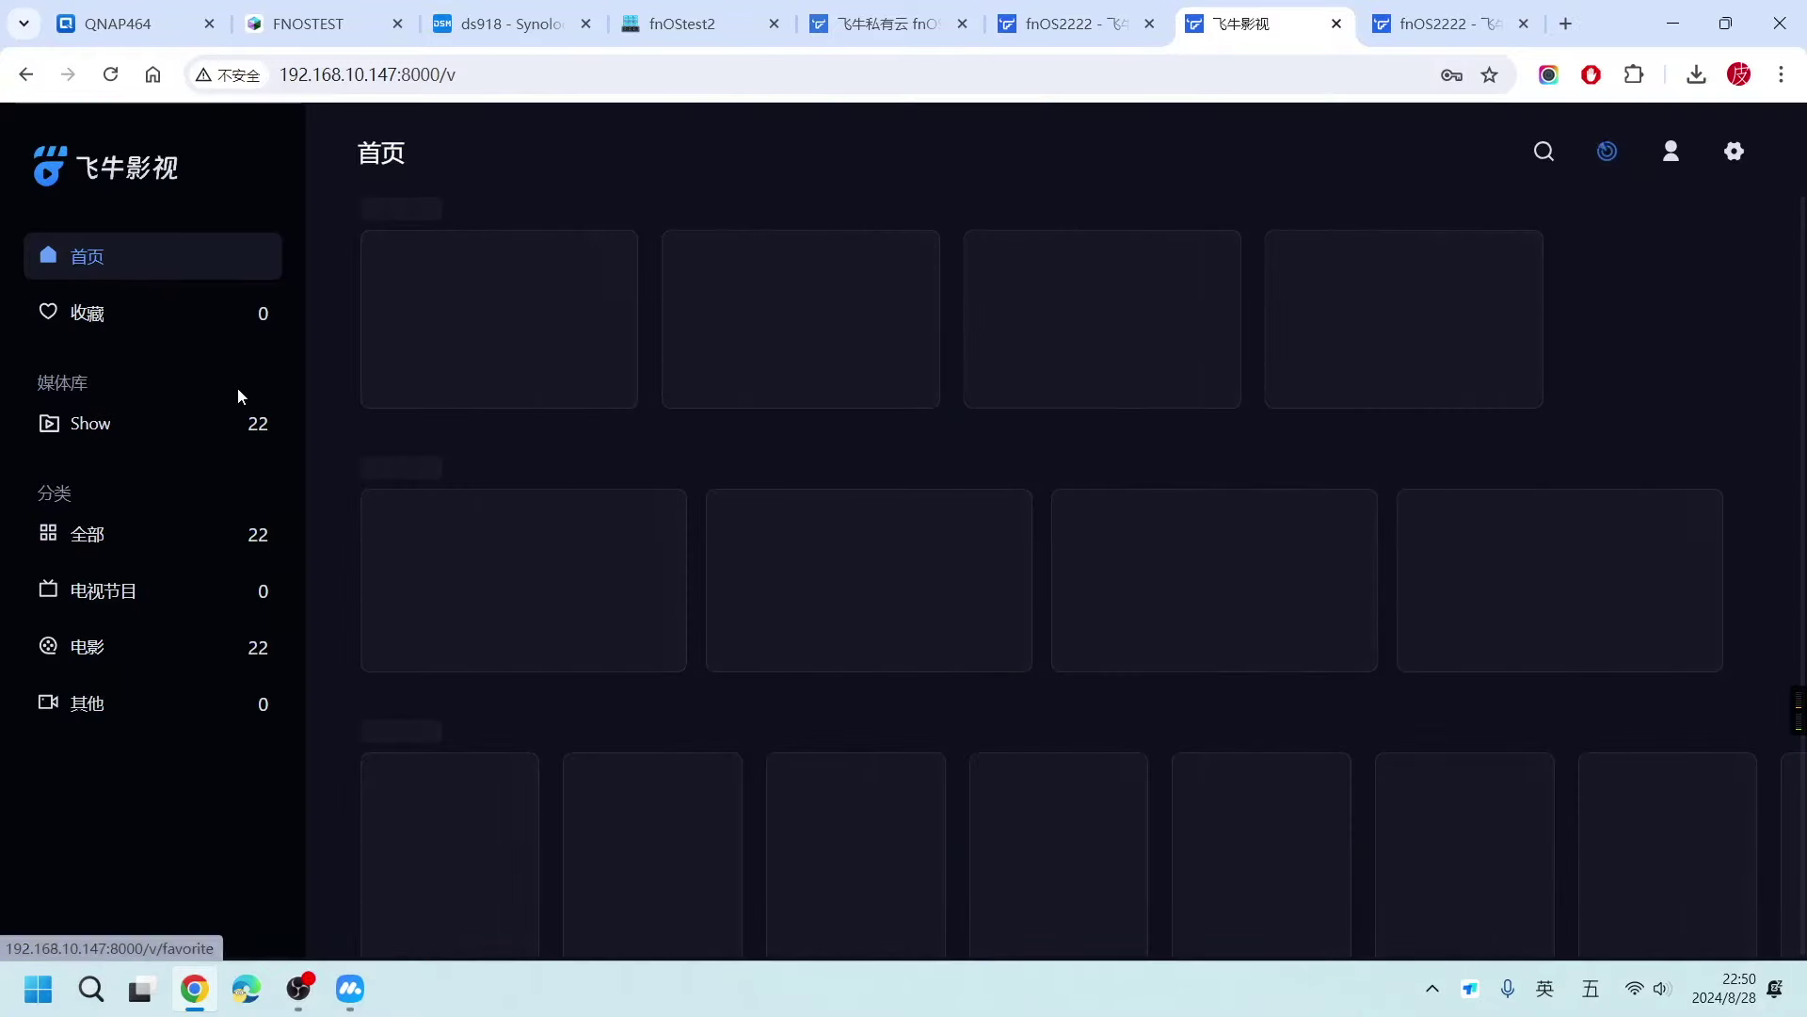
{"action": "key", "text": "F1"}
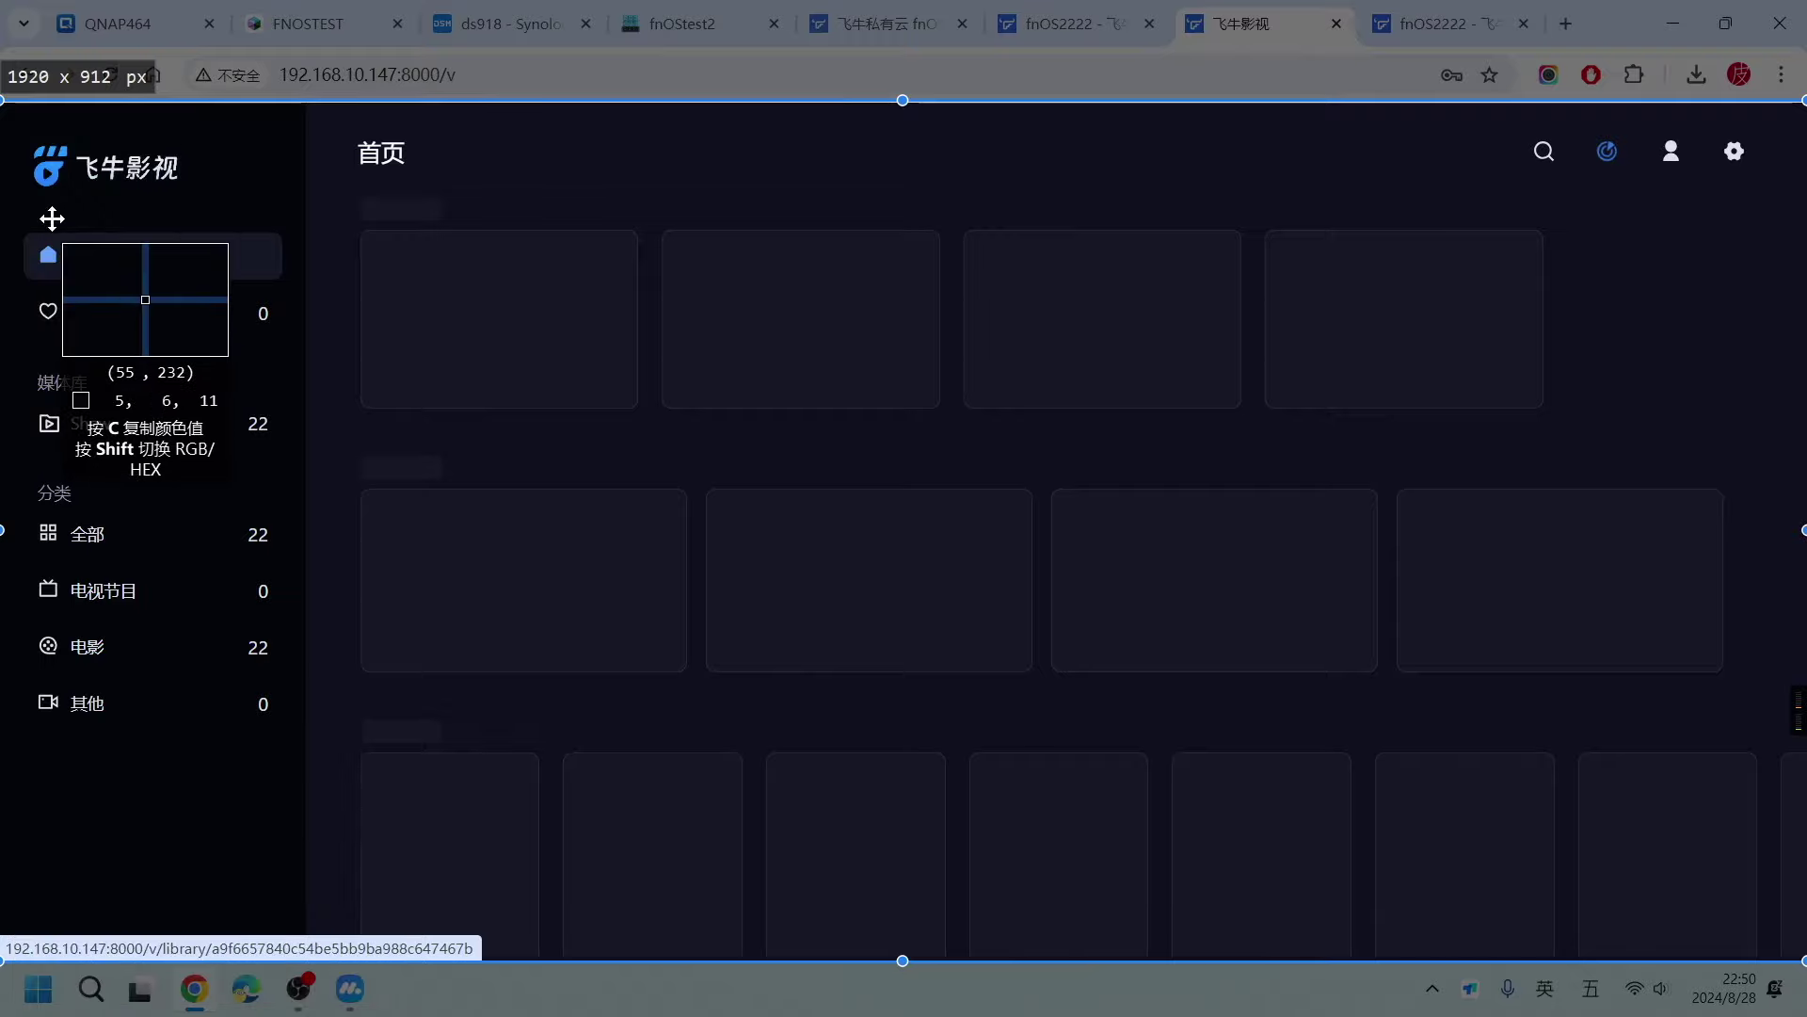
{"action": "left_click", "coordinate": [1209, 934]}
{"action": "left_click", "coordinate": [1325, 989]}
{"action": "mouse_move", "coordinate": [28, 586]}
{"action": "left_mouse_down"}
{"action": "mouse_move", "coordinate": [344, 555]}
{"action": "mouse_move", "coordinate": [85, 513]}
{"action": "mouse_move", "coordinate": [367, 560]}
{"action": "left_mouse_up"}
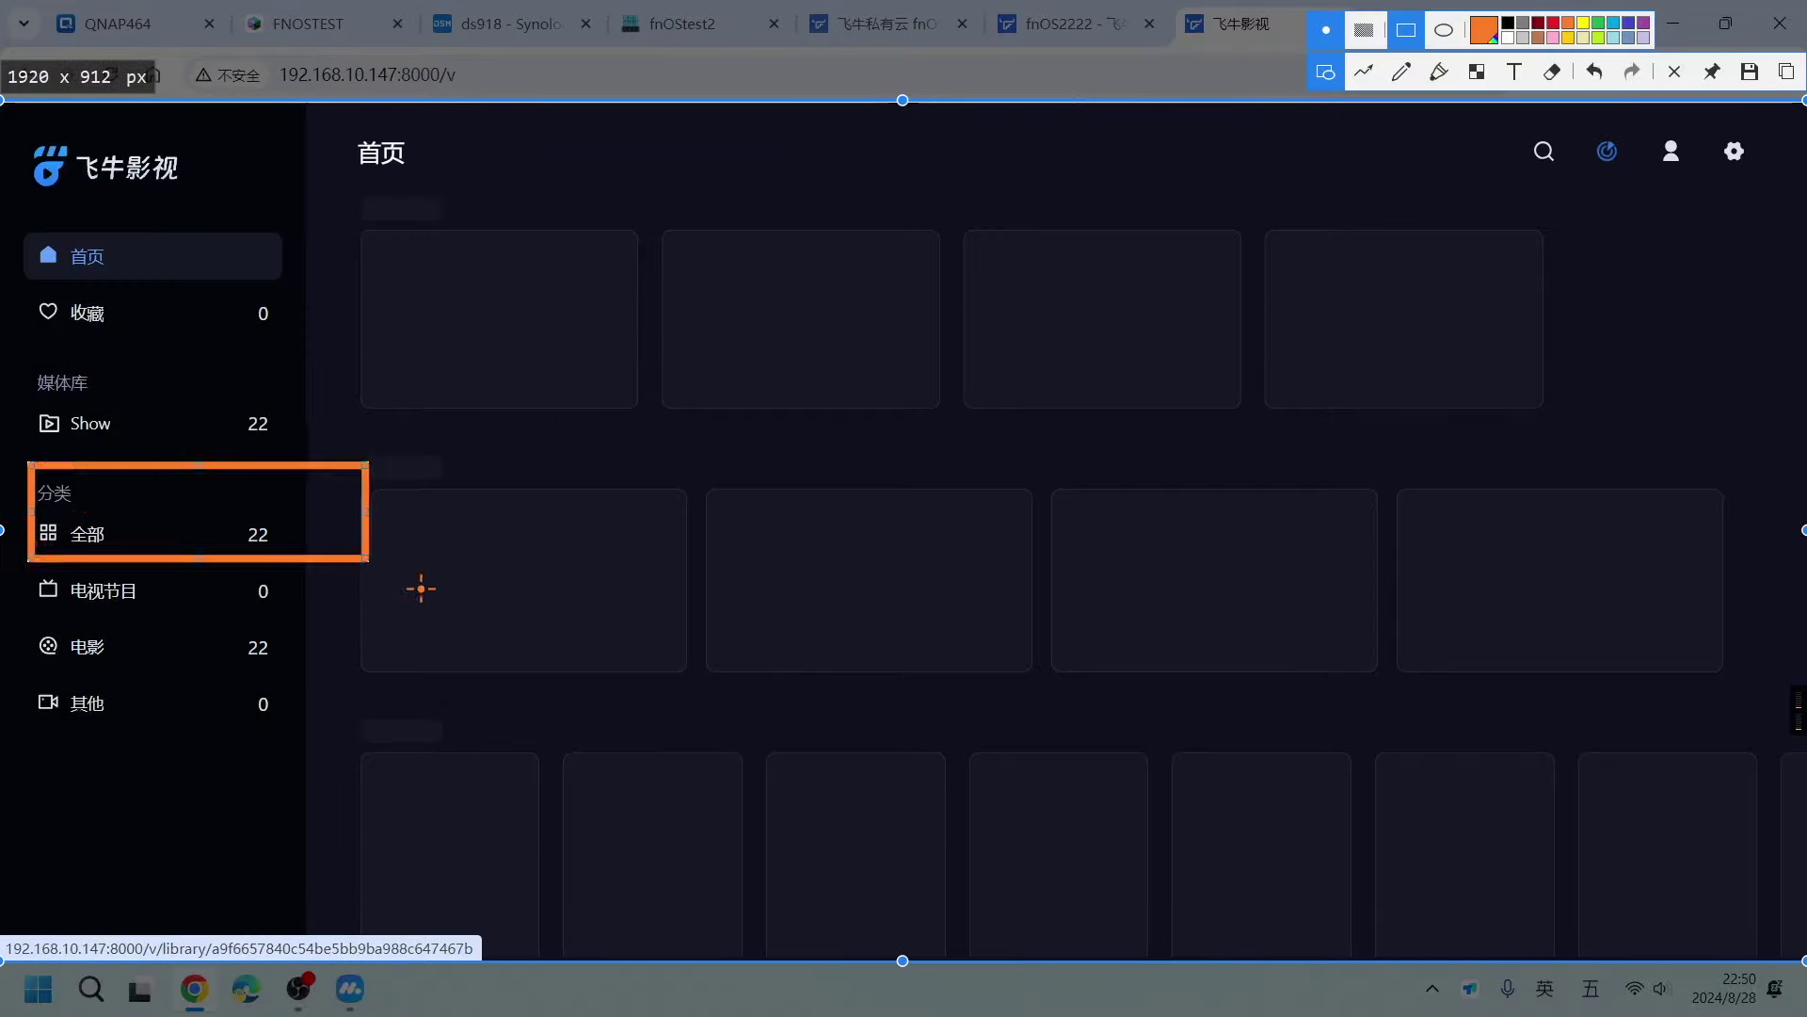
{"action": "left_click", "coordinate": [1674, 72]}
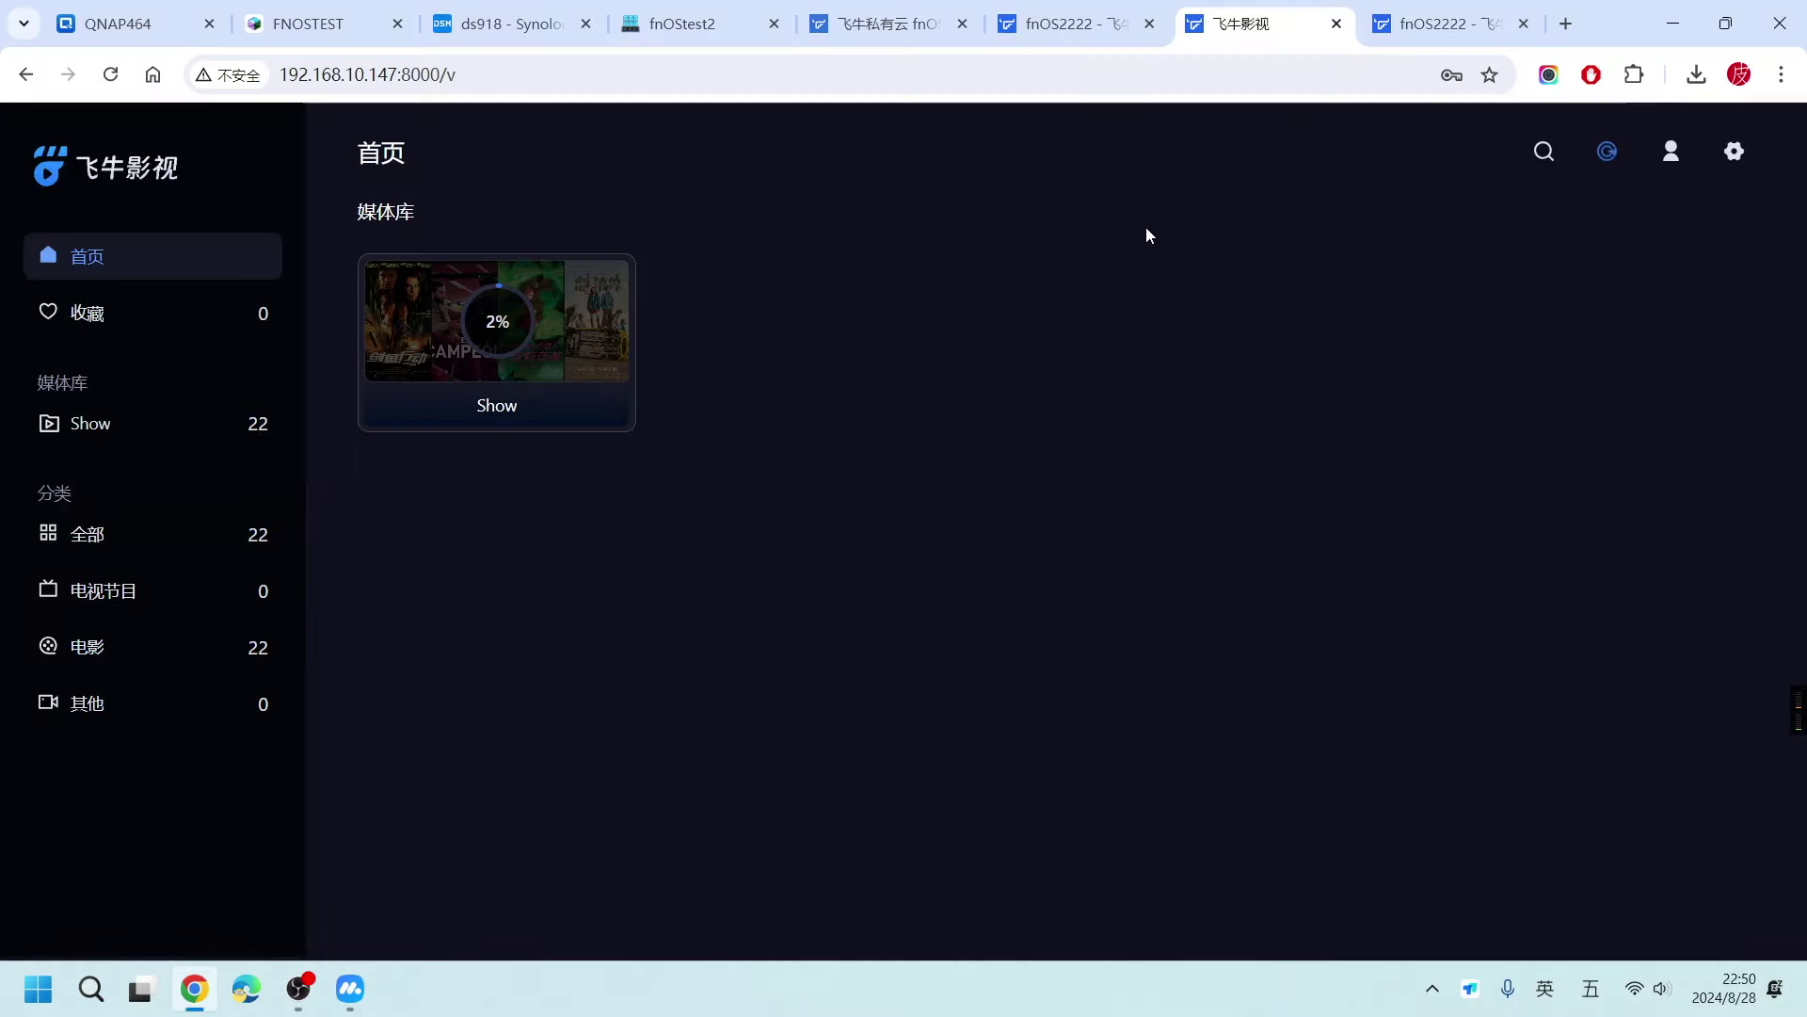
Bring the phone emulator forward, then return the browser to the fnOS2222 tab.
{"action": "left_click", "coordinate": [351, 988]}
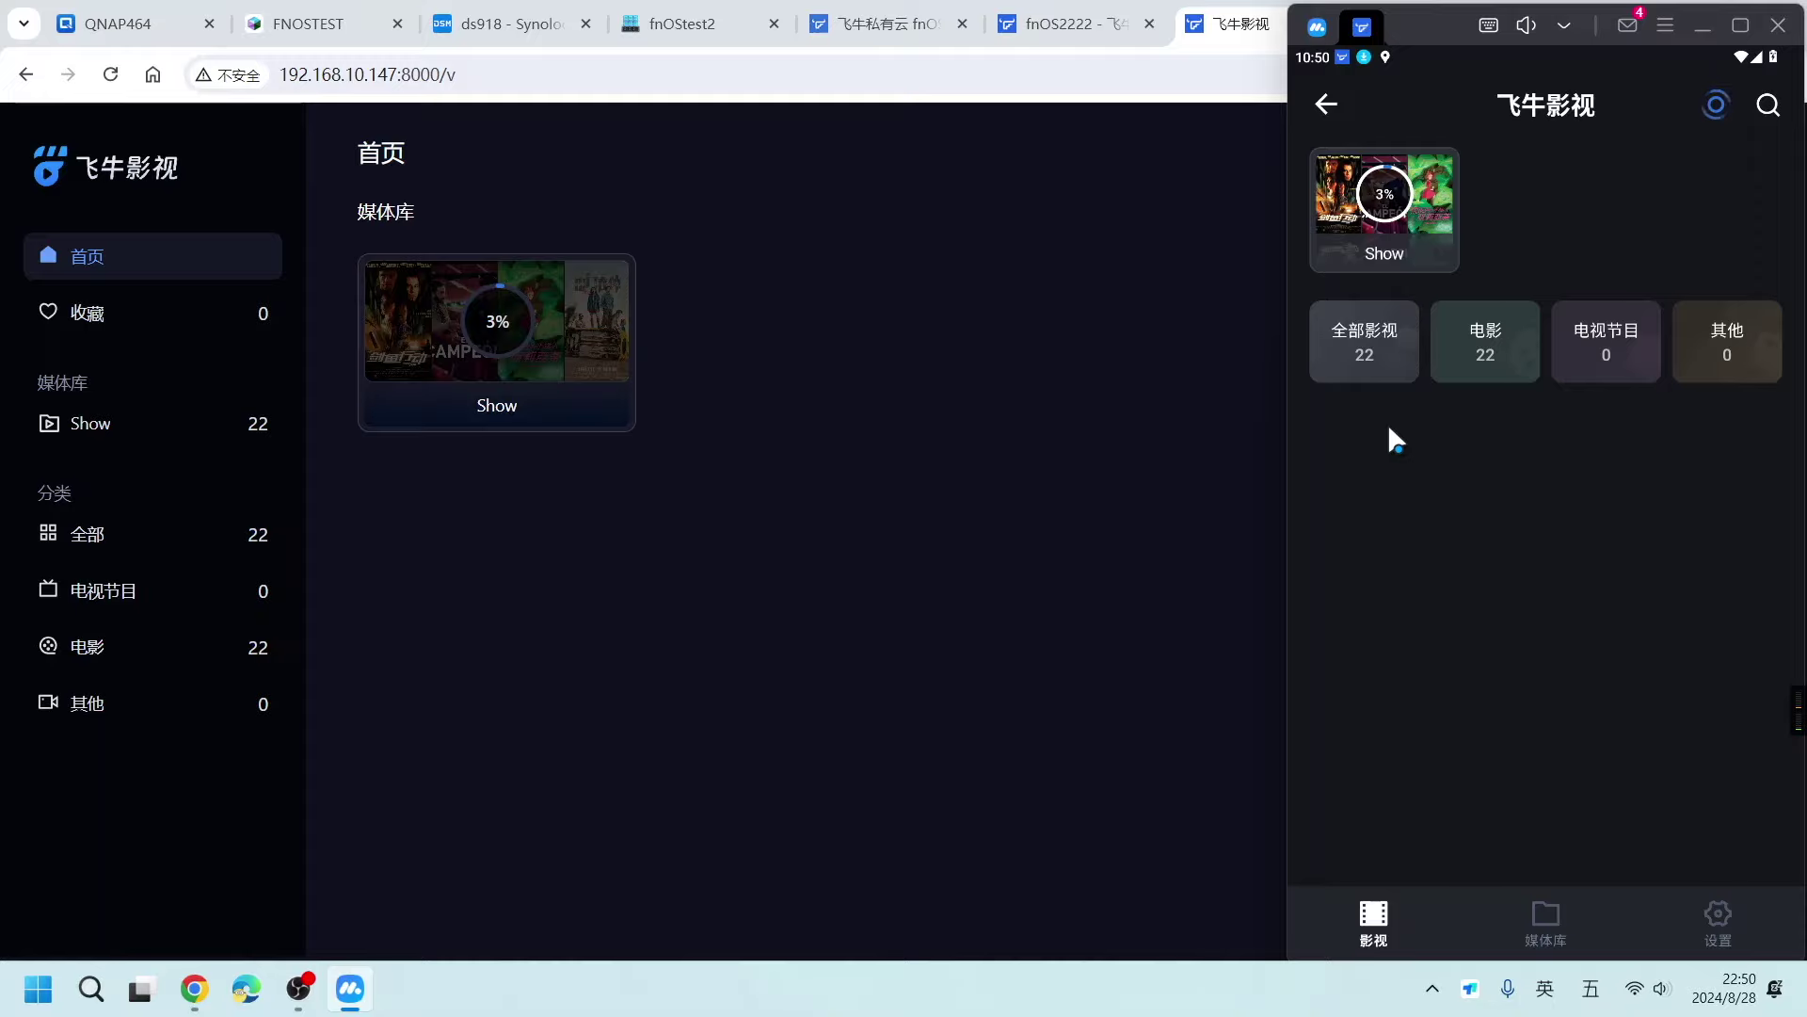
{"action": "left_click", "coordinate": [1216, 325]}
{"action": "left_click", "coordinate": [1120, 30]}
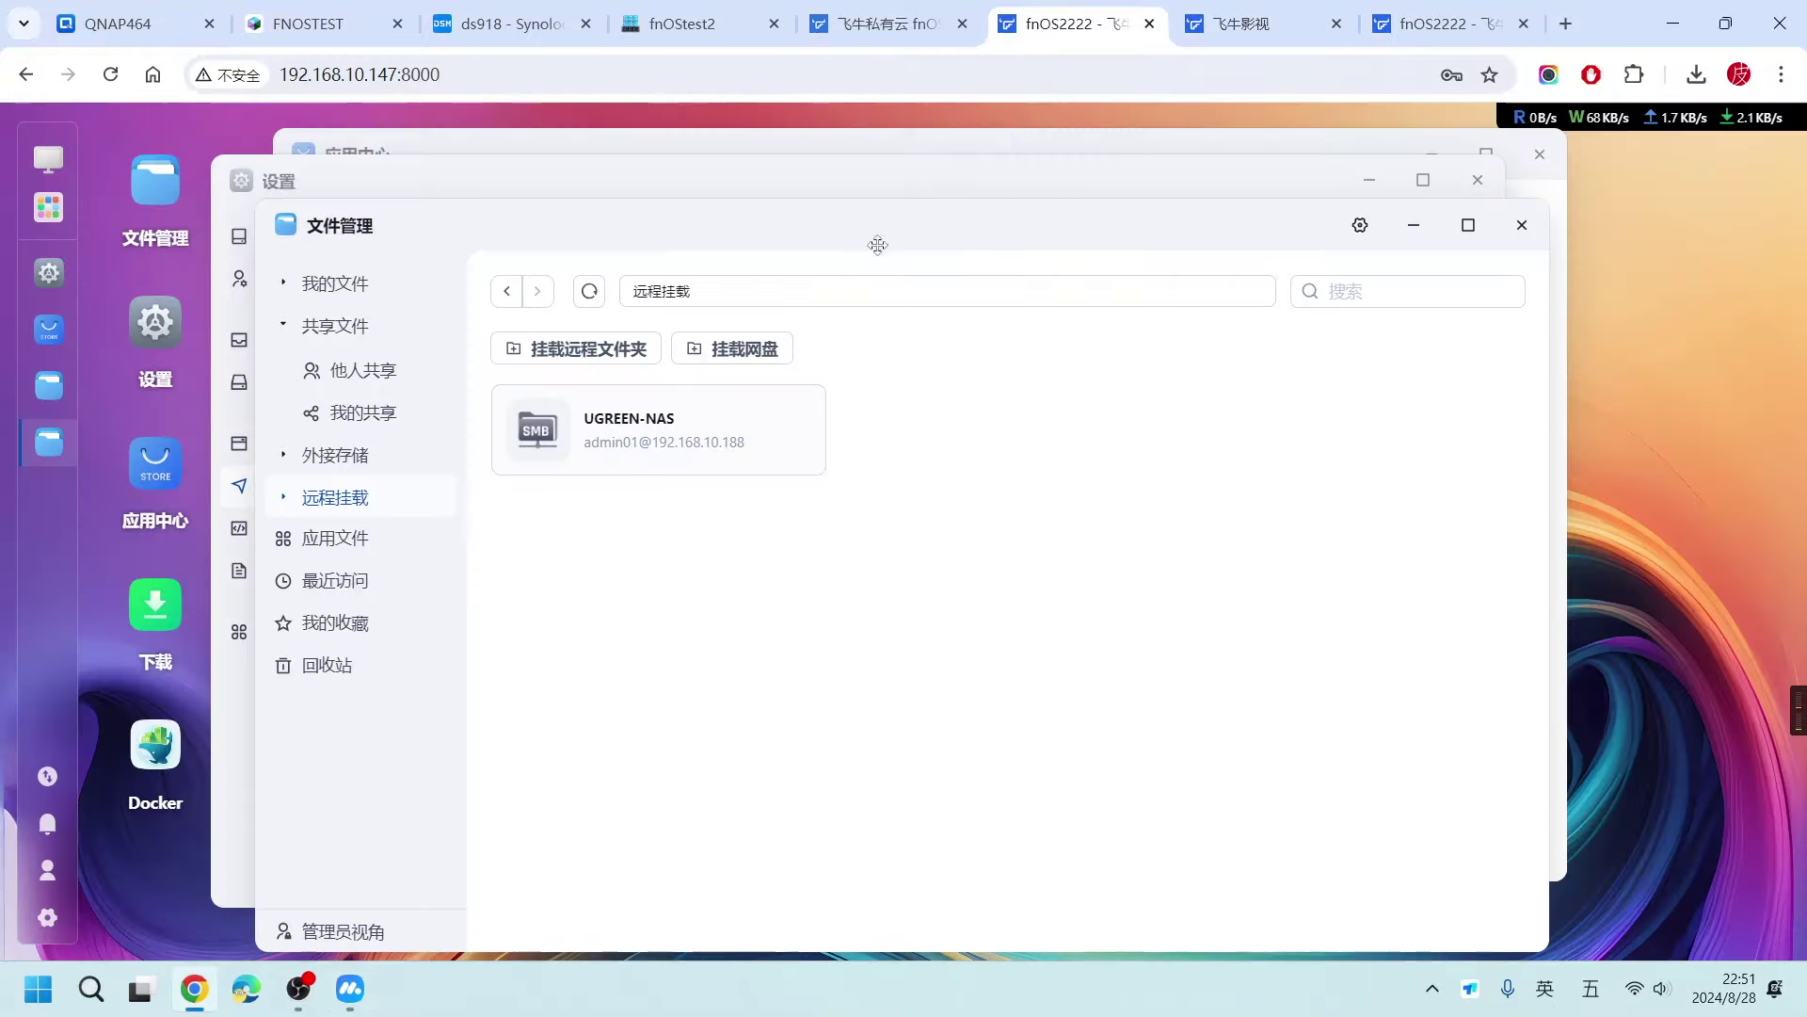
Close the File Manager, Settings and App Center windows on fnOS2222, then reopen 应用中心.
{"action": "left_click", "coordinate": [508, 25]}
{"action": "left_click", "coordinate": [125, 28]}
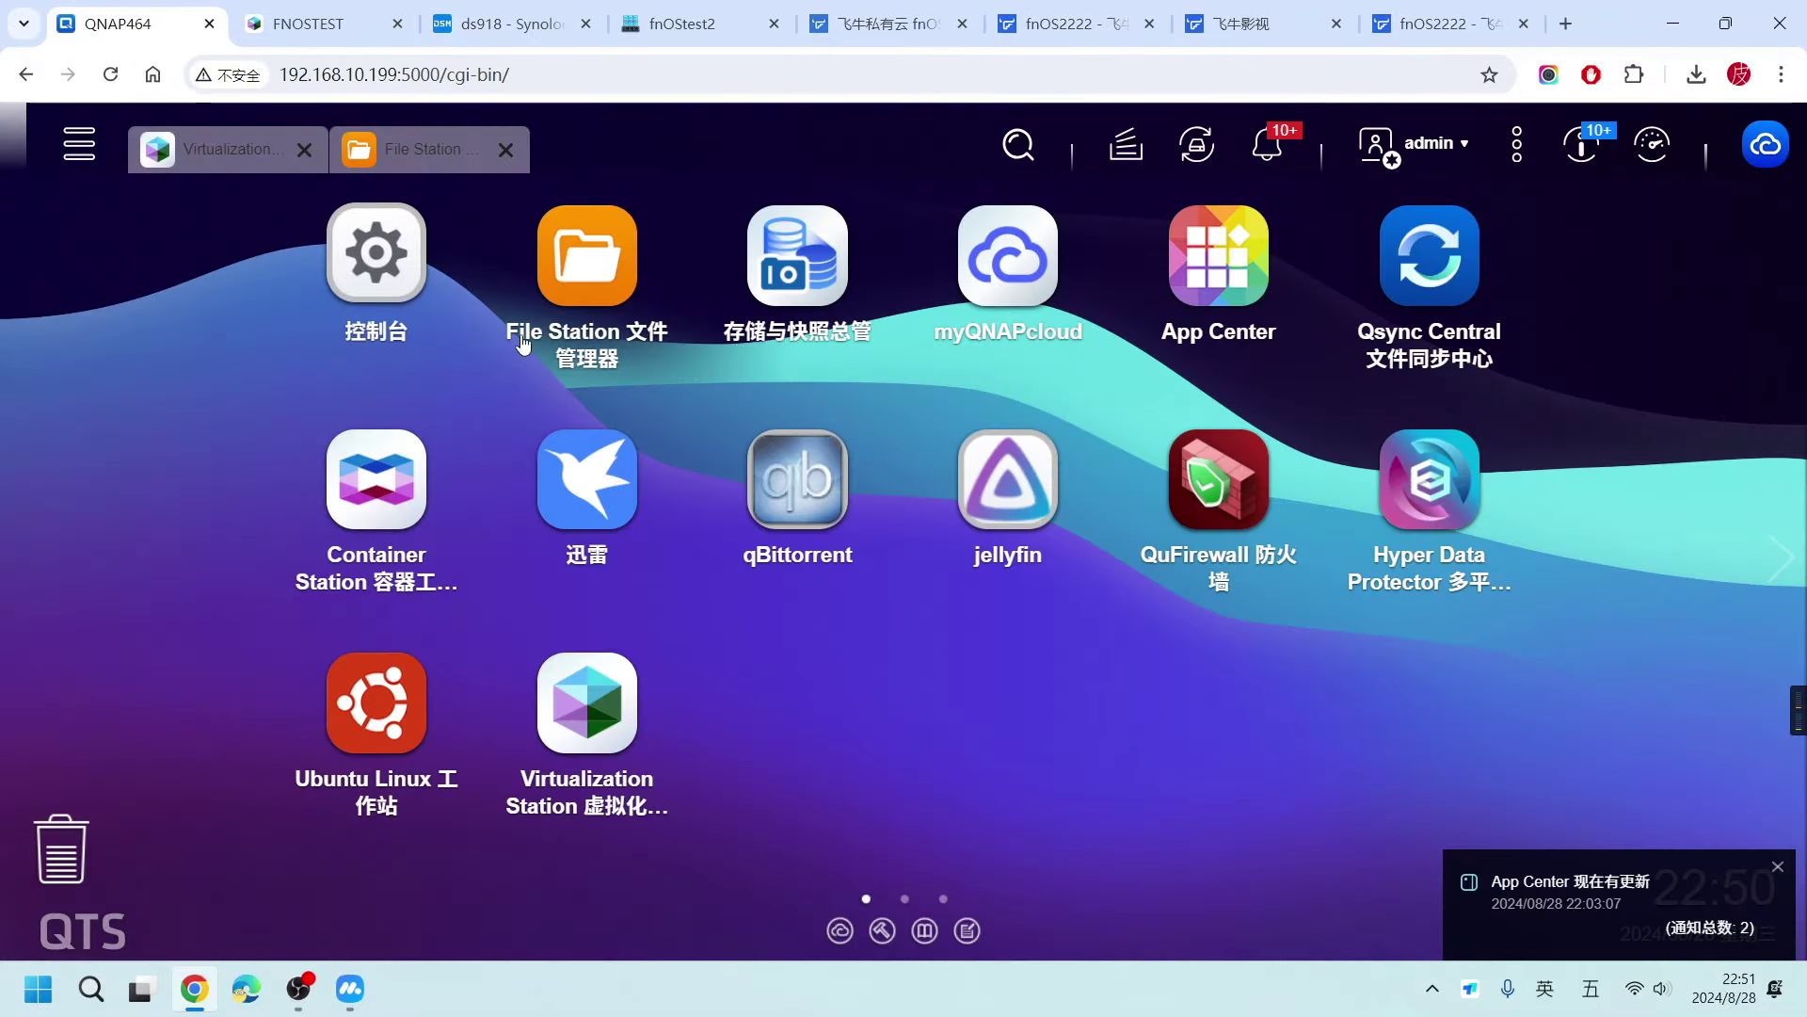
{"action": "left_click", "coordinate": [508, 25]}
{"action": "left_click", "coordinate": [1203, 38]}
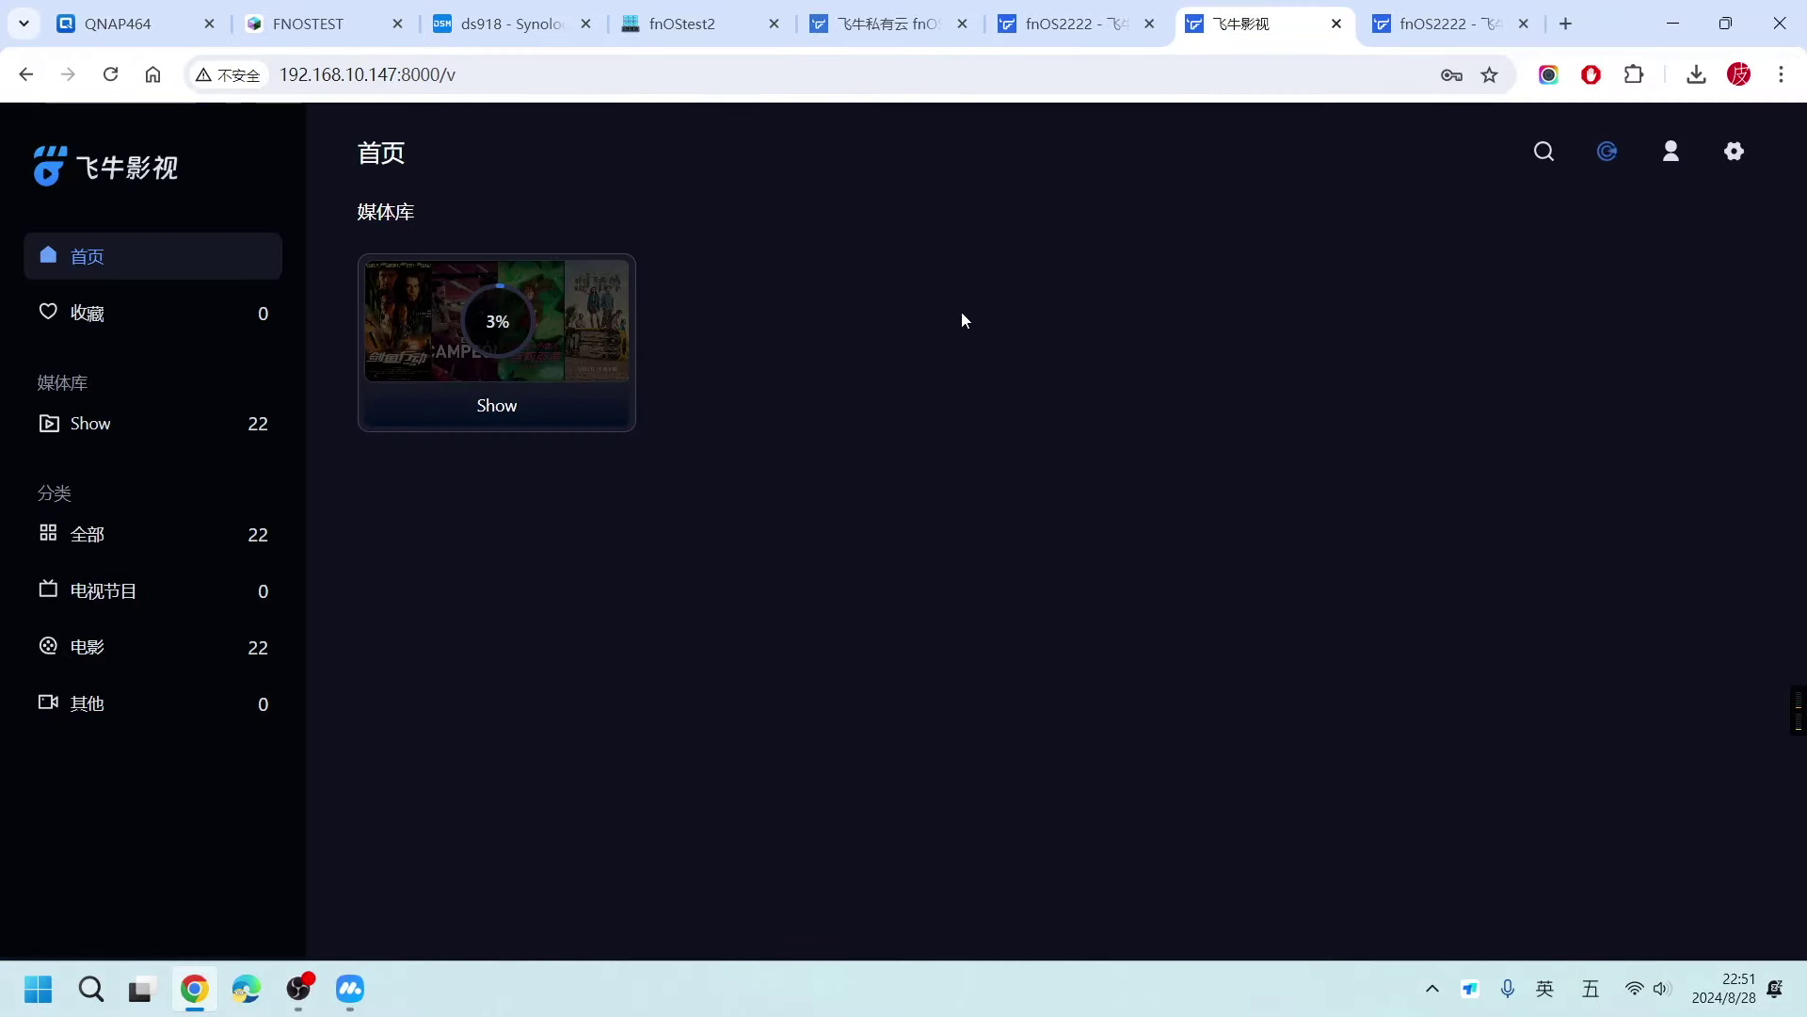
{"action": "left_click", "coordinate": [1064, 23]}
{"action": "left_click", "coordinate": [1536, 177]}
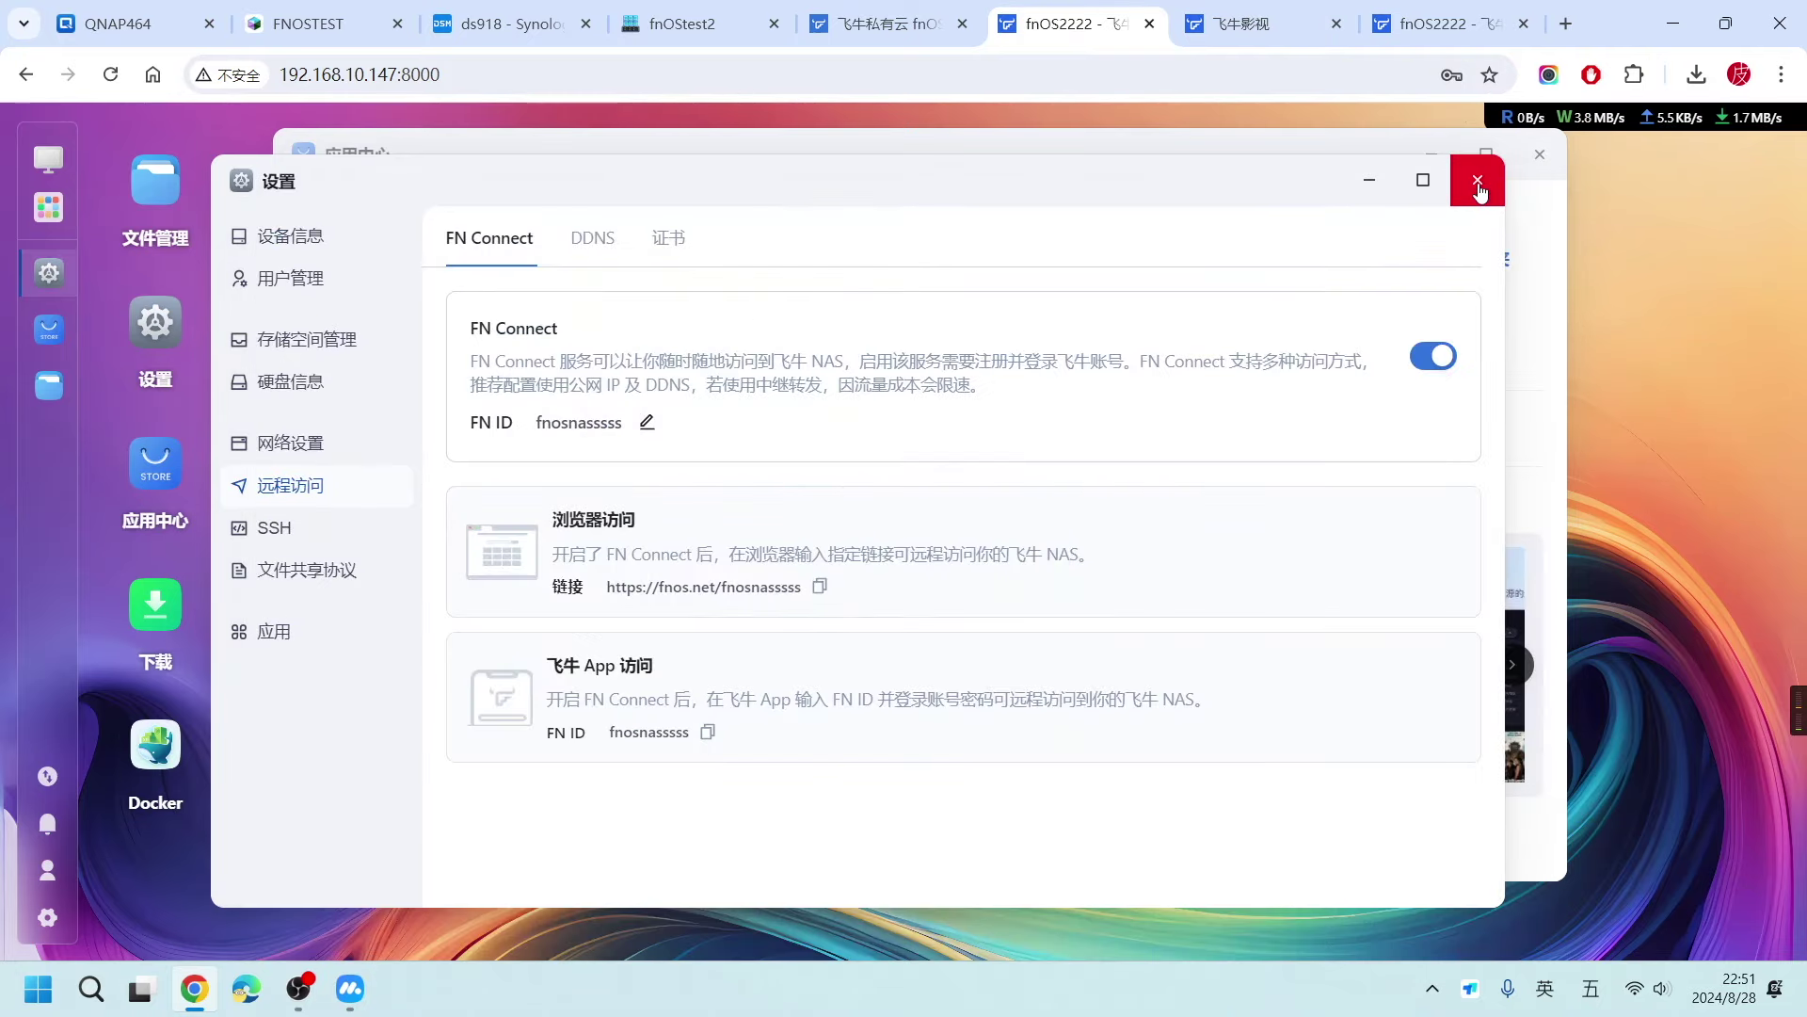
{"action": "left_click", "coordinate": [1478, 184]}
{"action": "left_click", "coordinate": [1539, 155]}
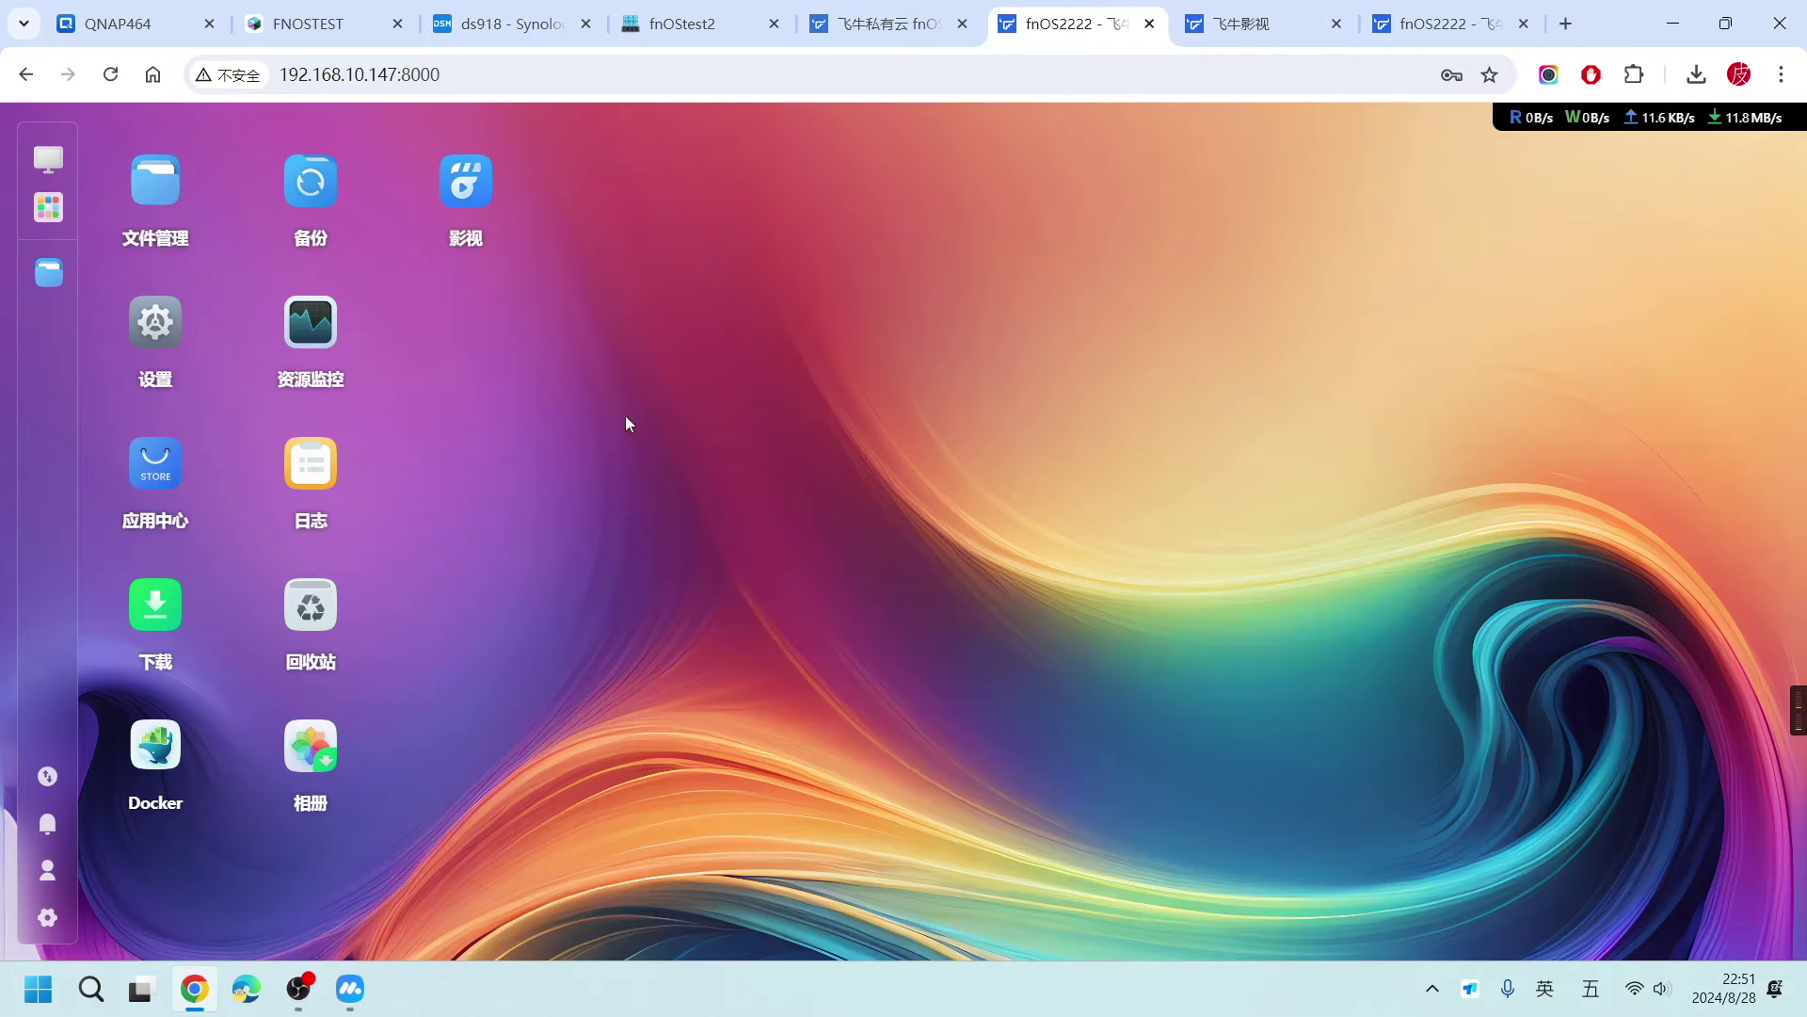
{"action": "left_click", "coordinate": [134, 480]}
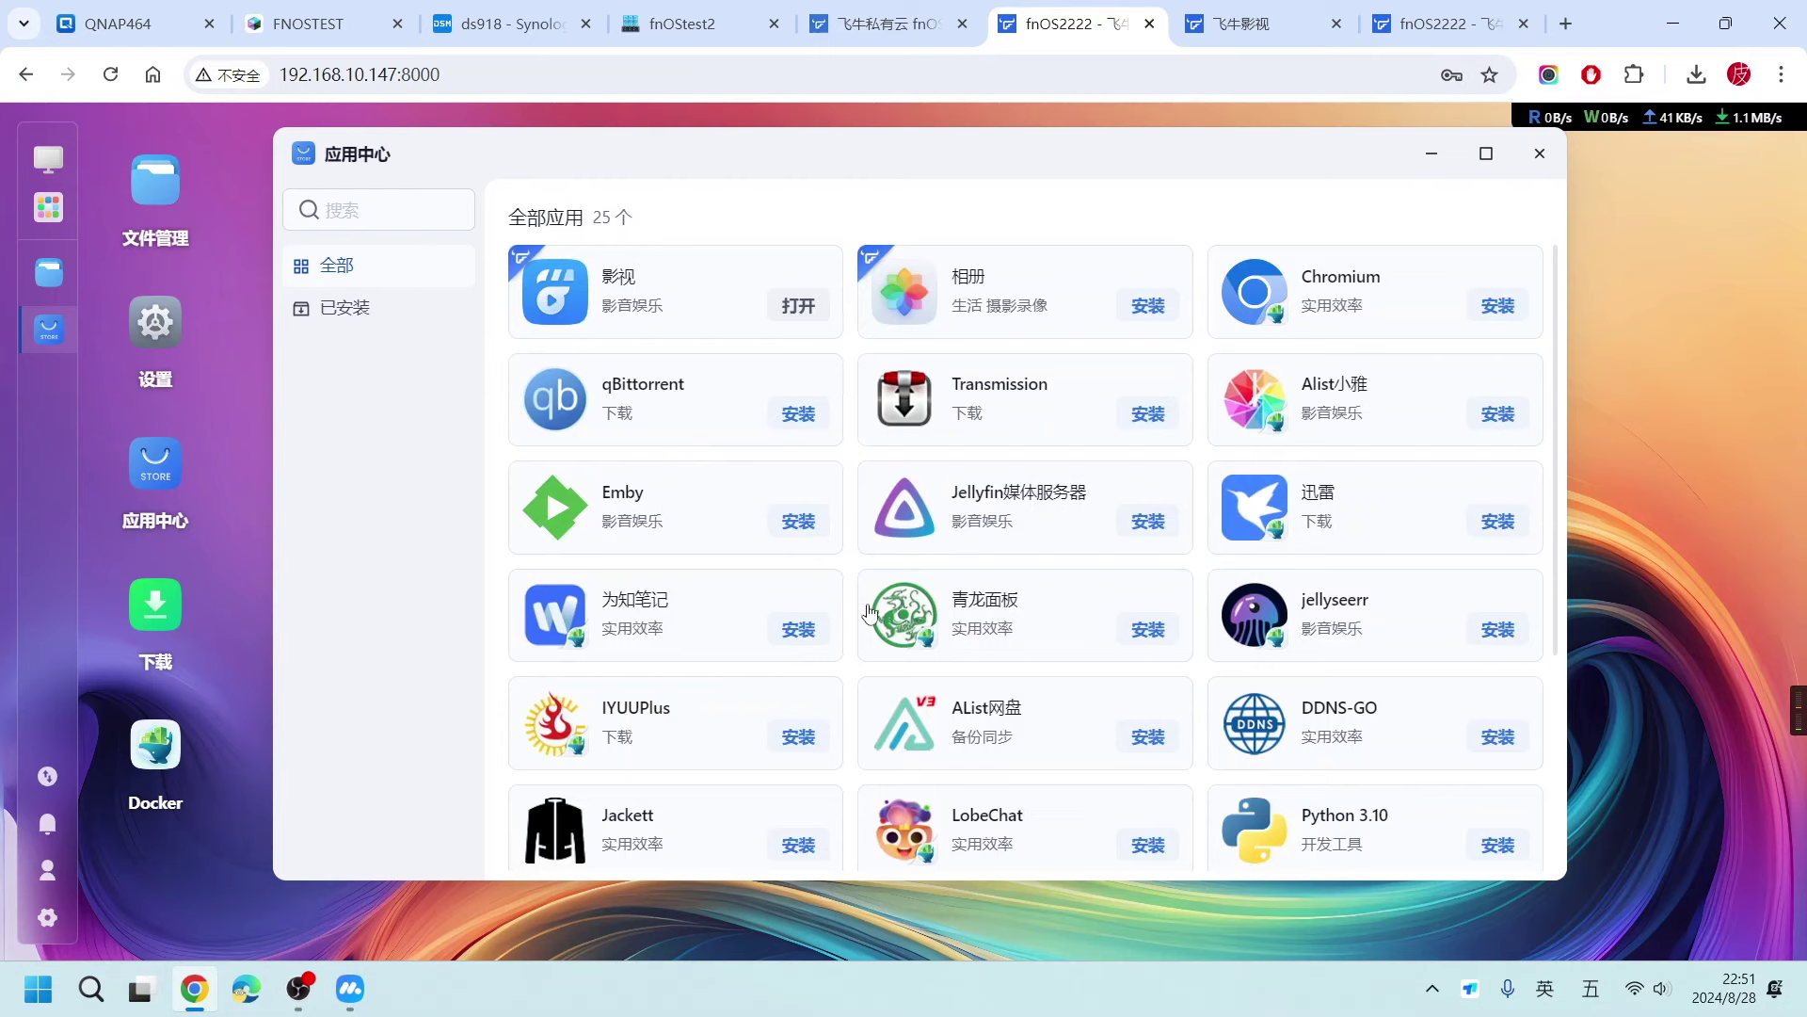
Scroll the App Center list and compare it with the ds918 Synology and QNAP464 tabs.
{"action": "scroll", "coordinate": [1141, 656], "scroll_direction": "down", "scroll_amount": 3}
{"action": "scroll", "coordinate": [1144, 656], "scroll_direction": "up", "scroll_amount": 3}
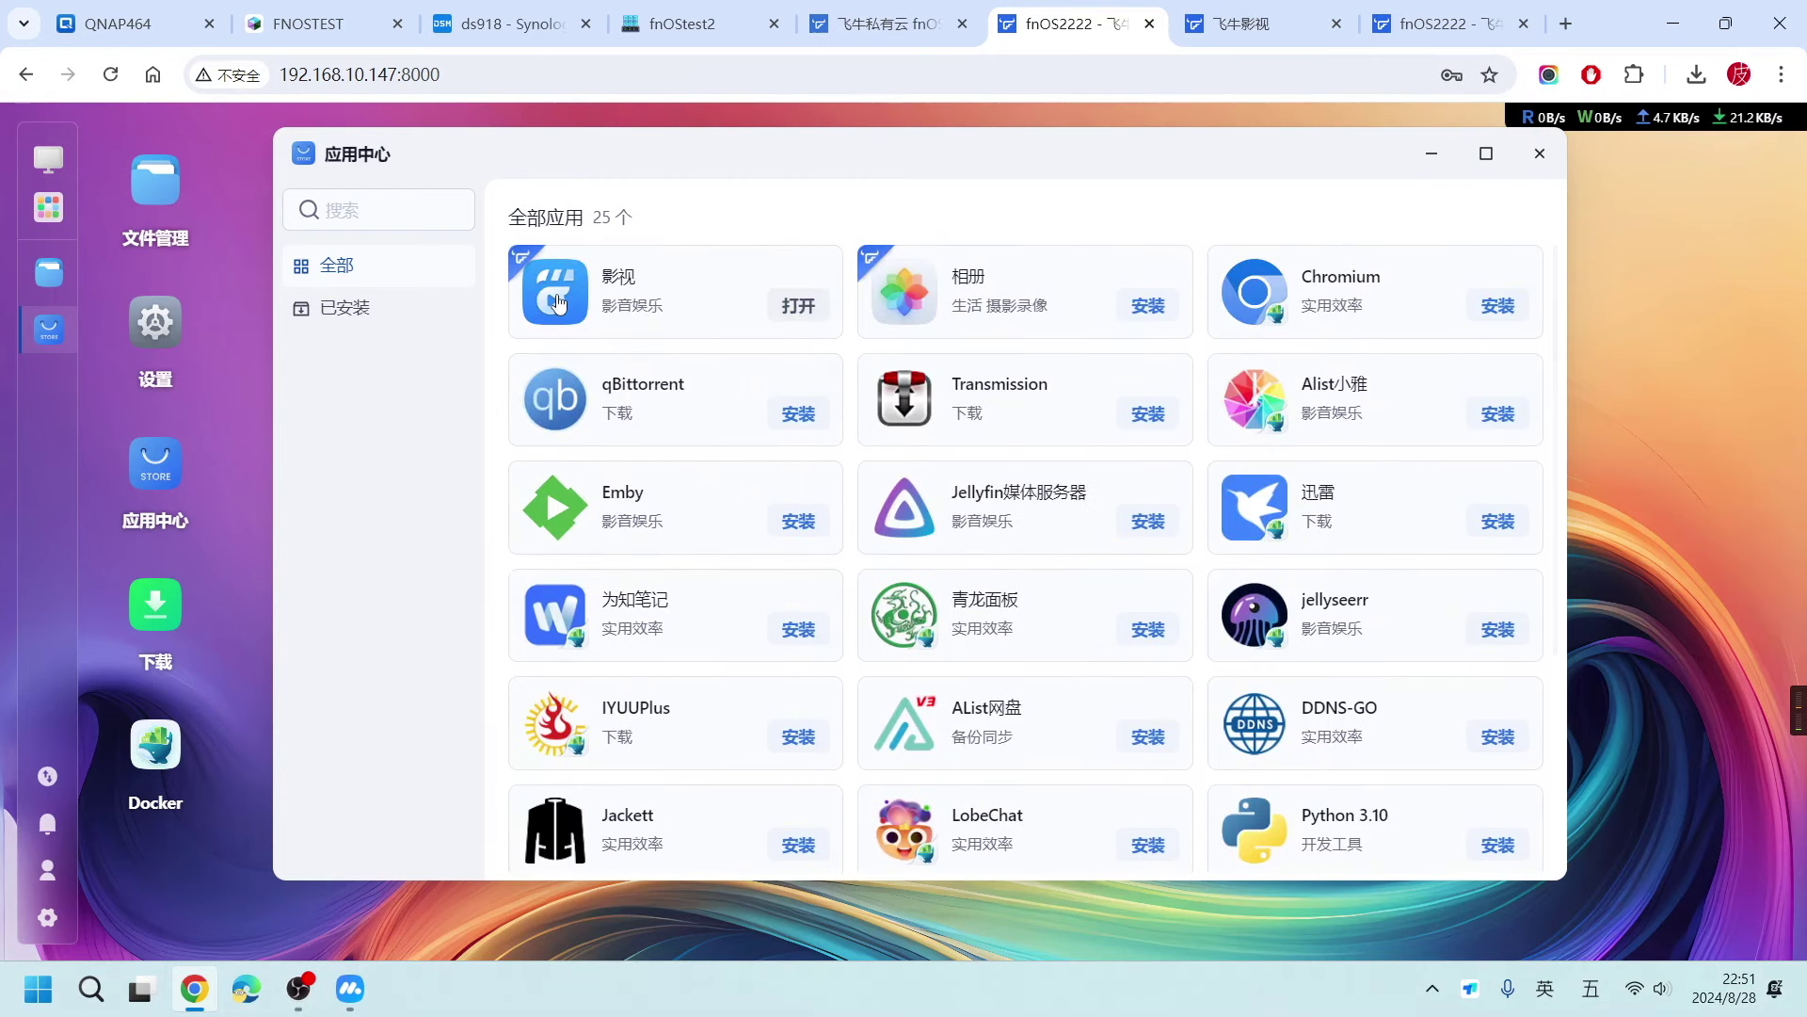
{"action": "left_click", "coordinate": [499, 23]}
{"action": "left_click", "coordinate": [94, 26]}
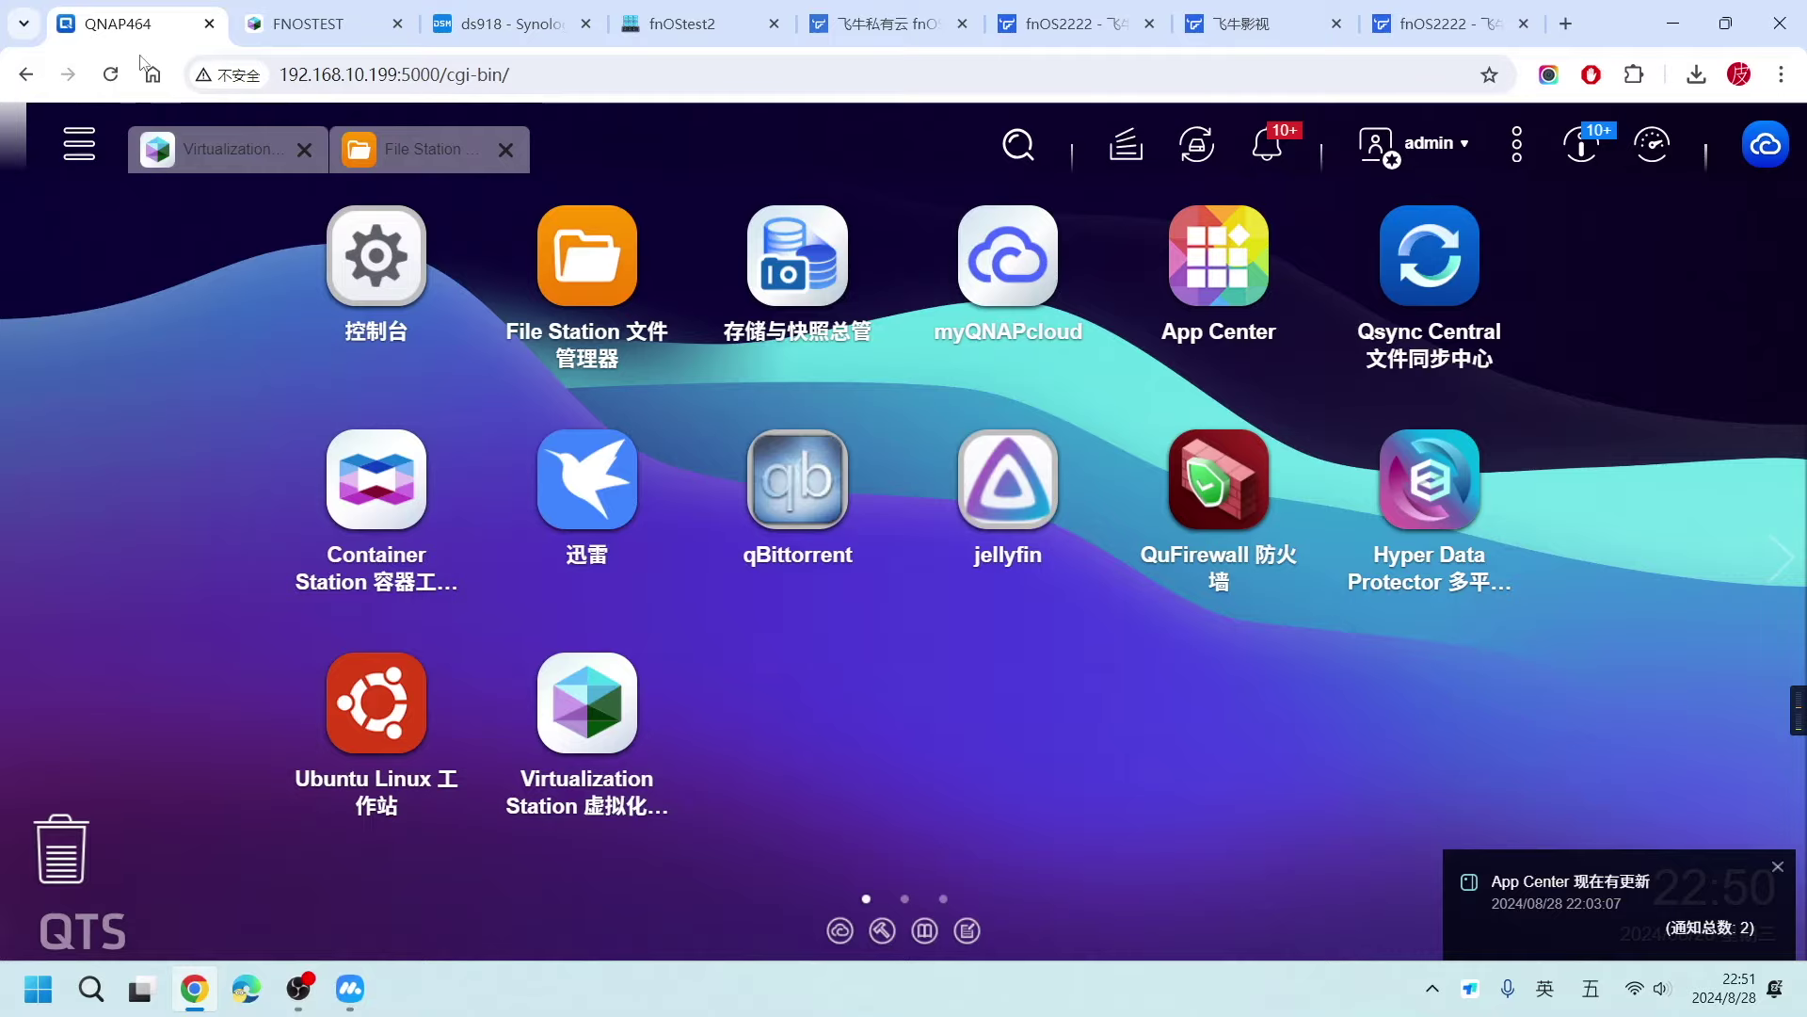
{"action": "left_click", "coordinate": [499, 26]}
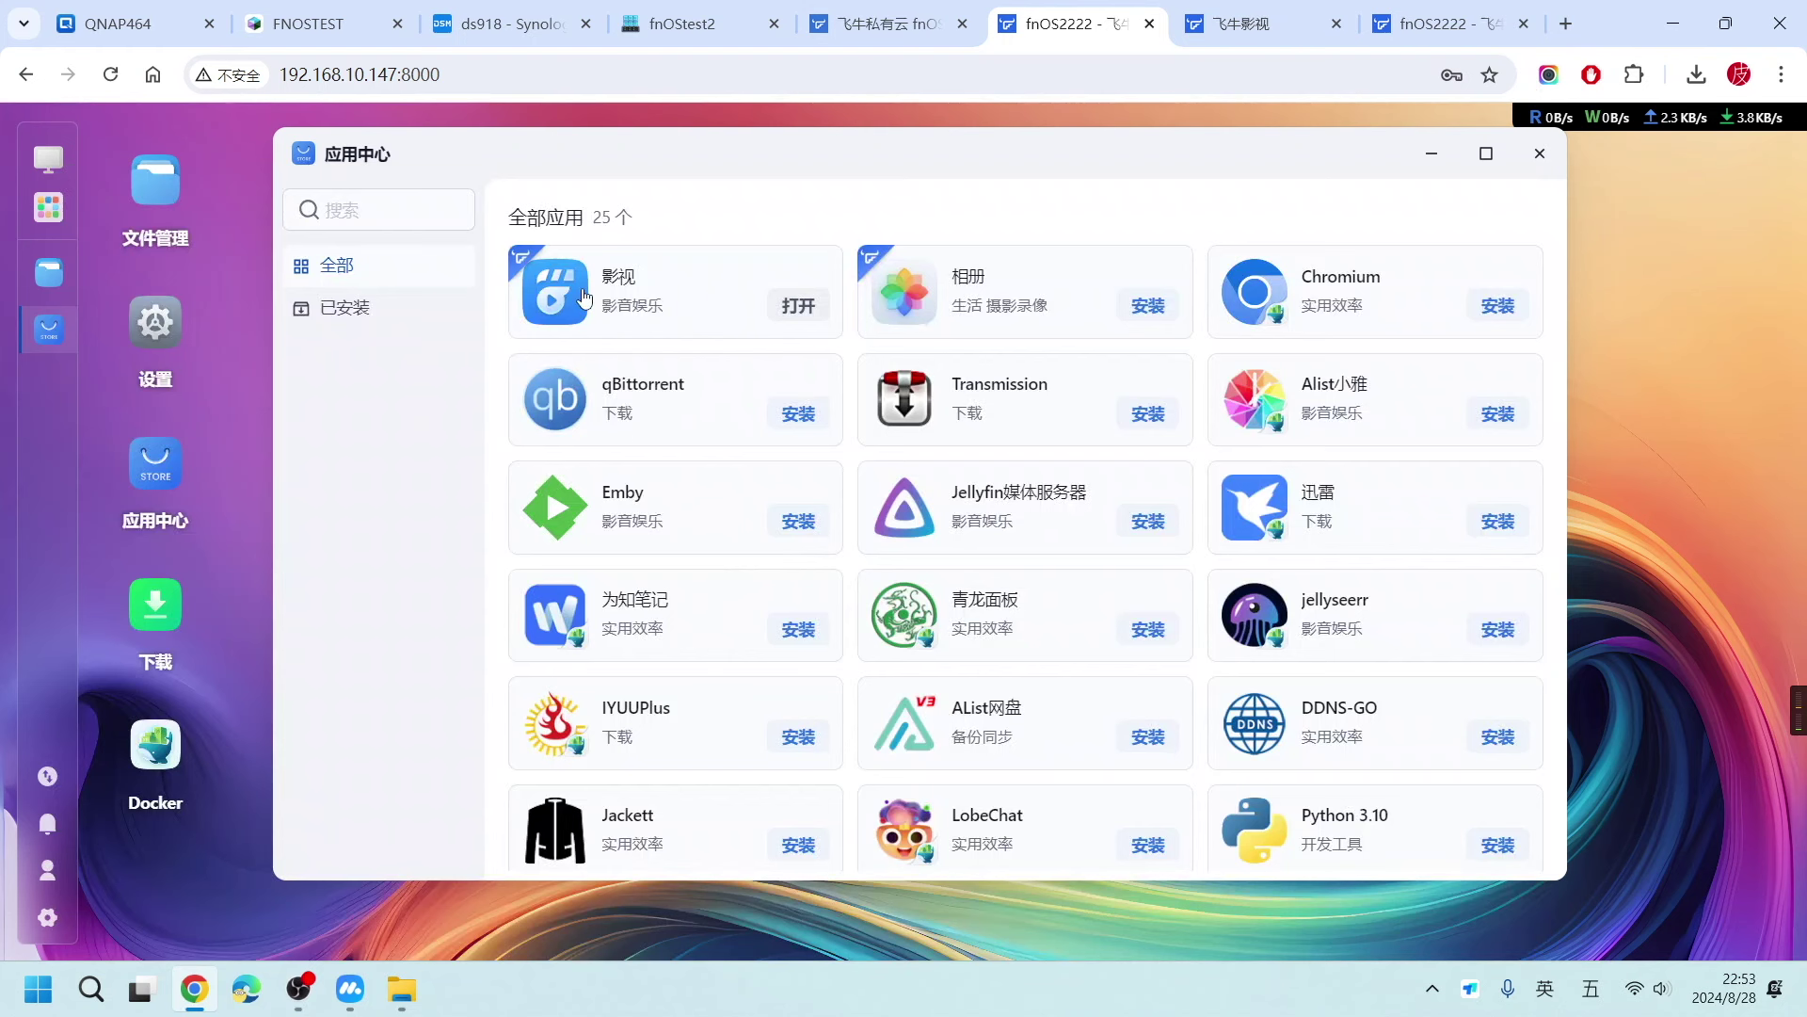
{"action": "left_click", "coordinate": [491, 28]}
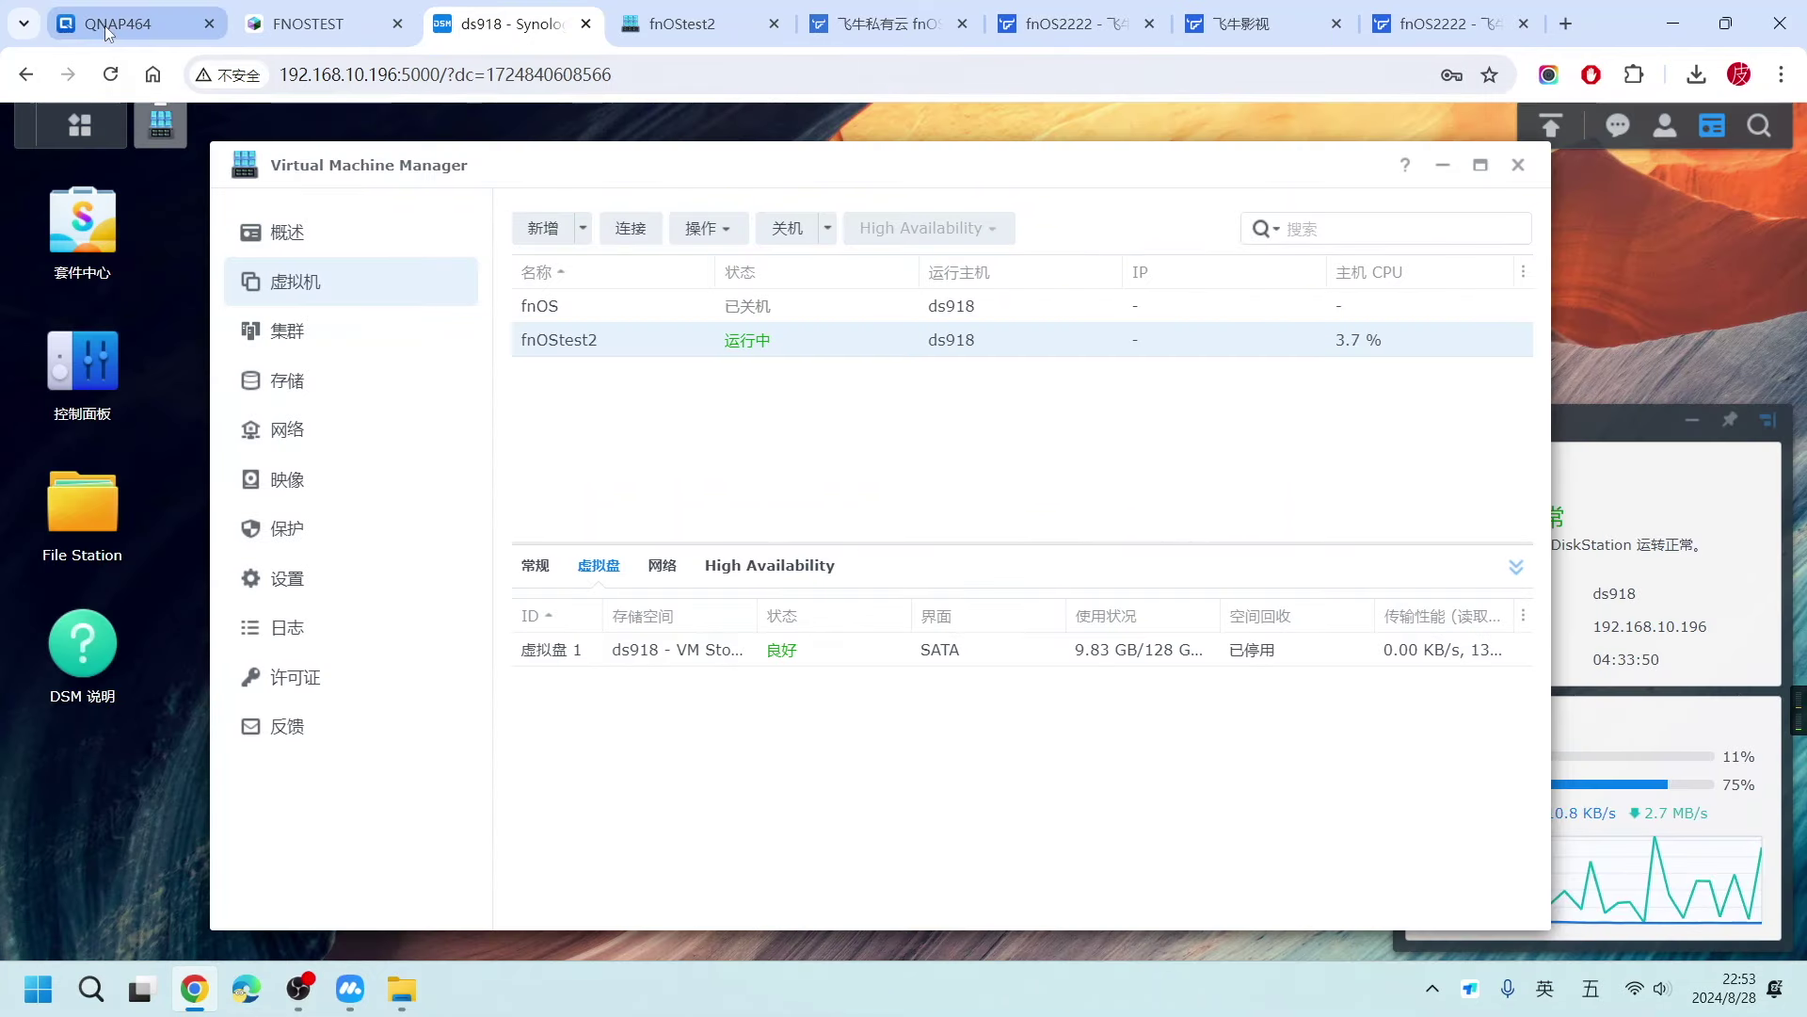
{"action": "left_click", "coordinate": [132, 23]}
{"action": "left_click", "coordinate": [508, 23]}
{"action": "left_click", "coordinate": [1073, 24]}
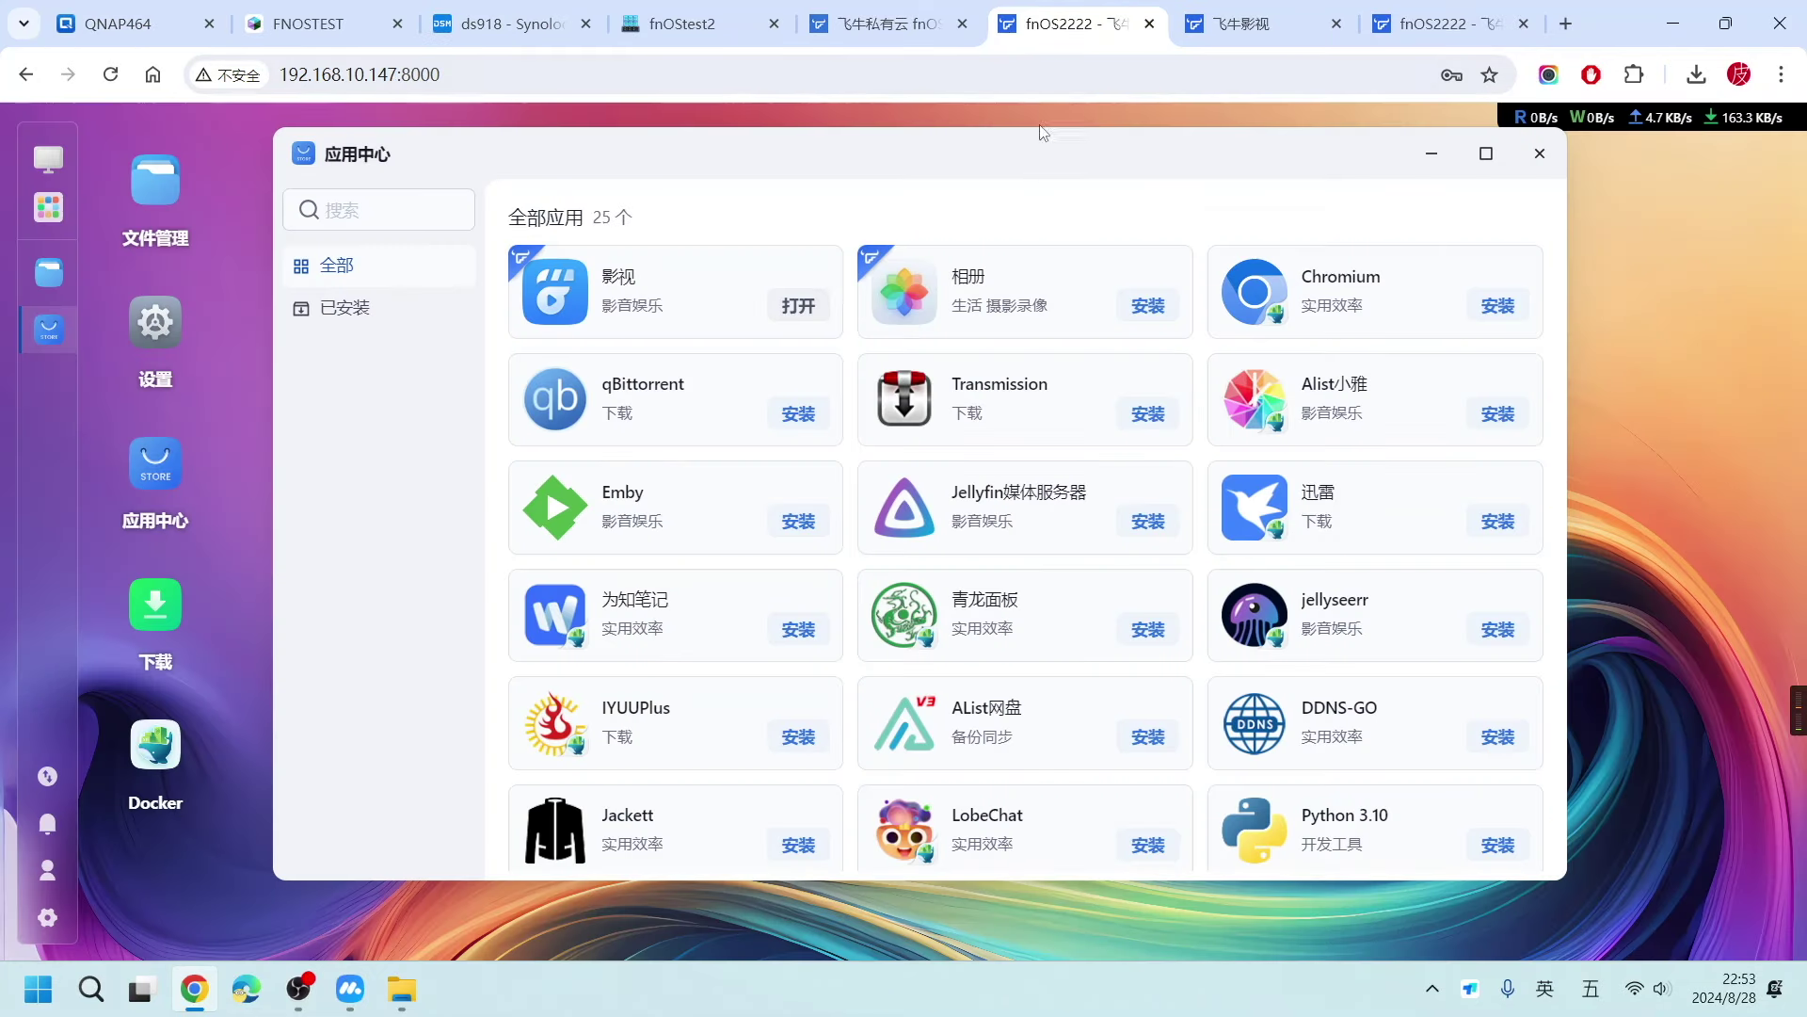
View the 影视 app's detail page, comparing with the other NAS tabs before returning to fnOS2222.
{"action": "left_click", "coordinate": [610, 280]}
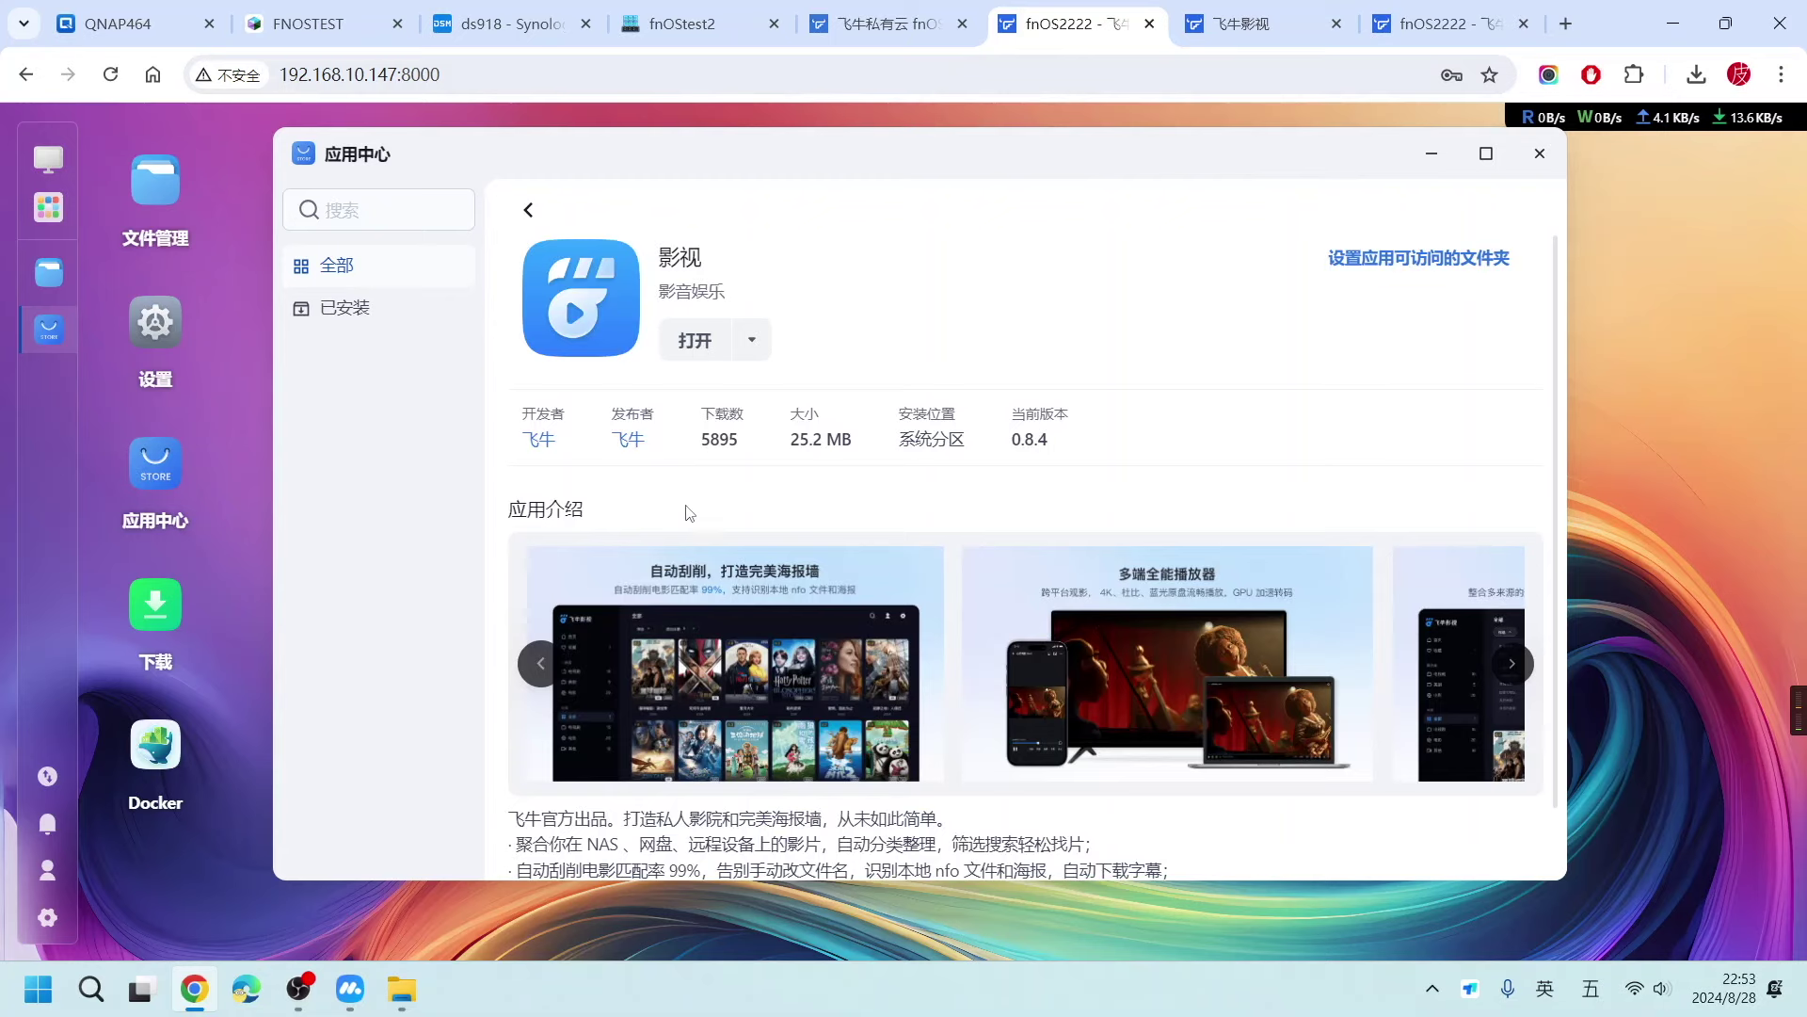
{"action": "scroll", "coordinate": [861, 730], "scroll_direction": "down", "scroll_amount": 1}
{"action": "scroll", "coordinate": [880, 659], "scroll_direction": "up", "scroll_amount": 1}
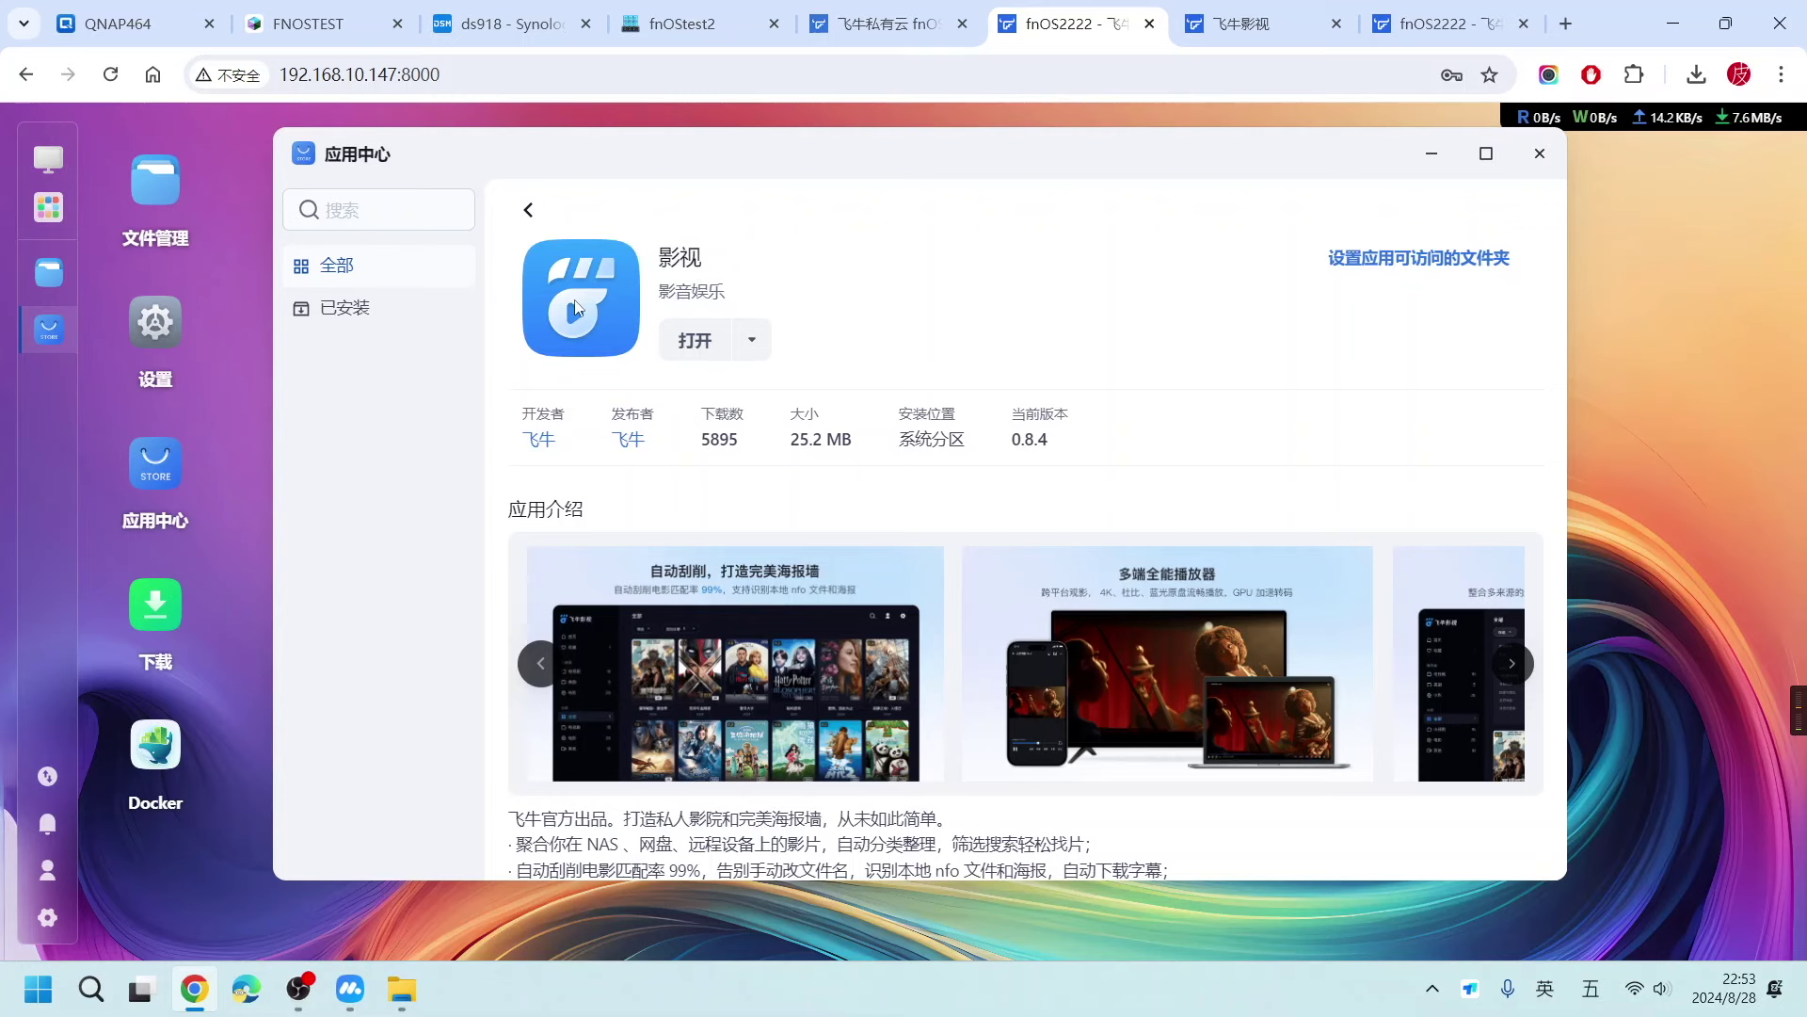
{"action": "key", "text": "ctrl+3"}
{"action": "key", "text": "ctrl+1"}
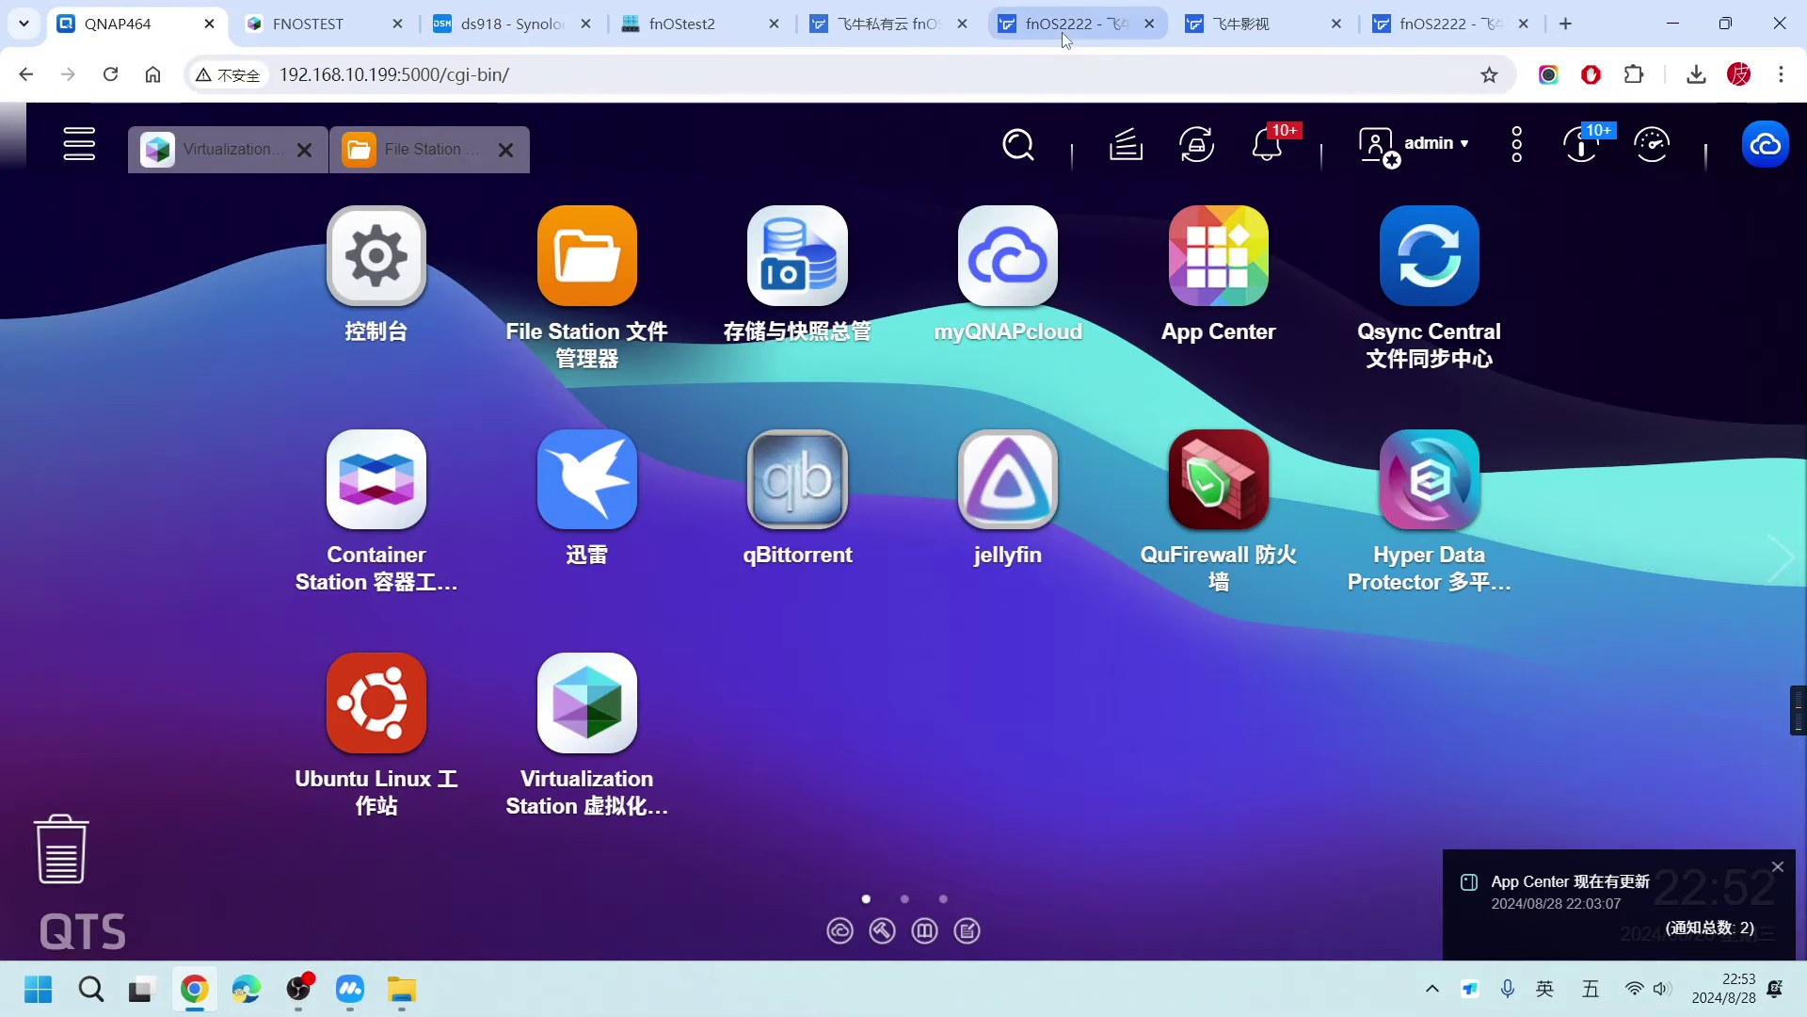
{"action": "left_click", "coordinate": [1064, 35]}
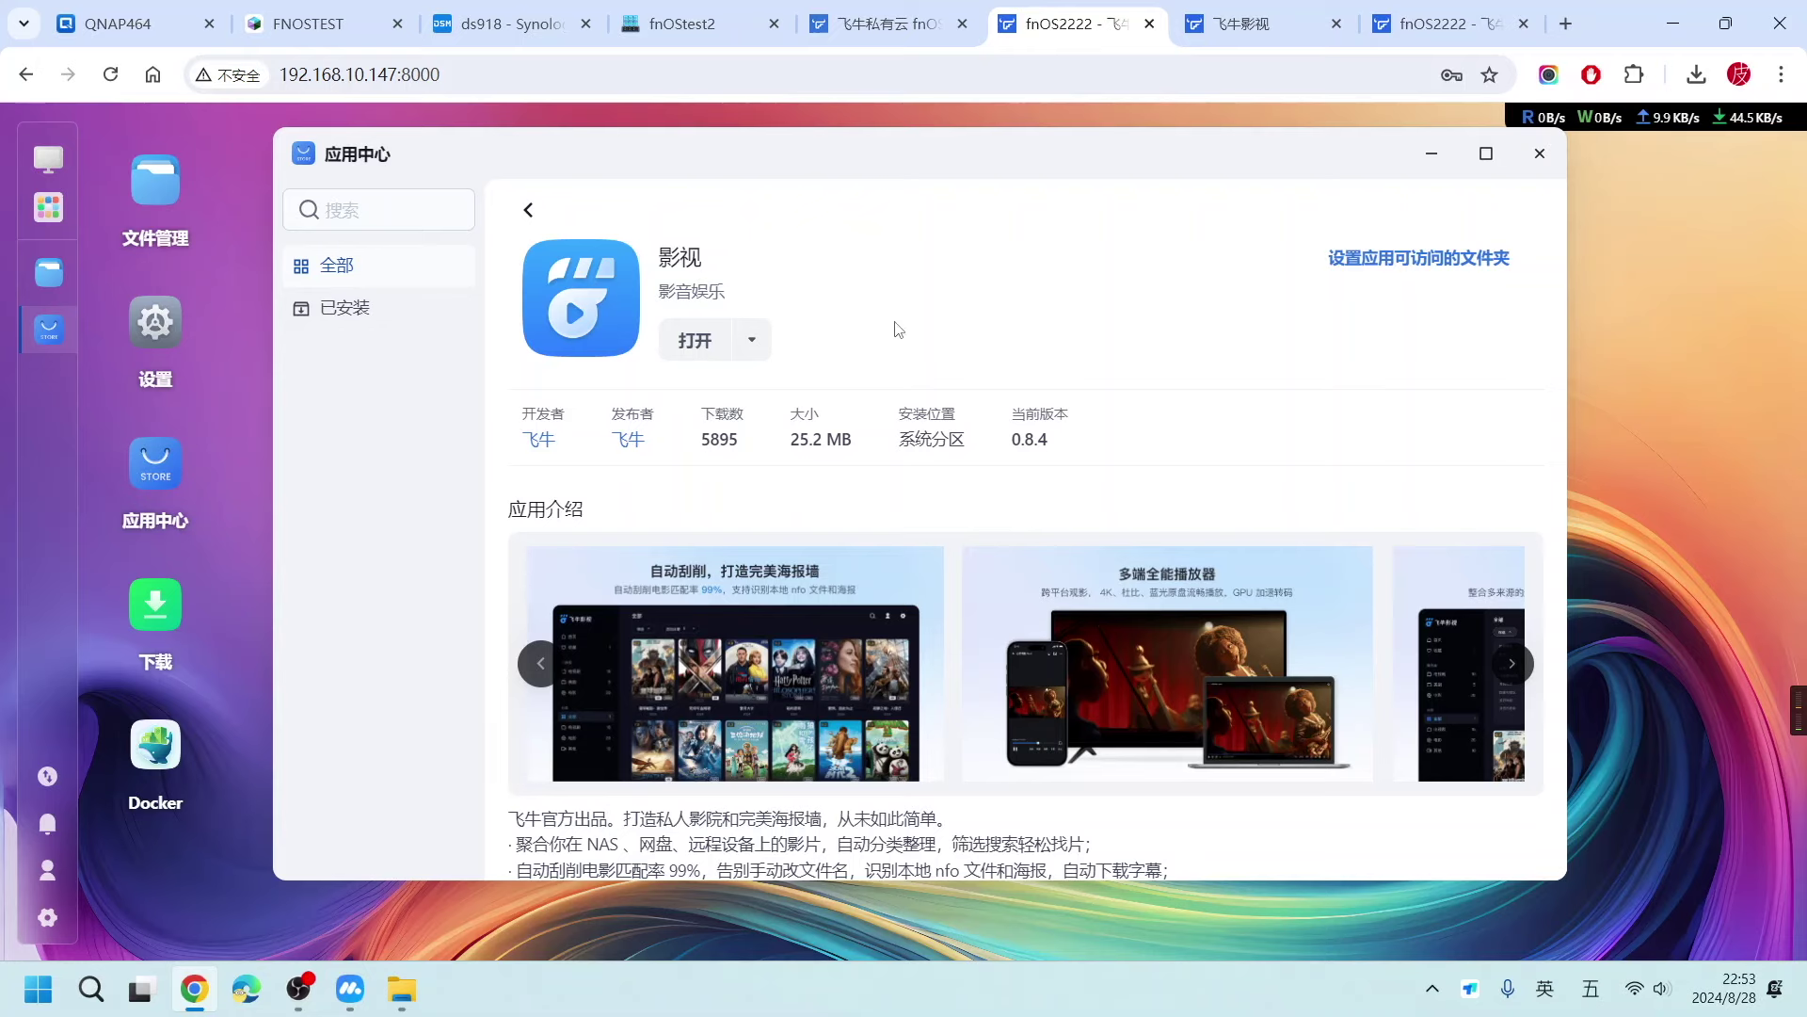
{"action": "left_click", "coordinate": [499, 23]}
{"action": "left_click", "coordinate": [142, 23]}
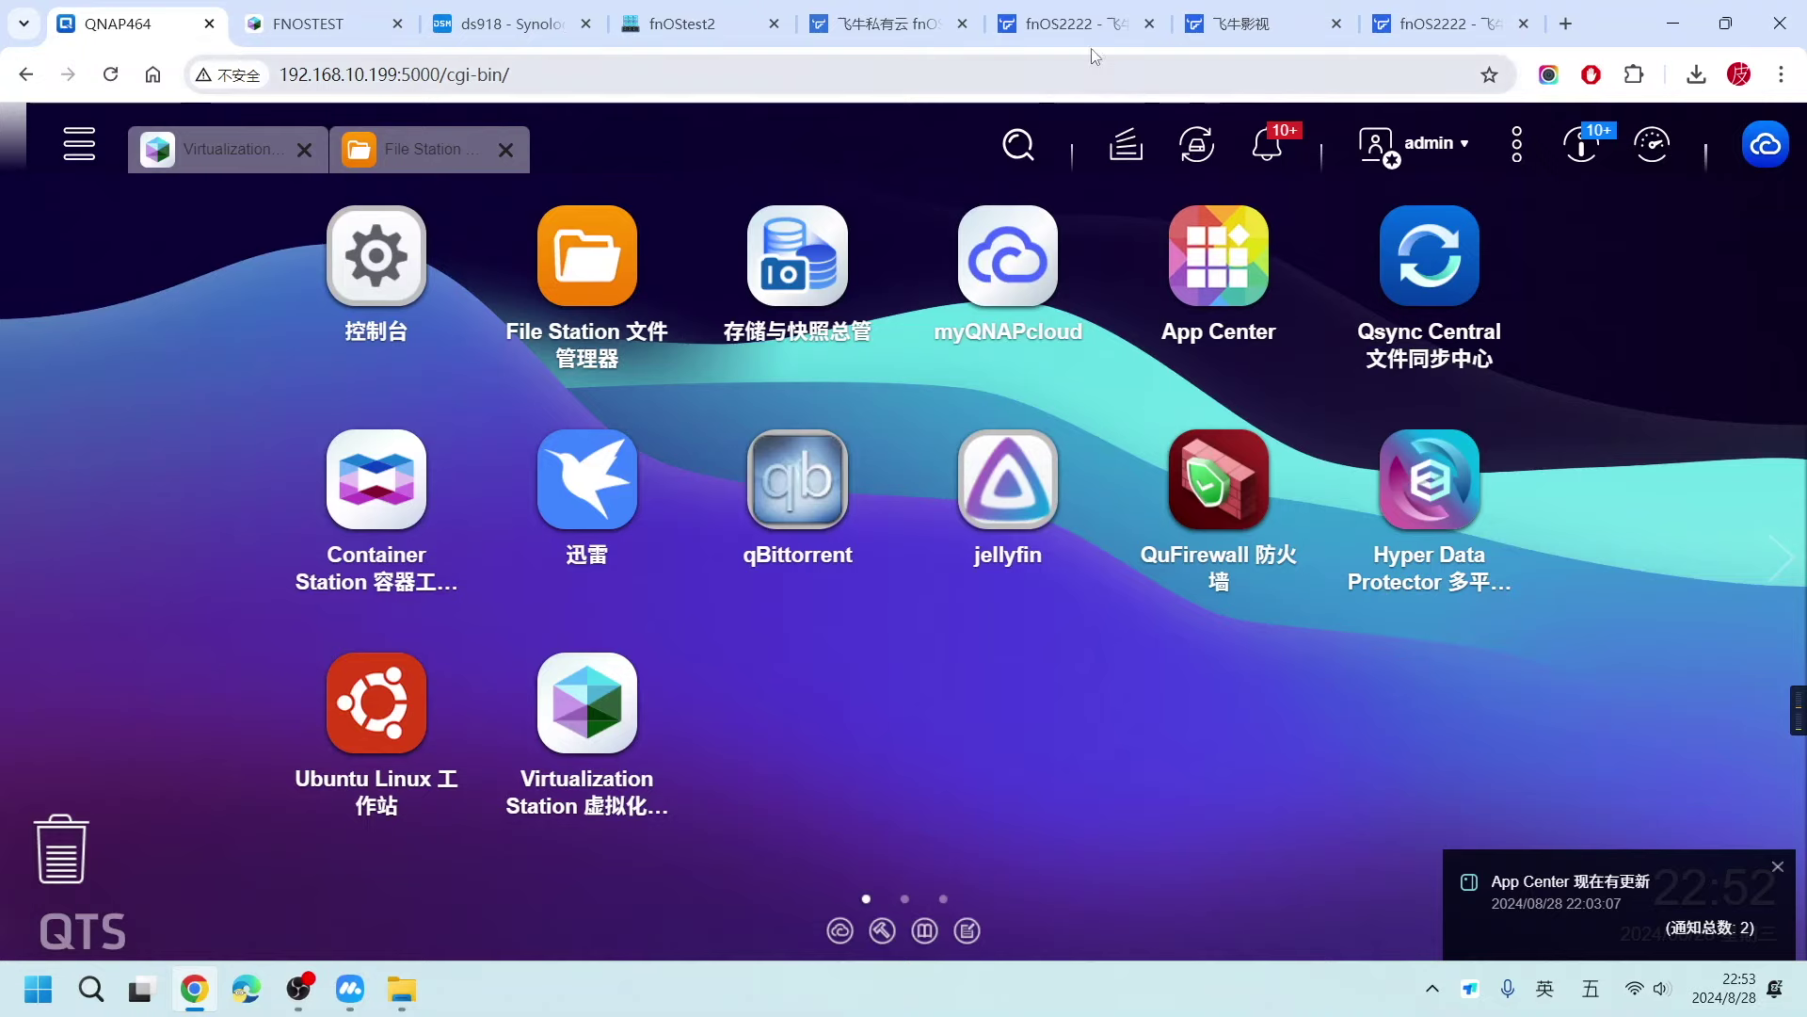
{"action": "left_click", "coordinate": [1064, 24]}
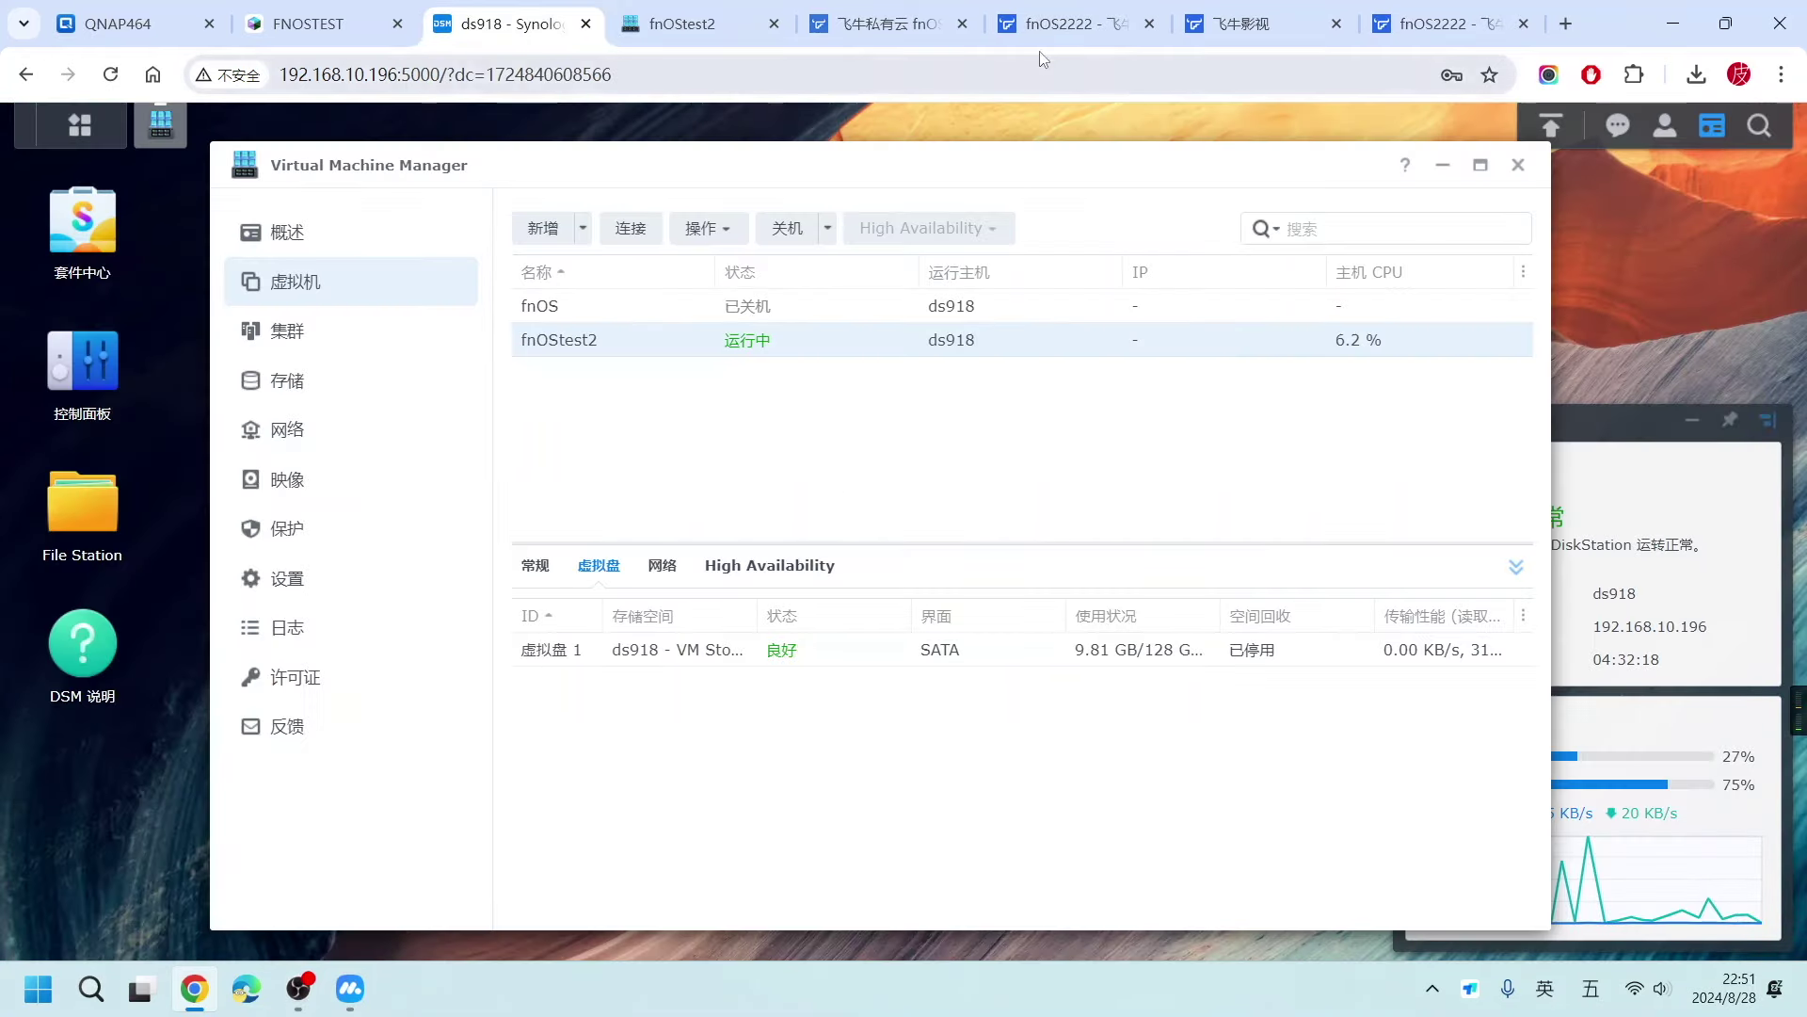
{"action": "left_click", "coordinate": [1059, 28]}
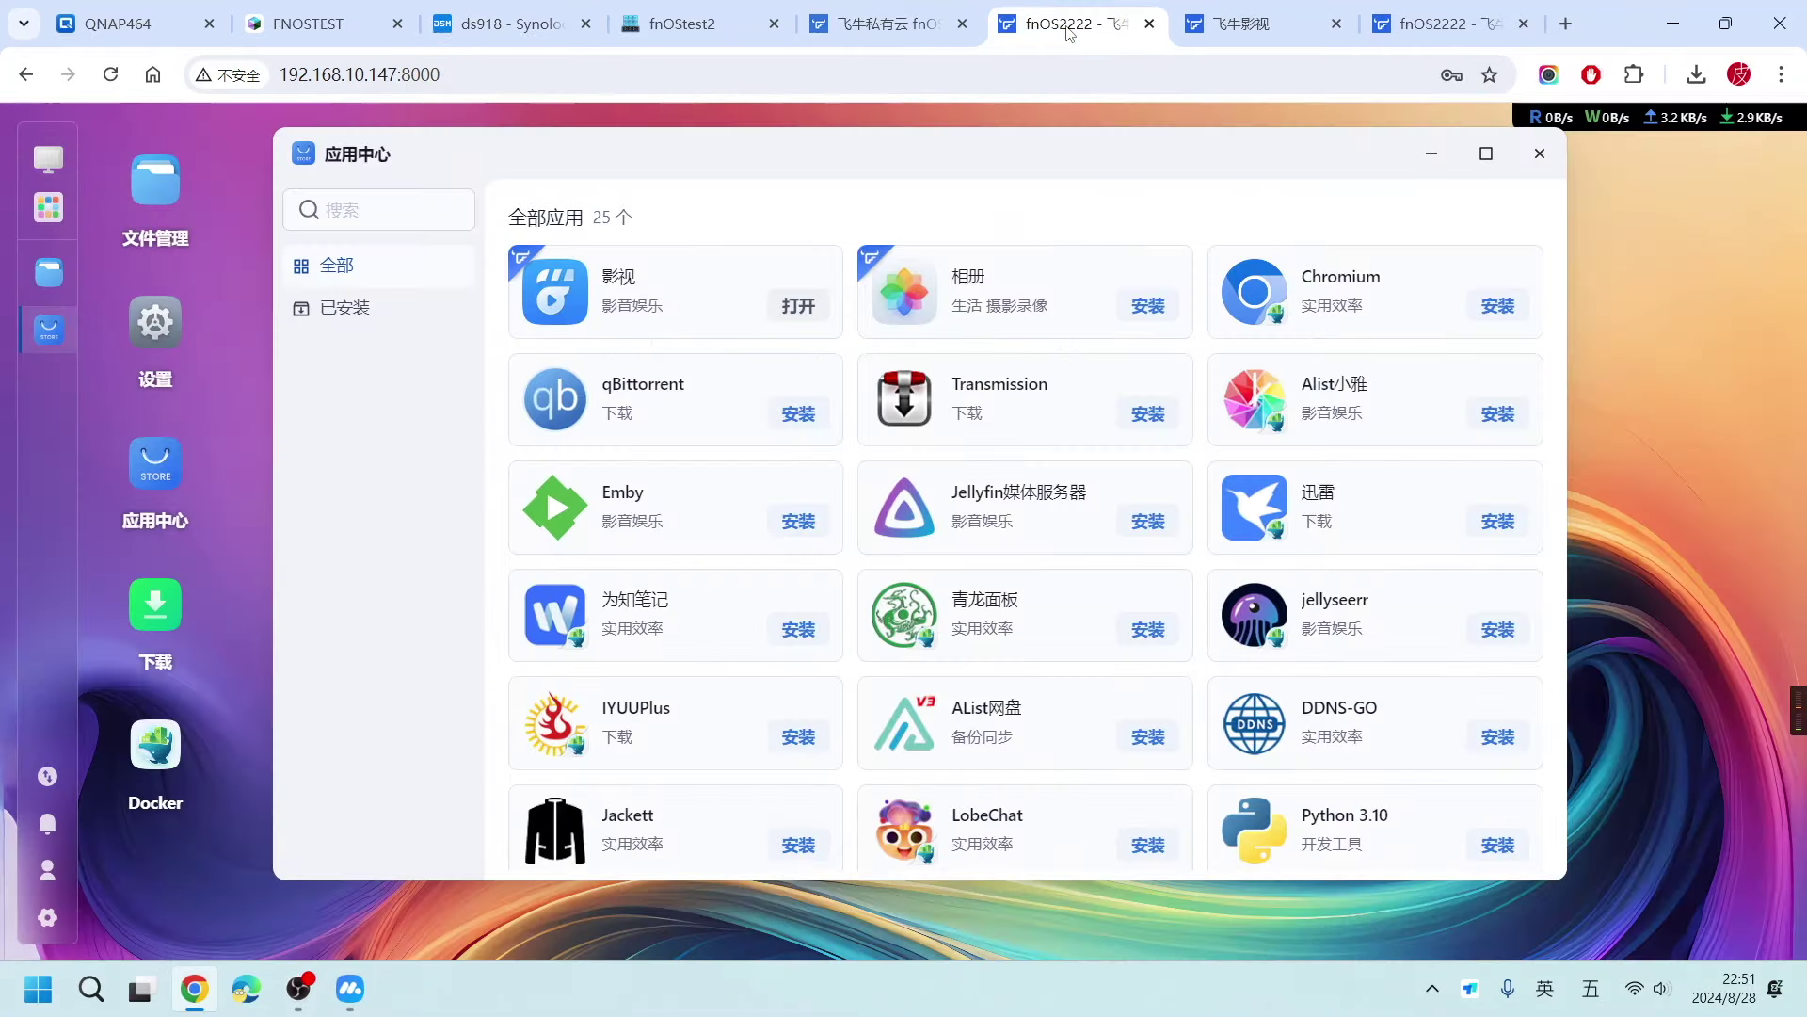